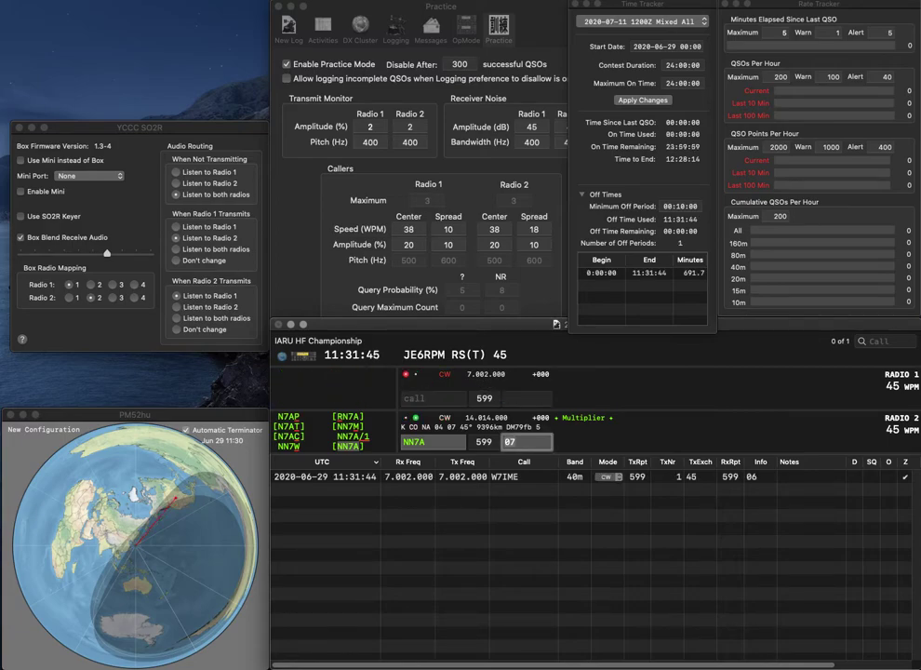
key("Return")
type("K8JQ")
key("Return")
type("WE1ME")
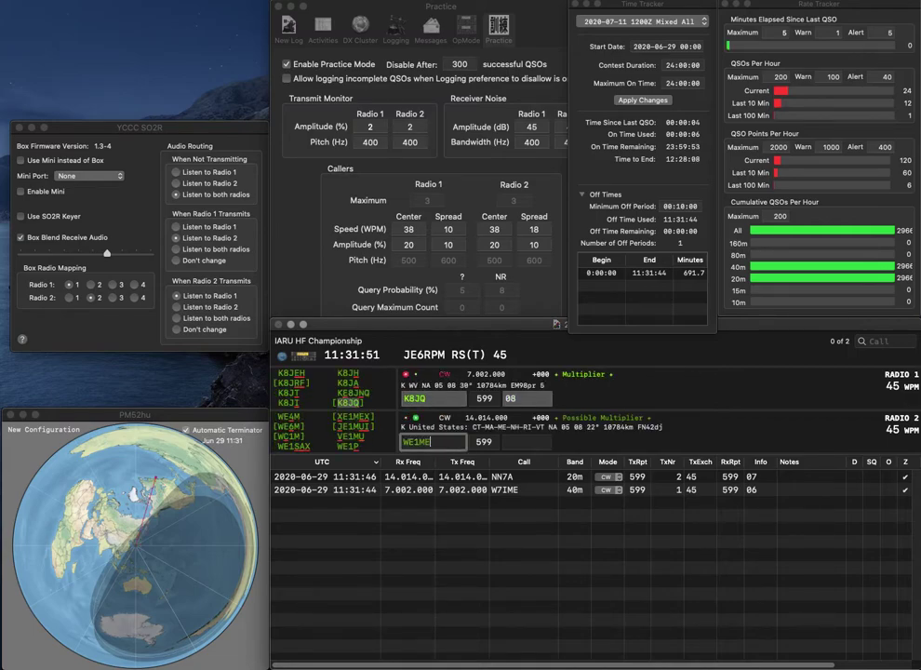
key("Home")
key("Delete")
type("J")
key("End")
key("BackSpace")
type("UI")
key("Return")
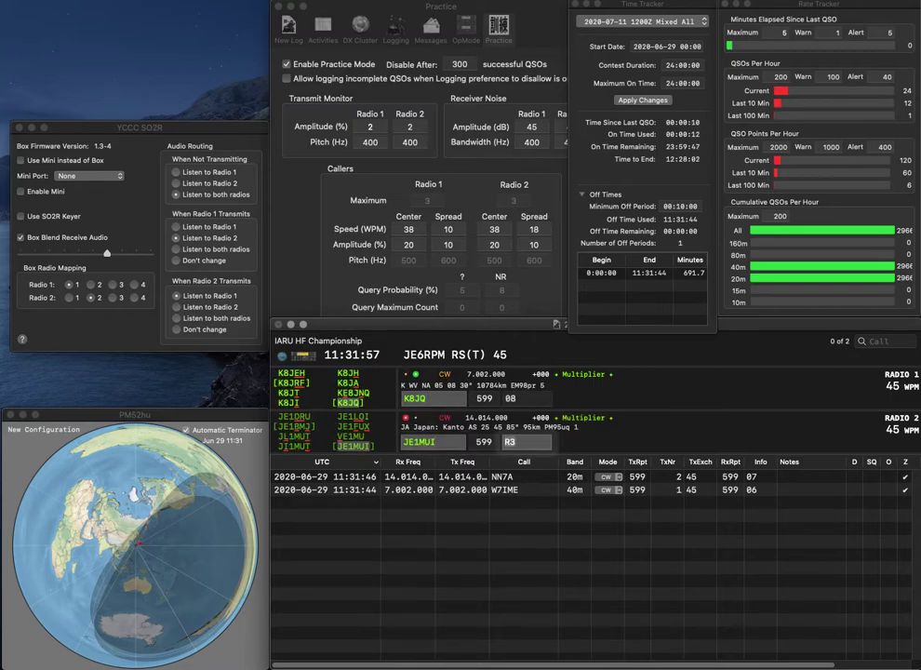
key("Return")
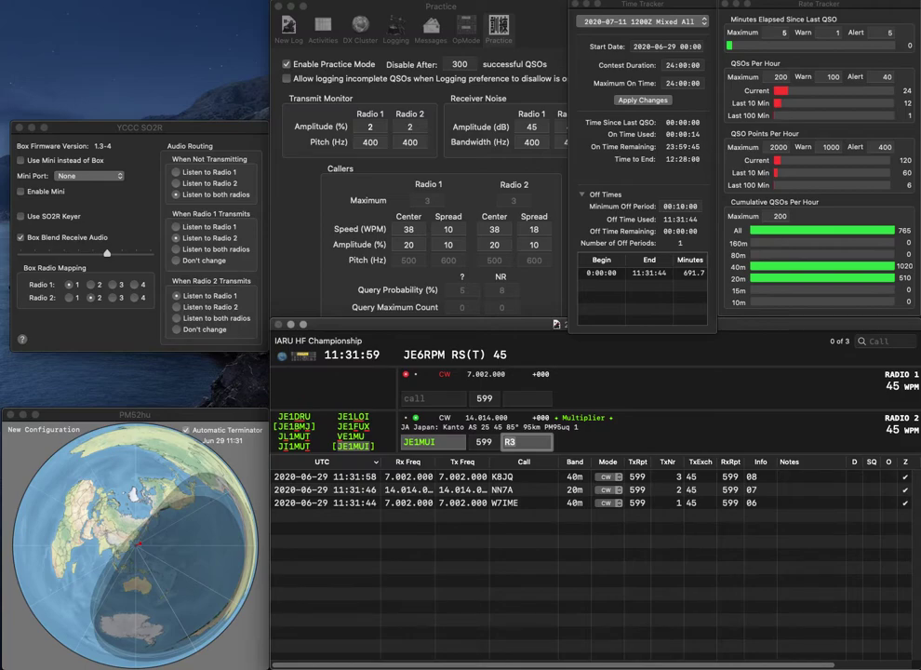
key("Return")
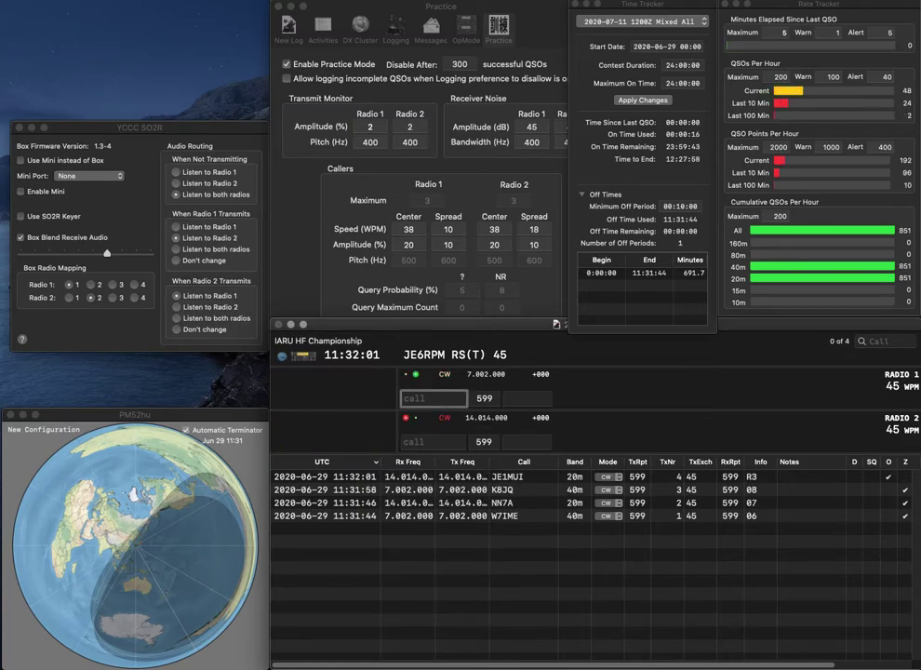
Work and log UW3M on Radio 1 with exchange 29, and query the partial call OL90 on Radio 2.
type("UW3M")
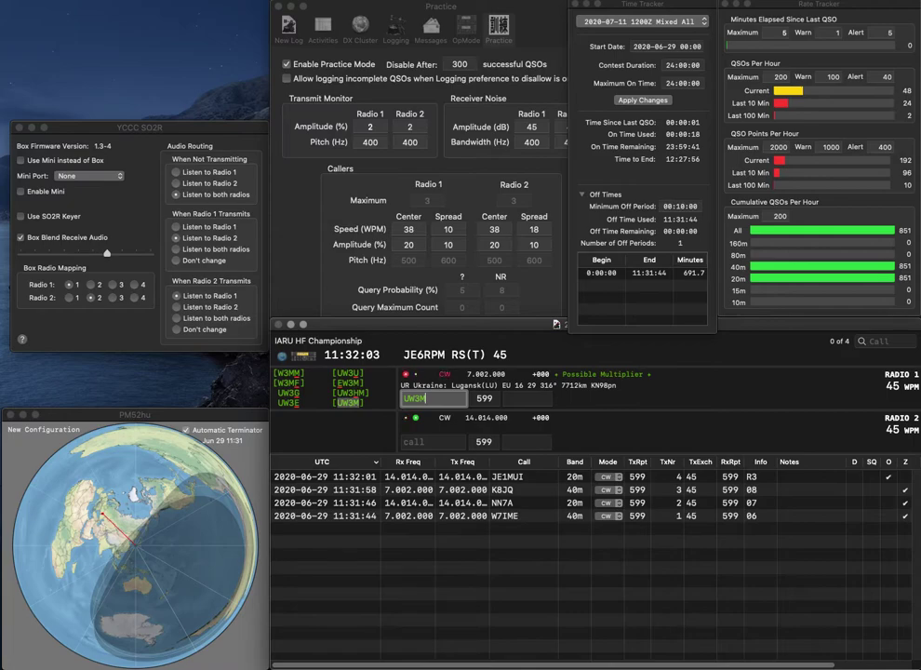
key("Return")
type("OL90")
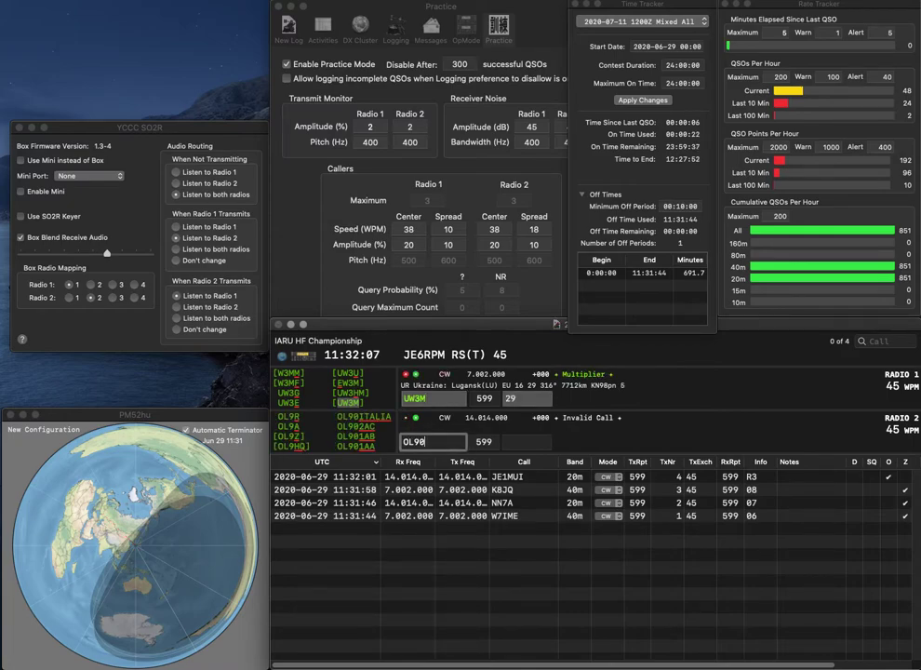
key("Return")
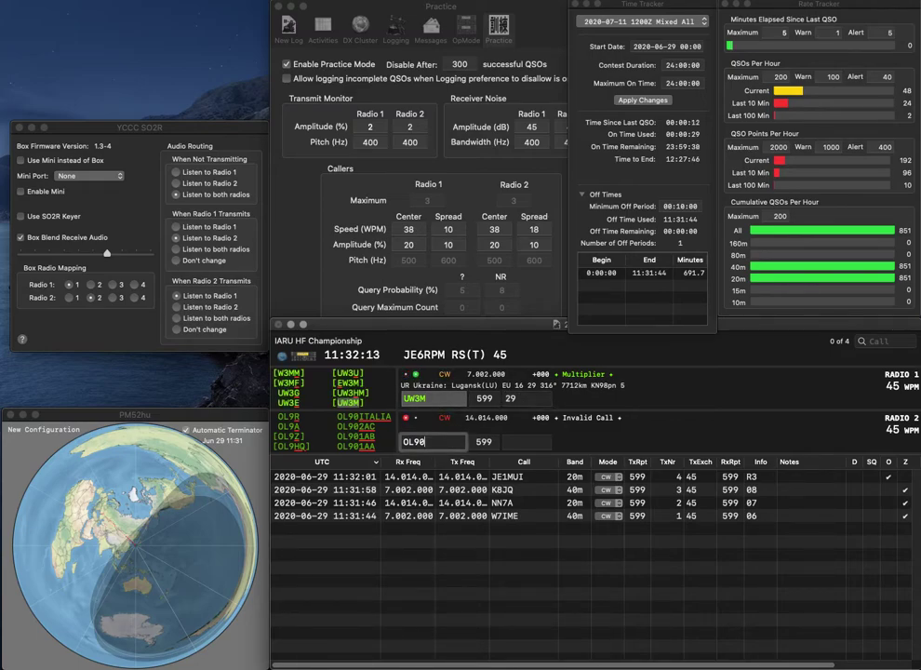
key("Return")
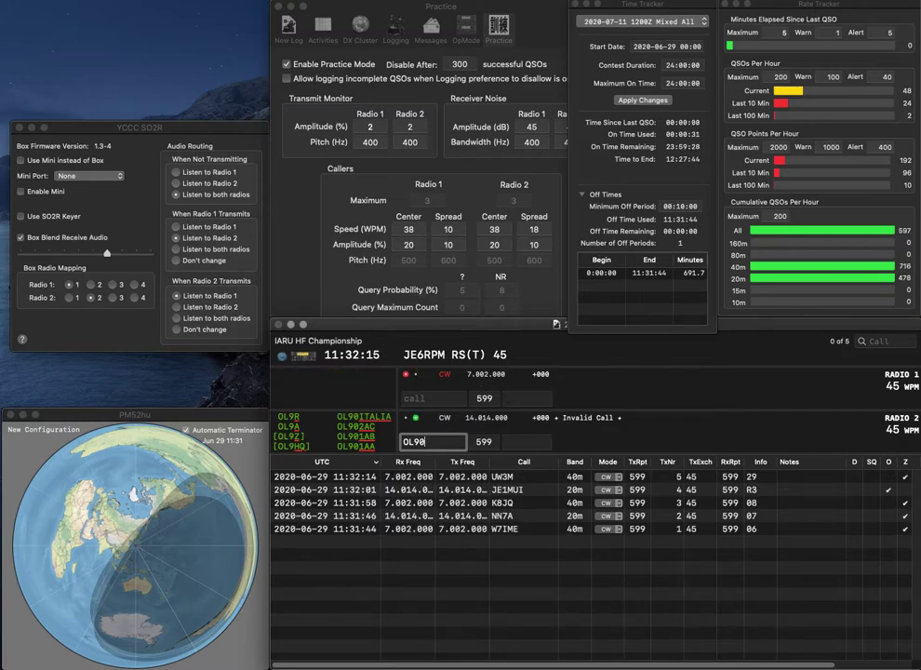
Complete the Radio 2 call as OL901AB, work B0HQ on Radio 1, and log both with exchanges 28 and CRAC.
type("OL901AB")
key("Return")
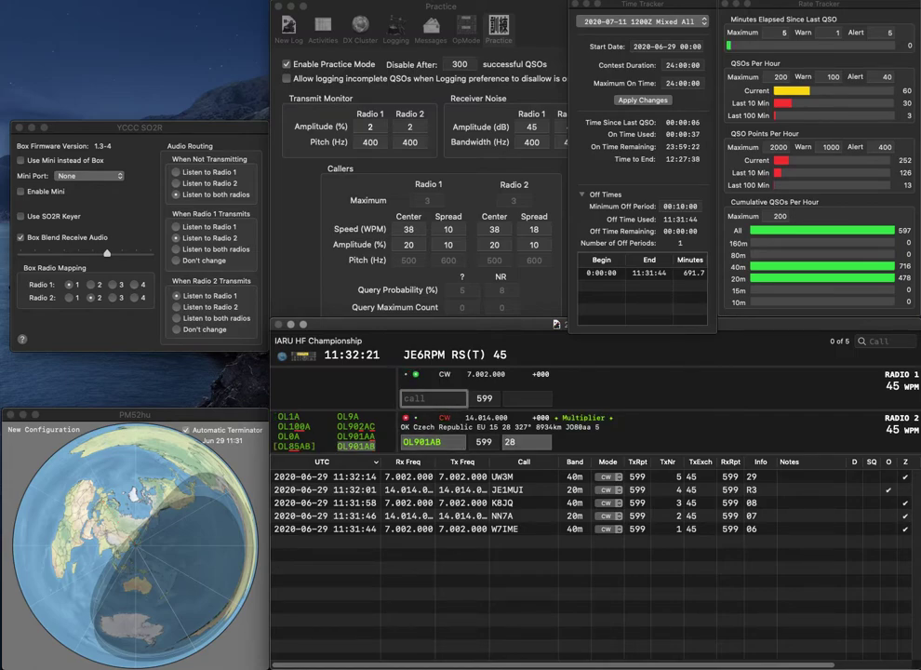
type("0HQ")
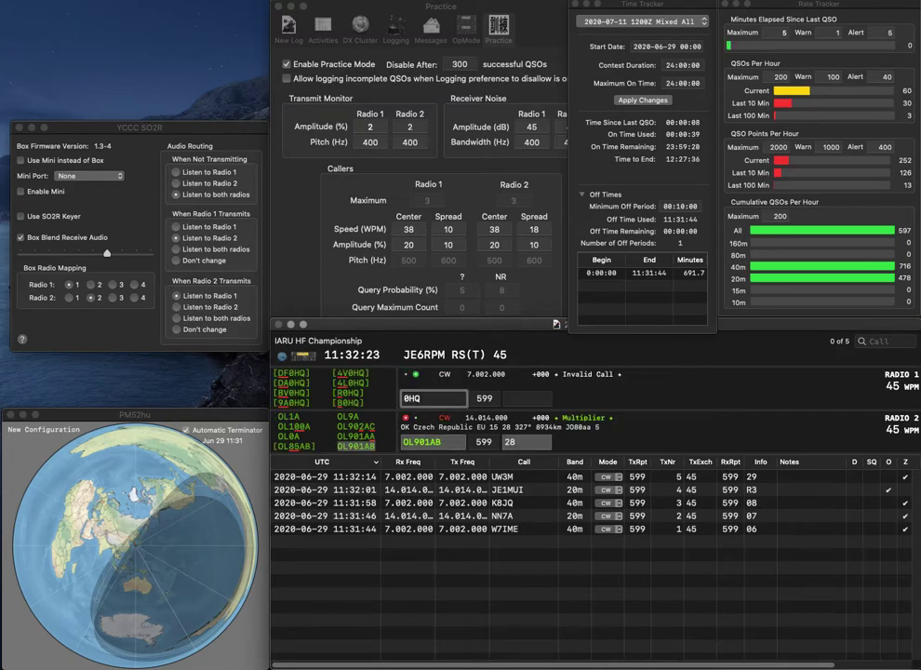
type("B")
key("Return")
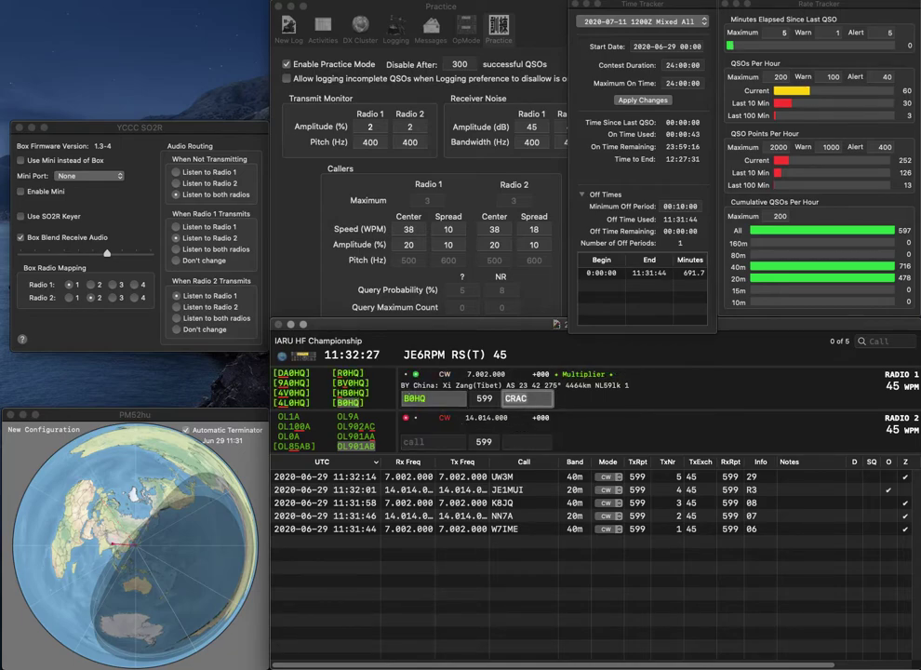
key("Return")
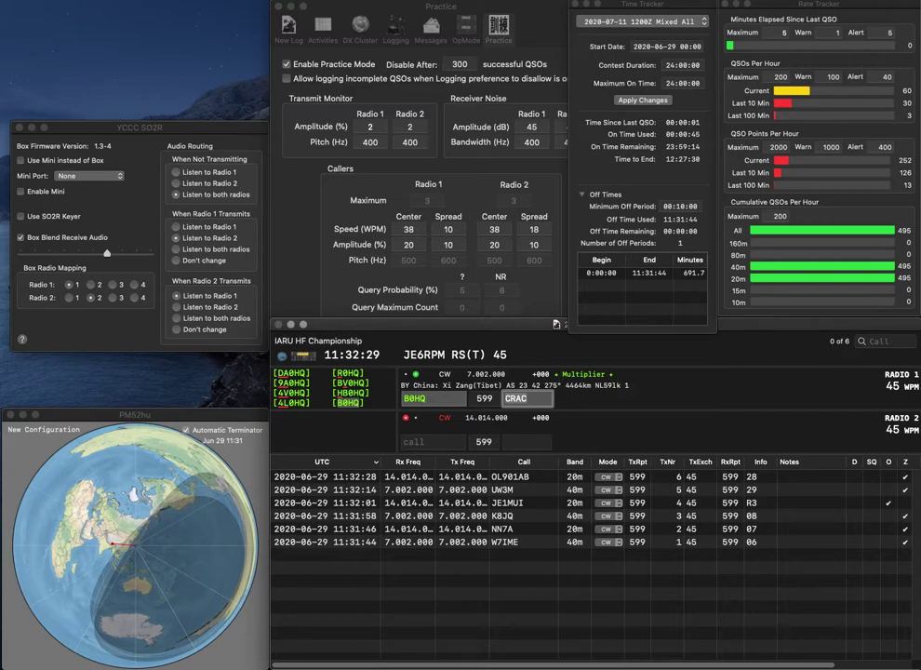
key("Return")
type("K1J")
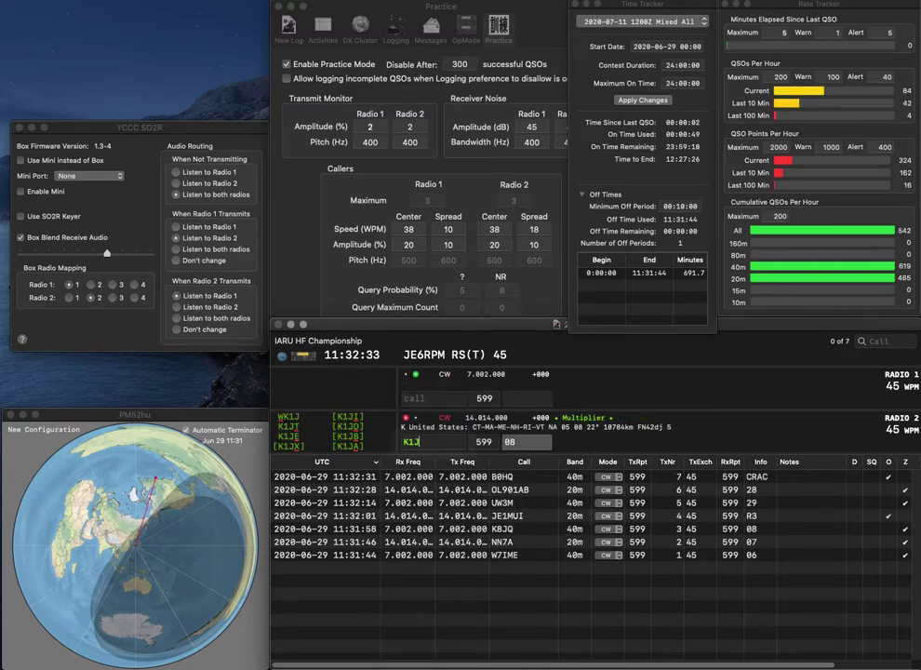
type("X")
key("Return")
type("3A")
key("BackSpace")
type("W")
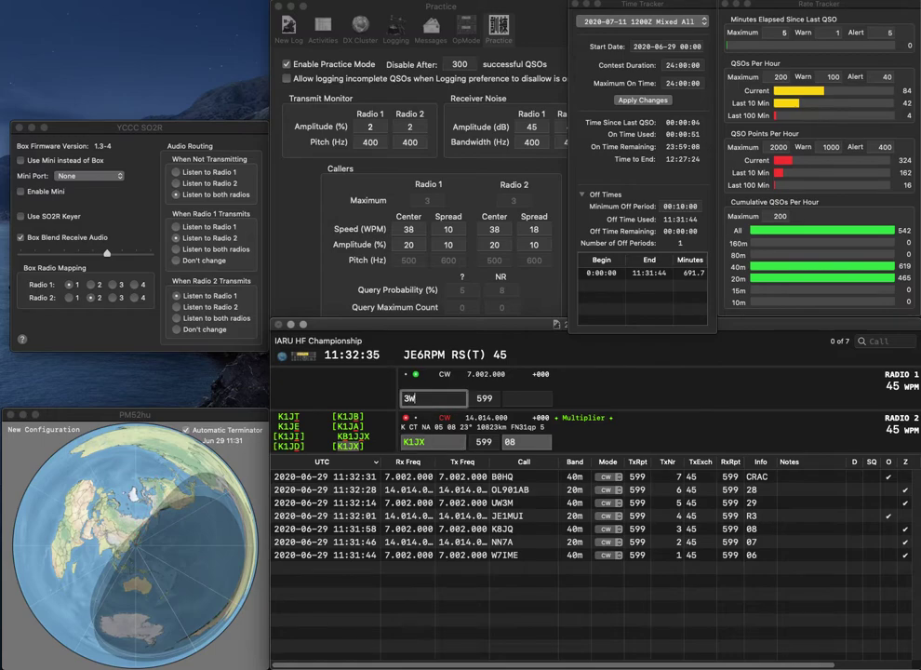
type("F")
key("Left")
key("Left")
key("Left")
type("UA")
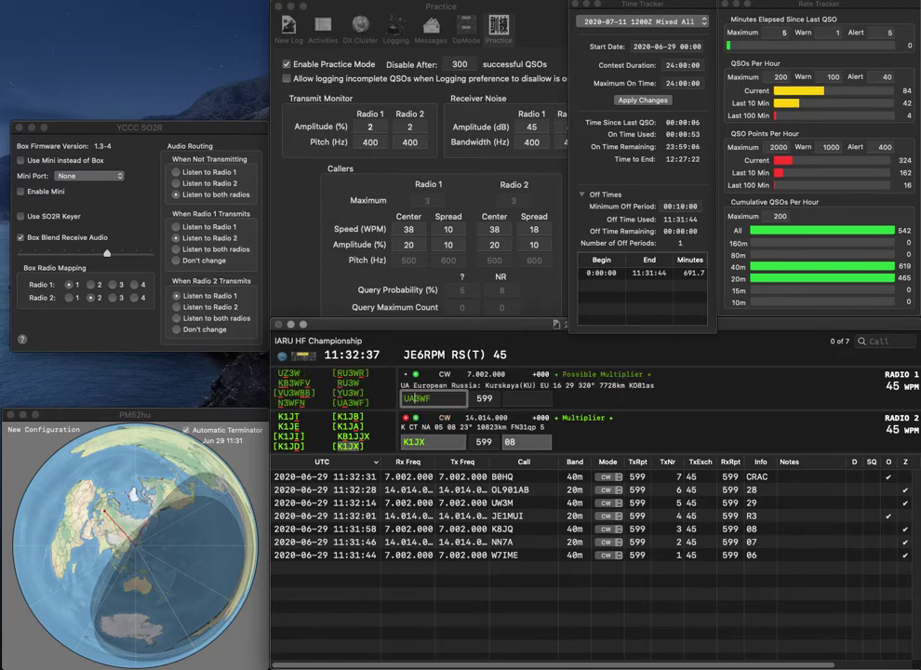
key("Return")
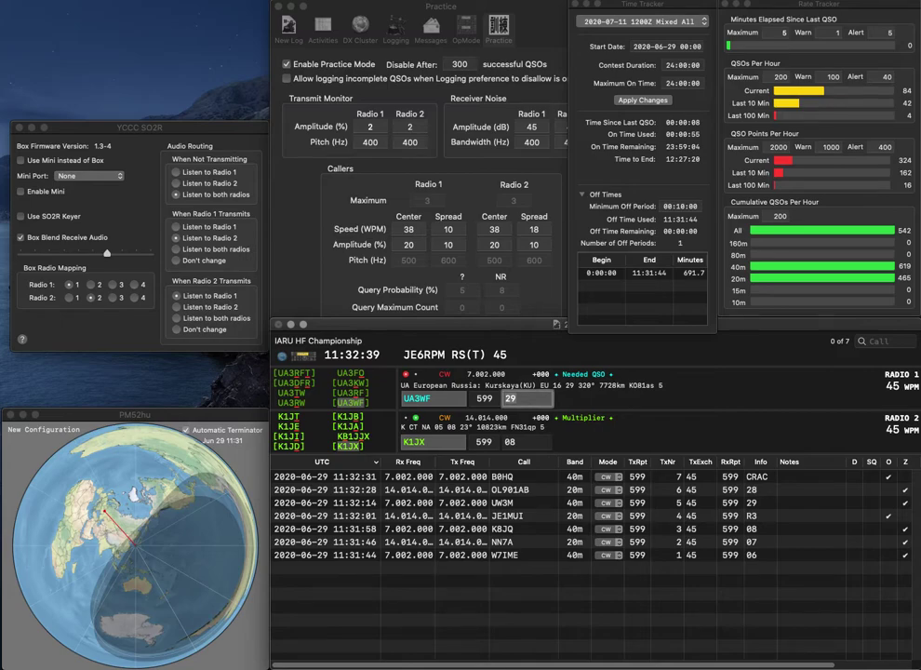
key("Return")
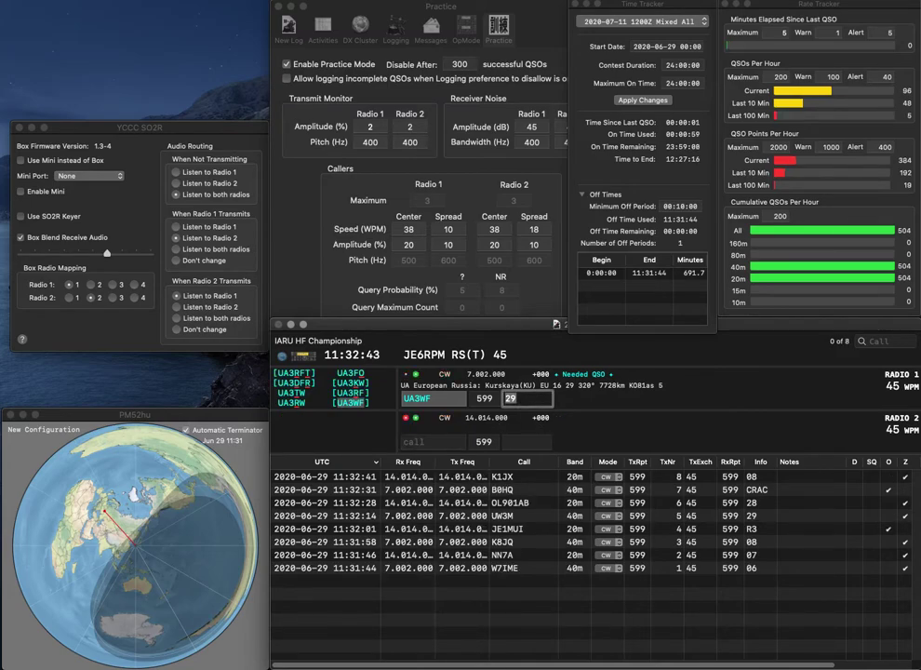
key("Return")
type("GI4")
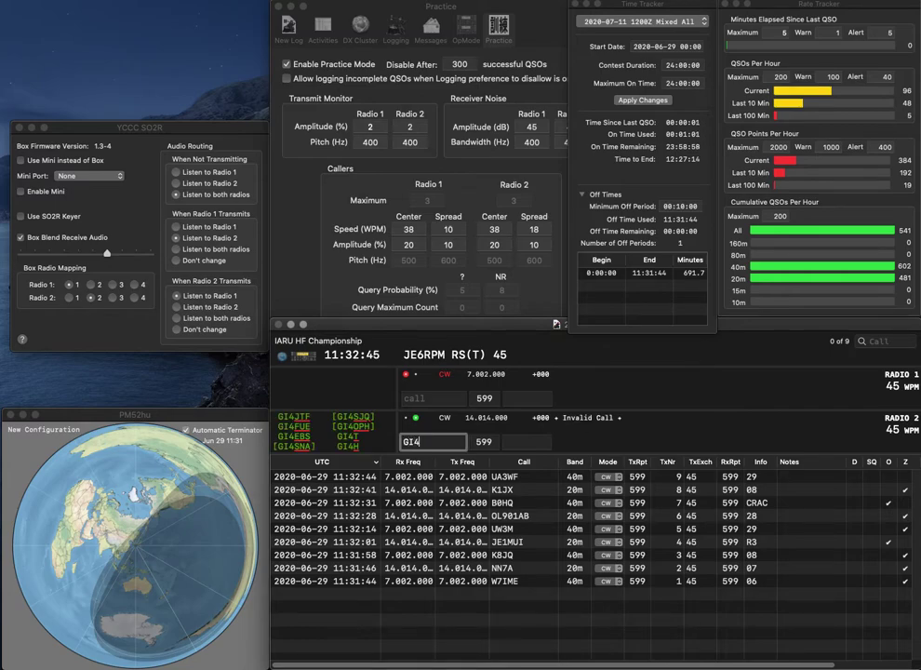
type("SJQ")
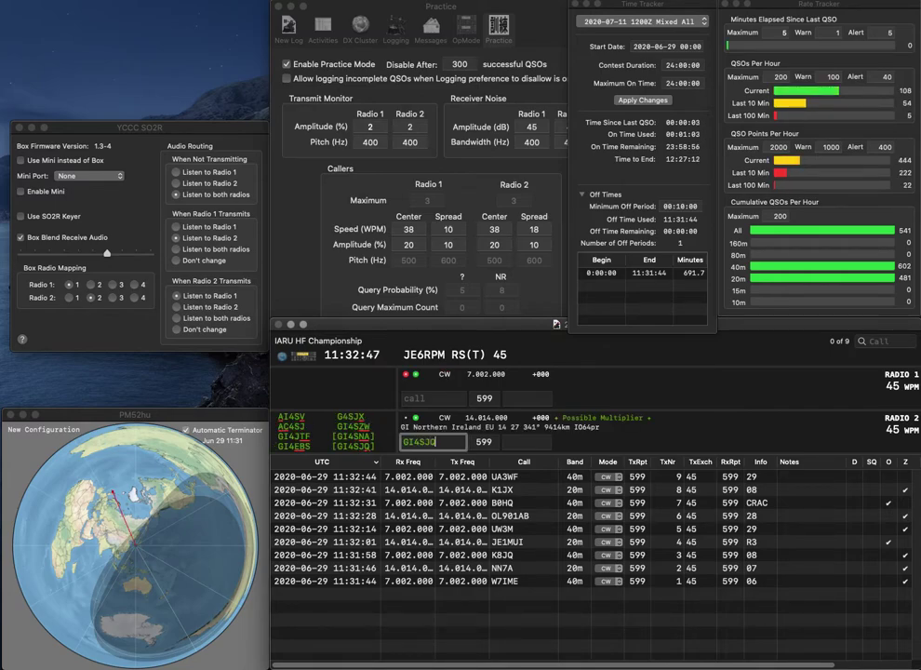
key("Return")
type("RZ")
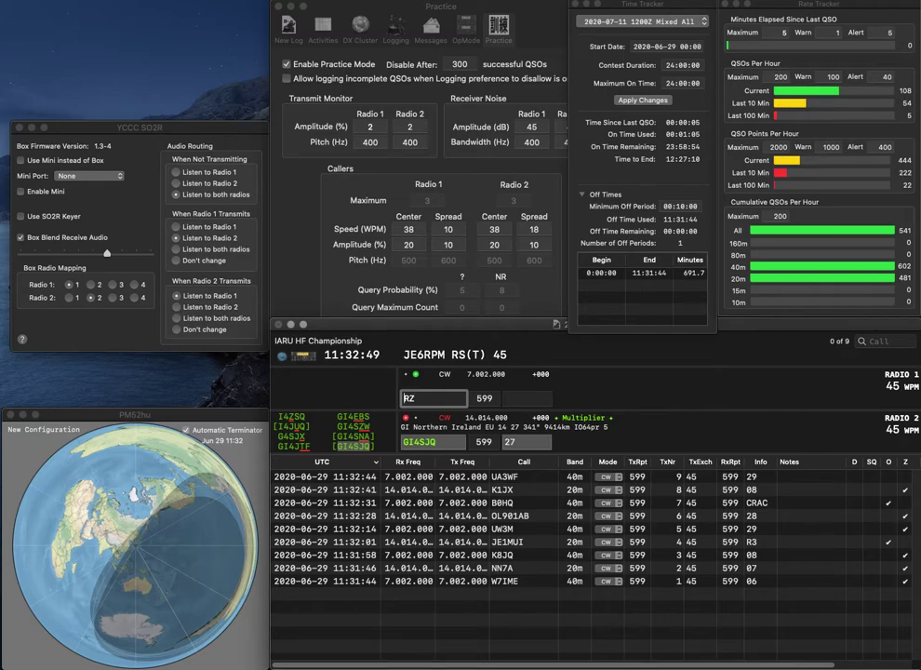
type("R3")
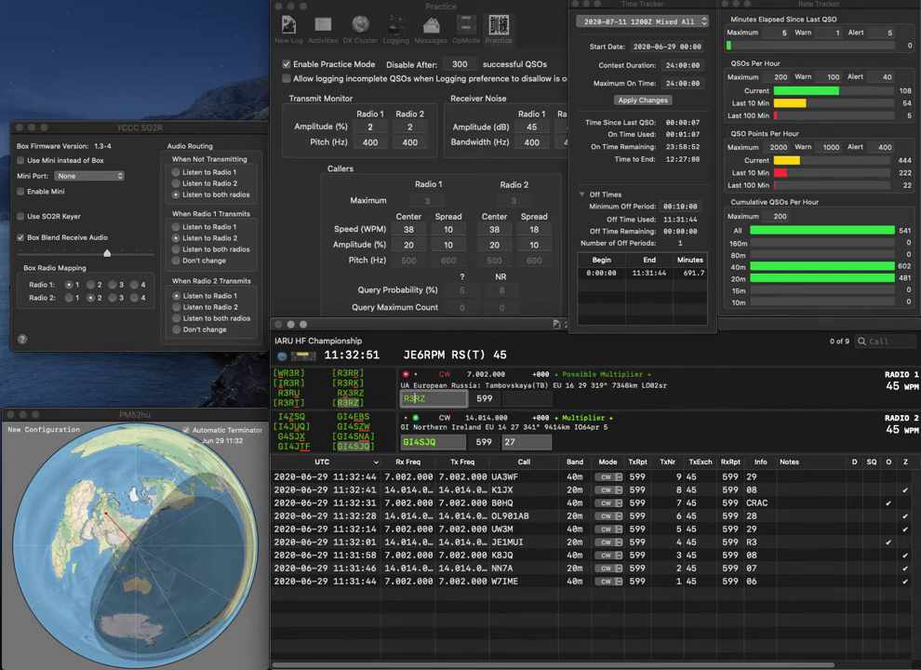
key("Return")
key("Tab")
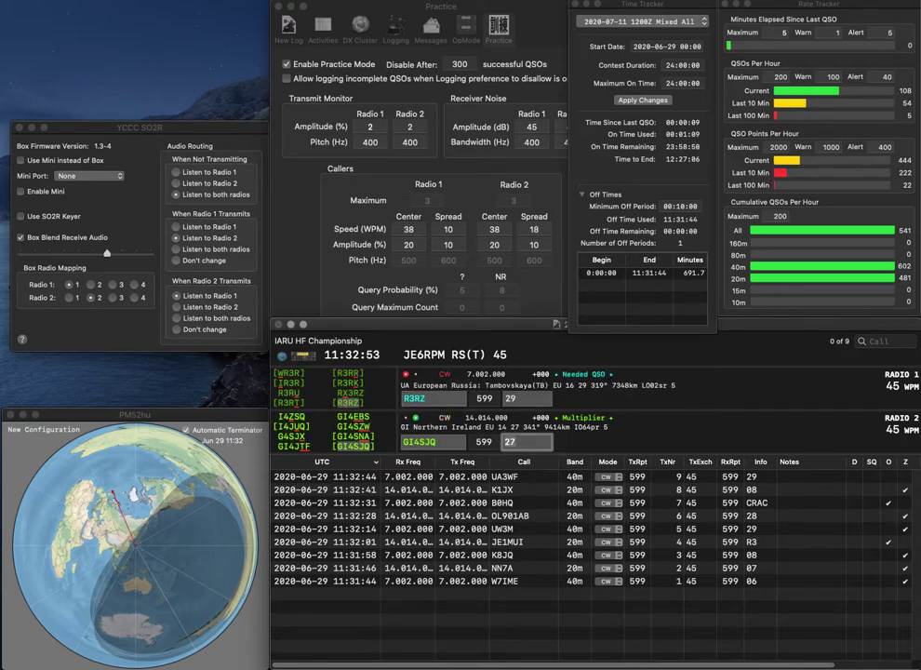
key("Return")
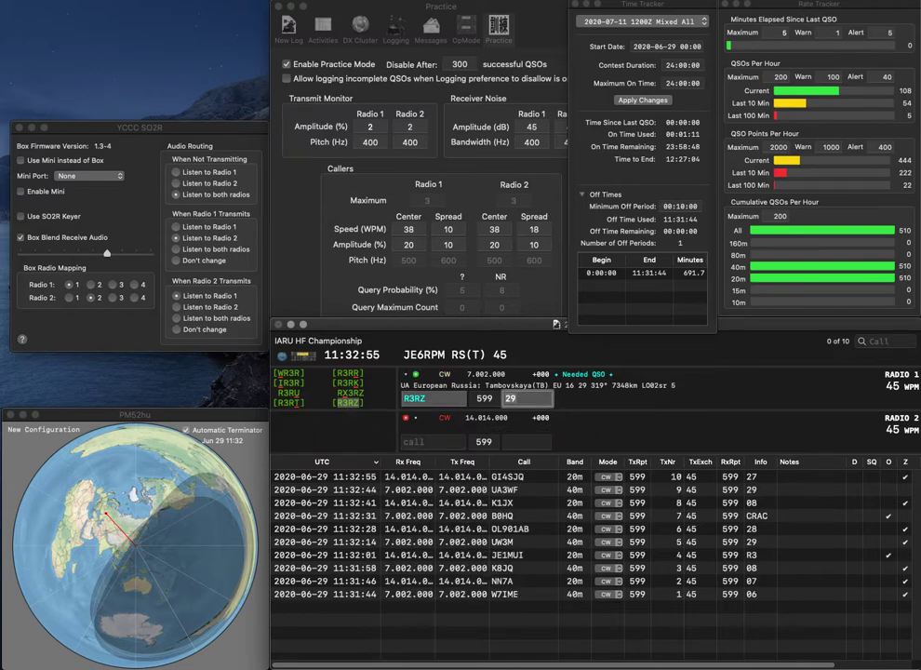
key("Return")
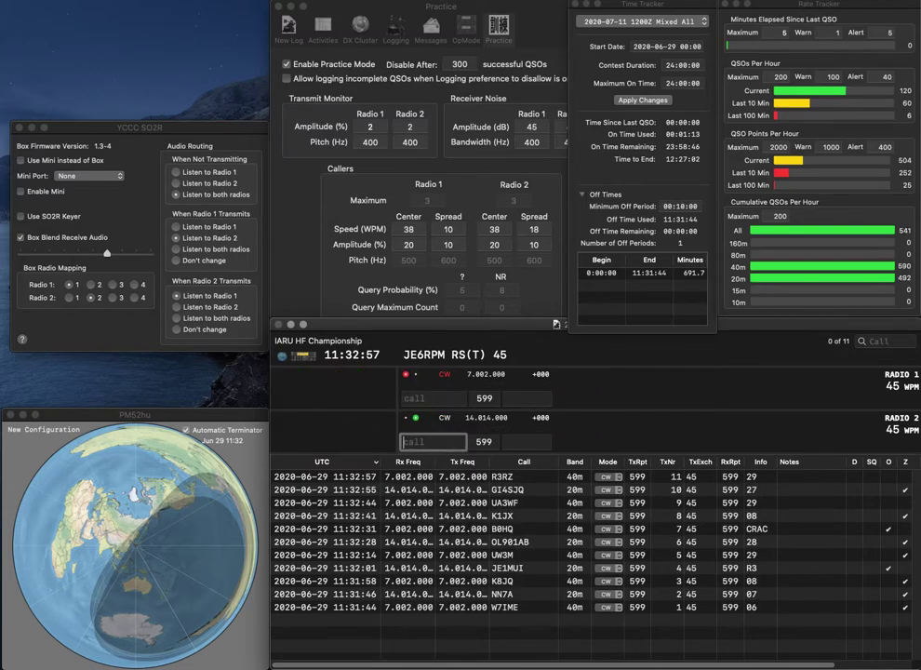
Work VC2W on Radio 2 and DK3EE on Radio 1, logging them with exchanges 04 and 28.
type("VC2W")
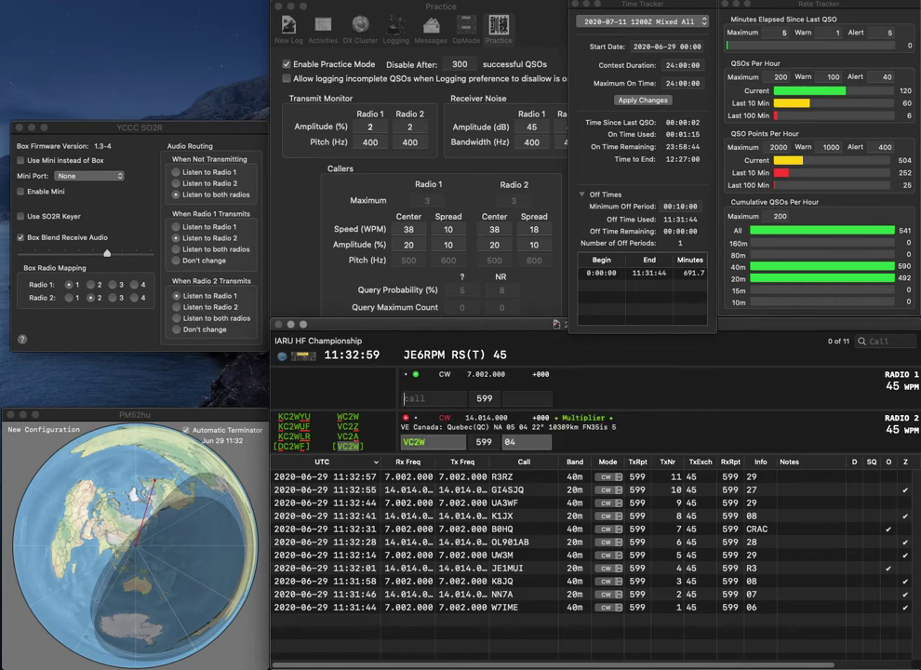
type("DK3EE")
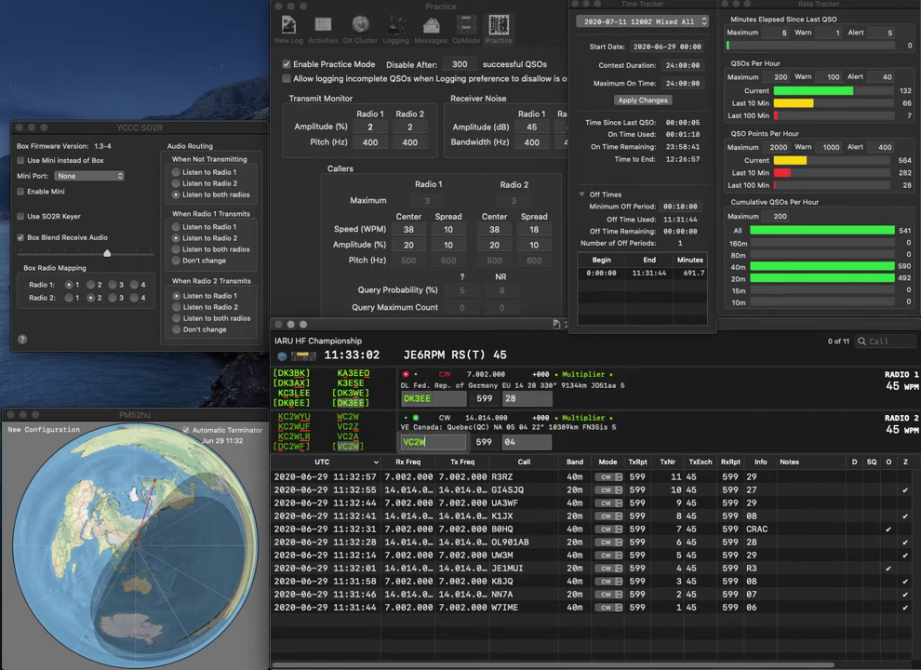
key("Tab")
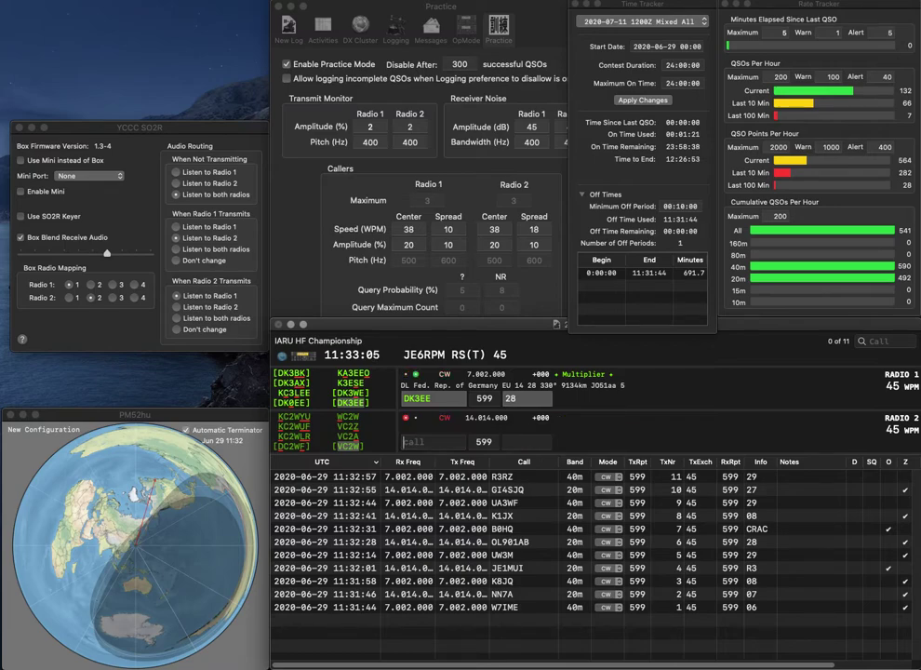
key("Return")
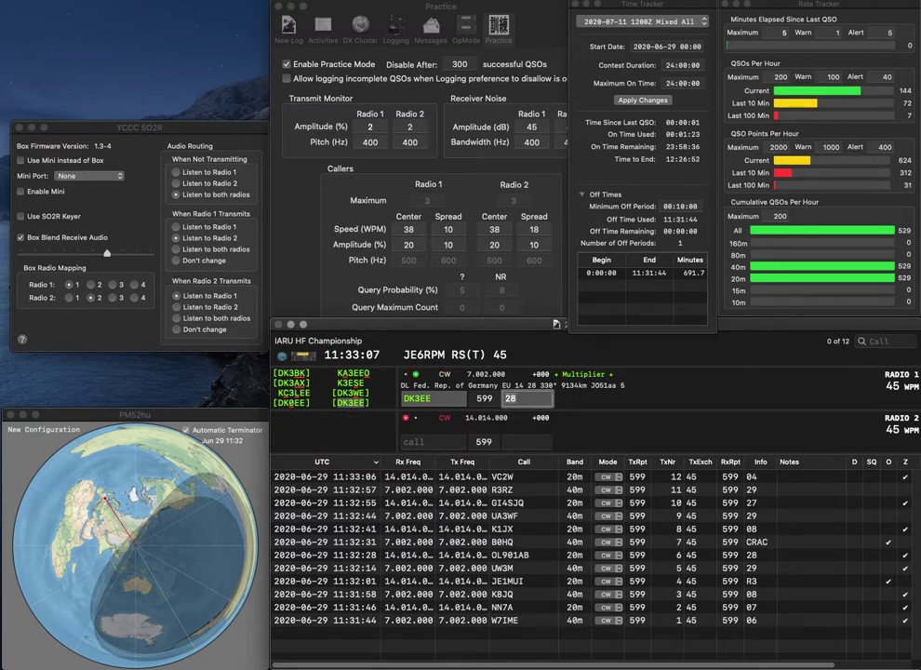
key("Return")
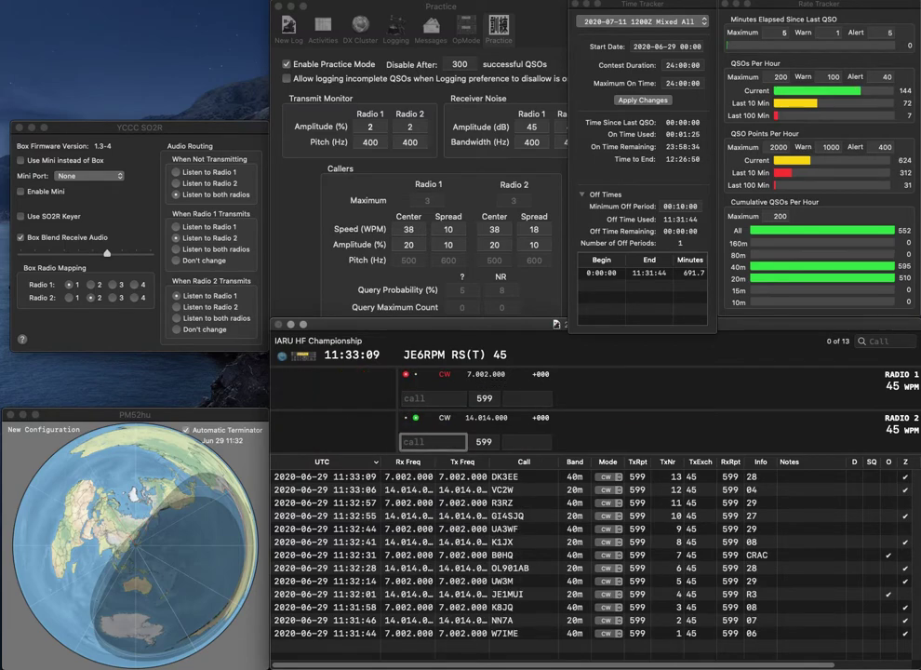
type("0HQ")
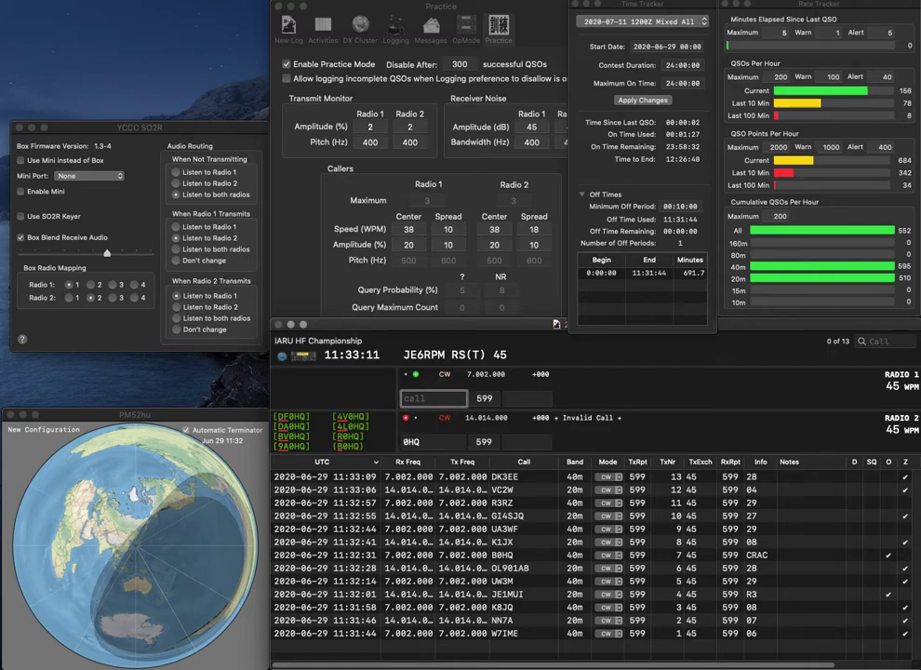
type("SV1GR")
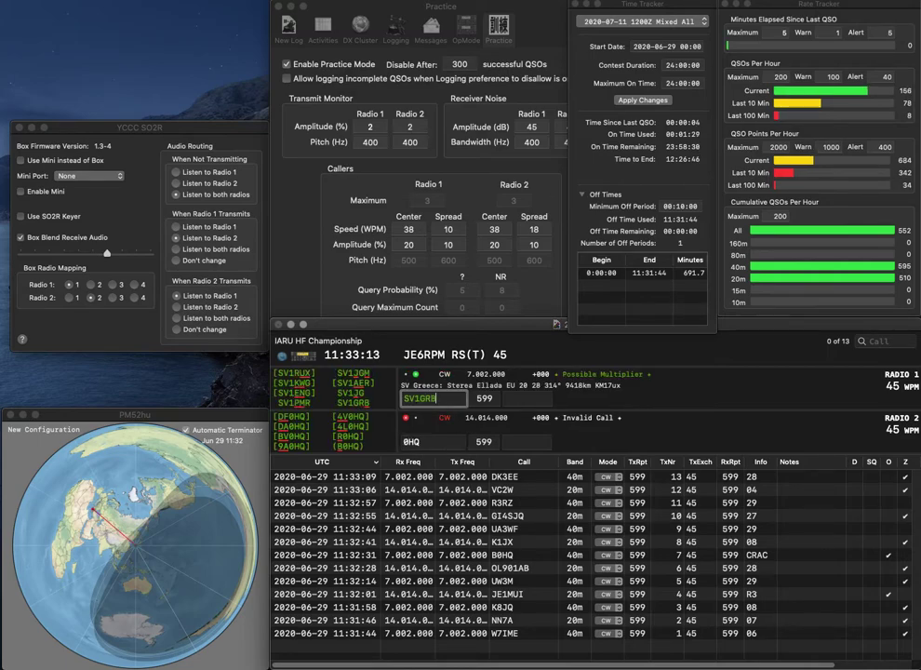
type("B")
key("Return")
type("YE")
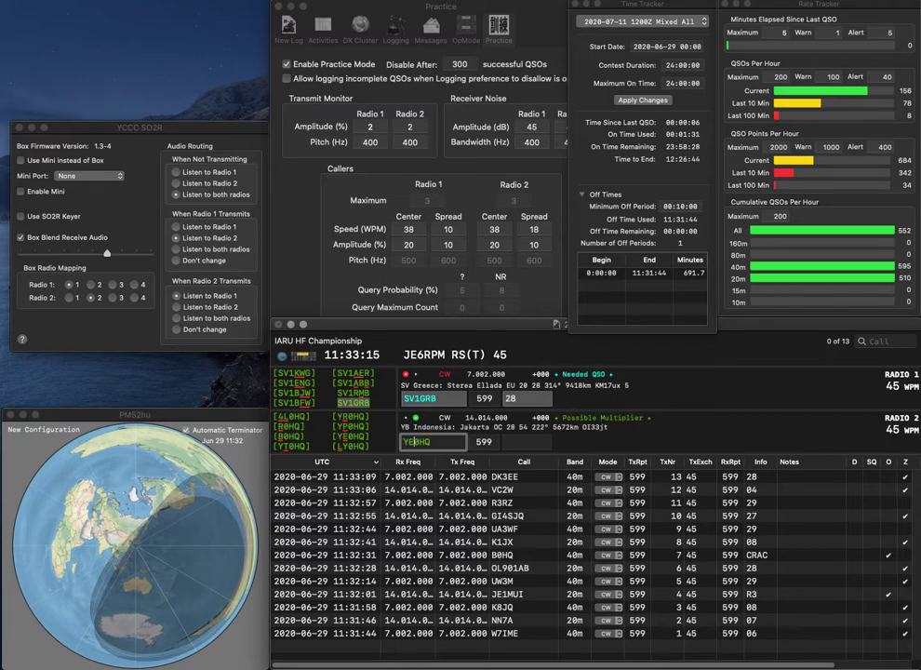
key("Return")
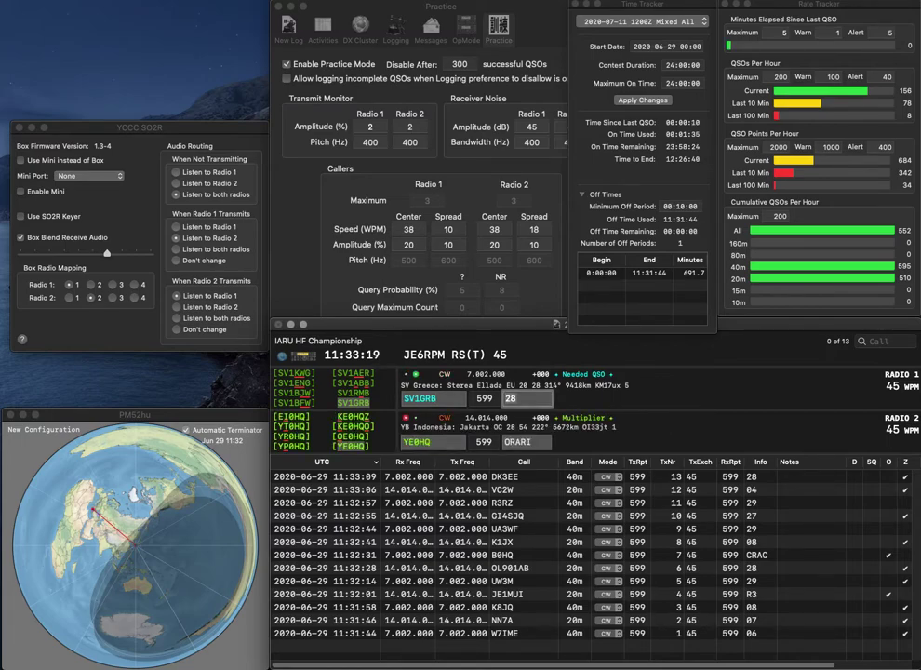
key("Return")
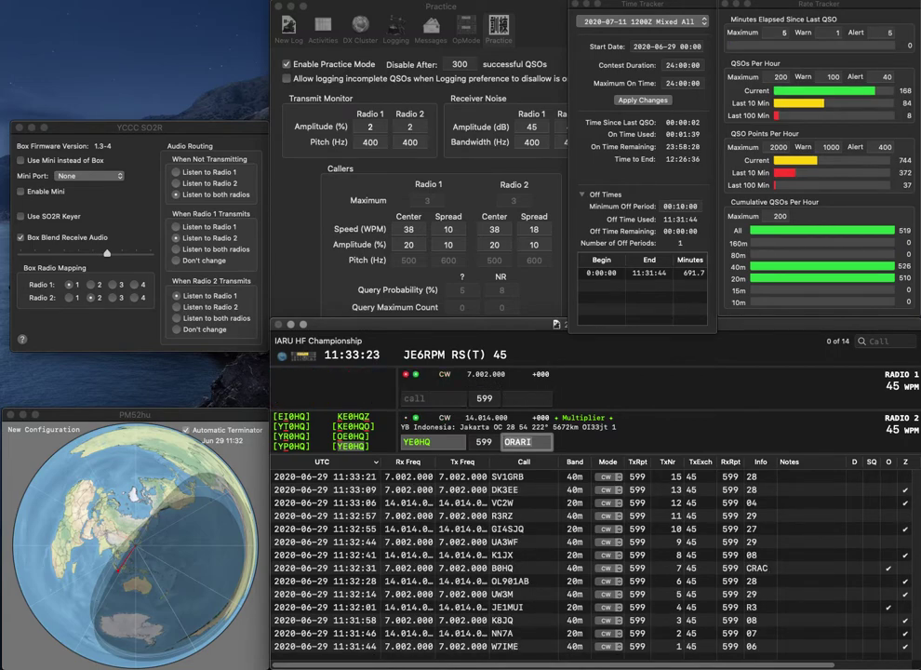
key("Return")
type("KD0GY")
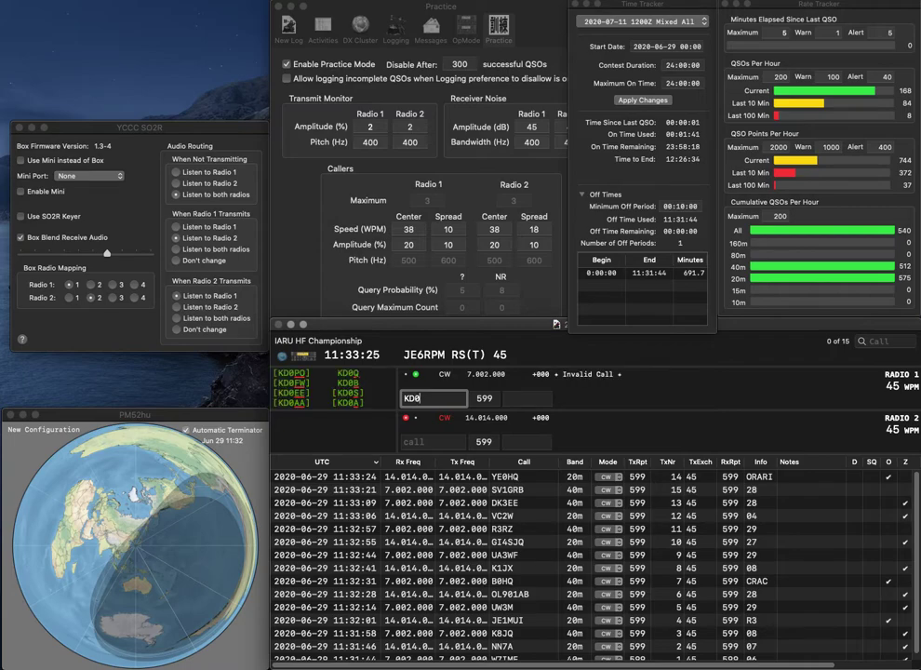
key("Return")
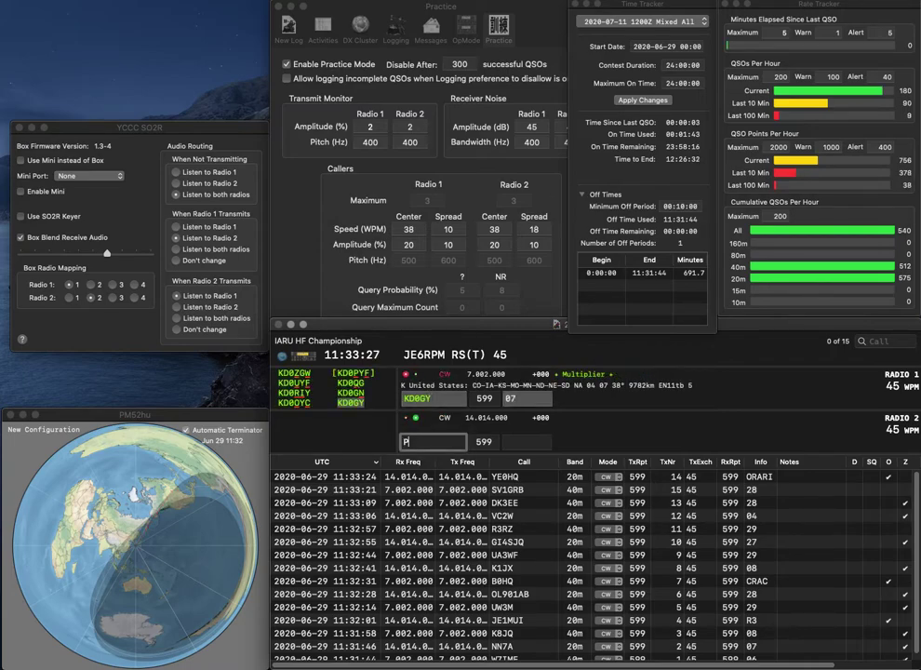
type("PC2X")
key("Return")
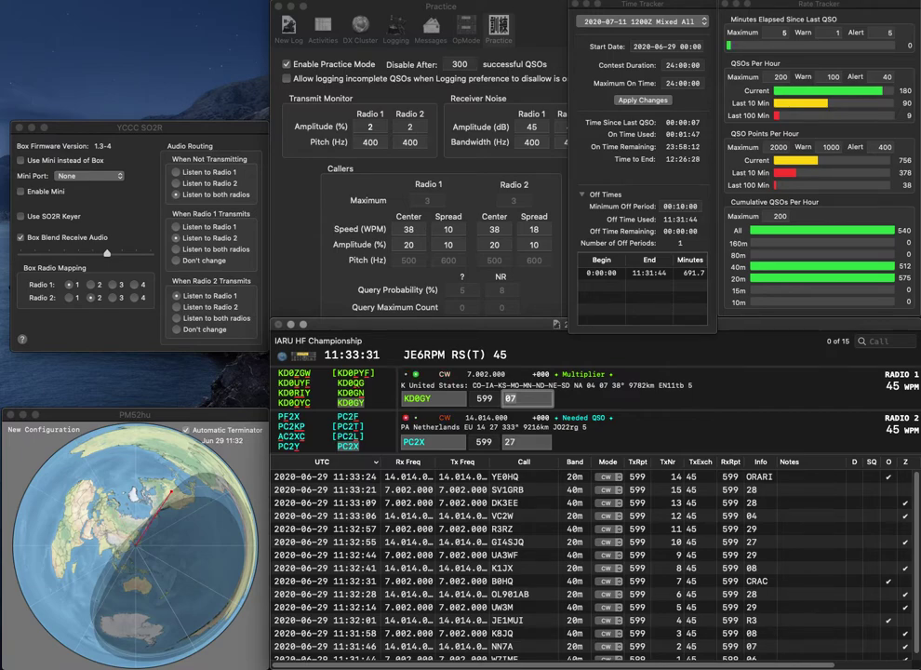
key("Return")
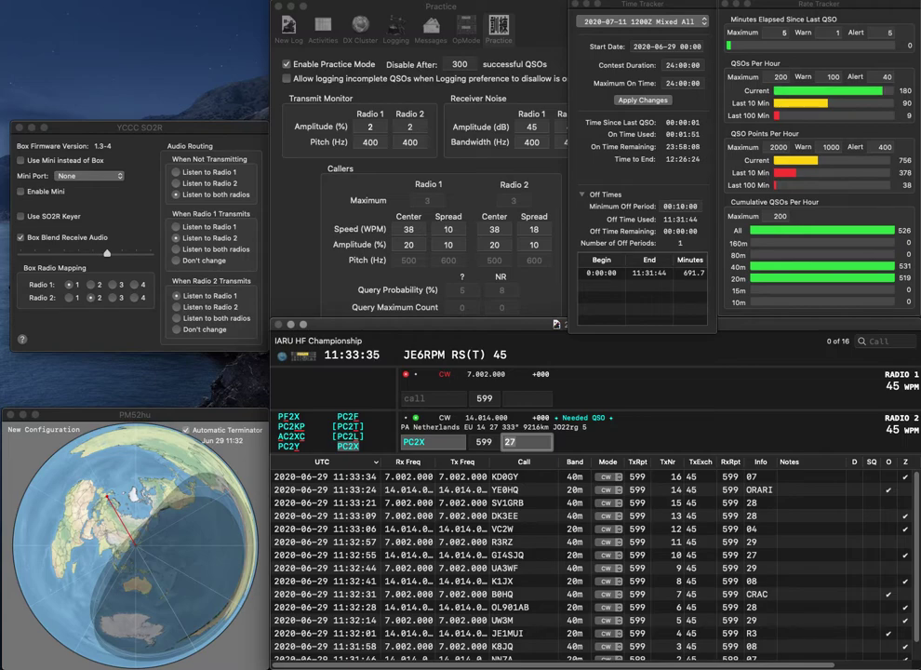
key("Return")
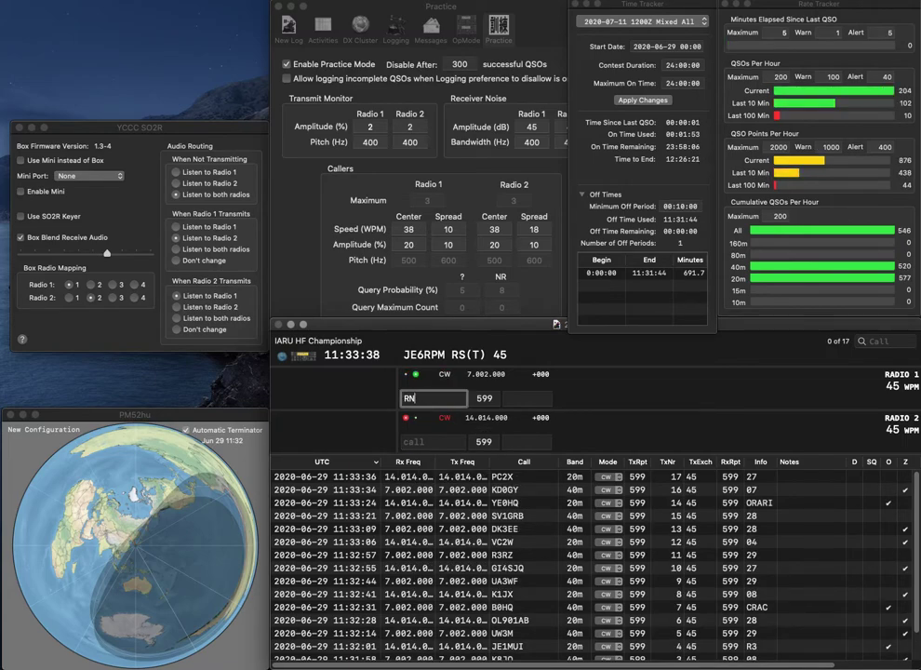
Work RN4SC on Radio 1 and K5TR on Radio 2, logging them with exchanges 29 and 07.
type("RN4SC")
key("Return")
type("K5TR")
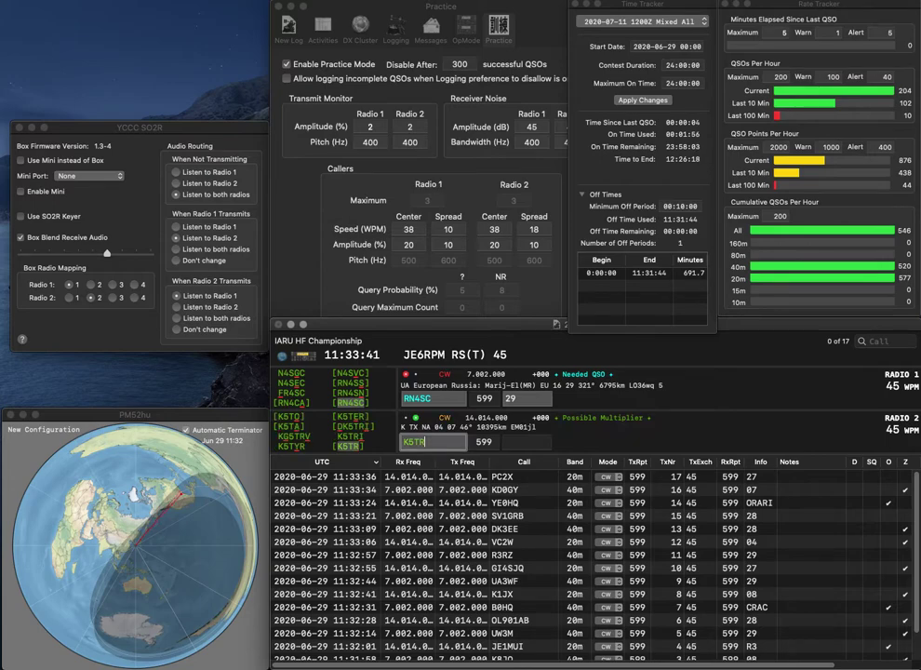
key("Return")
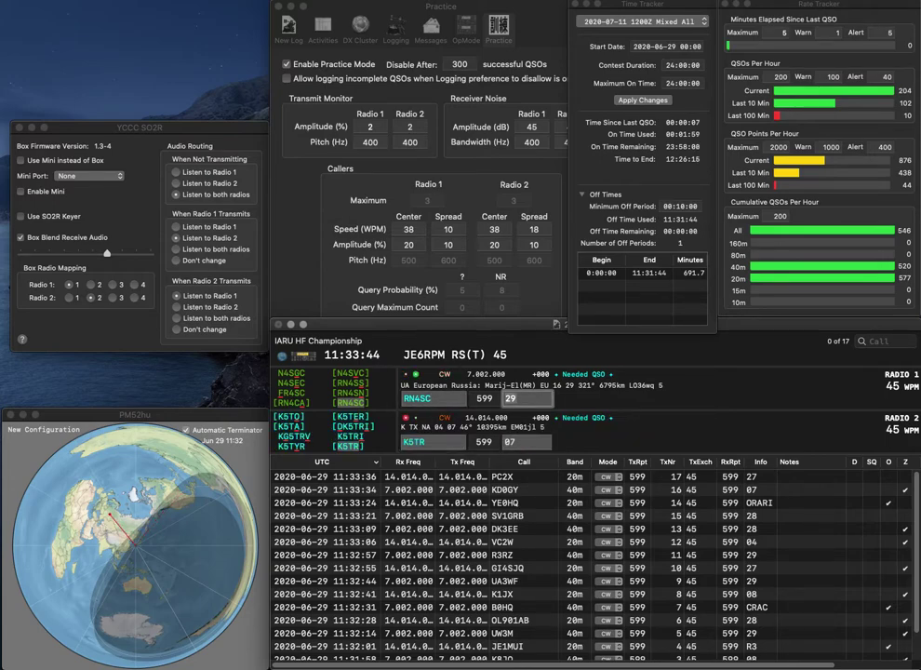
key("Return")
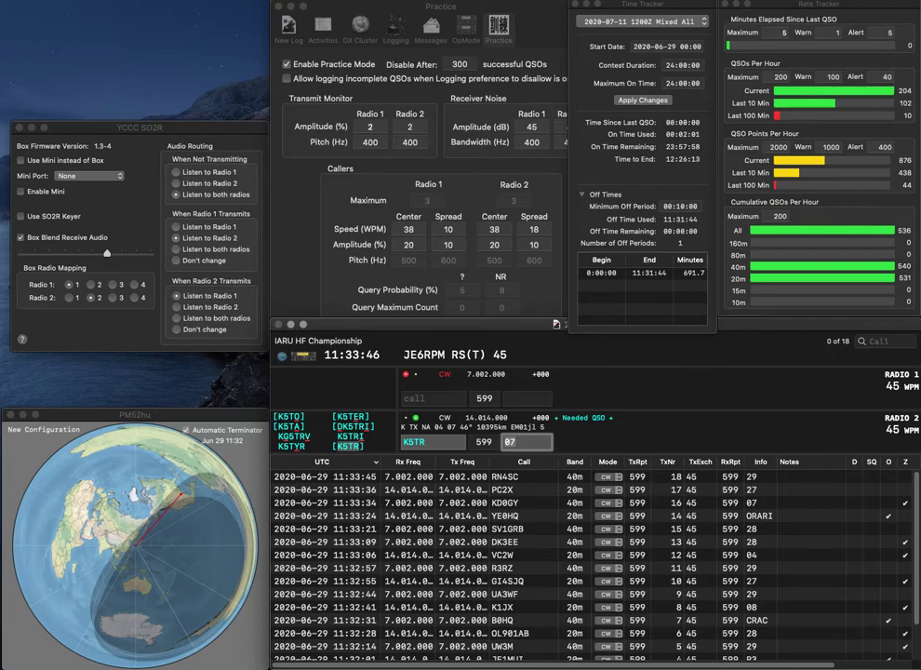
key("Return")
type("W")
key("BackSpace")
type("DL7")
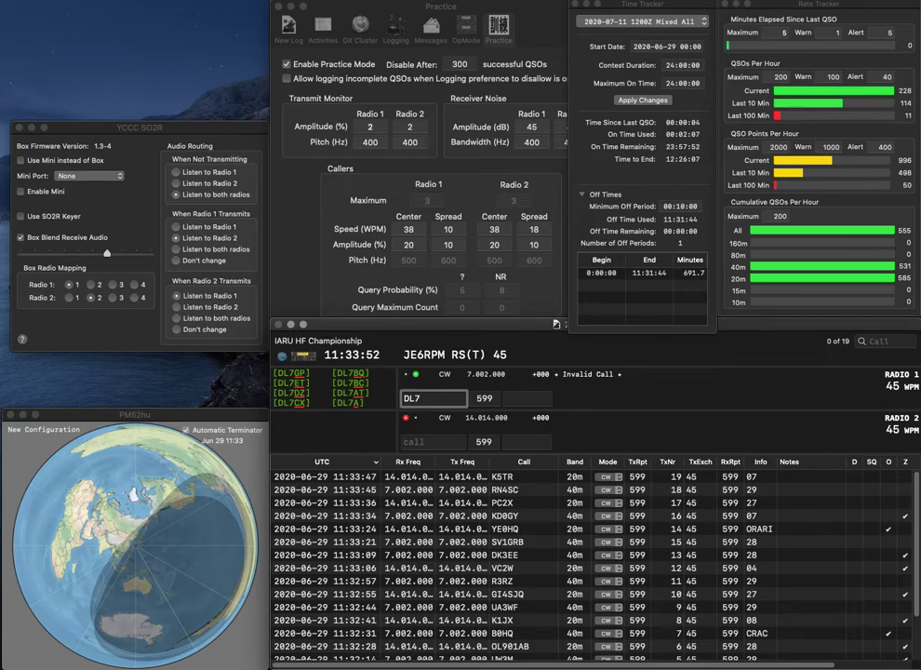
type("LIN")
key("Return")
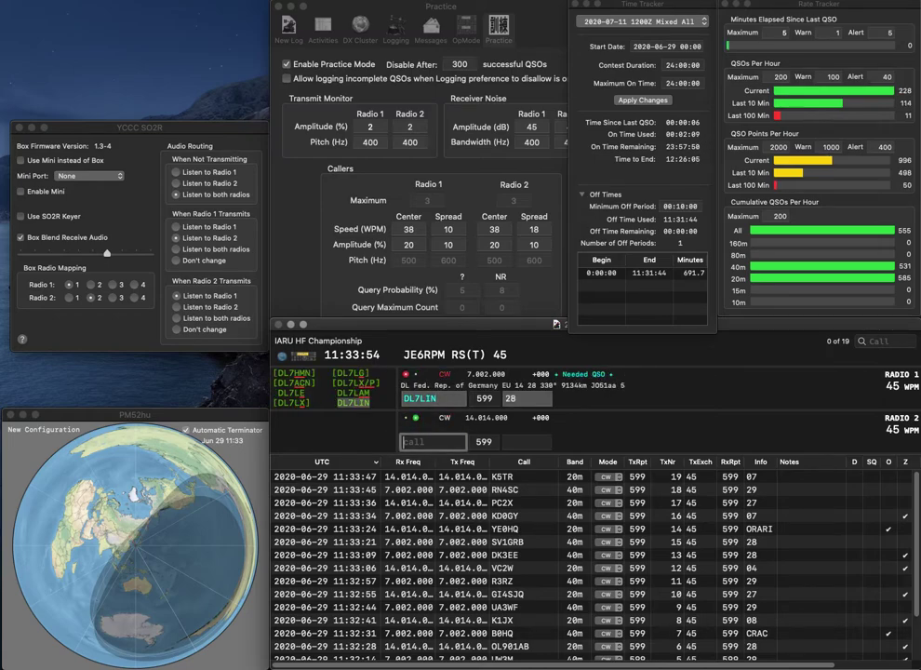
type("R6CC")
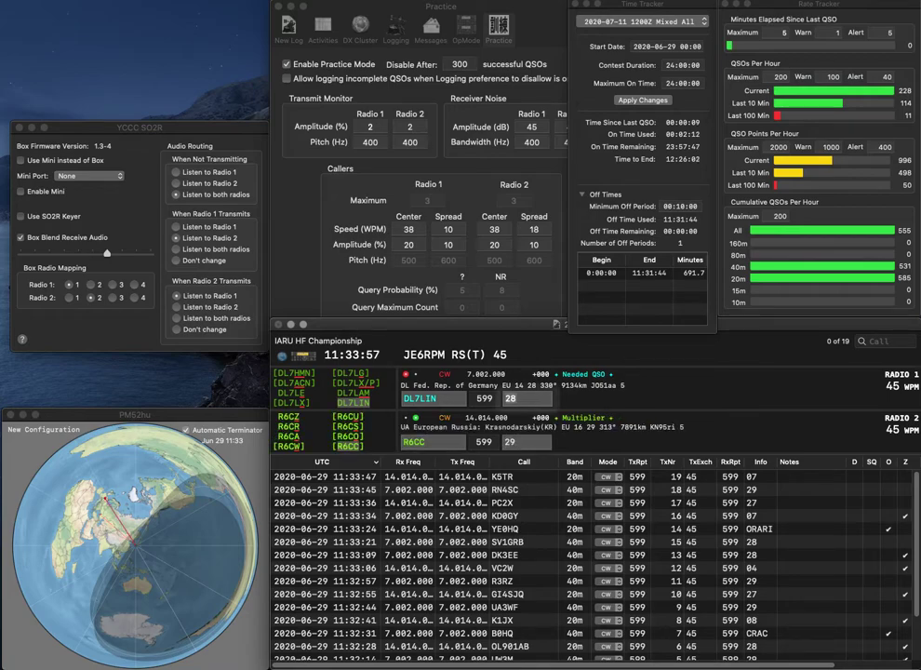
key("Return")
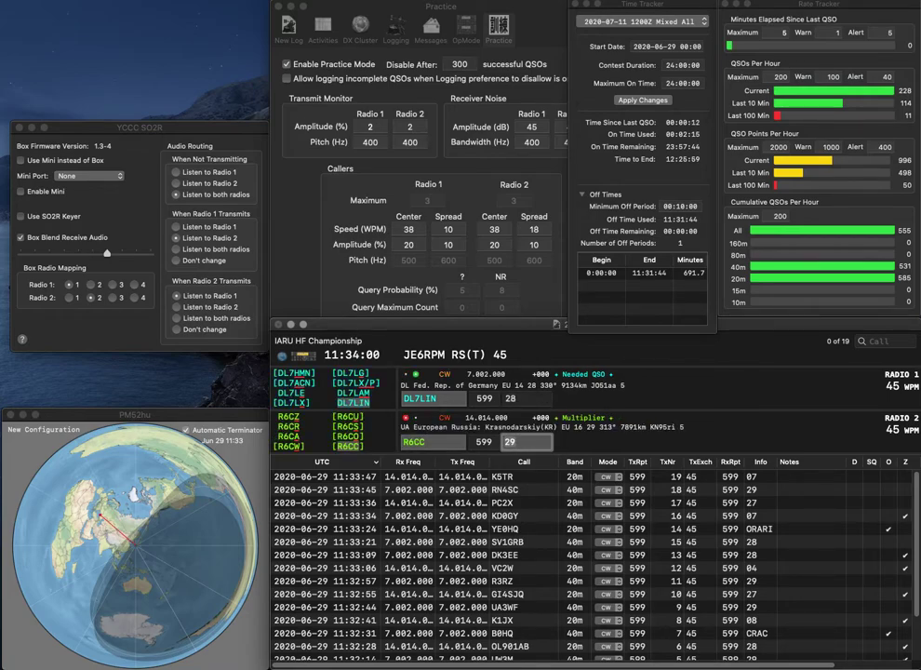
key("Return")
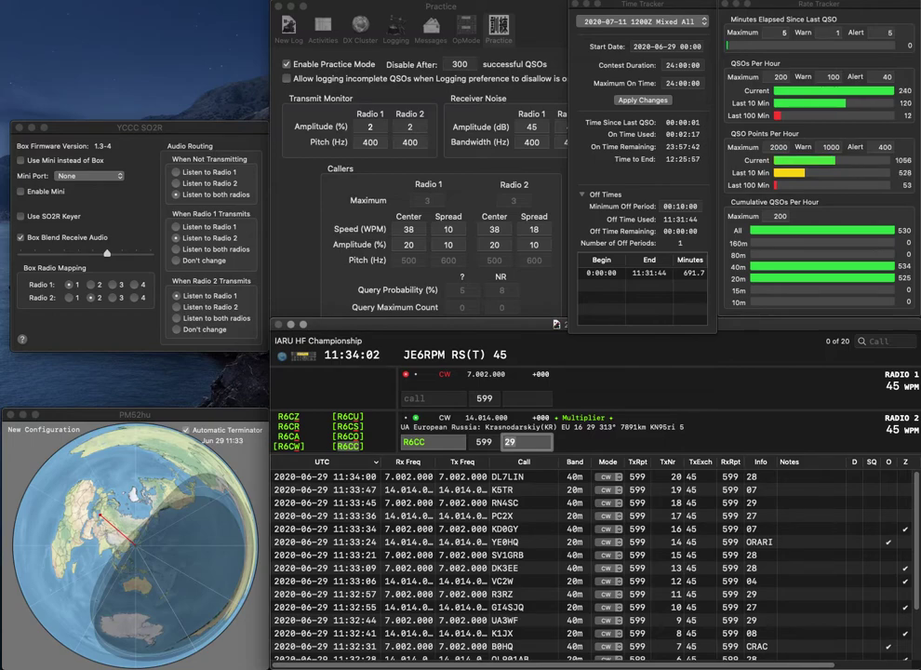
key("Return")
type("W")
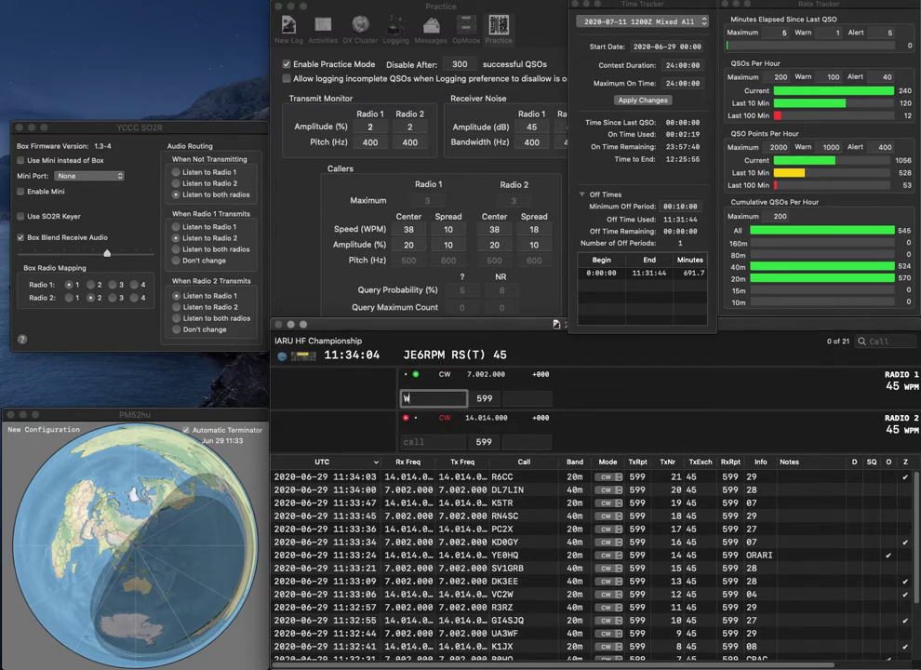
type("6B")
key("BackSpace")
type("6BQ")
key("Return")
type("KD8J")
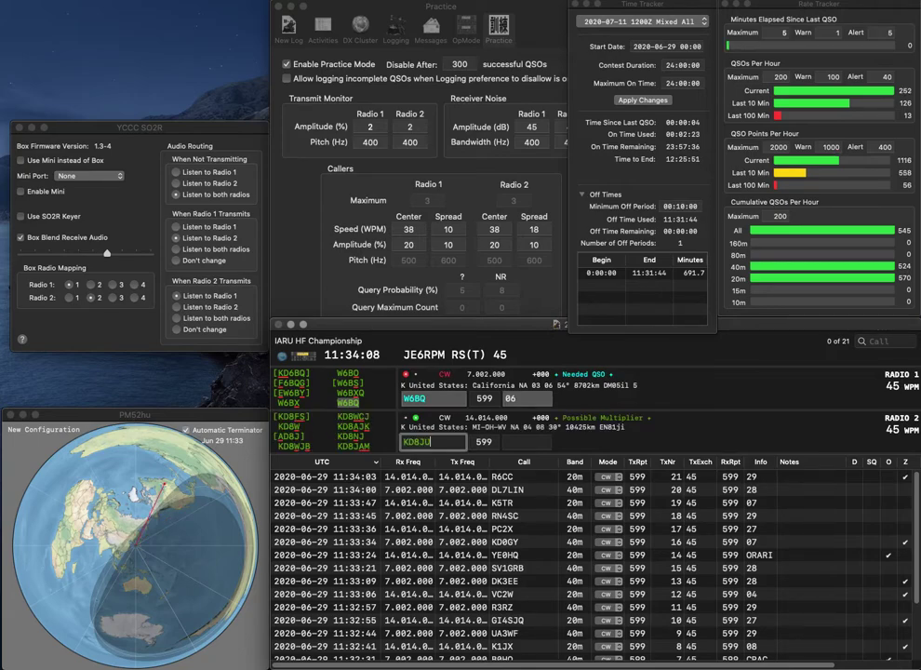
type("AM")
key("Return")
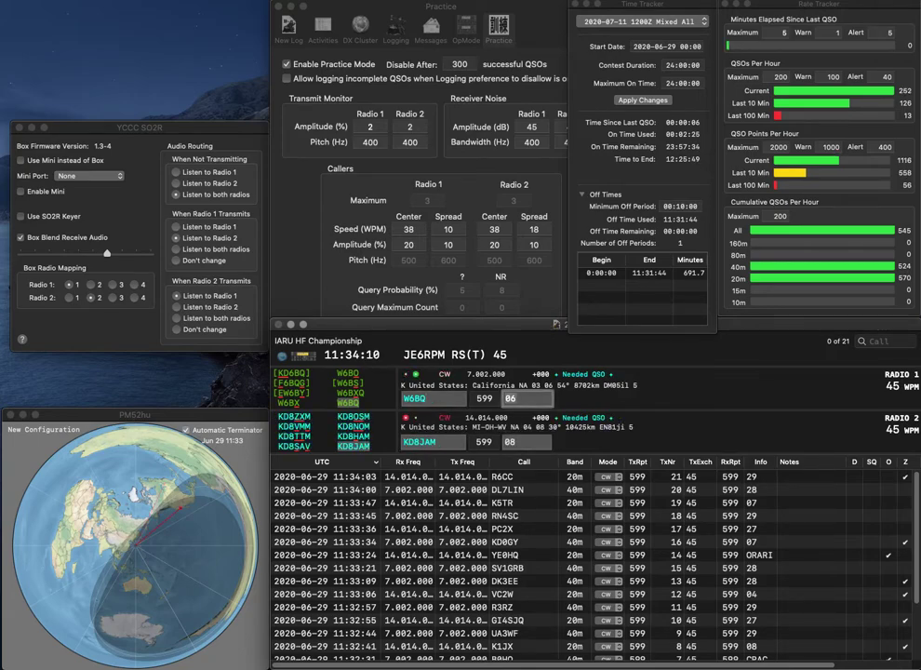
key("Return")
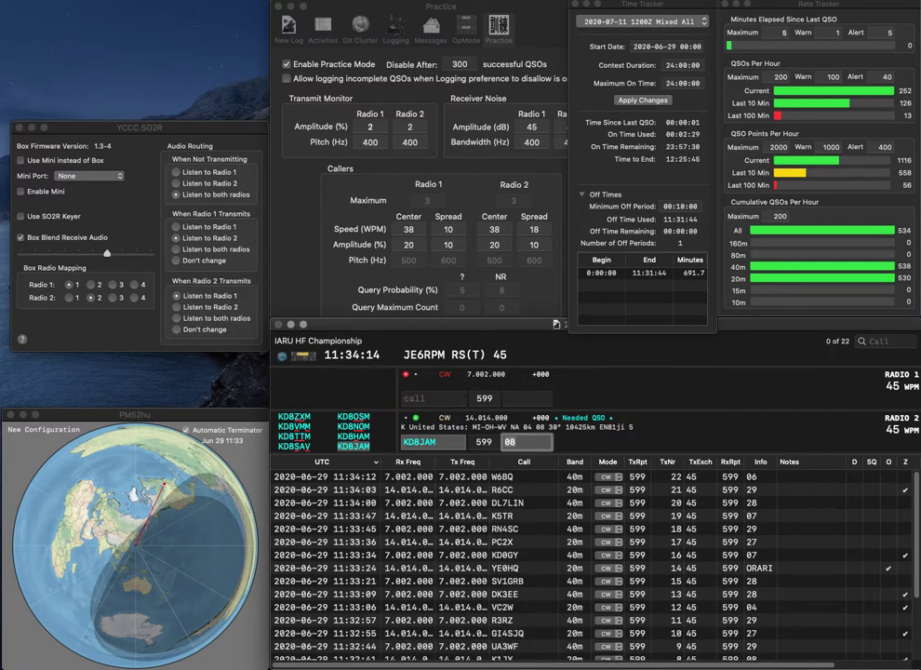
key("Return")
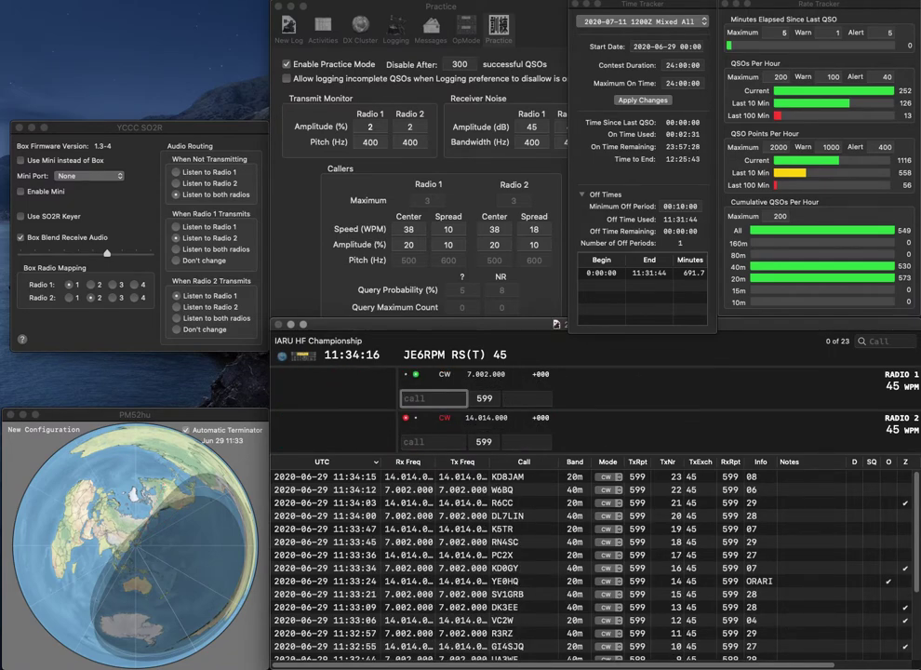
type("0HQ")
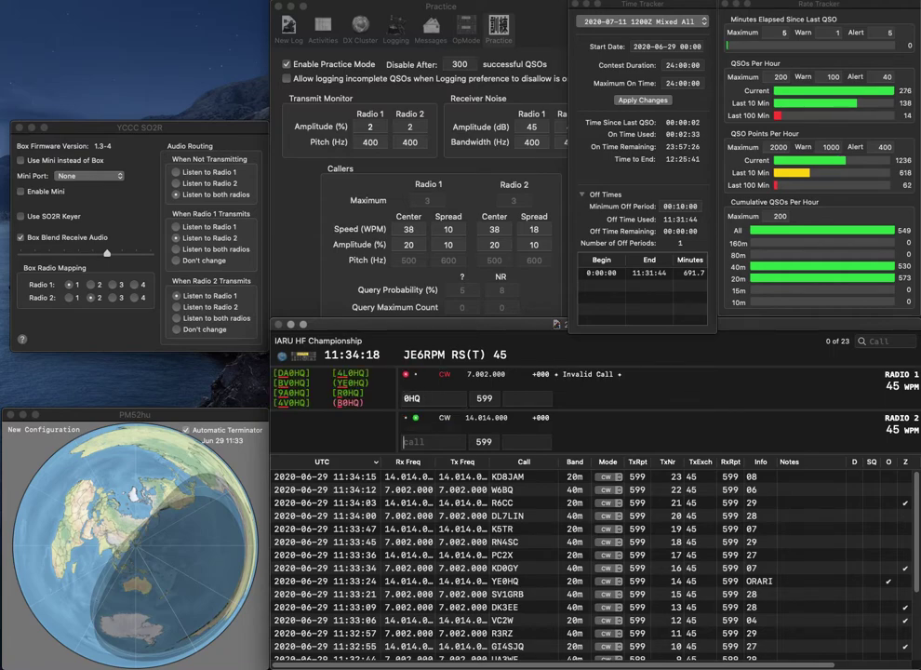
type("WV0H")
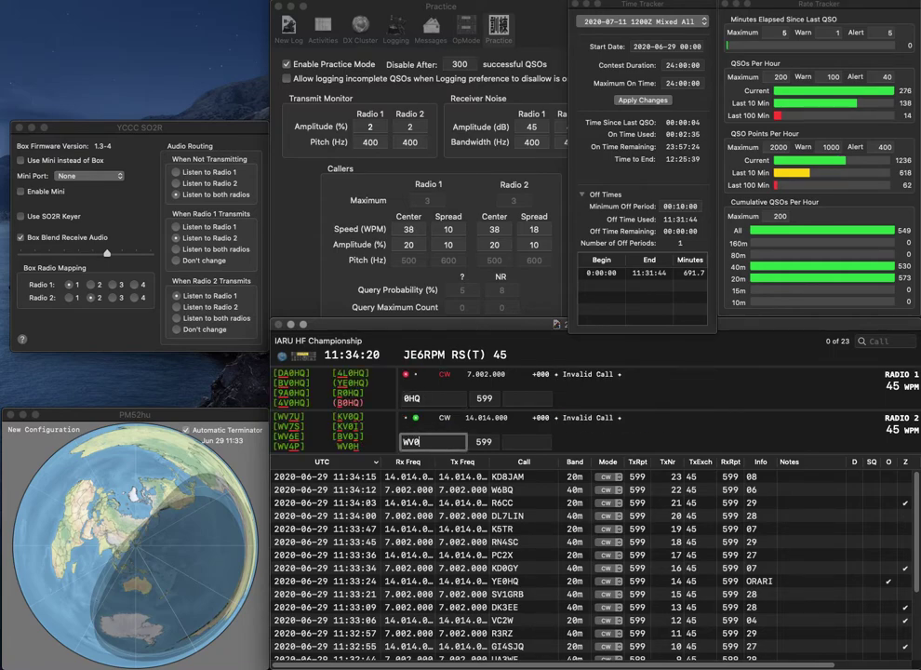
type("HL")
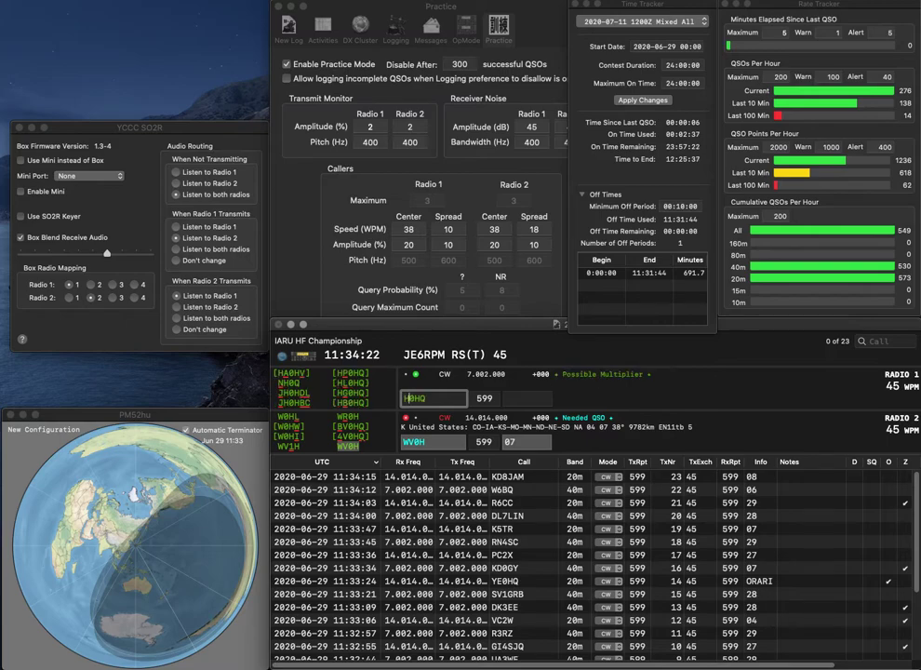
key("Return")
key("Return")
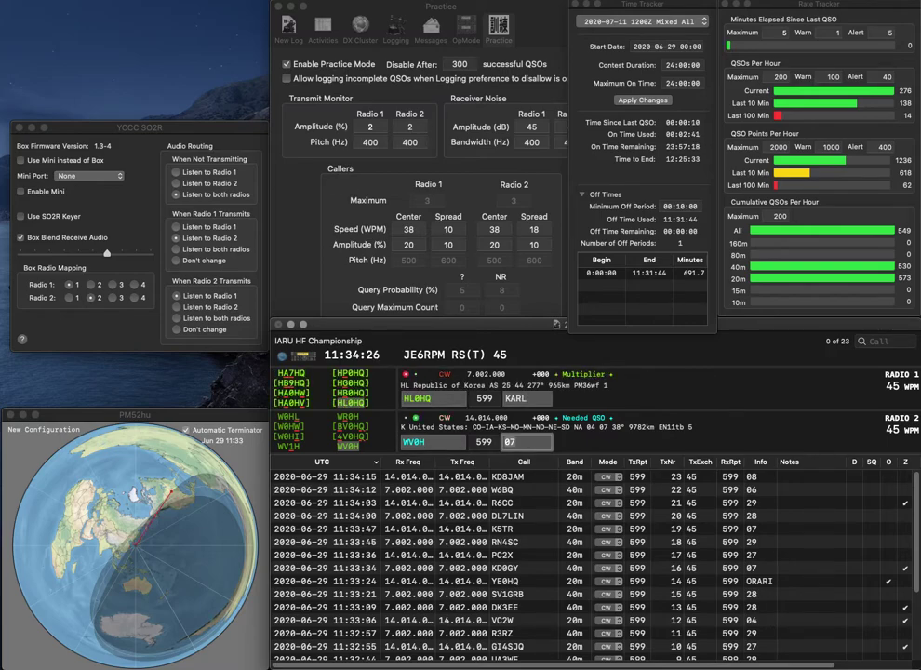
key("Return")
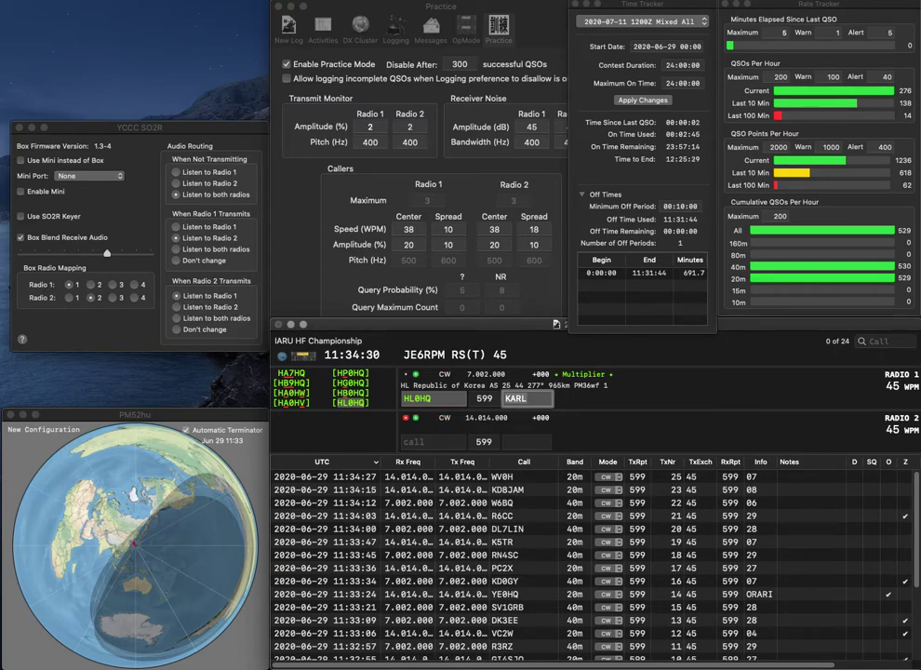
key("Return")
type("V31HQ")
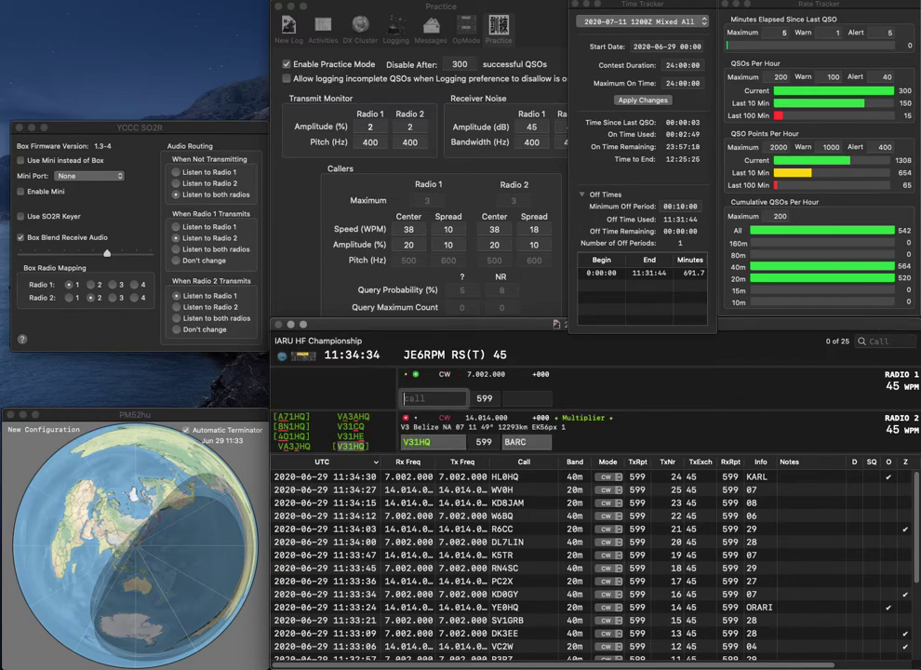
type("1OBS")
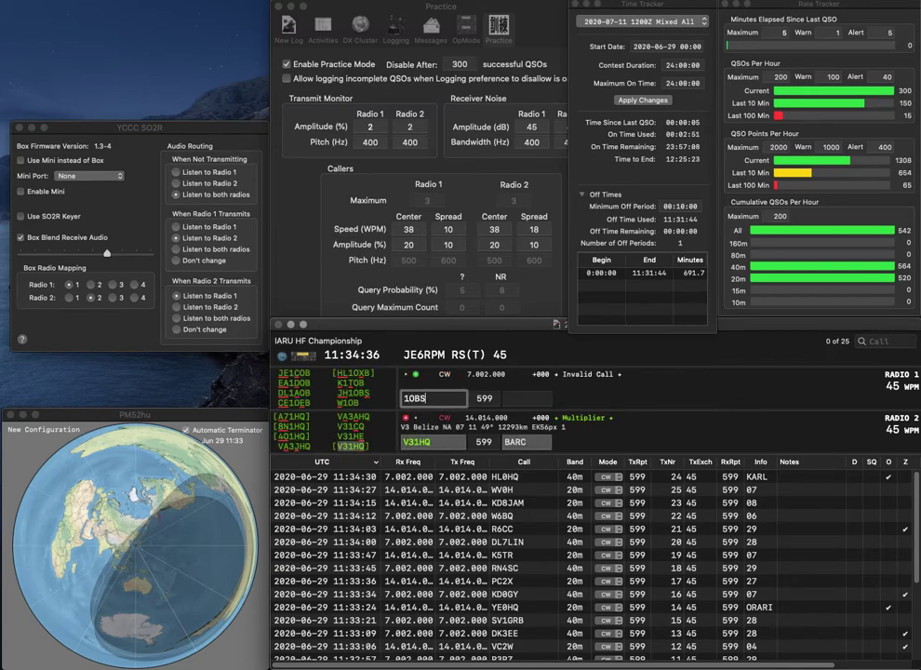
key("super+Left")
type("JH")
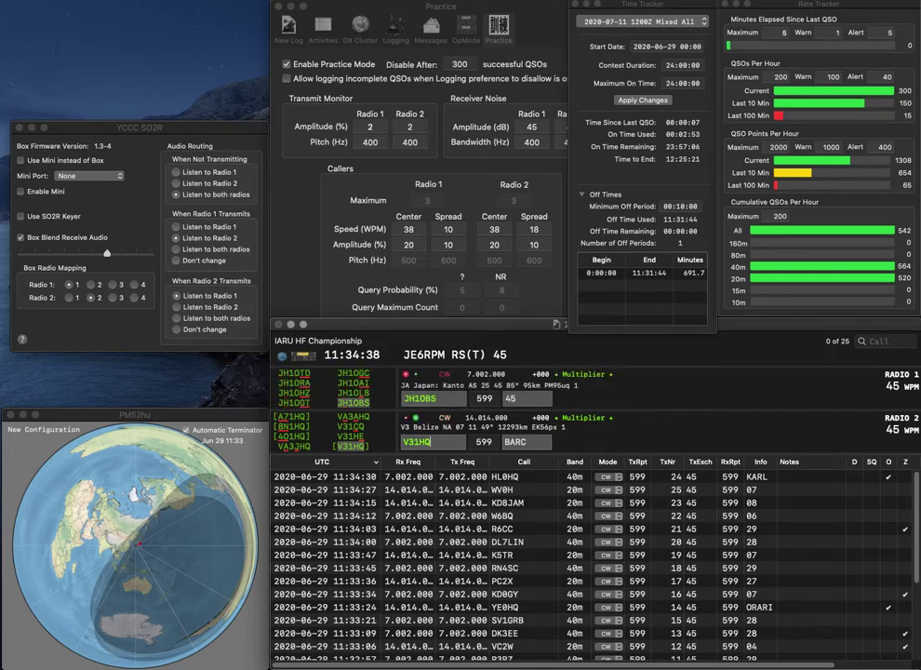
key("Return")
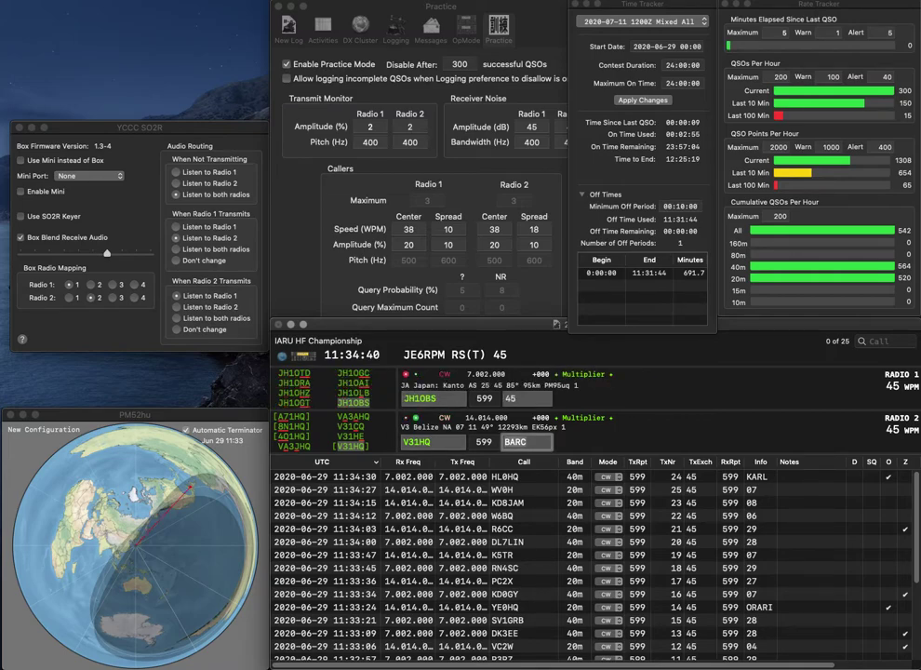
key("Tab")
key("Tab")
key("Return")
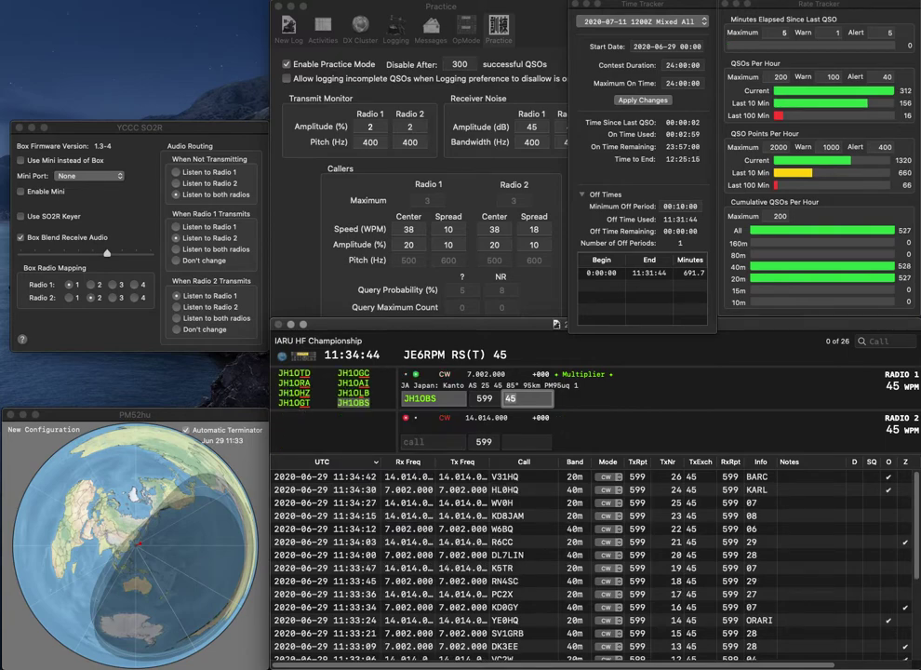
key("Return")
type("CT")
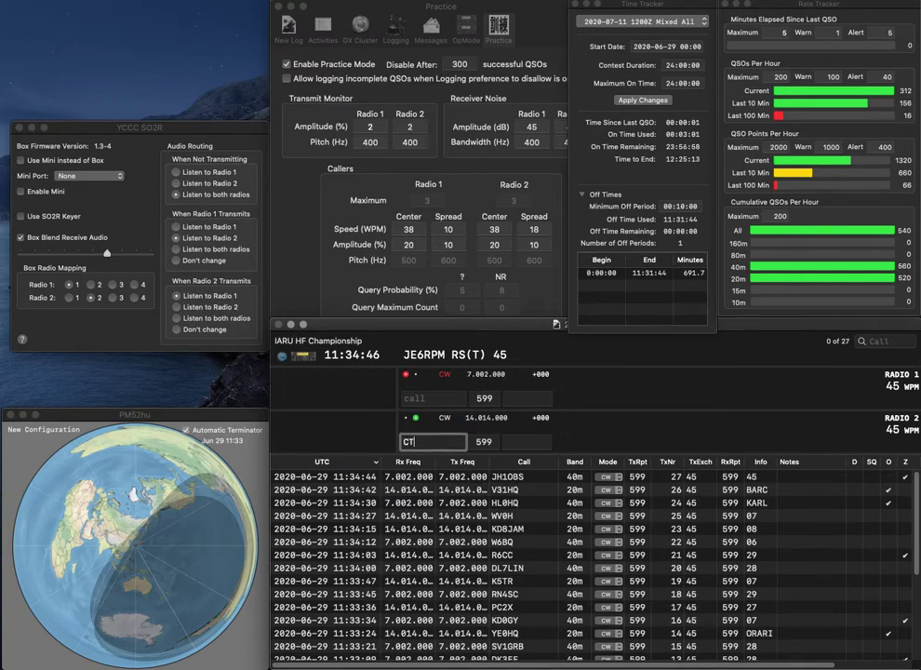
type("7/G4ERW")
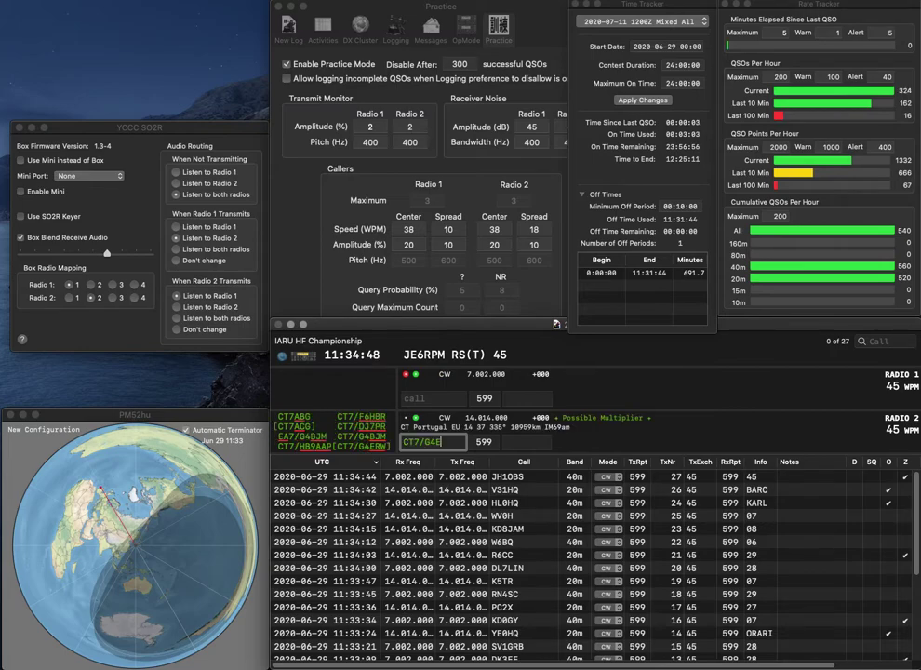
key("Tab")
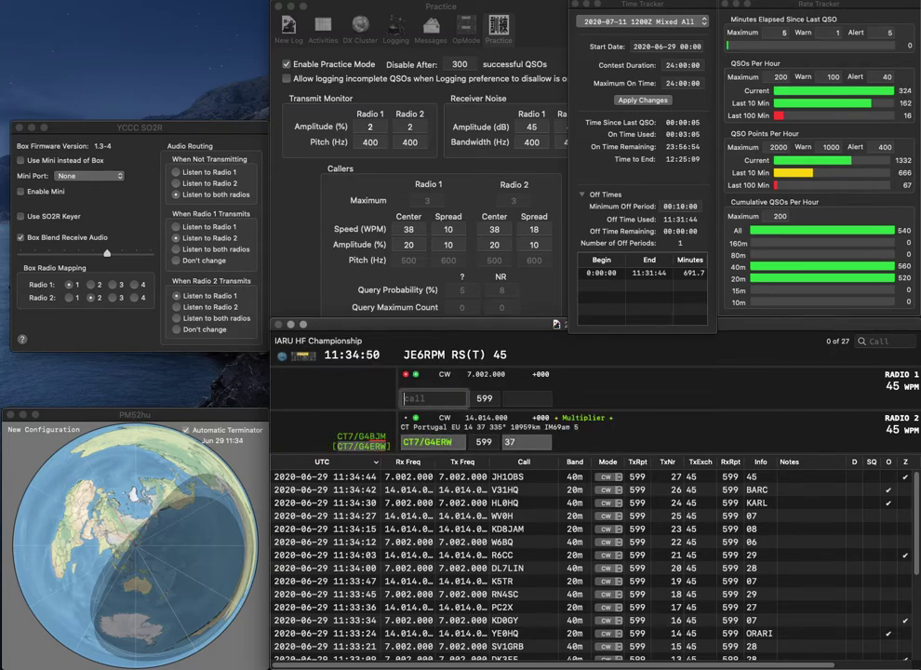
type("BS")
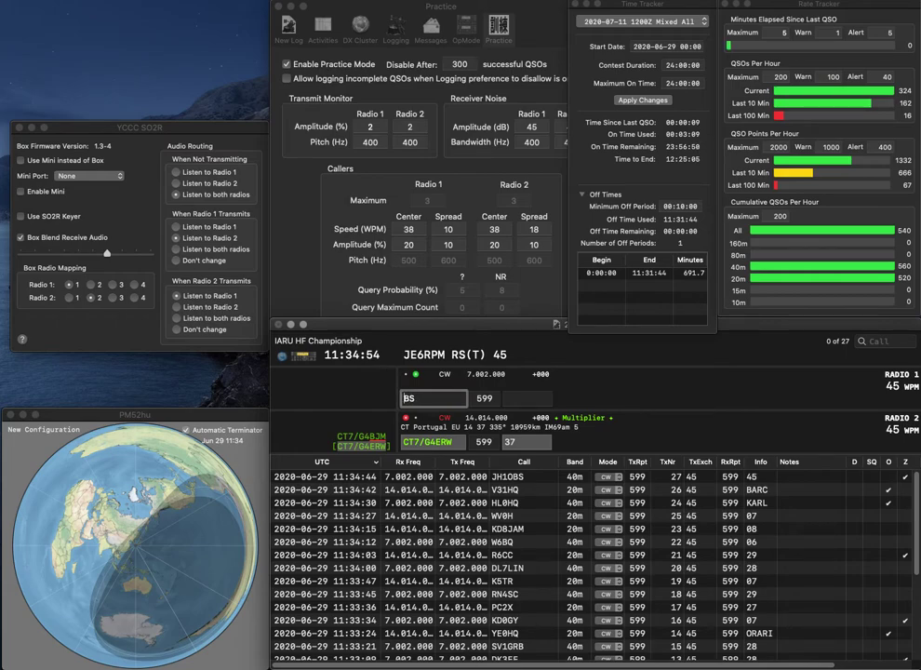
type("ZS4")
key("Return")
left_click(526, 442)
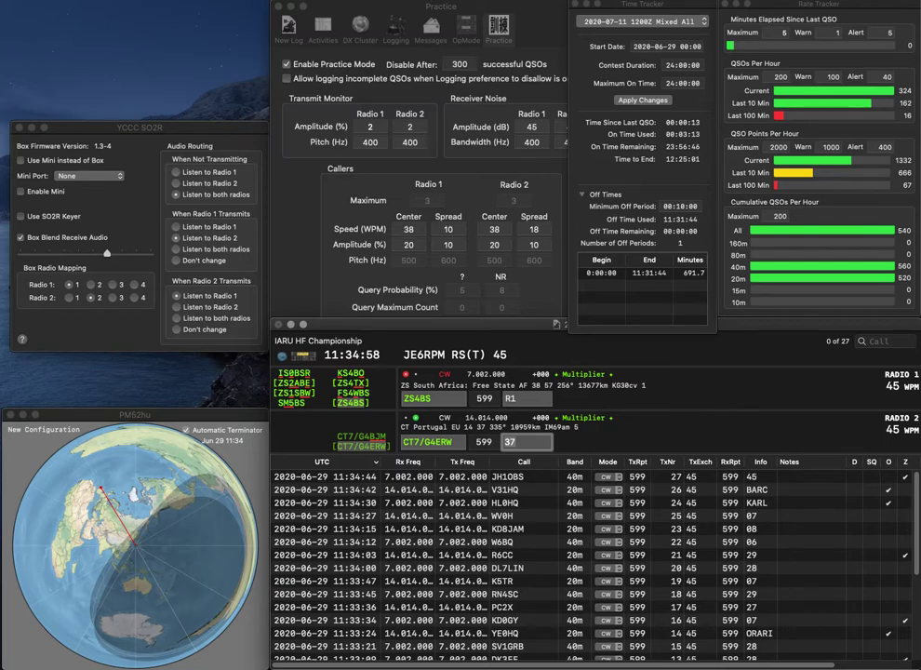
key("Return")
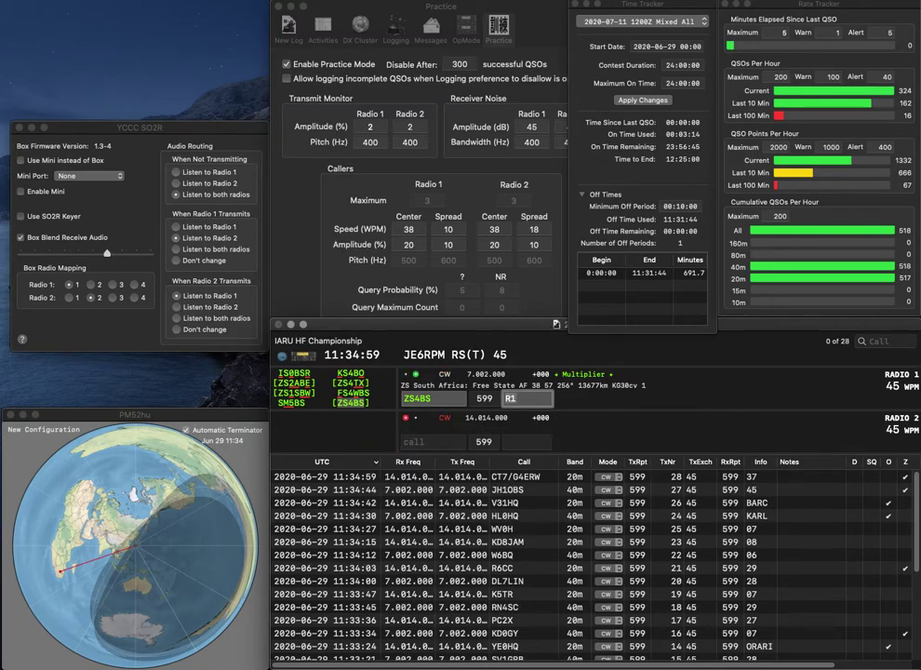
key("Return")
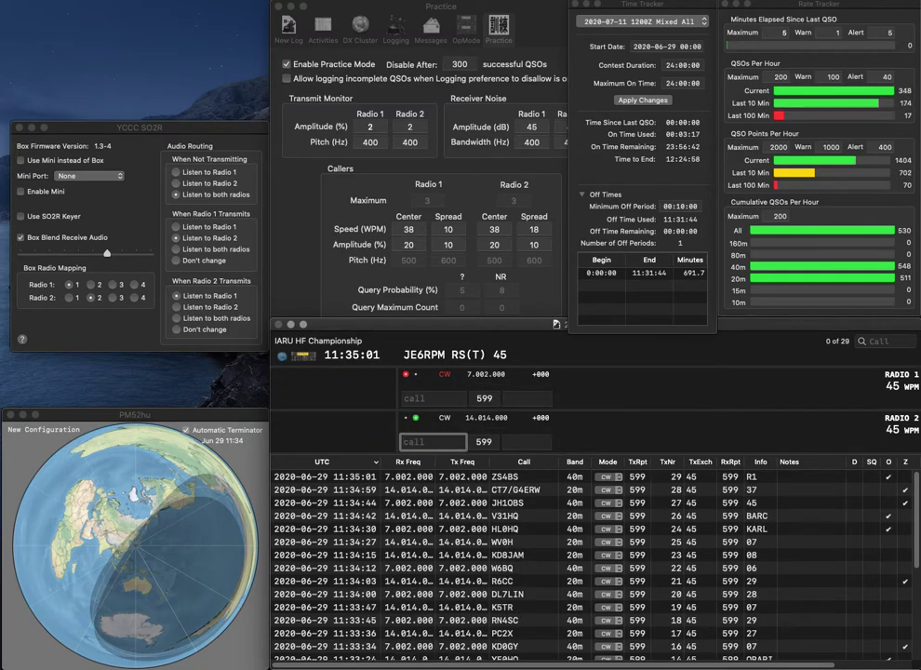
Work EW5HQ on Radio 2 and 4L0HQ on Radio 1, and log them with exchanges BFRR and NARG.
type("HQ")
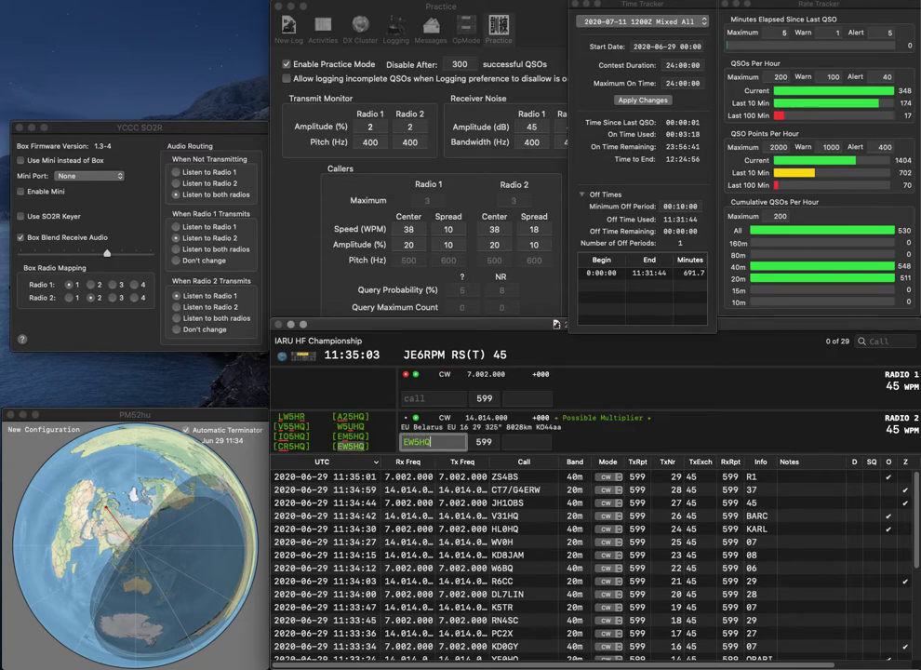
key("Return")
type("VL0HQ")
key("Delete")
type("4")
key("Return")
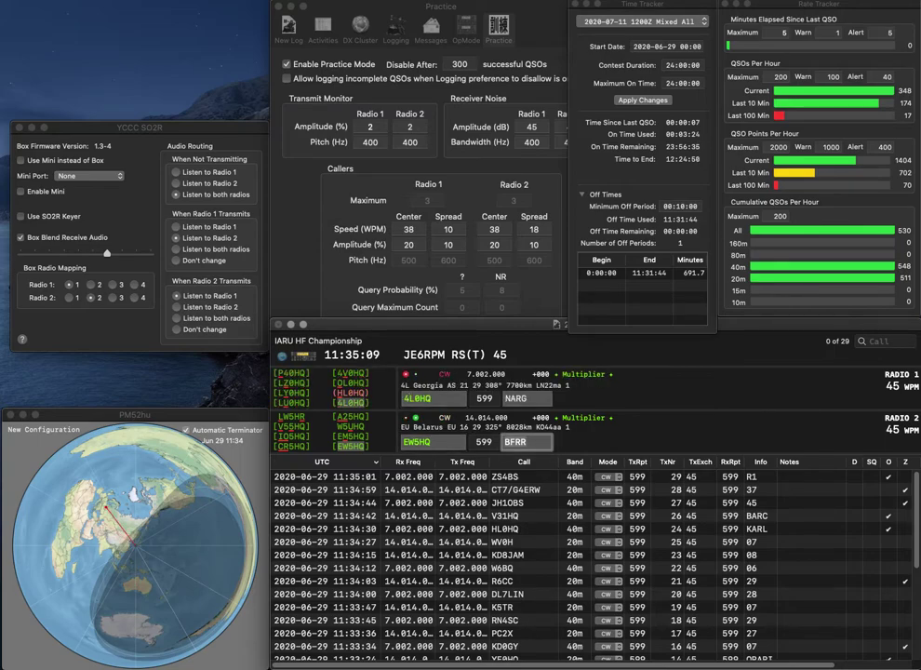
key("Tab")
key("Tab")
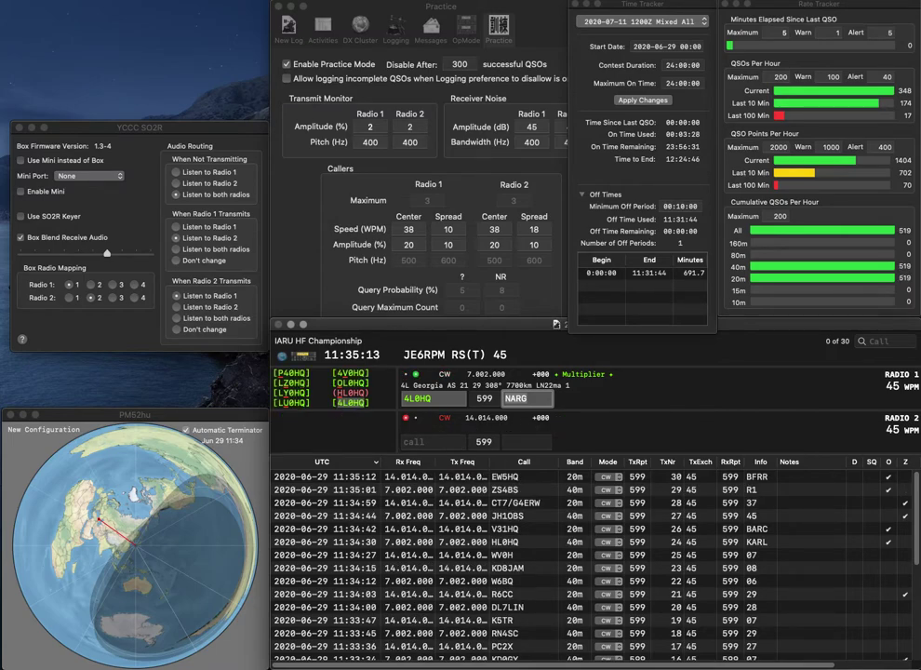
key("Return")
type("DF2AAK")
key("Return")
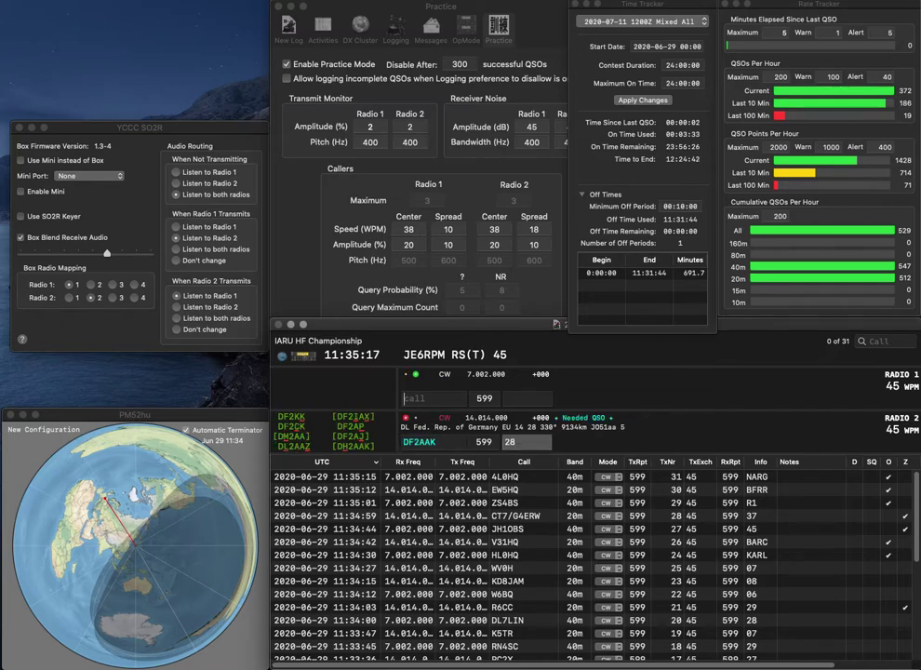
type("N")
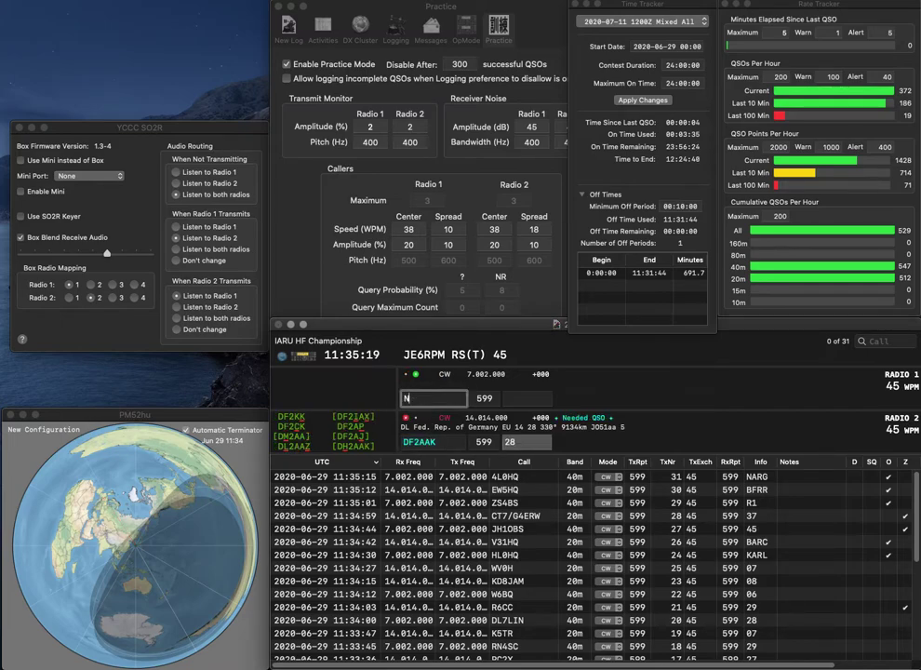
type("C")
key("Return")
Correct the Radio 2 call to DH2AAK.
key("ctrl+a")
key("Right")
key("Right")
key("BackSpace")
type("H")
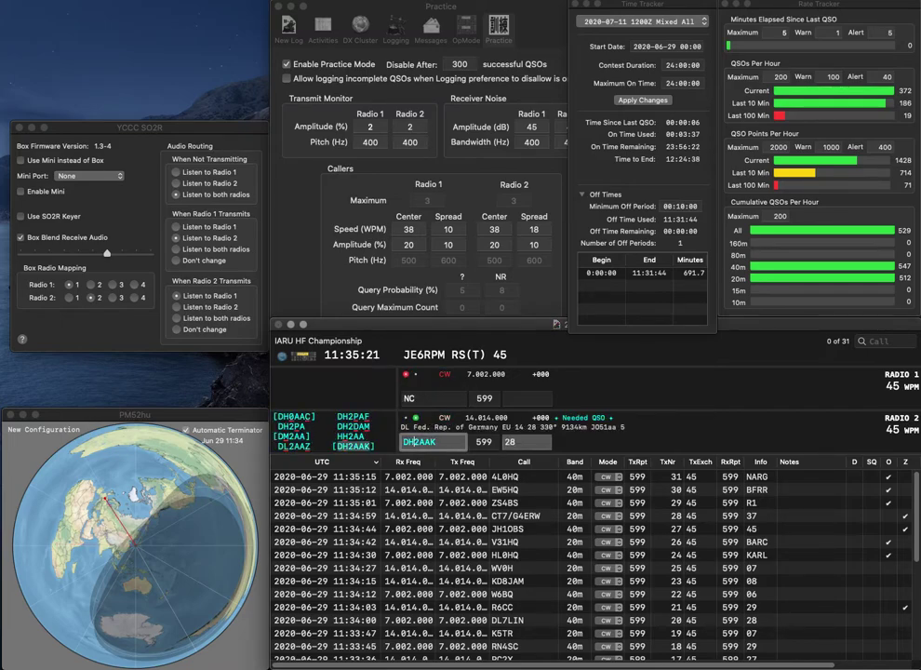
Replace the partial call on Radio 1 with SP7D, and log DH2AAK and SP7D, both with exchange 28.
left_click(407, 398)
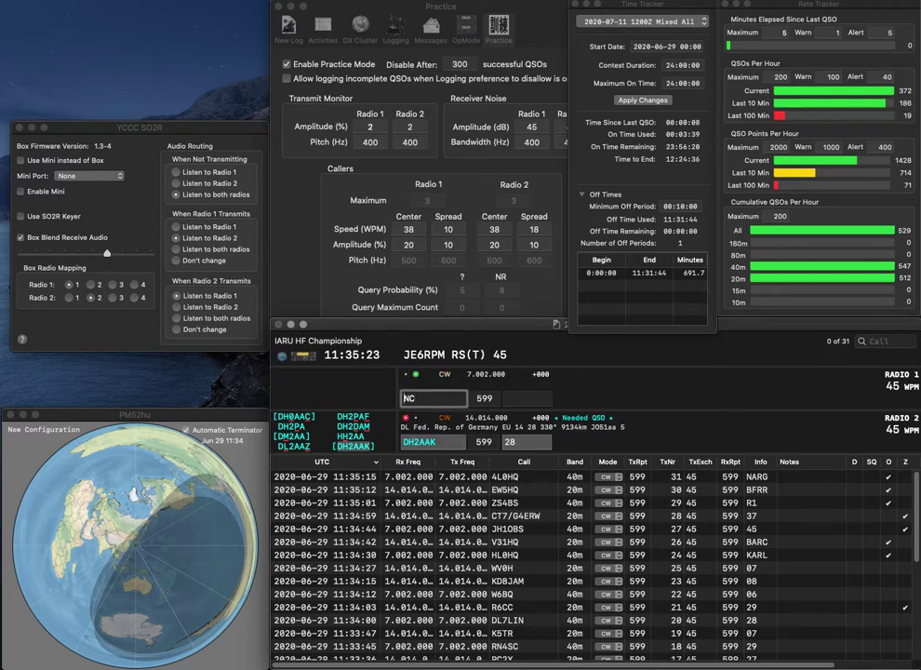
type("SP7")
key("Delete")
type("D")
key("Return")
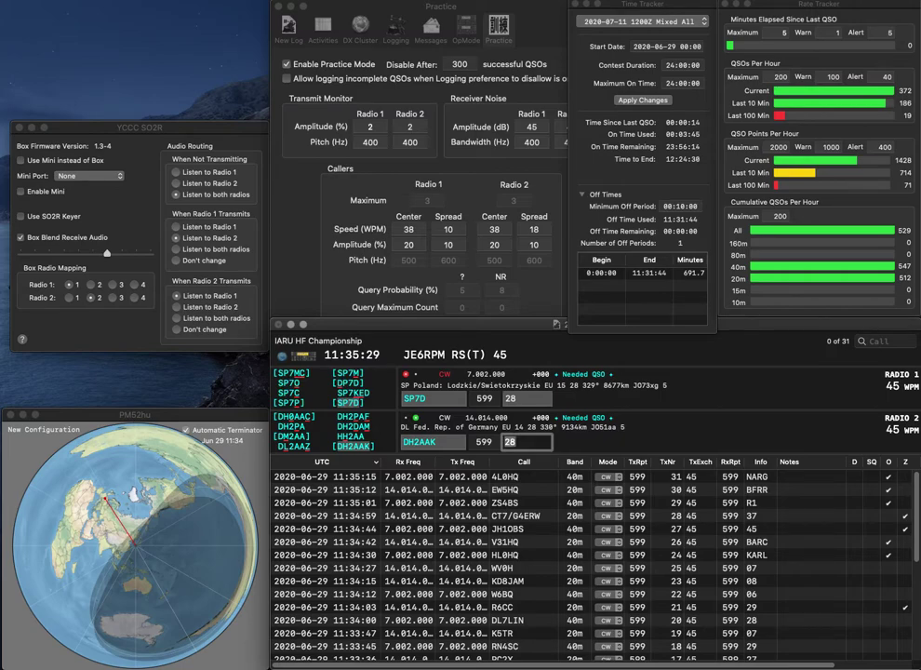
key("Return")
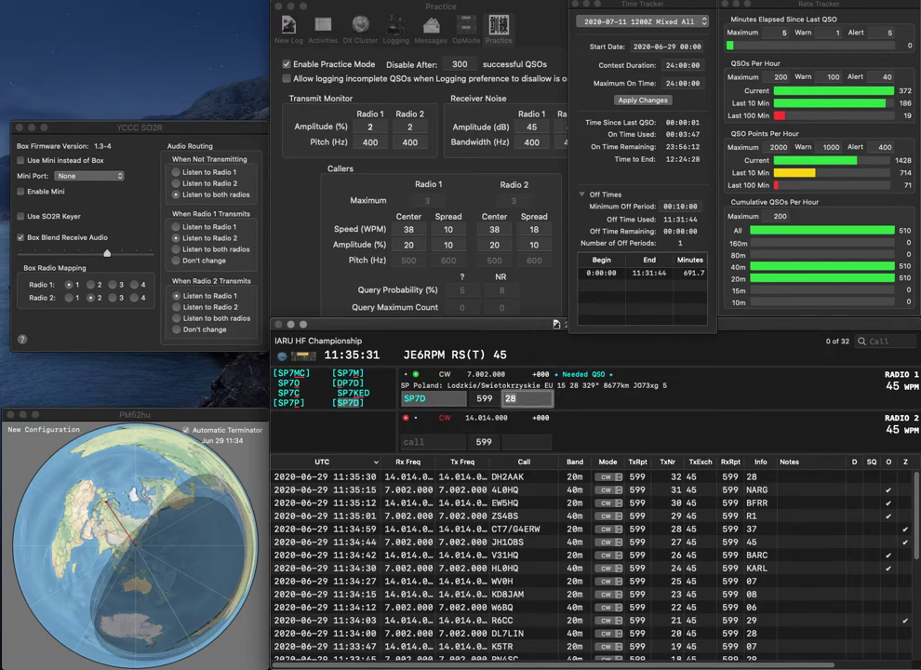
key("Return")
type("JA6SSL")
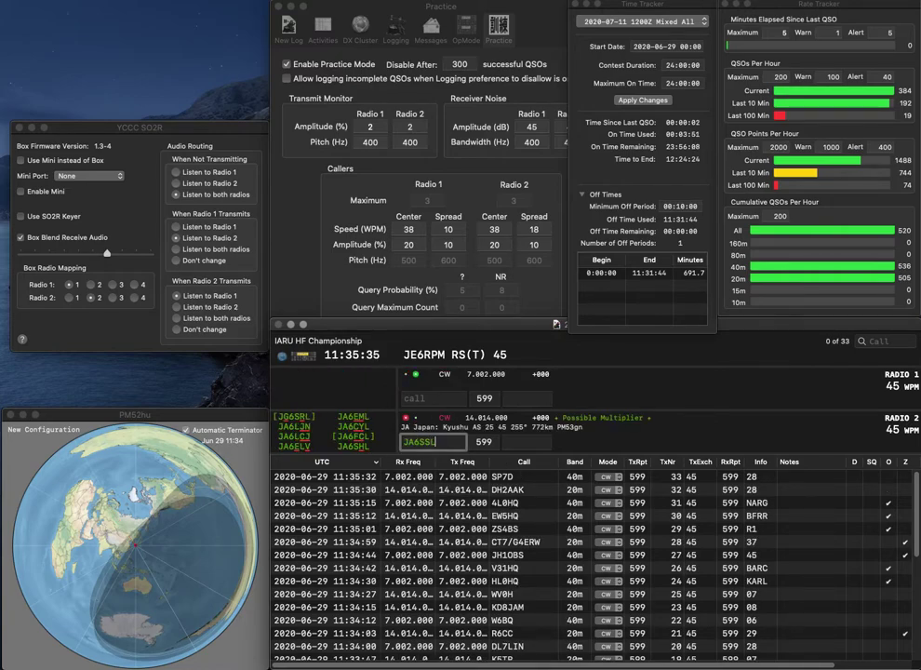
key("Return")
key("Down")
key("Left")
key("BackSpace")
type("H")
key("Up")
key("Return")
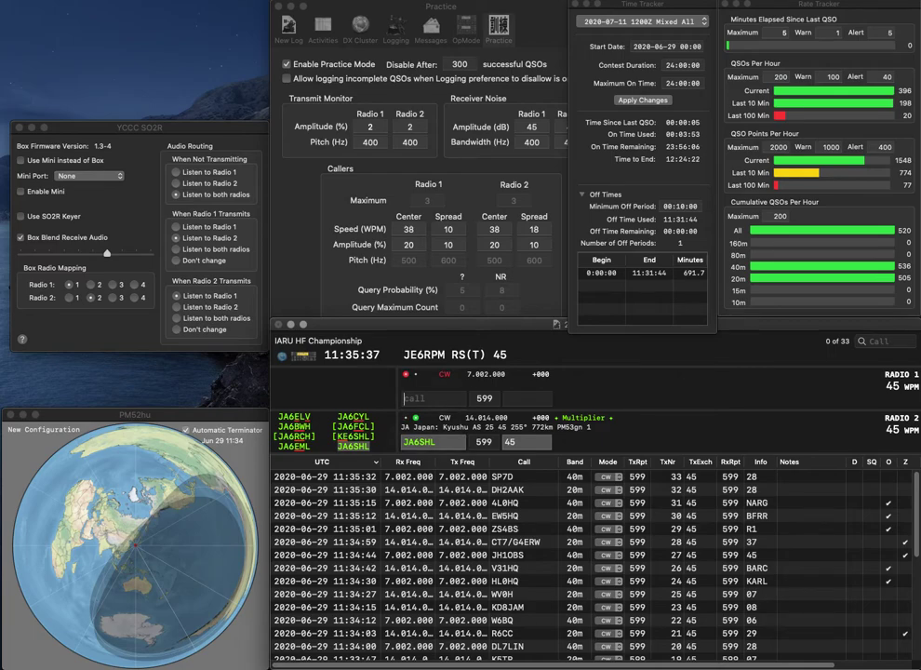
type("VY")
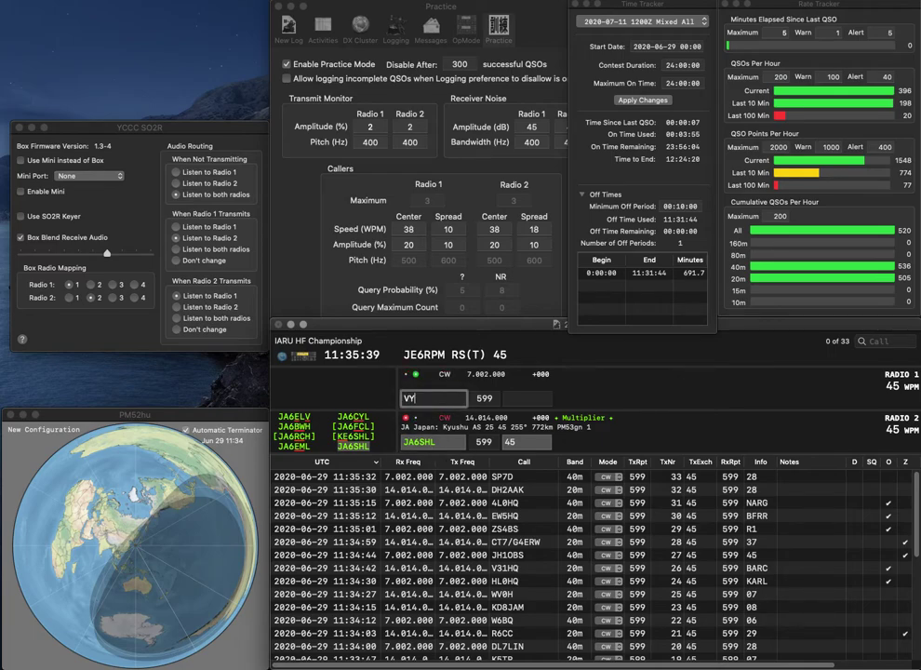
type("1RAC")
key("Return")
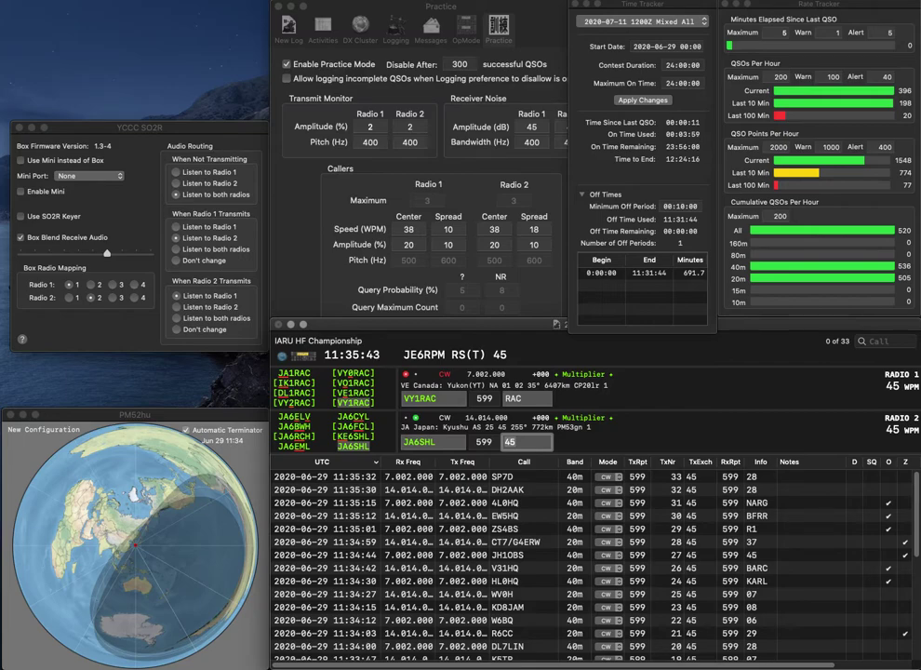
key("Return")
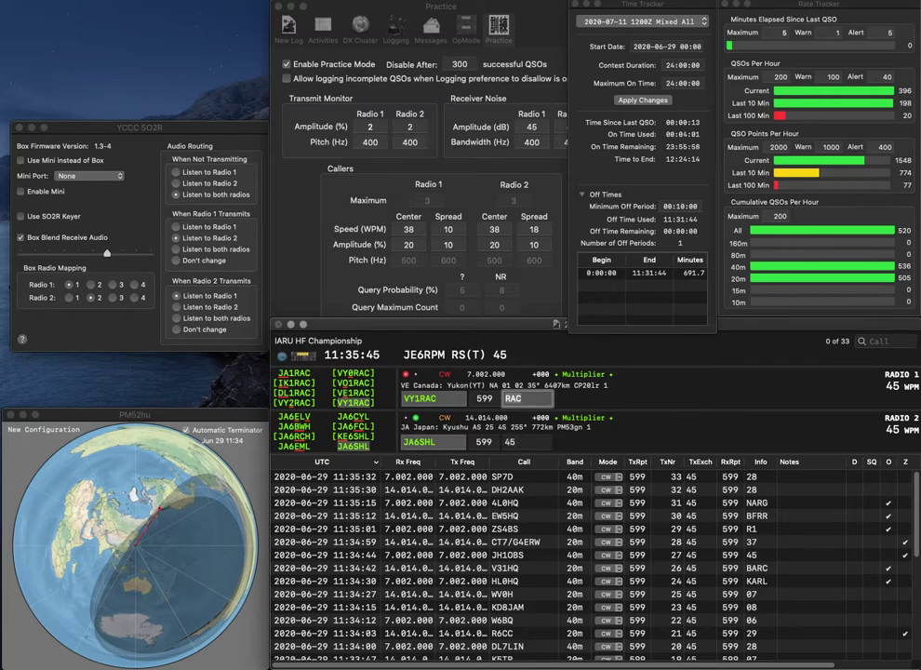
key("Return")
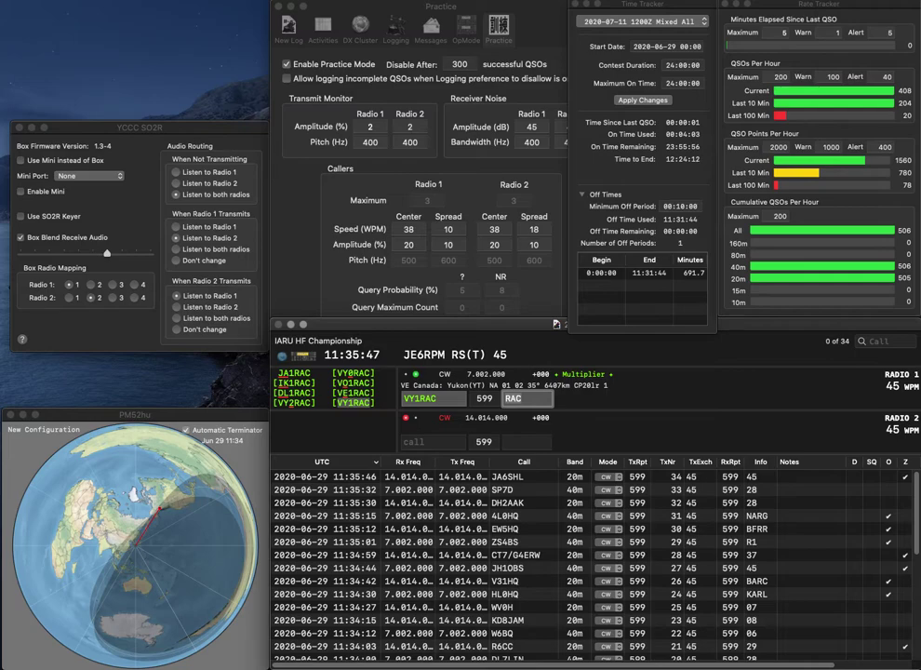
key("Return")
type("LZ2H")
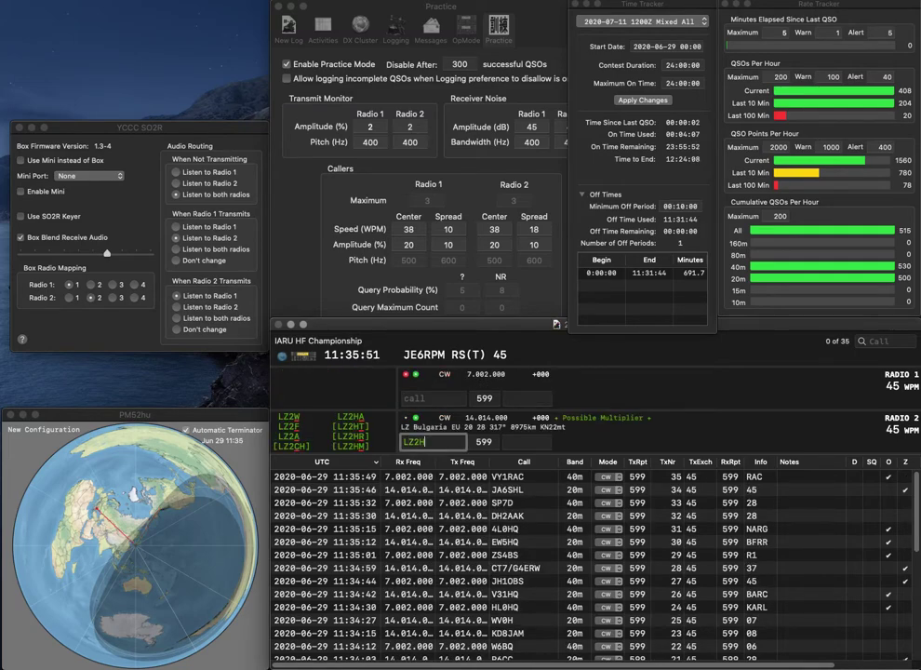
type("A")
key("Return")
type("K4")
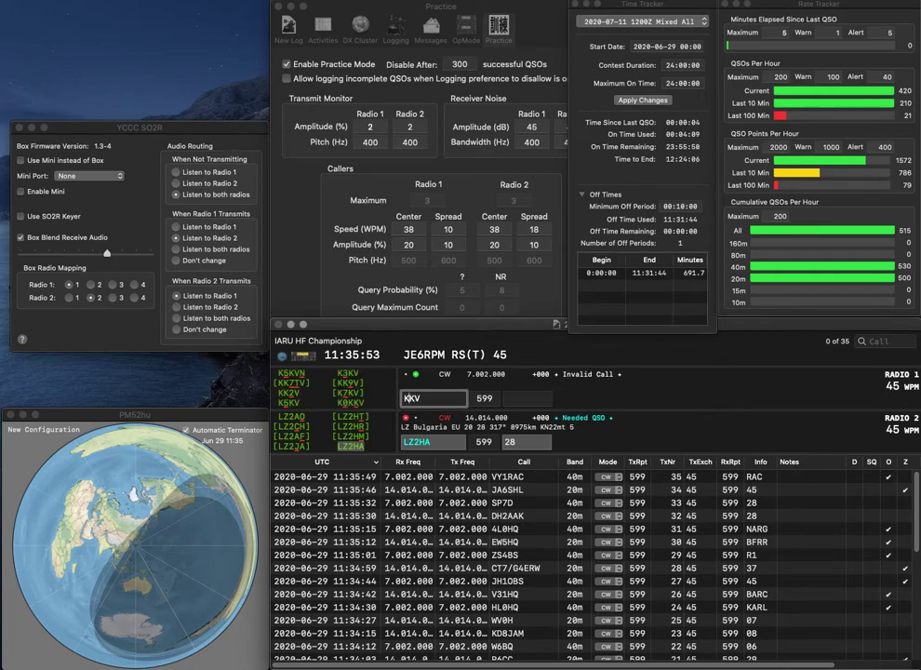
key("BackSpace")
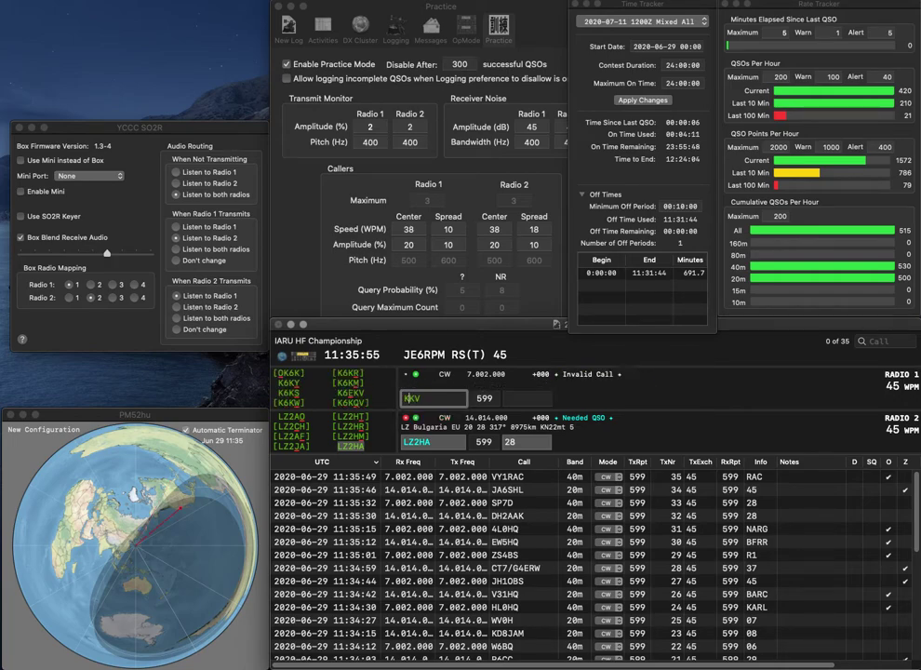
type("5")
key("Return")
key("Tab")
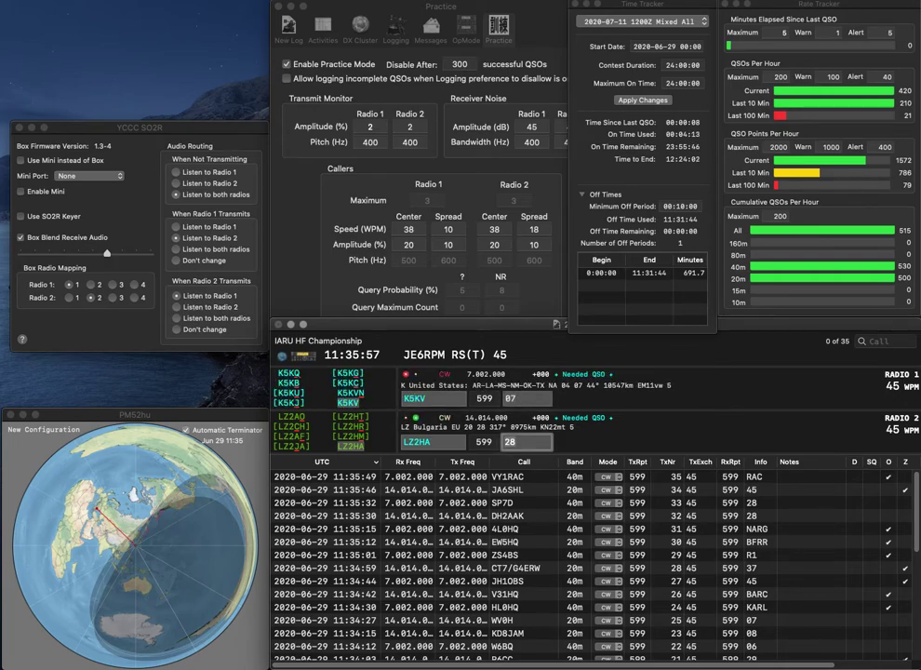
key("Return")
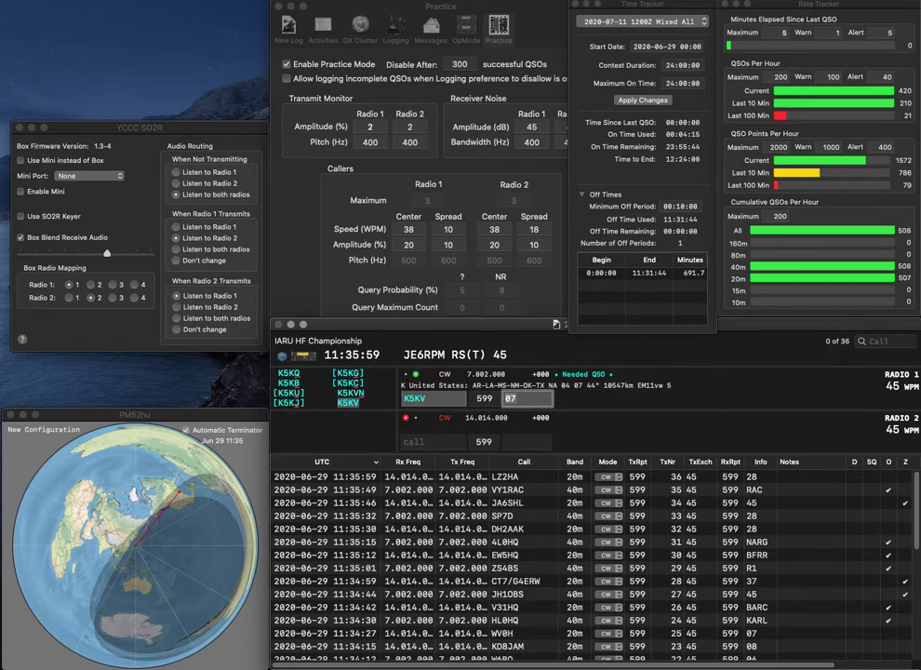
key("Return")
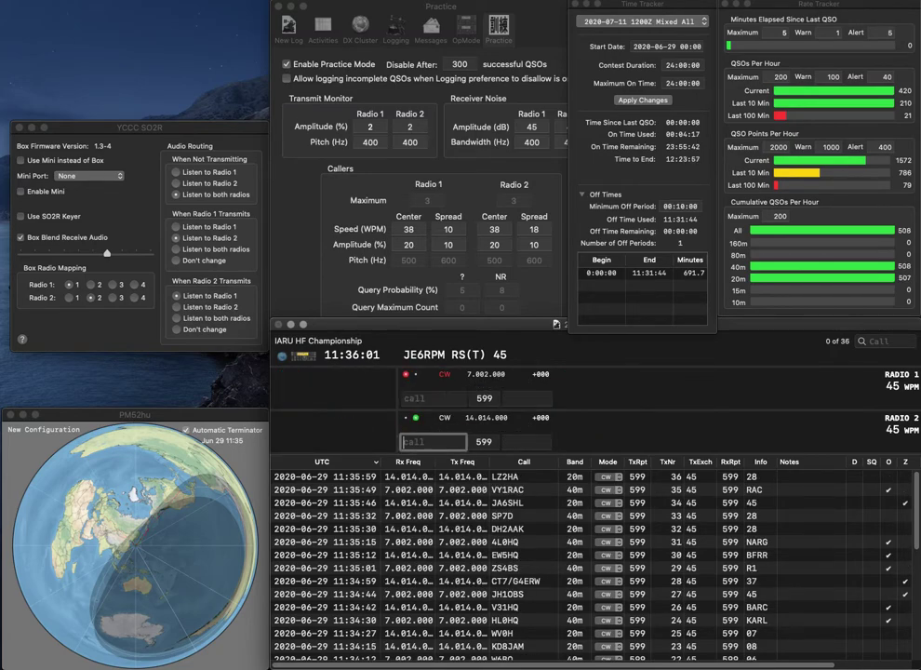
type("K6RNK")
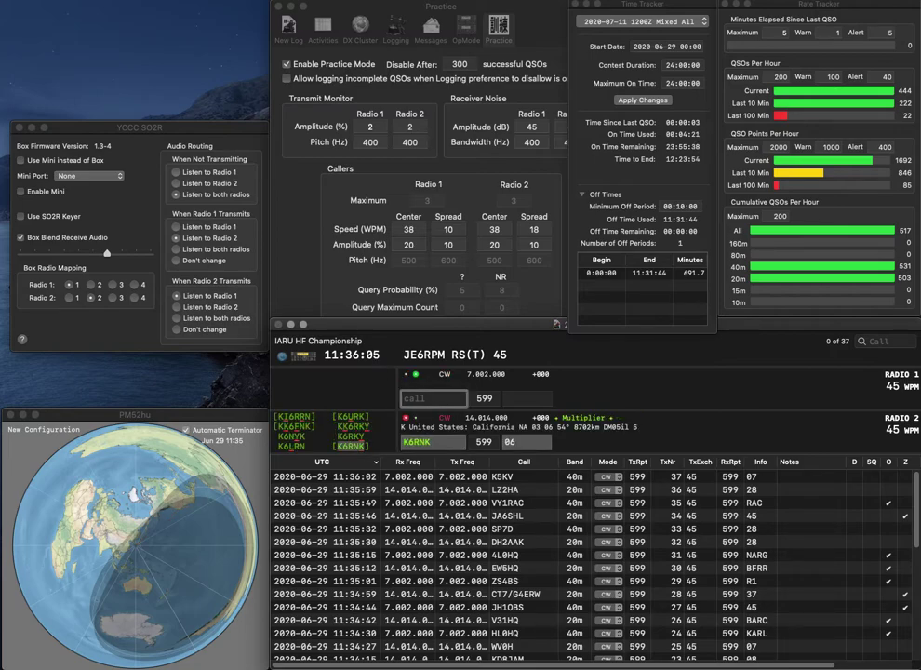
type("G4GIB")
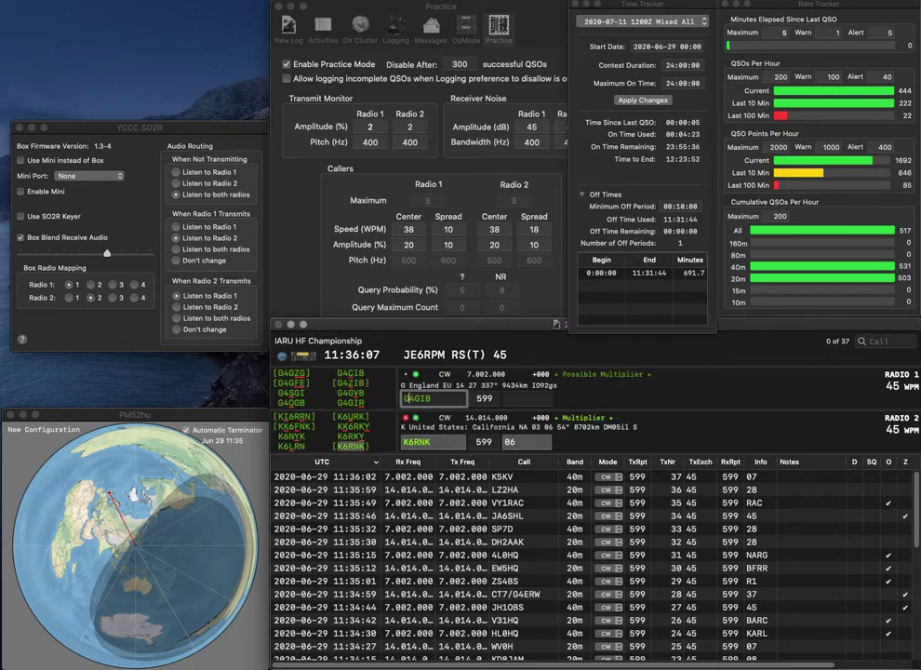
key("Return")
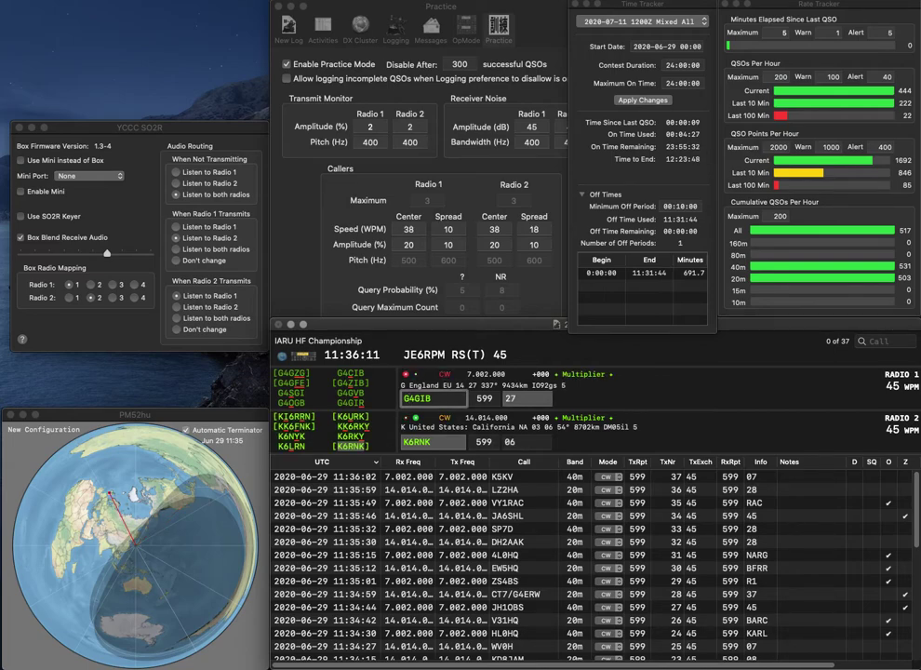
key("Return")
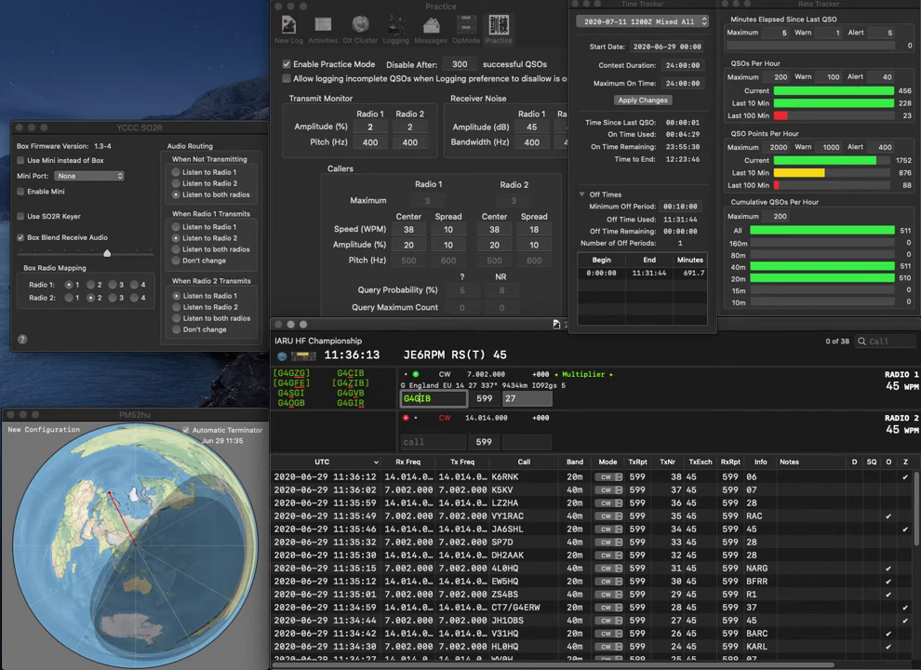
key("BackSpace")
type("Z")
key("Return")
type("GB2L")
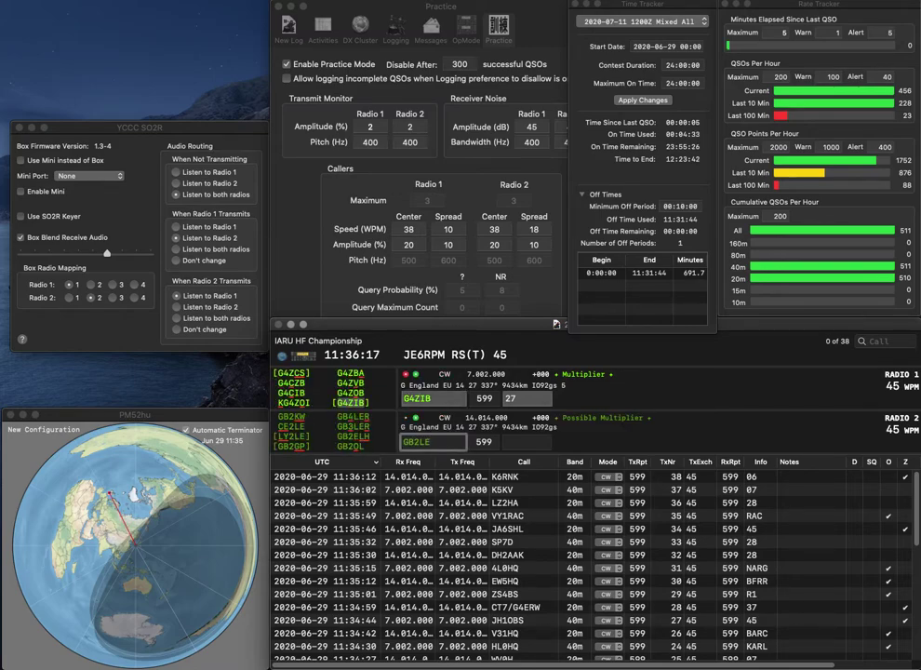
type("HL")
key("Return")
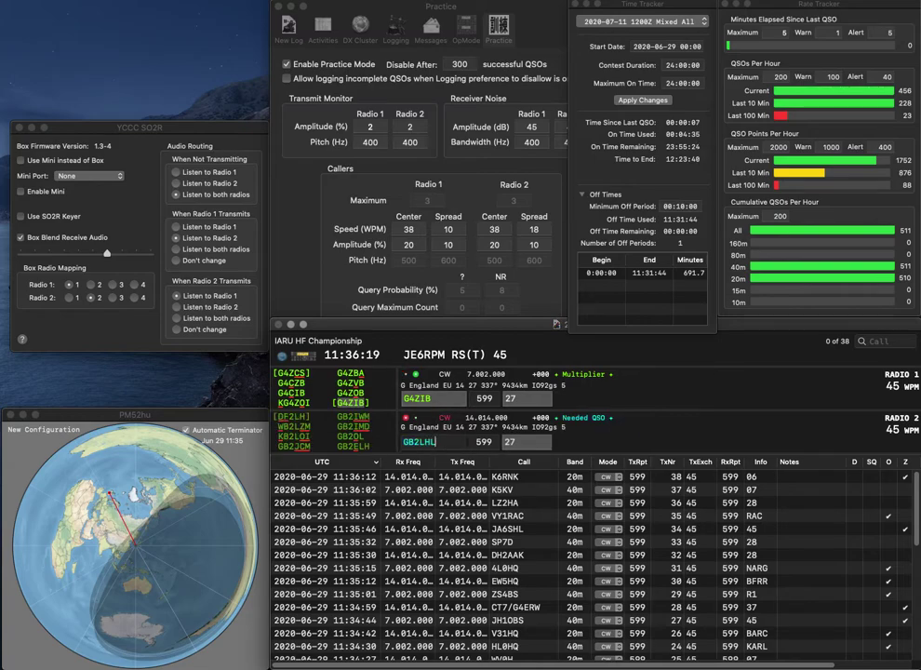
key("Tab")
key("Tab")
key("Tab")
Correct the Radio 2 call to GB2ELH and send it.
key("BackSpace")
key("BackSpace")
type("LH")
key("BackSpace")
key("BackSpace")
key("BackSpace")
type("ELH")
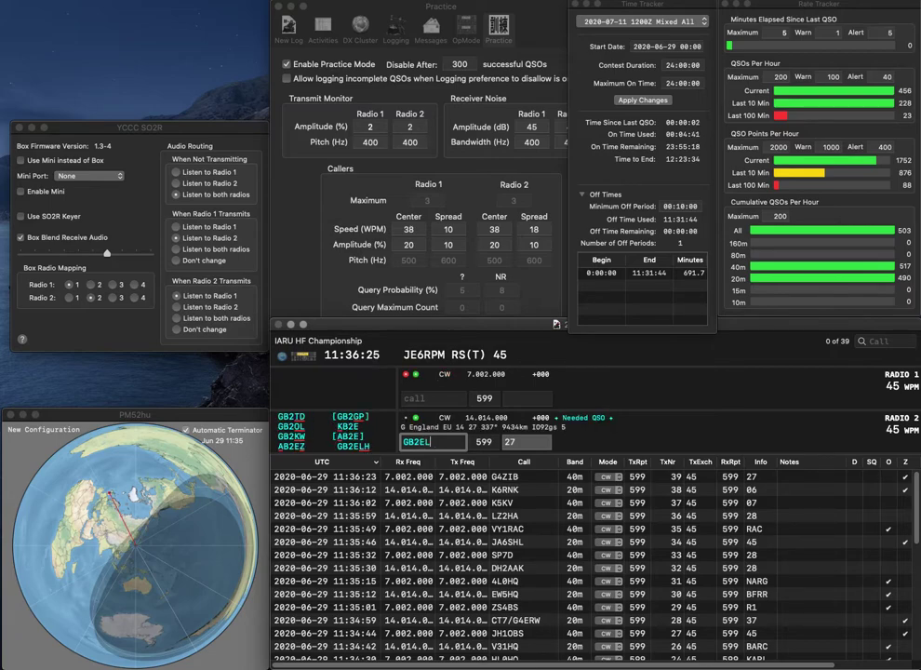
key("Return")
type("DRW")
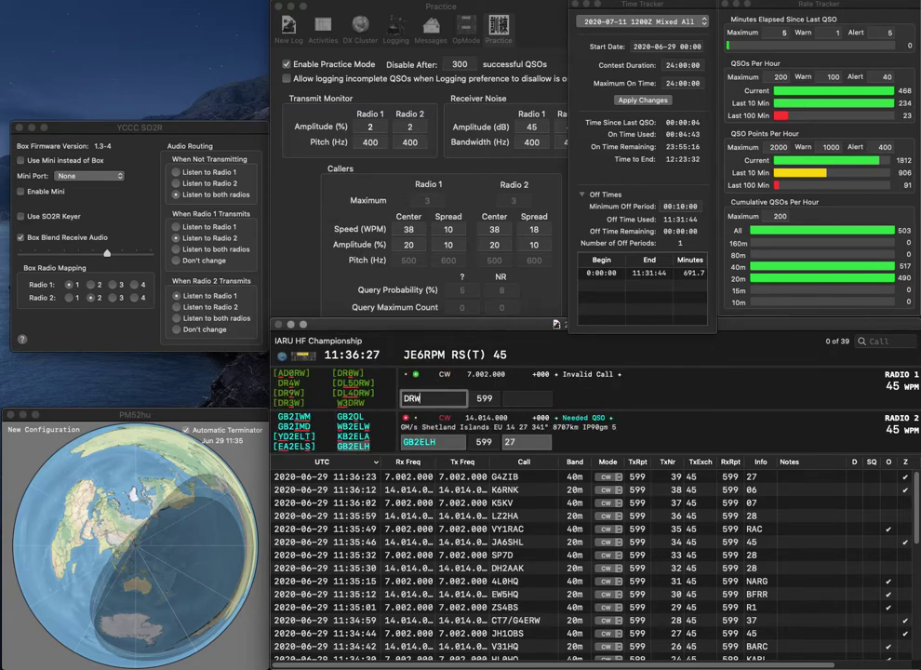
key("Home")
type("W3")
key("Return")
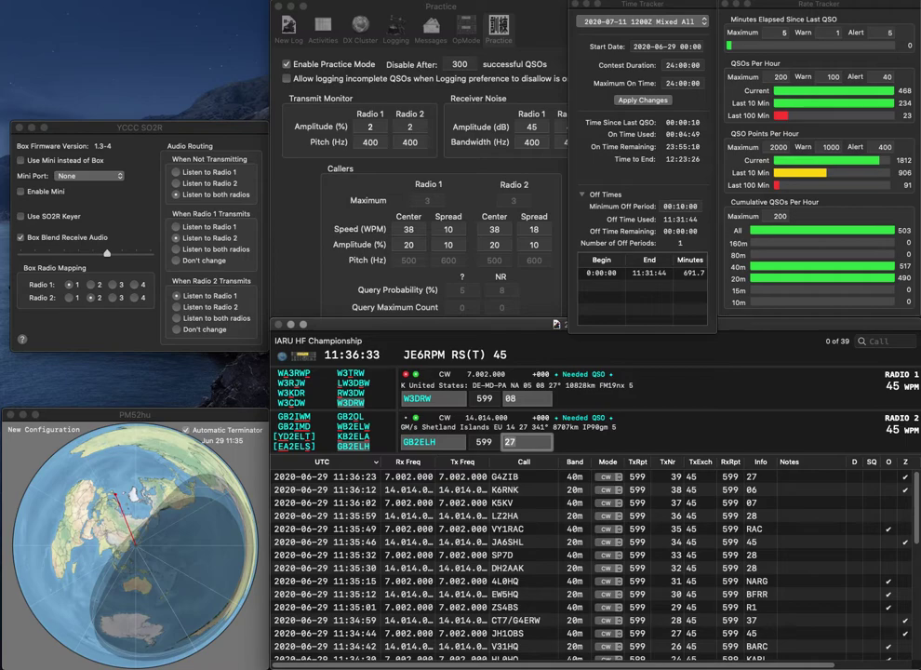
key("Return")
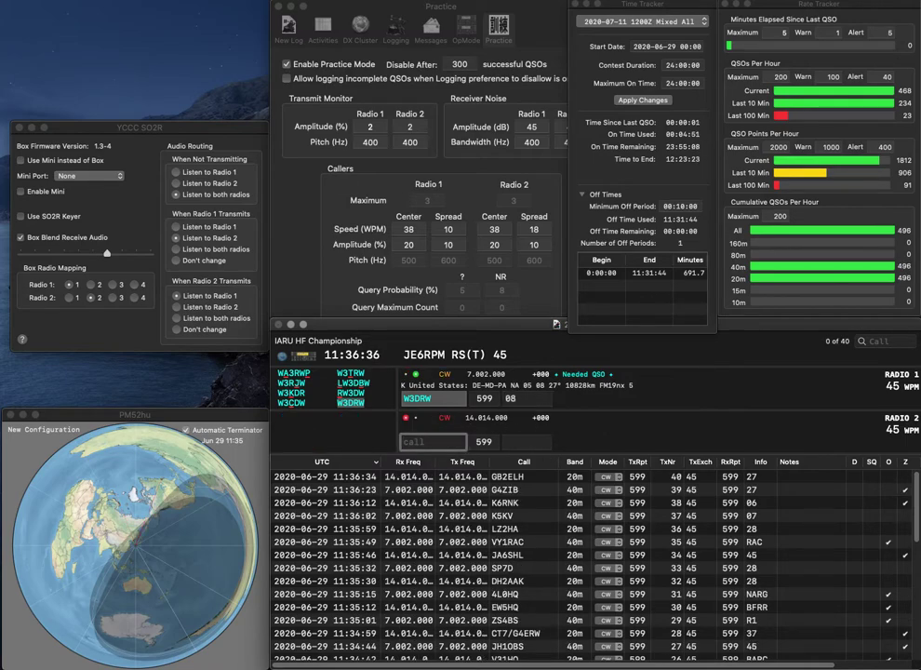
type("KI6IT")
key("Return")
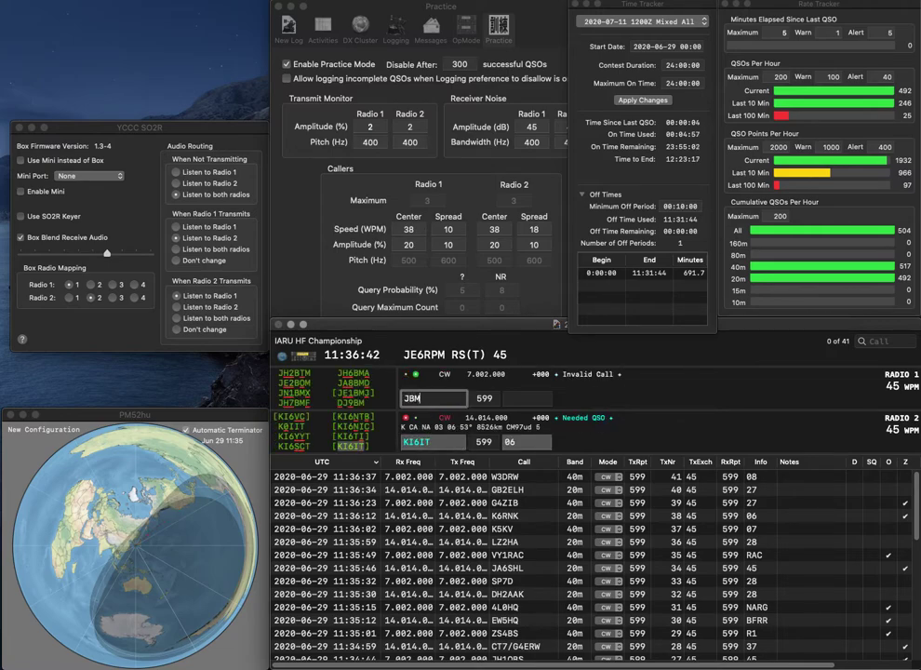
type("W3JBM")
key("Return")
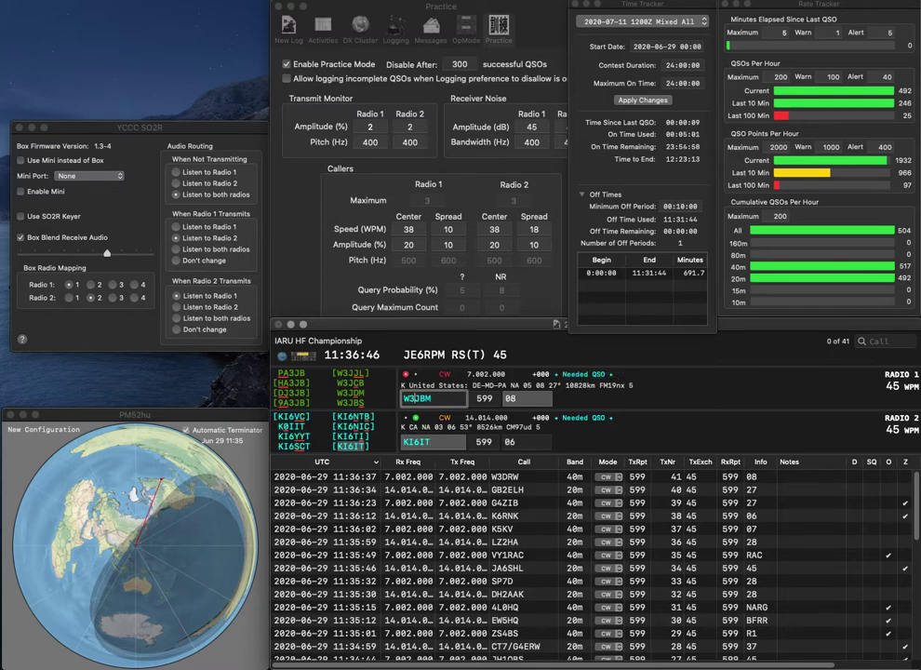
key("Return")
key("Right")
key("Right")
key("BackSpace")
type("D")
key("Return")
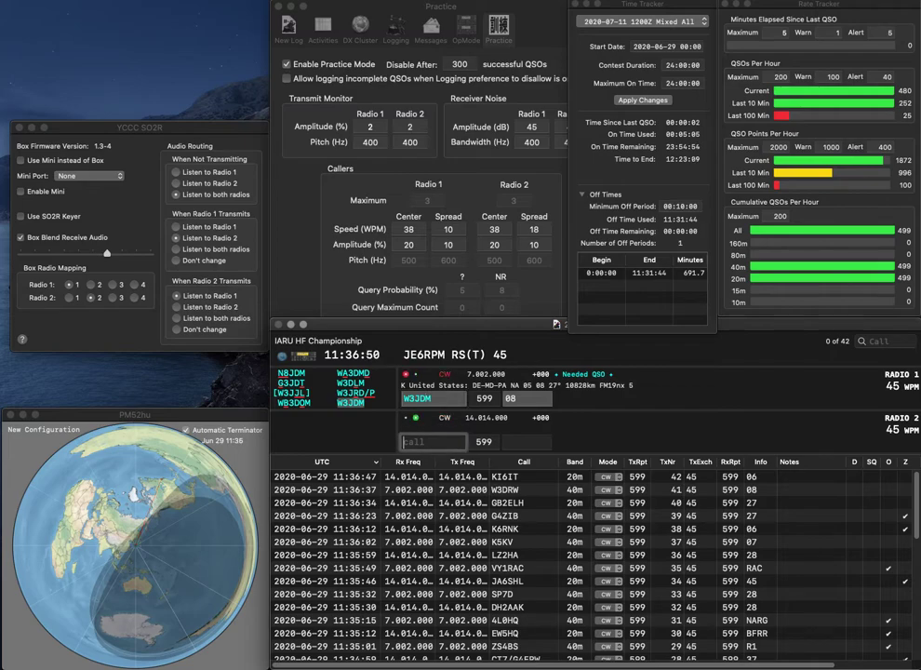
Answer PR4C on Radio 2, and log W3JDM with exchange 08 and PR4C with exchange 15.
type("PR4C")
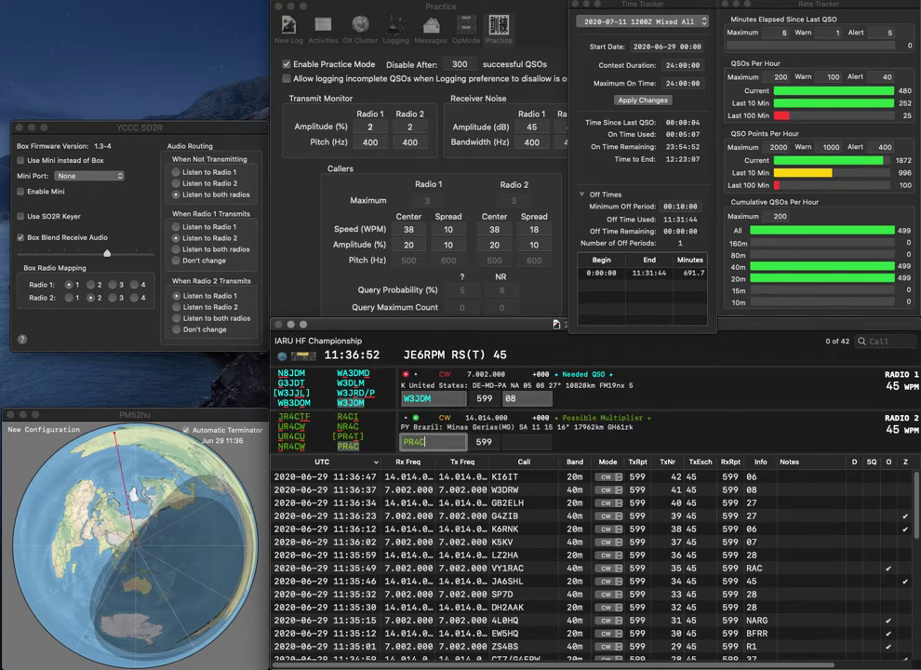
key("Return")
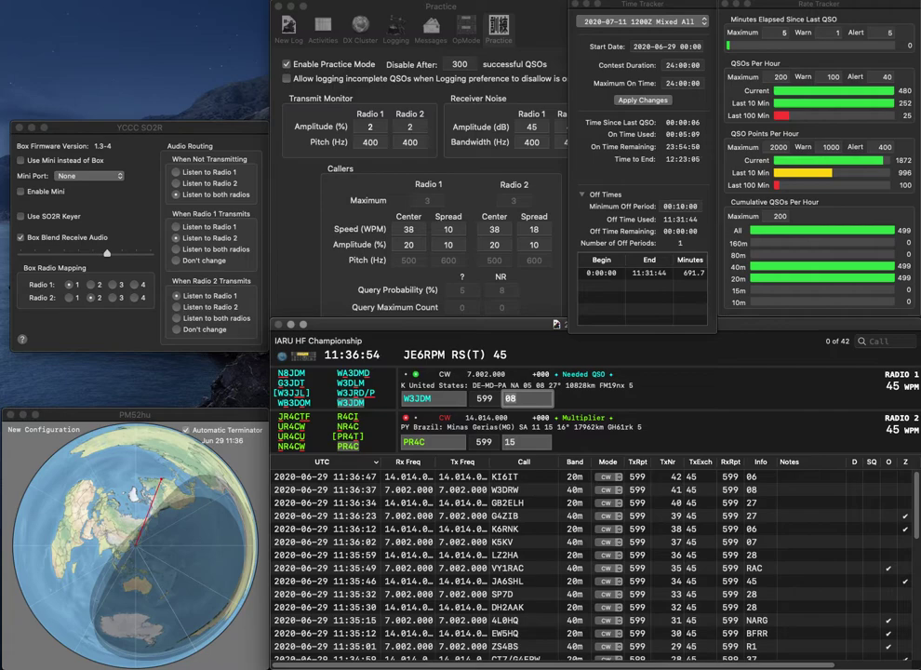
key("Return")
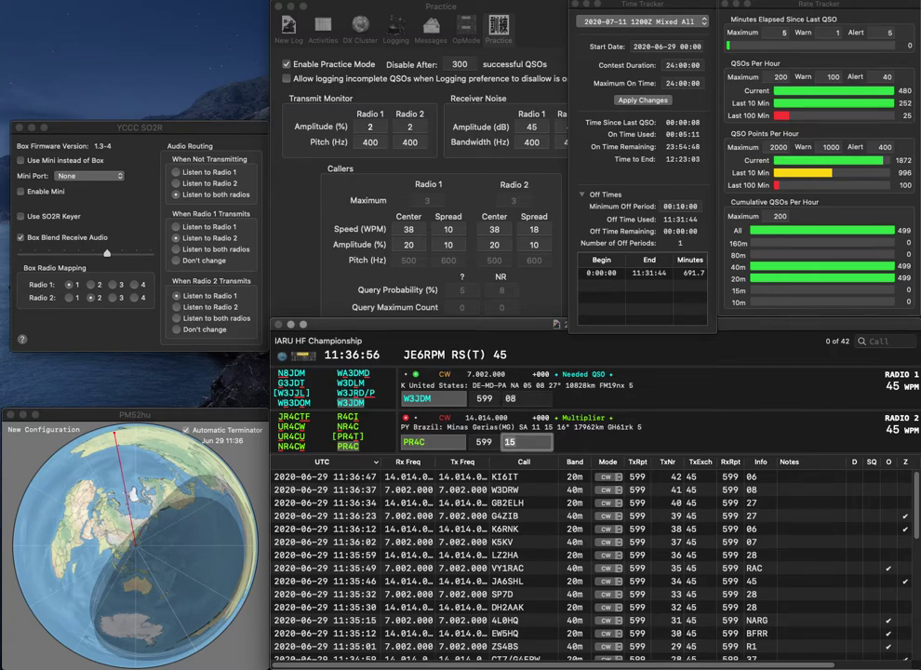
key("Return")
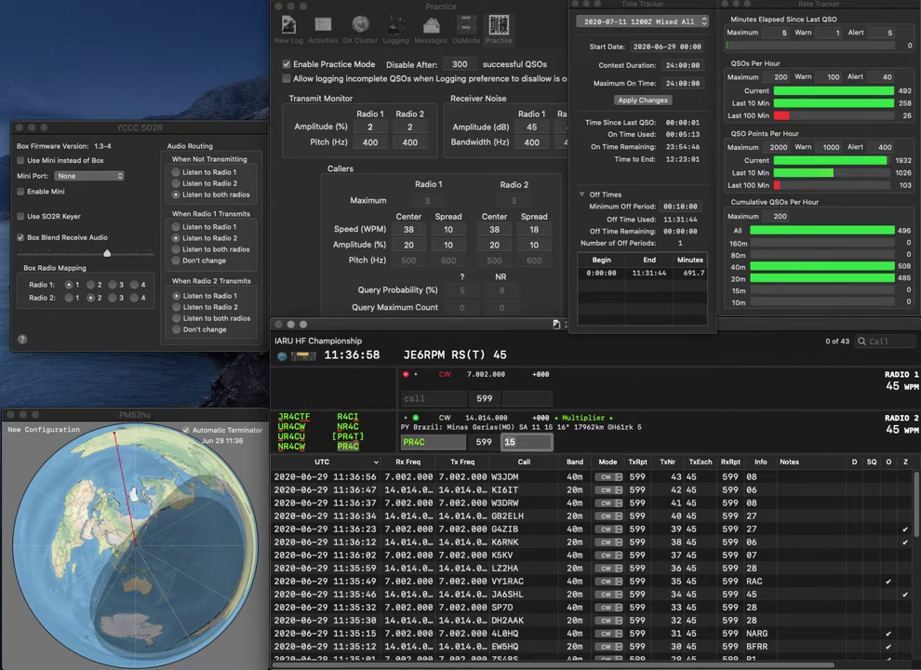
key("Return")
Work WJ5DX on Radio 1 and W1PJE on Radio 2, logging them with exchanges 07 and 08.
type("WJ5DX")
key("Return")
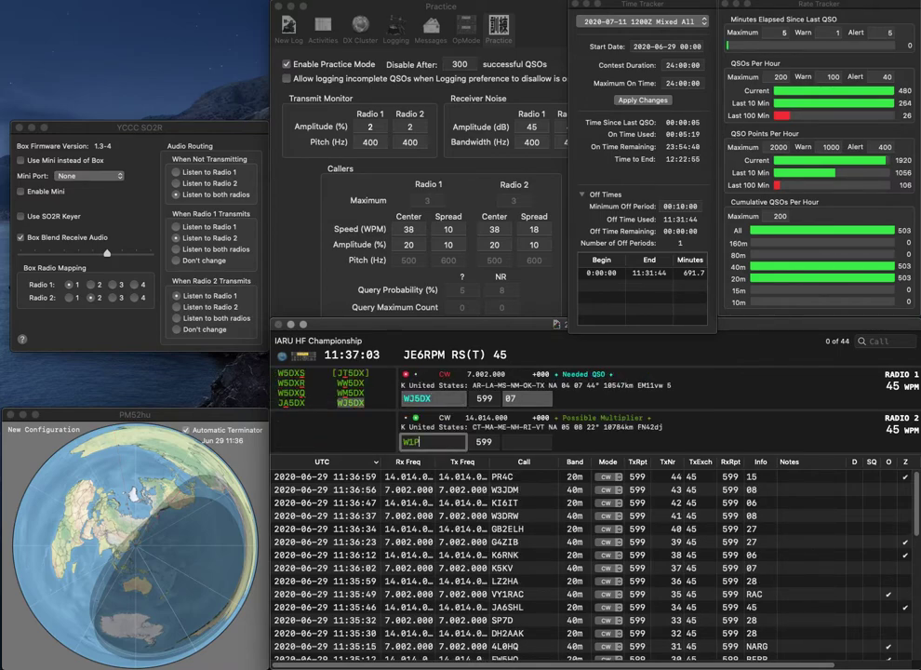
type("PJE")
key("Return")
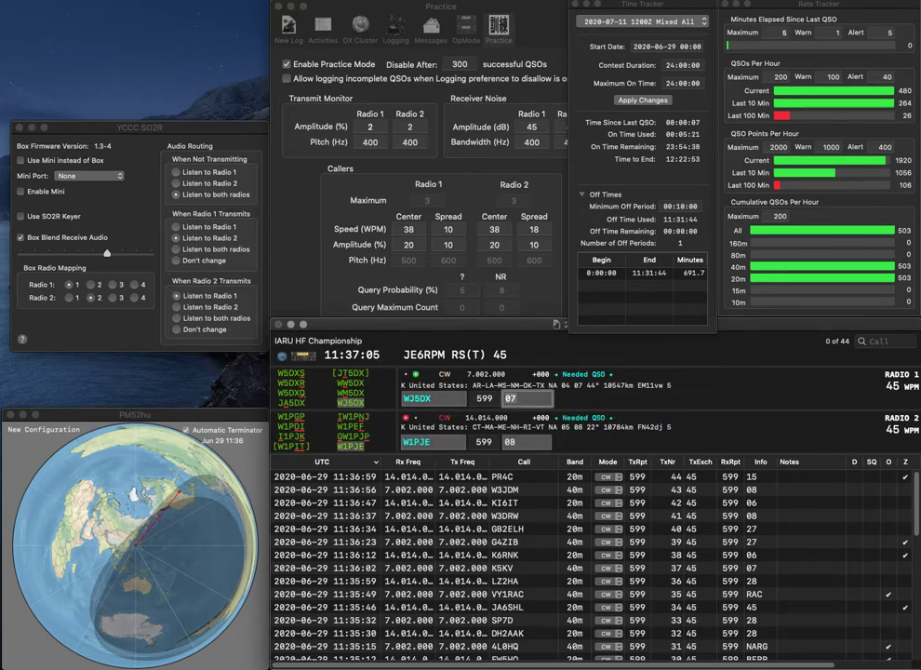
key("Return")
key("Tab")
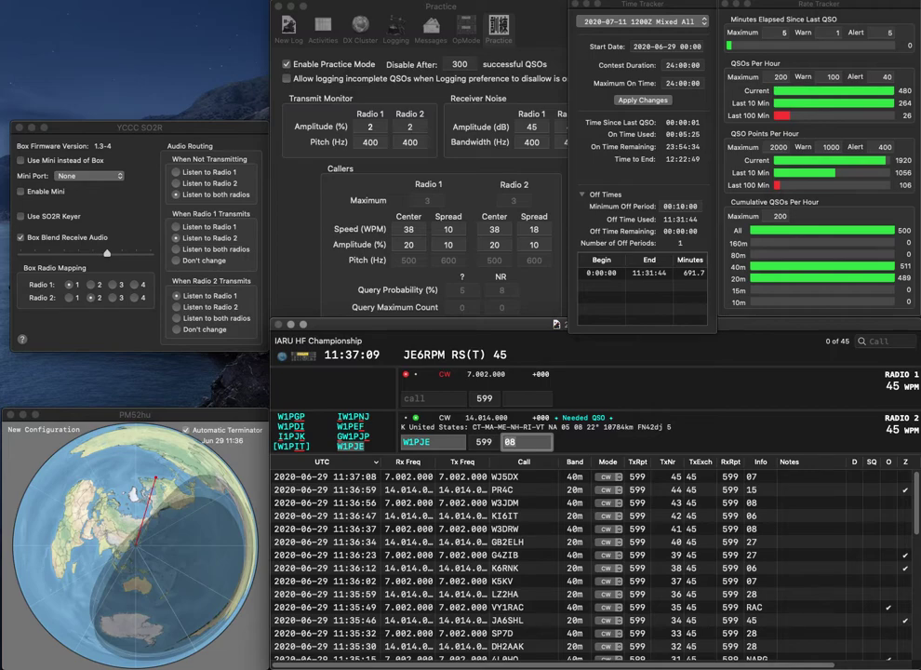
key("Return")
Answer W6BOJ on Radio 1 and IT9DGG on Radio 2.
type("W6BOJ")
key("Return")
type("IT9DGG")
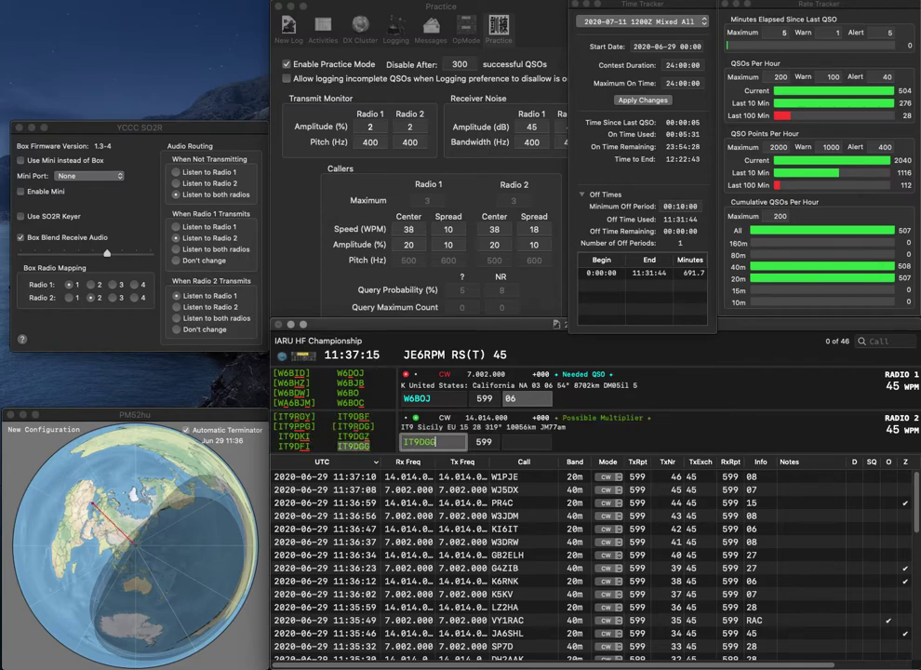
key("Return")
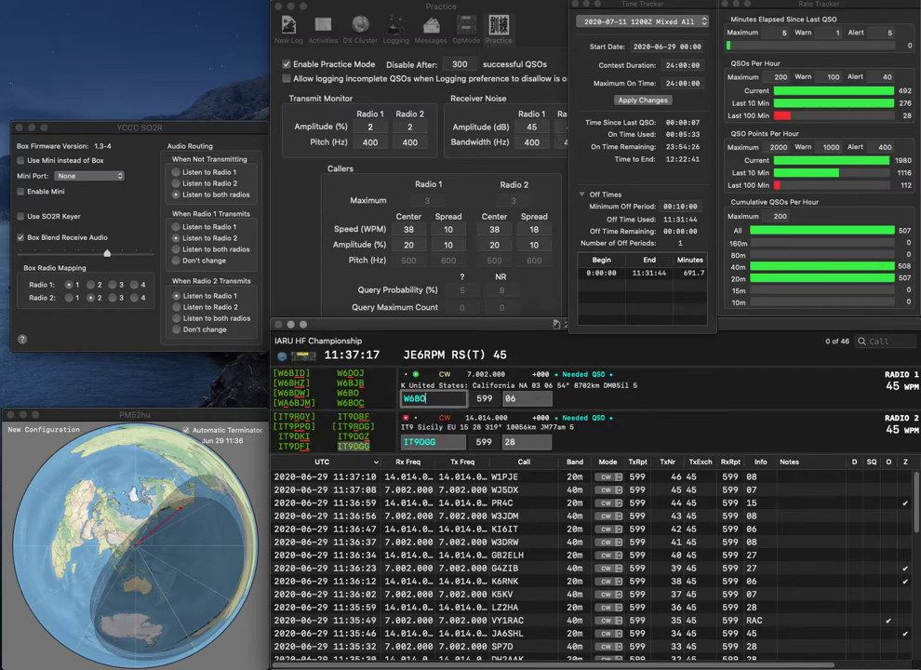
type("C")
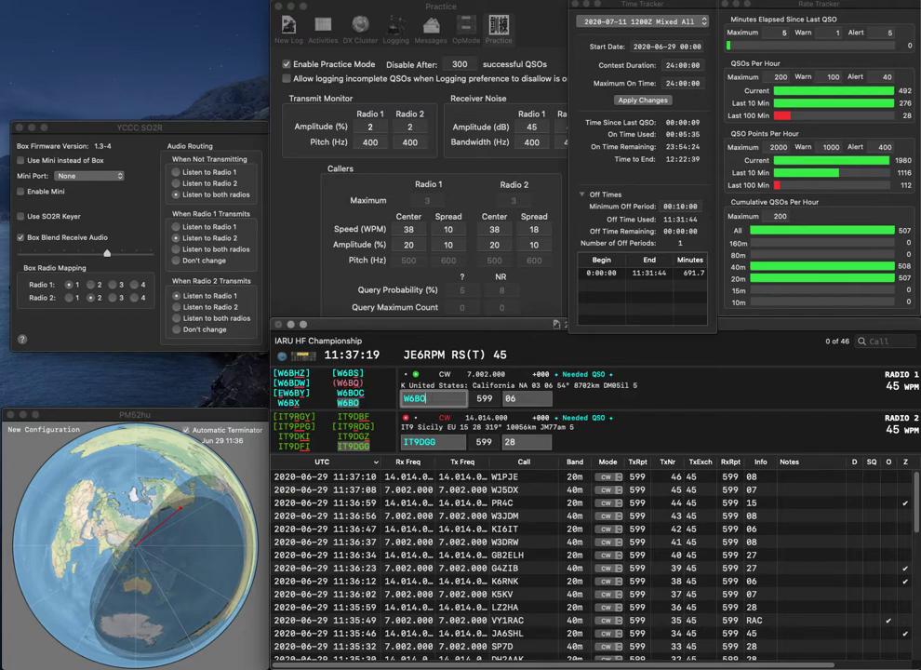
key("BackSpace")
key("BackSpace")
type("DOJ")
key("Return")
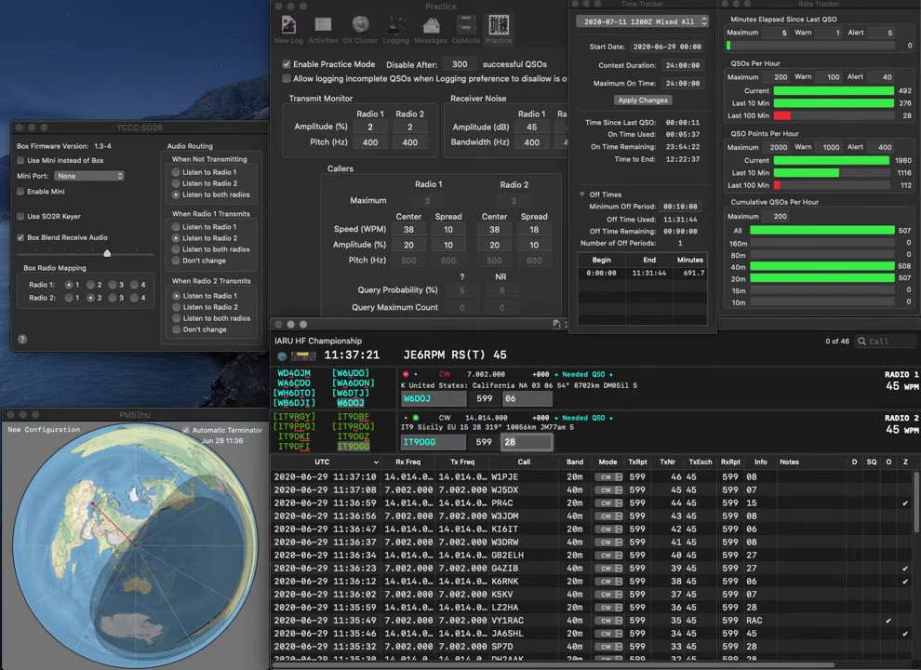
key("Tab")
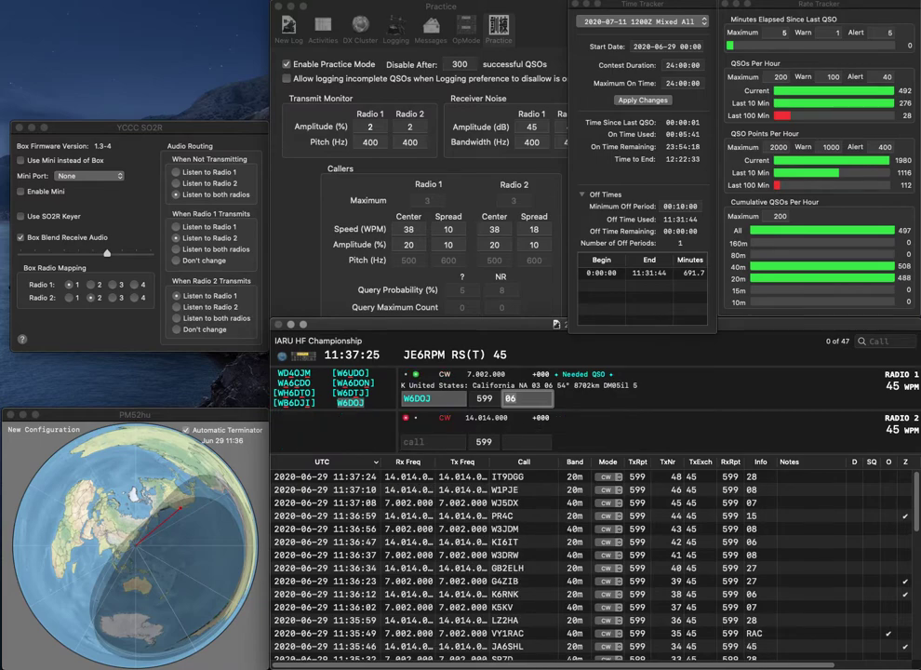
key("Return")
type("F6COA")
key("Return")
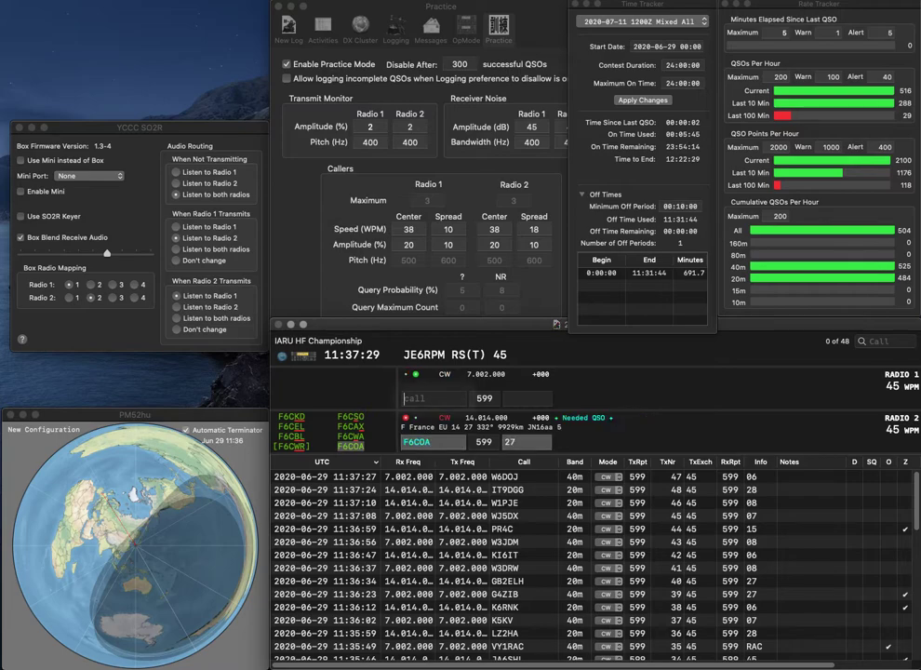
type("K7DD")
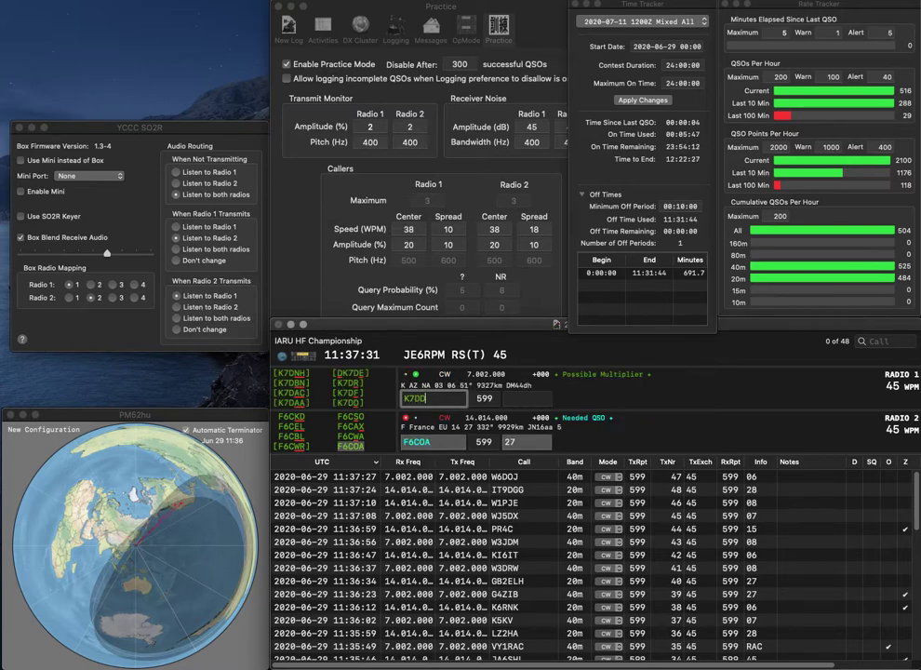
key("BackSpace")
type("BN")
key("Return")
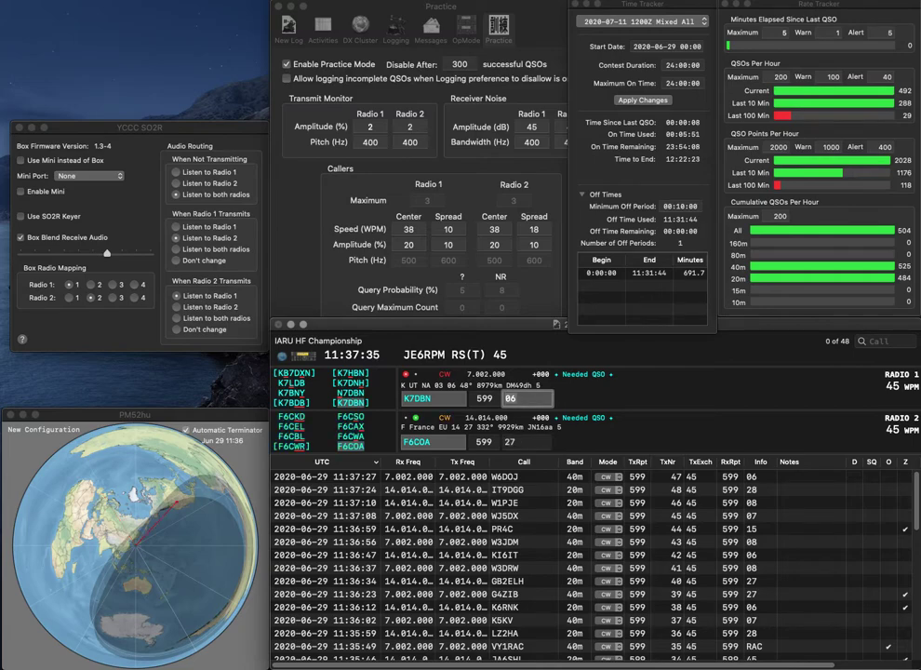
key("Return")
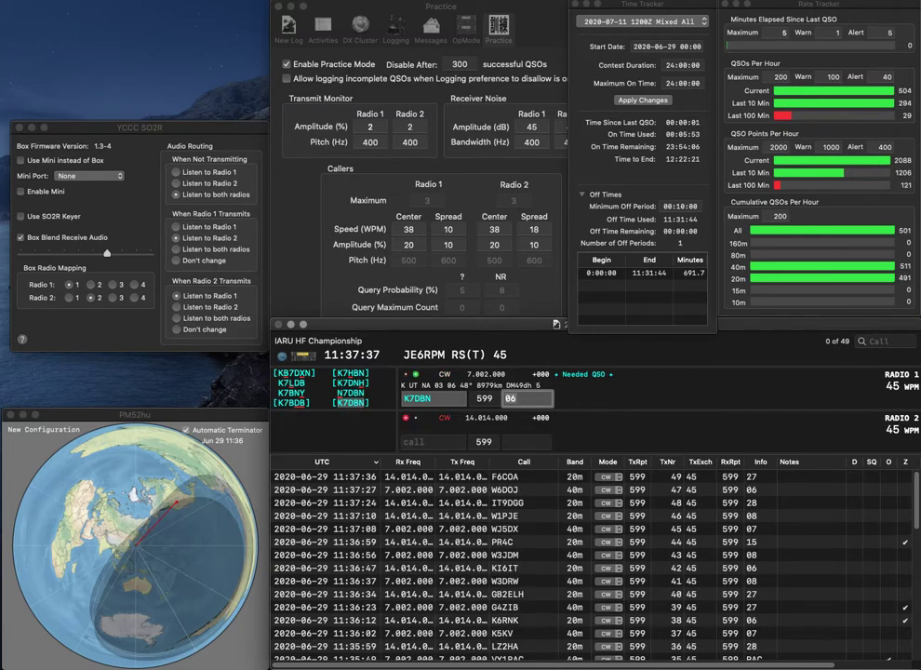
key("Return")
Work IO8HQ on Radio 2 and XP2I on Radio 1, logging them with exchanges ARI and 05.
type("IO8HQ")
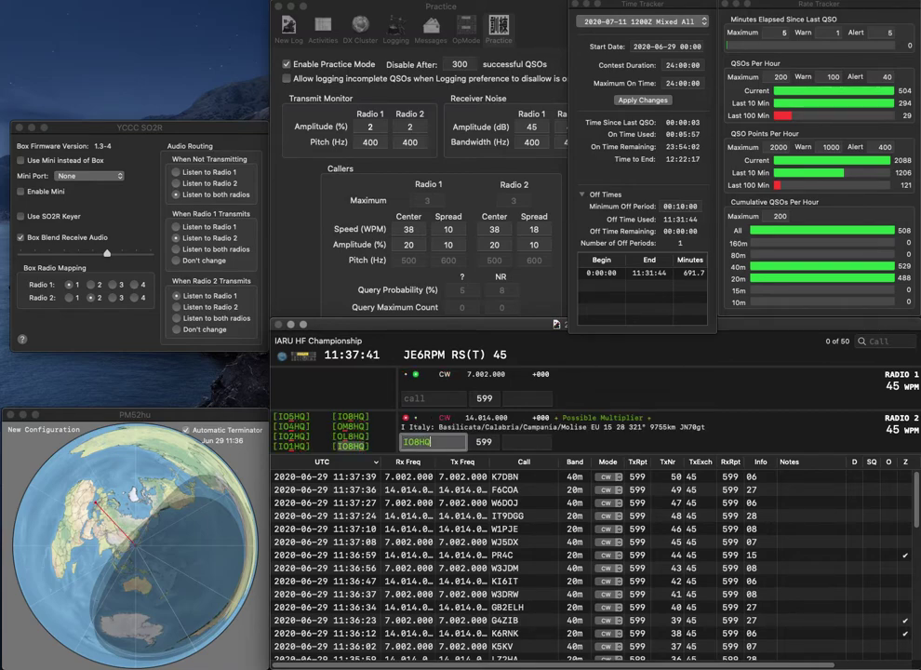
key("Return")
type("XP2I")
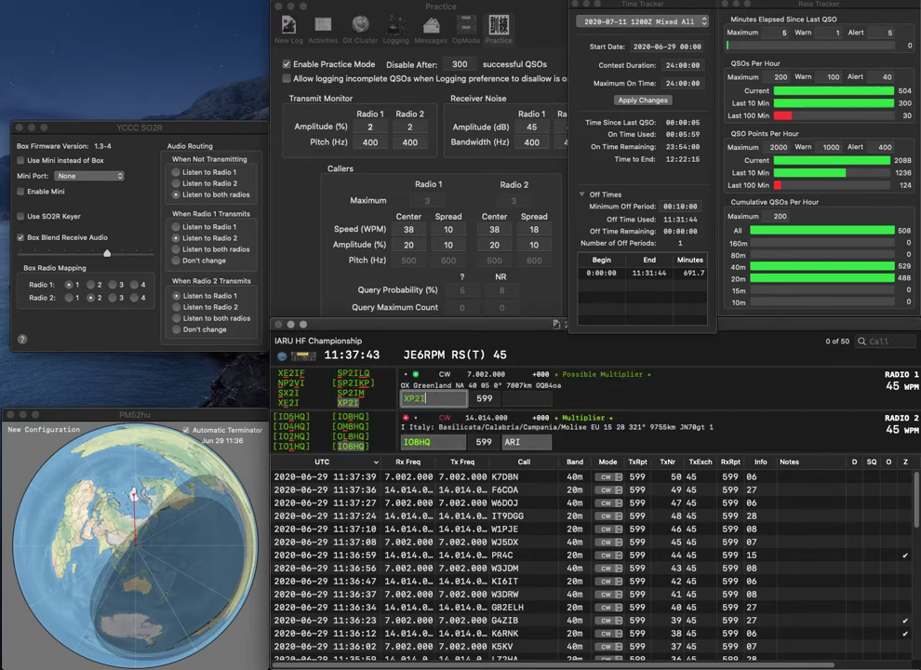
key("Return")
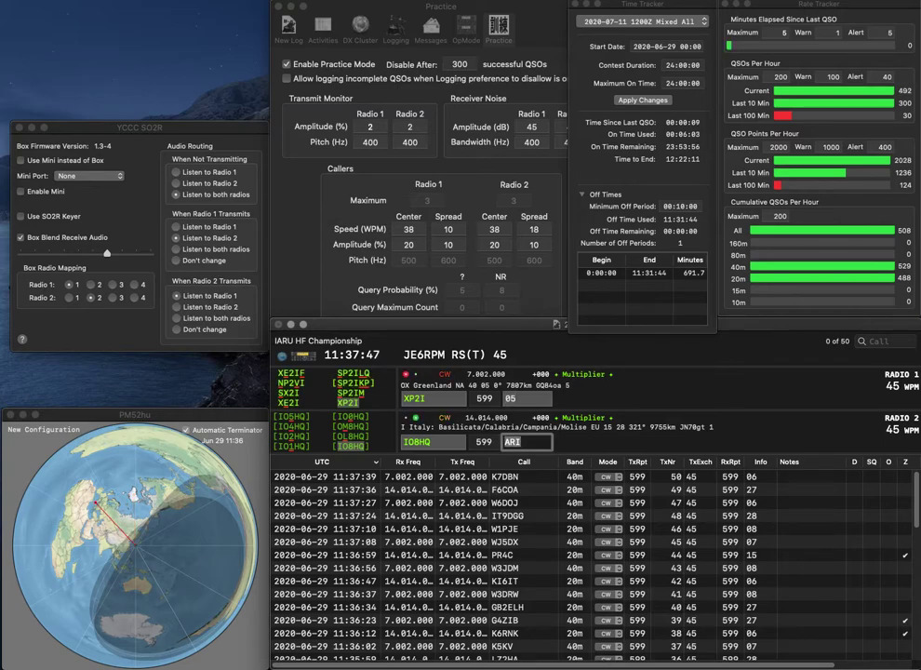
key("Return")
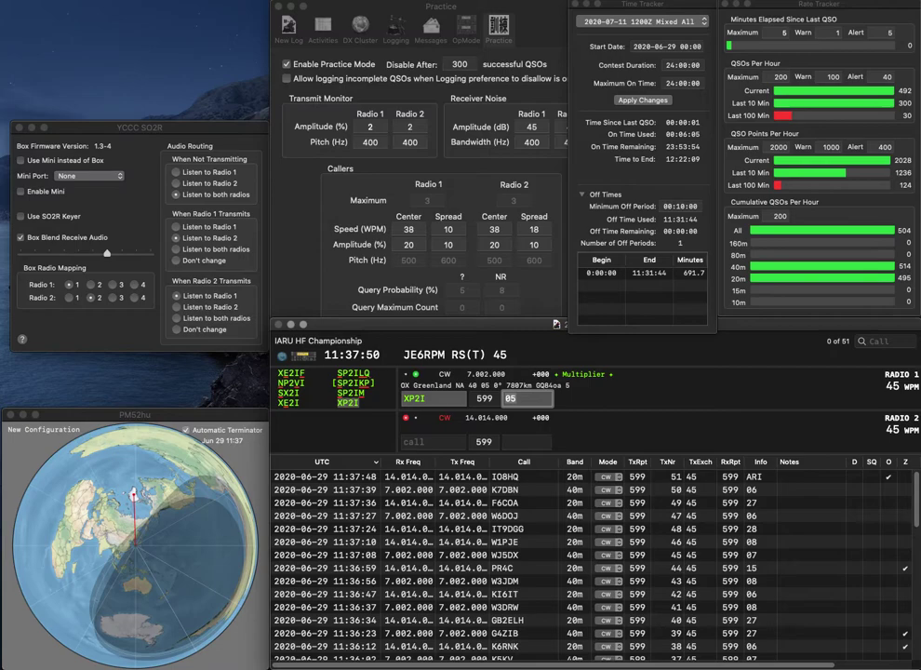
key("Return")
Work OL100ZH on Radio 2 and WS4H on Radio 1, logging them with exchanges 28 and 08.
type("OL10")
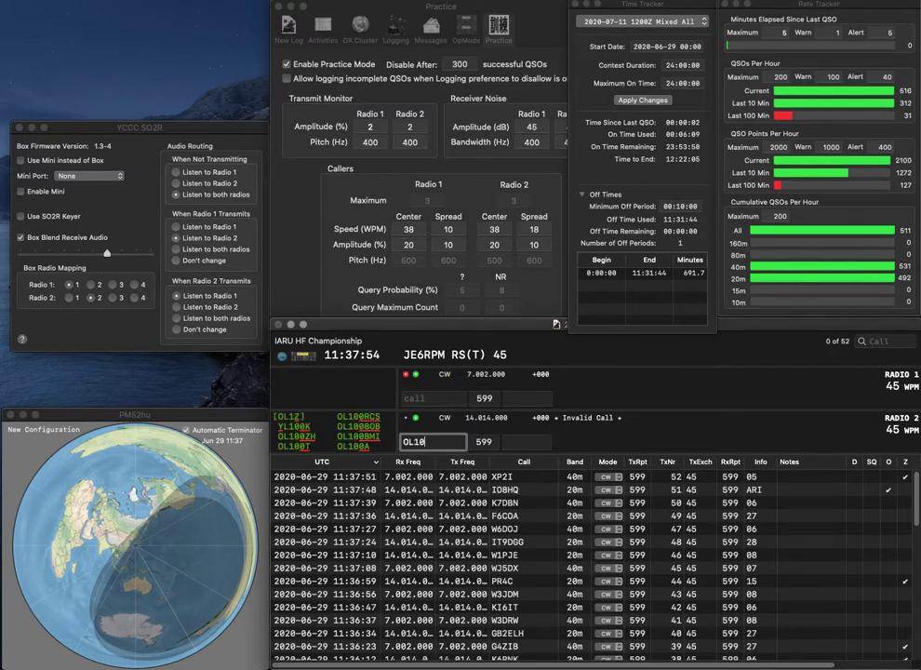
type("0Z")
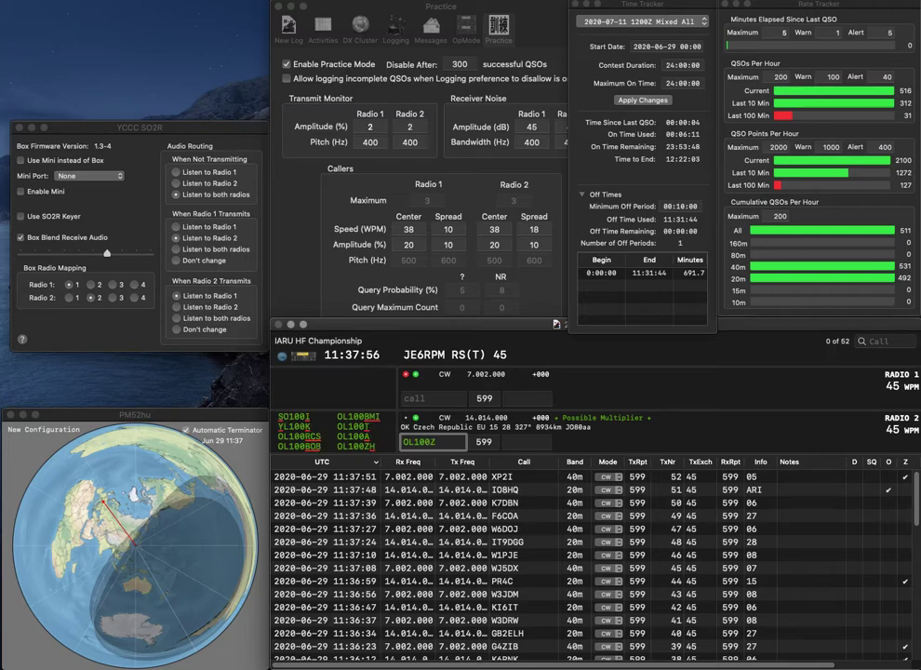
type("H")
key("Return")
type("WS4H")
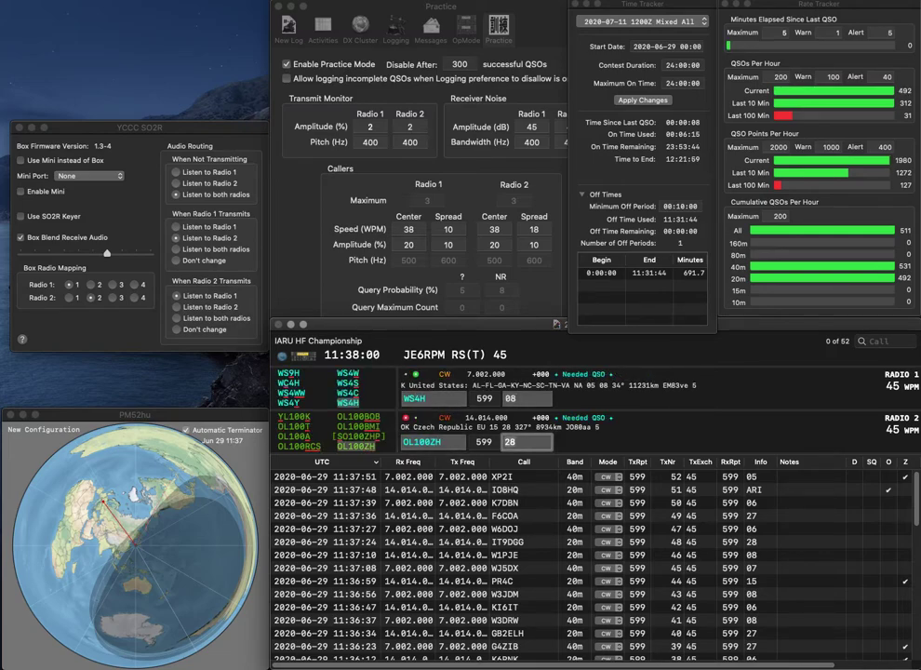
key("Return")
key("Return")
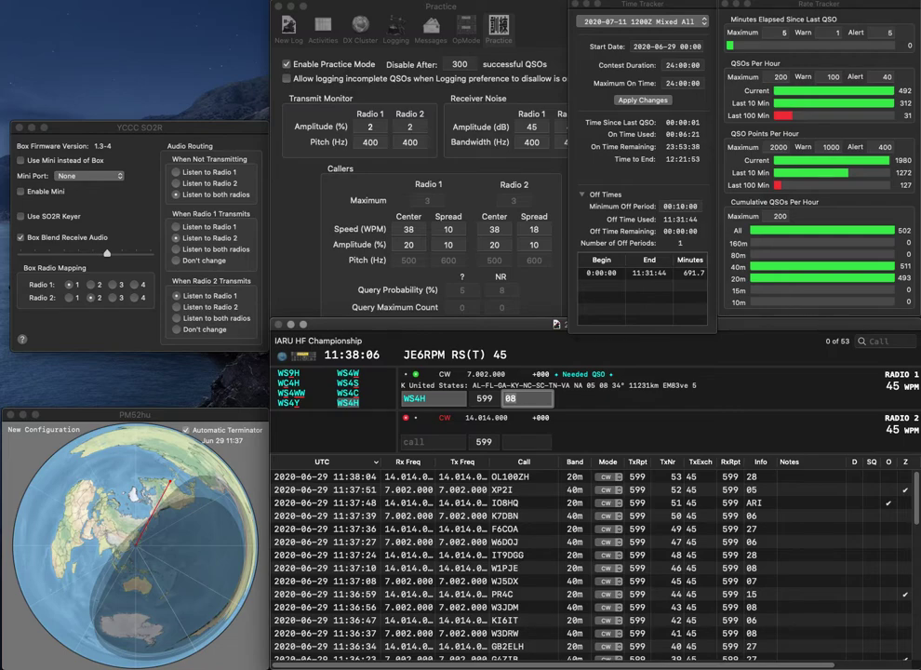
key("Return")
type("W3MLJ")
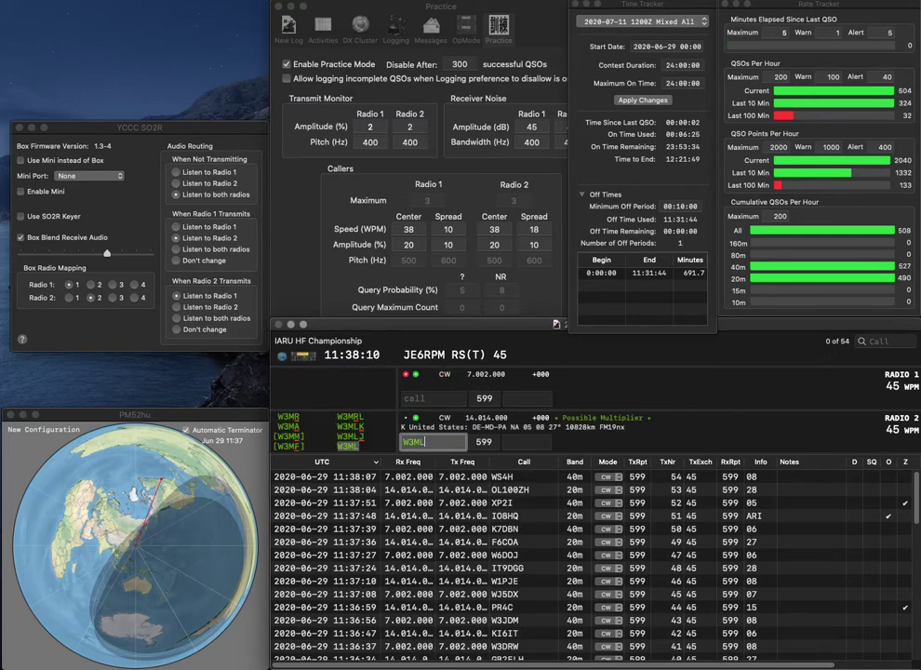
key("Return")
type("9HQ")
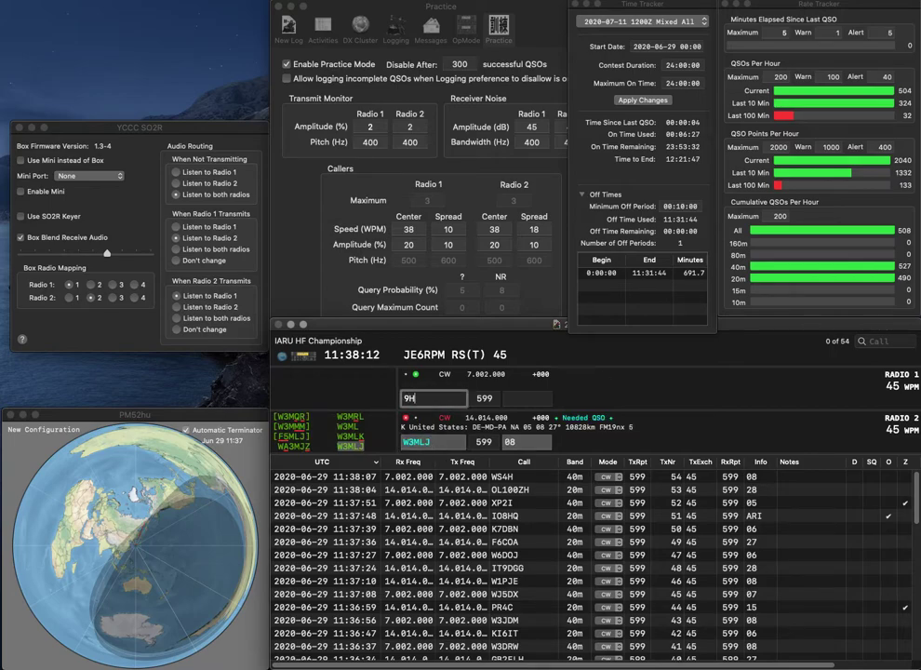
key("Home")
key("Return")
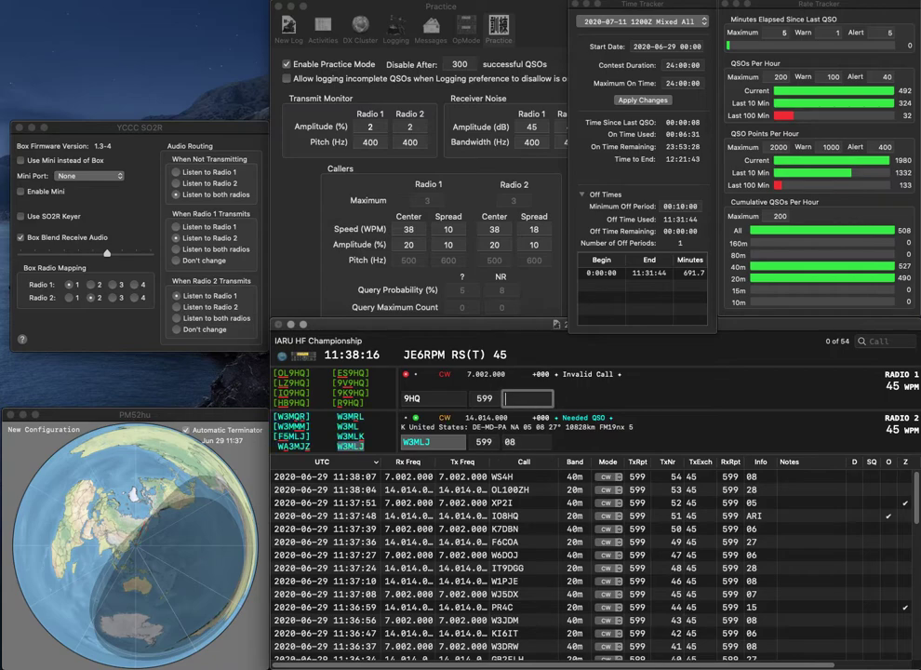
key("Return")
Complete the partial Radio 1 call as OE9HQ, correct it to OE0HQ and send it.
key("Home")
type("OE")
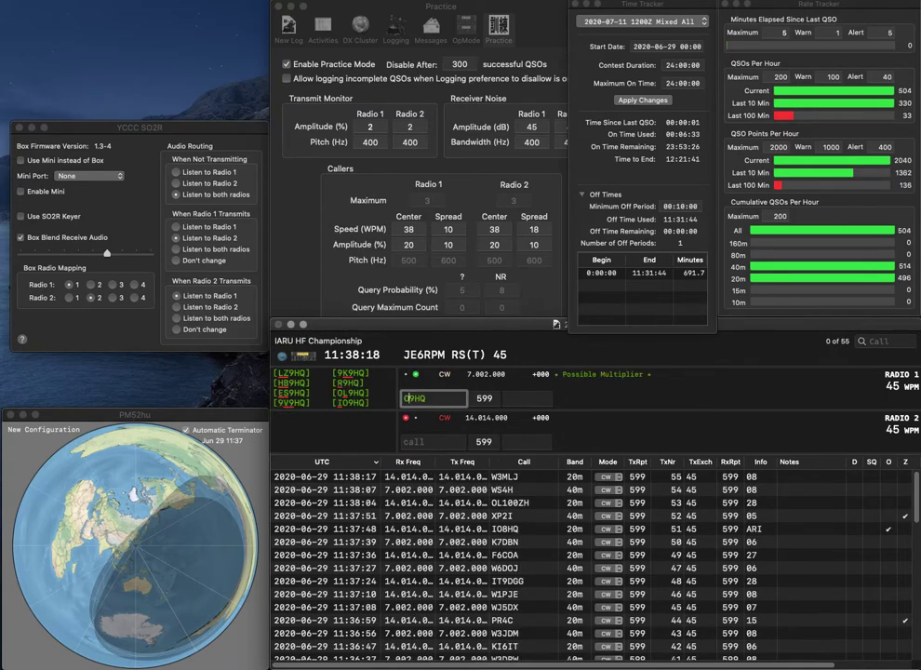
key("Return")
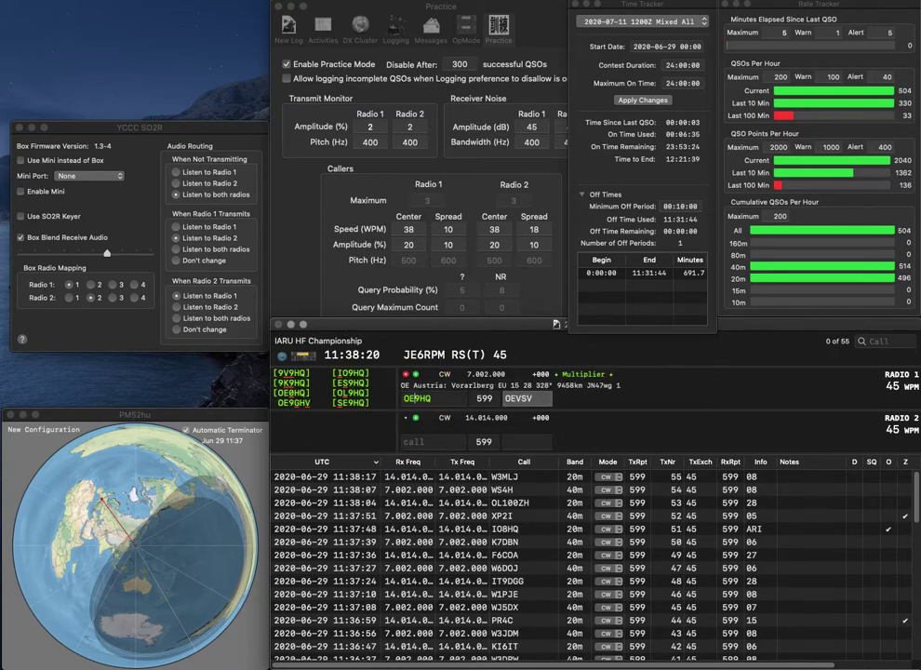
key("Delete")
type("0")
key("Return")
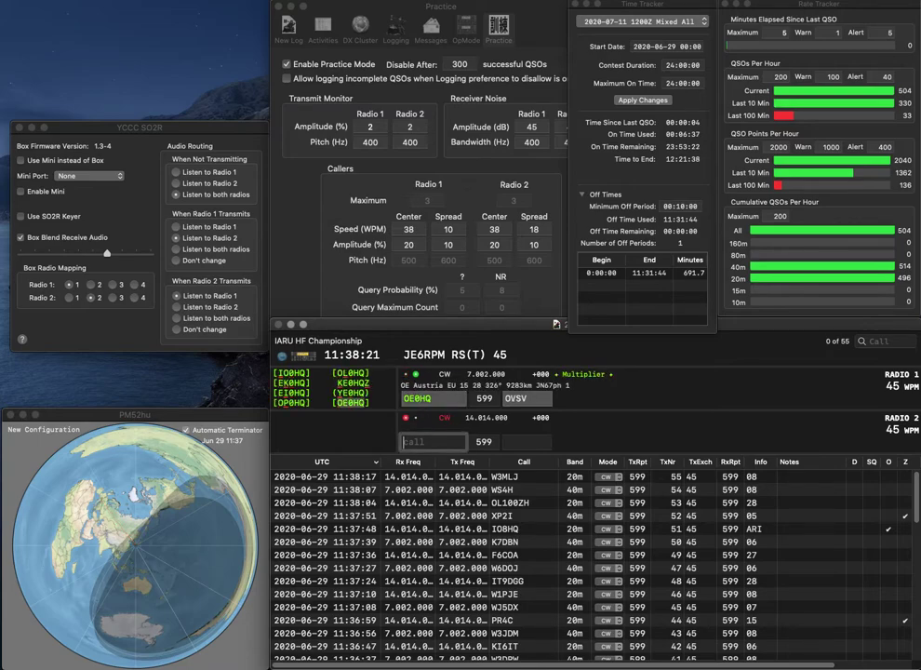
type("6")
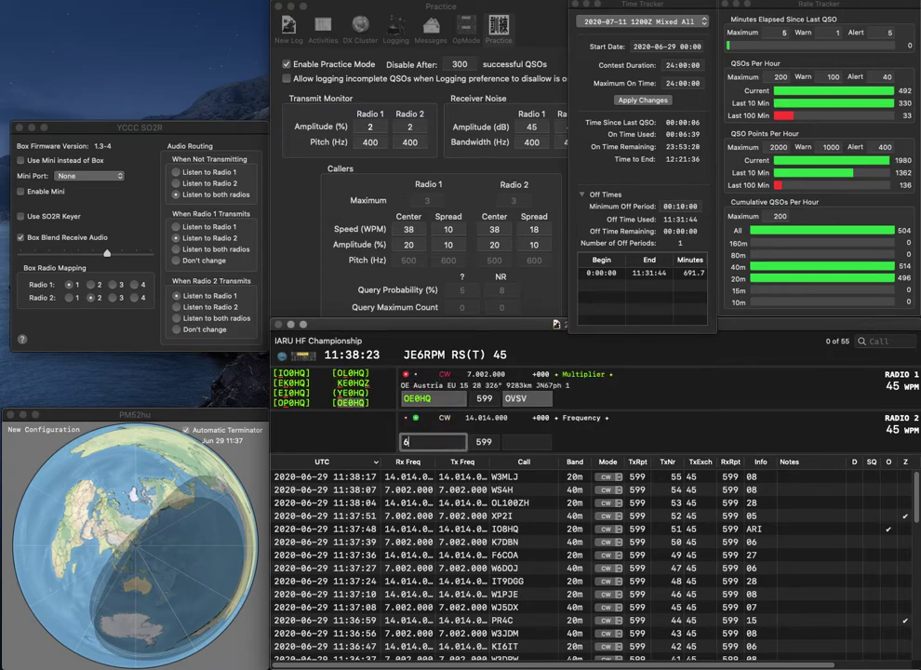
type("DK")
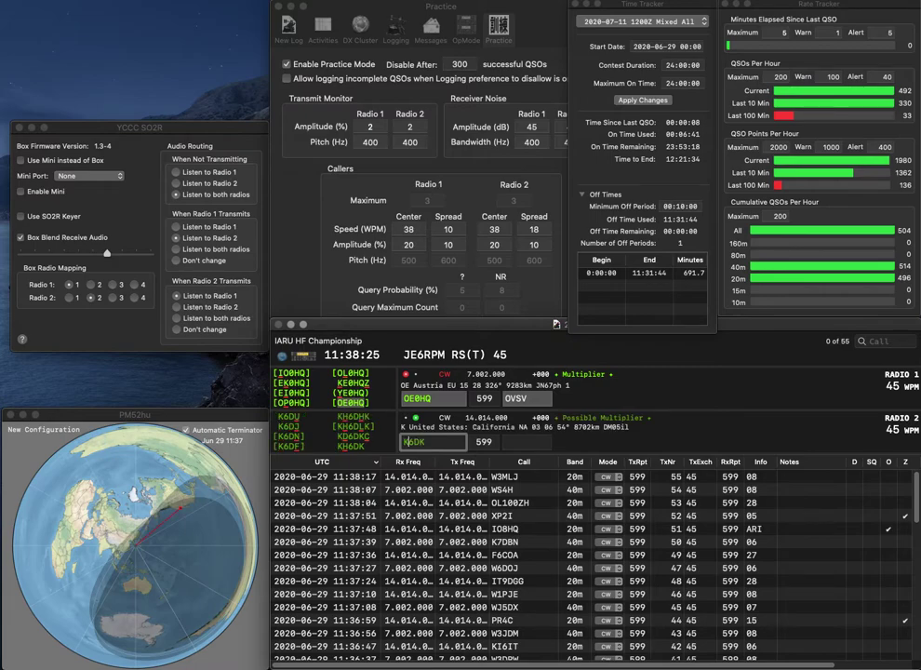
type("KH")
key("Return")
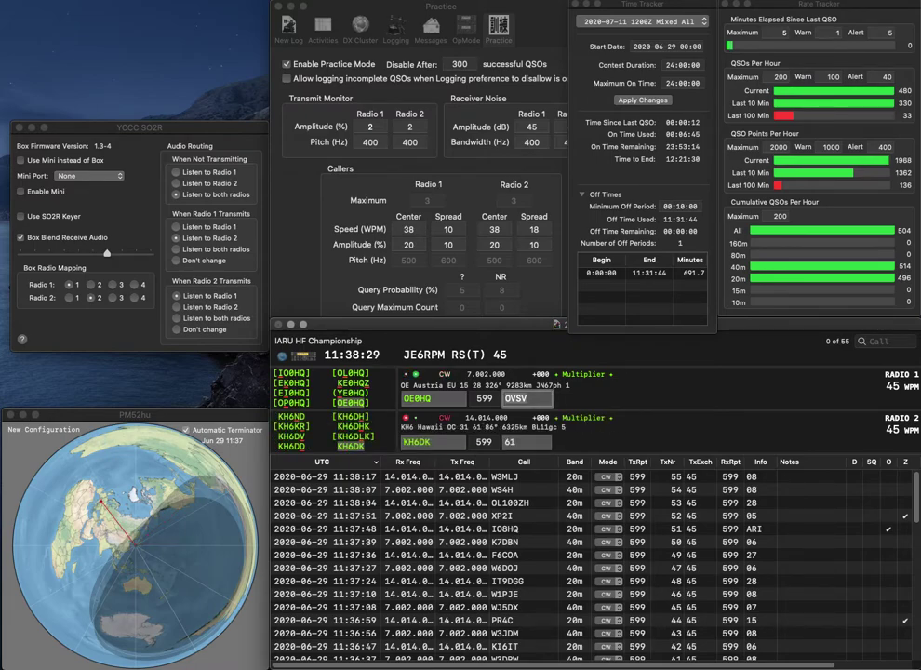
key("Return")
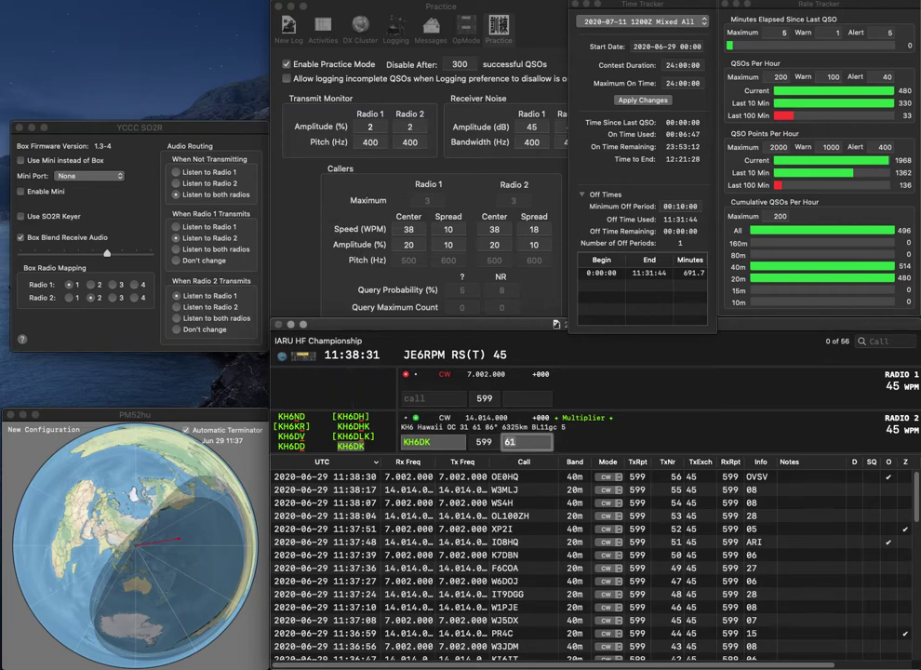
Log KH6DK on Radio 2 with exchange 61 and answer G3ES on Radio 1.
key("Return")
type("G")
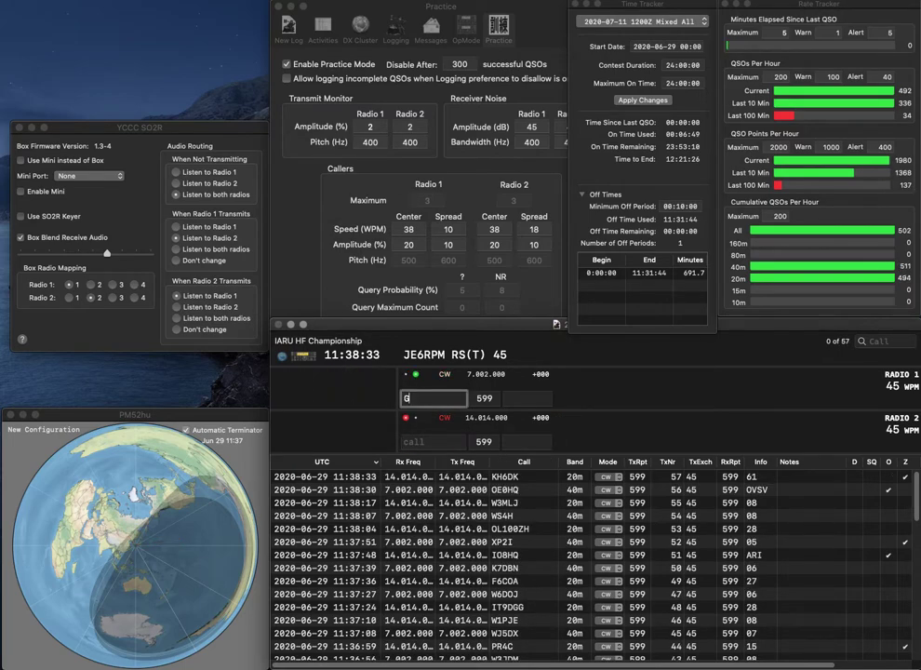
type("3ES")
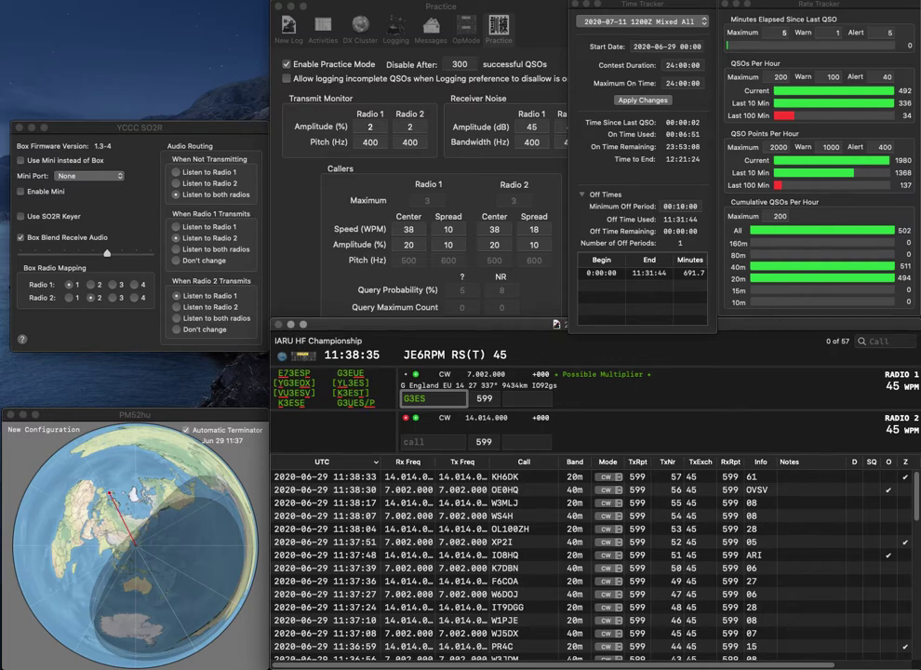
key("Return")
Send partial call ND on Radio 2, and correct the Radio 1 call to G3SU and send it.
type("ND")
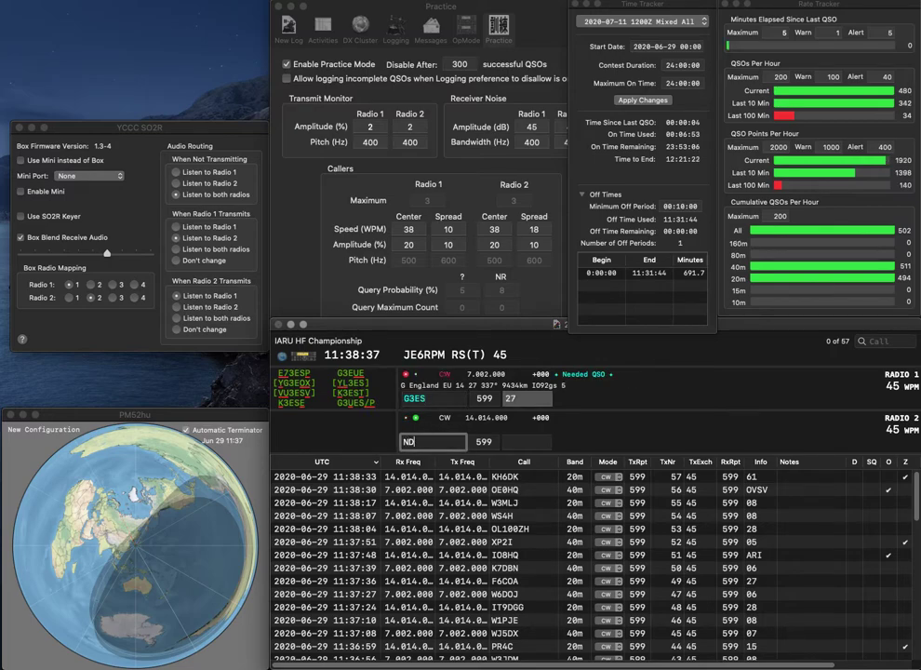
key("Return")
type("S")
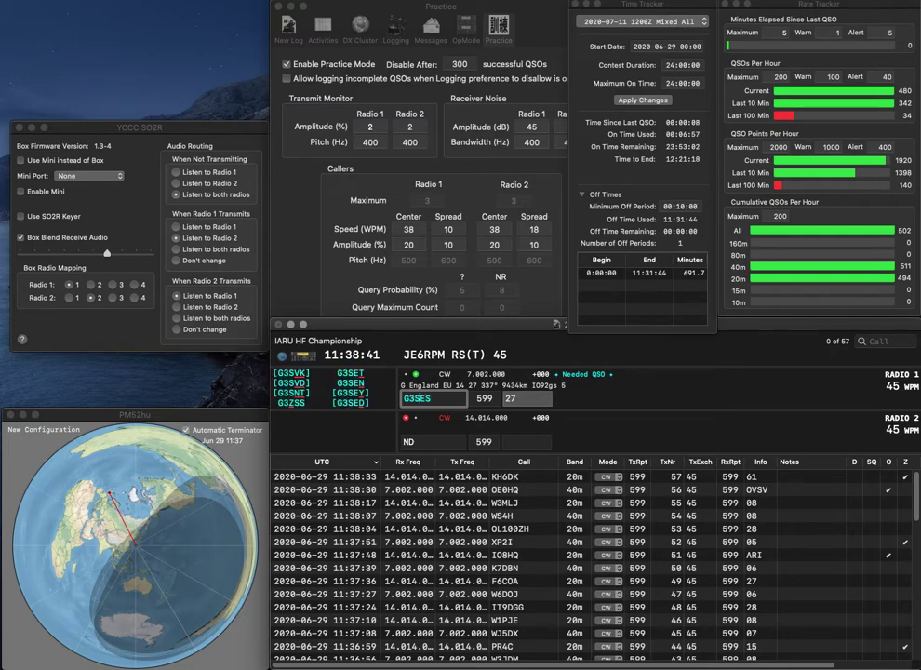
type("U")
key("Return")
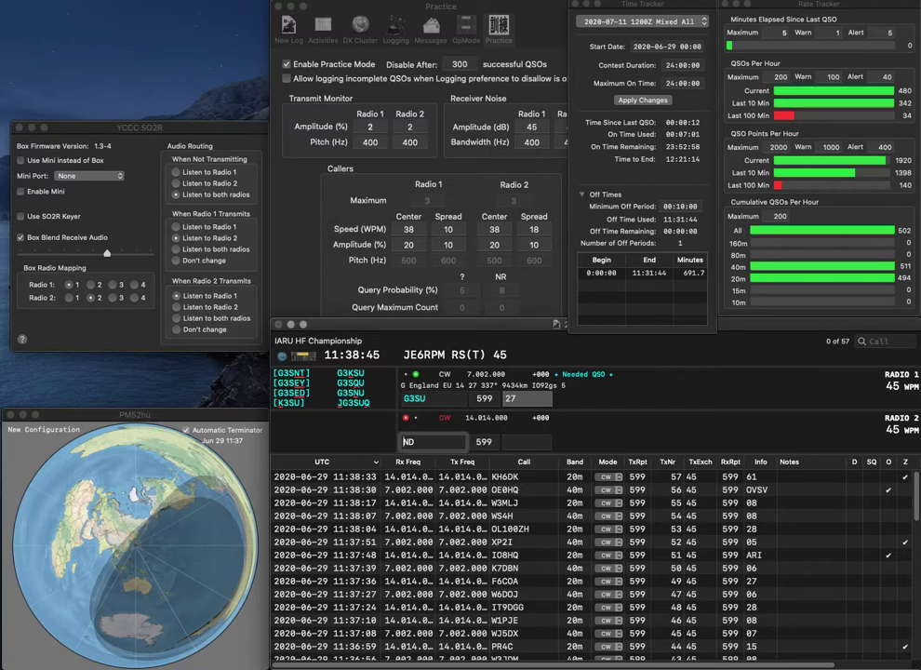
type("WA7")
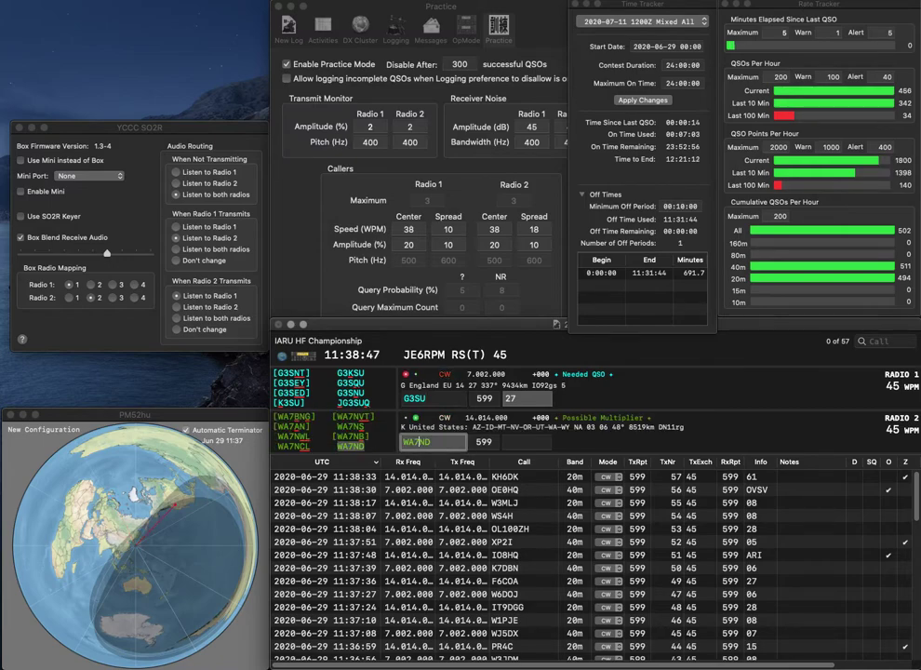
key("Return")
key("BackSpace")
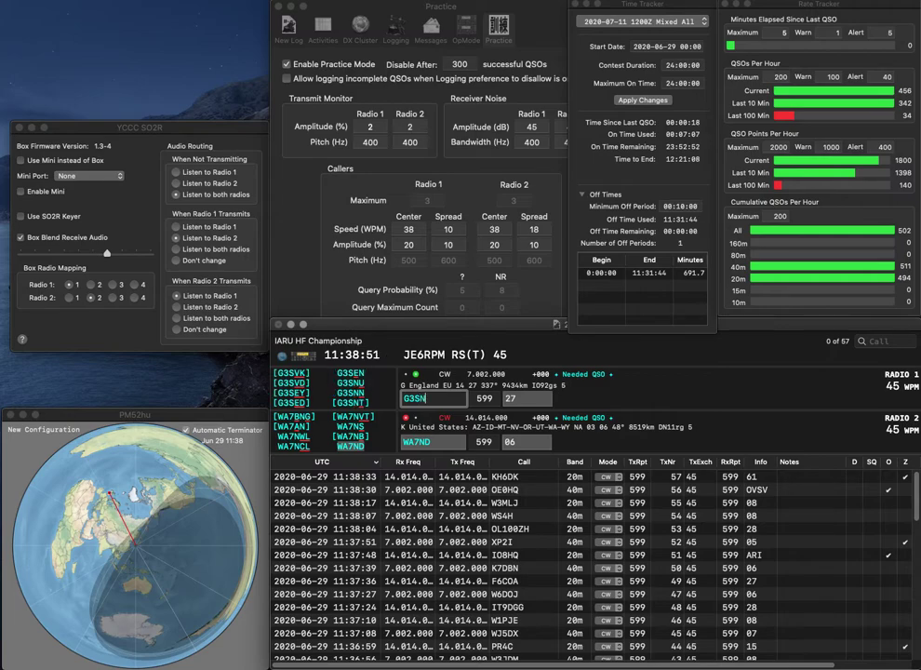
type("NU")
key("Return")
key("space")
key("Tab")
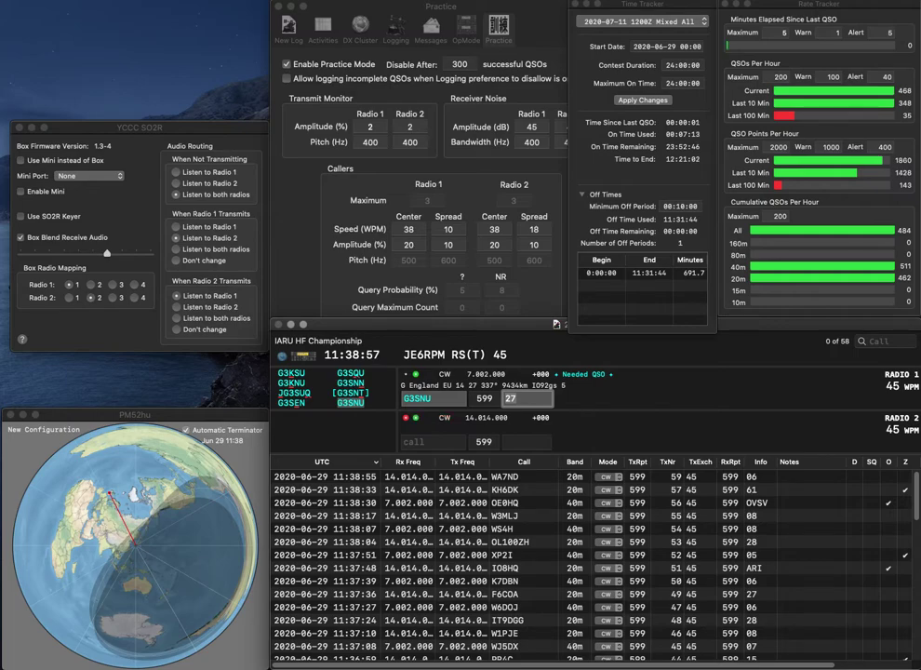
key("Return")
type("G4S")
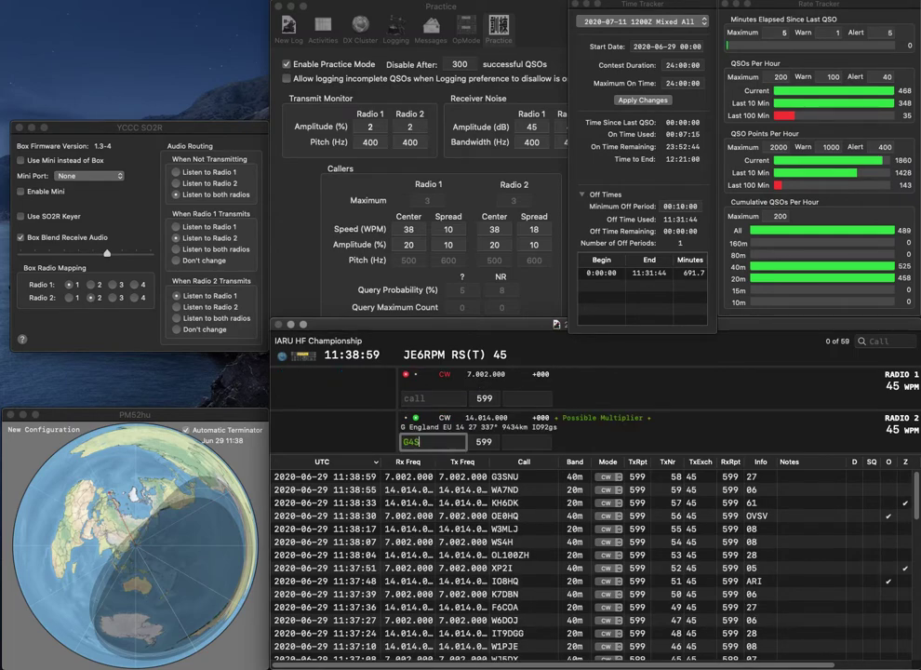
type("GI")
key("Return")
type("WA")
type("8KNE")
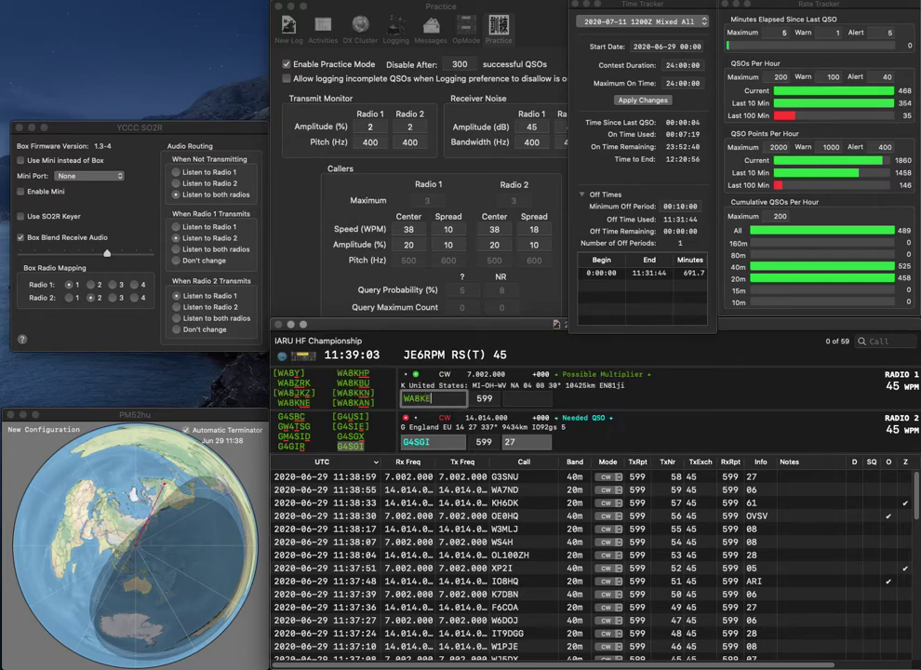
key("Return")
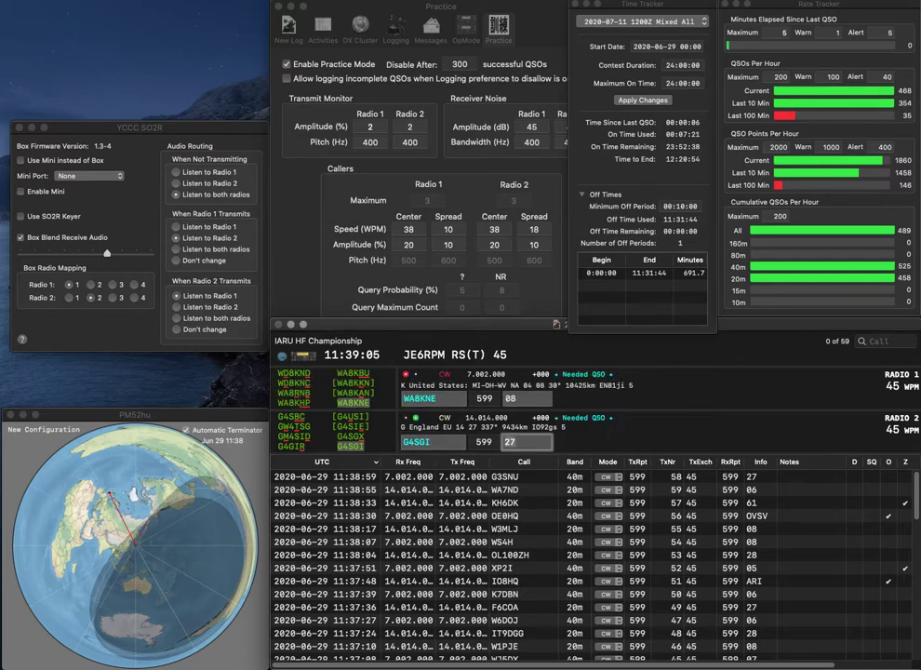
key("Return")
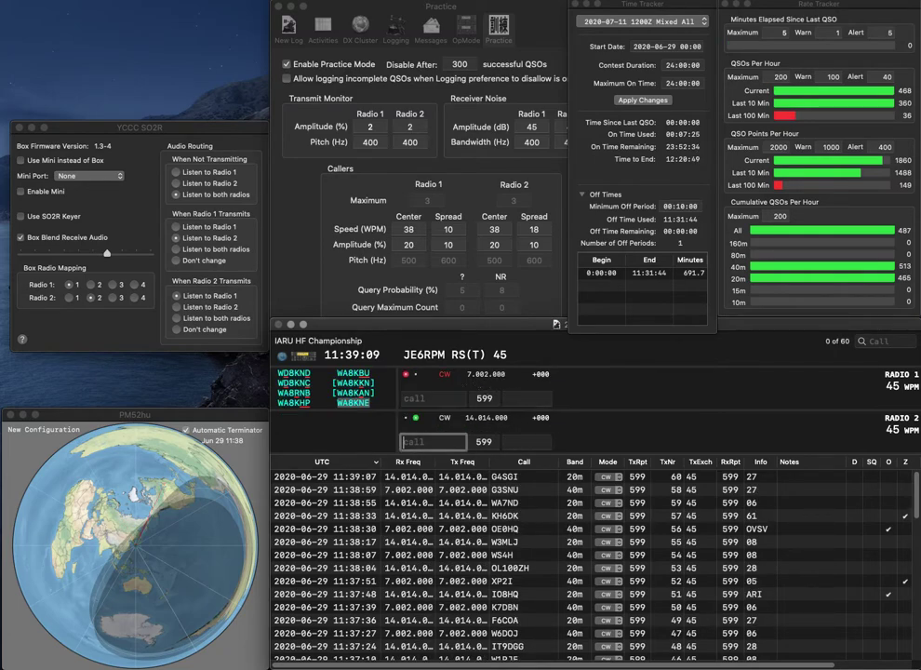
key("Return")
type("OK2LU")
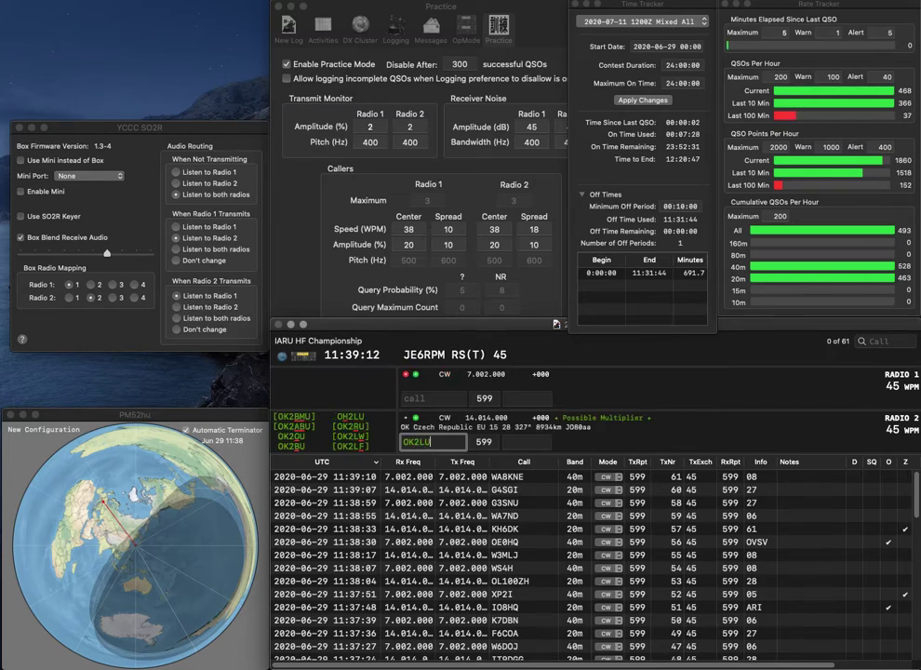
key("BackSpace")
type("F")
key("Return")
type("N8YO")
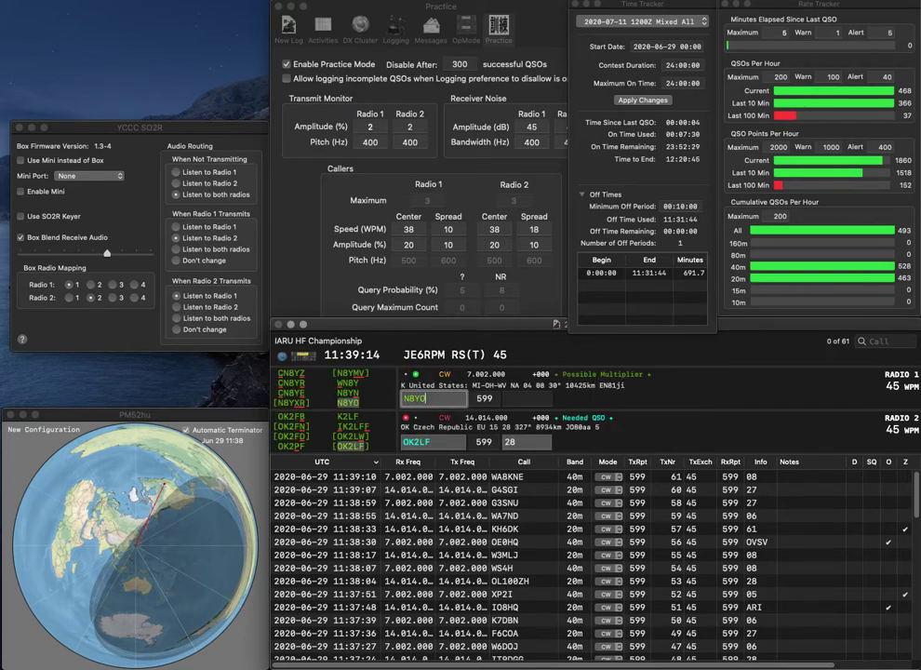
key("Return")
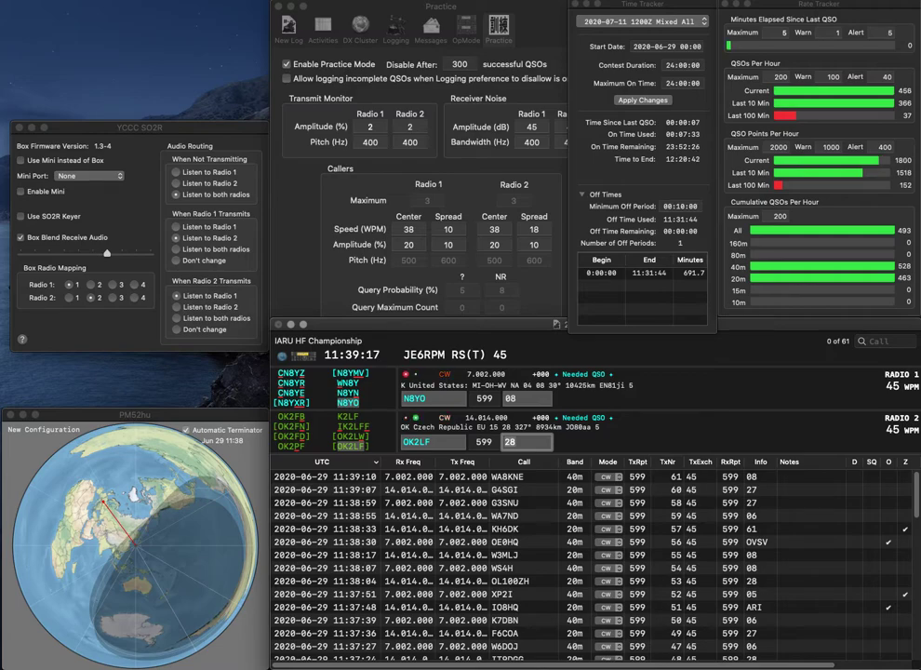
key("Return")
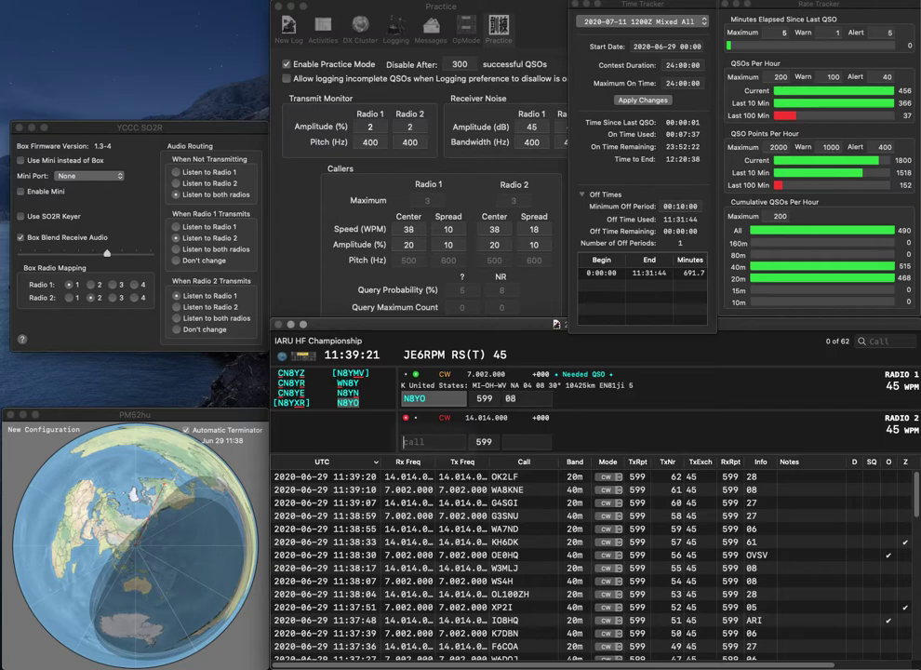
key("Return")
Work ER7HQ on Radio 2 and YF9CDL on Radio 1, logging them with exchanges ARM and 51.
type("ER")
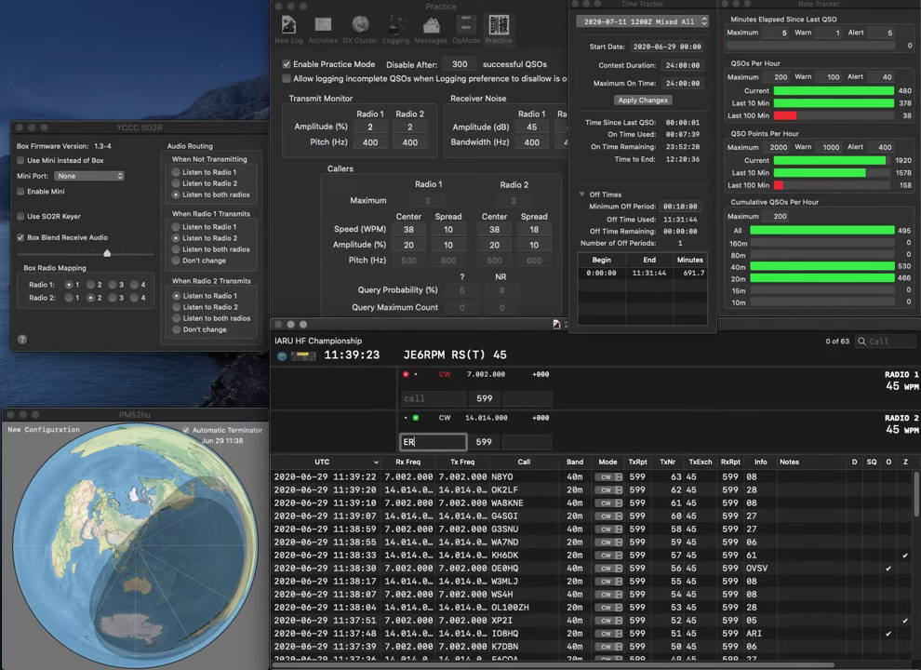
type("7HQ")
key("Return")
type("Y")
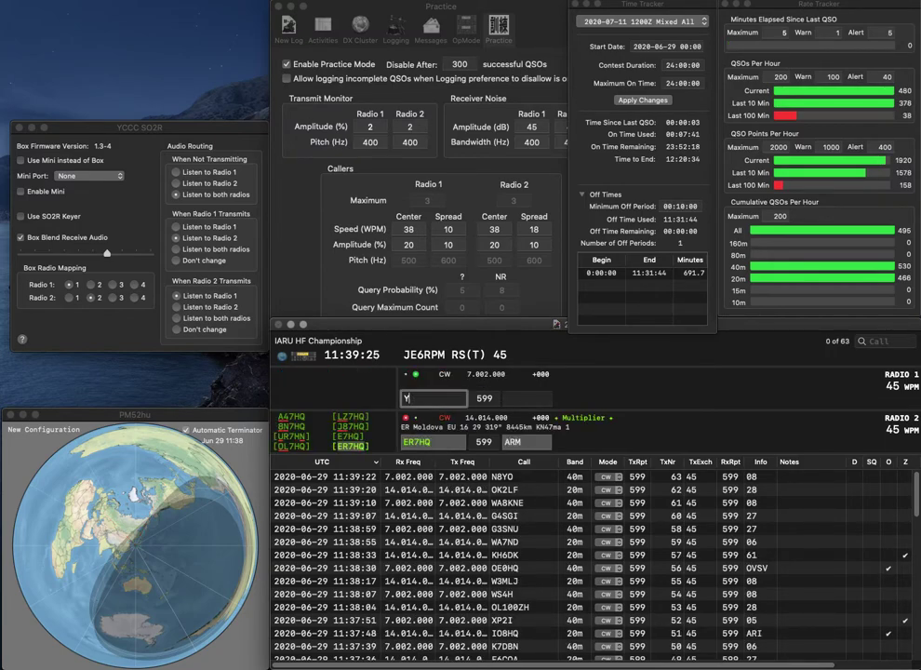
type("F9CD")
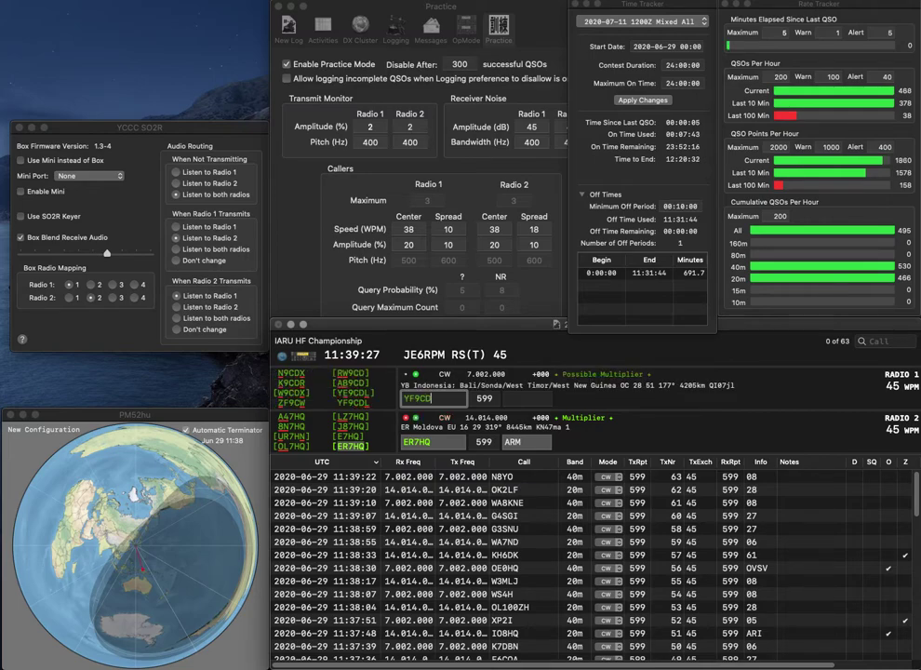
type("L")
key("Return")
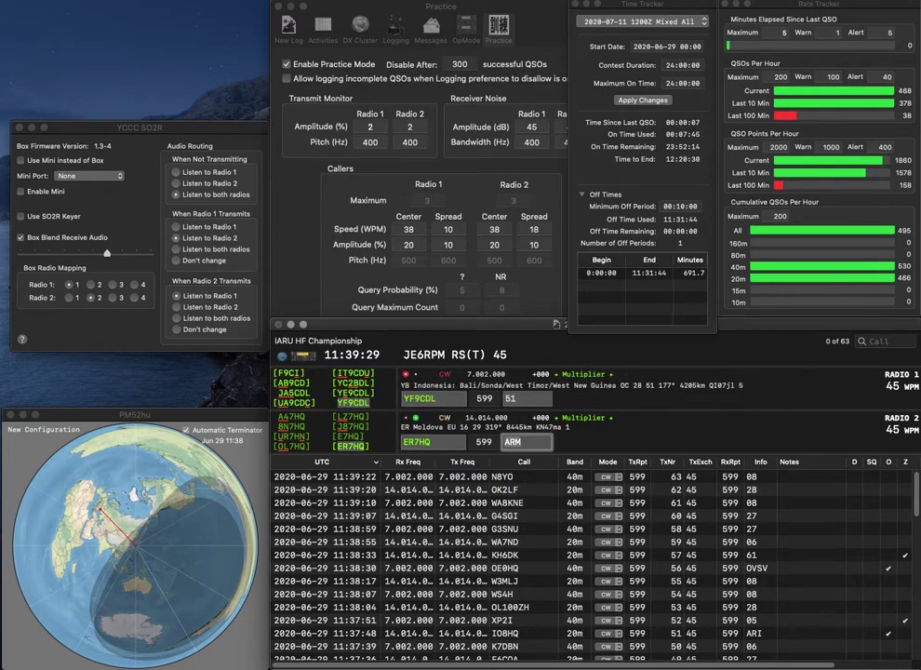
key("Tab")
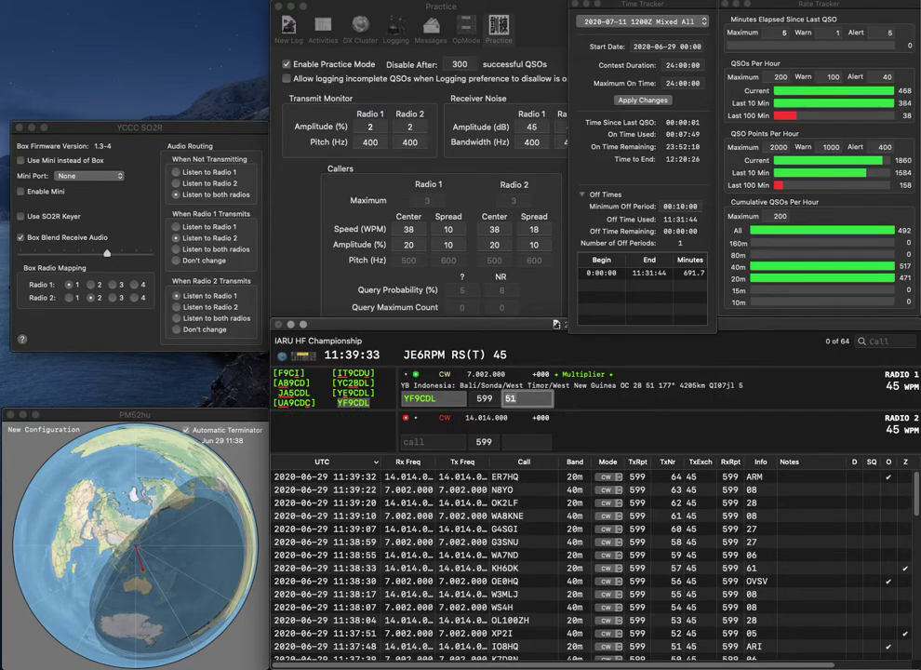
key("Return")
type("E")
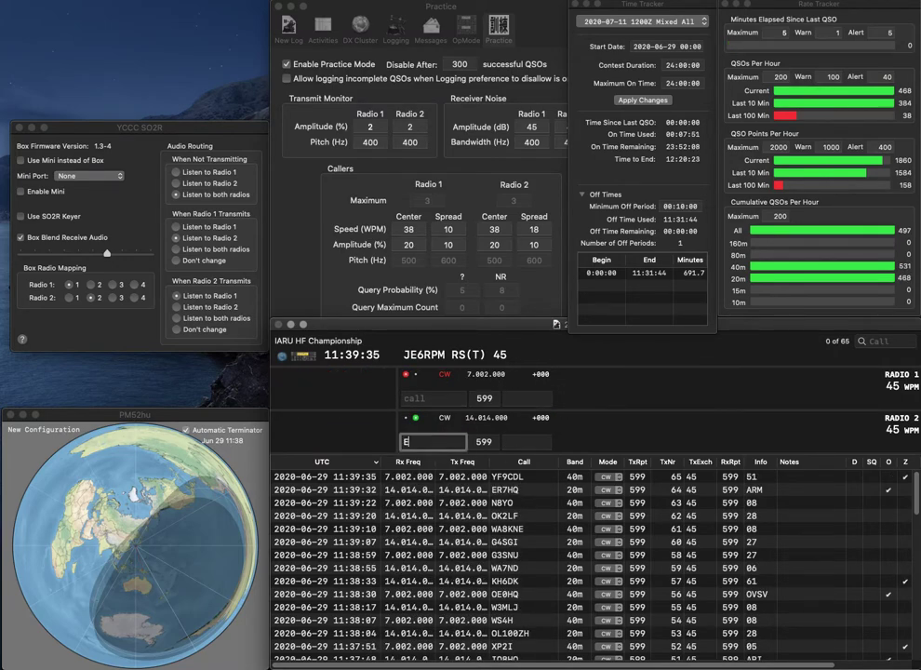
type("F8I")
type("KI6KFB")
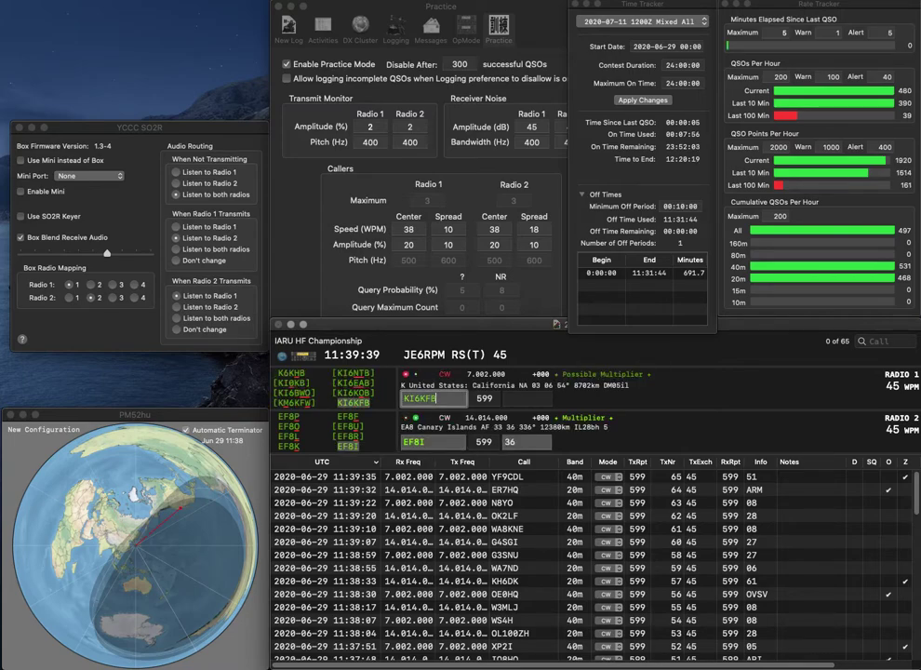
key("Return")
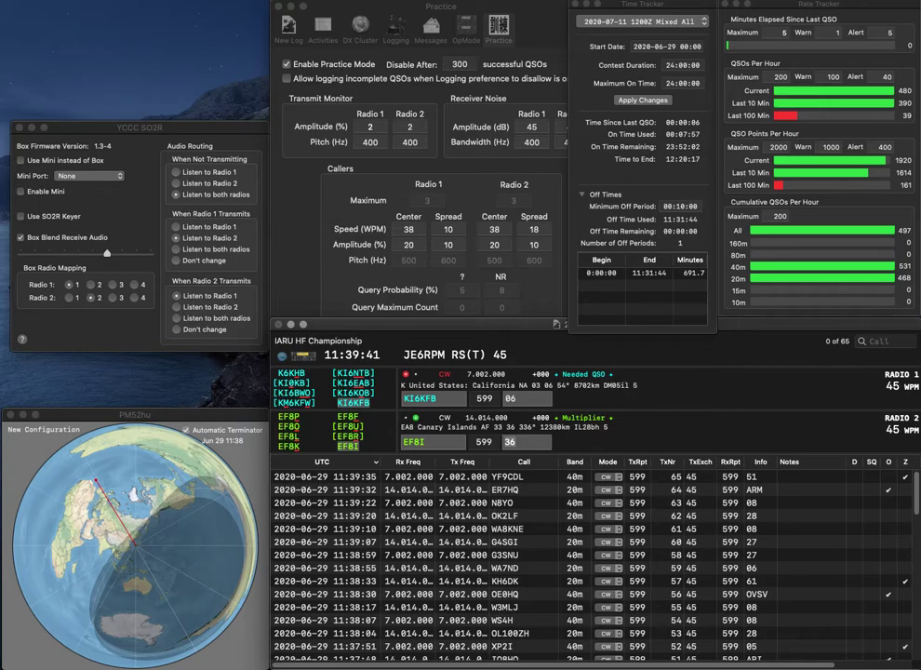
key("Tab")
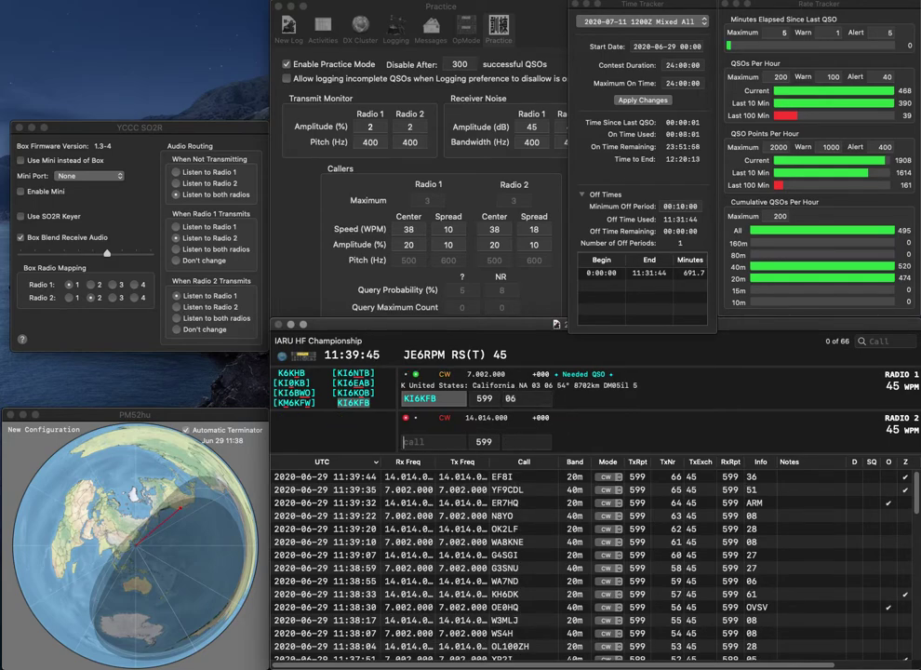
type("SP")
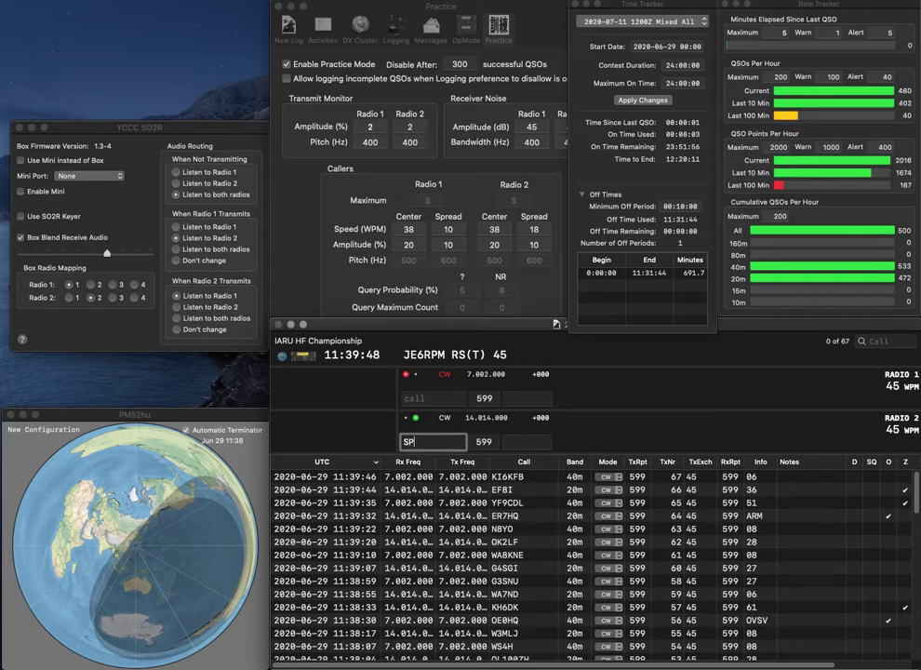
type("5LJ")
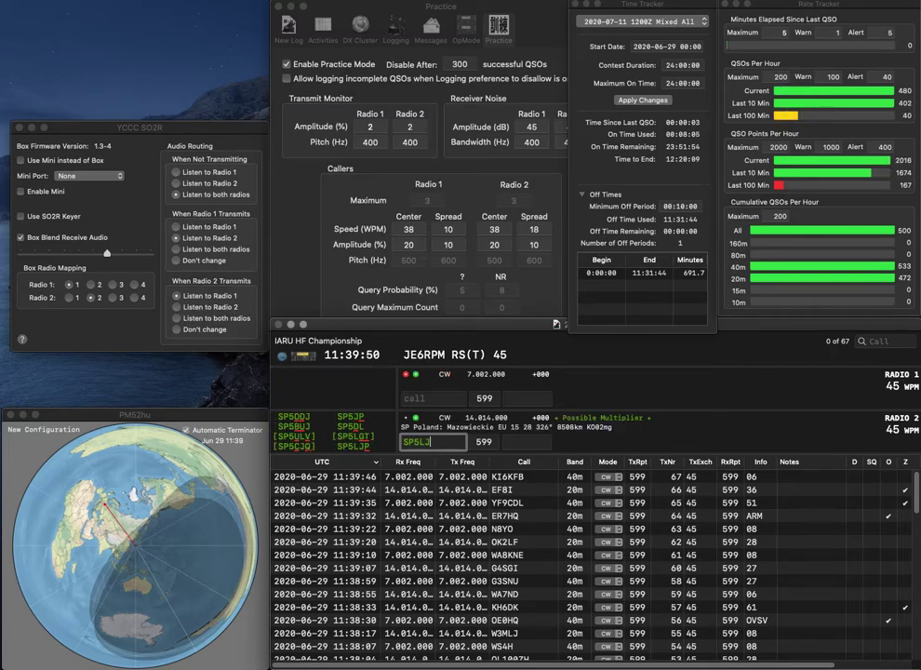
type("PKK6")
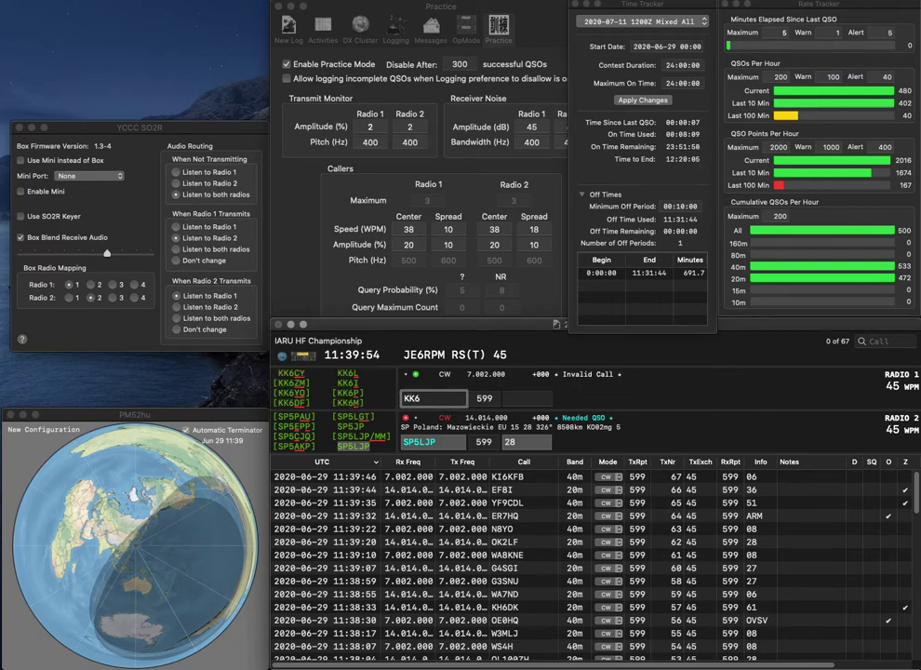
key("BackSpace")
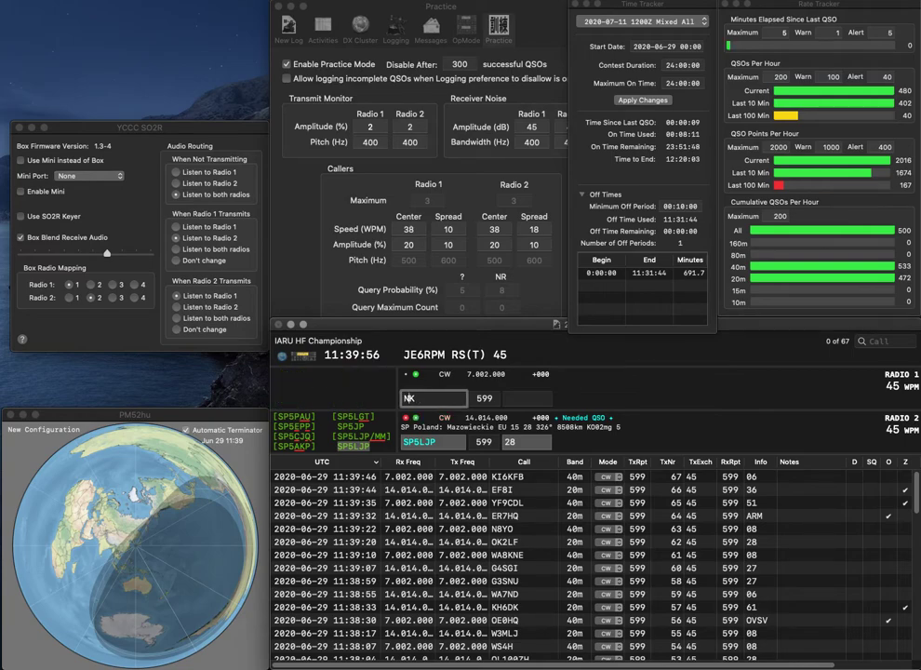
type("4")
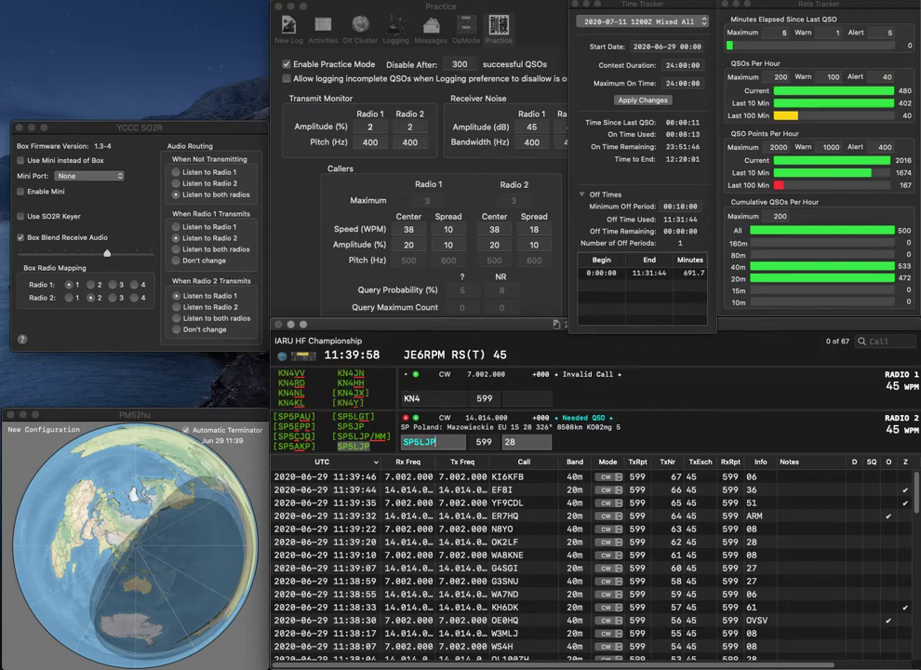
key("backslash")
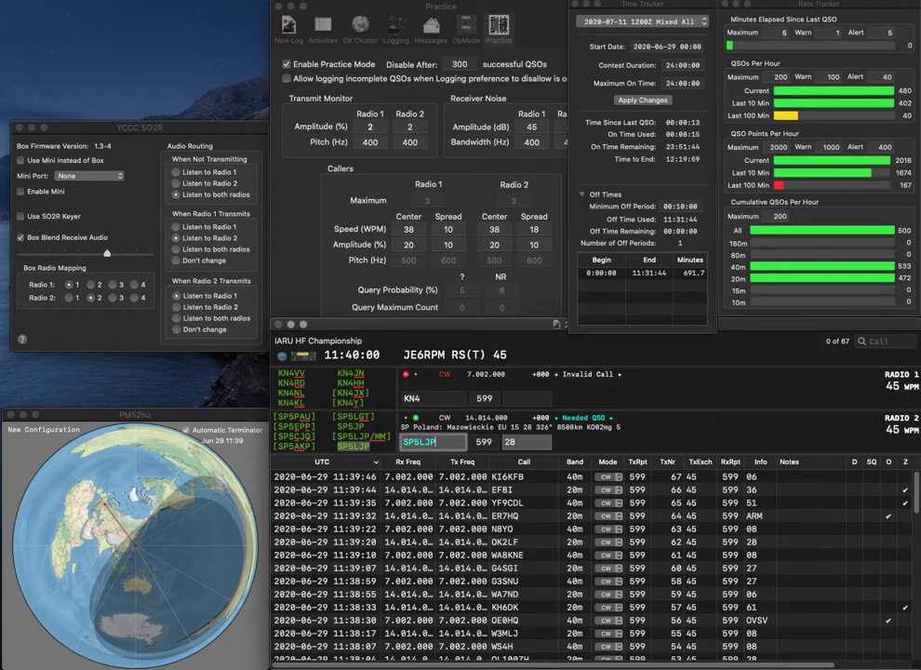
key("Return")
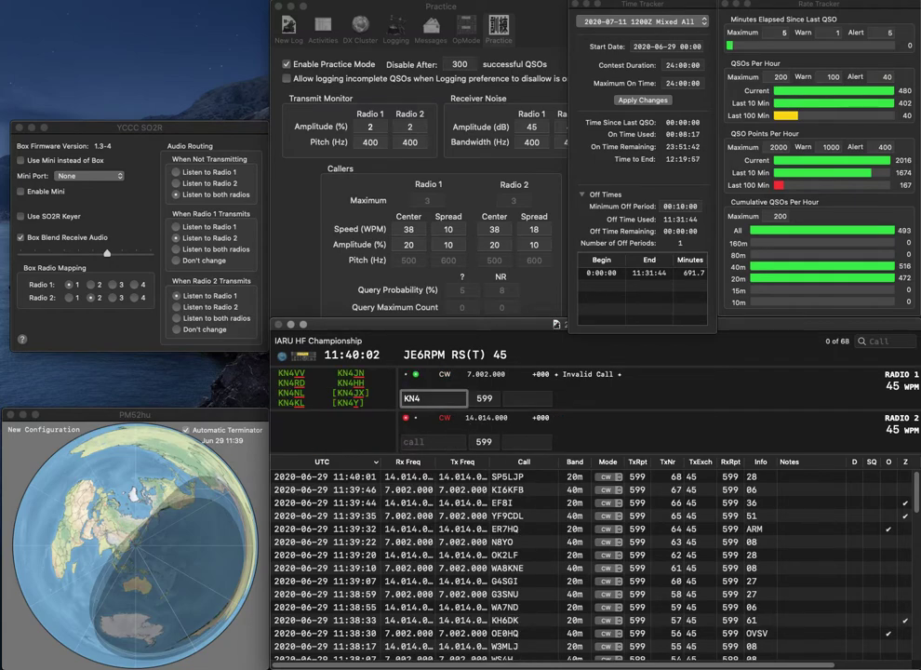
type("HH")
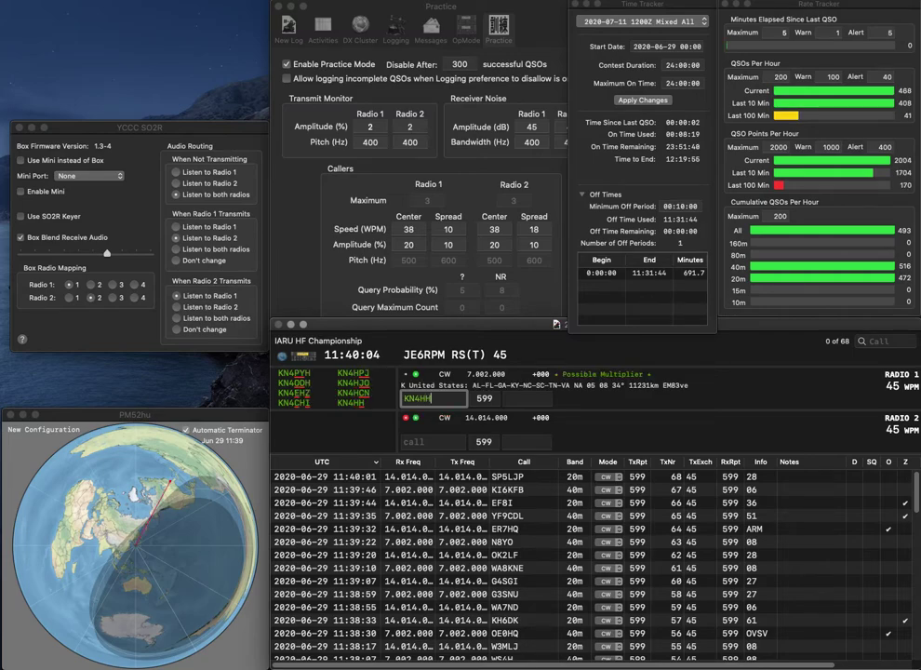
key("Return")
type("W0ERS")
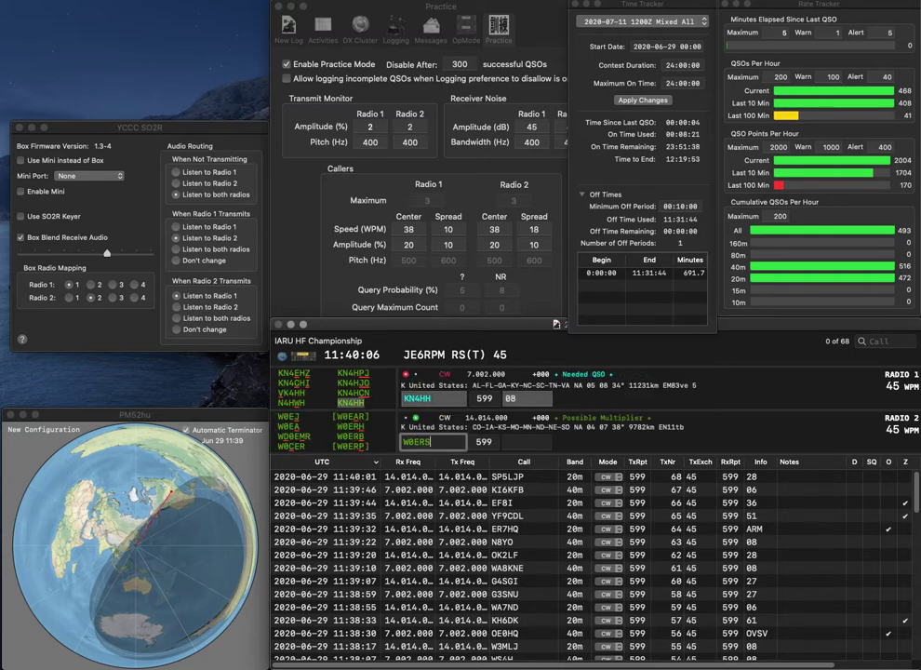
key("BackSpace")
type("H")
key("Return")
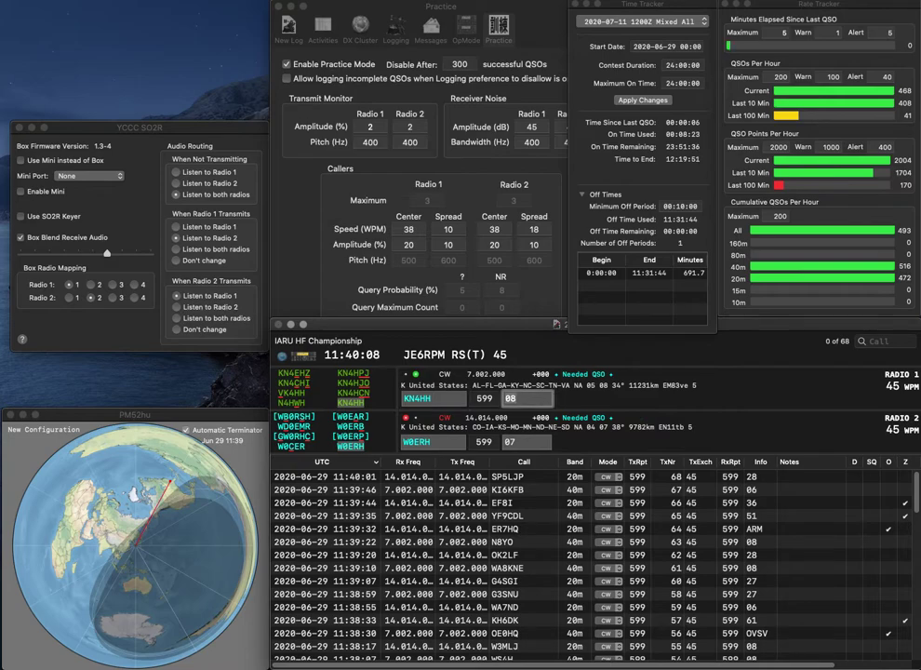
key("Down")
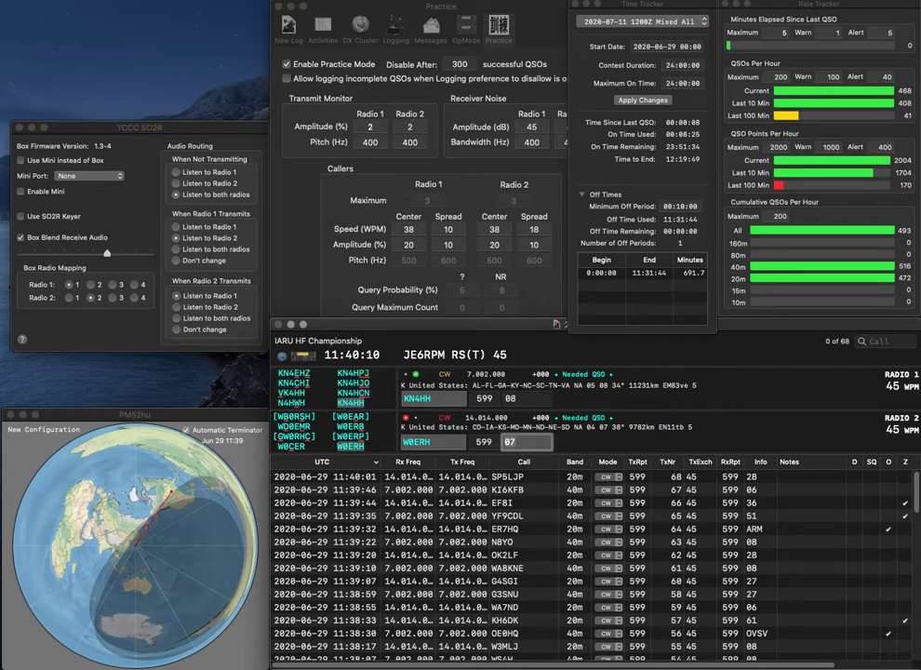
key("Return")
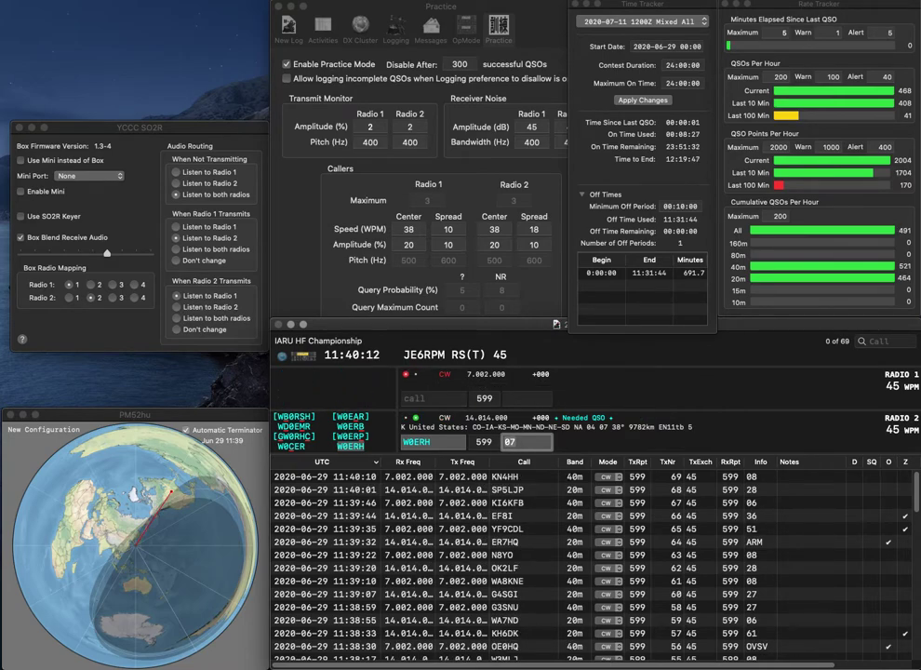
key("Return")
type("DK7ZH")
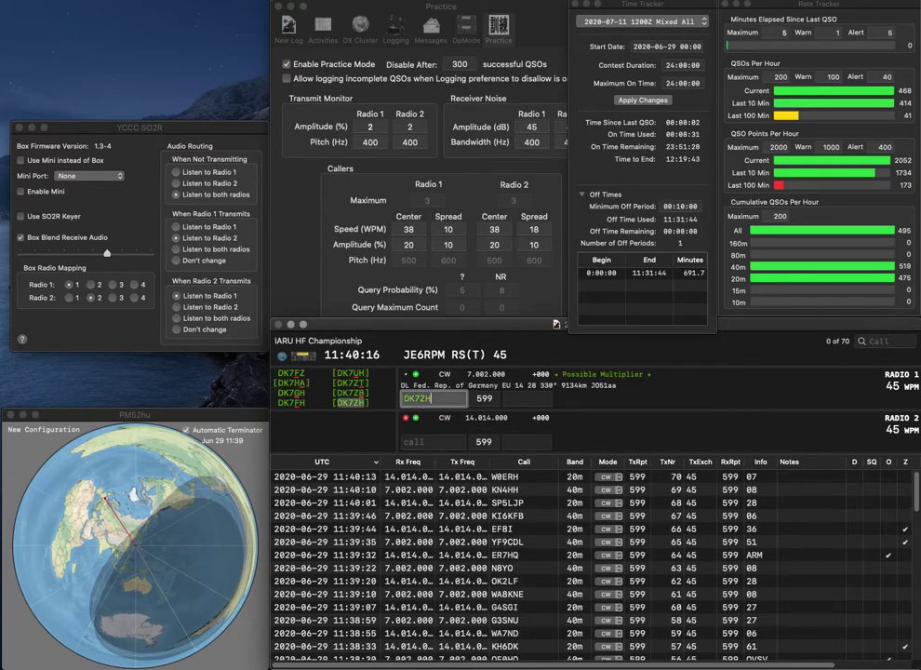
key("Return")
type("6")
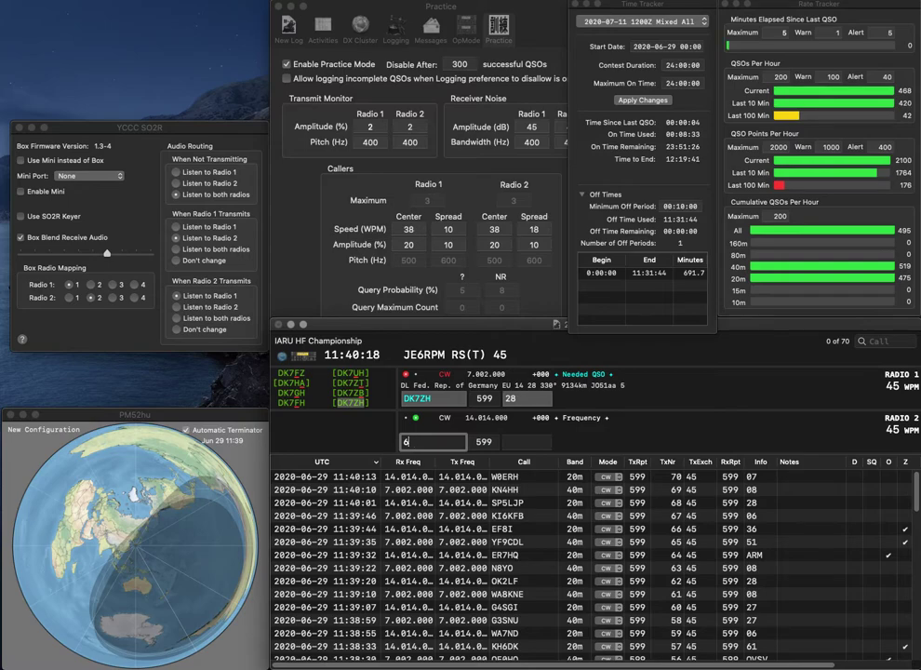
type("AP")
key("Return")
key("Tab")
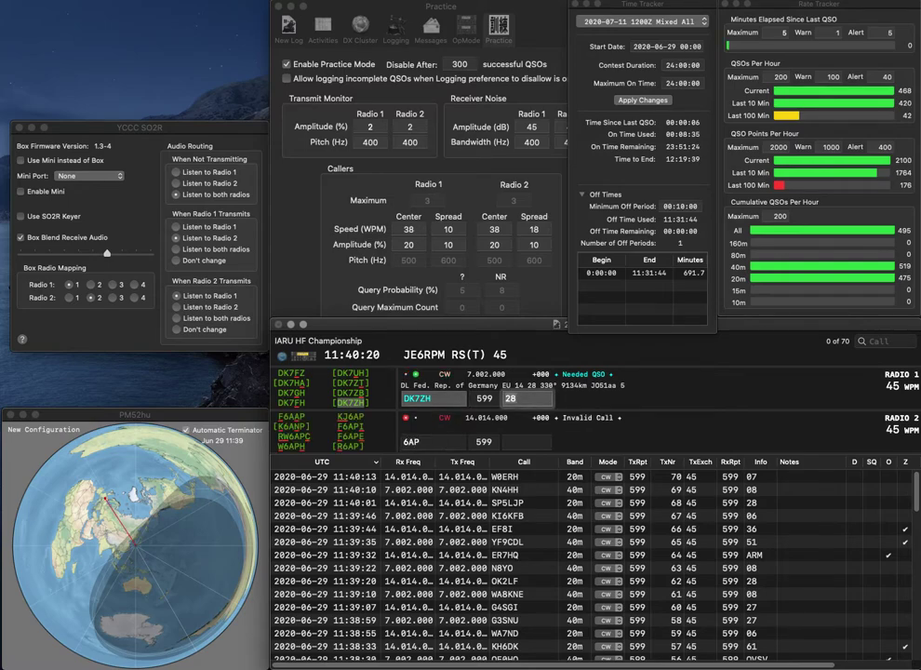
key("Return")
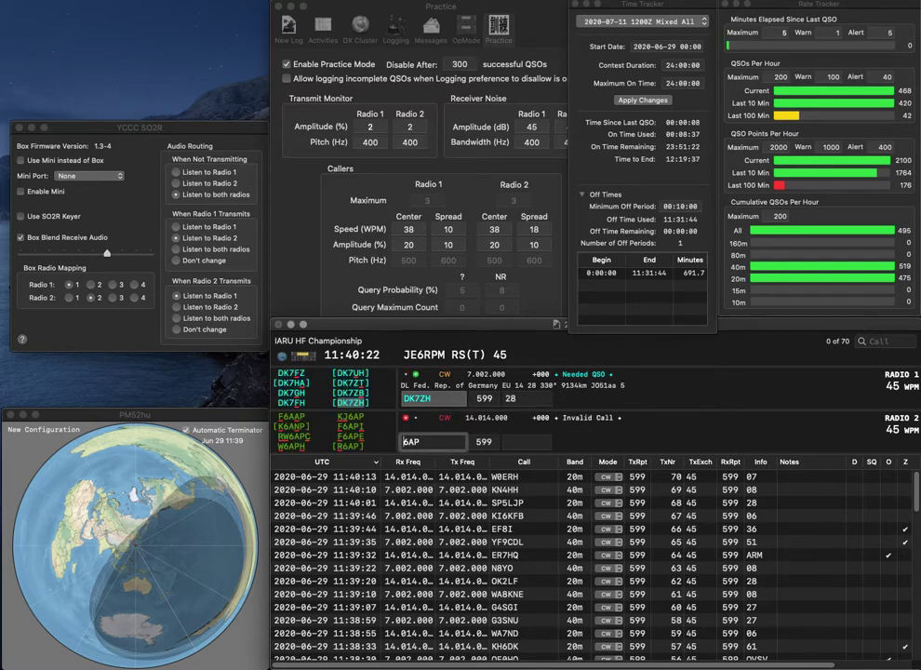
type("YT")
key("Delete")
type("7")
key("Escape")
type("W")
key("BackSpace")
type("YT")
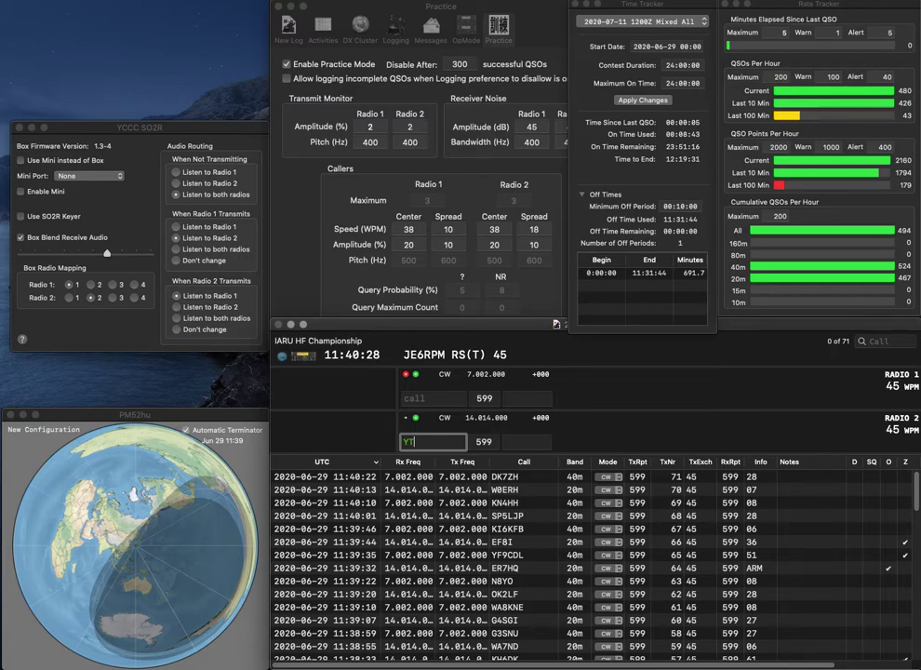
type("7AW")
key("Return")
type("GF2A")
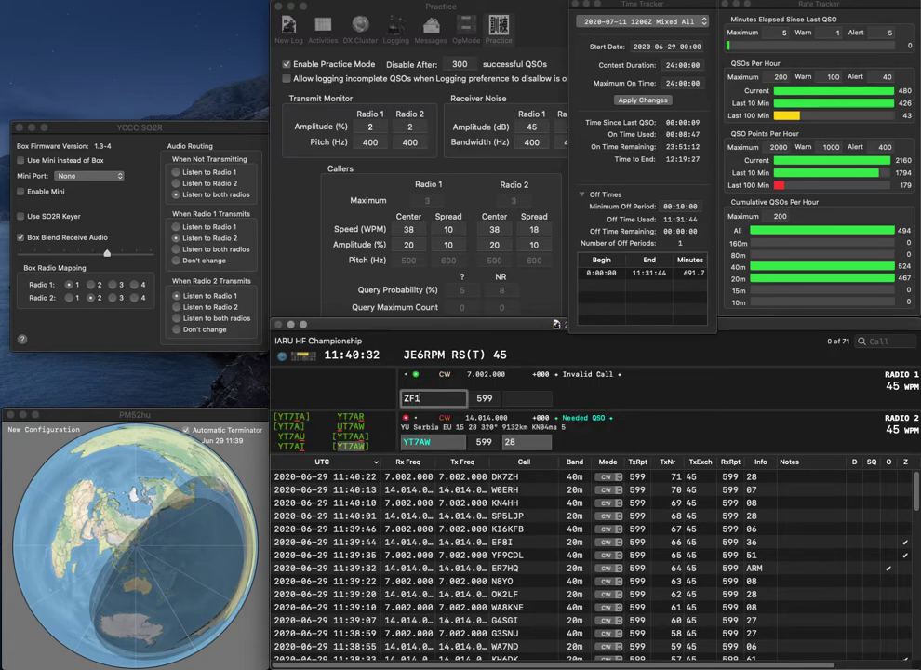
key("Return")
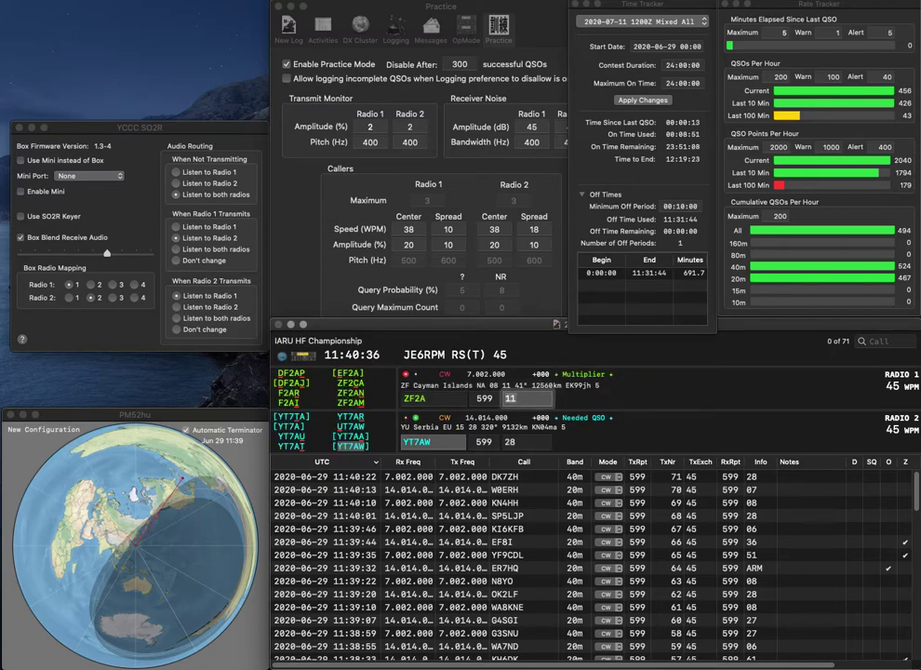
key("Return")
key("BackSpace")
type("1")
key("Return")
Answer K2GLS on Radio 2, then log ZF1A on Radio 1 with exchange CARS and K2GLS with exchange 08.
type("K")
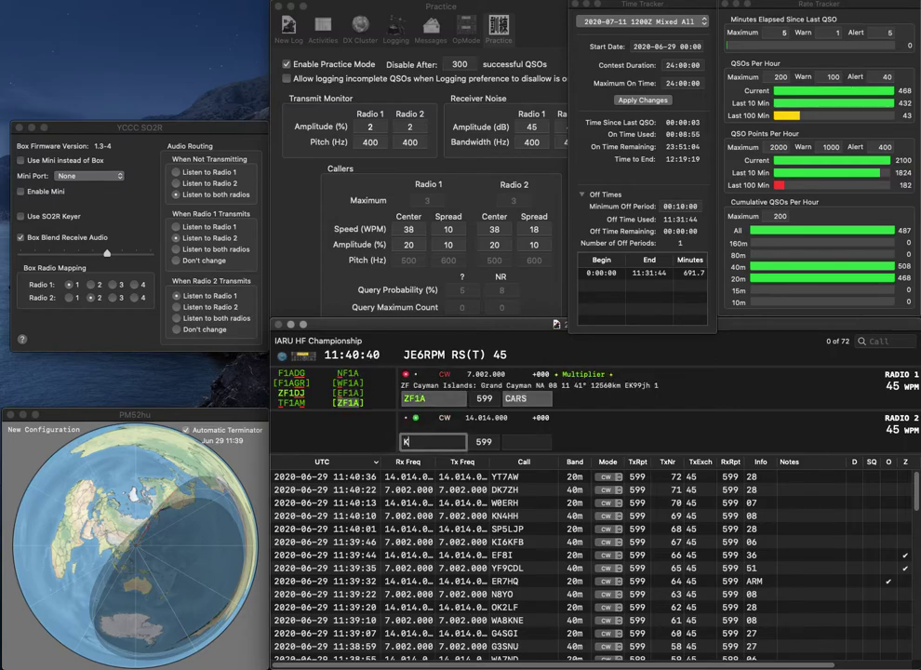
type("2GLS")
key("Return")
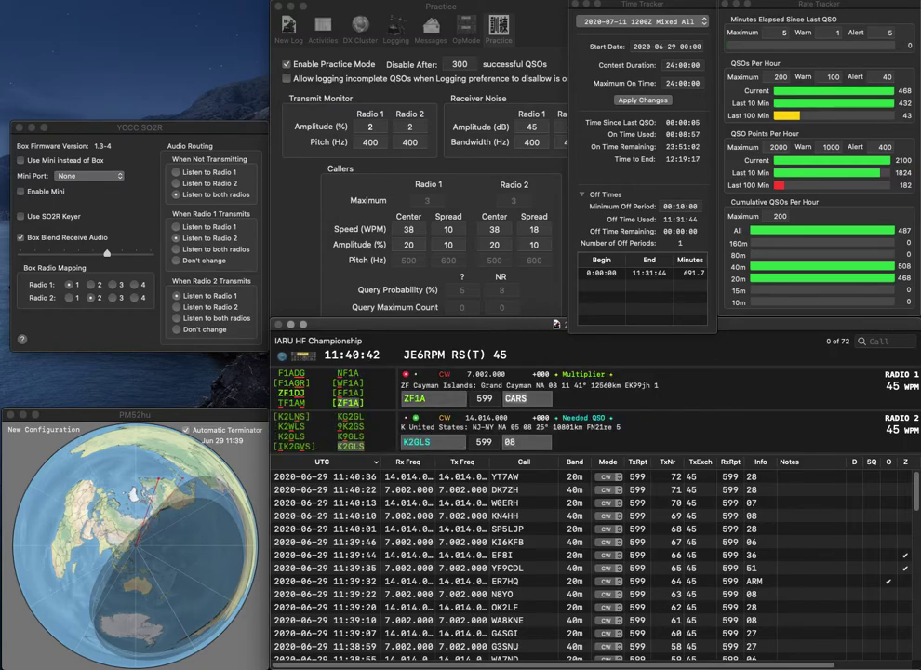
key("Tab")
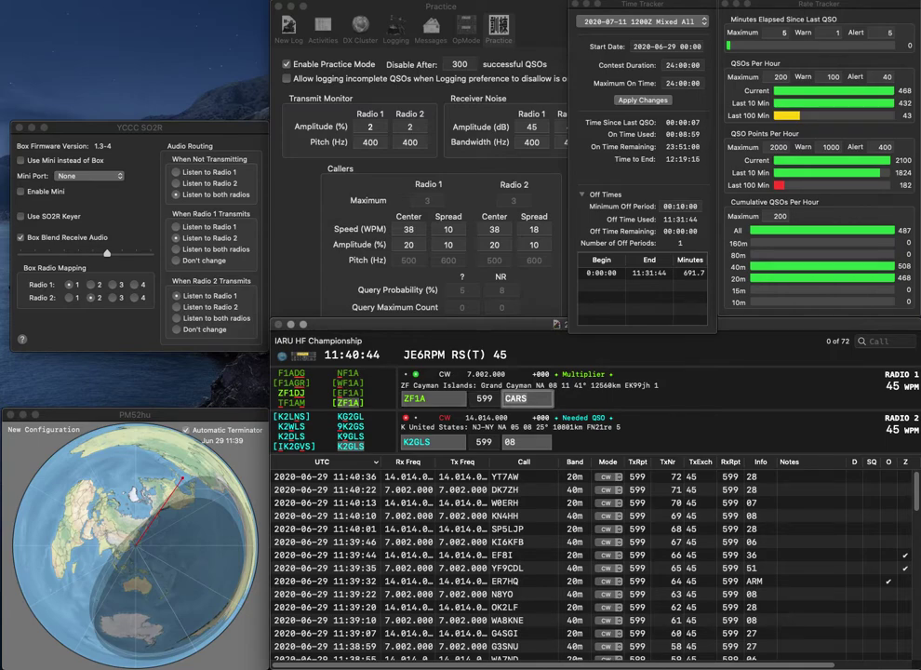
key("Return")
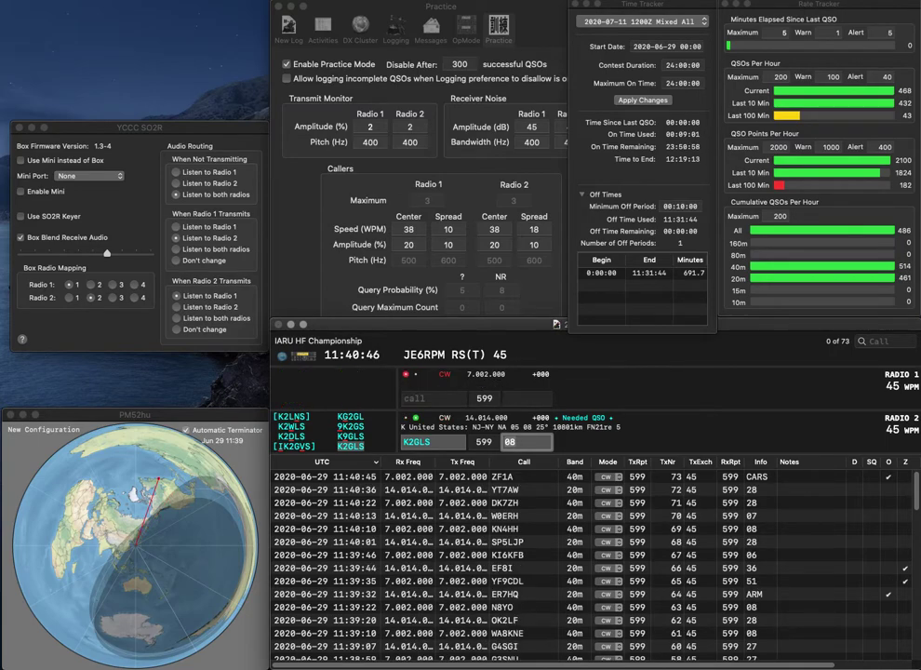
key("Return")
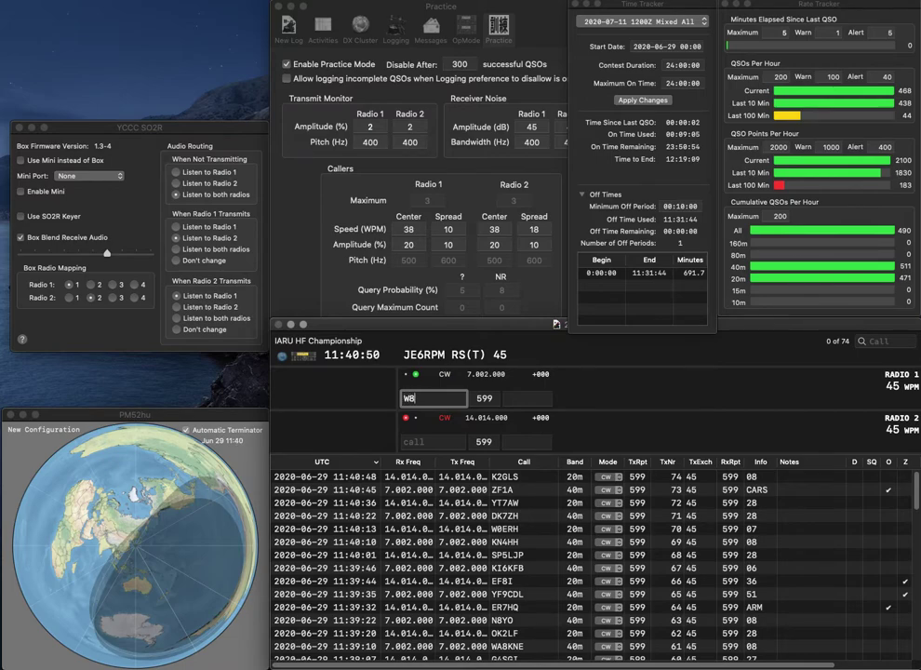
type("W8MET")
key("Return")
type("UA")
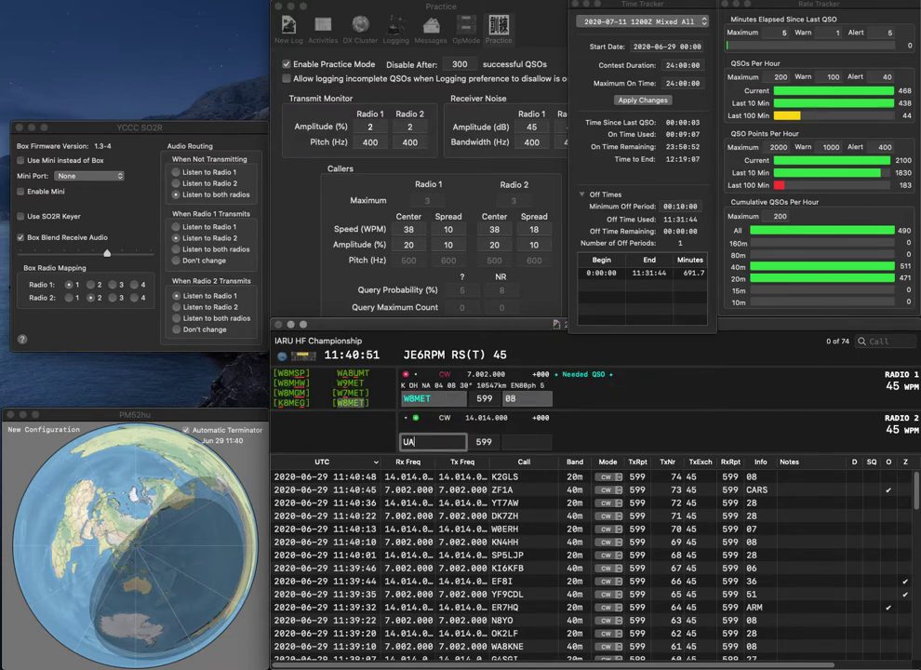
type("9OC")
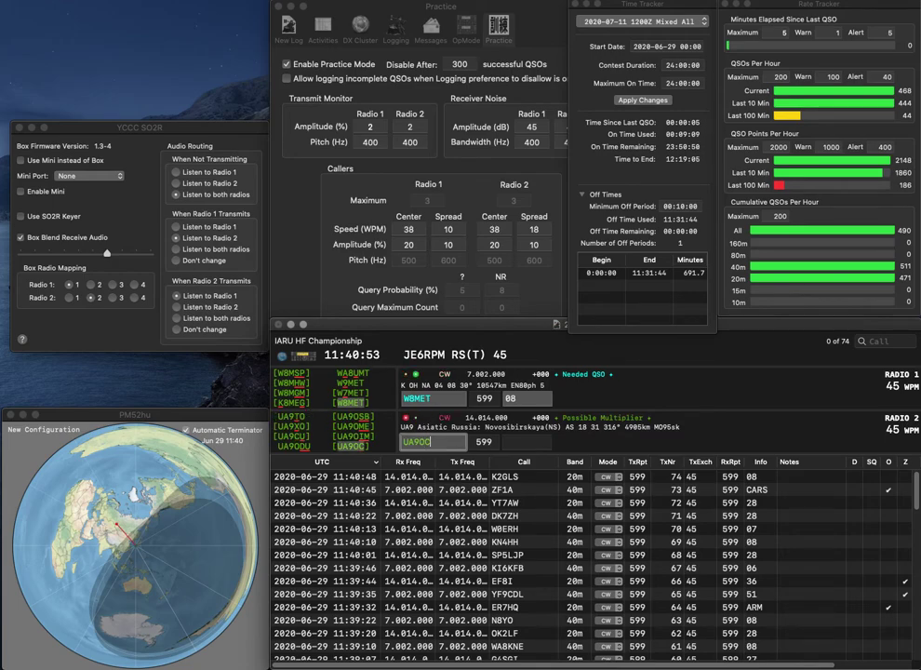
left_click(527, 398)
key("Return")
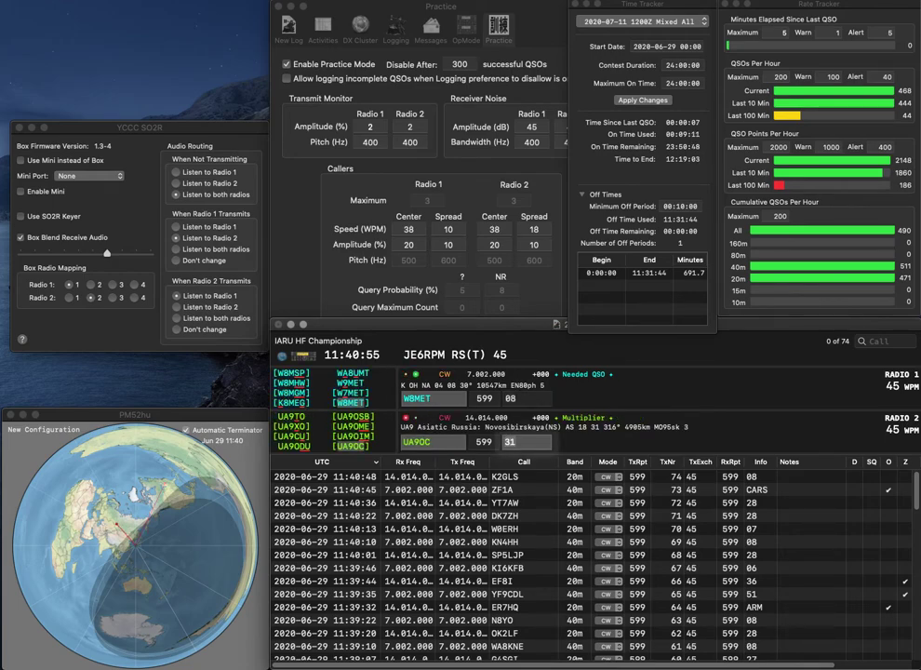
key("Return")
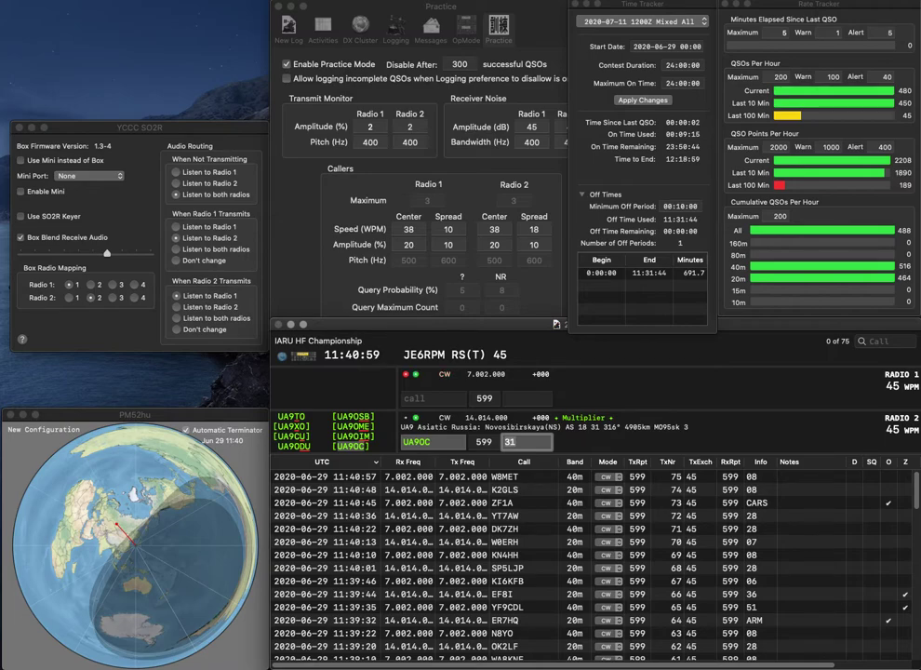
key("Return")
type("D9")
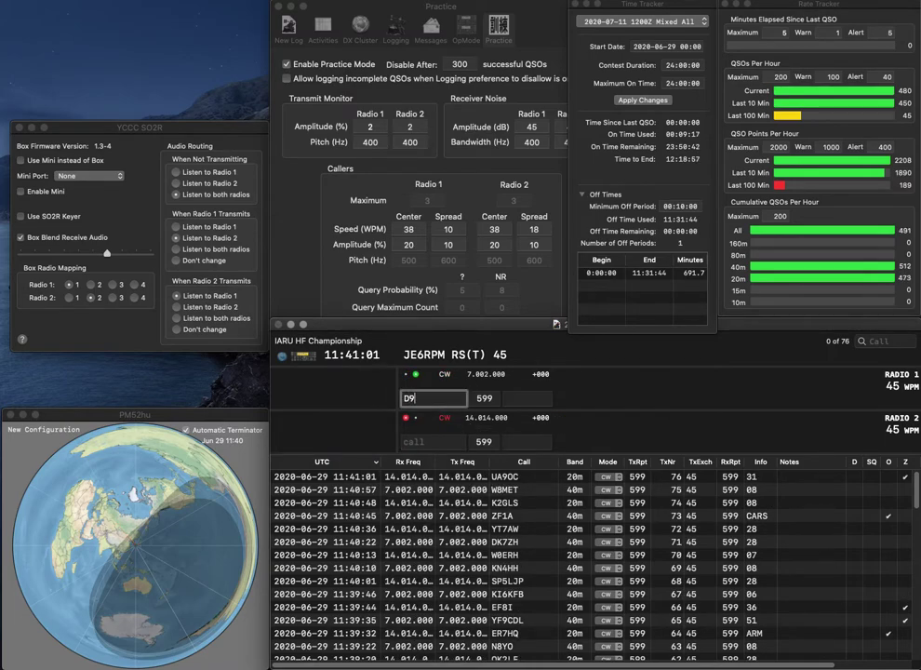
type("LQA")
key("Home")
type("K")
key("Return")
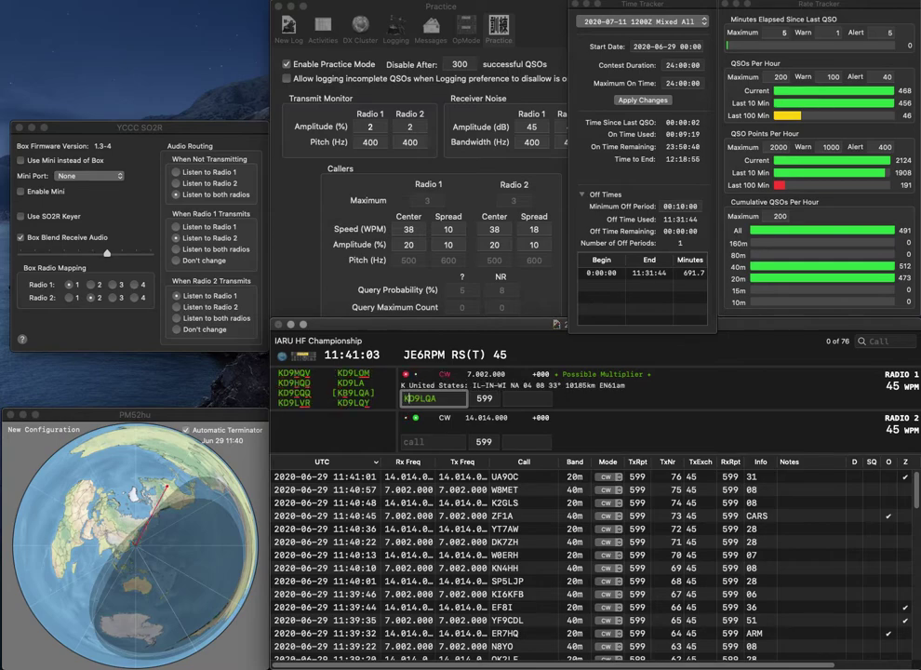
key("Return")
type("AB7M")
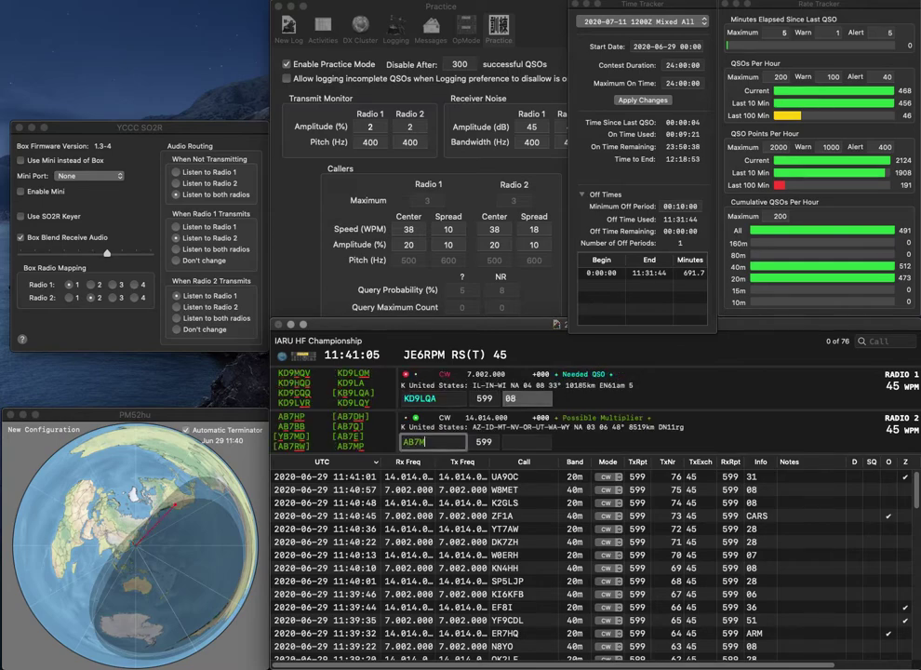
type("P")
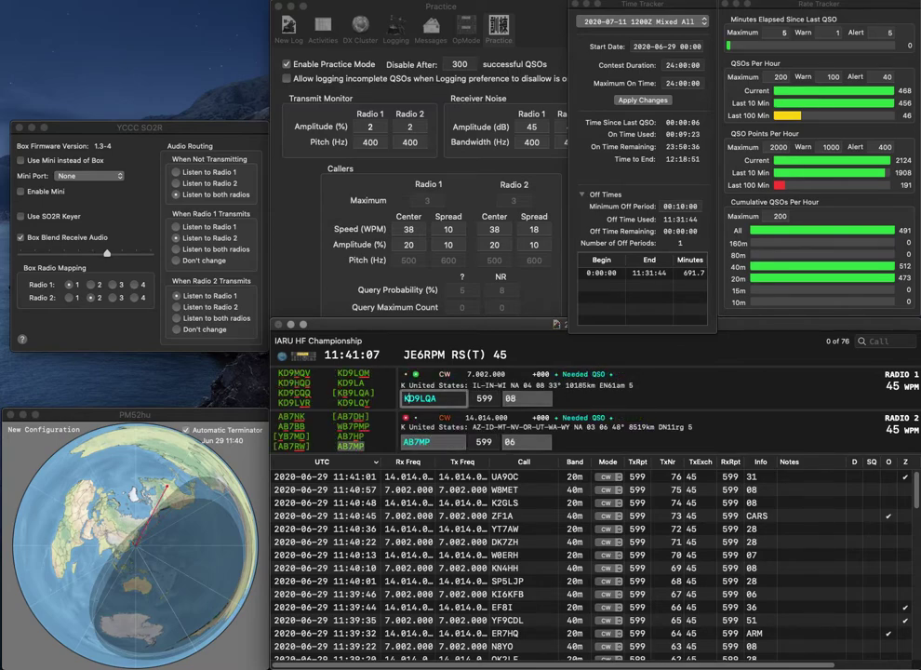
Correct the Radio 1 call to KB9LQA, and log AB7MP with exchange 06 and KB9LQA with exchange 08.
key("Right")
key("Right")
key("BackSpace")
type("B")
key("Return")
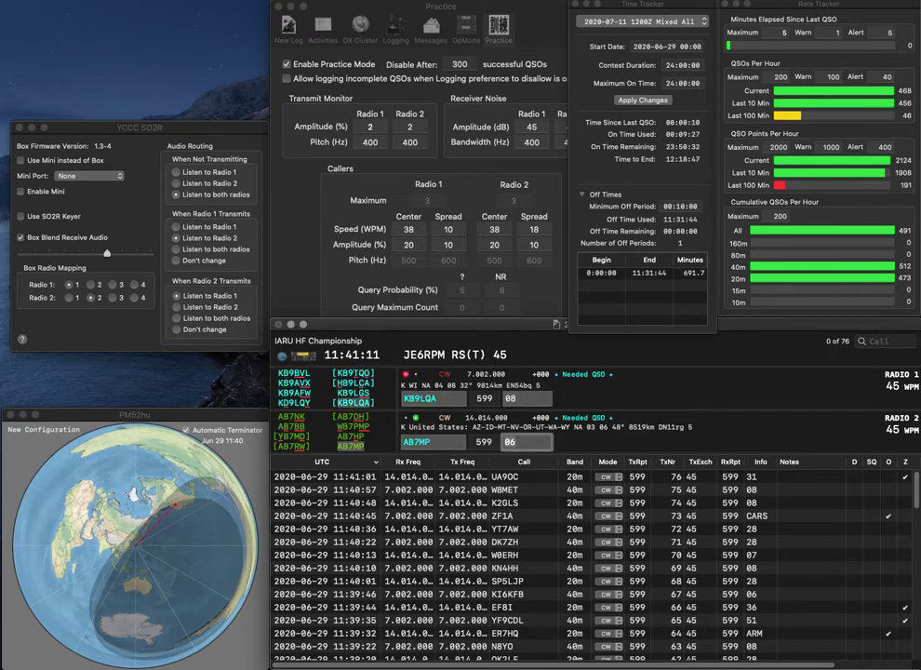
key("Return")
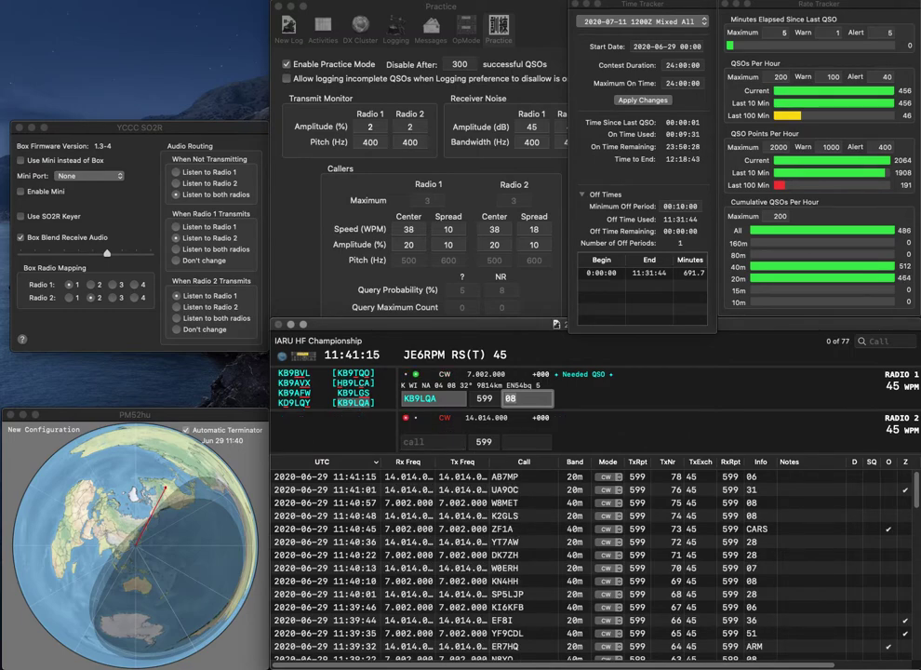
key("Return")
type("JA1CJP")
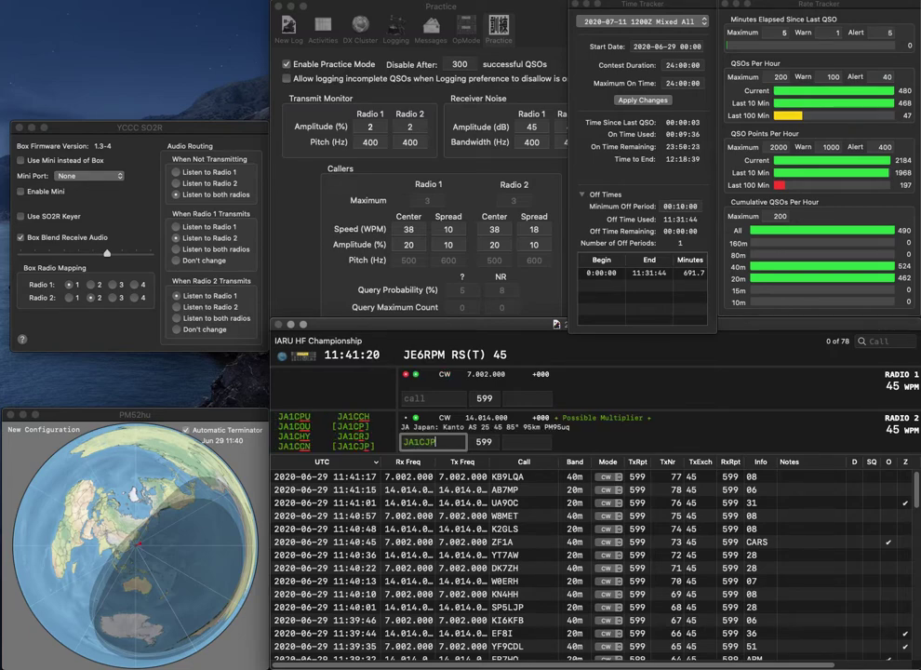
key("Return")
type("7IEX")
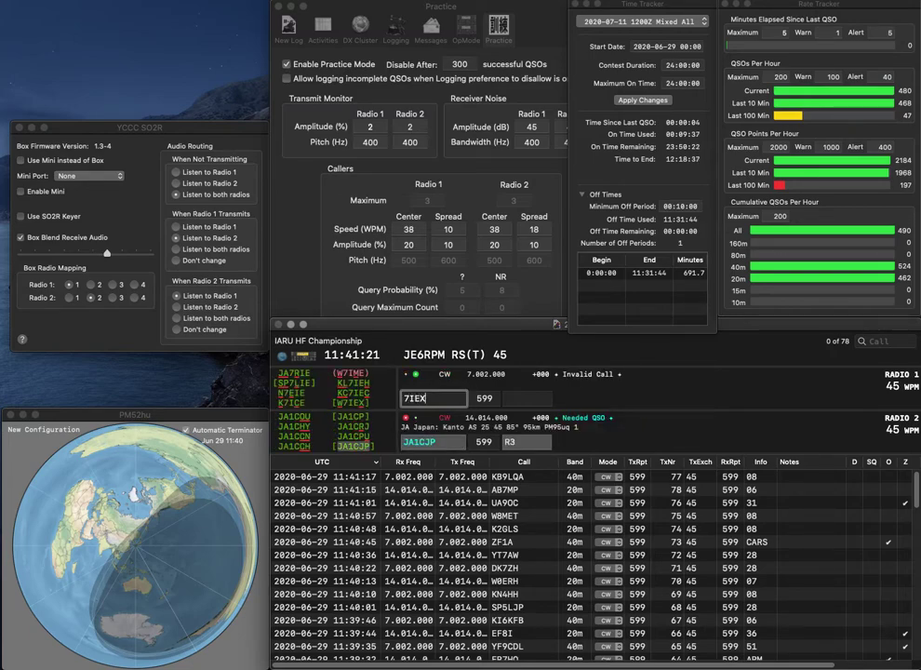
key("Home")
type("W")
key("Return")
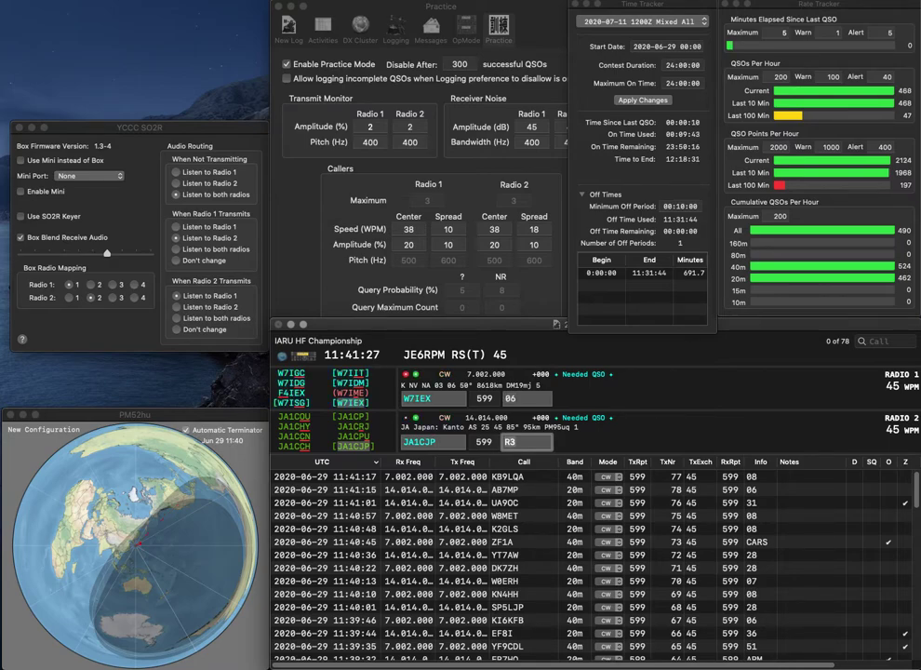
key("Return")
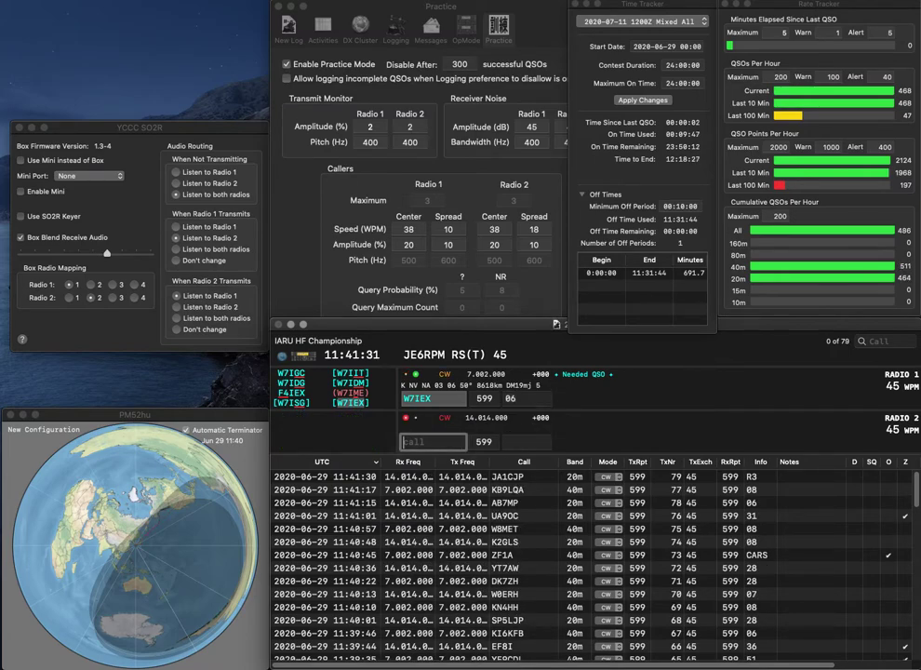
key("Return")
Work N2PTF on Radio 2 and OM6TX on Radio 1, logging them with exchanges 08 and 28.
type("N2")
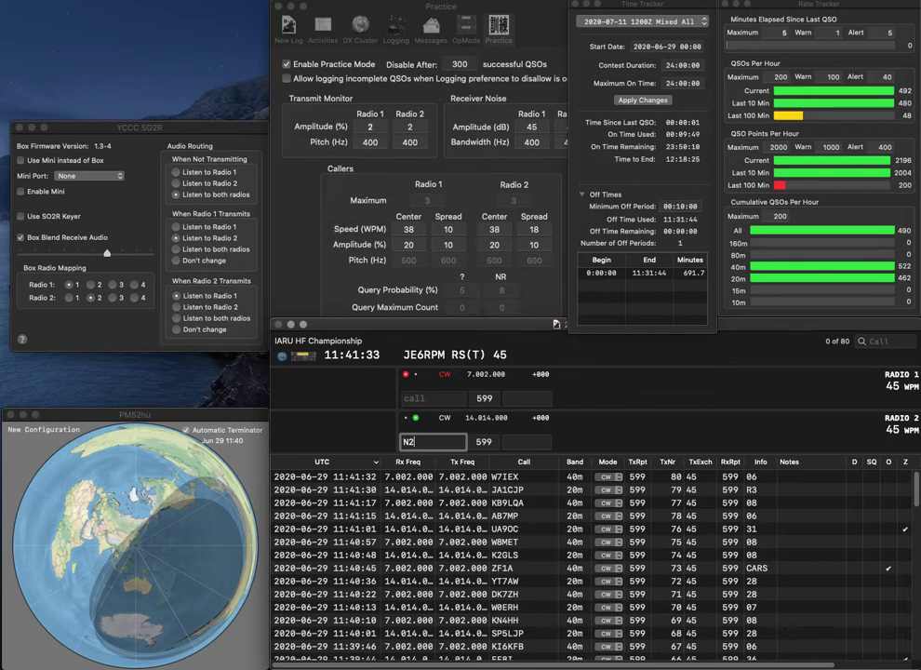
type("PTF")
key("Return")
type("OM6TX")
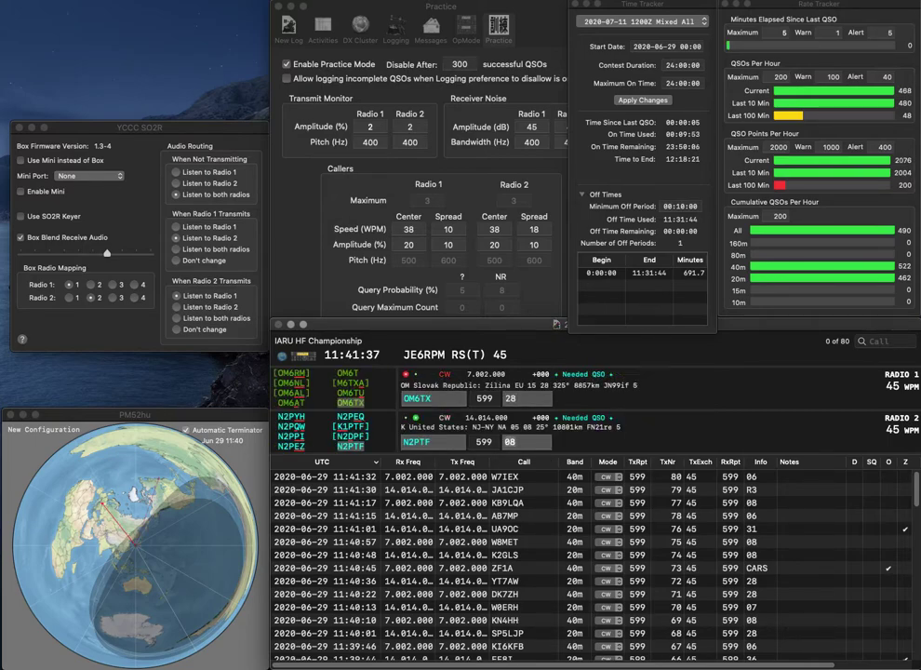
key("Tab")
key("Return")
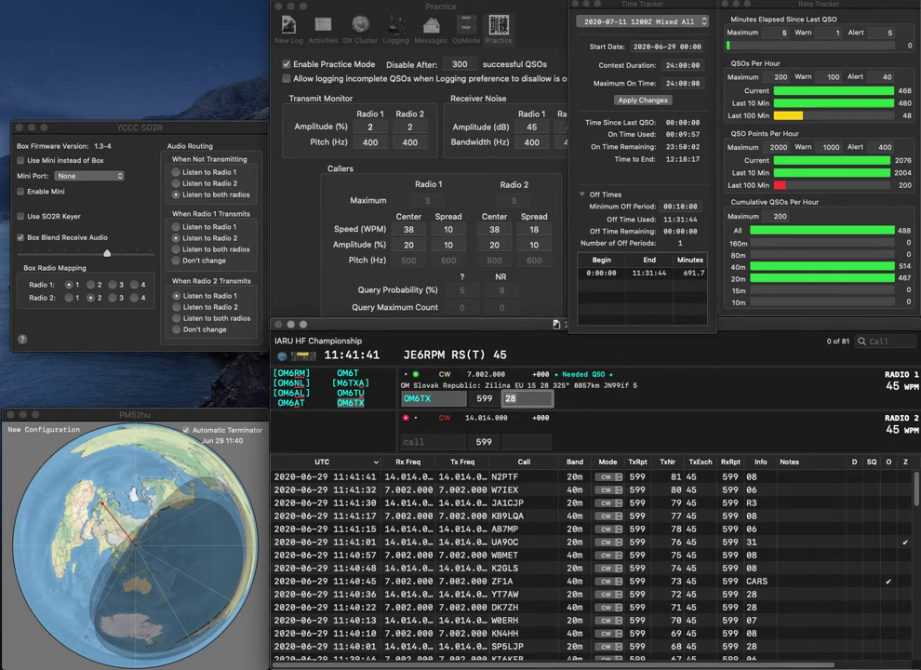
key("Return")
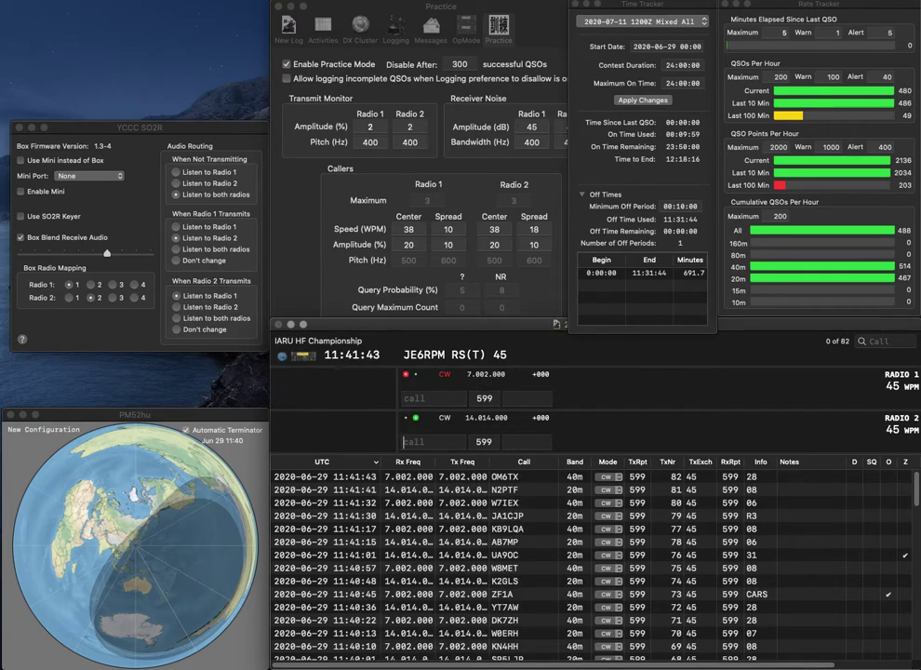
type("WY0Q")
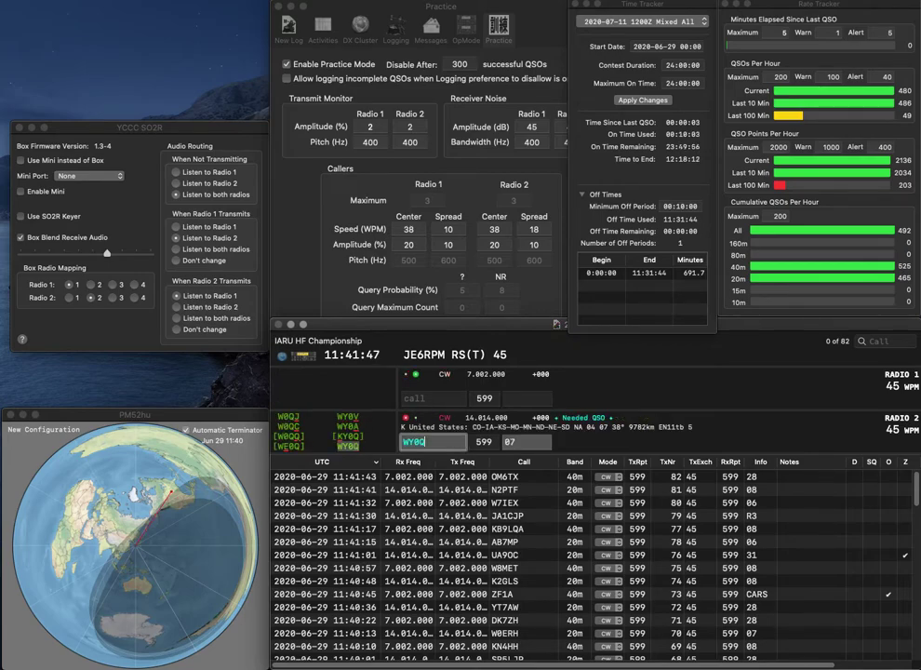
key("Return")
type("OM")
key("Return")
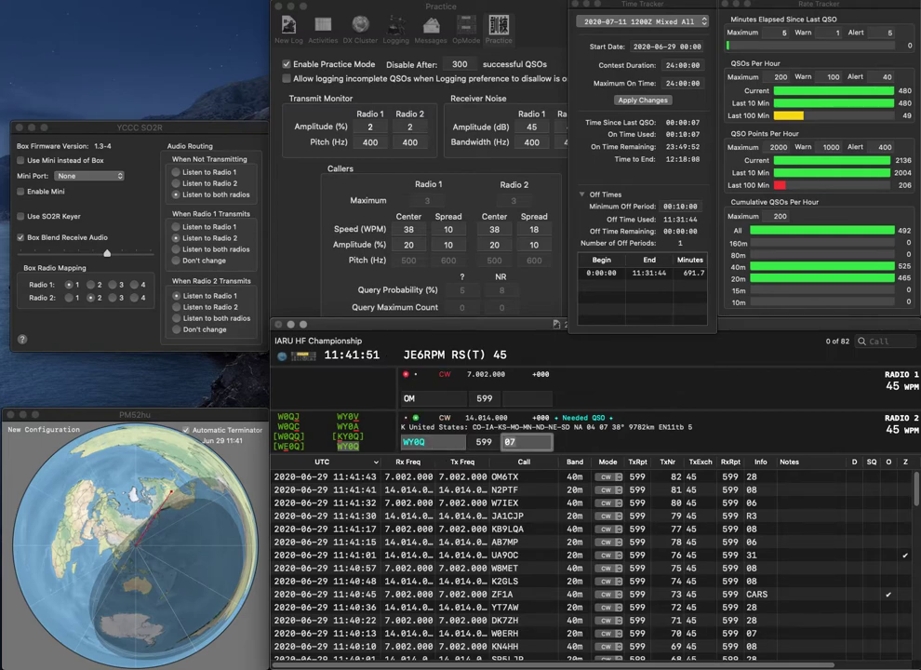
key("Return")
type("LA7")
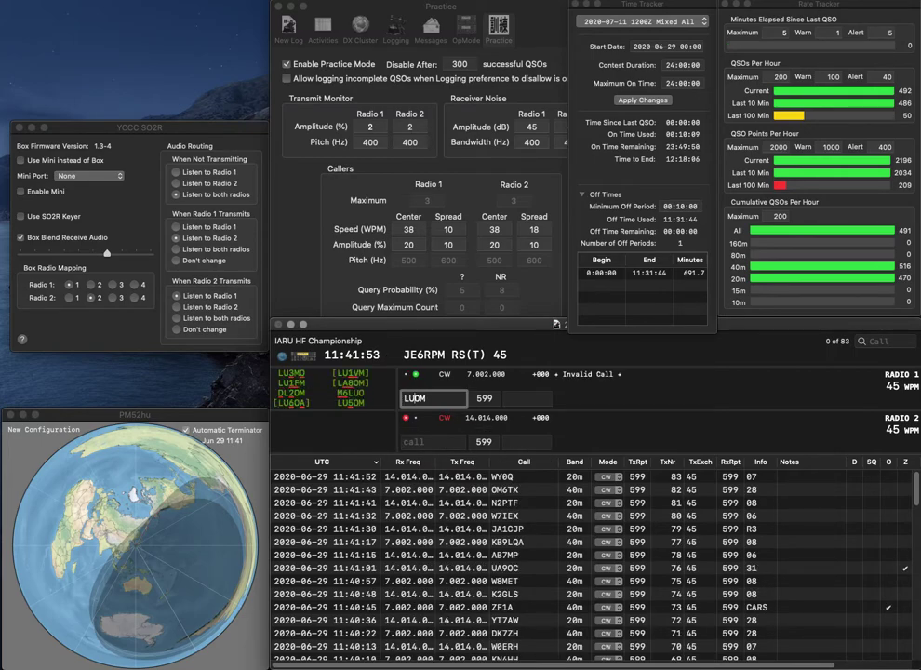
key("Return")
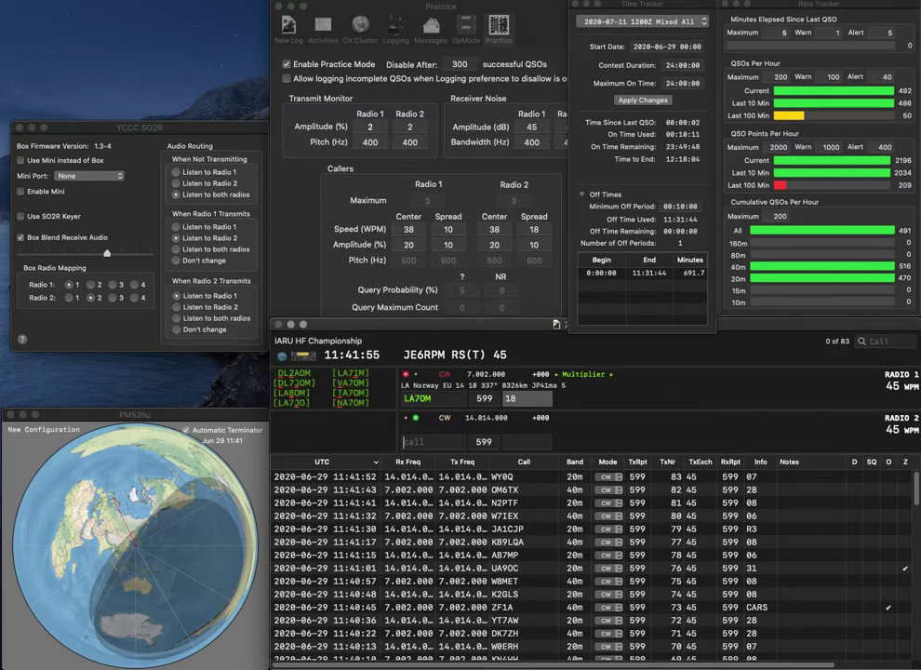
type("OE0HQ")
key("Return")
key("BackSpace")
type("8")
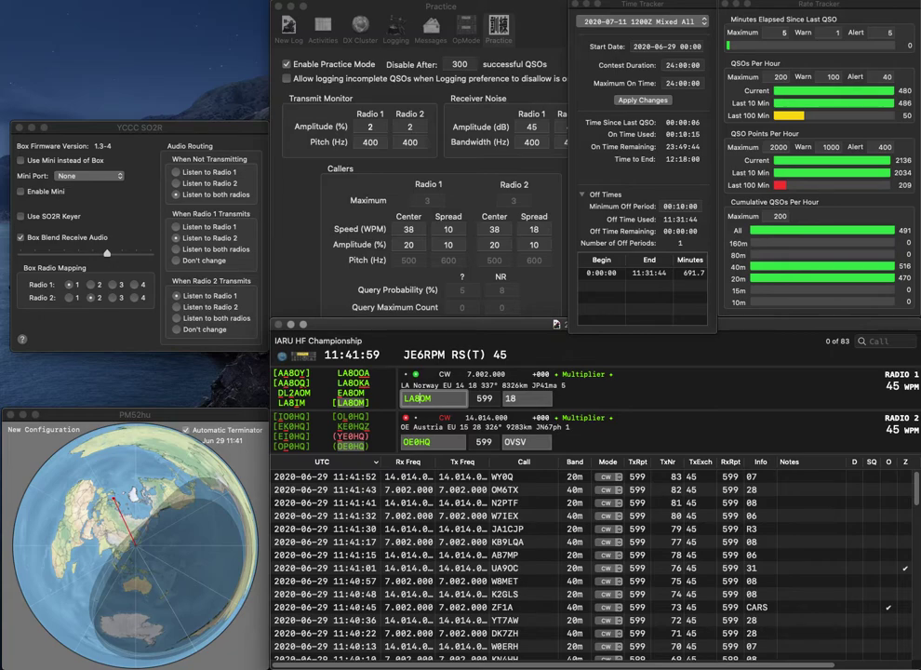
key("Return")
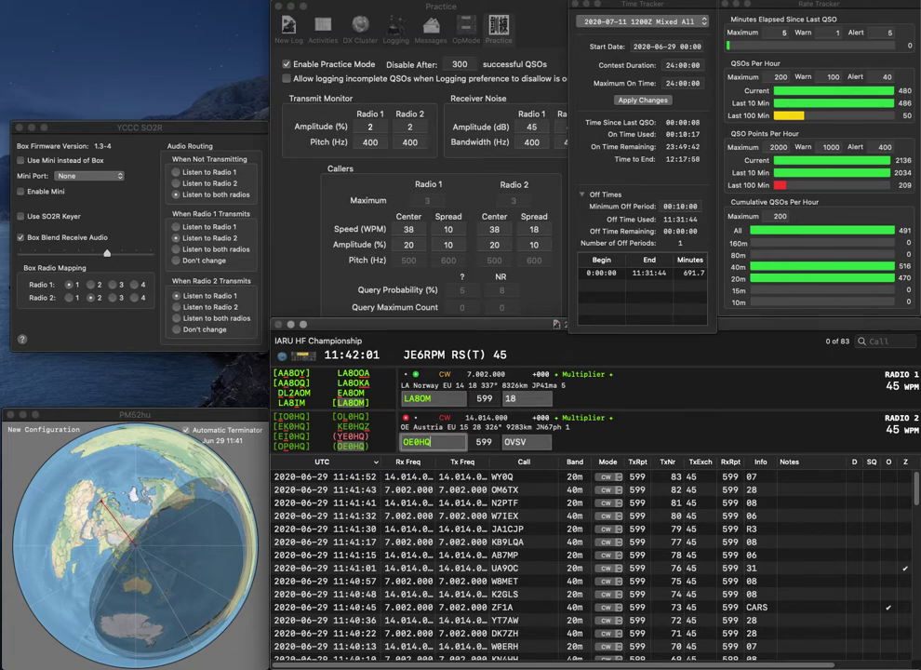
key("Return")
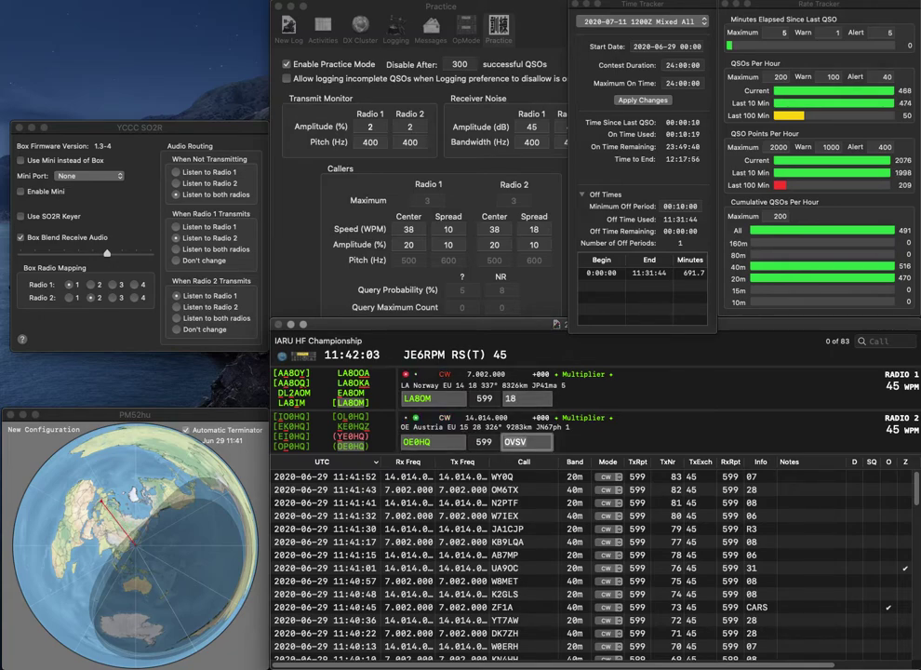
key("Return")
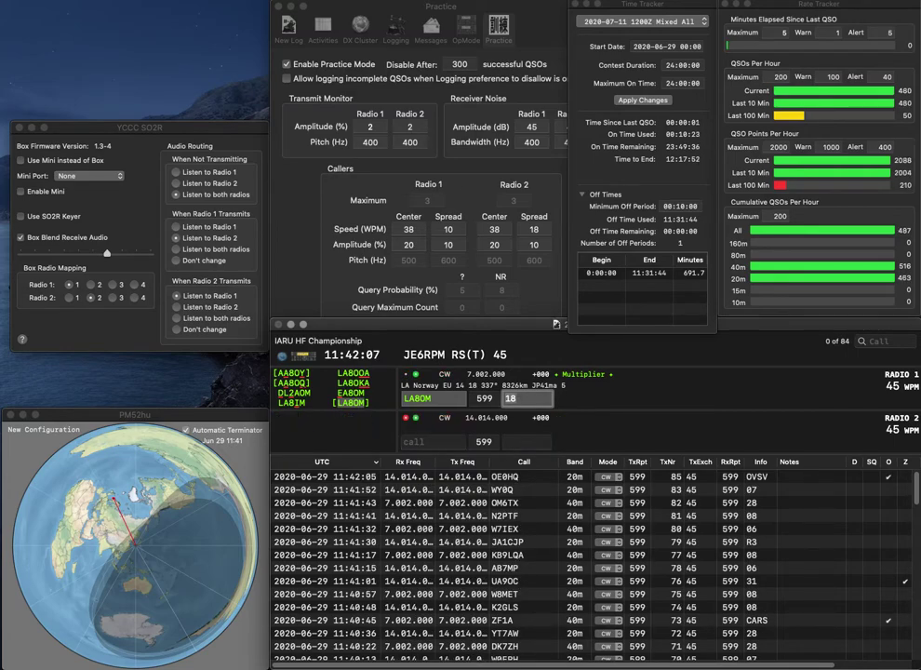
key("Return")
Work IW1BCO on Radio 2 and V31HQ on Radio 1, logging them with exchanges 28 and BARC.
type("IW1")
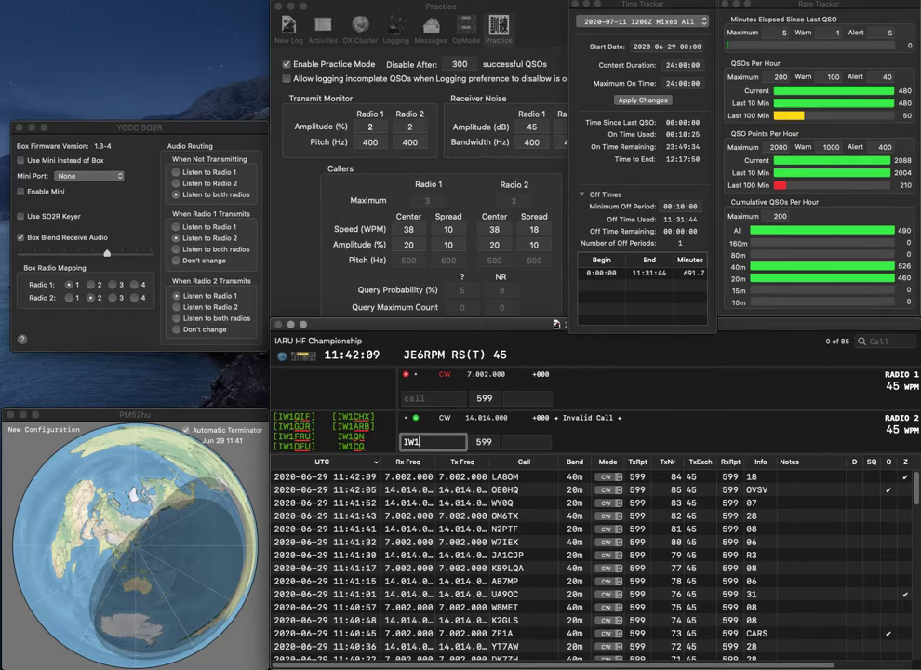
type("BCO")
key("Return")
type("V31HQ")
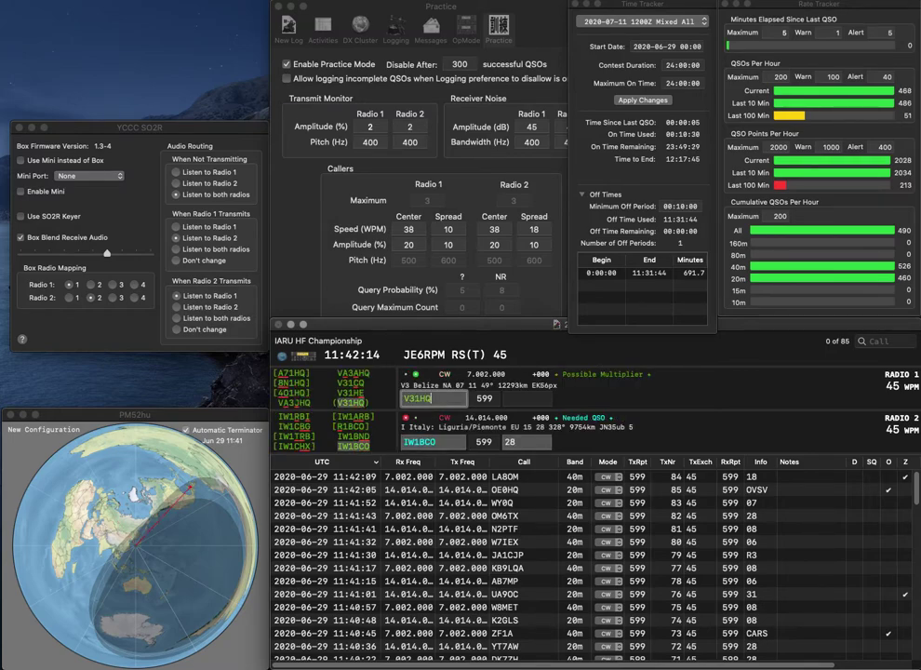
key("Return")
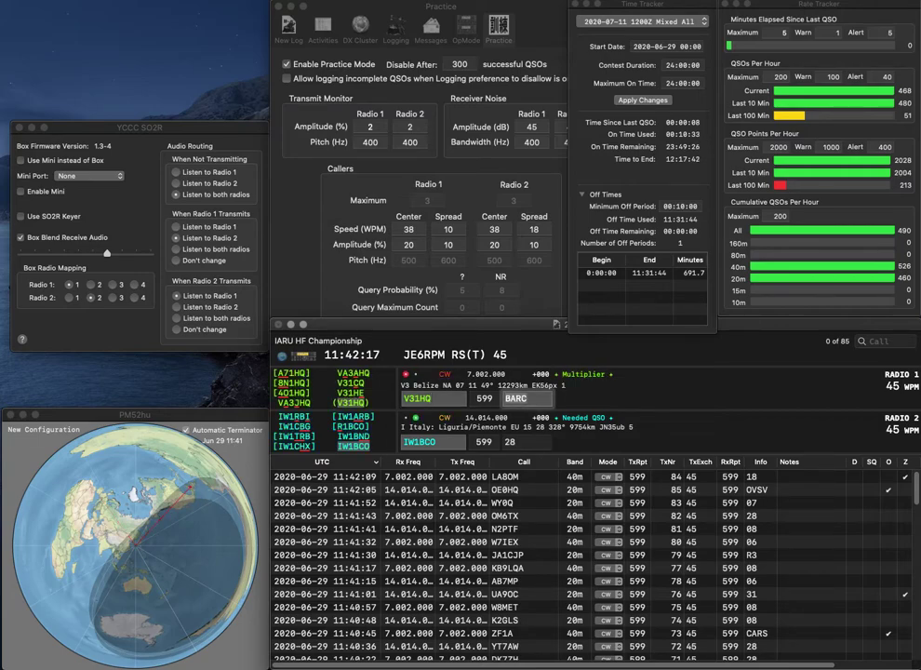
key("Return")
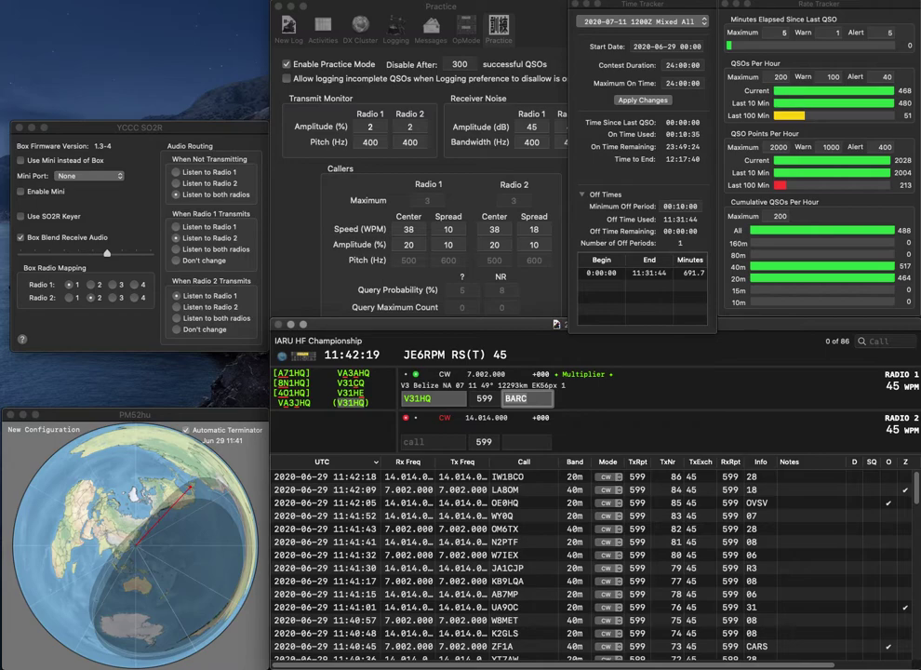
key("Return")
type("LY1DKT")
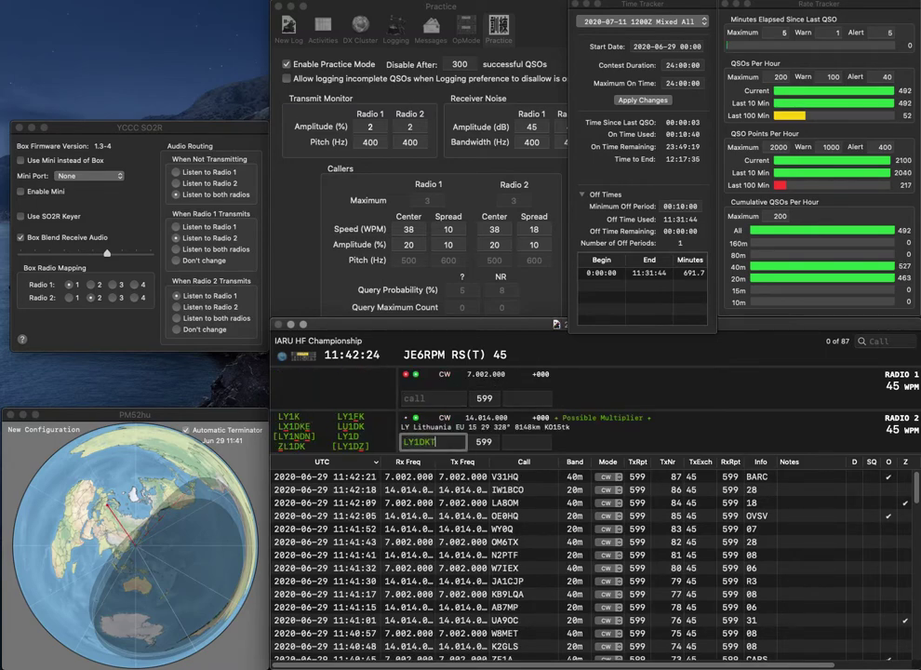
key("Return")
type("3L")
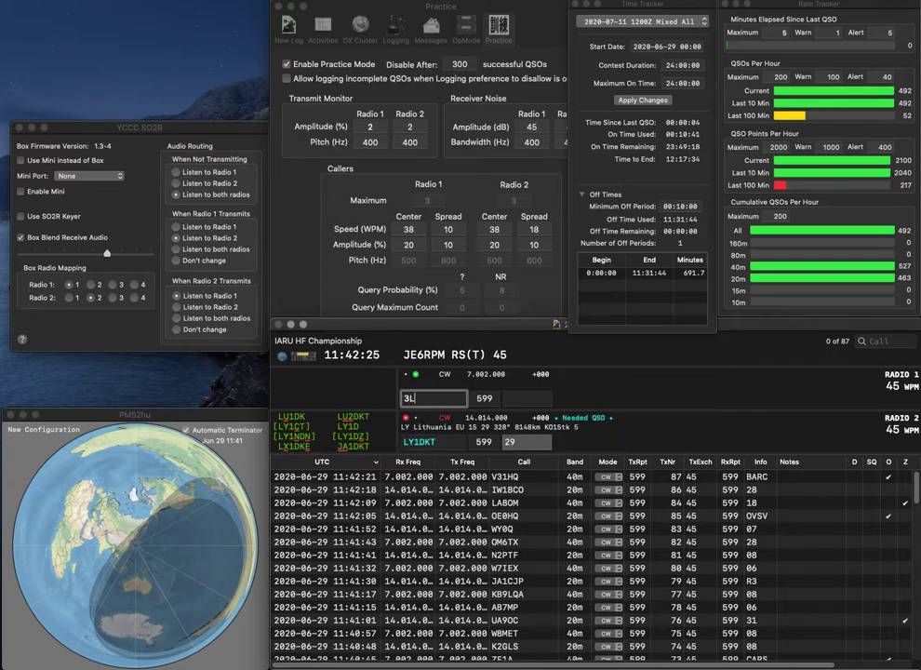
type("AC")
key("Home")
type("VA")
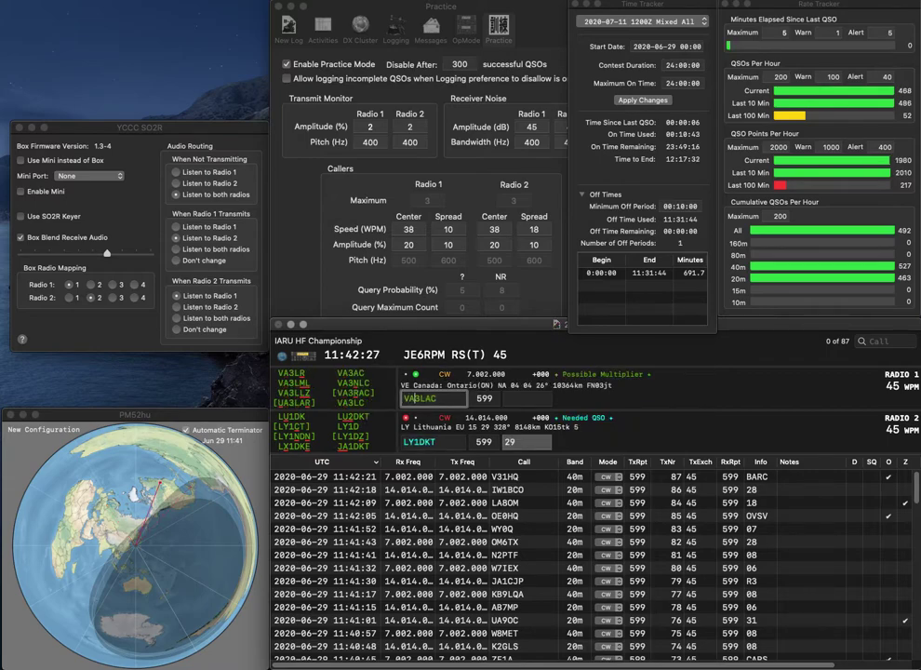
key("Return")
key("Delete")
key("Delete")
type("2B")
key("Return")
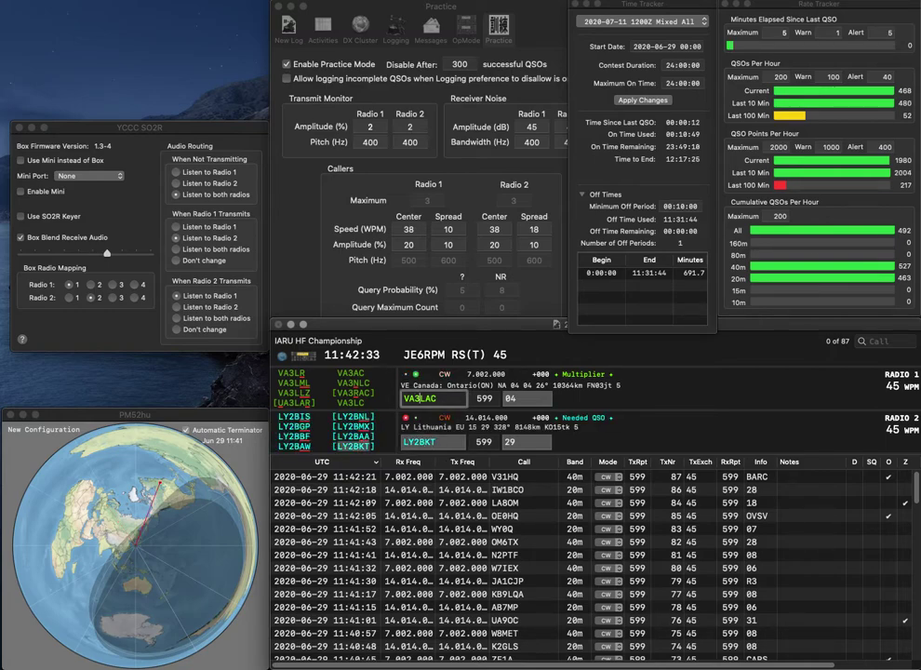
Correct the Radio 1 call to VA3RAC, and log LY2BKT with exchange 29 and VA3RAC with exchange RAC.
key("Delete")
type("R")
key("Return")
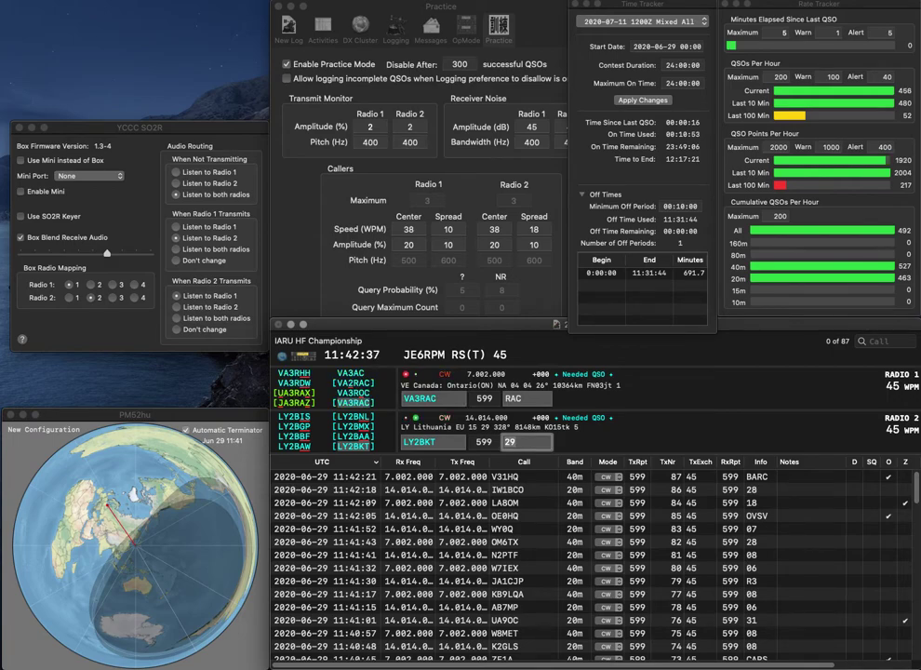
key("Return")
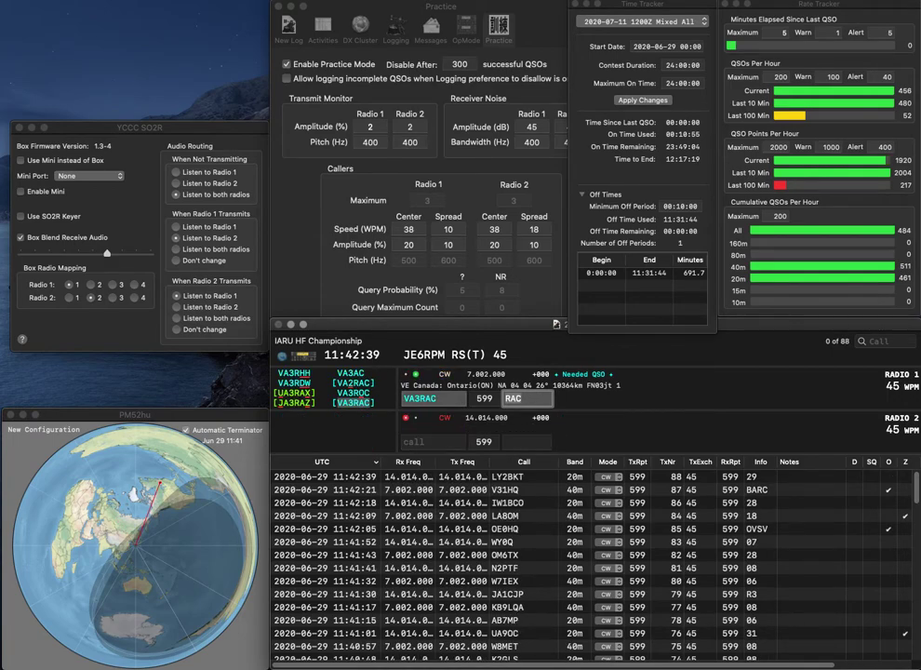
key("Return")
type("E2H")
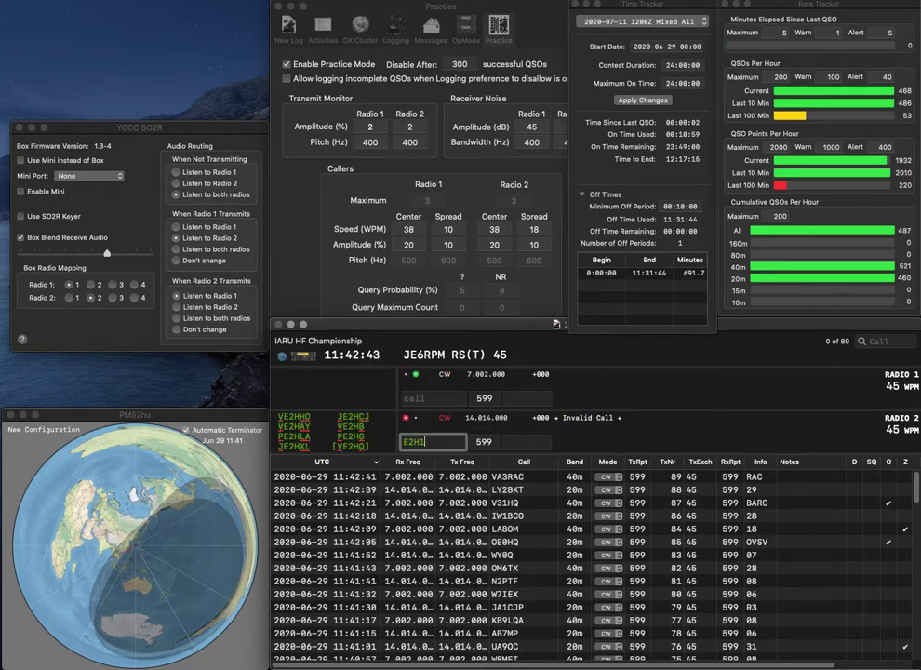
type("Q")
key("Return")
type("DL")
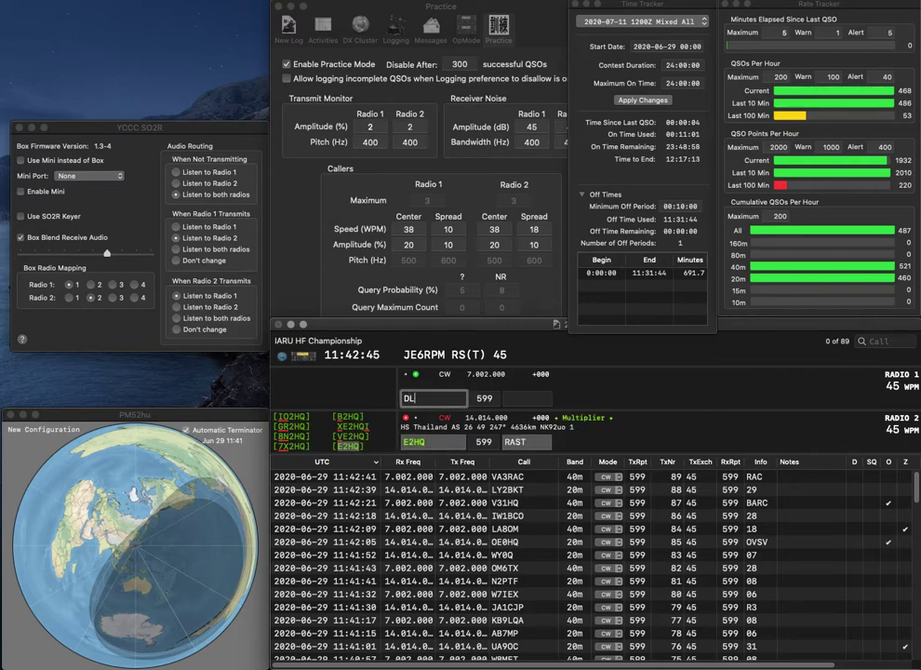
type("6UD")
key("Return")
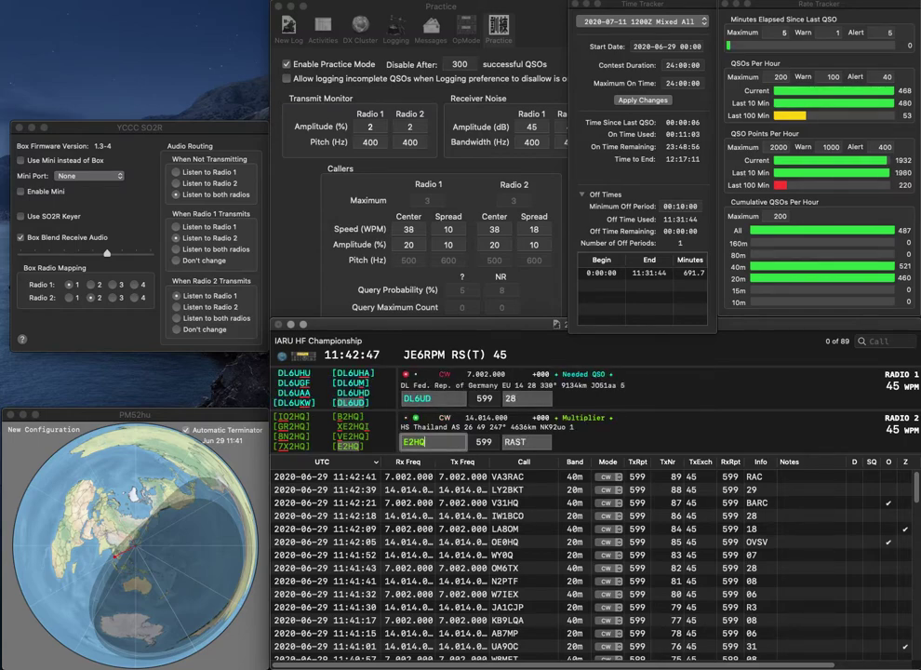
key("Return")
key("space")
key("space")
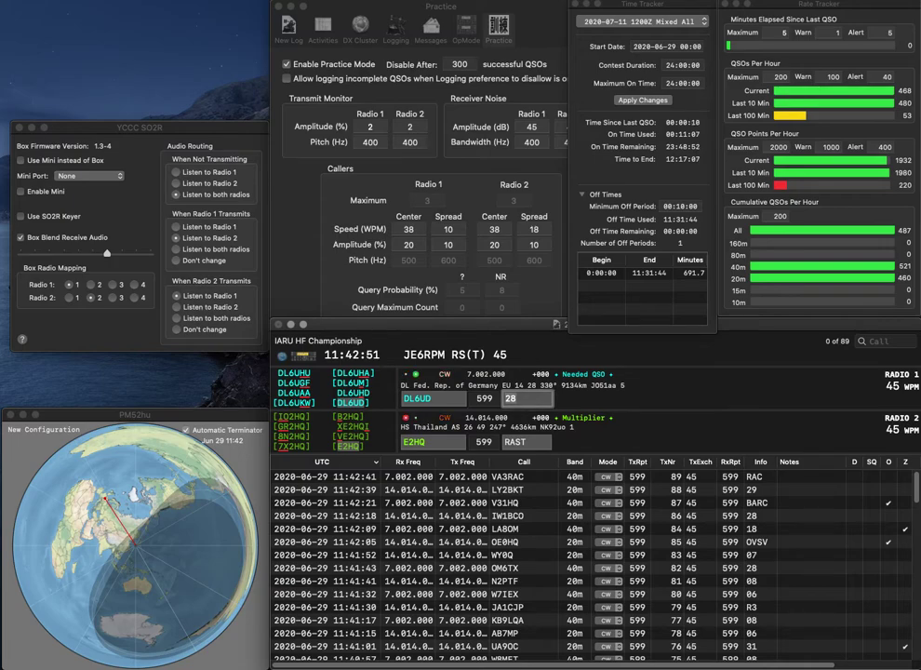
key("Return")
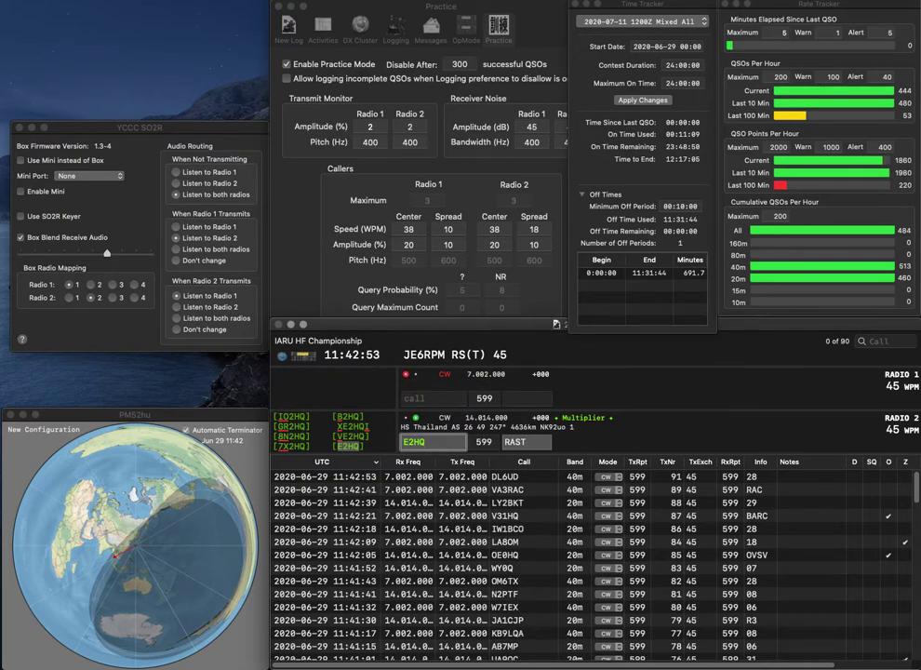
key("Tab")
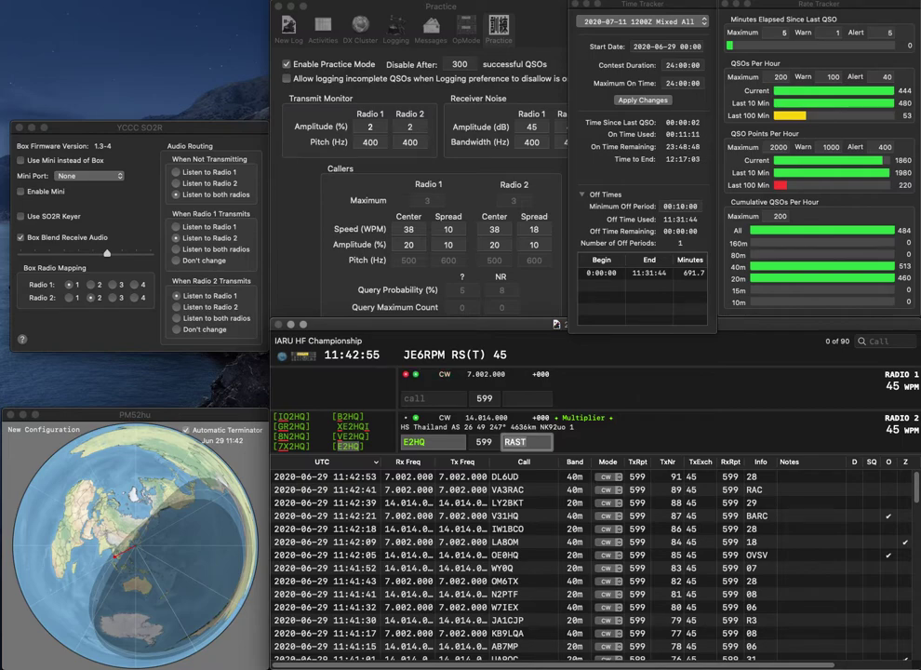
key("Return")
type("R4")
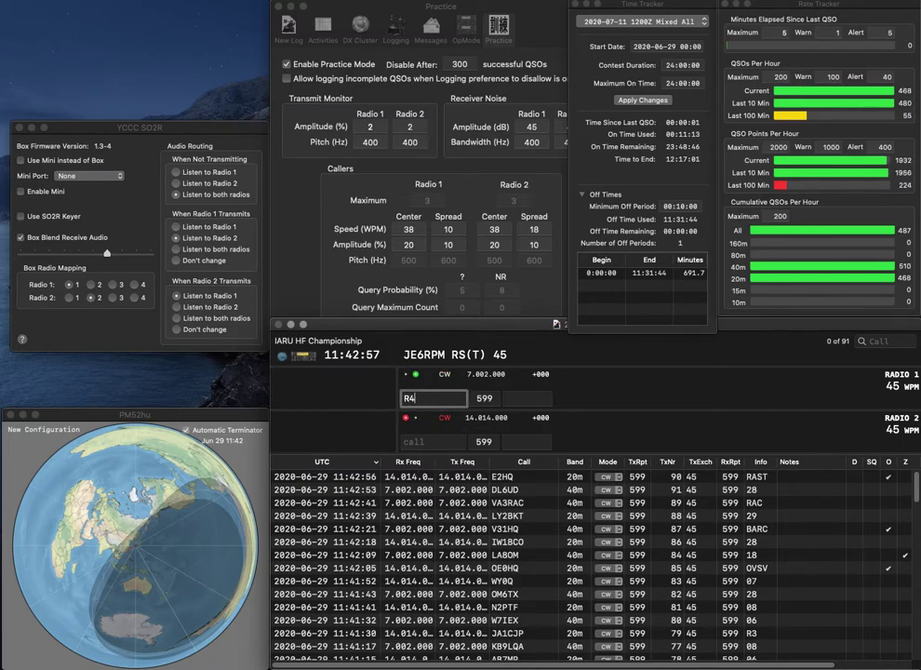
type("AE")
key("Return")
type("K1BUK")
key("Return")
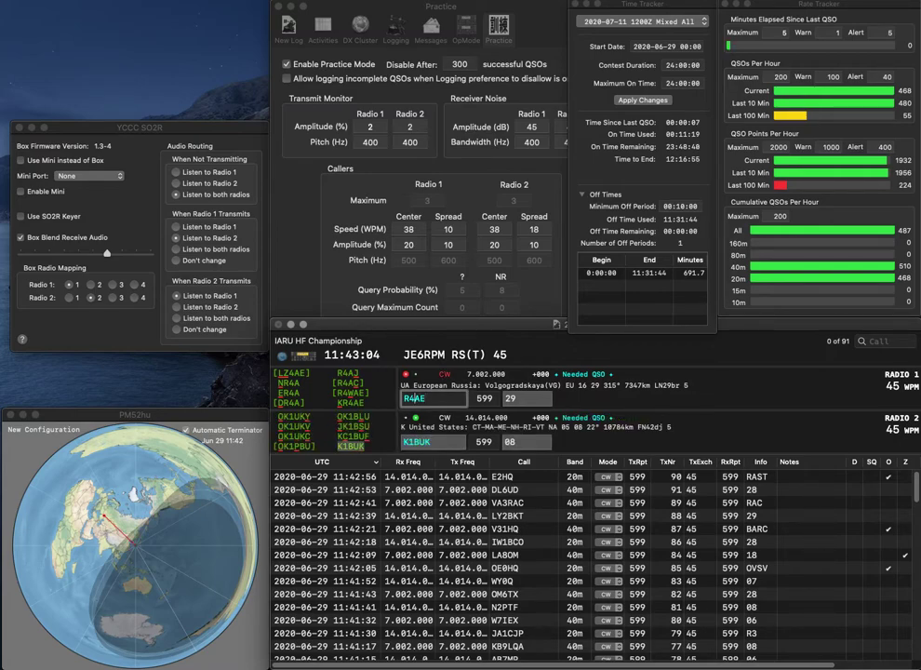
Correct the Radio 1 call to R4WAE, and log K1BUK with exchange 08 and R4WAE with exchange 30.
key("Left")
key("Left")
type("W")
key("Return")
key("Tab")
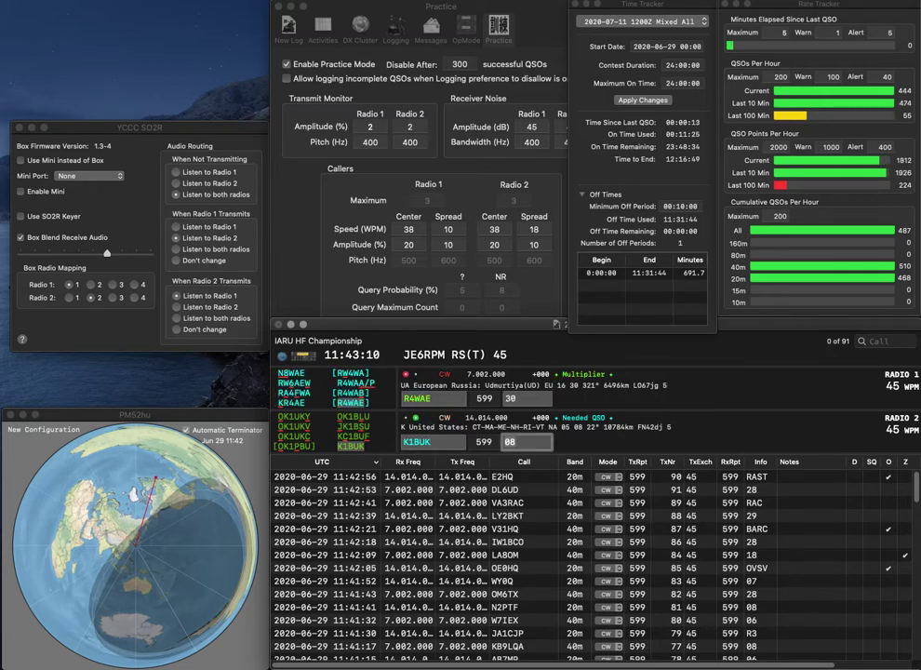
key("Return")
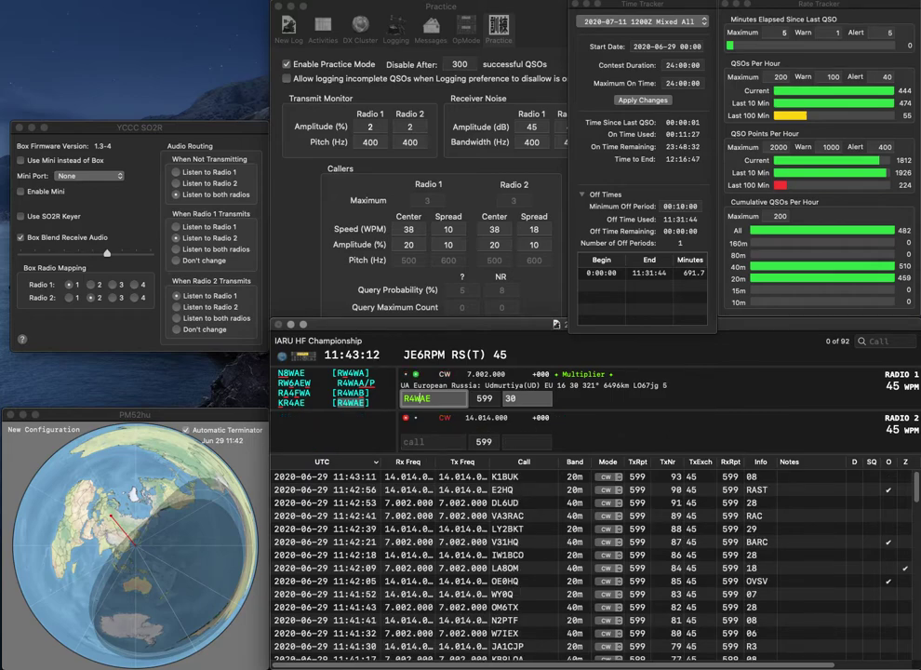
key("Tab")
key("Return")
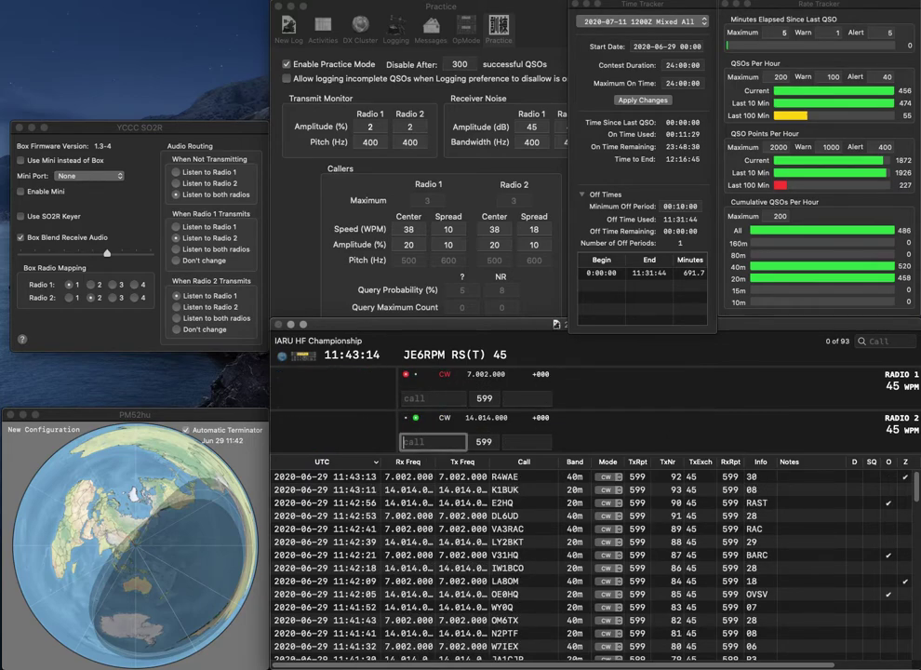
Answer 4Z5AD on Radio 2 and enter YT0HQ as the caller on Radio 1.
type("Z5AD")
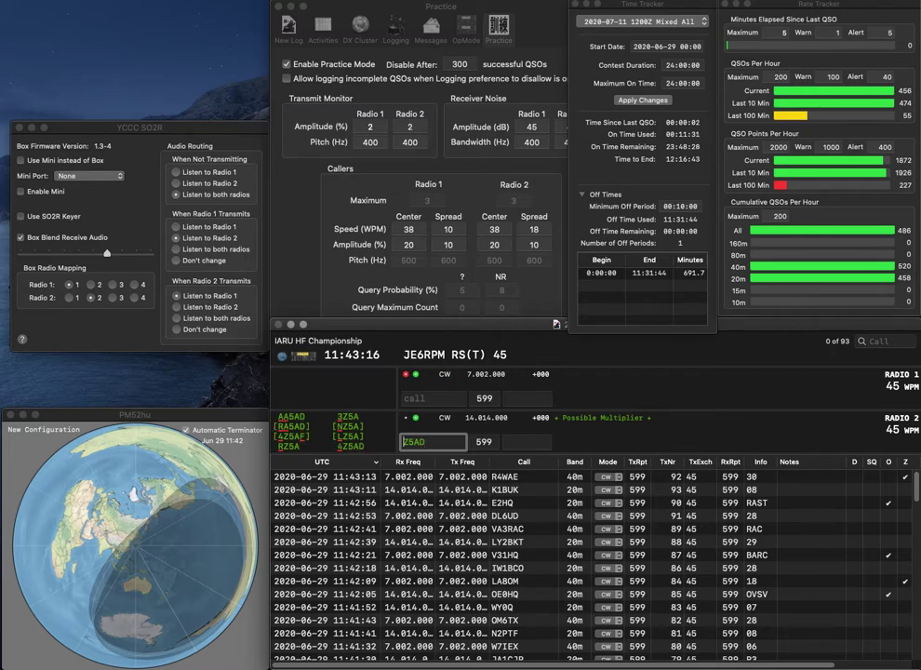
key("Home")
type("4")
key("Return")
type("T0HQ")
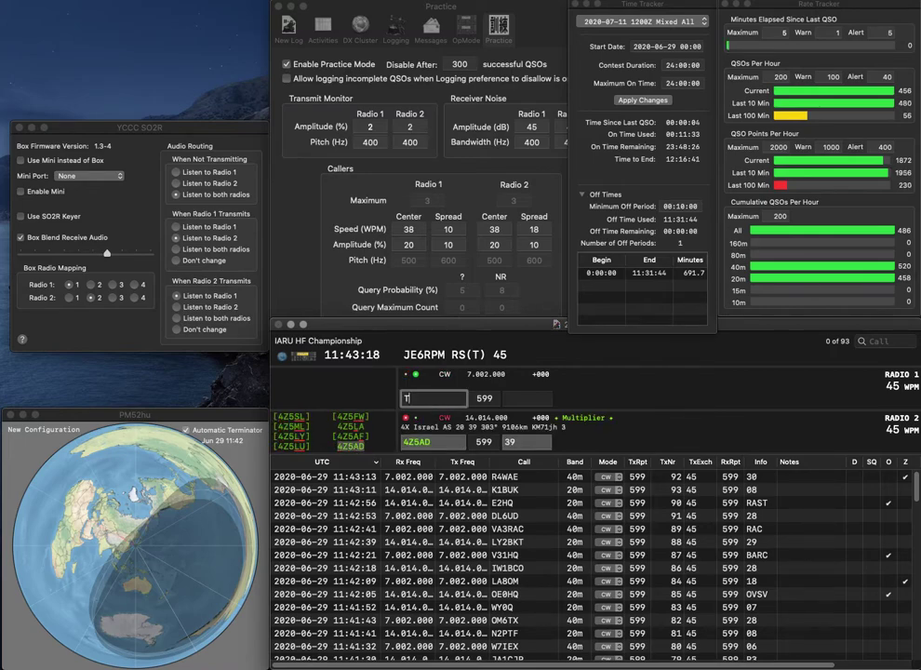
key("Home")
key("Home")
type("Y")
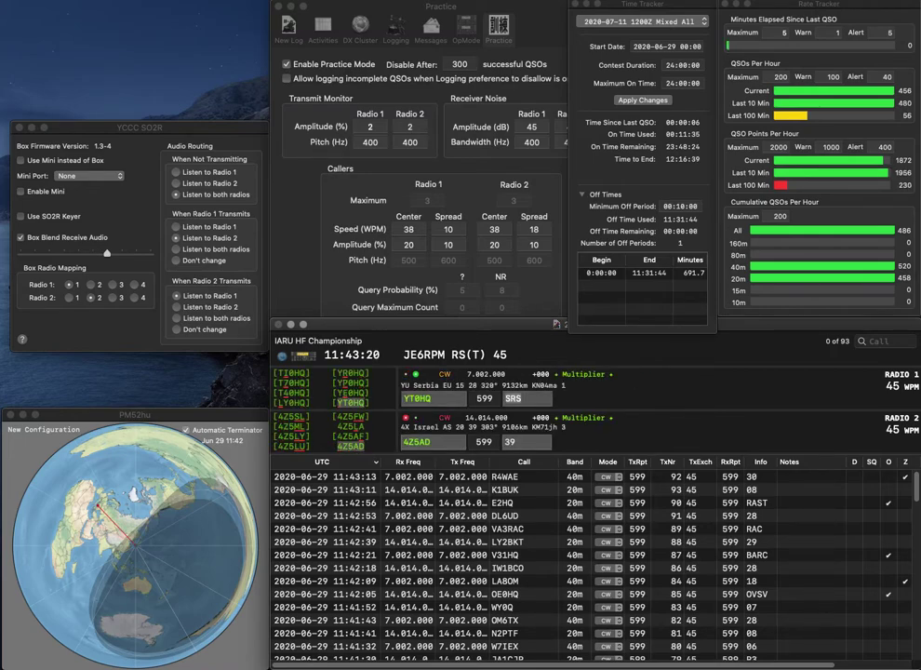
Finish both contacts, logging 4Z5AD with exchange 39 and YT0HQ with exchange SRS.
key("Return")
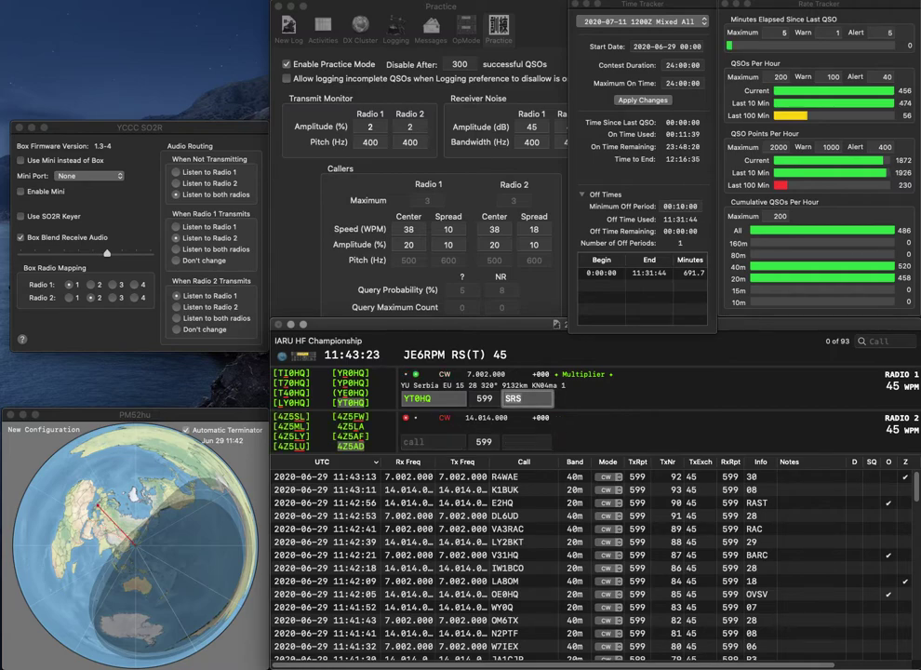
key("Return")
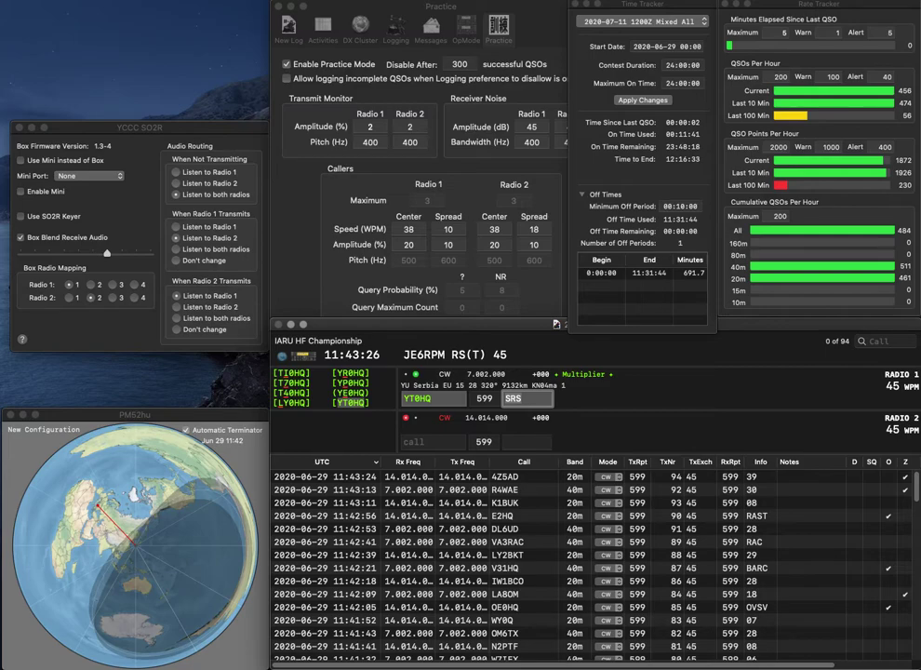
key("Return")
Answer the Radio 2 caller with the partial call UAQH and answer VP2V on Radio 1.
type("U")
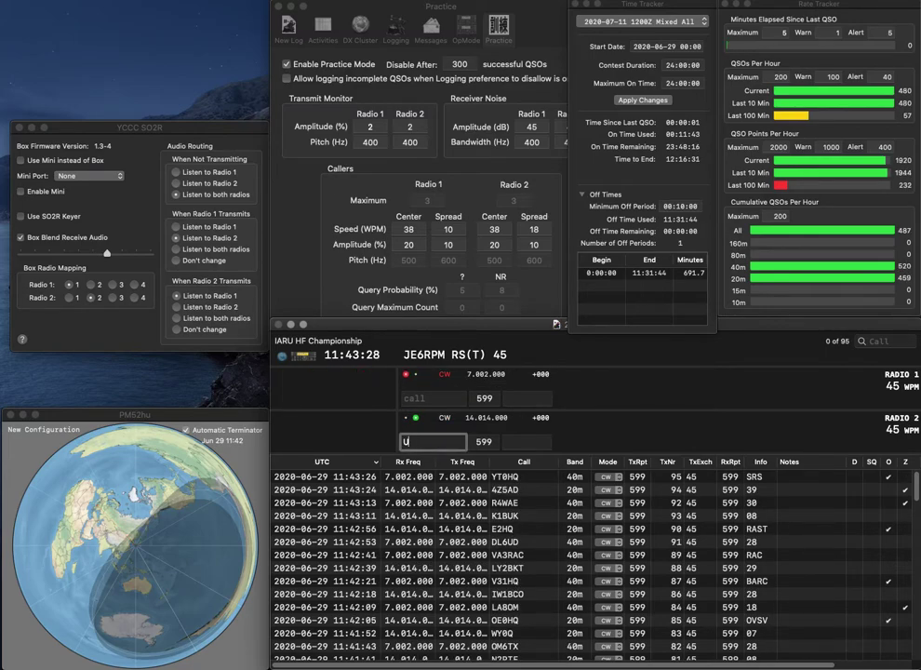
type("AQH")
key("Return")
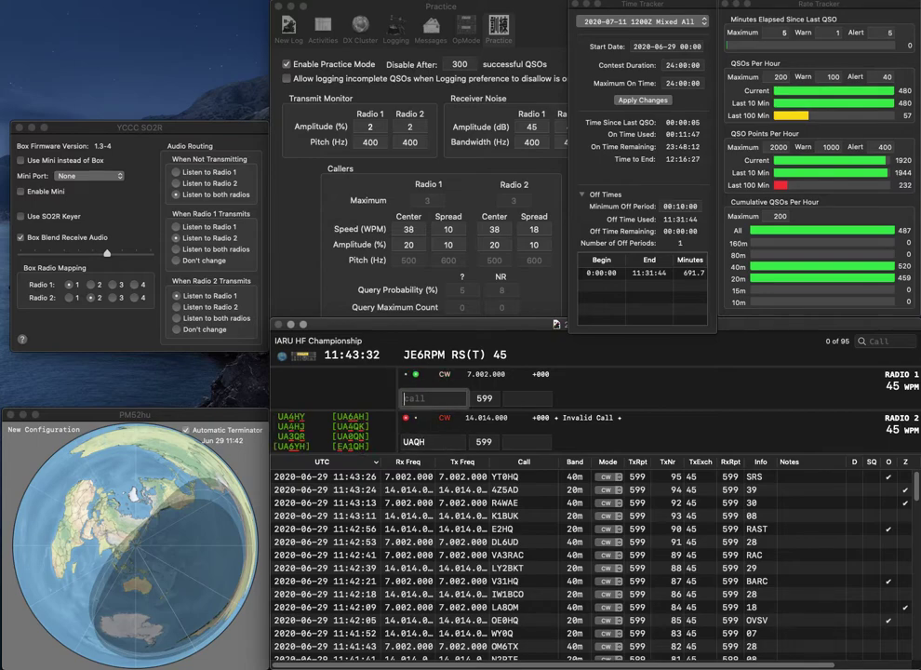
type("VP2V")
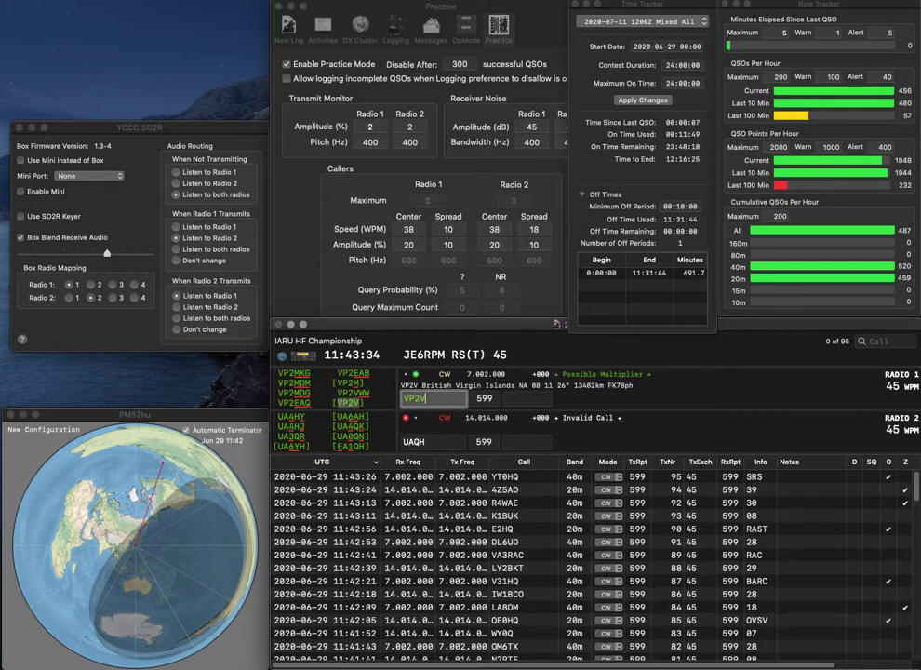
key("backslash")
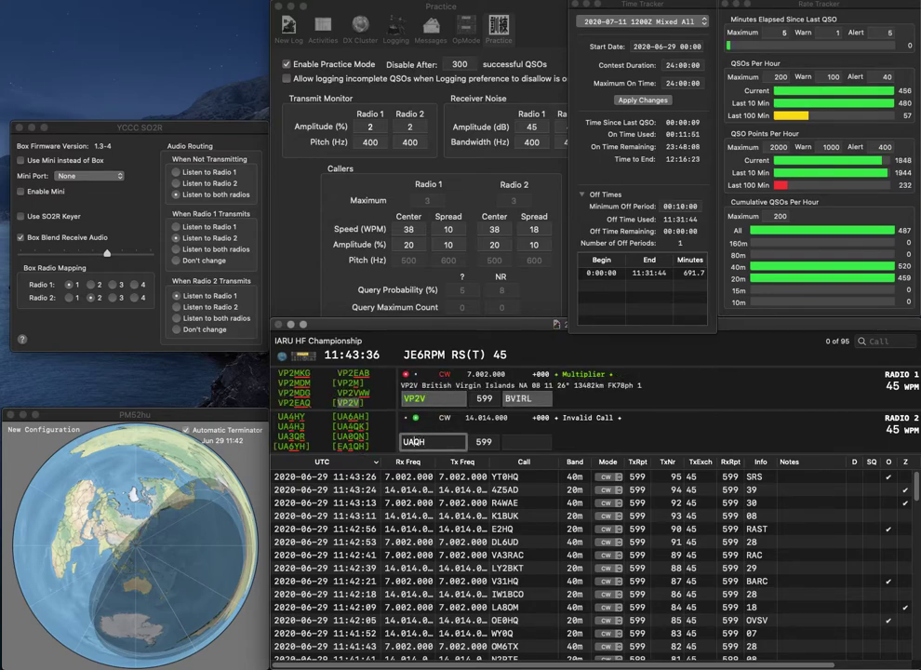
key("BackSpace")
type("R6")
key("Right")
key("Right")
key("BackSpace")
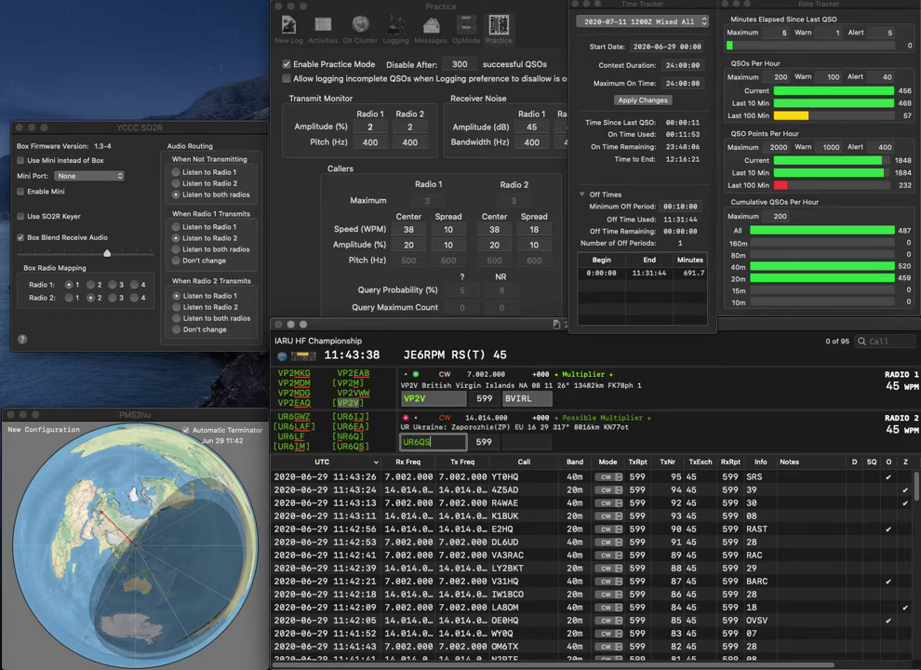
type("S")
key("Return")
key("space")
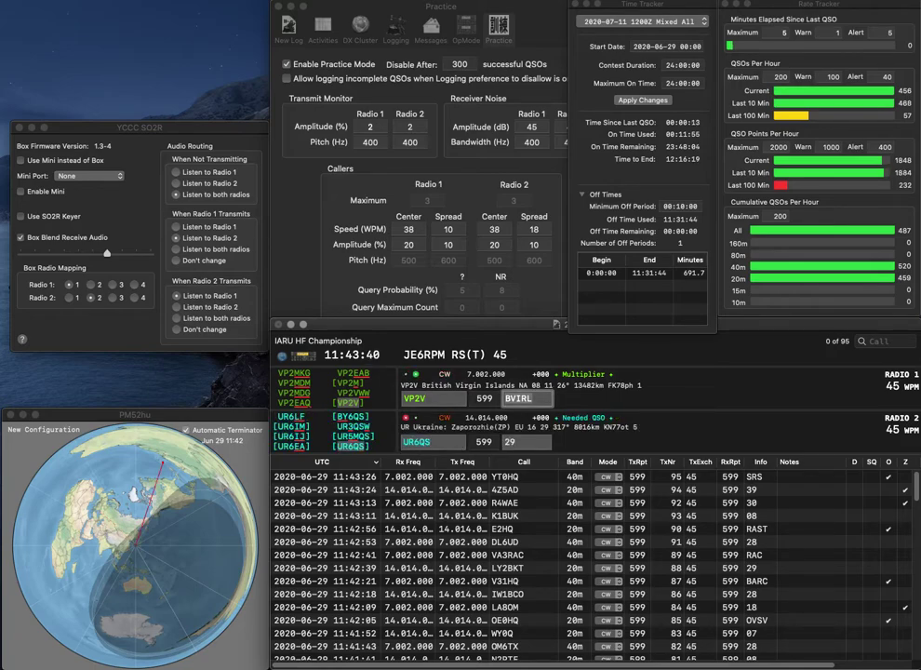
key("Return")
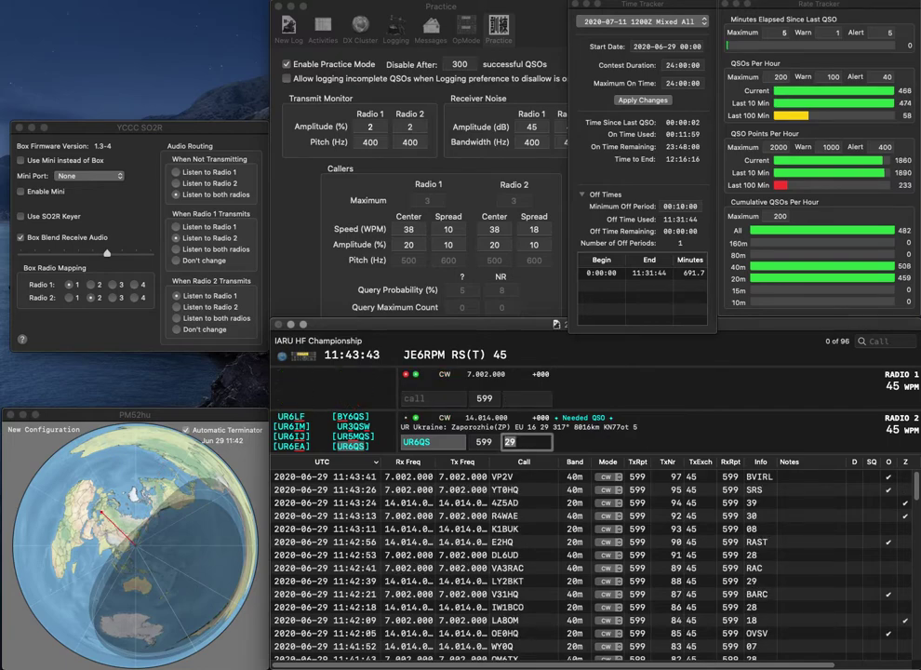
key("Return")
type("W7TRG")
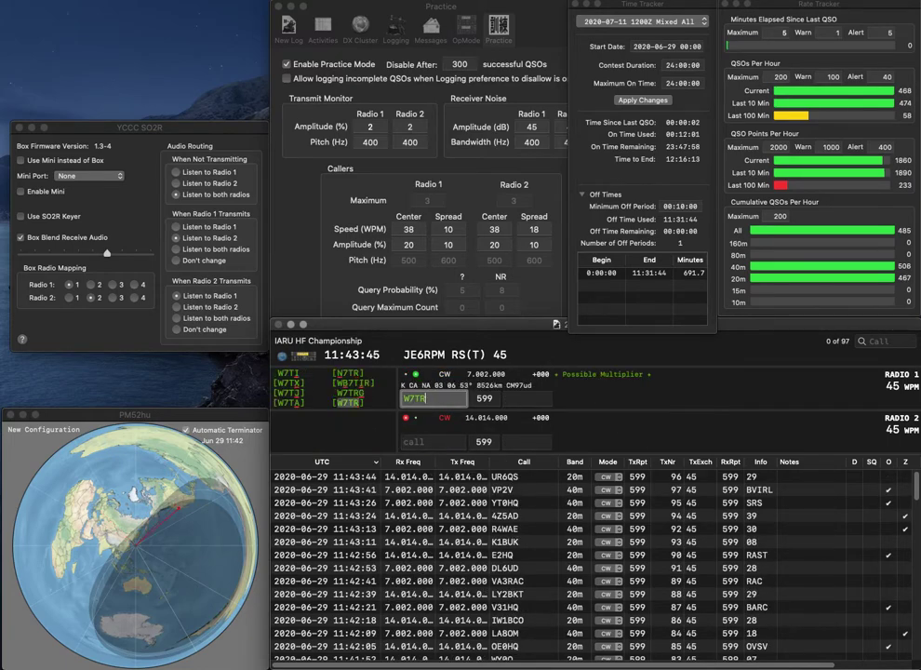
key("Return")
type("AM70D")
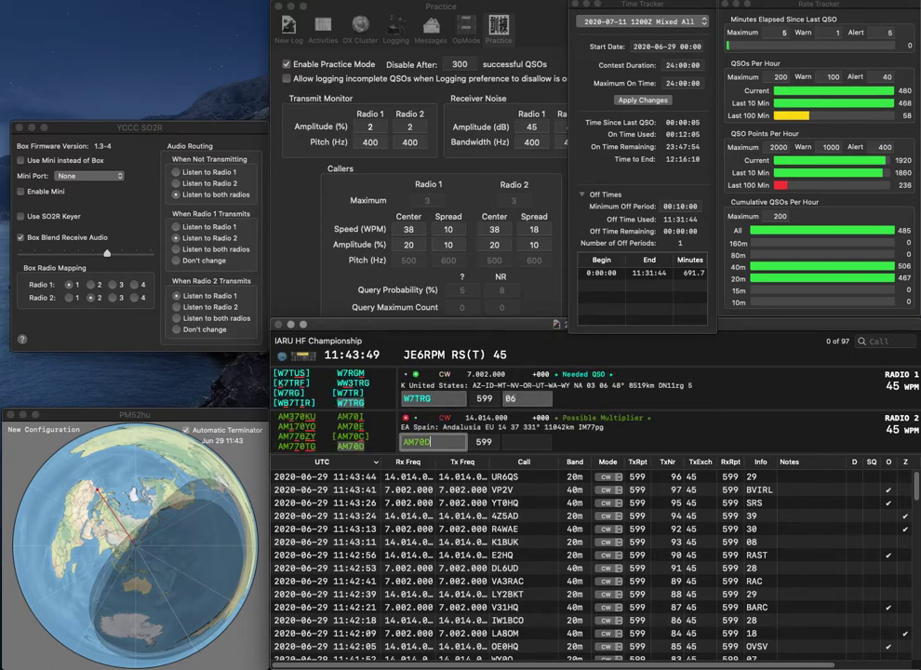
key("Return")
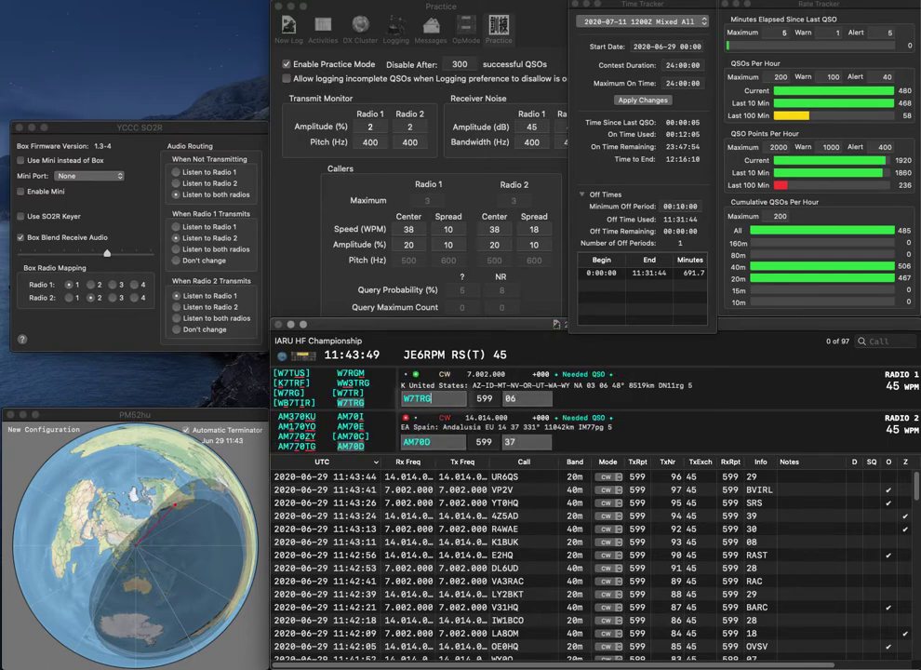
key("Return")
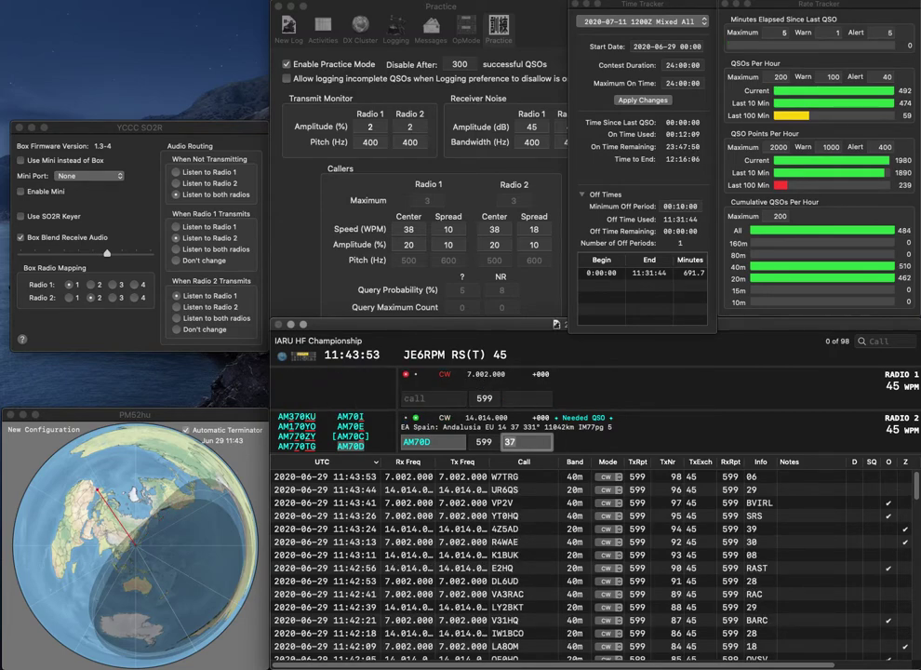
key("Return")
type("UY5YB")
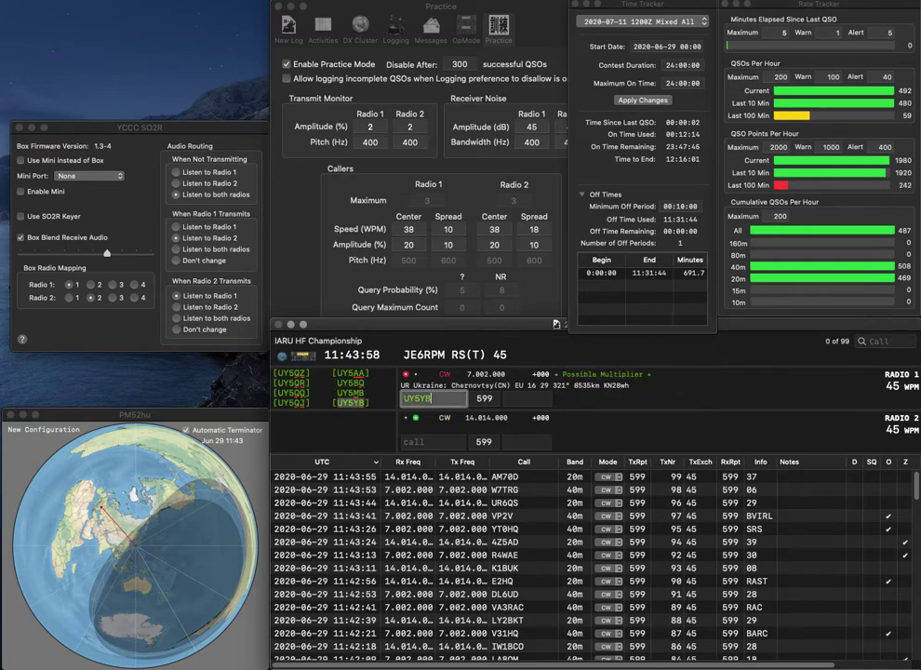
key("Return")
type("XX")
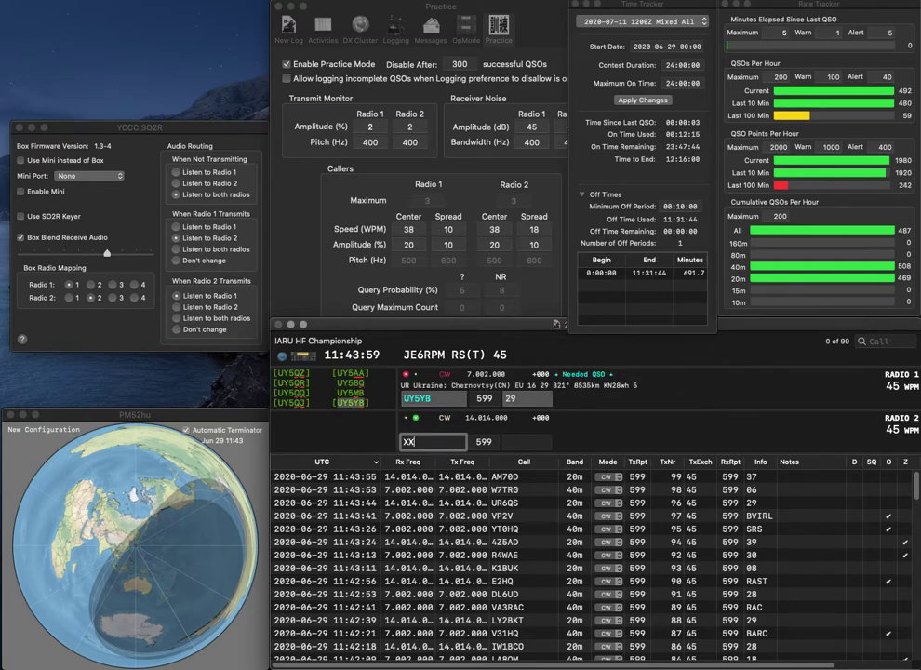
type("9A")
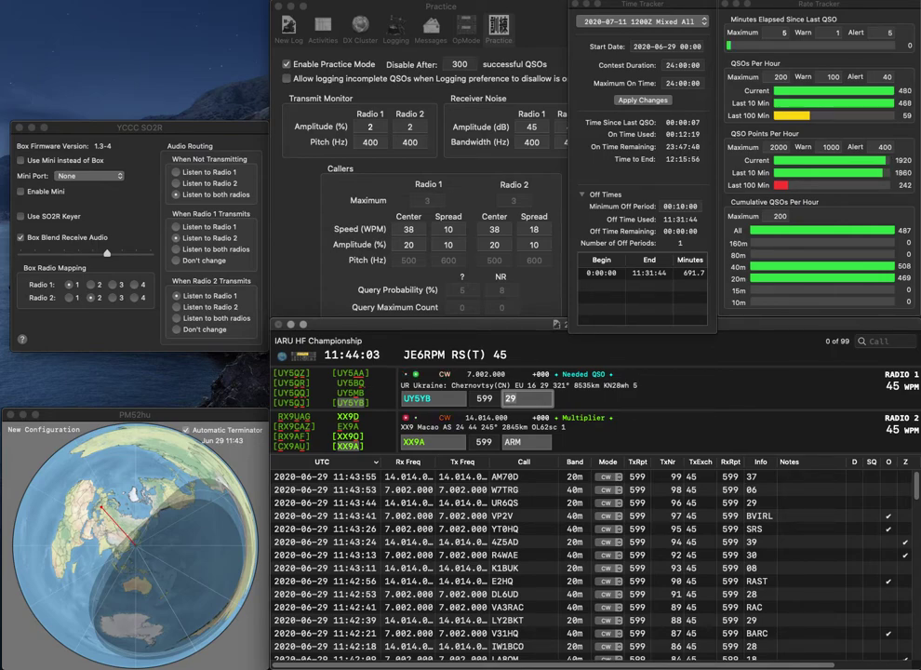
key("Return")
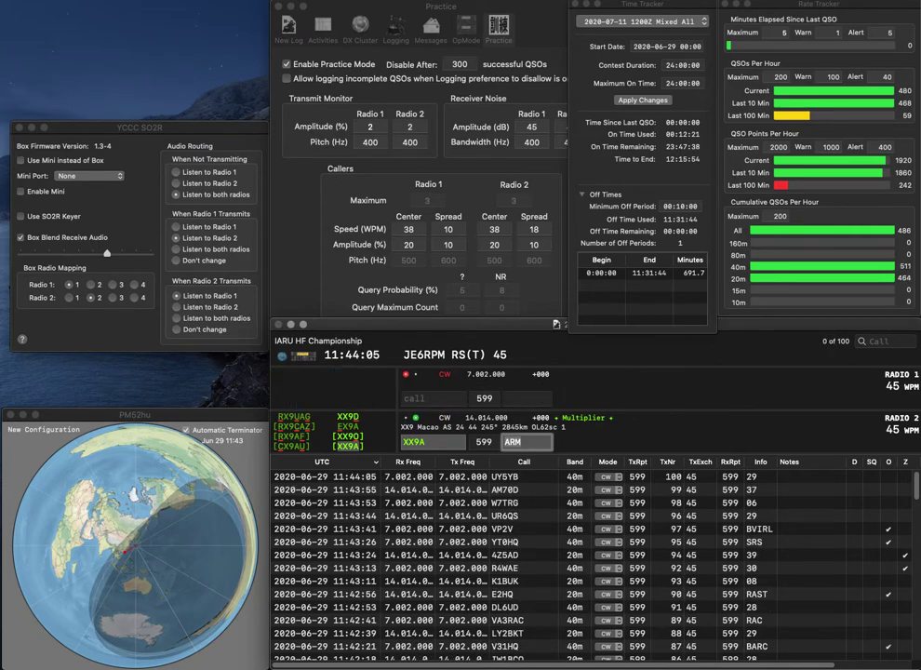
key("Return")
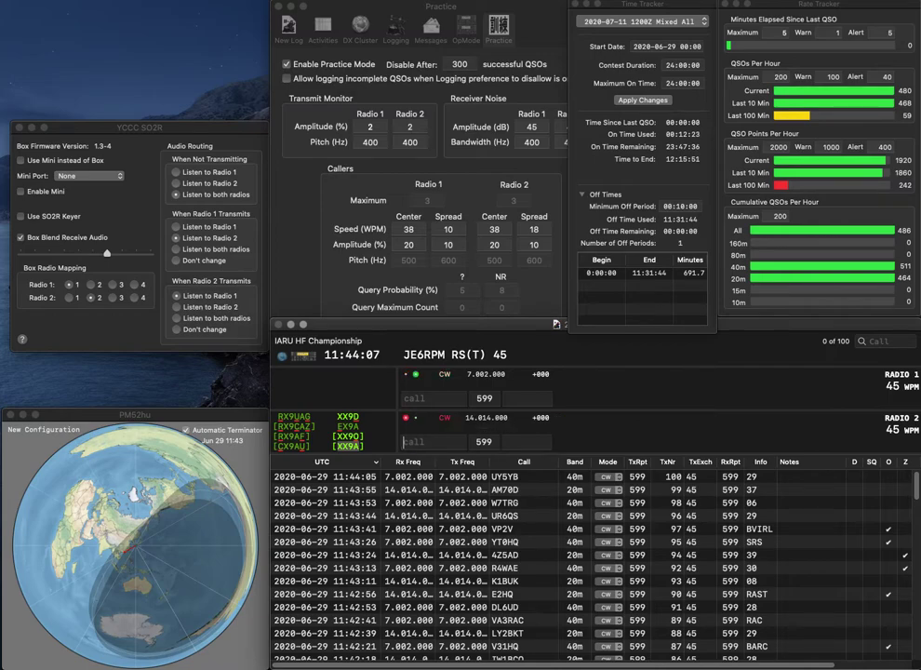
type("YO")
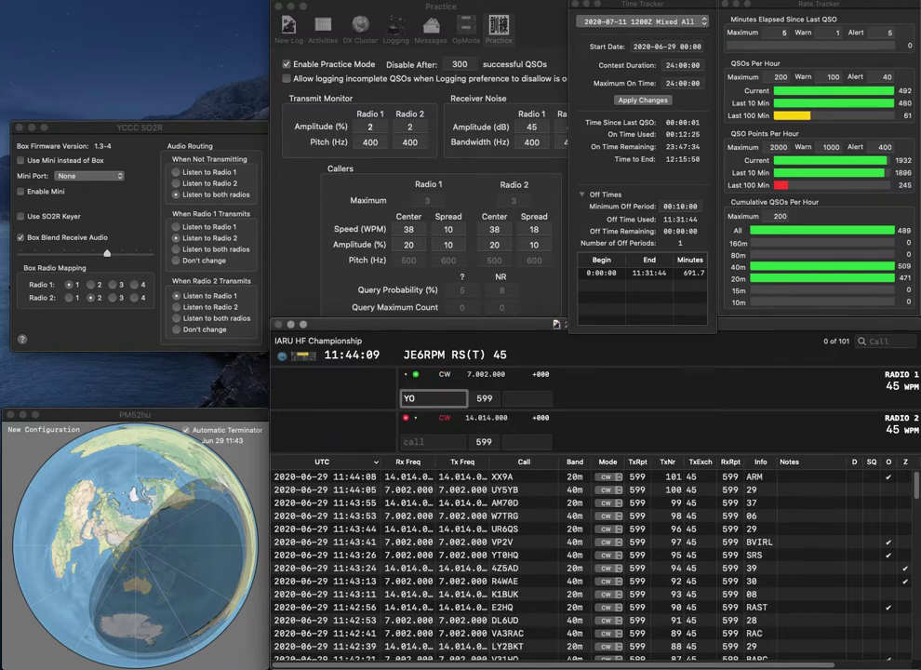
type("8R")
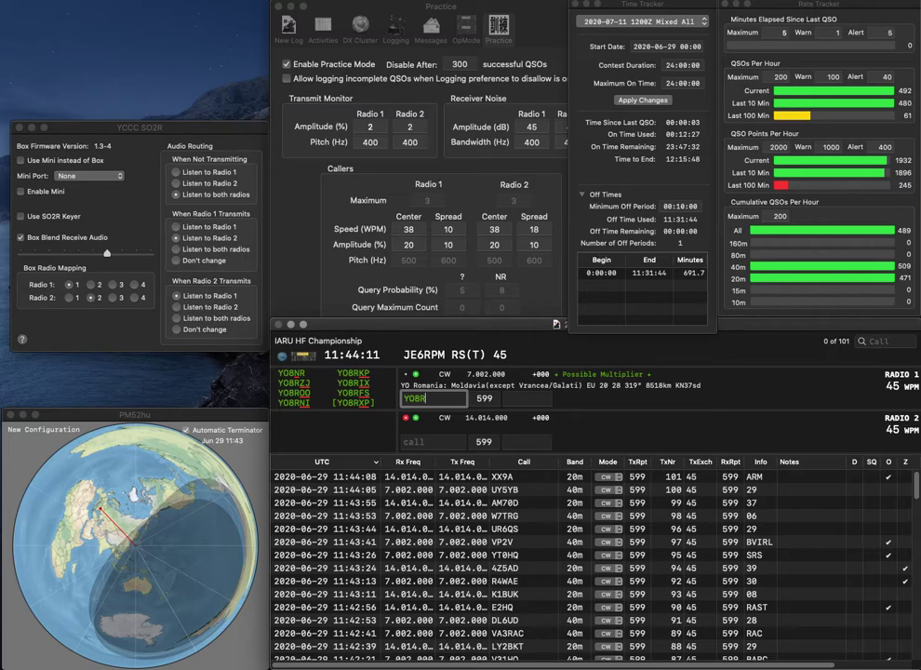
key("Return")
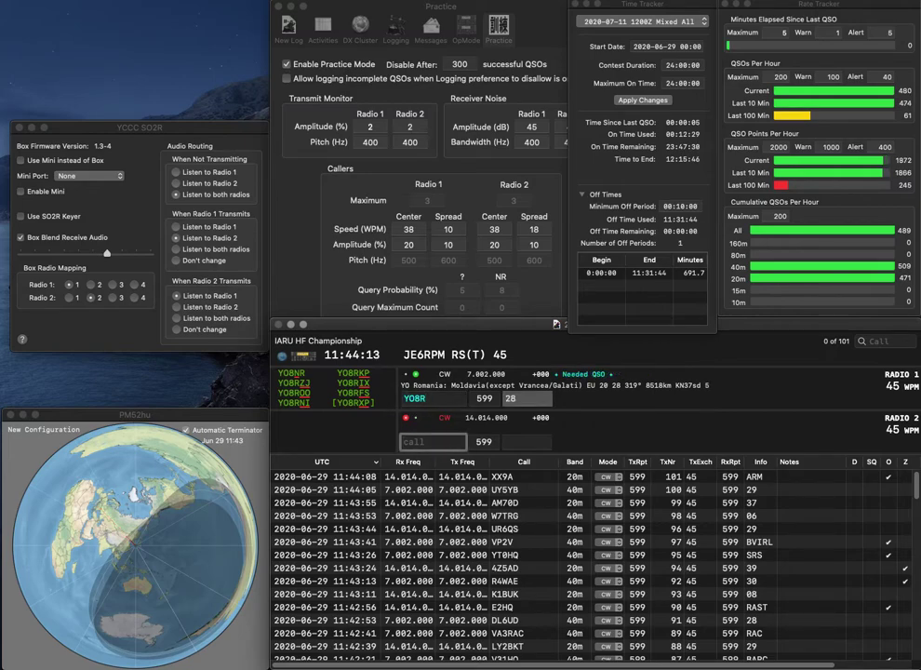
type("OO")
key("Return")
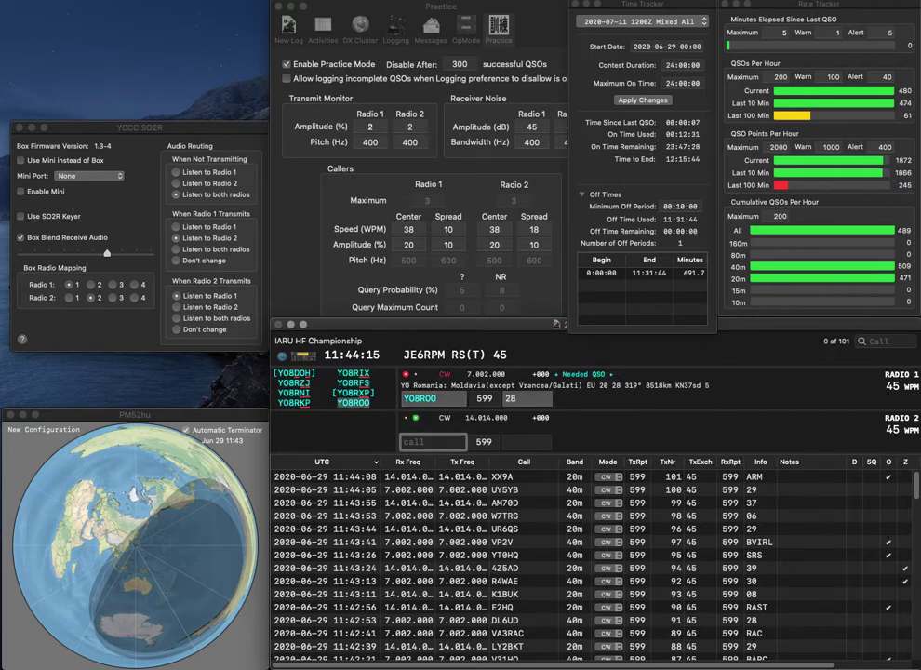
type("7BJN")
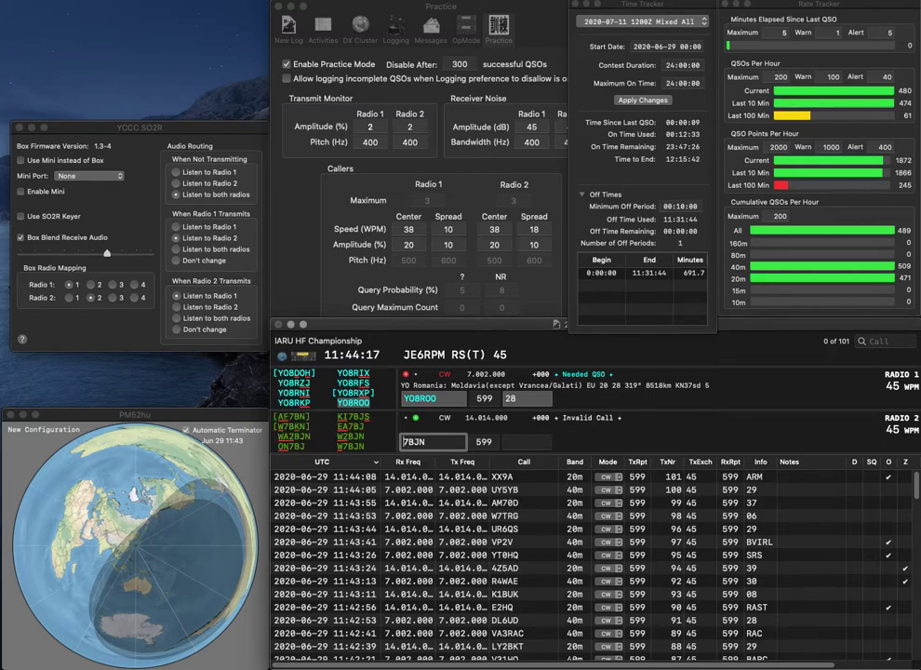
key("Home")
type("W")
key("Return")
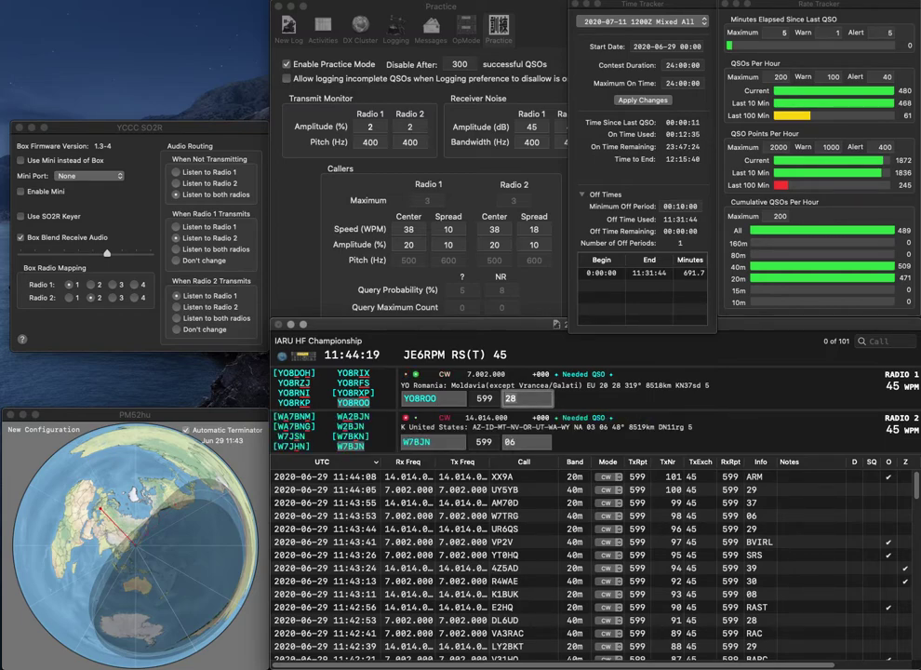
key("Tab")
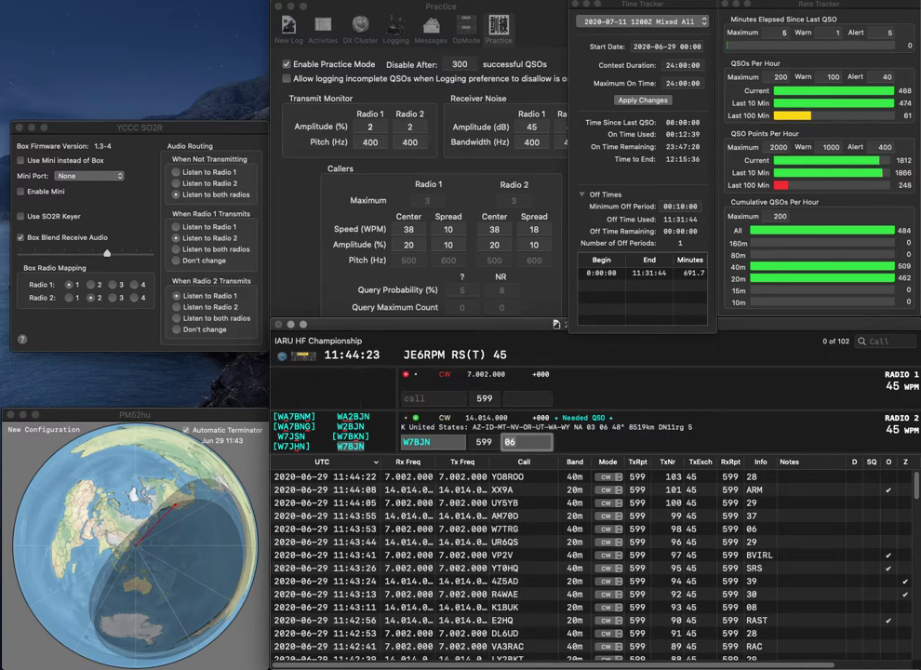
key("Return")
type("VK2BAI")
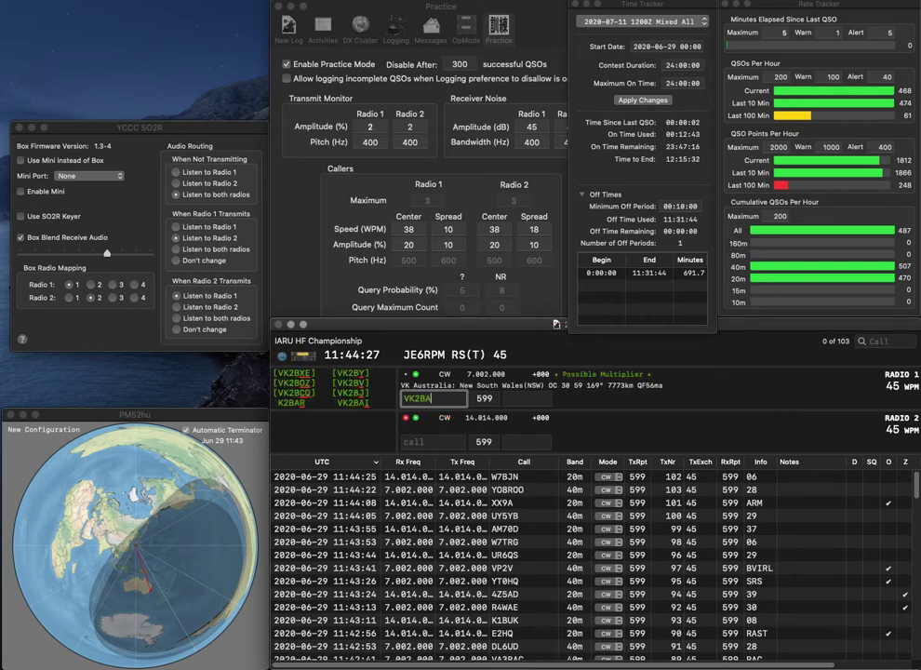
key("Return")
type("DL5IC")
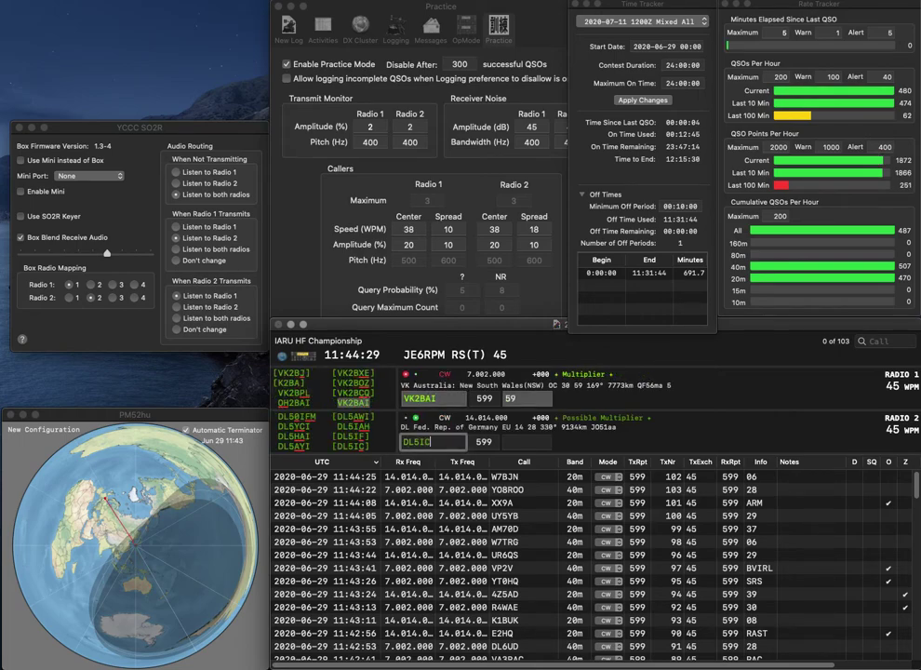
key("Return")
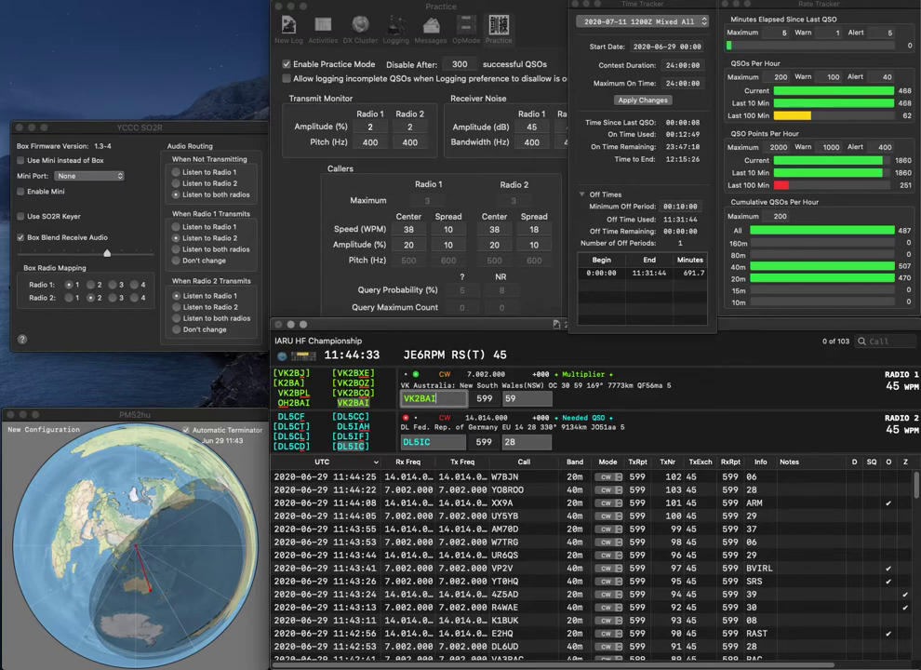
key("Return")
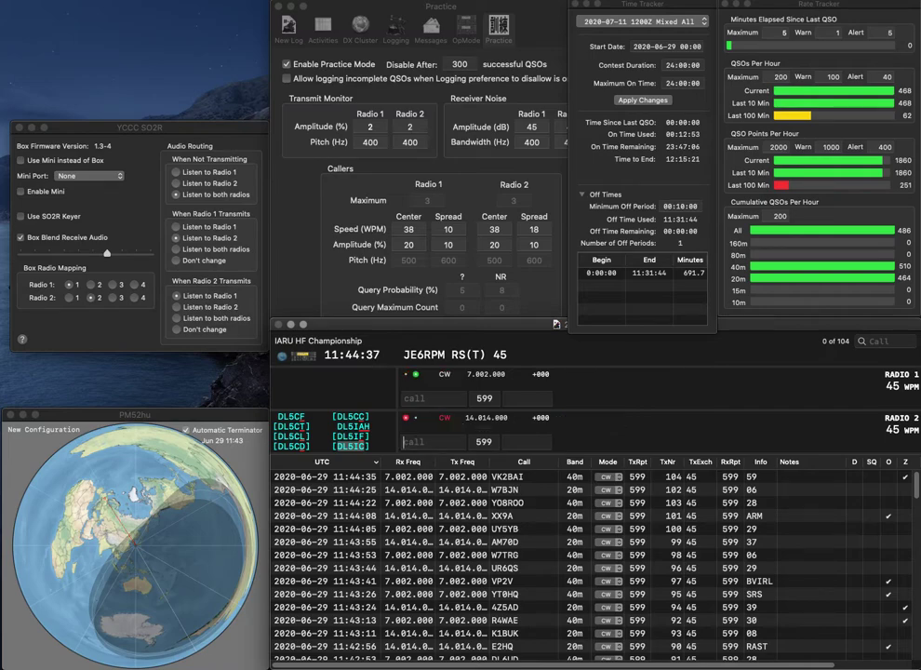
key("Return")
type("1")
type("K1DTO")
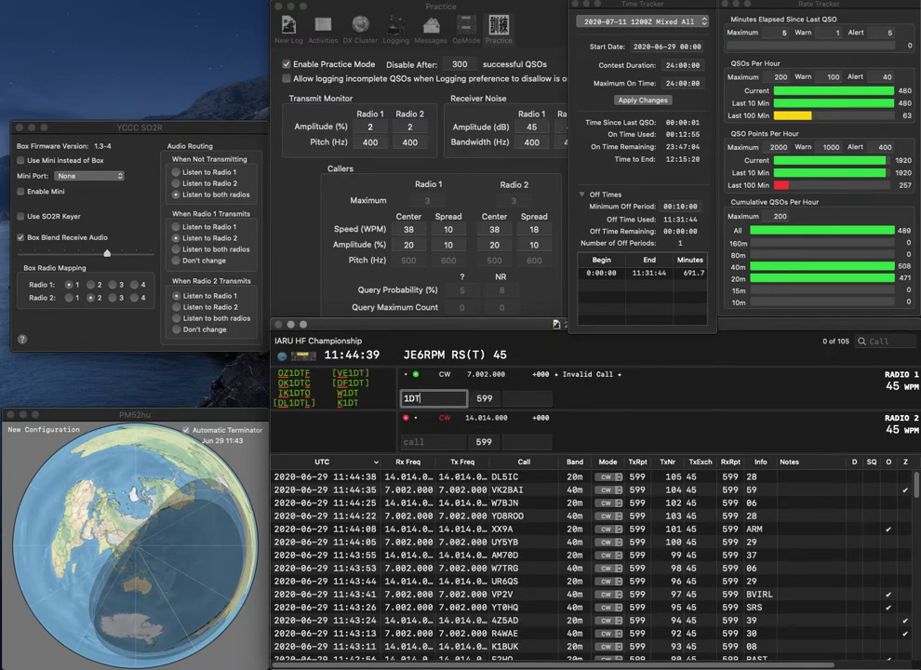
key("Return")
type("ERP0")
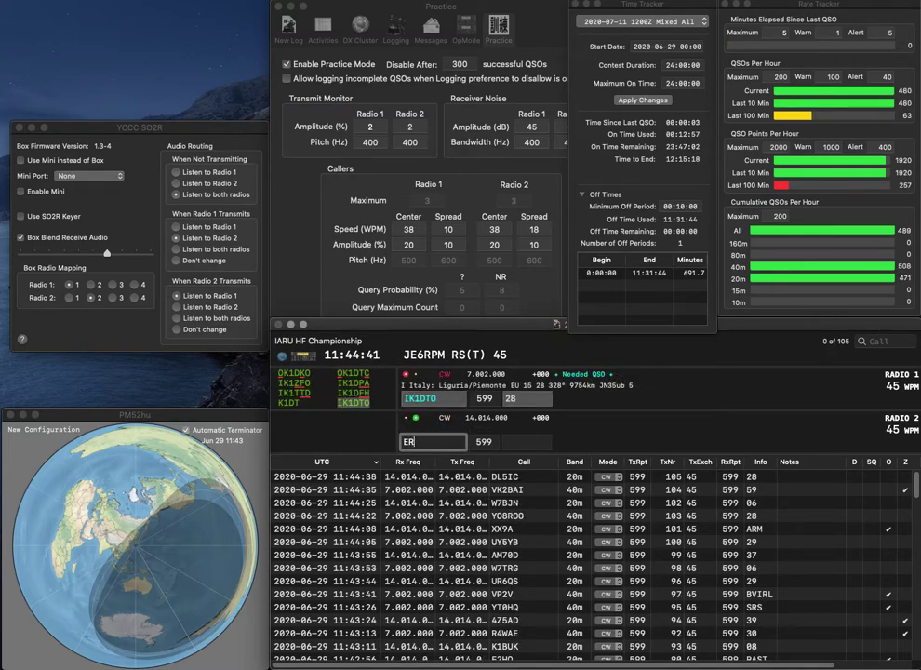
key("BackSpace")
key("BackSpace")
type("0MM")
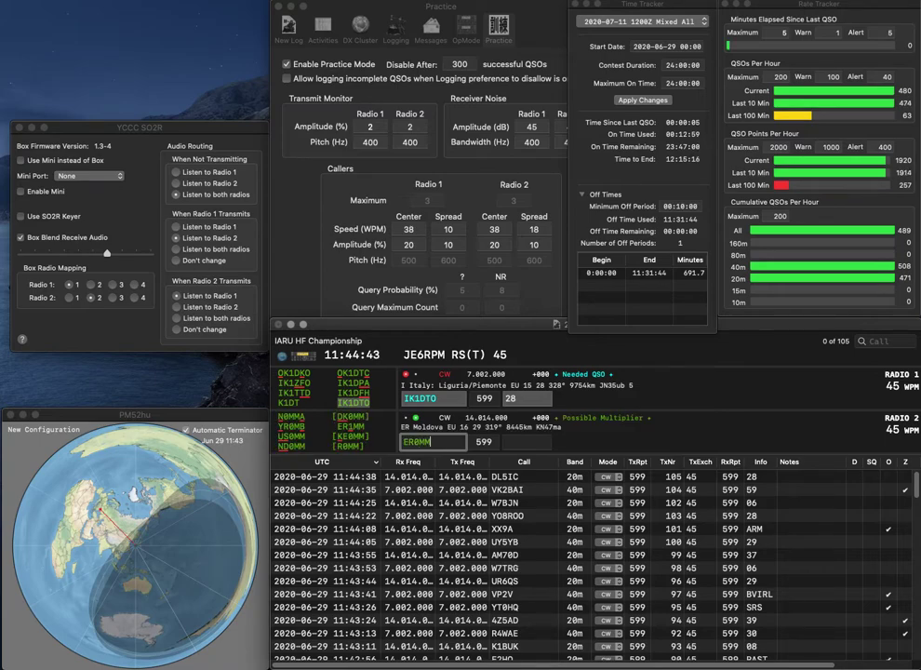
key("Return")
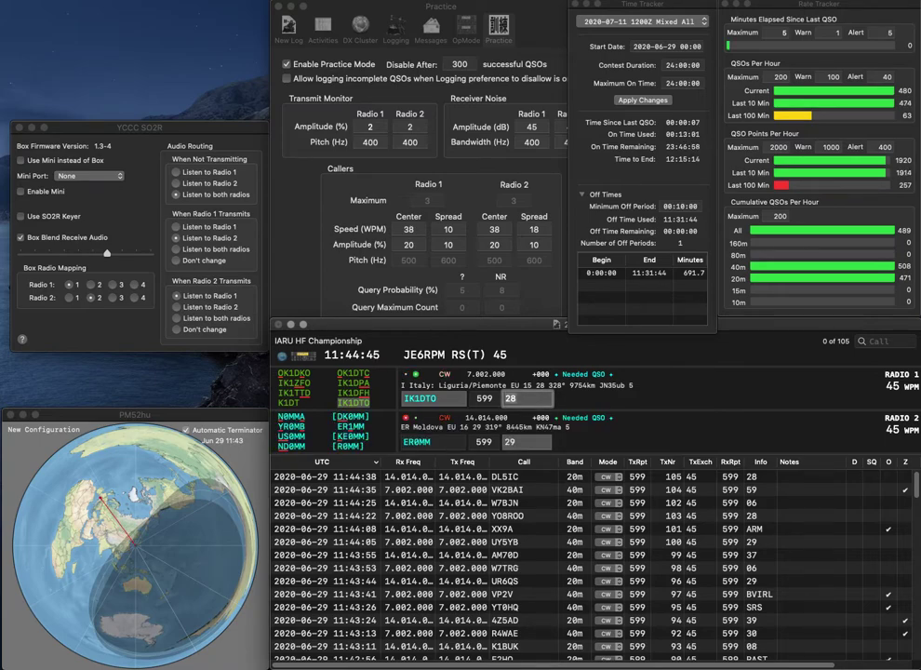
key("Return")
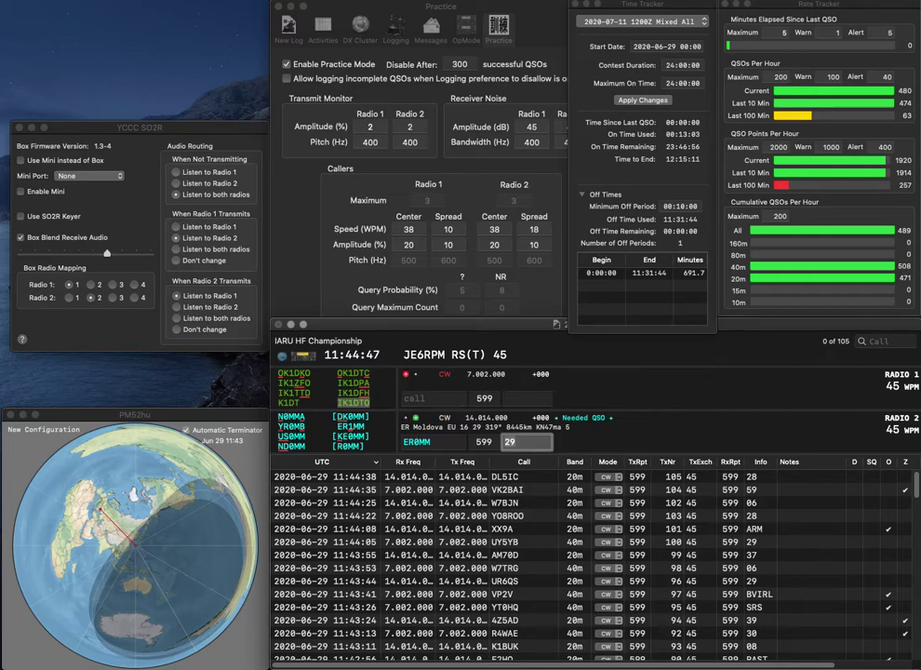
key("Tab")
key("Left")
key("Left")
key("BackSpace")
type("1")
key("Return")
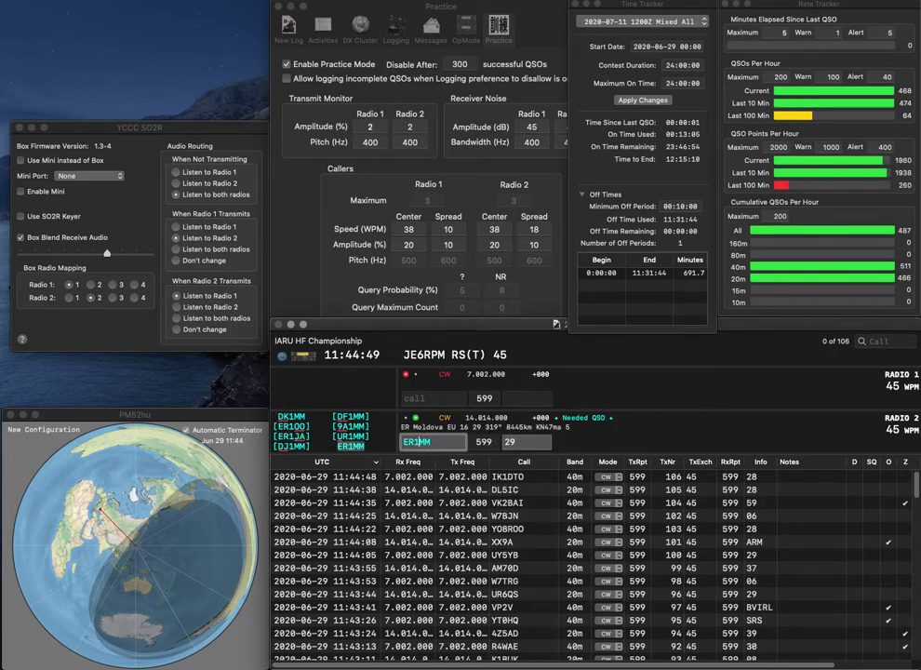
type("DXHQ")
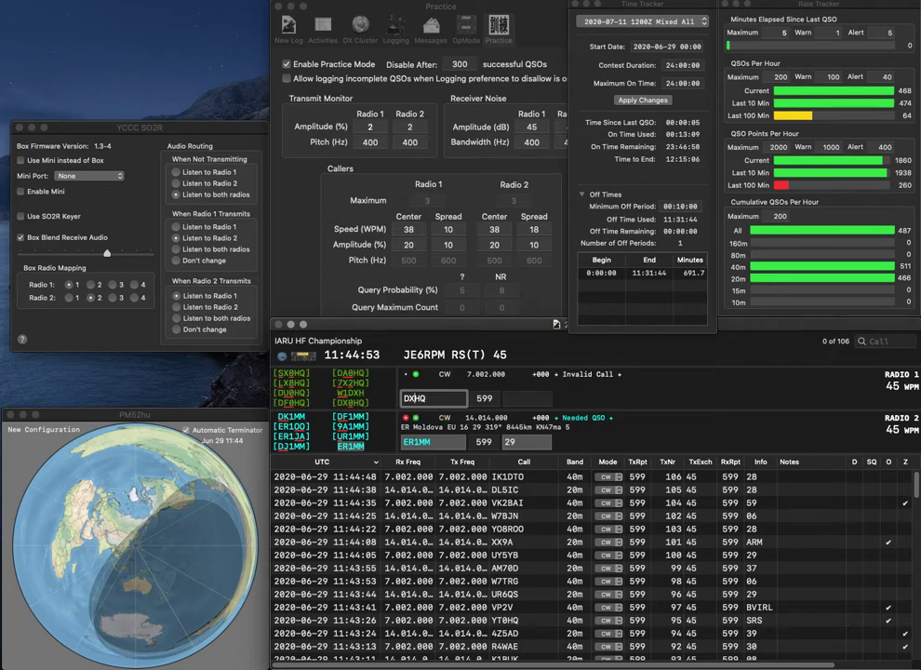
type("0")
key("Tab")
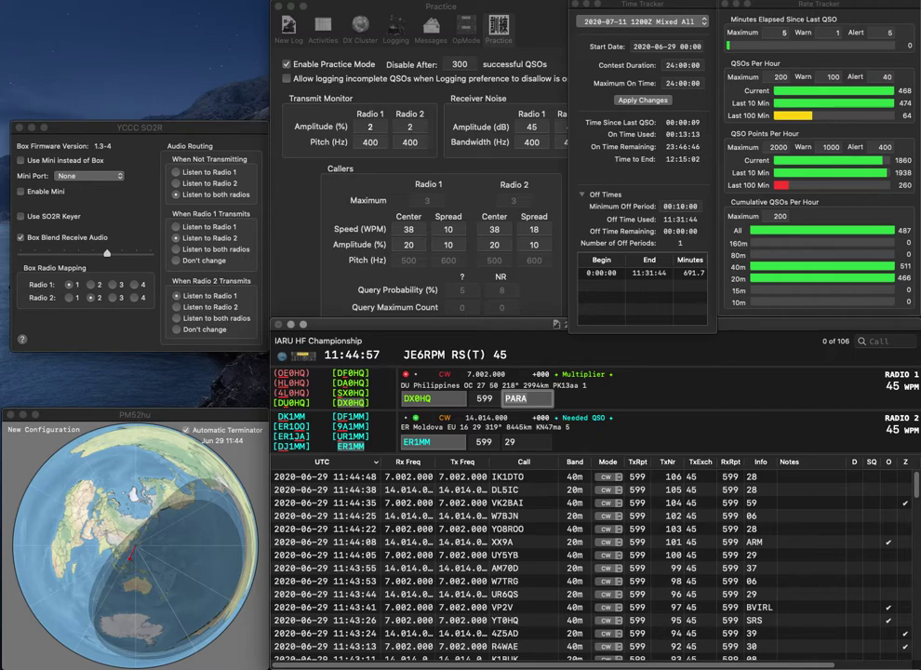
key("Return")
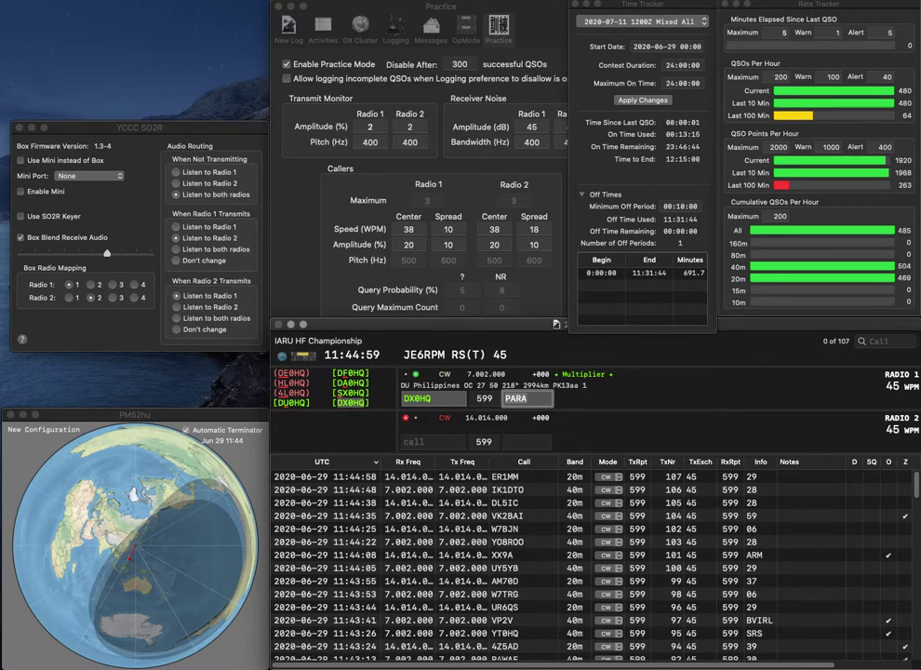
key("Return")
Work IO4HQ on Radio 2 and HA8TJ on Radio 1, logging them with exchanges ARI and 28.
type("IO4HQ")
left_click(431, 399)
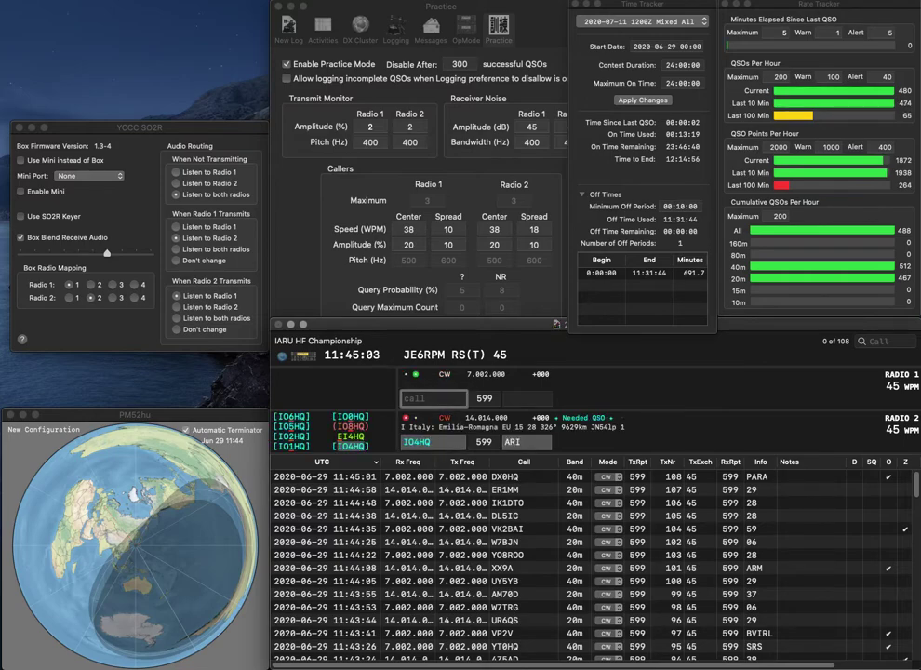
type("HA8TJ")
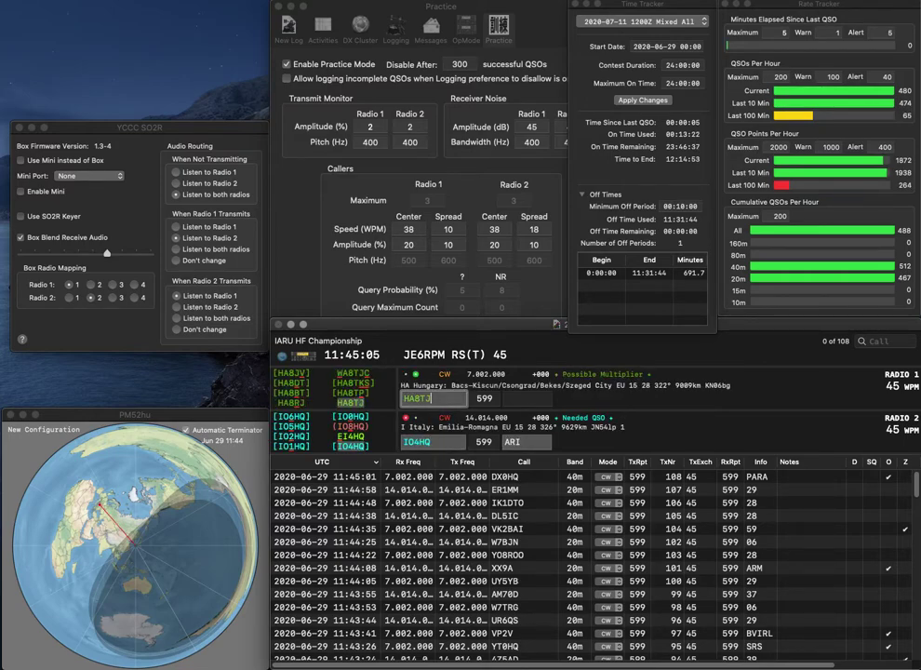
key("Return")
key("Tab")
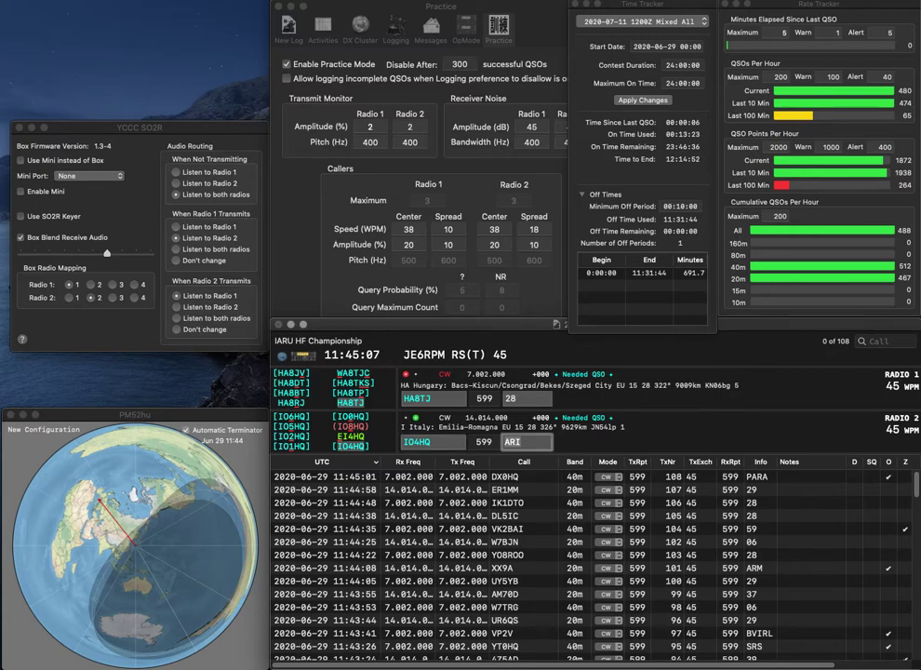
key("Return")
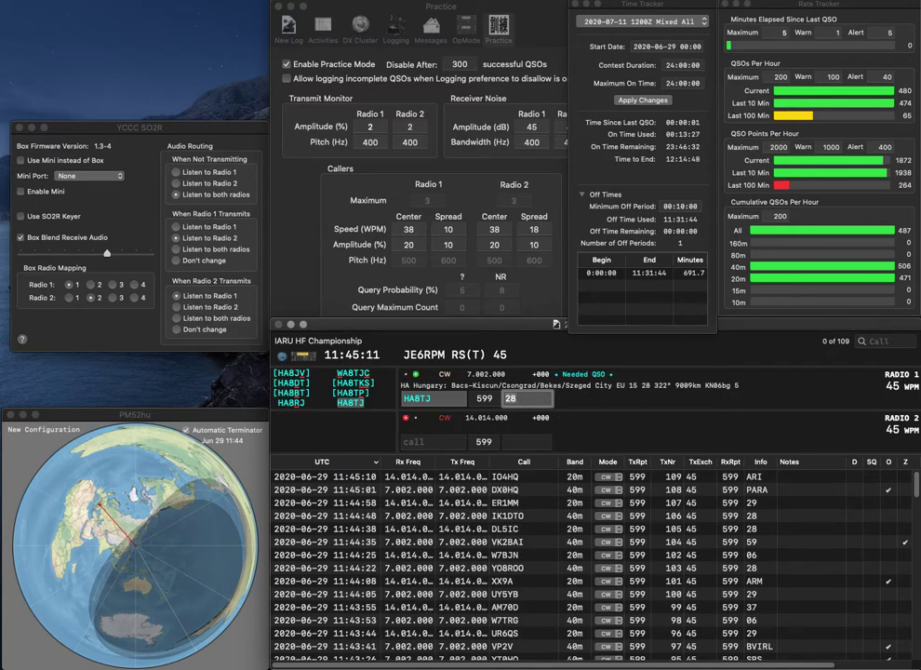
key("Return")
Enter HB9FUX as the caller on Radio 2 and answer it.
type("HB9")
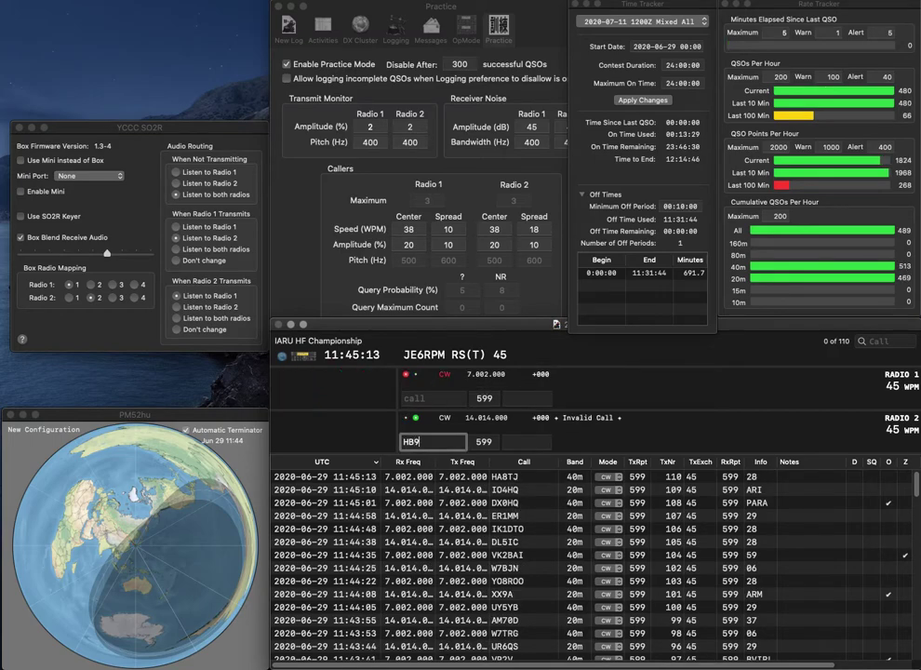
type("FUX")
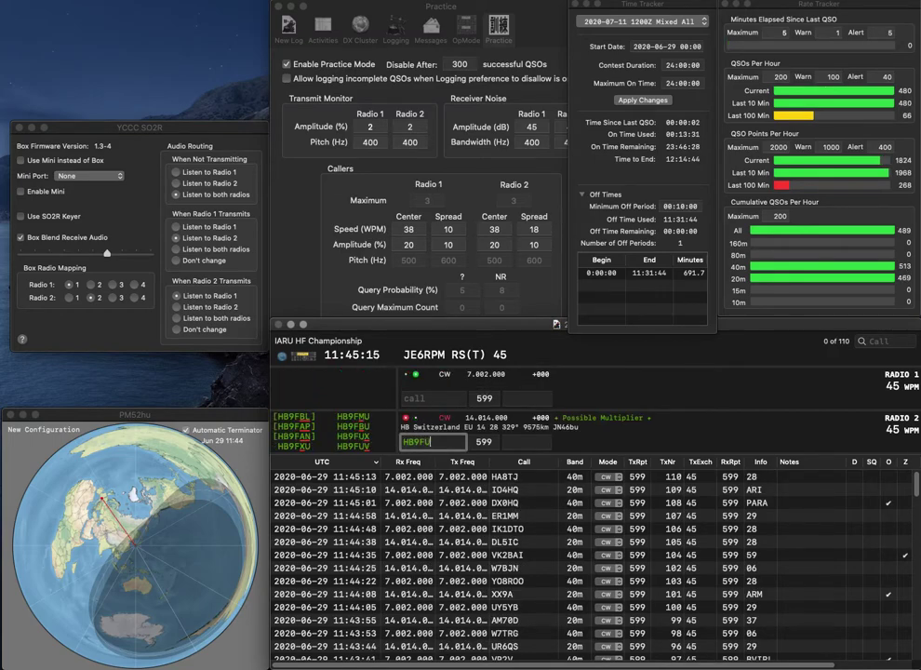
key("Return")
type("GW")
key("Left")
key("Left")
type("W")
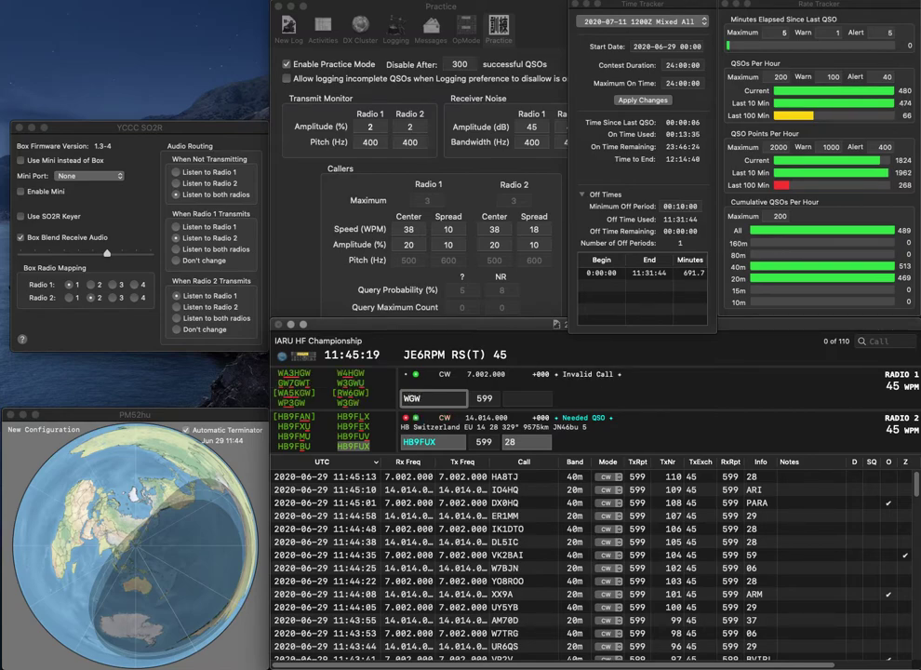
key("Home")
type("M")
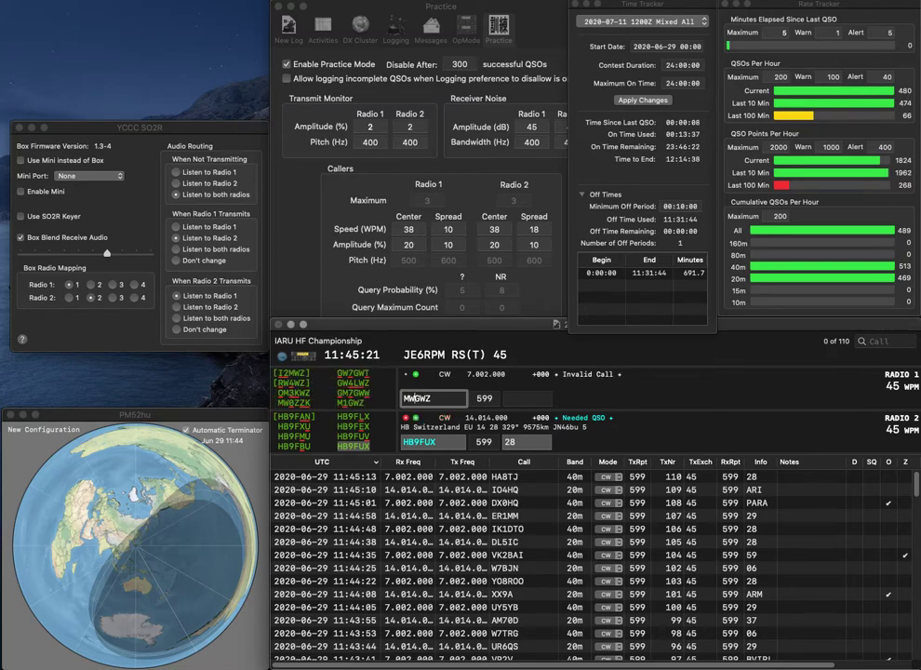
key("BackSpace")
type("1")
key("Return")
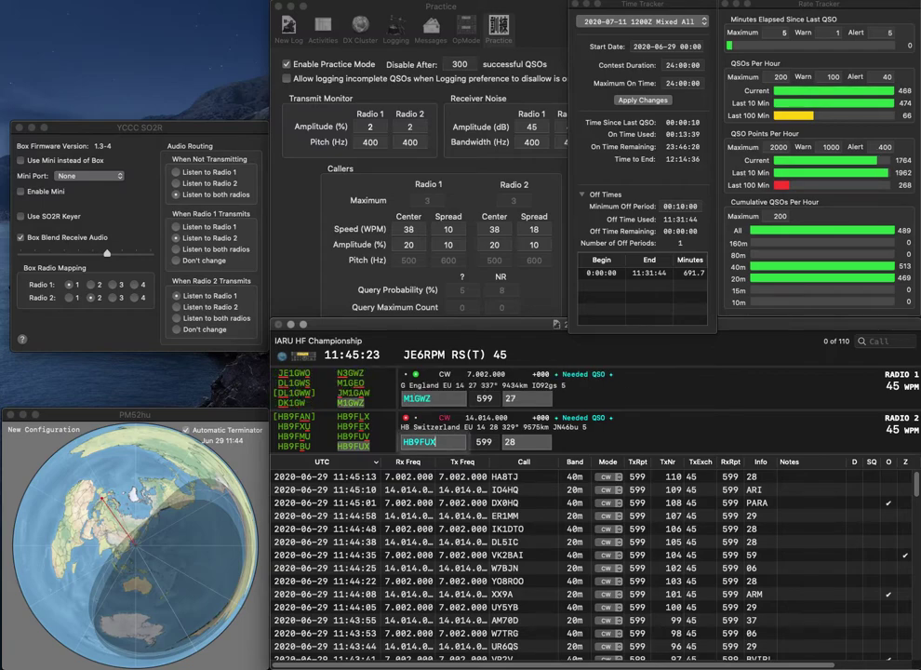
key("space")
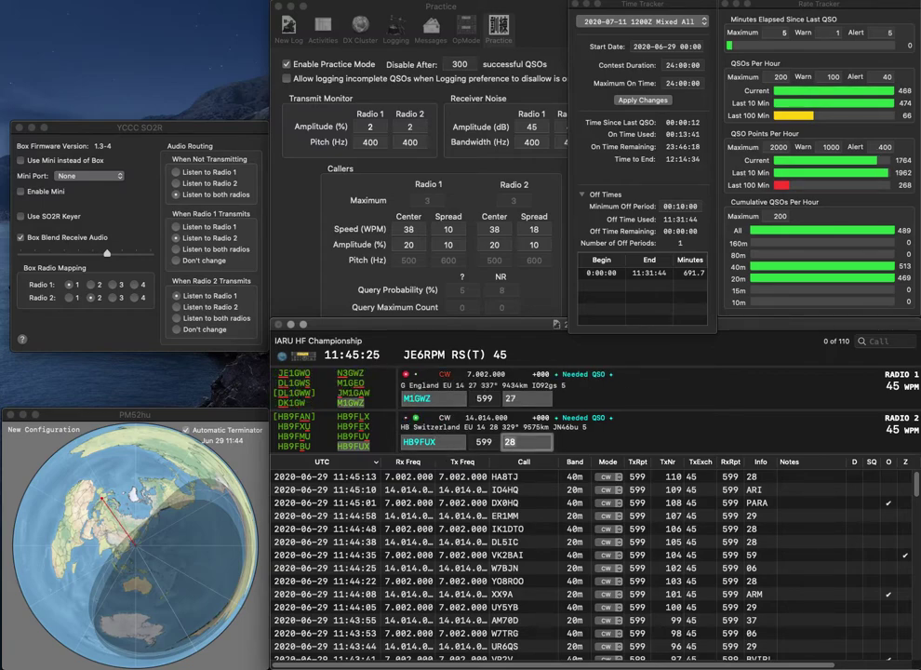
key("Return")
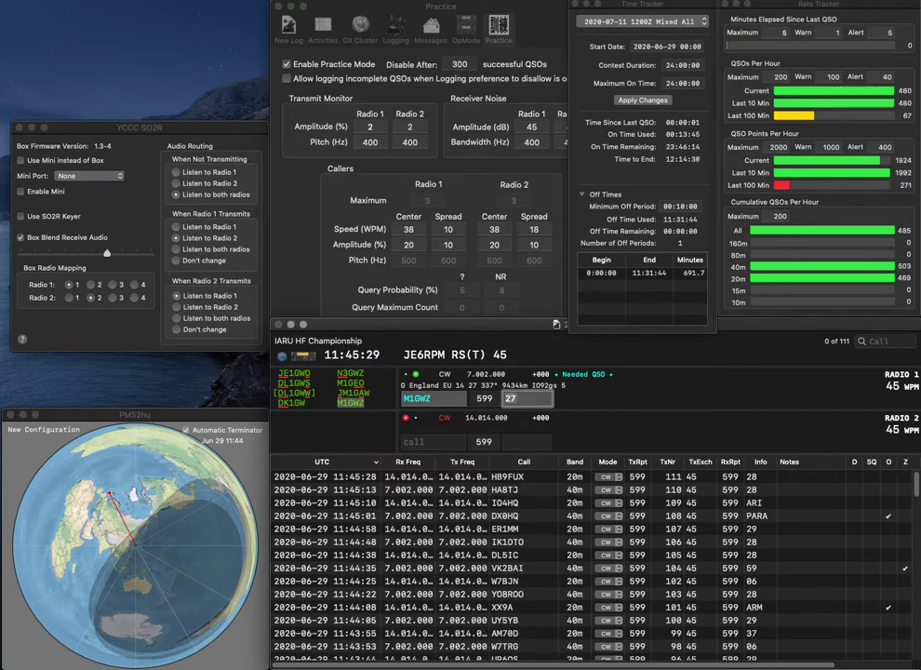
key("Return")
type("WB")
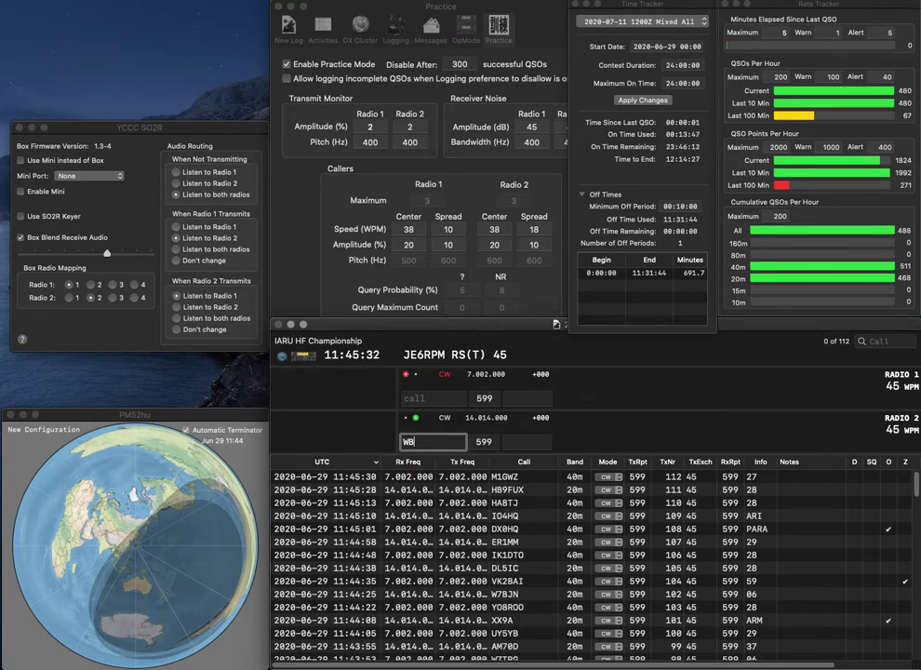
type("4KSP")
key("Return")
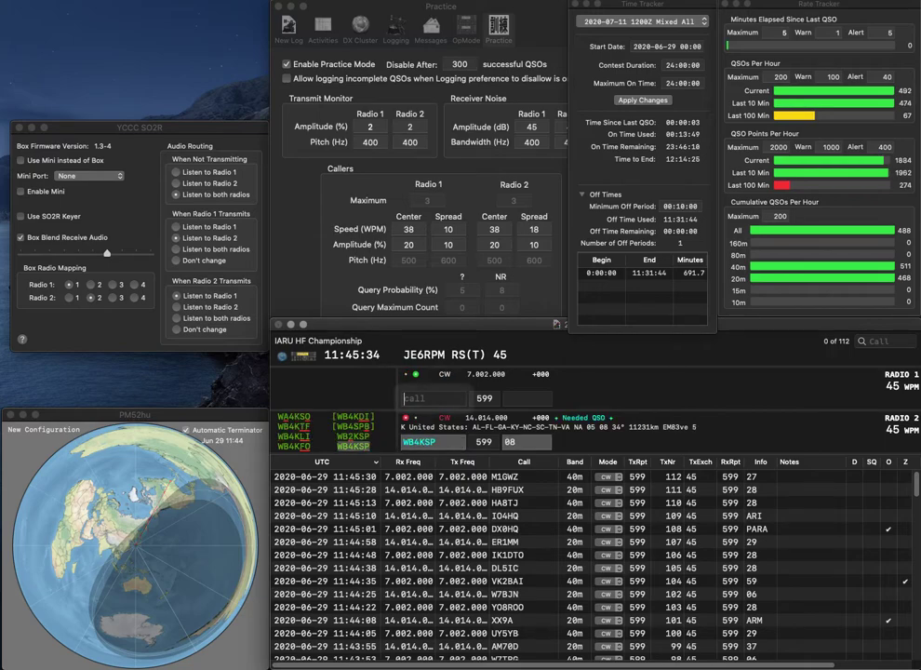
type("JFJF")
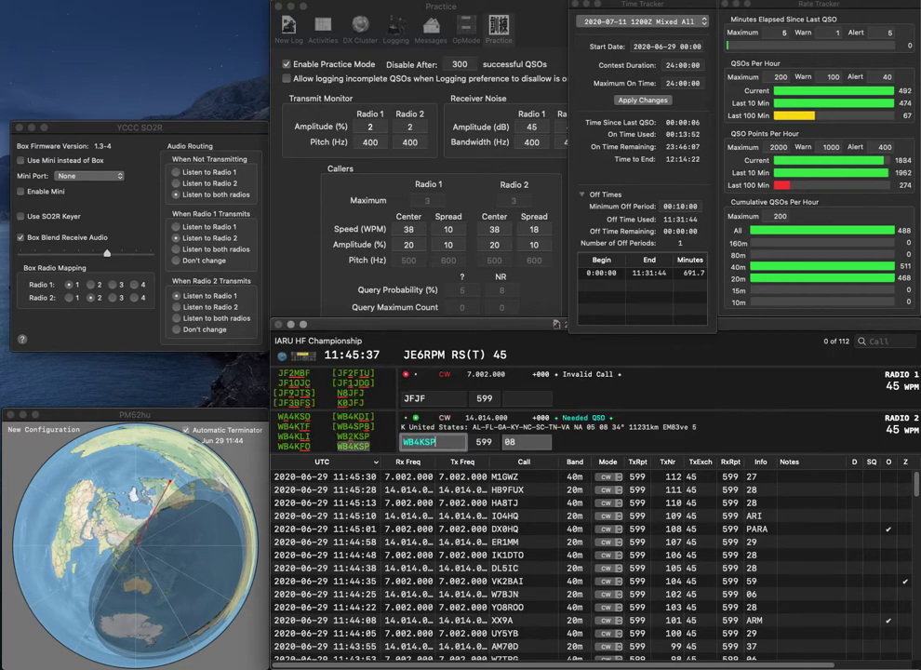
key("space")
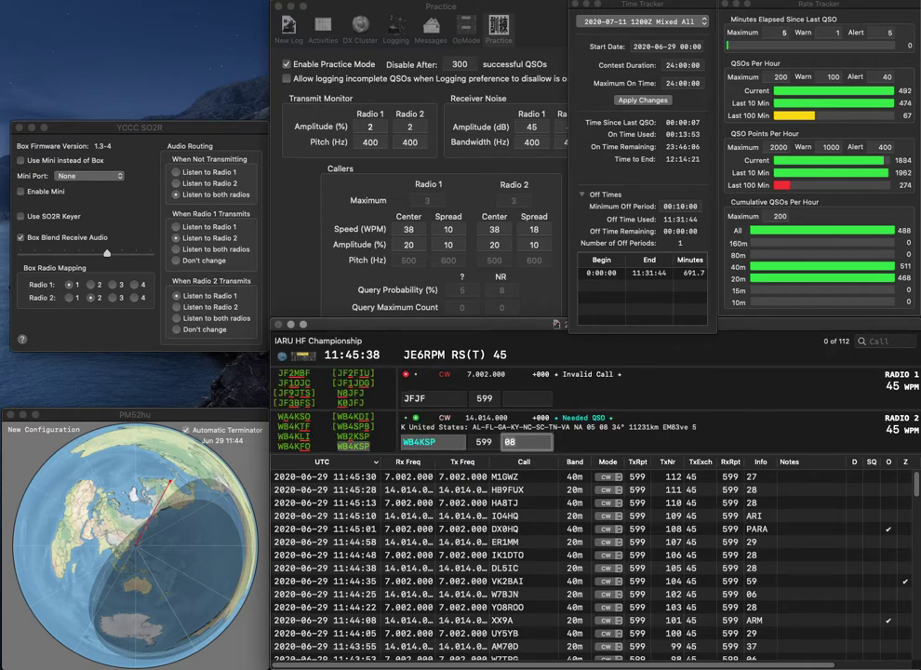
key("Return")
key("Delete")
type("SV1")
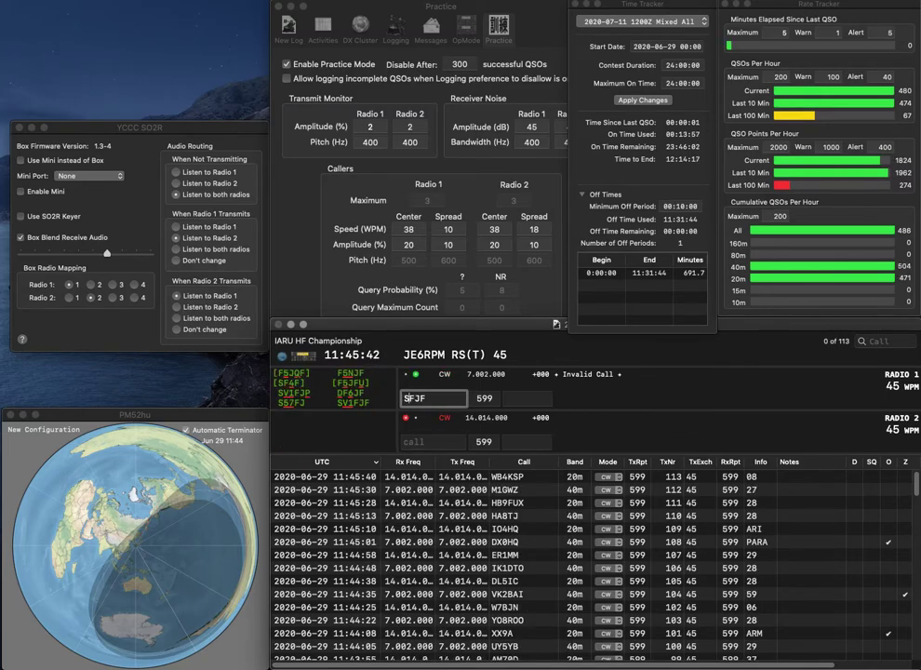
key("Return")
Answer YT0W on Radio 2, and log both SV1FJF and YT0W with exchange 28.
type("YT0W")
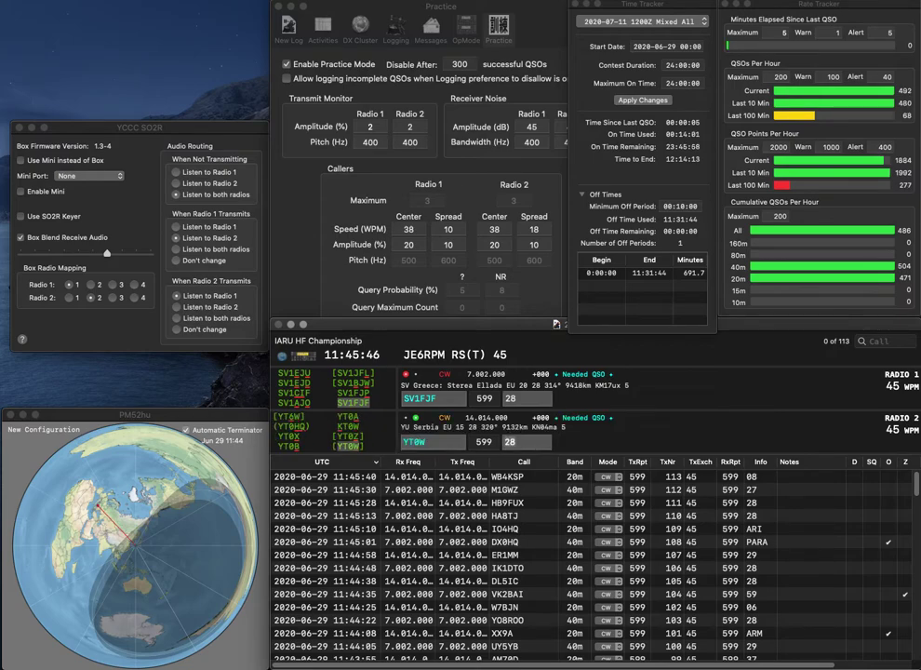
key("Return")
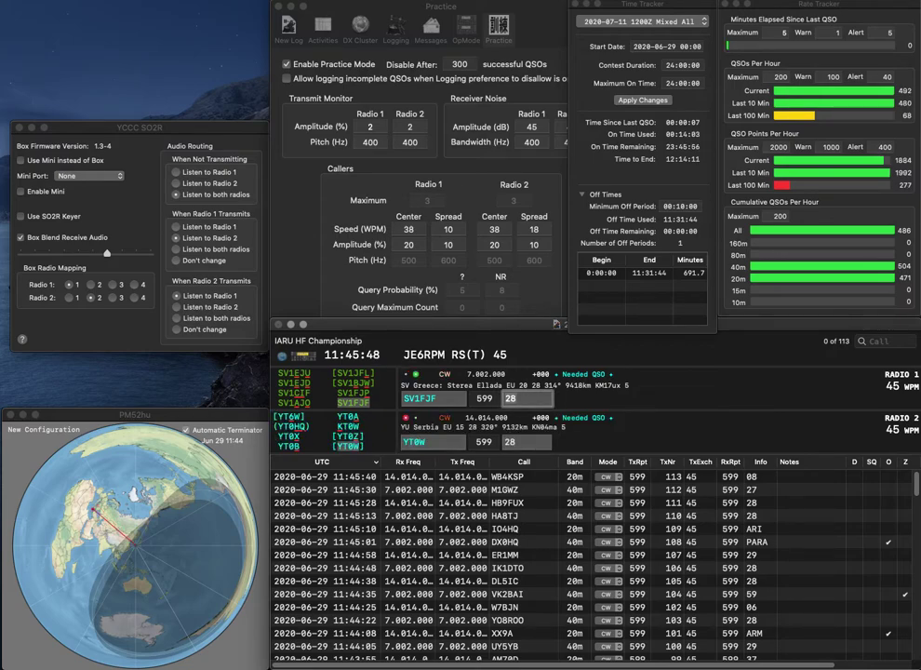
key("Return")
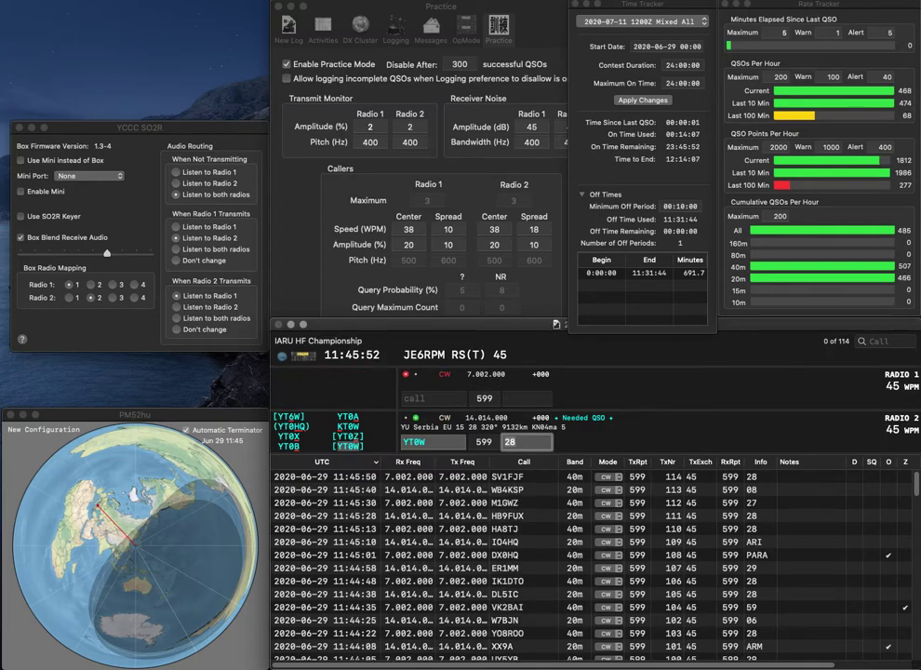
key("Return")
type("IK")
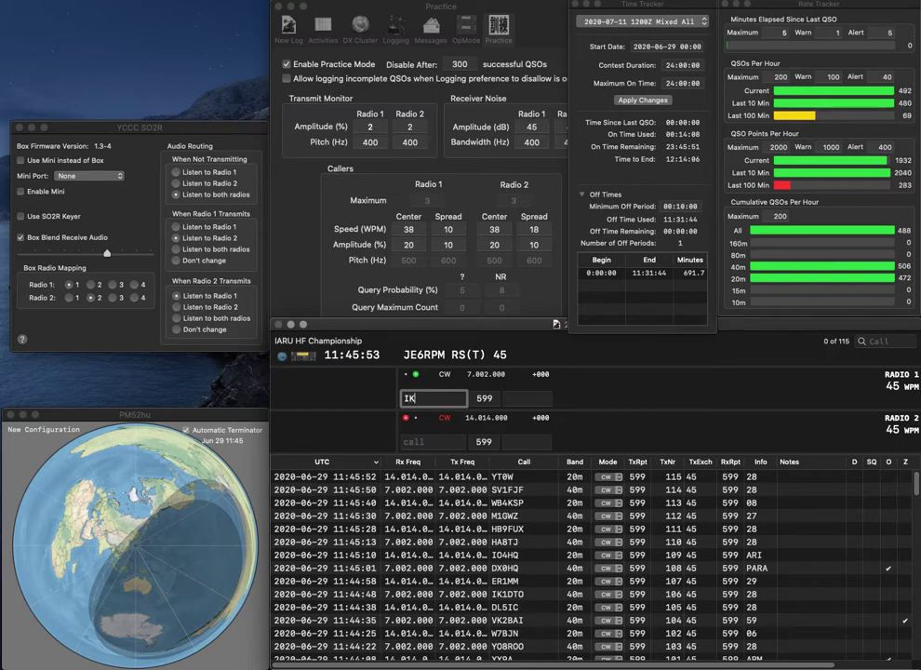
type("3YBX")
key("Return")
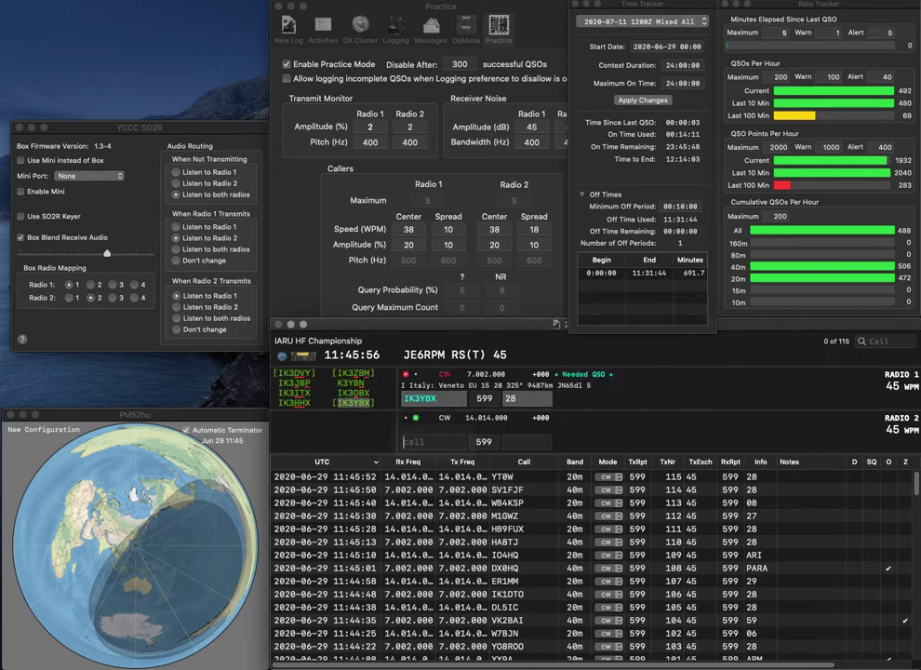
type("K9DJ")
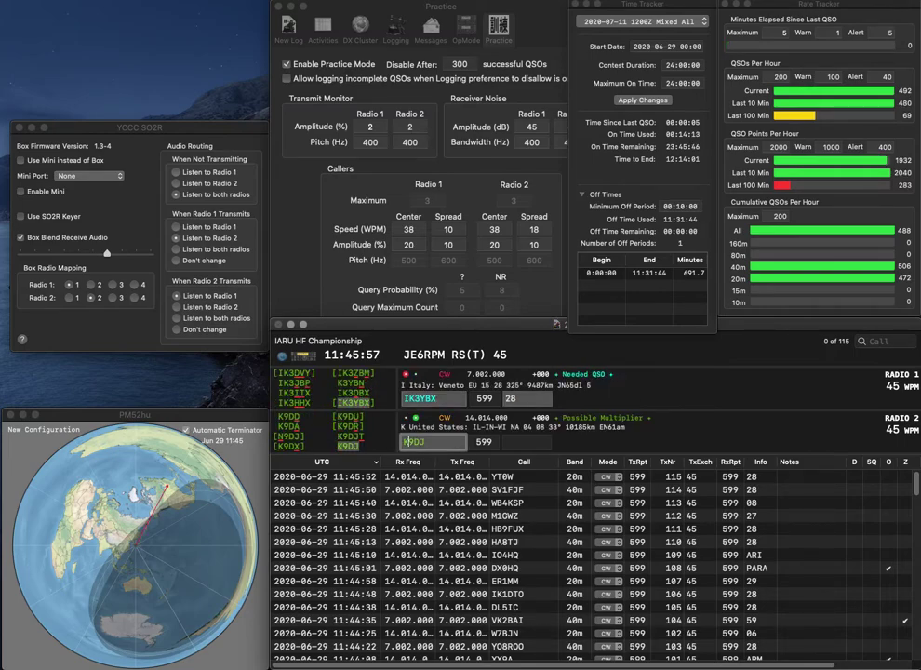
key("Return")
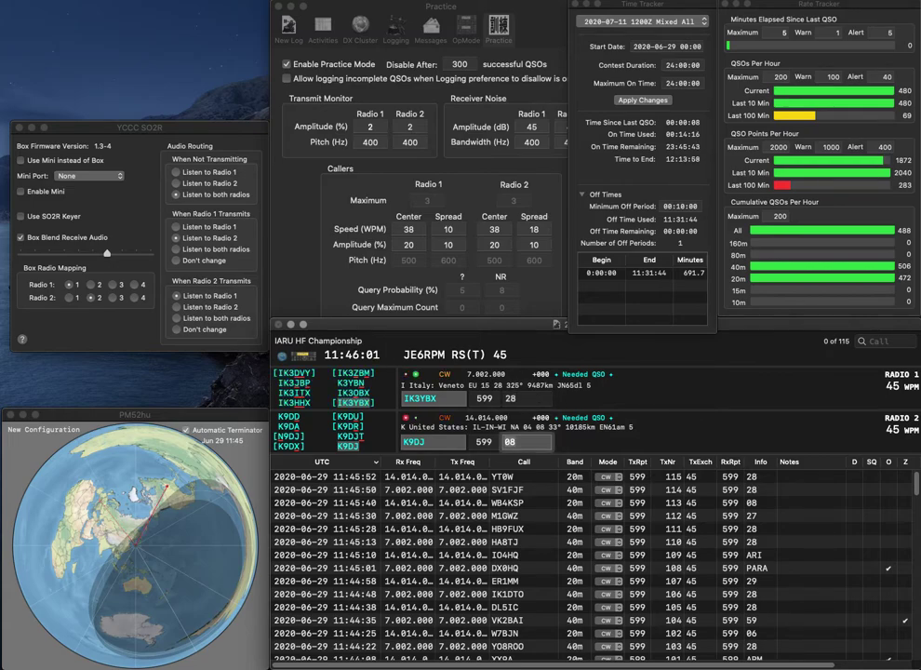
key("Return")
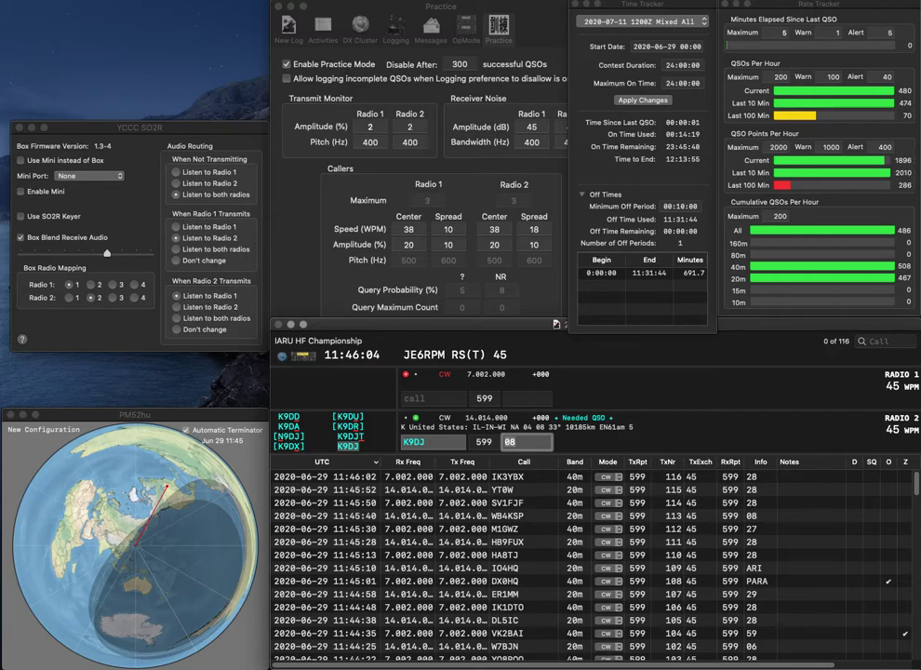
key("Return")
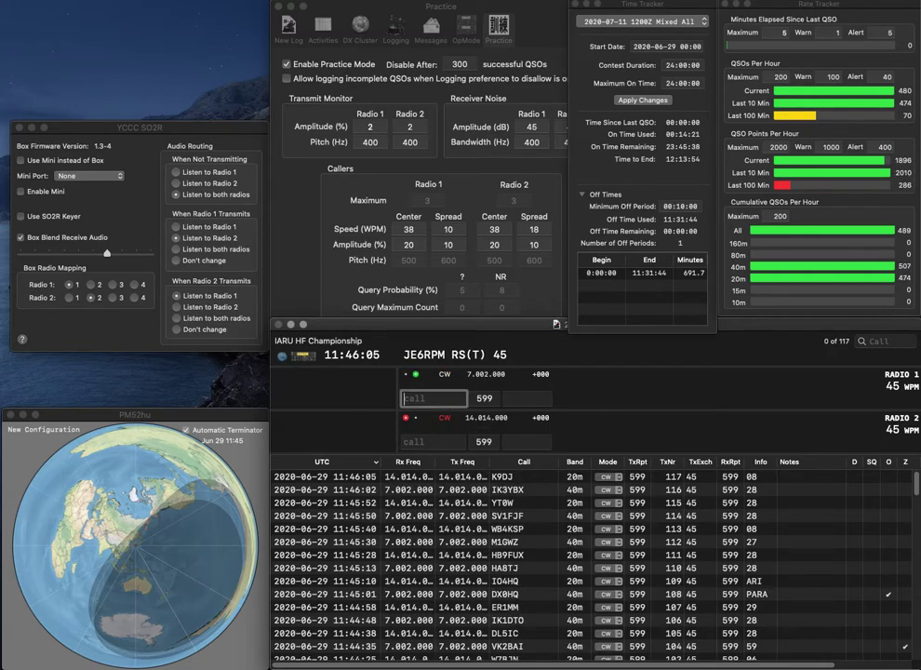
Work W2ADX on Radio 1 and UW7LL on Radio 2, logging them with exchanges 08 and 29.
type("W2ADX")
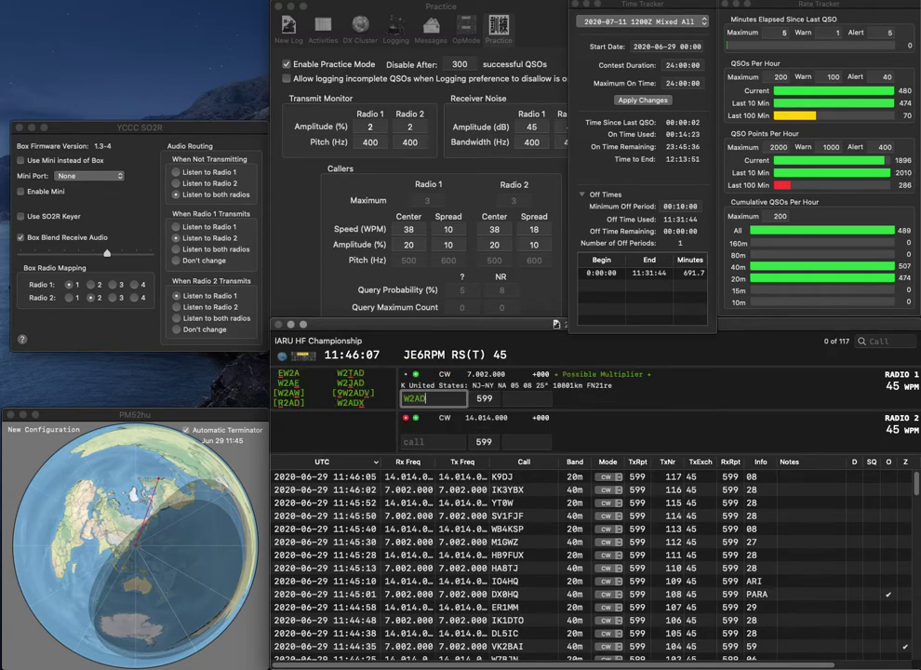
key("Return")
type("UW7LL")
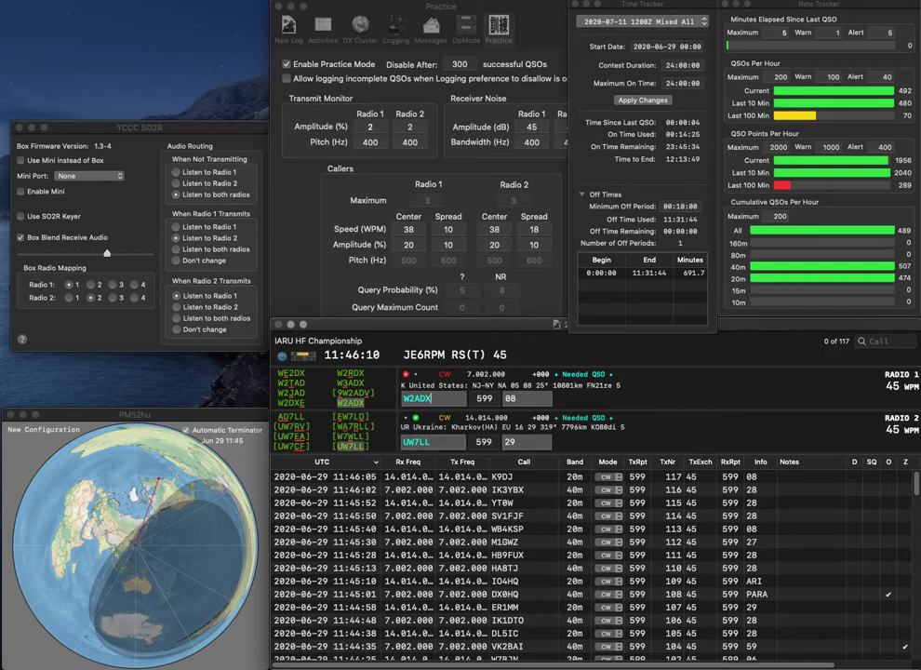
key("Return")
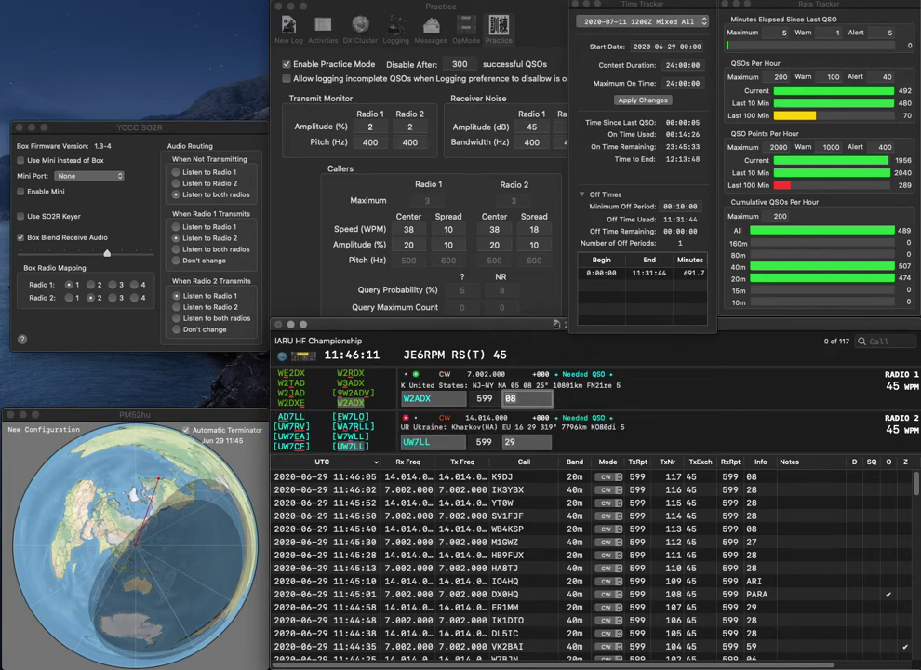
key("Return")
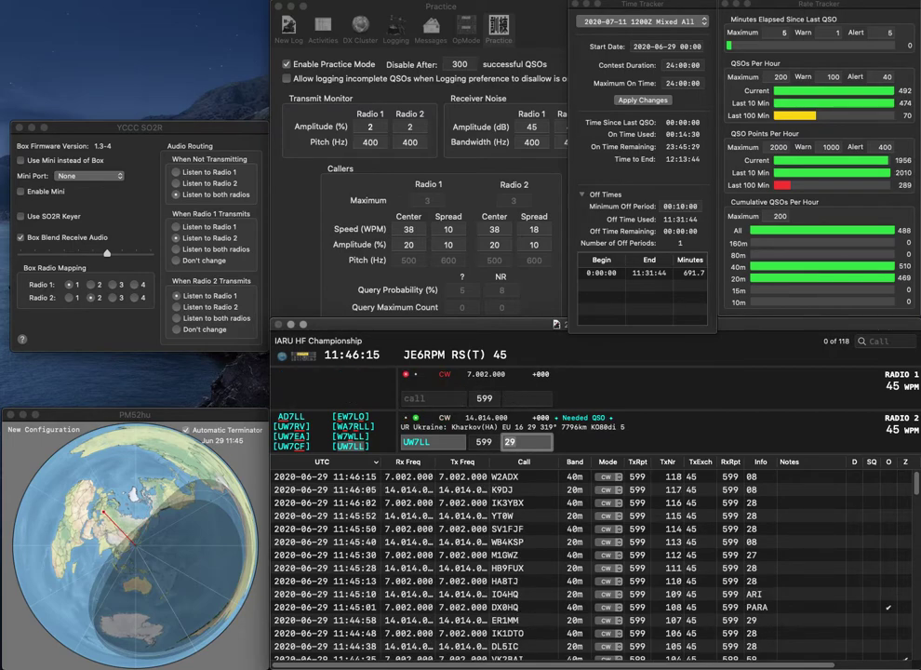
key("Return")
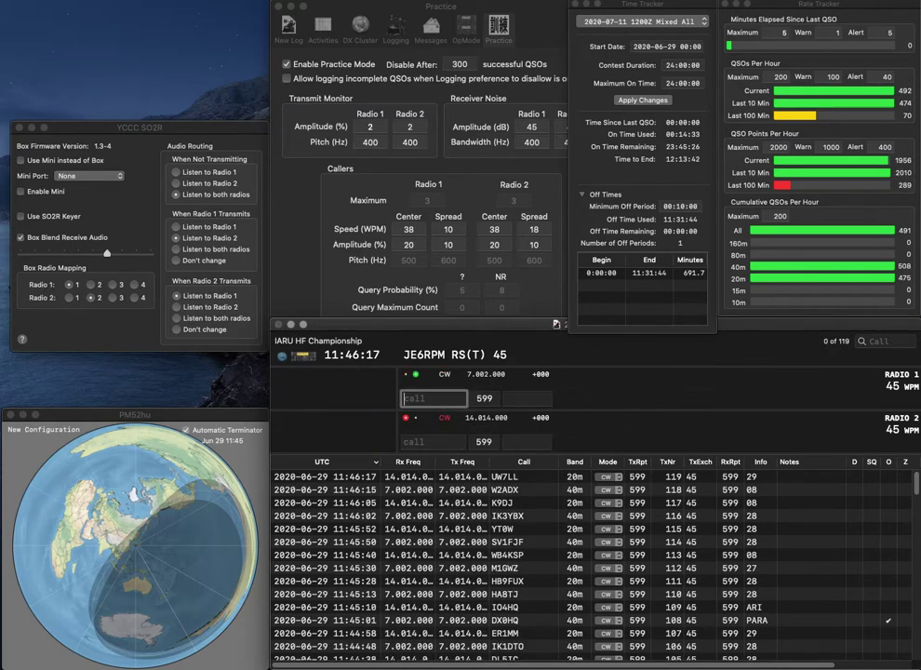
type("DM5P")
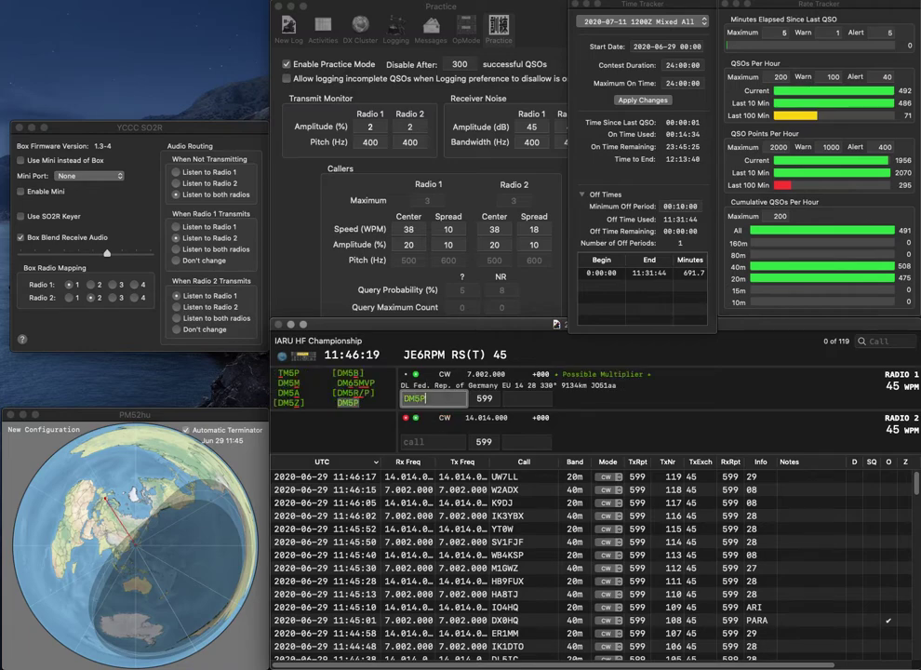
type("S52XA")
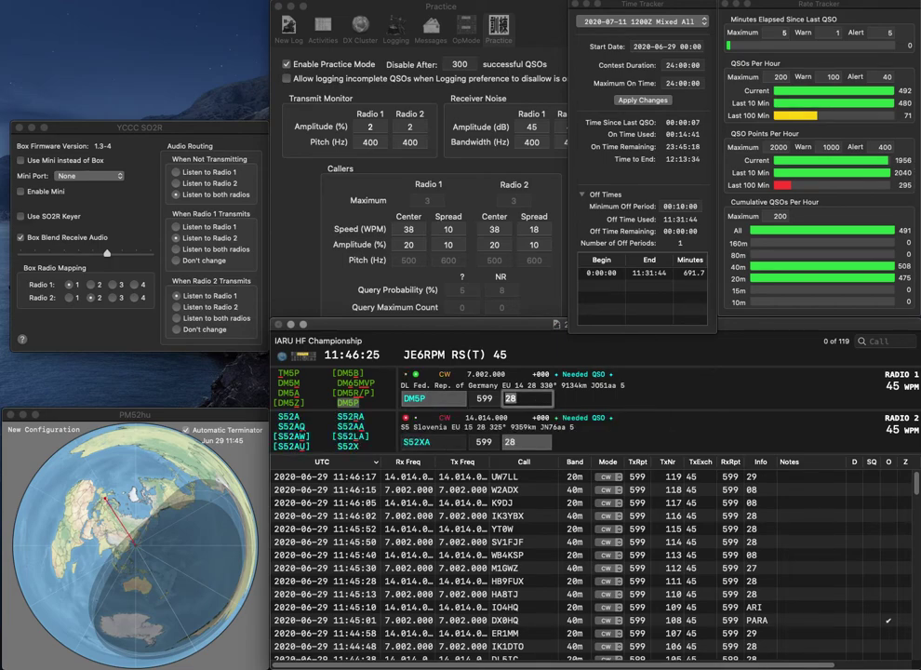
key("Return")
key("Tab")
key("Left")
key("Return")
Correct the Radio 2 call to S51XA and enter W0SD as the next caller on Radio 1.
key("Left")
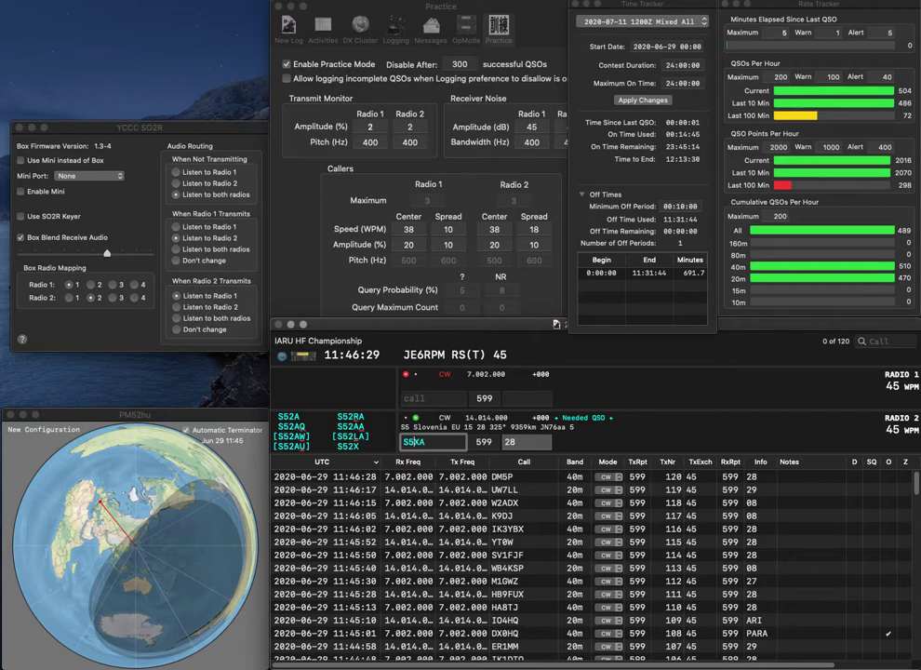
type("1")
key("Return")
type("W0SD")
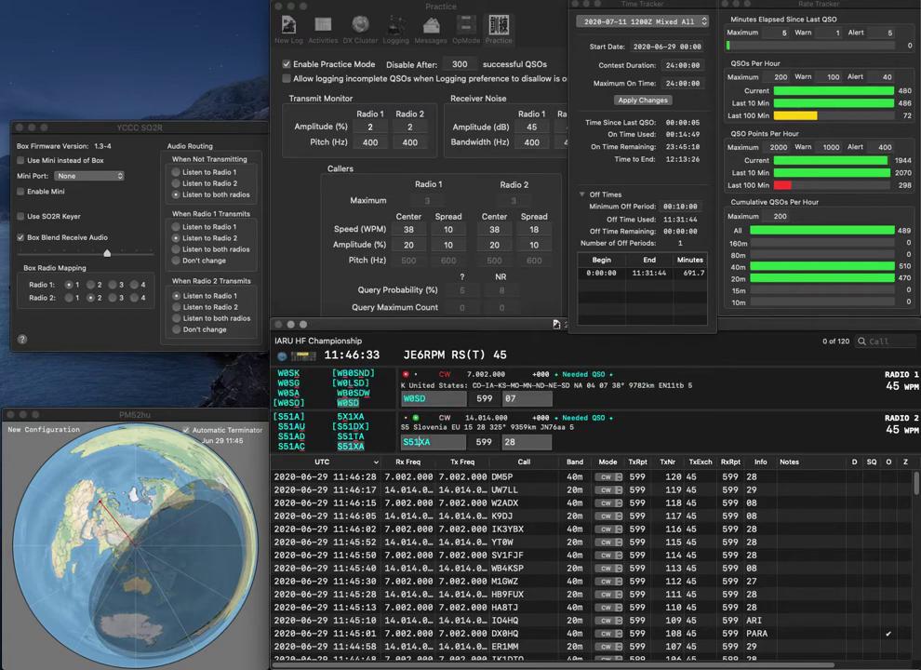
Complete and log S51XA on Radio 2 with exchange 28 and W0SD on Radio 1 with exchange 07.
key("Return")
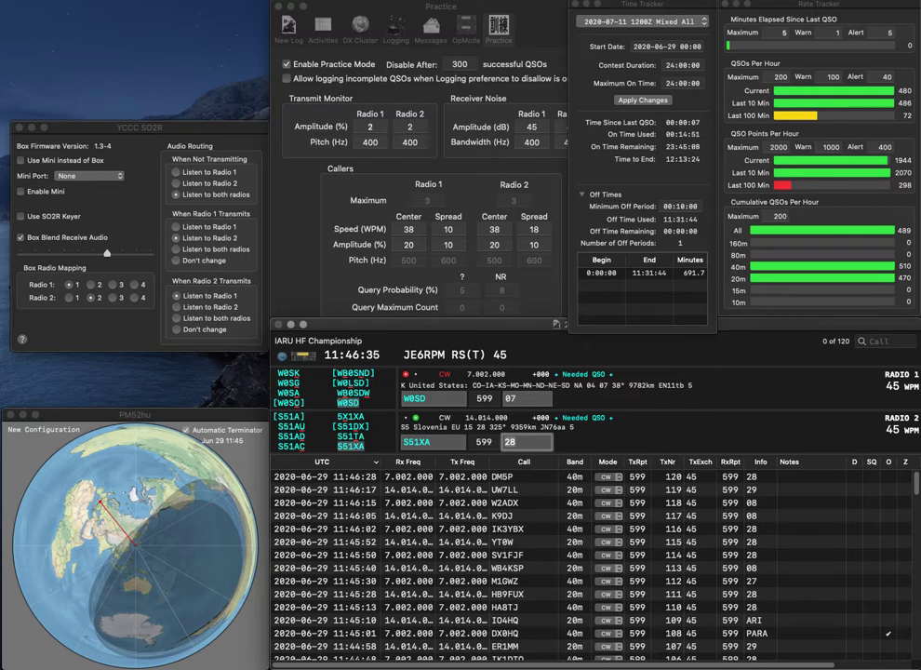
key("Return")
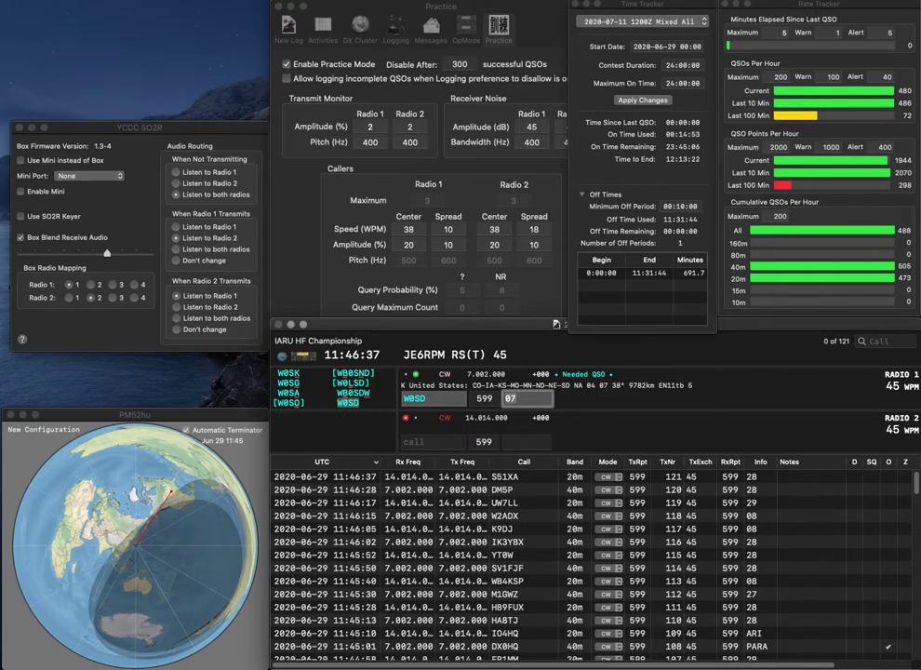
key("Return")
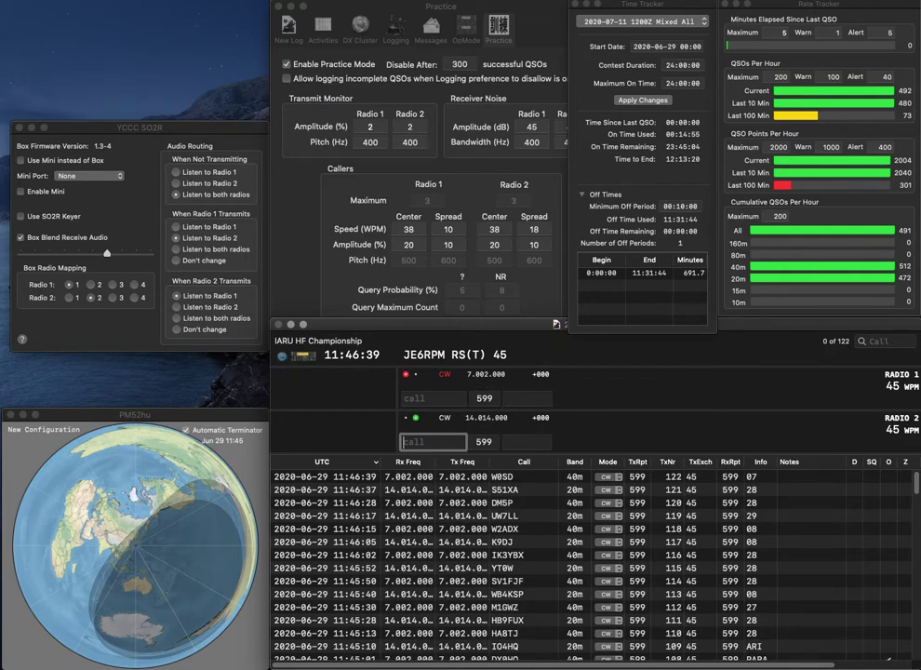
Work JF2WXS on Radio 2 and TM0HQ on Radio 1, logging them with exchanges 45 and REF.
type("JF2")
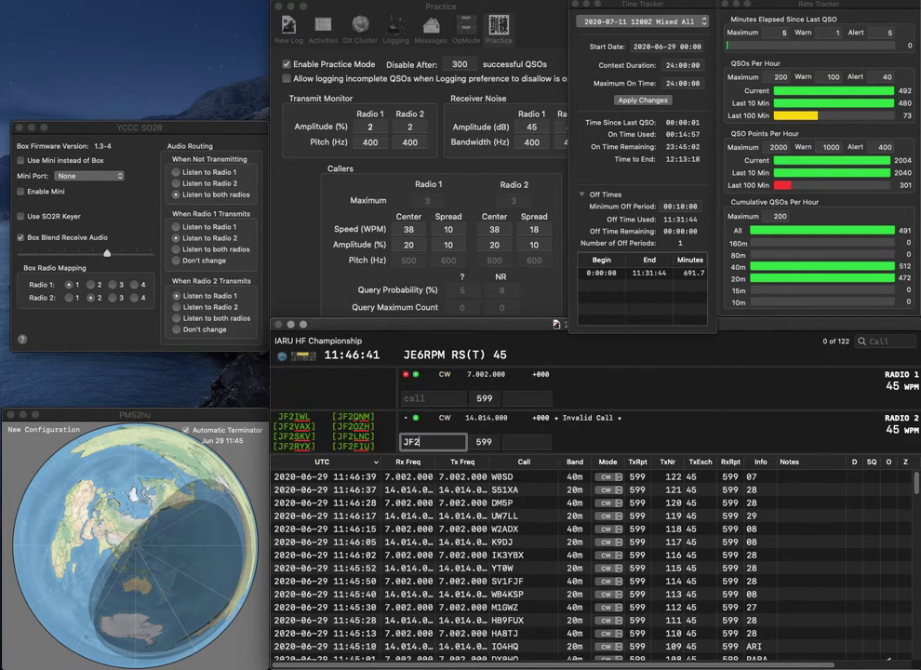
type("WXS")
key("Return")
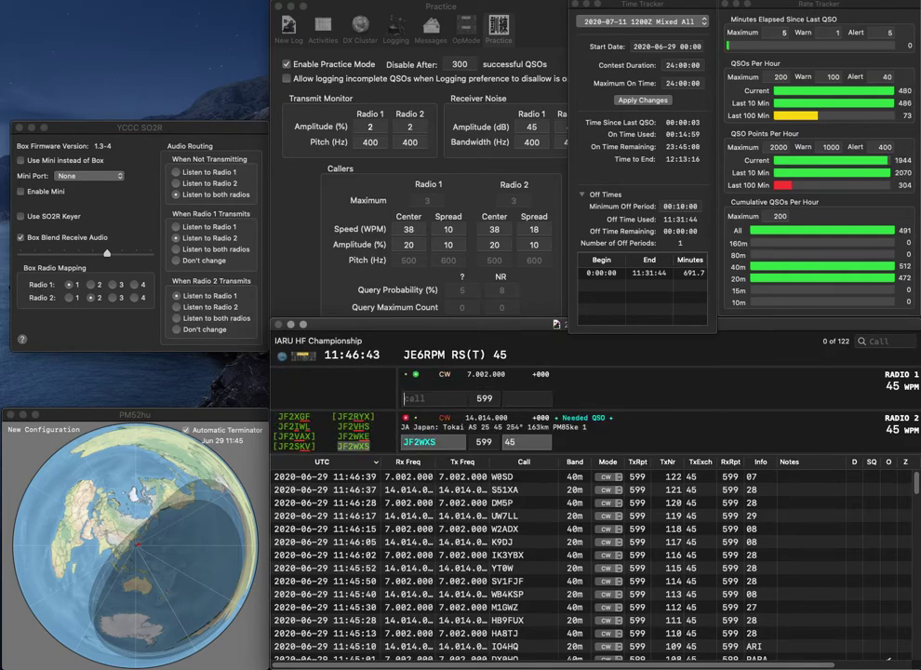
type("TM0HQ")
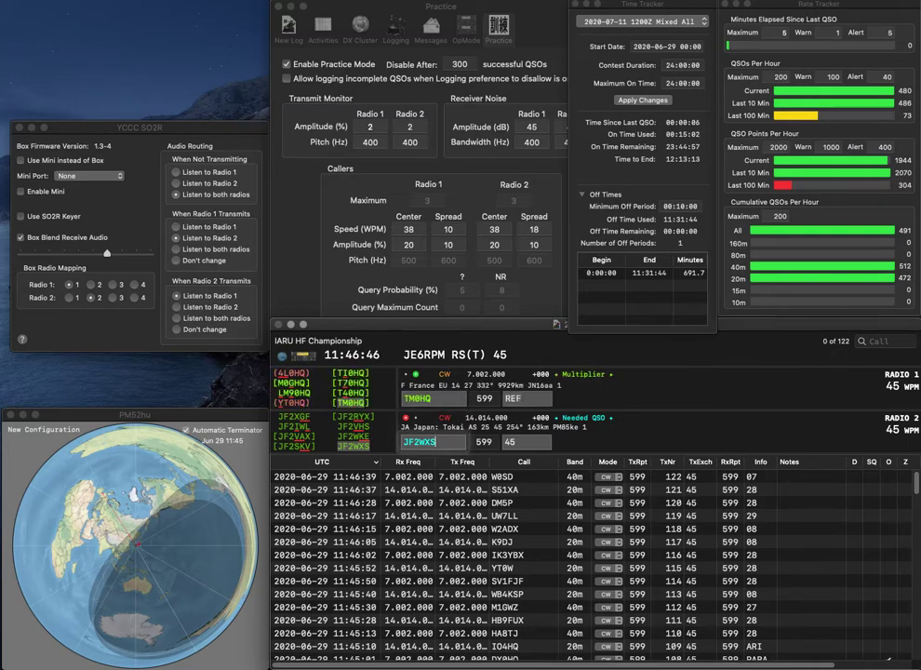
key("Return")
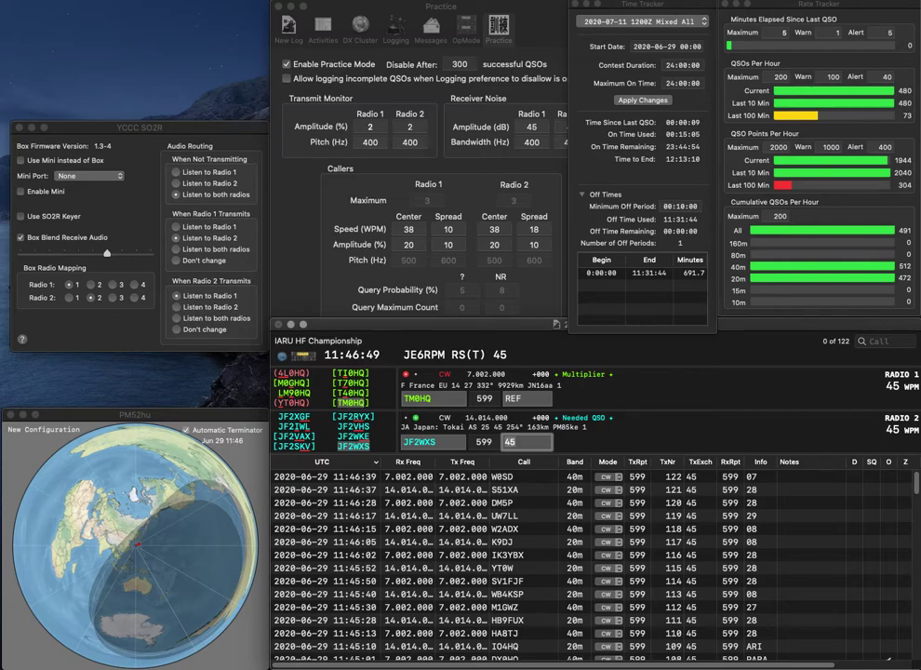
key("Return")
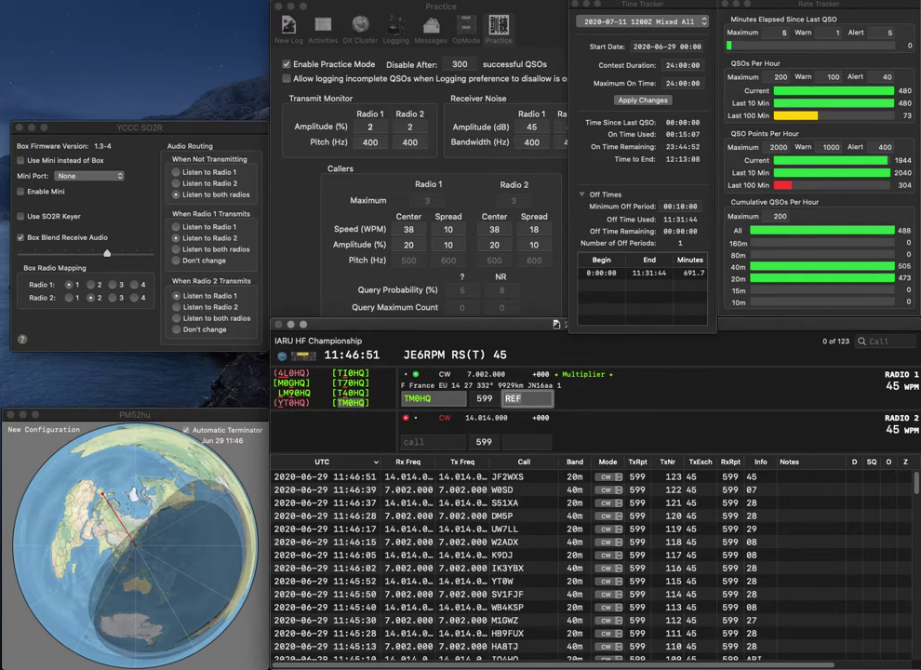
key("Return")
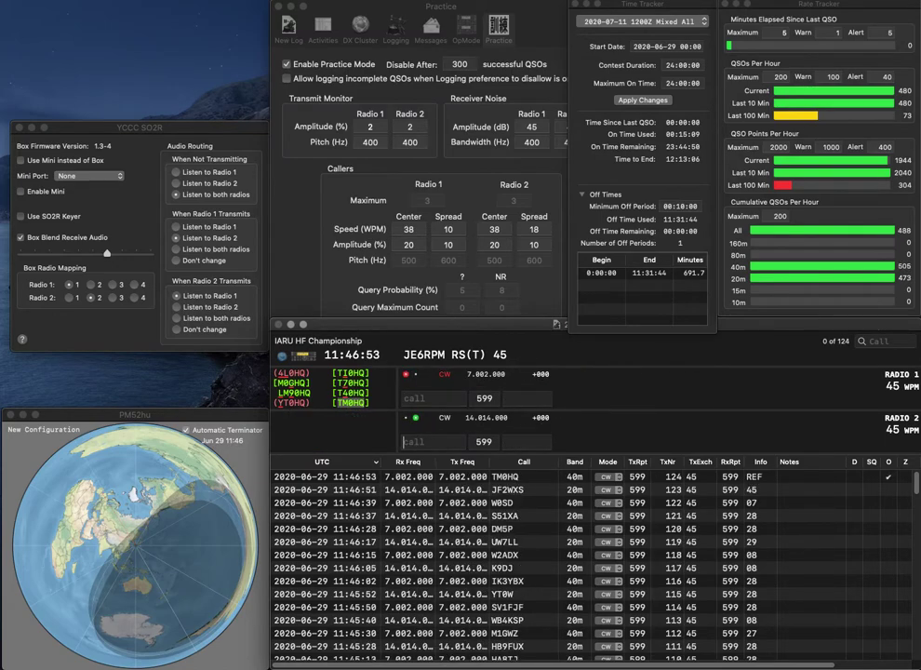
type("PY")
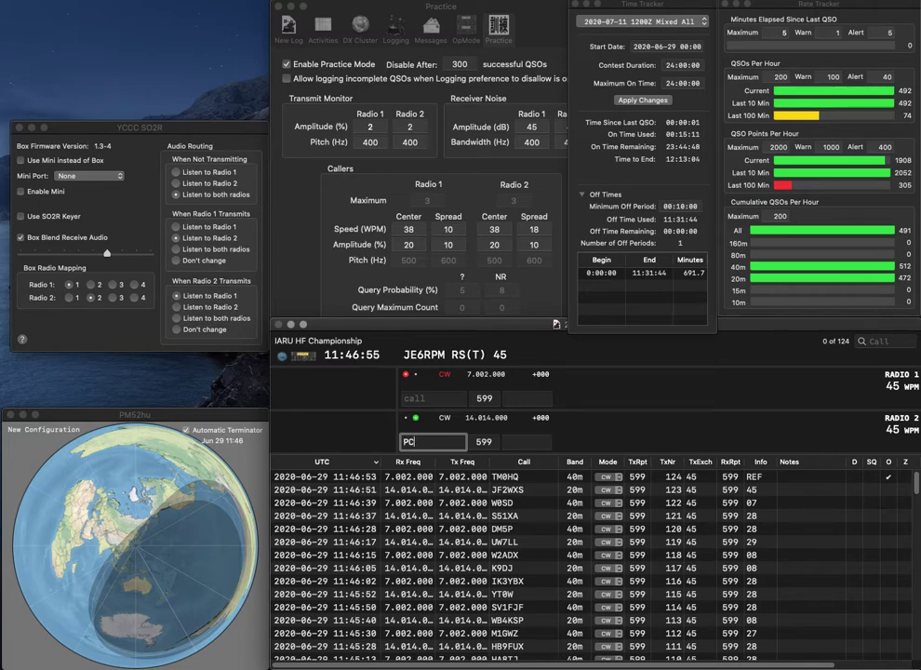
type("2Y")
key("Return")
type("PDH")
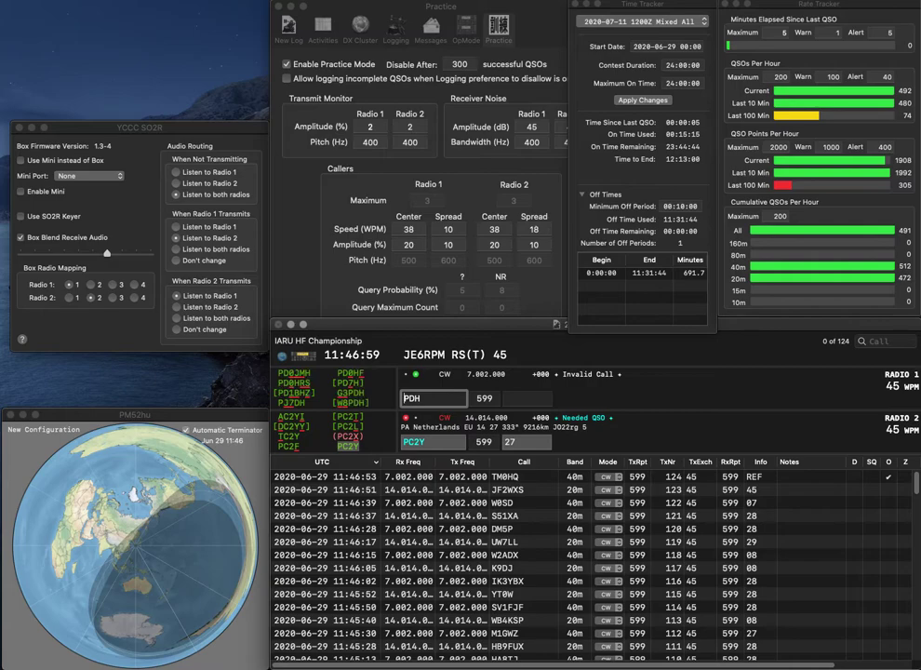
key("Left")
key("Left")
key("Left")
type("W8")
key("Return")
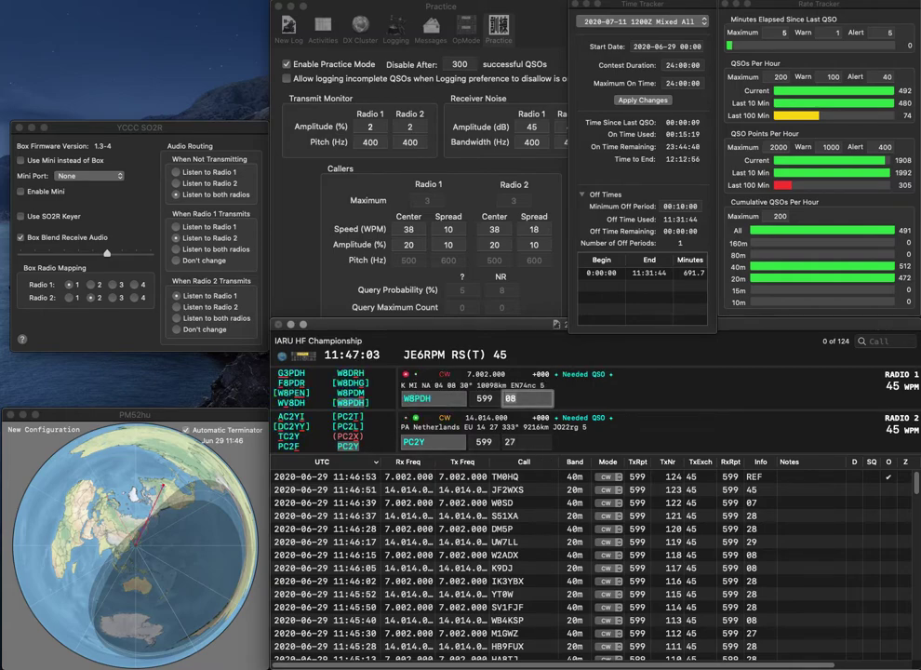
key("Return")
key("space")
key("BackSpace")
key("BackSpace")
key("Delete")
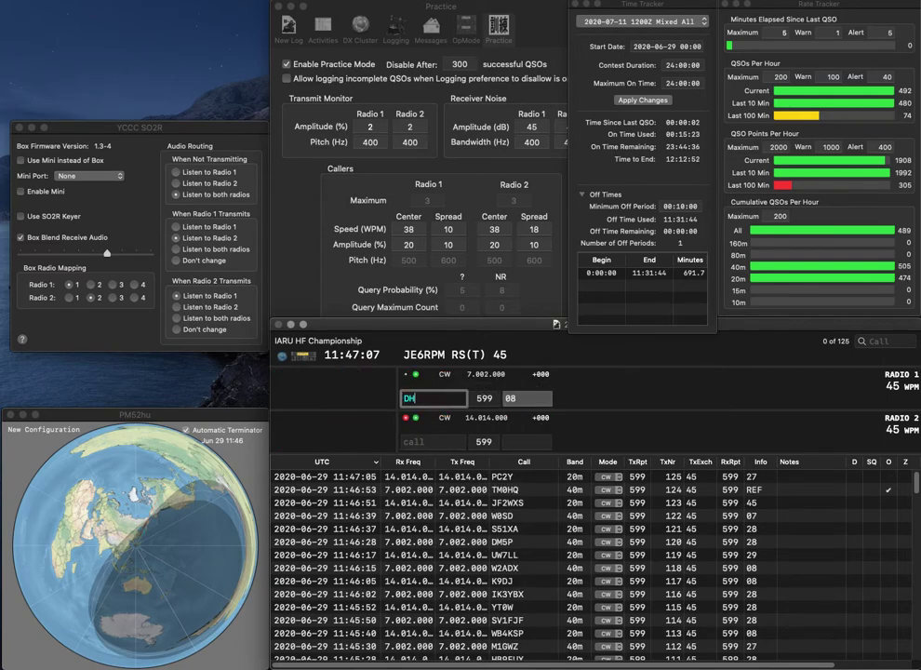
key("Delete")
key("Delete")
type("HB9HQ")
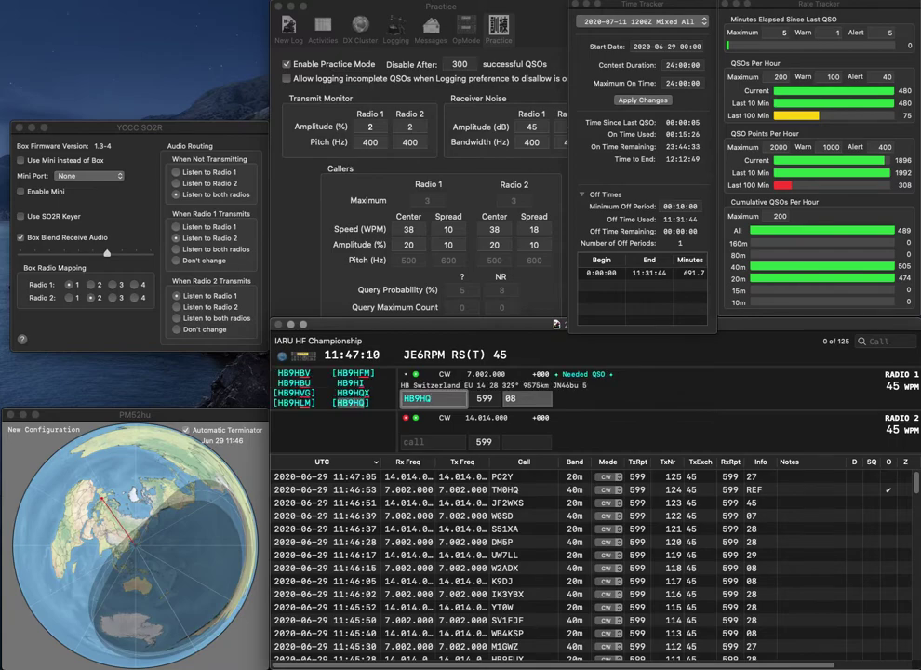
Correct the Radio 1 call to HB0HQ and send its exchange.
key("Left")
key("Left")
key("BackSpace")
type("00")
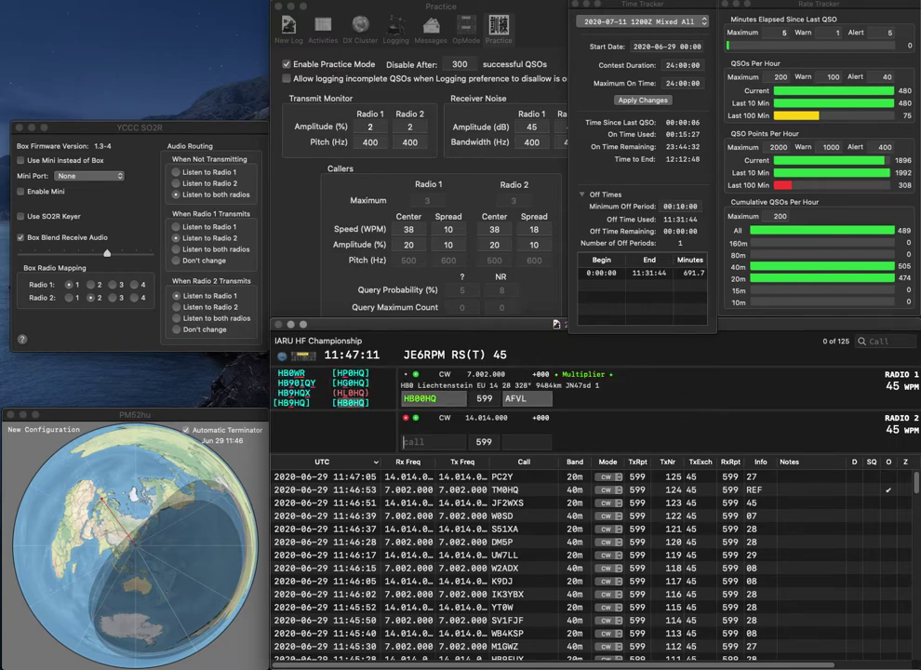
key("Tab")
key("Tab")
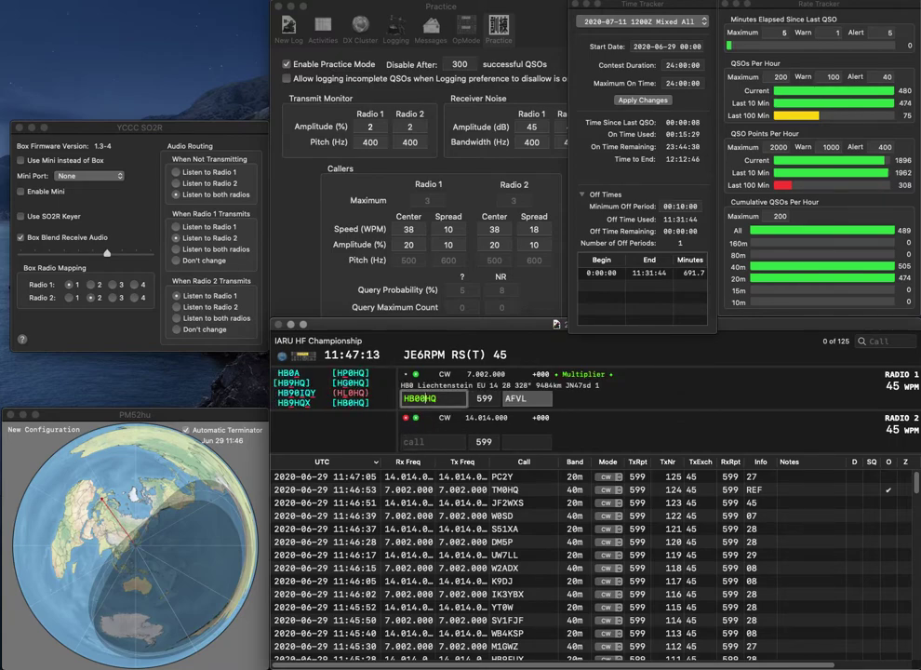
key("BackSpace")
key("Return")
key("Tab")
type("D")
key("BackSpace")
type("K")
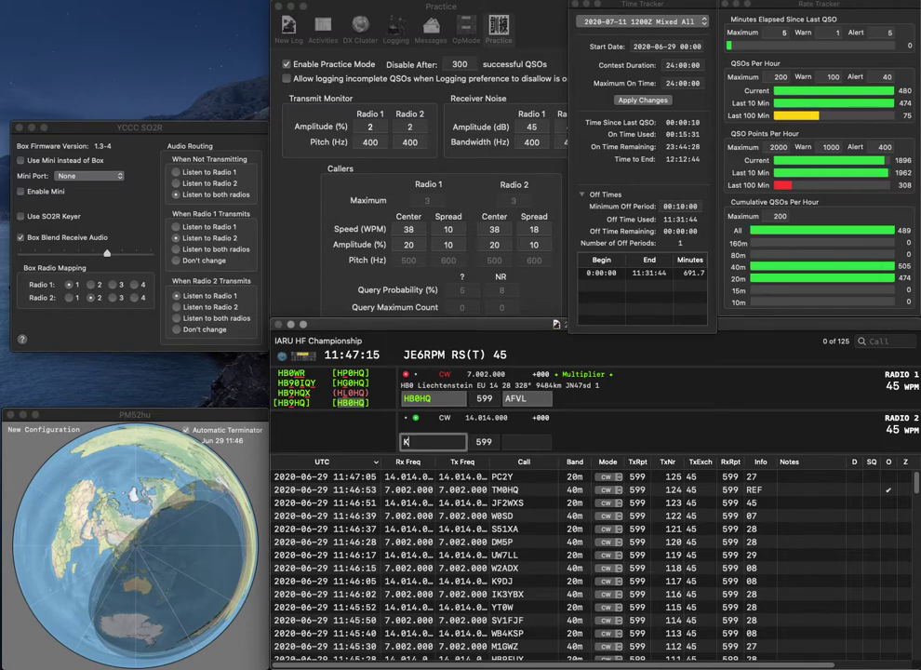
type("5RHZ")
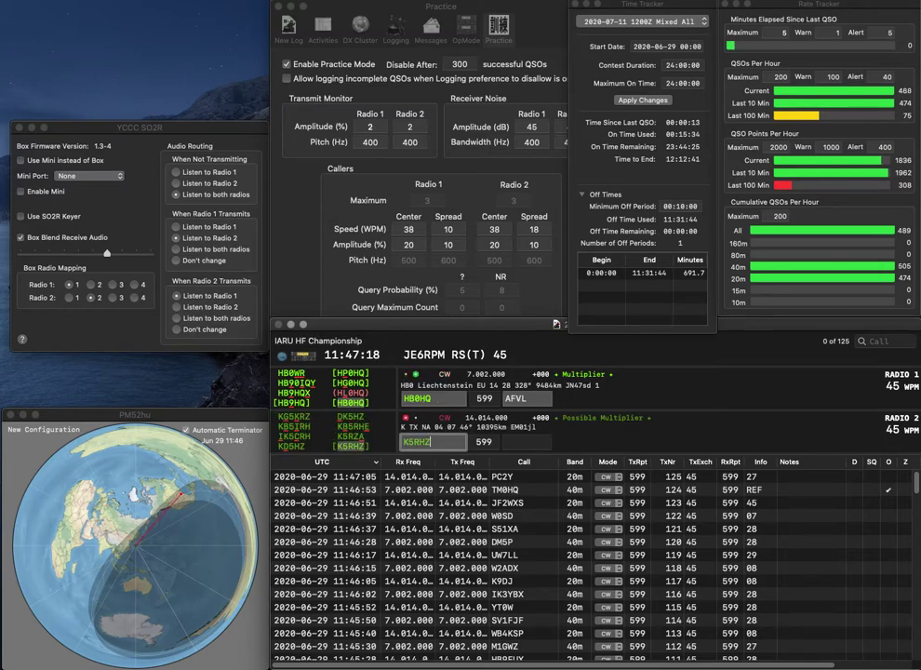
key("Tab")
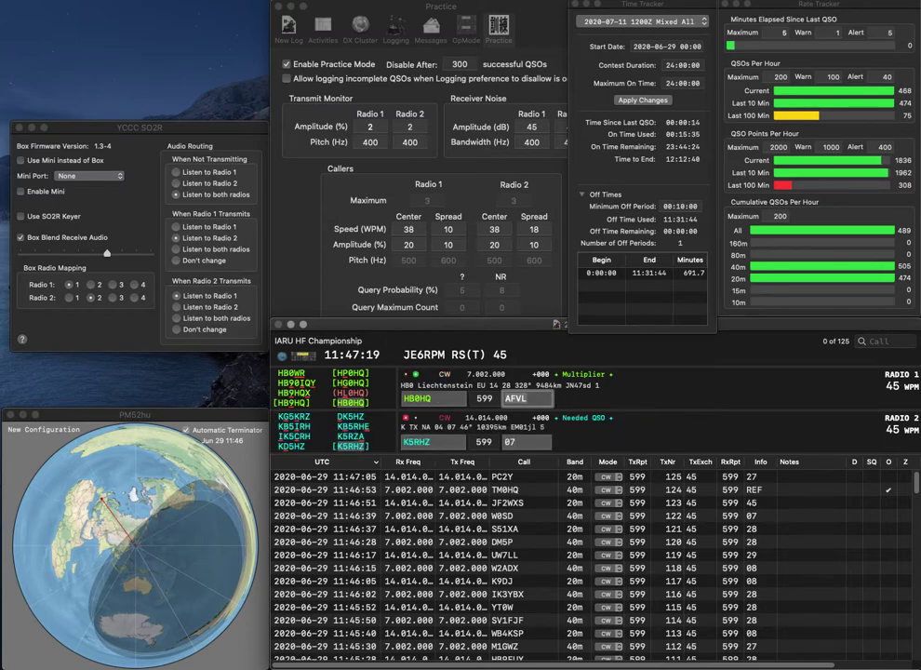
key("Tab")
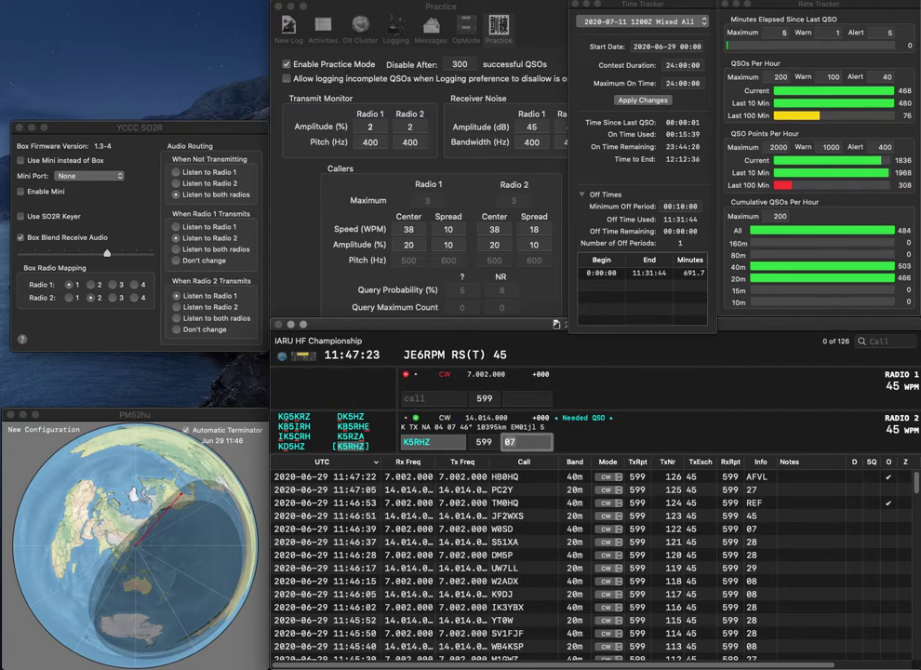
key("Return")
Enter F5WBS as the next caller on Radio 1 and YB8UVB on Radio 2, sending each an exchange.
type("F5WBS")
key("Return")
type("YB8U")
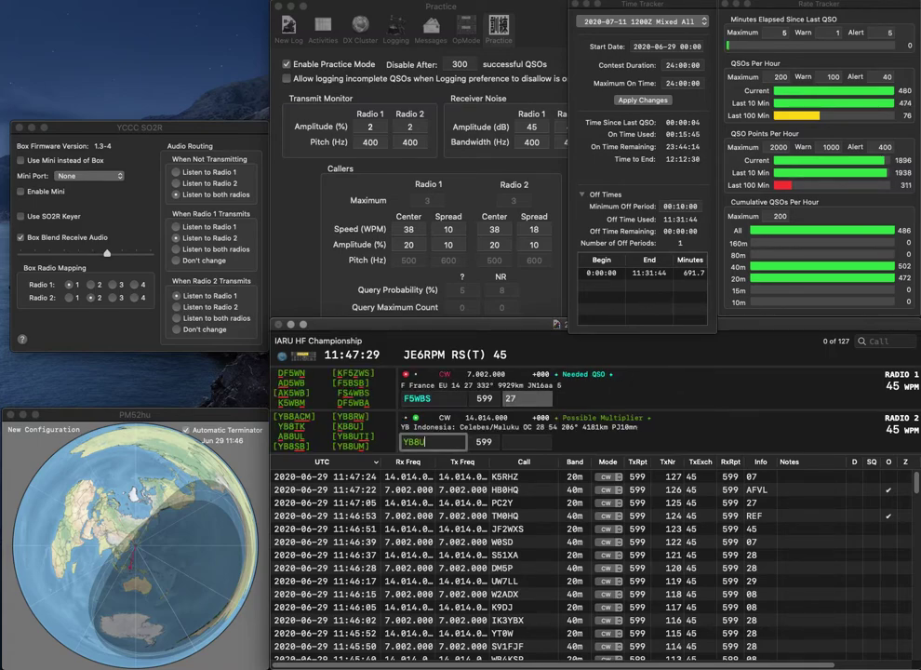
type("VB")
key("Return")
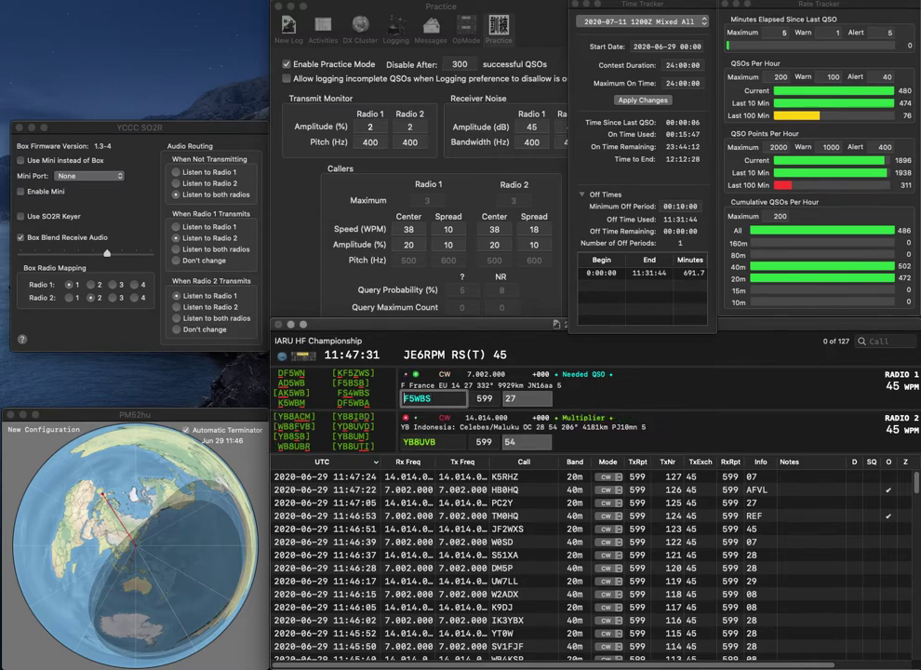
key("BackSpace")
type("S4")
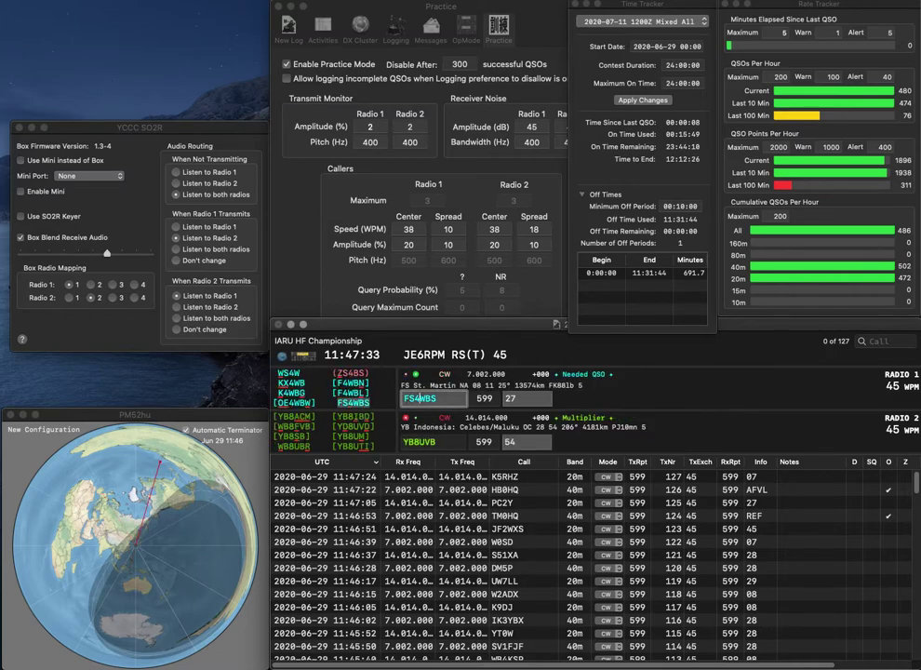
key("Return")
key("Delete")
type("D")
key("Delete")
type("7")
key("Return")
Log FS4WBS on Radio 1 with exchange 11 and YD7UVB on Radio 2 with exchange 54.
key("Return")
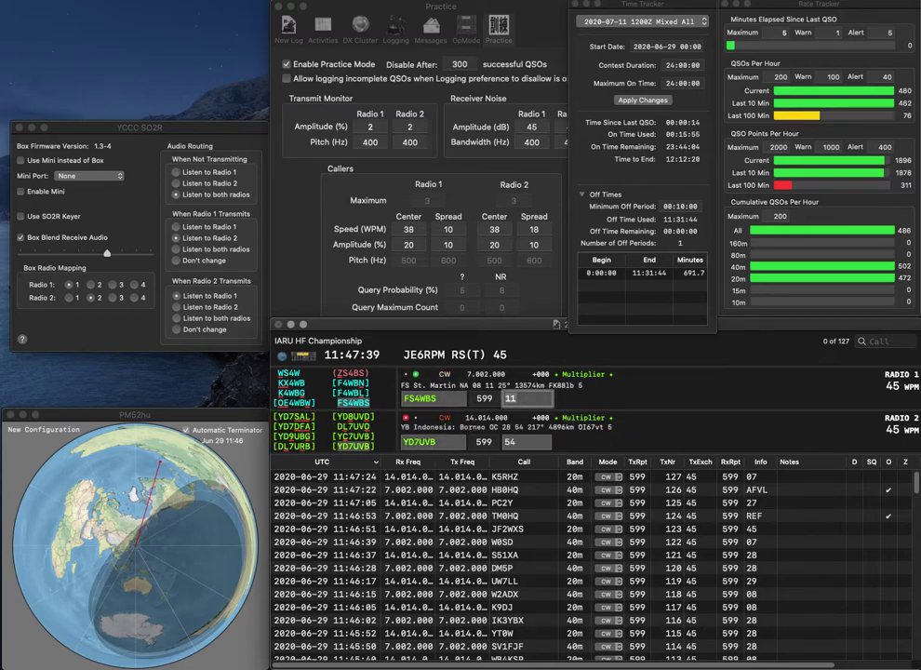
key("Return")
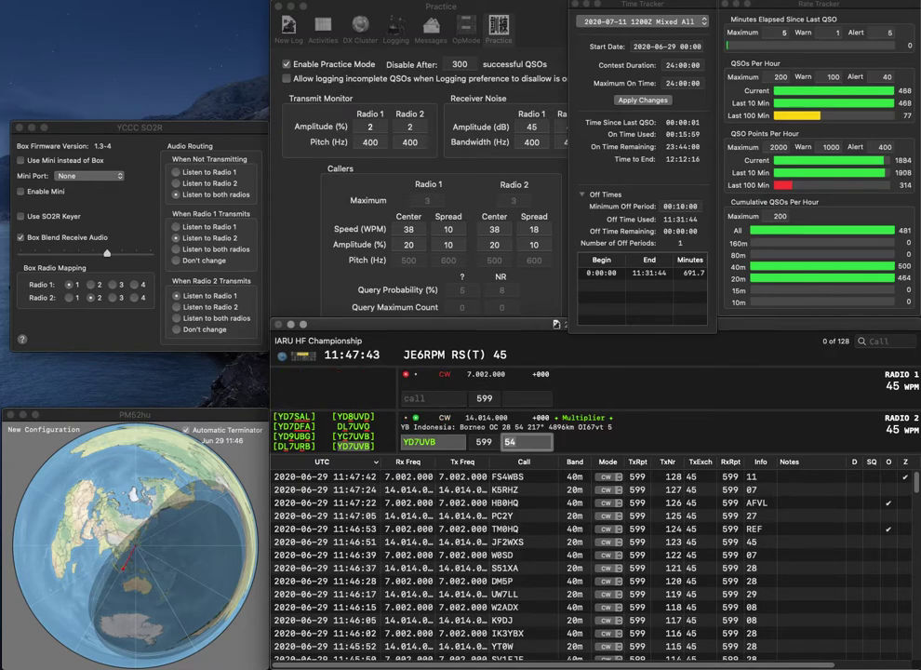
key("Return")
Work K2UU on Radio 1 and CB1HQ on Radio 2, logging them with exchanges 08 and RCCH.
type("K2")
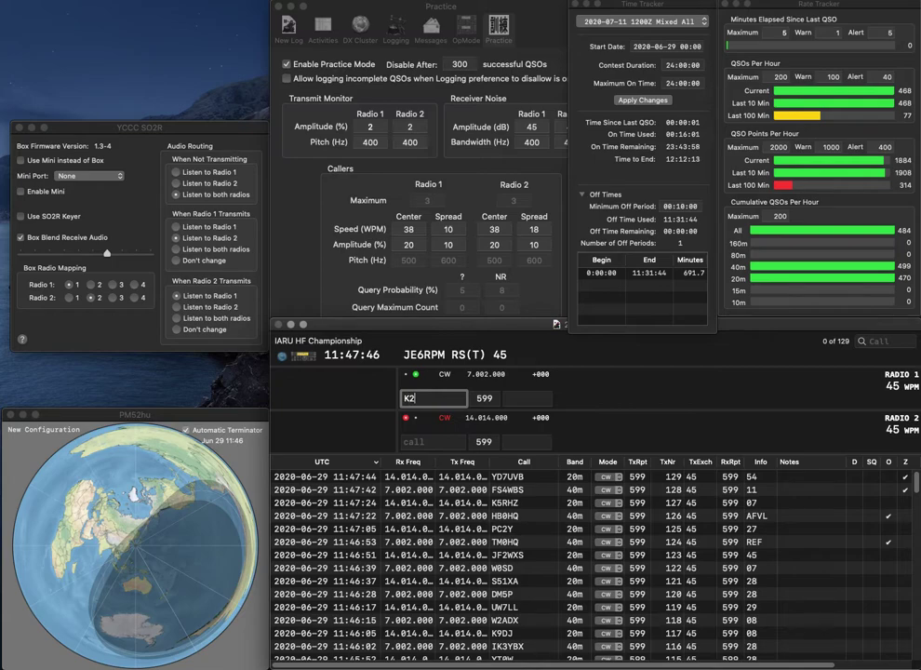
type("UU")
key("Return")
type("CB1HQ")
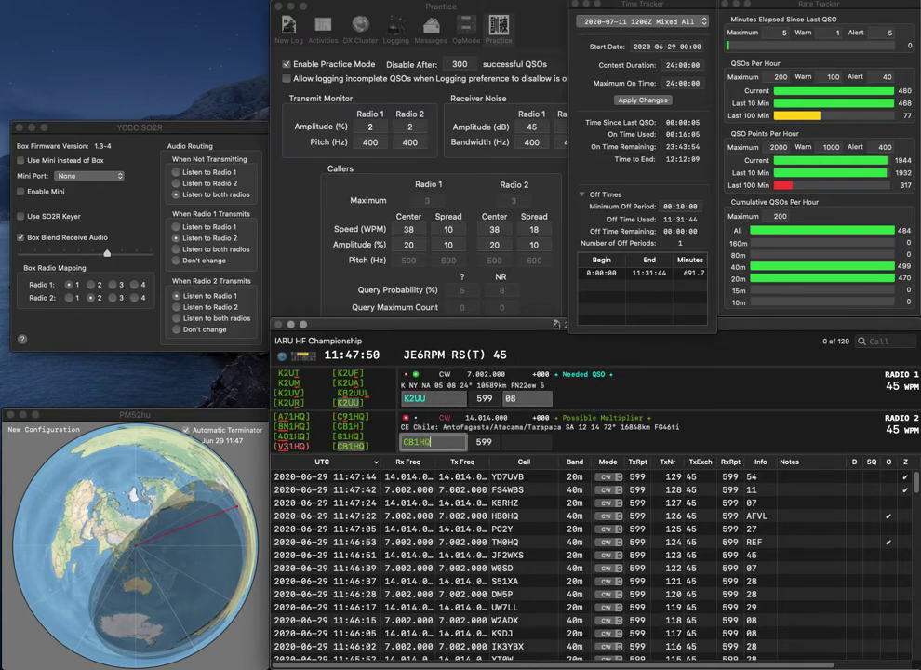
key("Return")
key("Return")
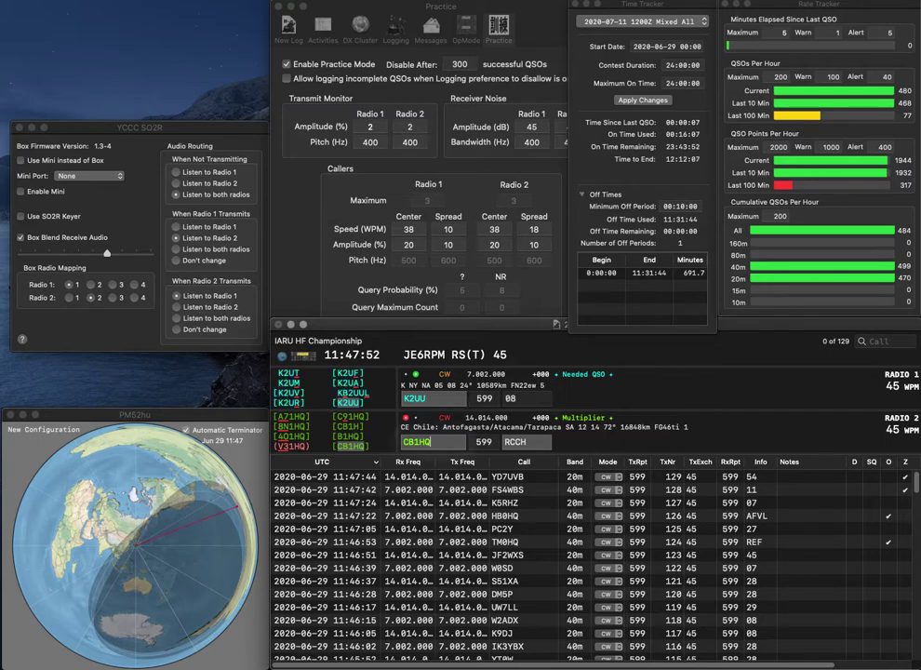
key("Tab")
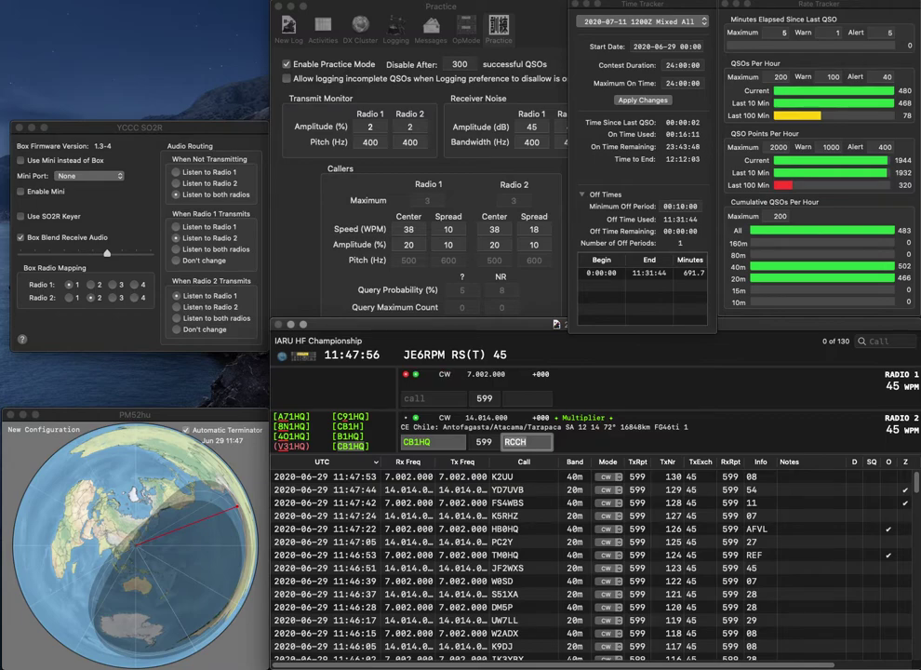
key("Return")
Work K4PP on Radio 1 and FM5KC on Radio 2, logging them with exchanges 08 and 11.
type("K4")
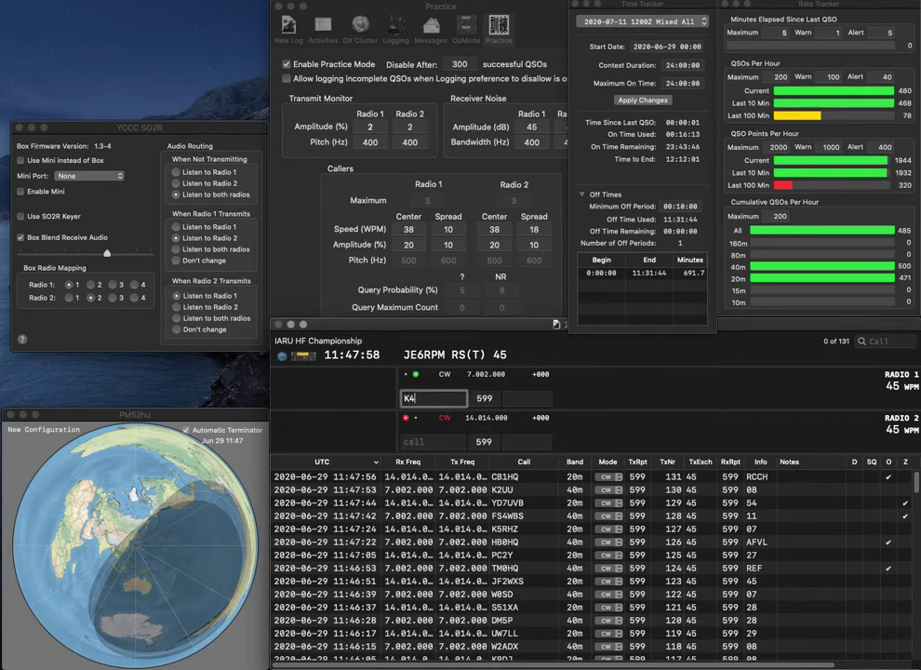
type("PP")
type("FM5K")
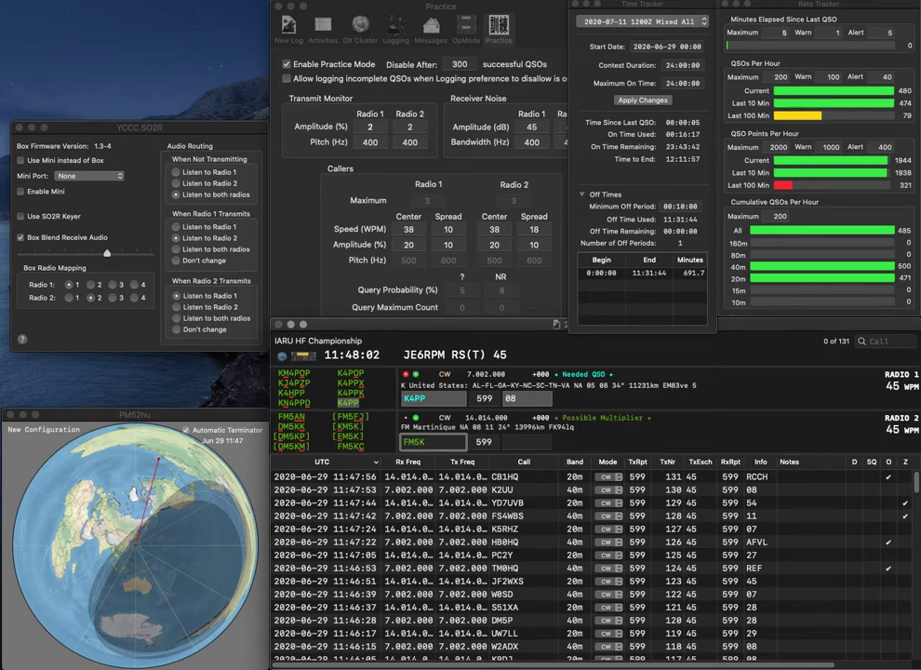
type("C")
key("Return")
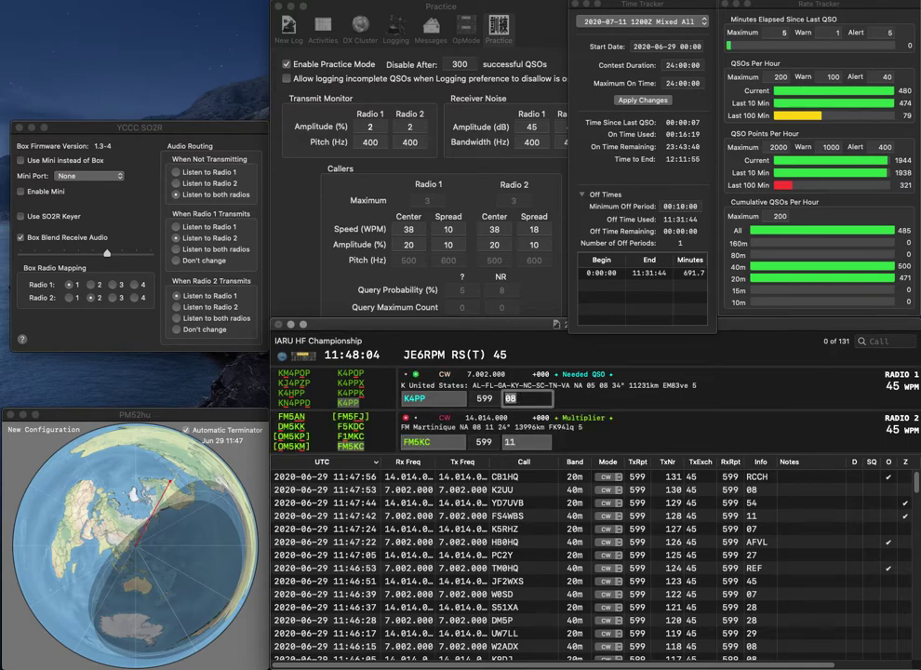
key("Return")
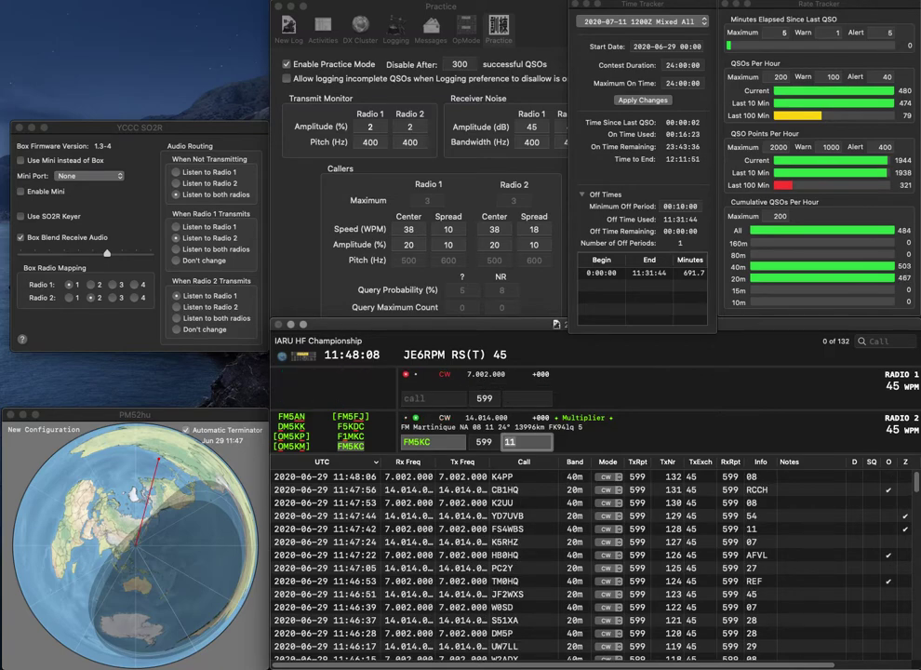
key("Return")
type("VB1TP")
key("Return")
type("K")
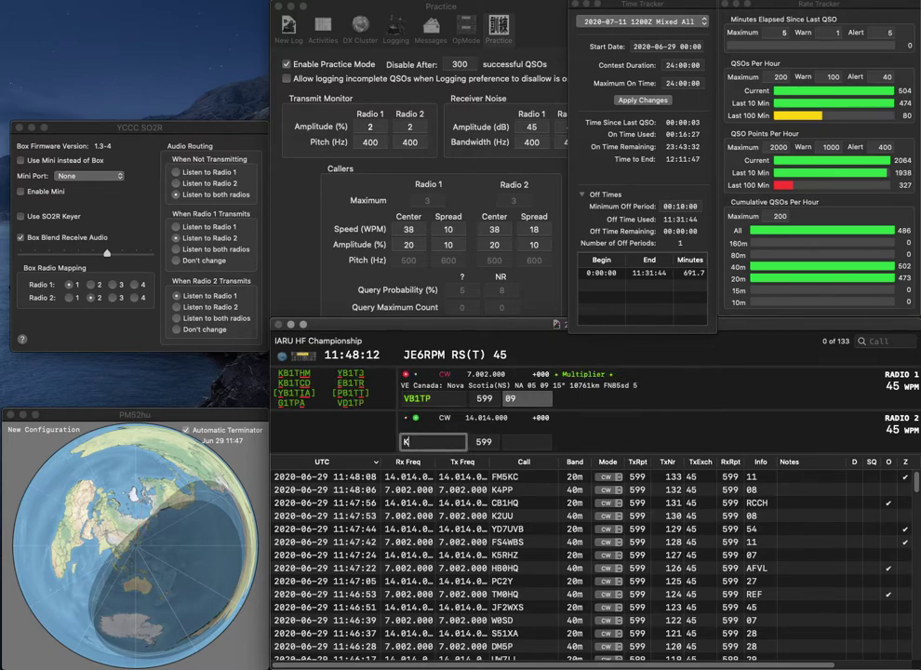
type("8LJ")
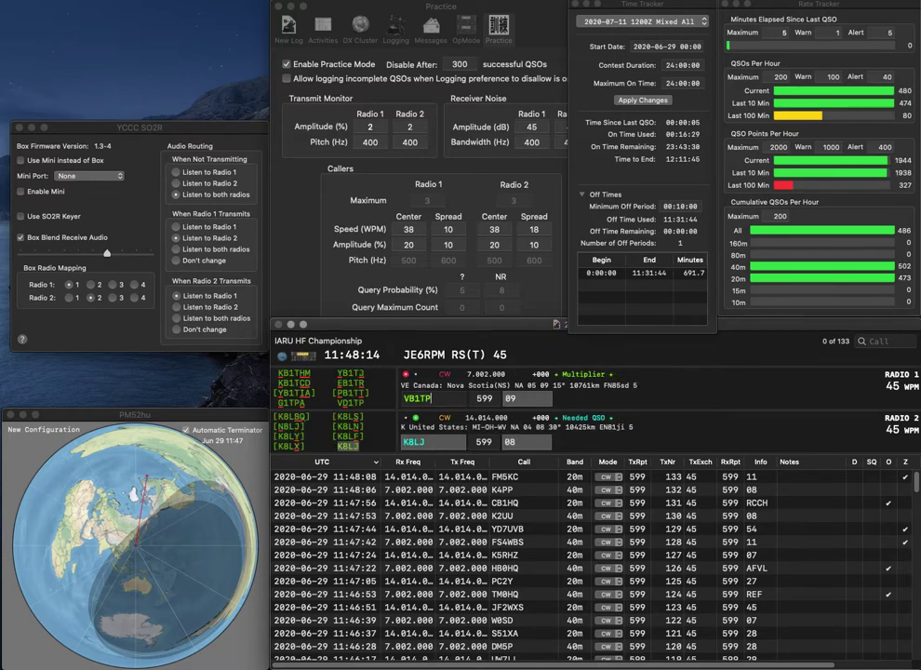
Correct the Radio 1 call to VD1TP, then log K8LJ with exchange 08 and VD1TP with exchange 09.
key("Right")
key("Right")
key("BackSpace")
type("D")
key("Return")
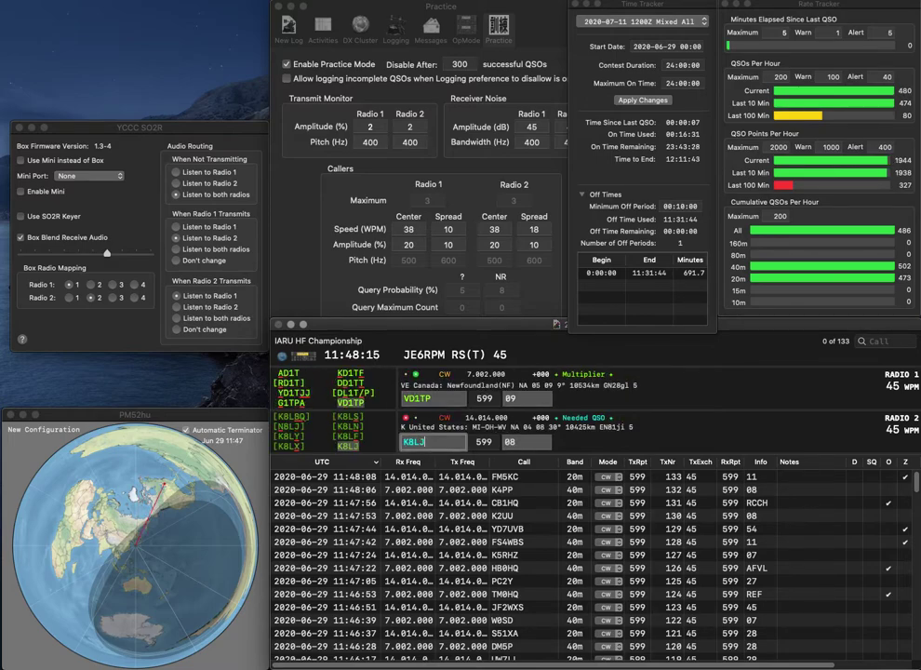
key("Tab")
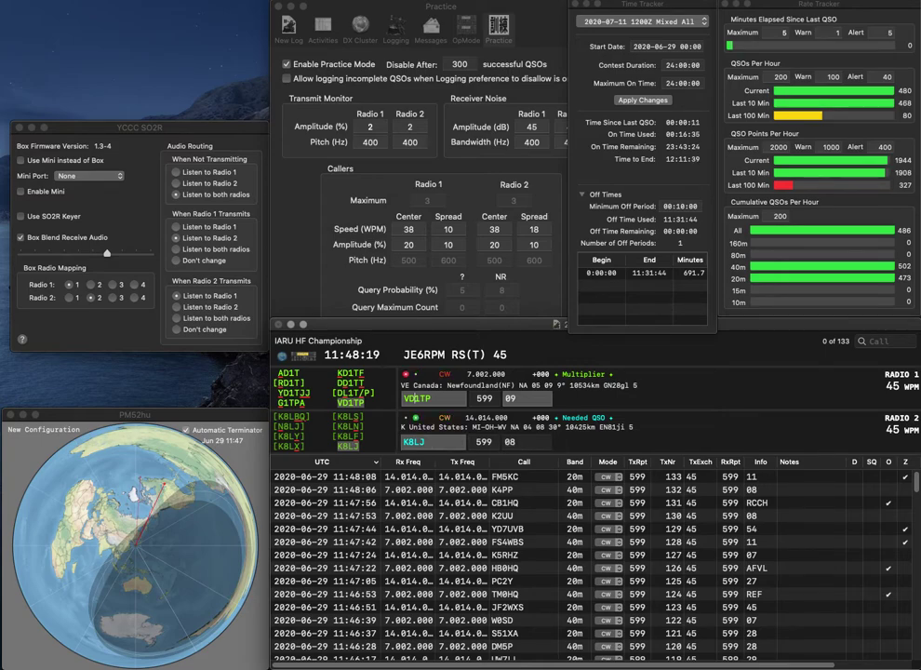
key("Return")
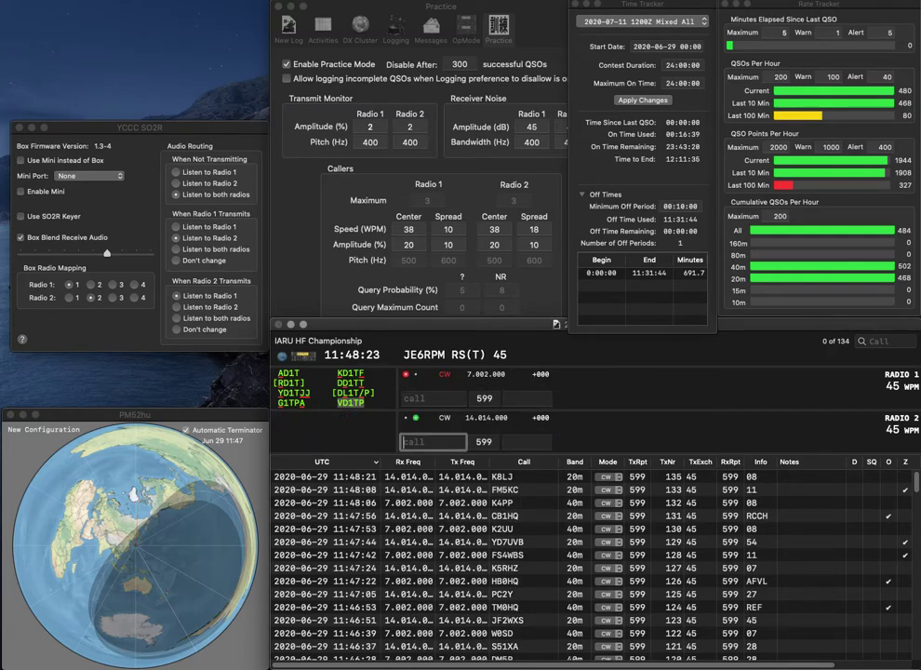
key("Return")
type("LZ")
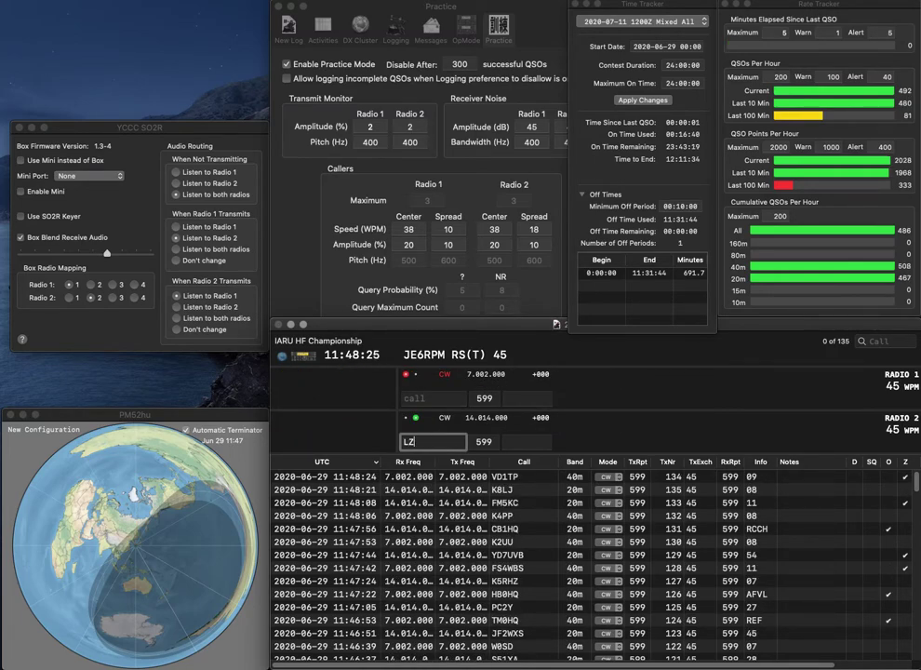
key("Return")
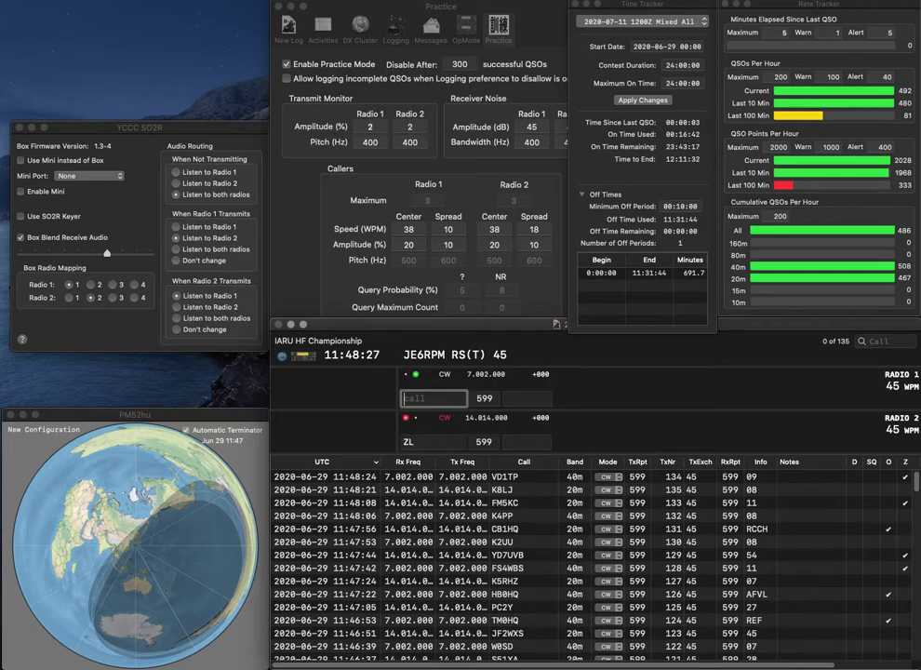
type("DZ")
key("Return")
type("2TLL")
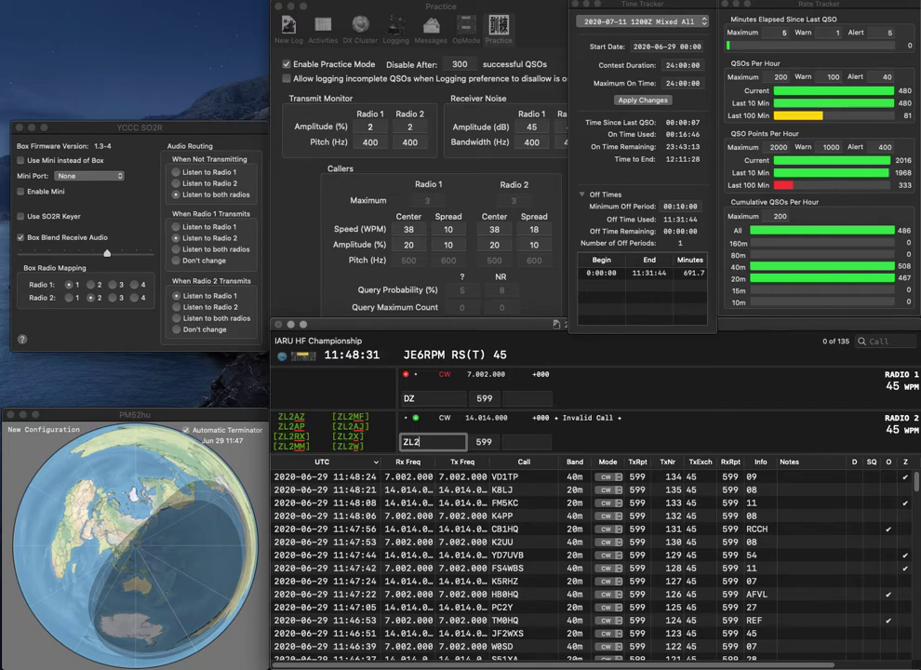
key("Return")
key("Left")
key("Left")
type("4")
key("Left")
type("OK")
key("Return")
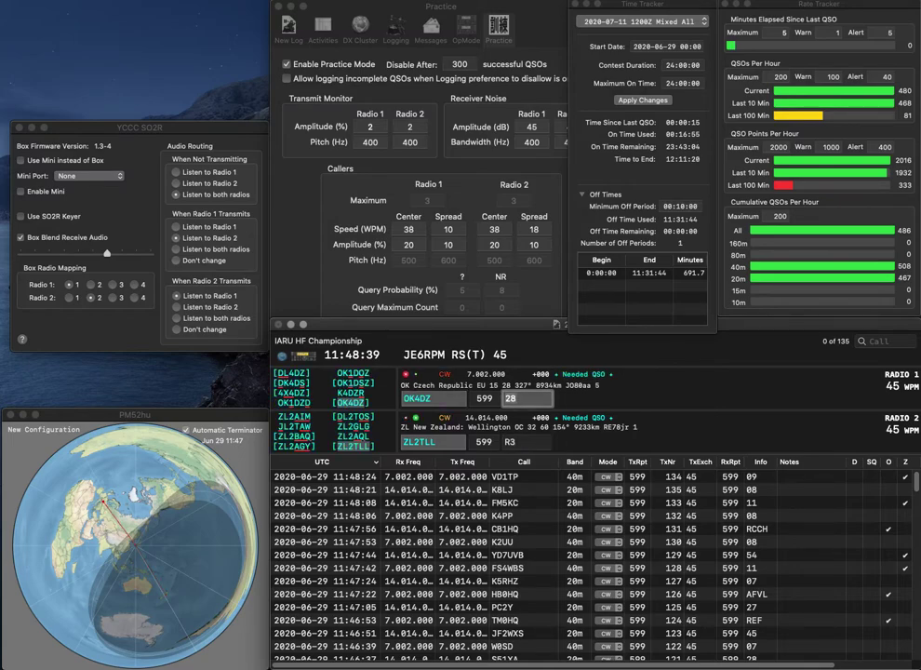
key("Return")
key("space")
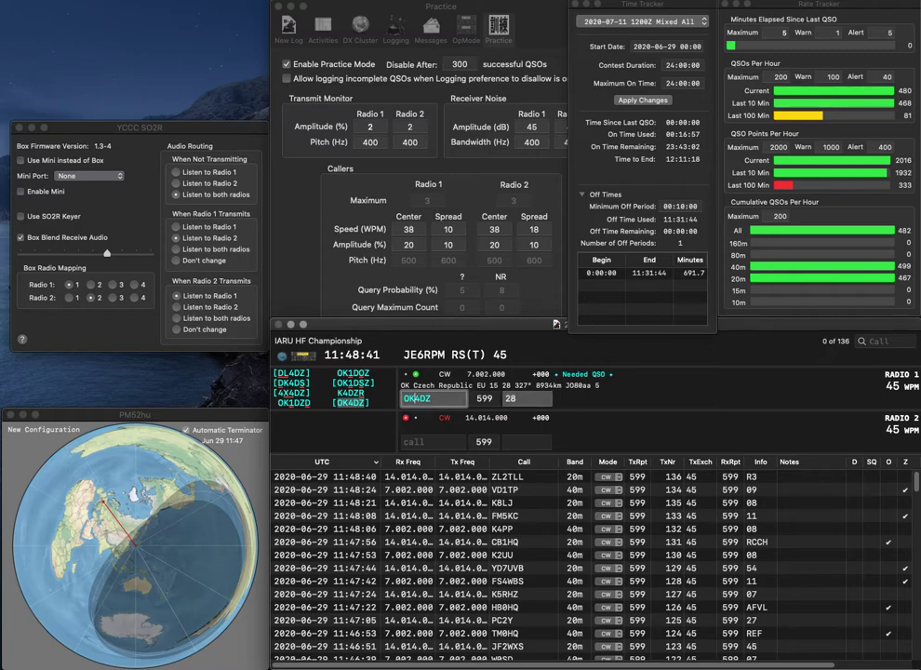
key("BackSpace")
key("BackSpace")
type("JA")
key("Return")
type("DM")
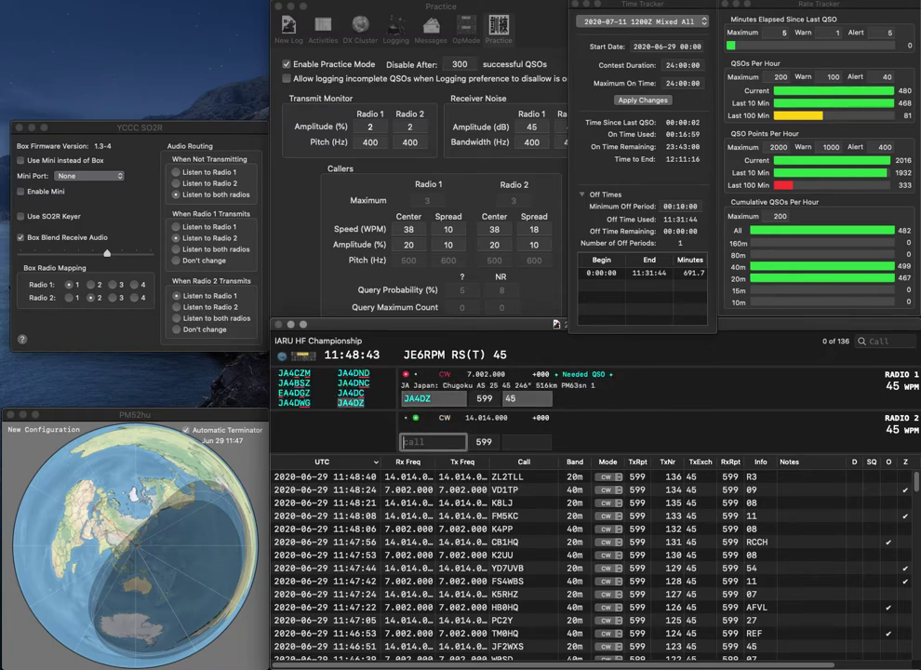
type("4CW")
key("Return")
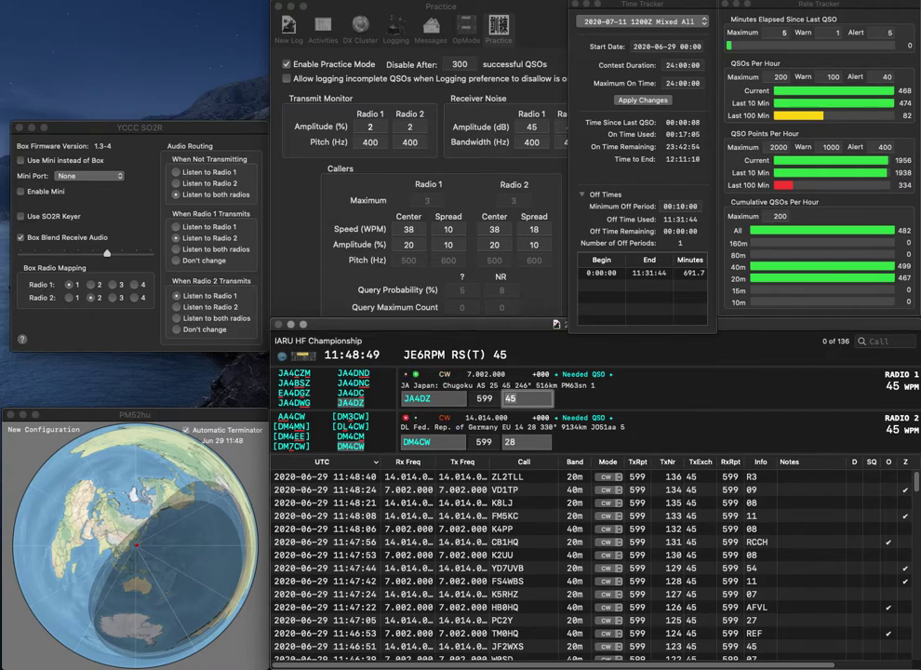
key("Return")
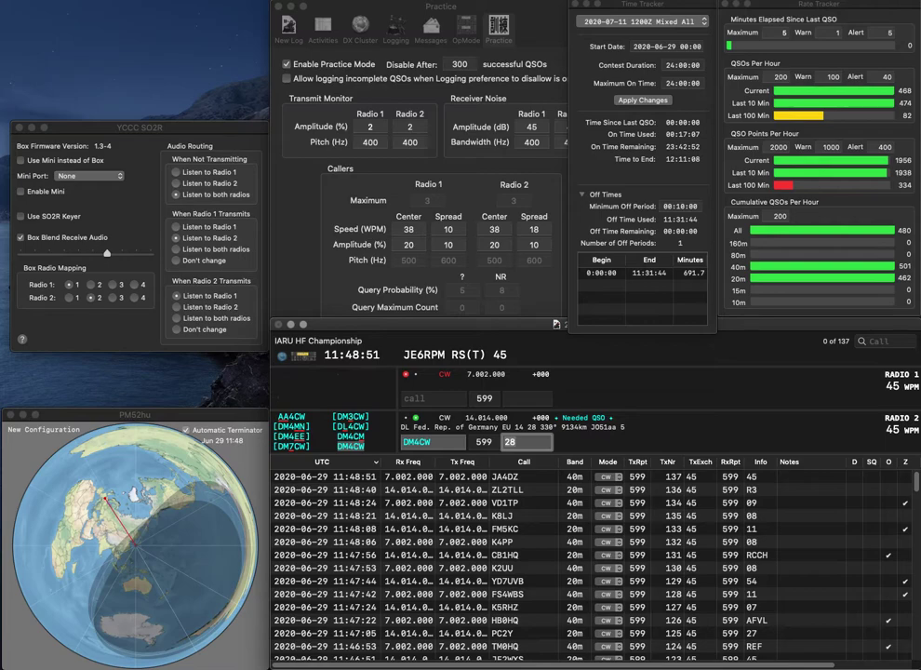
key("Return")
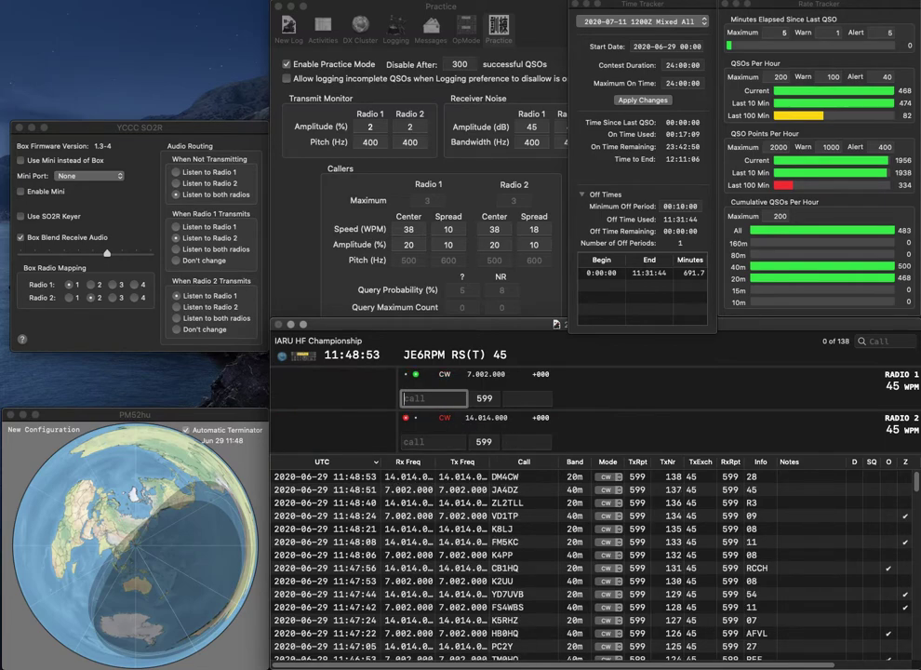
type("N1WRK")
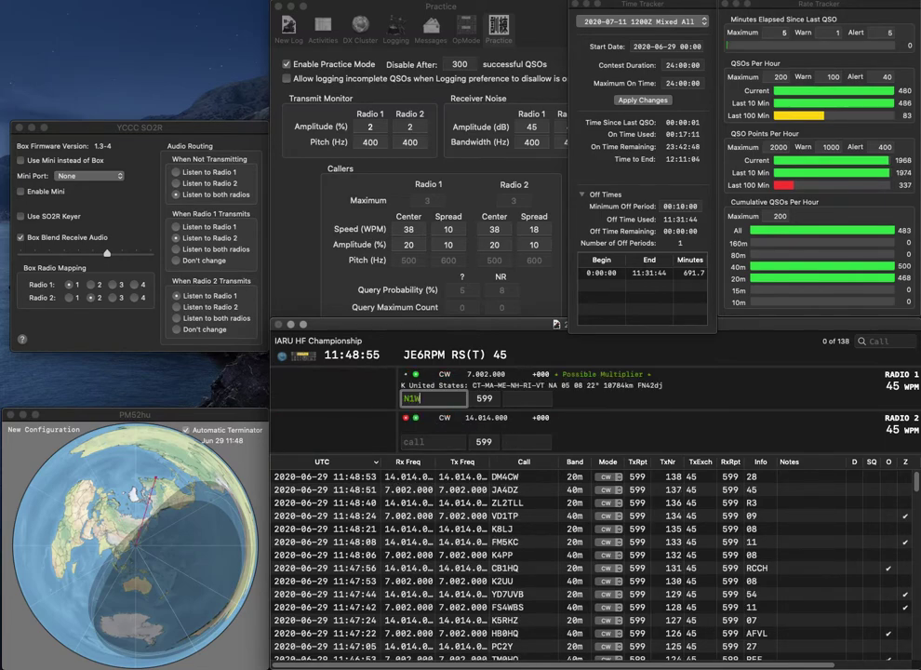
key("Return")
type("K1ESE")
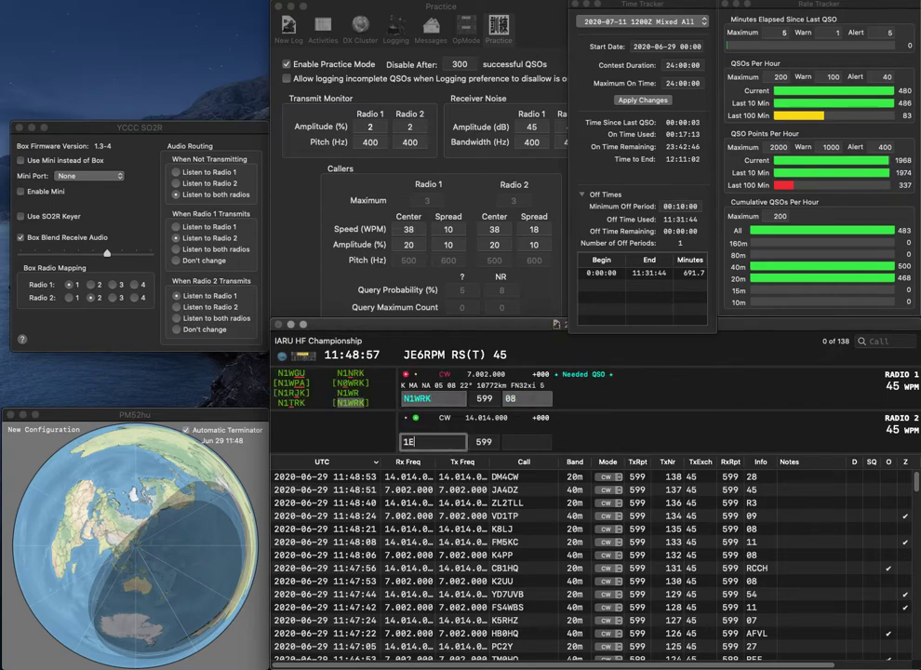
key("Return")
key("Tab")
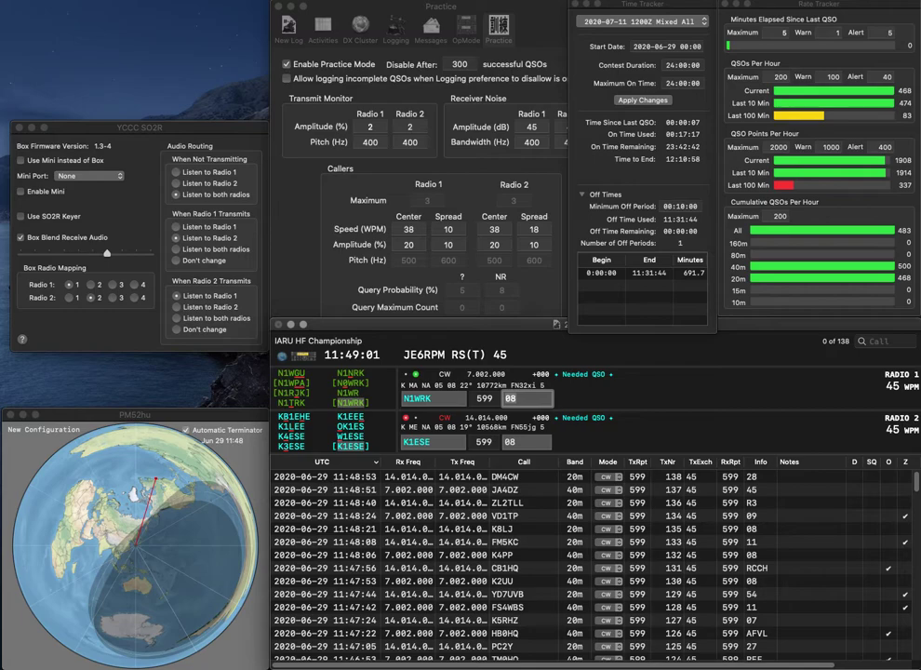
key("Return")
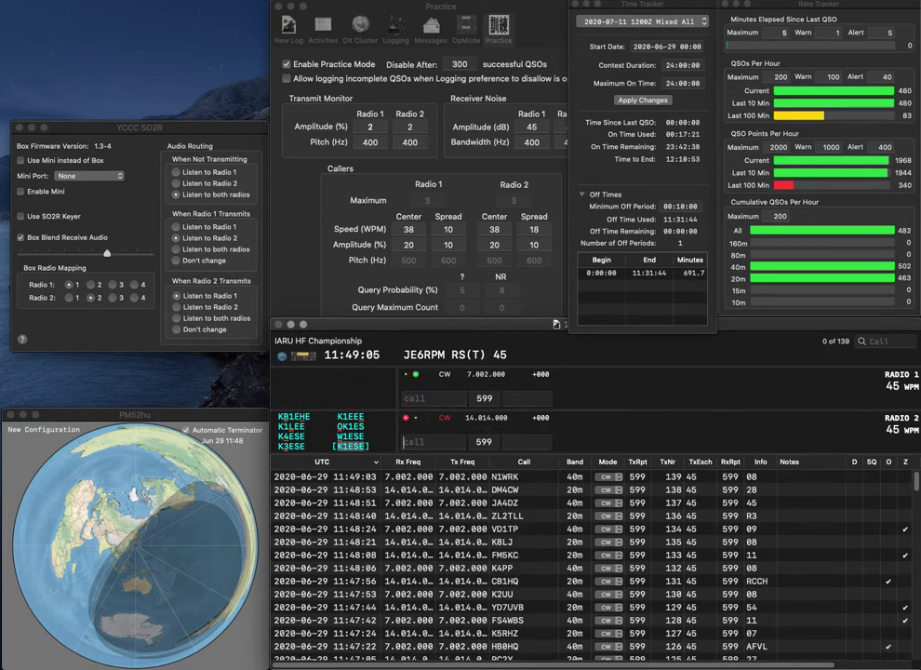
key("Return")
type("N1O")
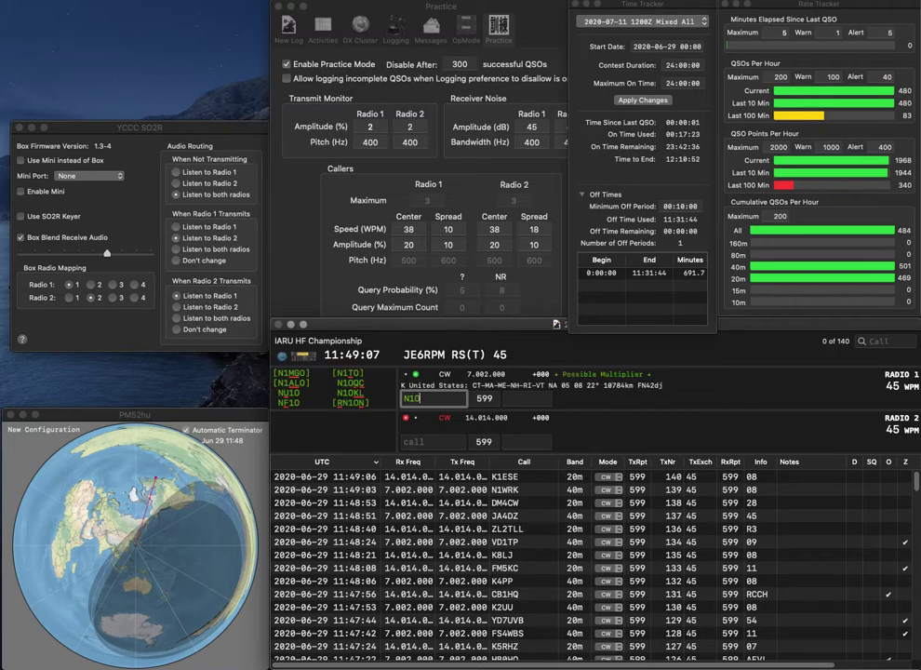
type("QC")
key("Return")
type("O1HQ4")
key("Return")
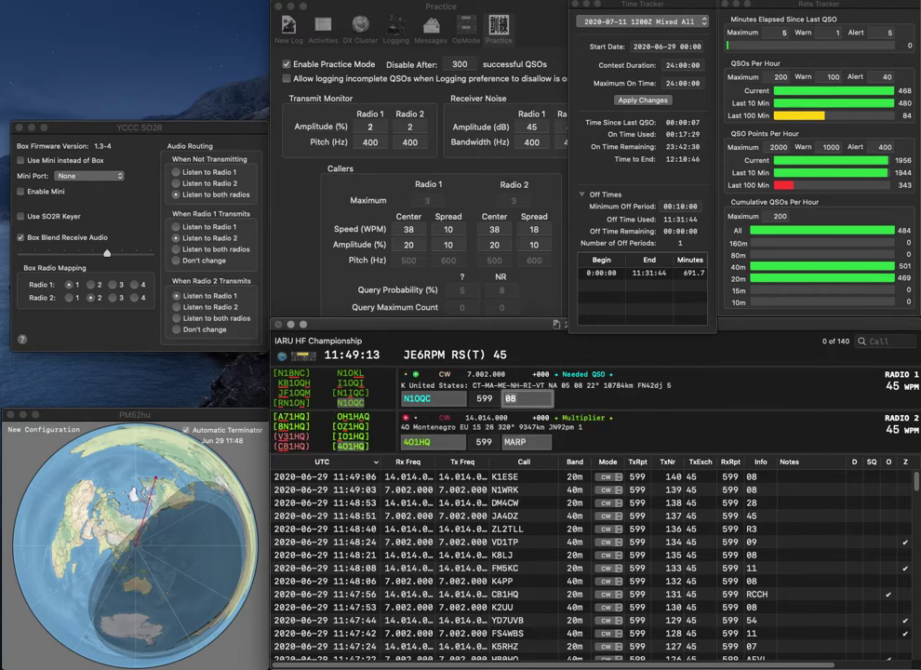
key("Return")
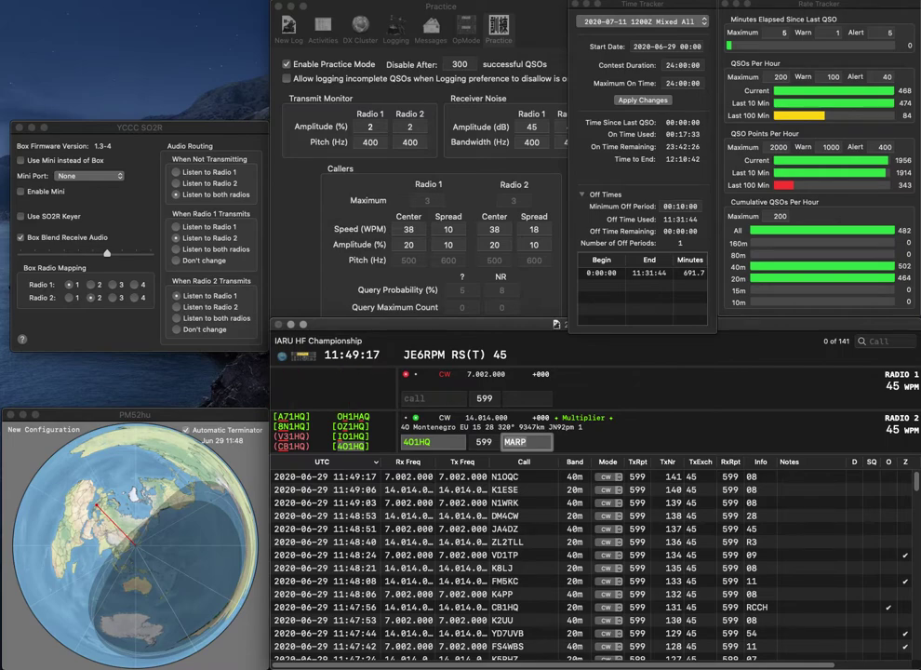
key("Return")
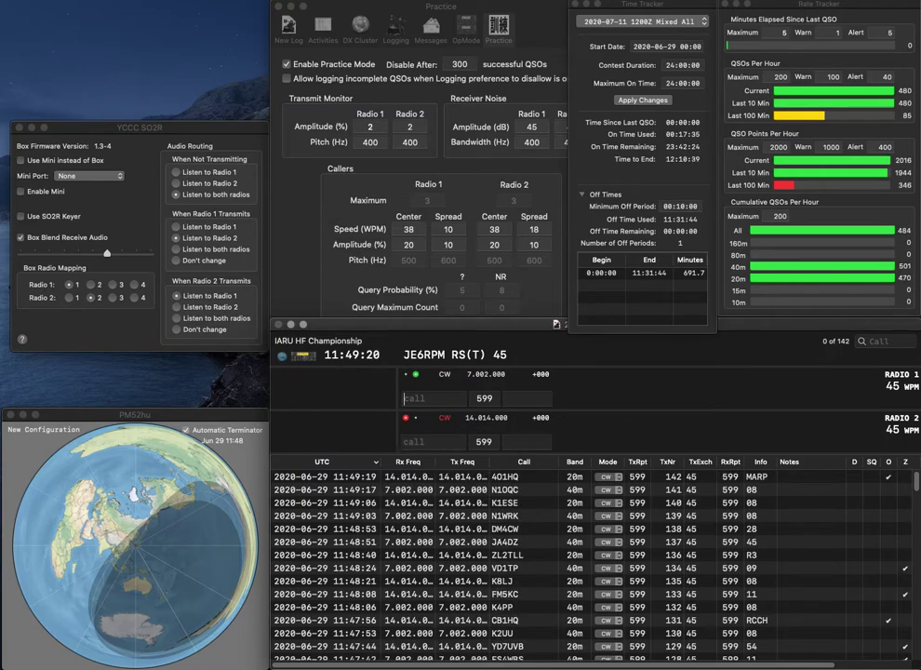
type("F1RPZAJ")
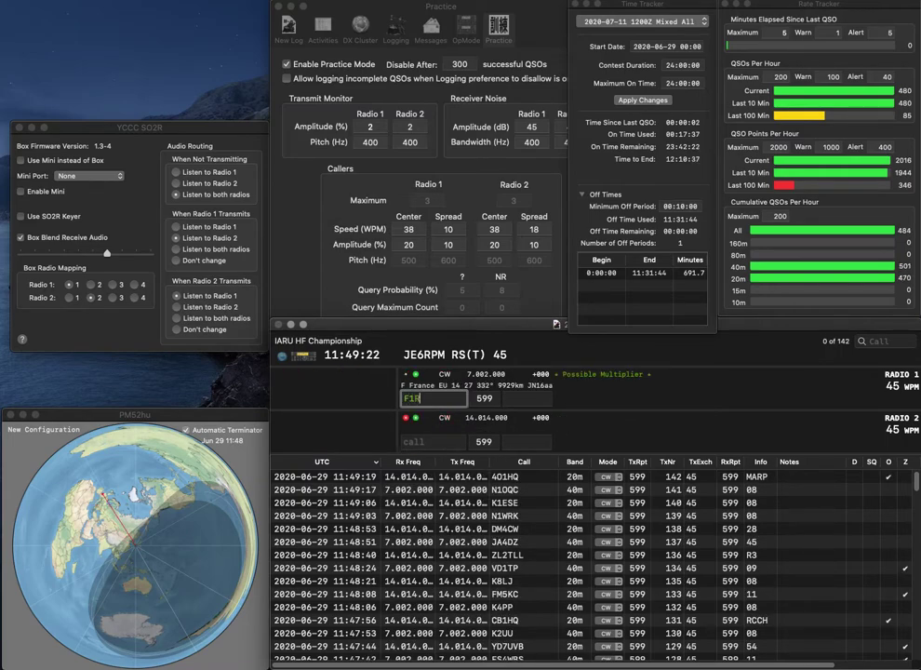
key("ctrl+a")
type("J")
key("ctrl+e")
key("BackSpace")
key("BackSpace")
key("BackSpace")
key("Return")
key("Return")
key("Return")
key("Return")
type("Z")
key("Return")
type("2D")
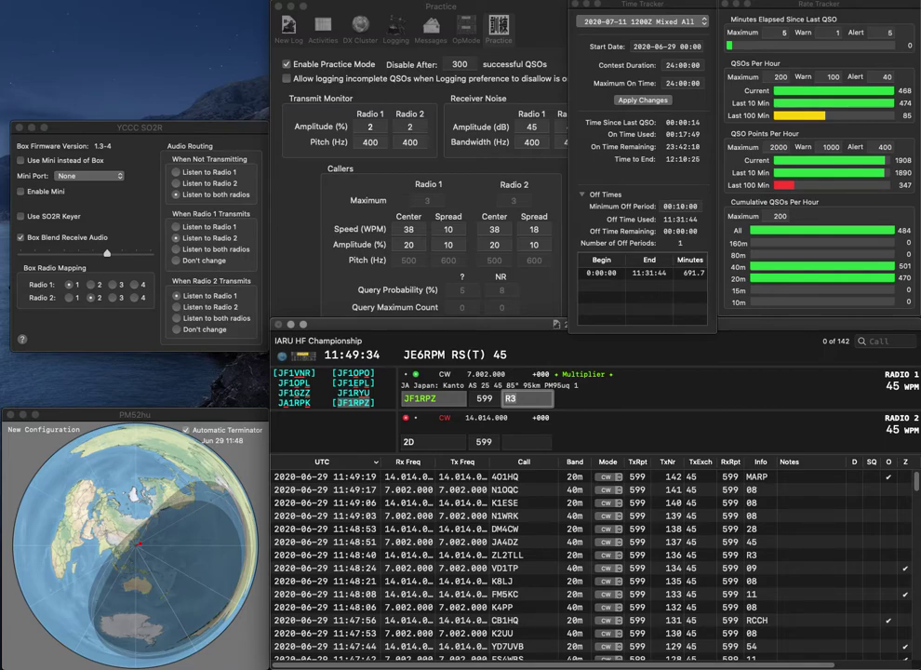
key("Return")
type("M")
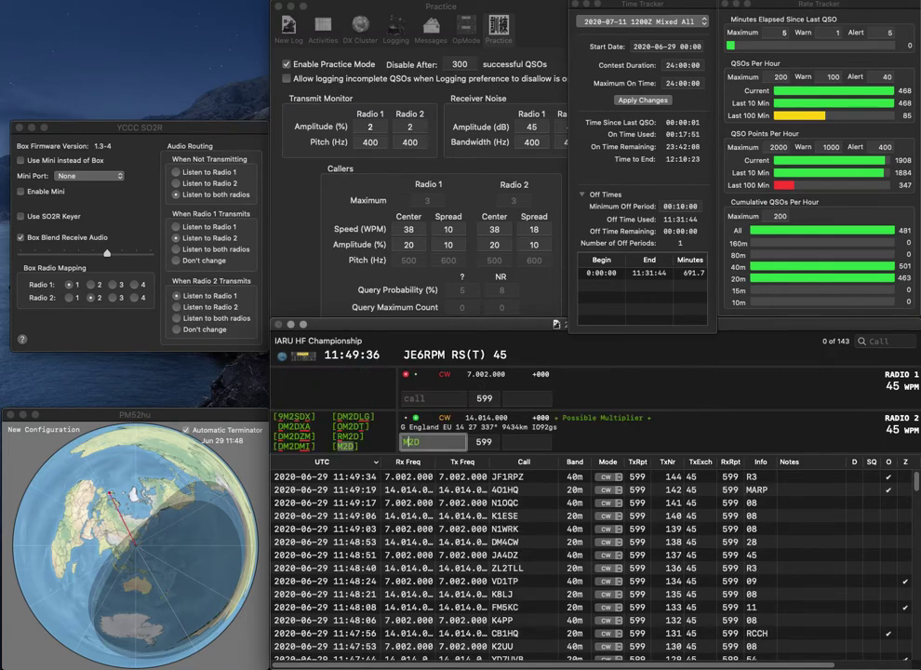
key("Return")
Answer VE3NR on Radio 1, logging M2D with exchange 27 and VE3NR with exchange 04.
type("VE3NR")
key("Return")
key("Tab")
key("Tab")
key("Tab")
key("Tab")
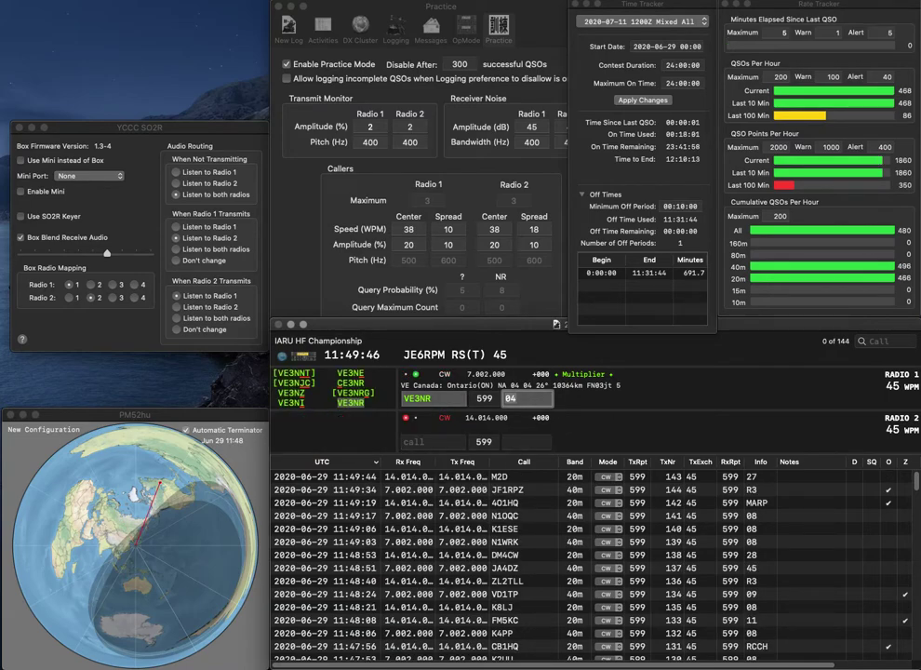
key("Return")
type("K1EQC")
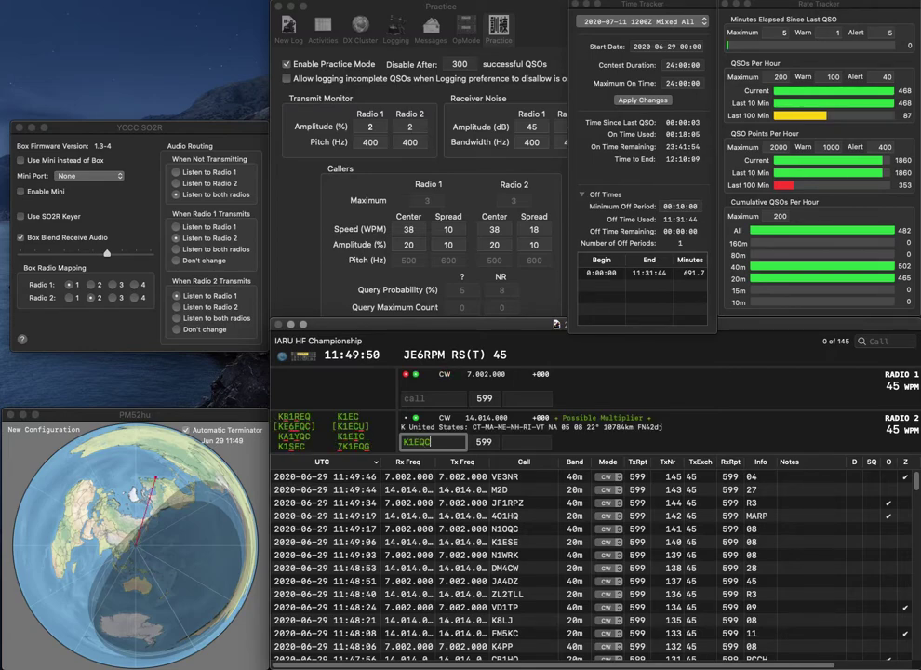
key("Home")
type("7")
key("Return")
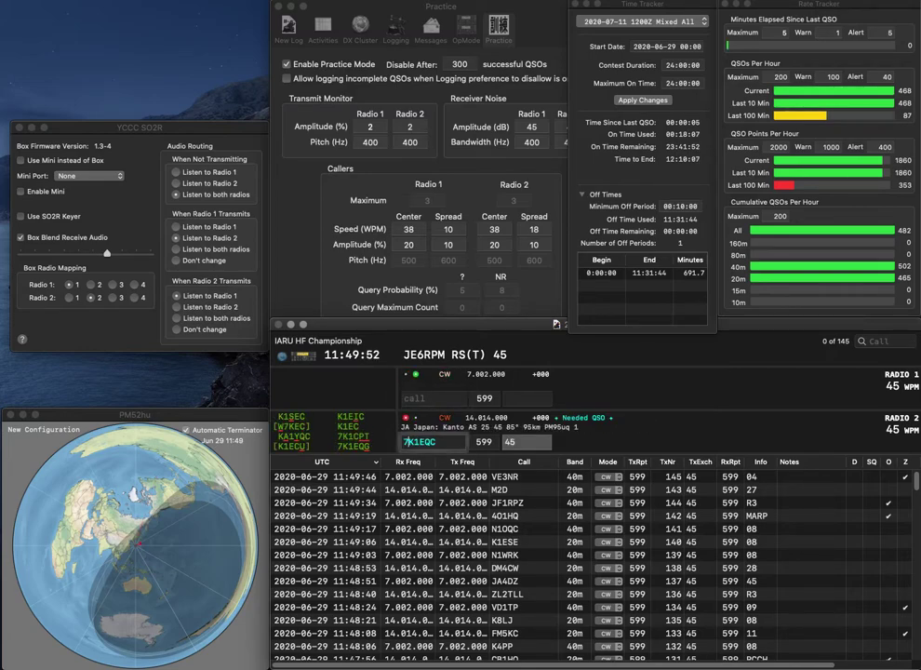
type("IK2")
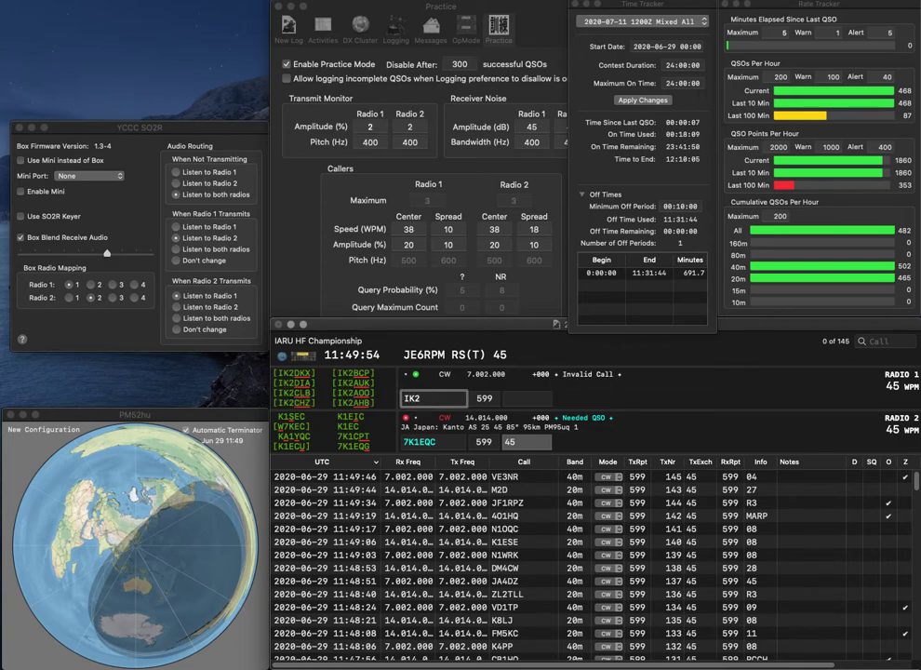
type("PZC")
key("Return")
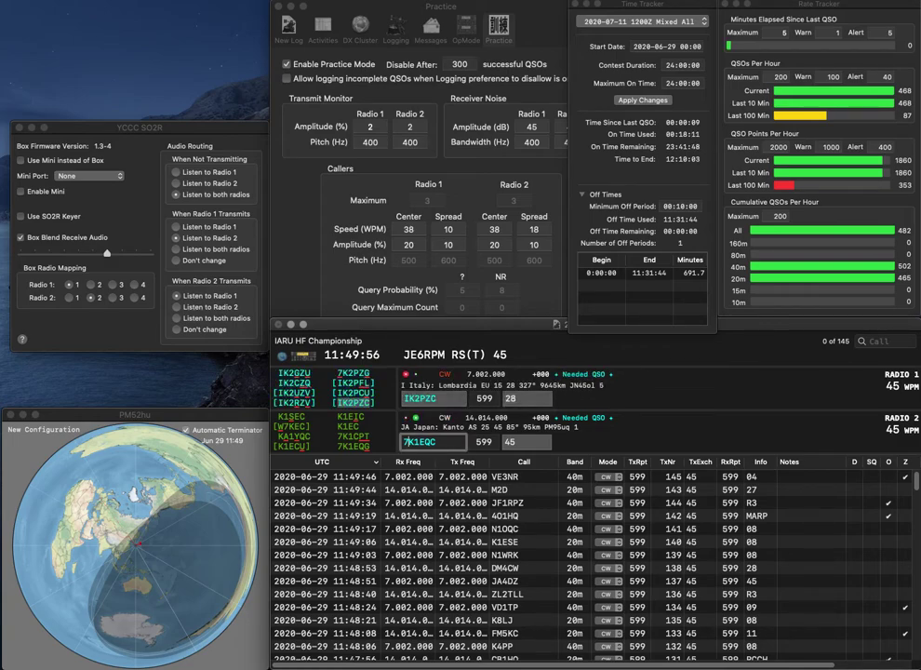
key("BackSpace")
type("G")
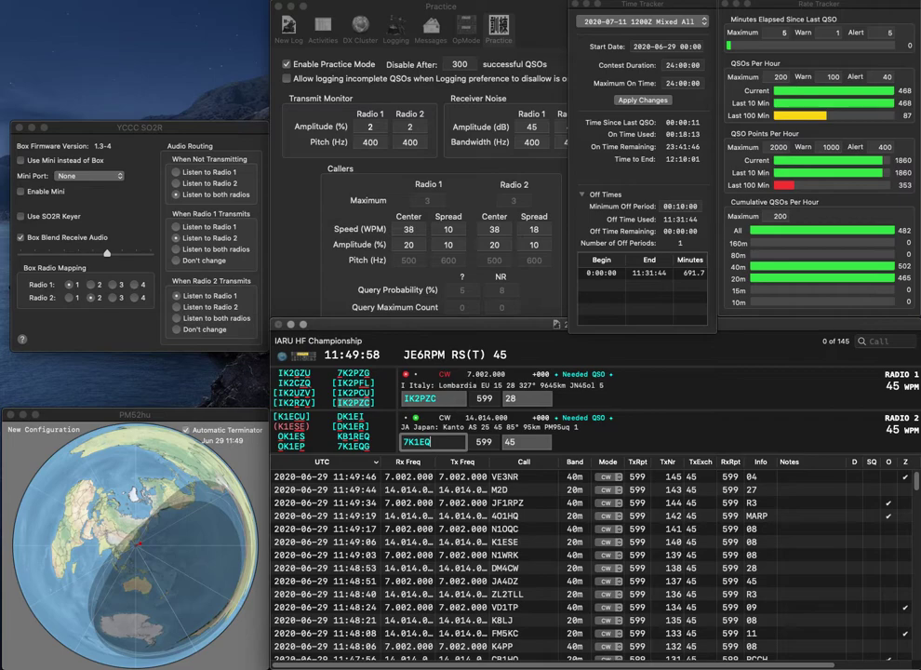
key("Return")
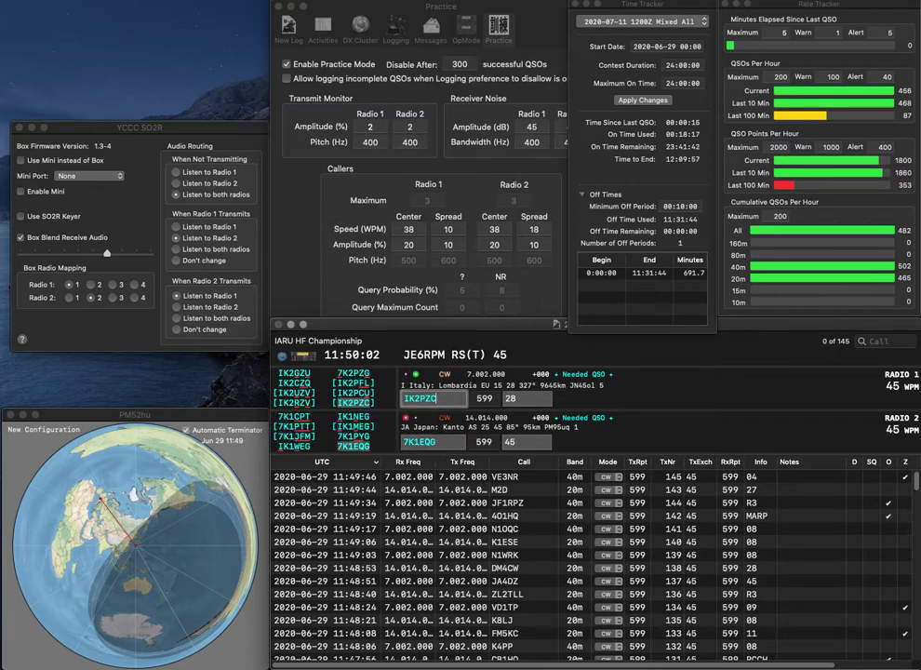
key("Return")
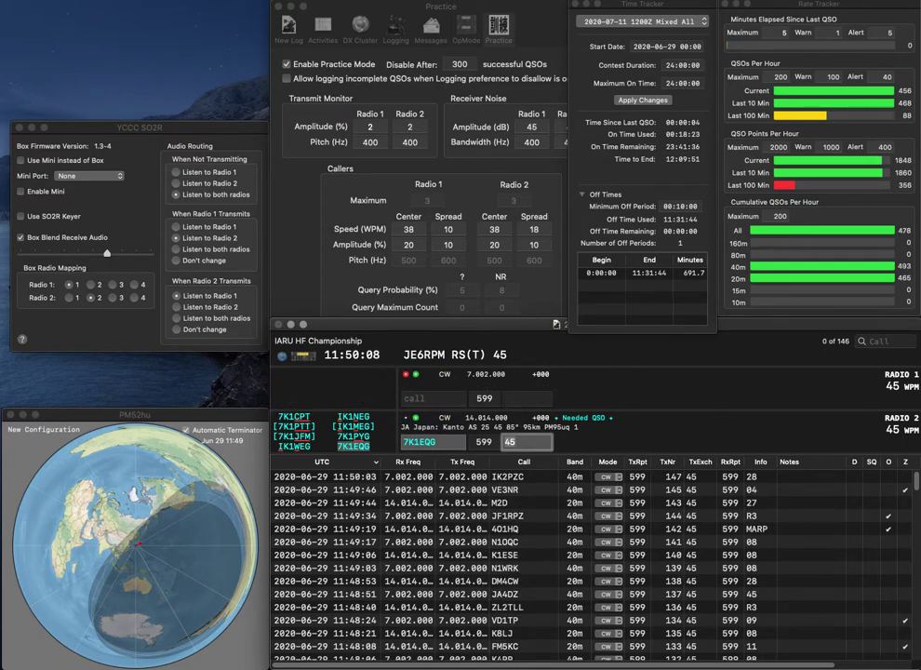
key("Return")
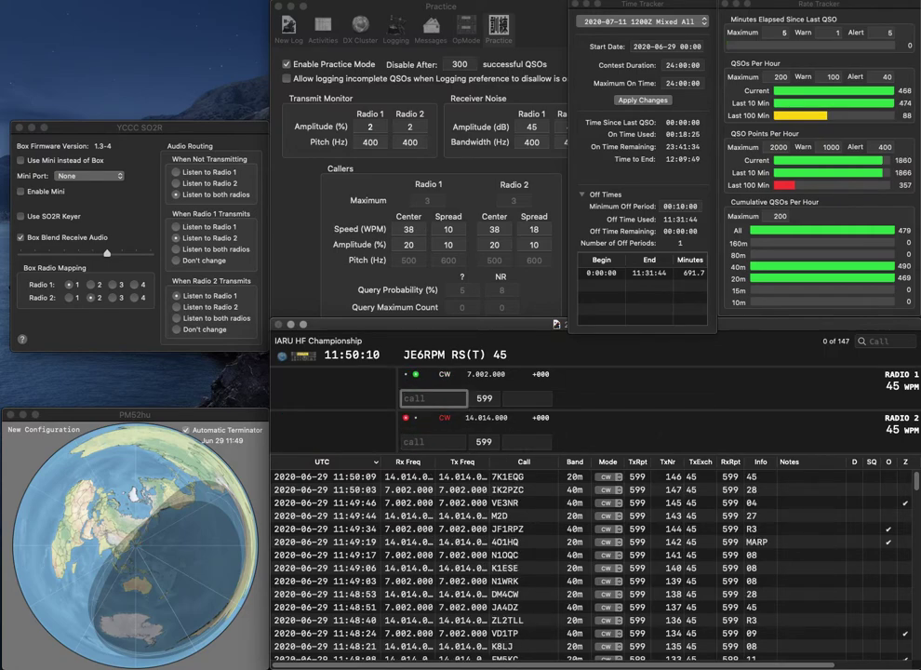
type("GBN")
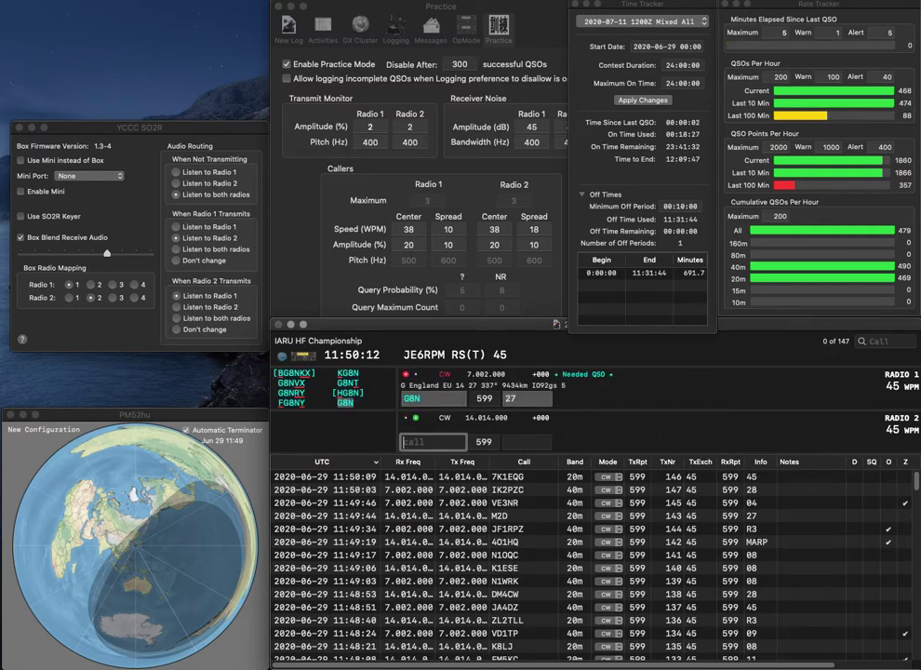
type("JE1MUI")
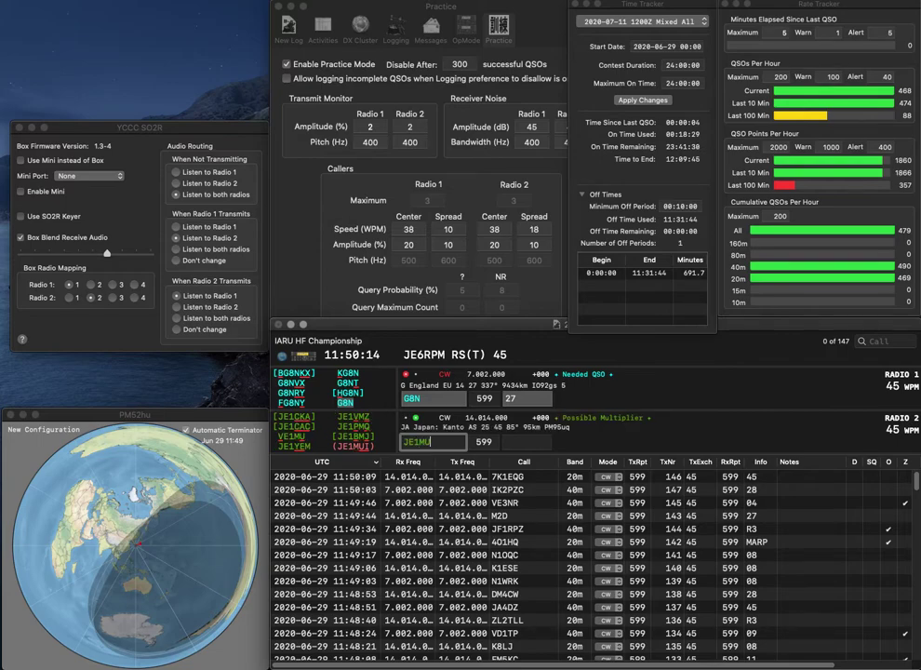
key("Tab")
key("Tab")
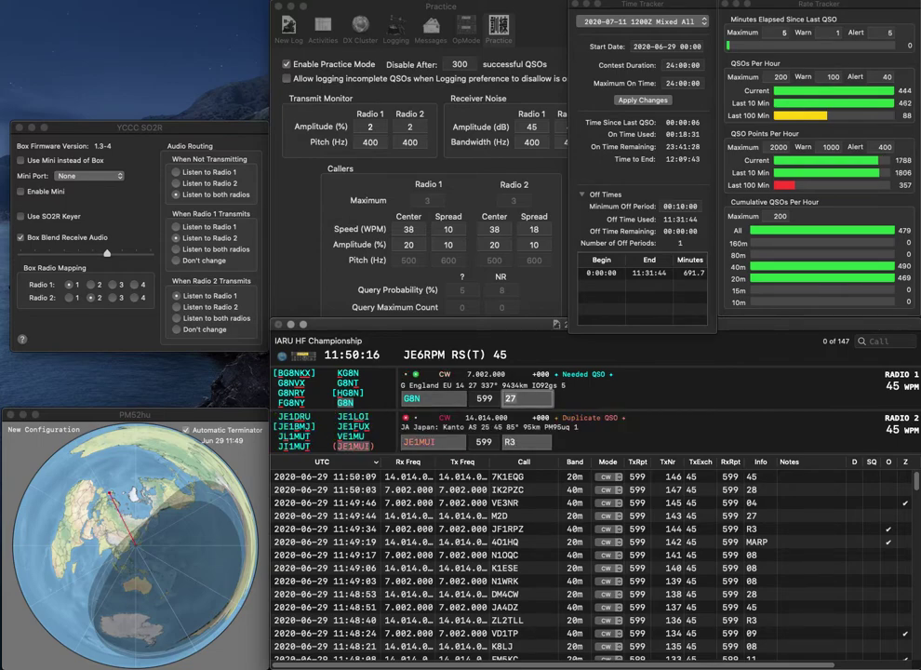
key("Return")
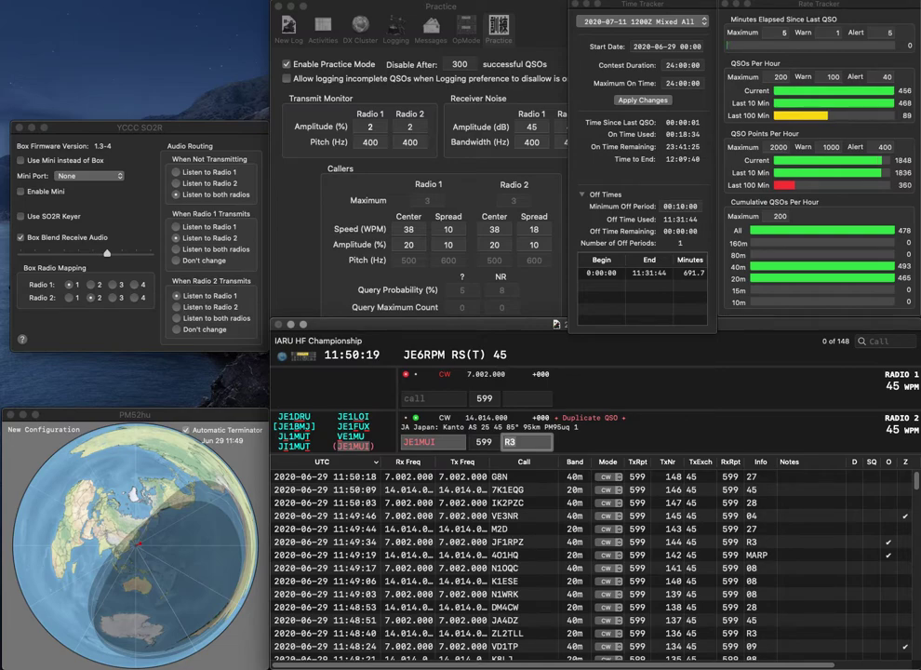
key("Return")
type("N6")
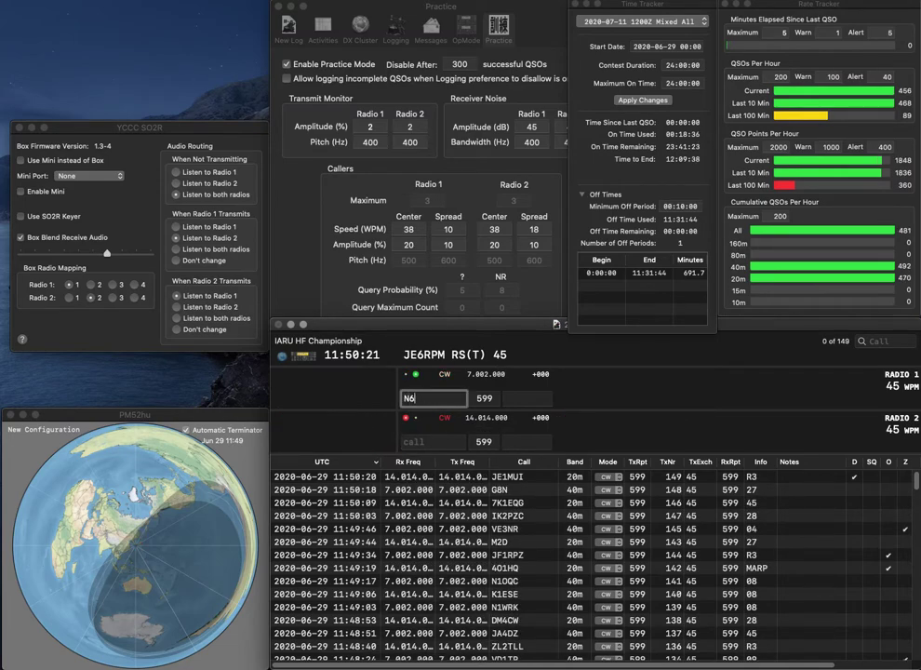
type("MU")
key("Return")
type("TM0AA")
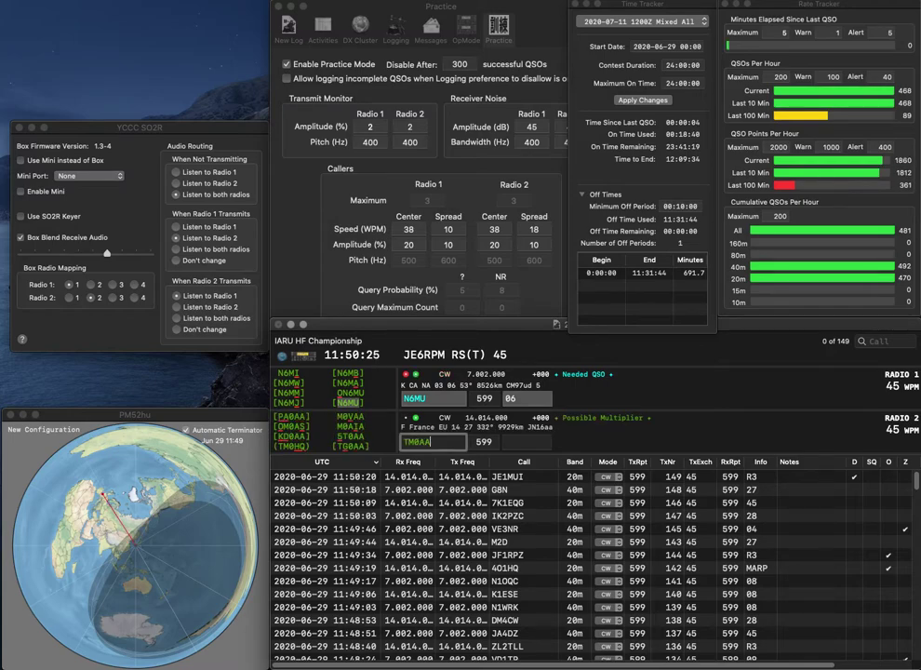
key("Return")
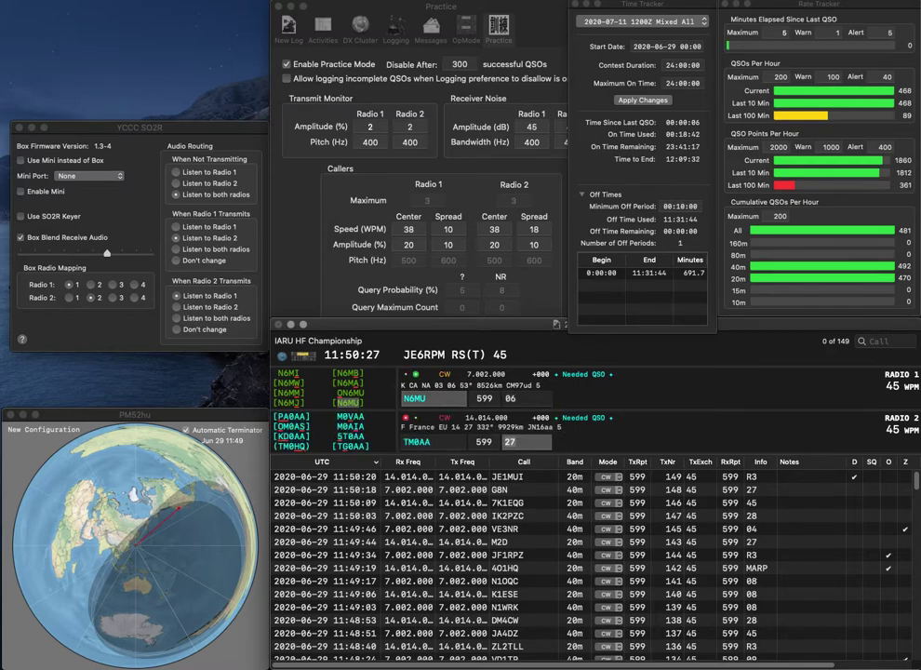
key("Tab")
key("Return")
key("BackSpace")
type("G")
key("Return")
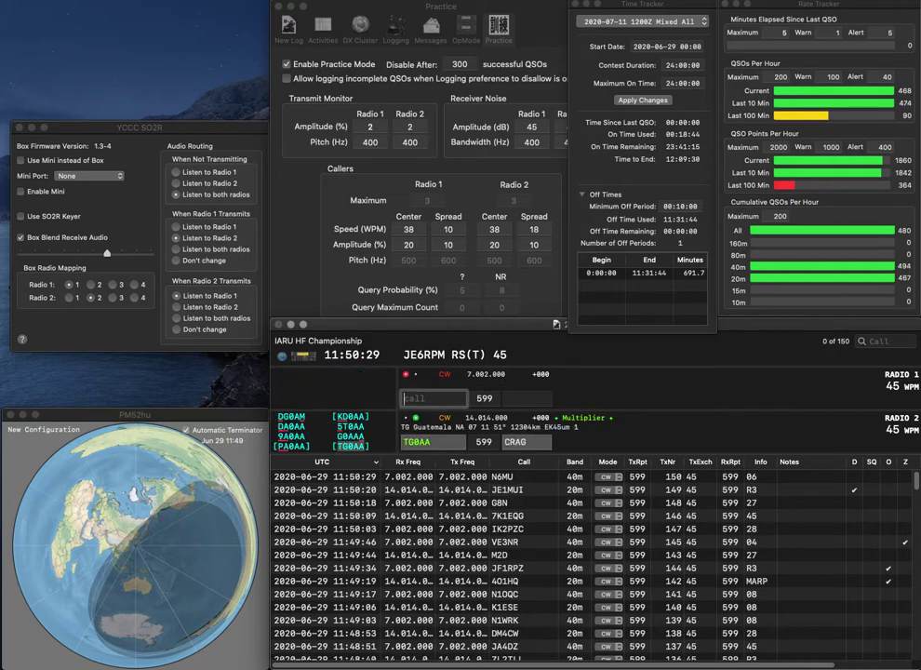
type("KI4BXU")
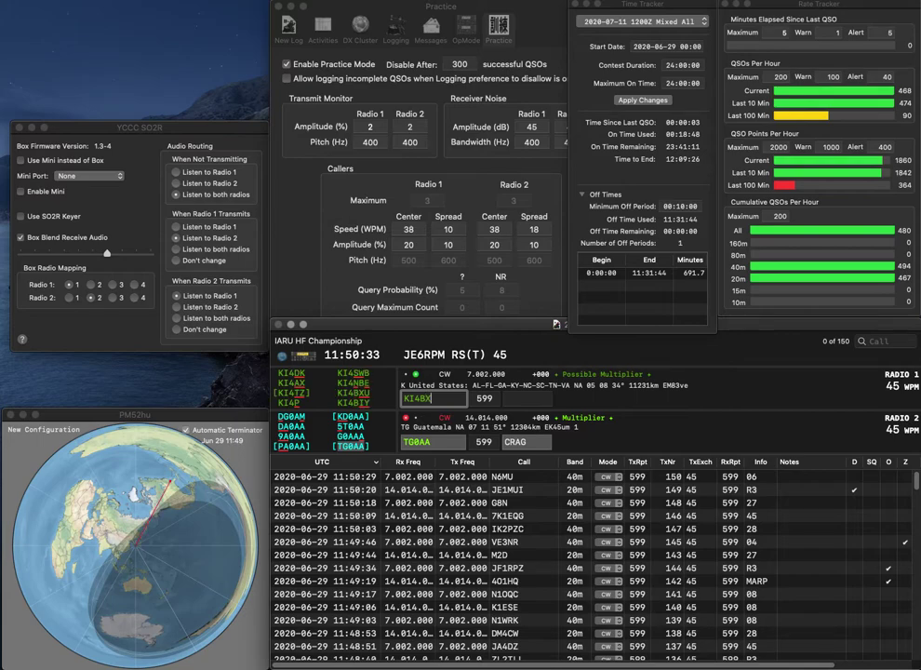
key("Tab")
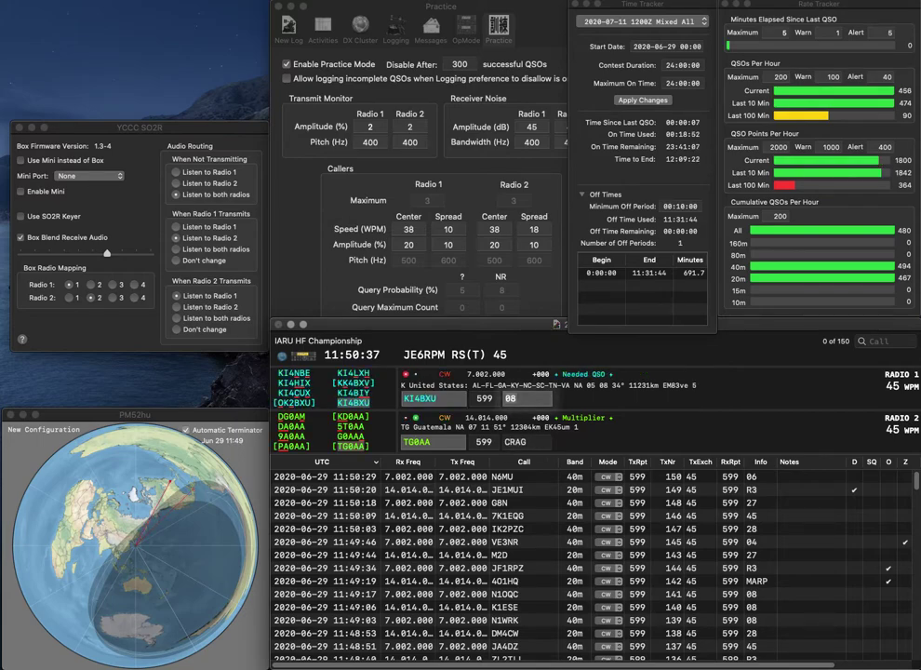
key("Return")
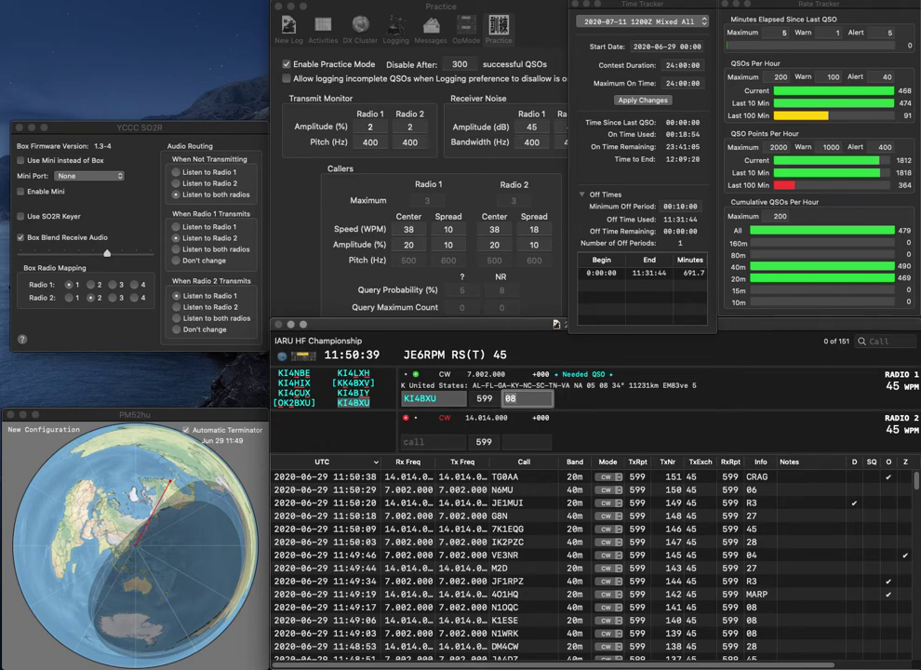
key("Return")
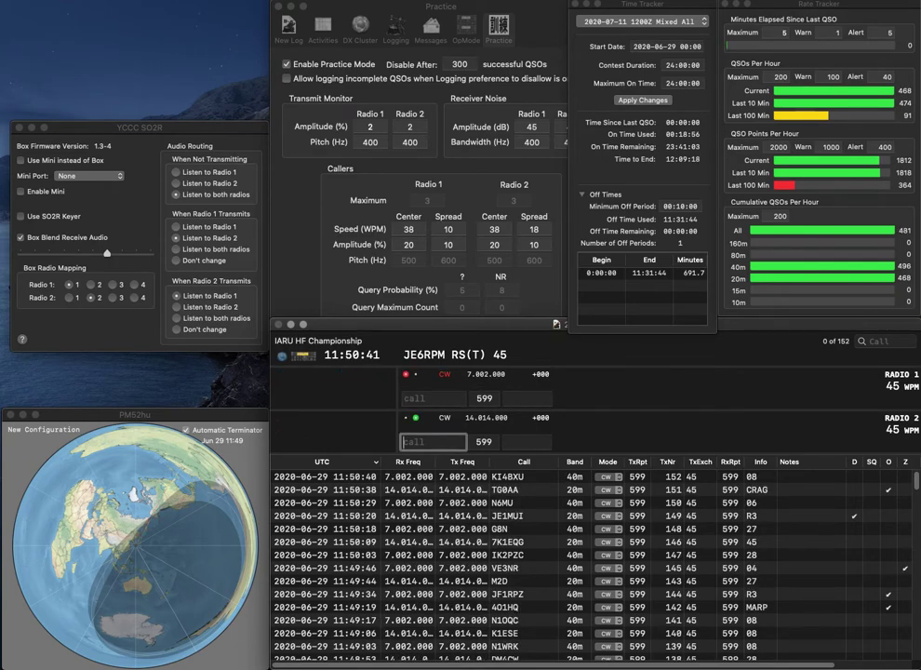
type("W7XU")
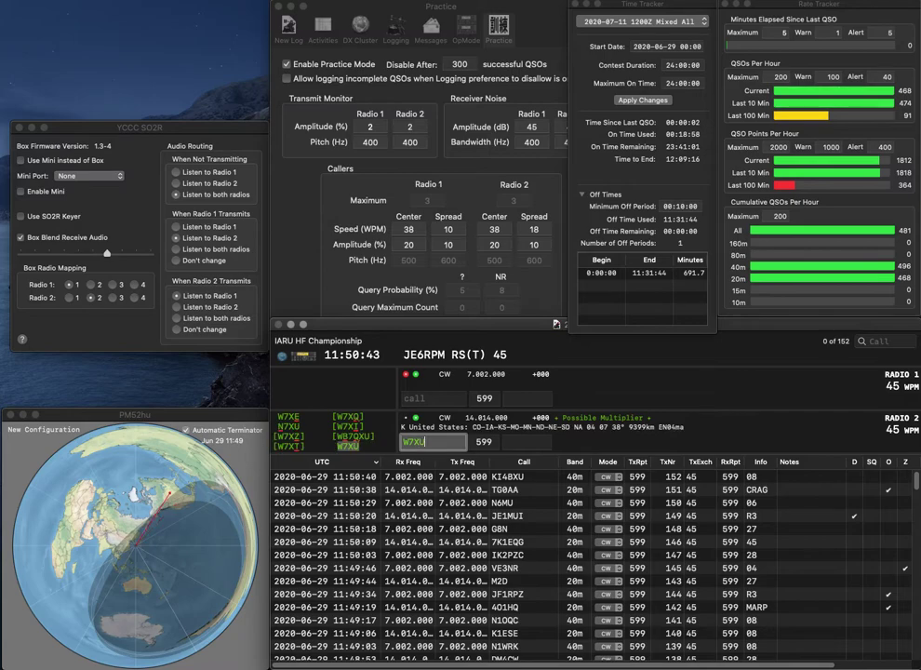
key("Return")
type("WE6EZ")
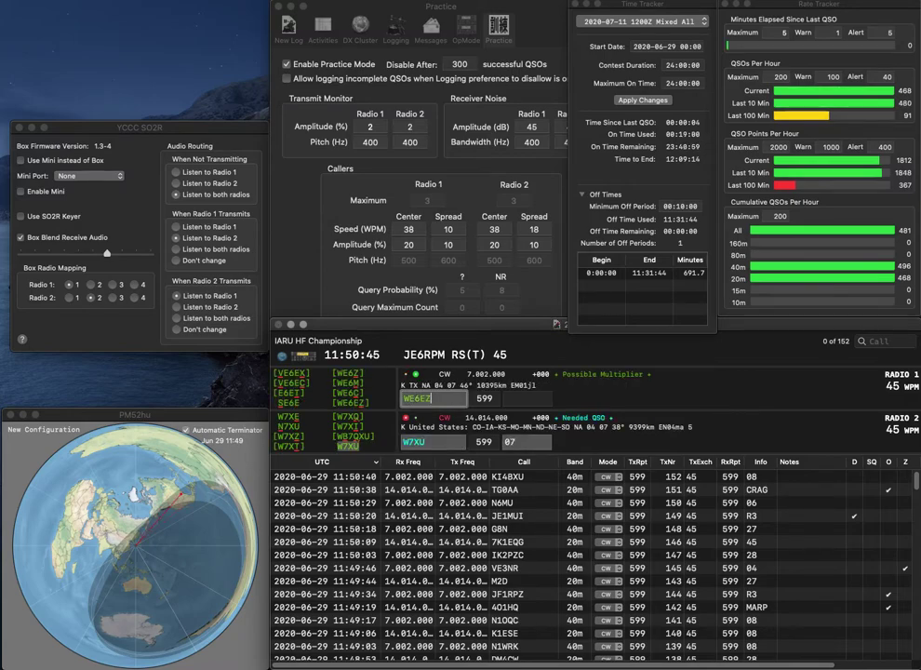
key("Return")
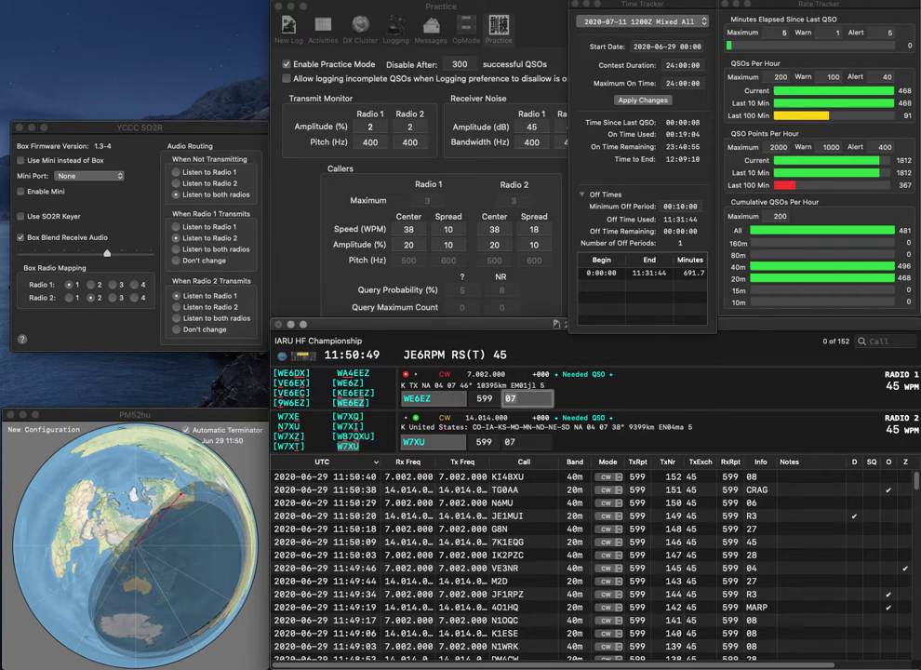
key("Return")
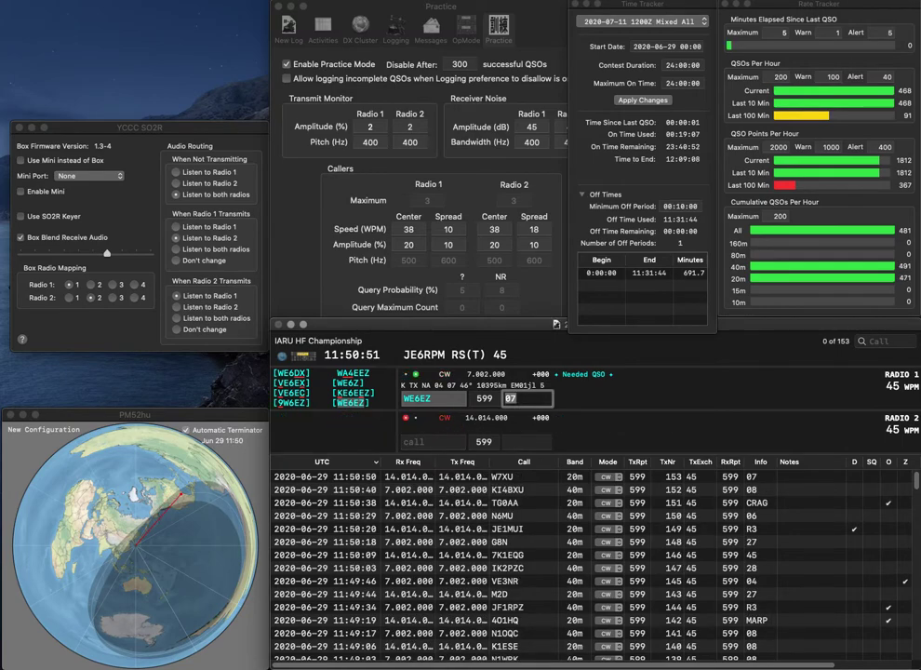
key("Return")
Answer callers on both radios, entering NU4Y on Radio 2 and YU1RH on Radio 1.
type("NU4Y")
key("Return")
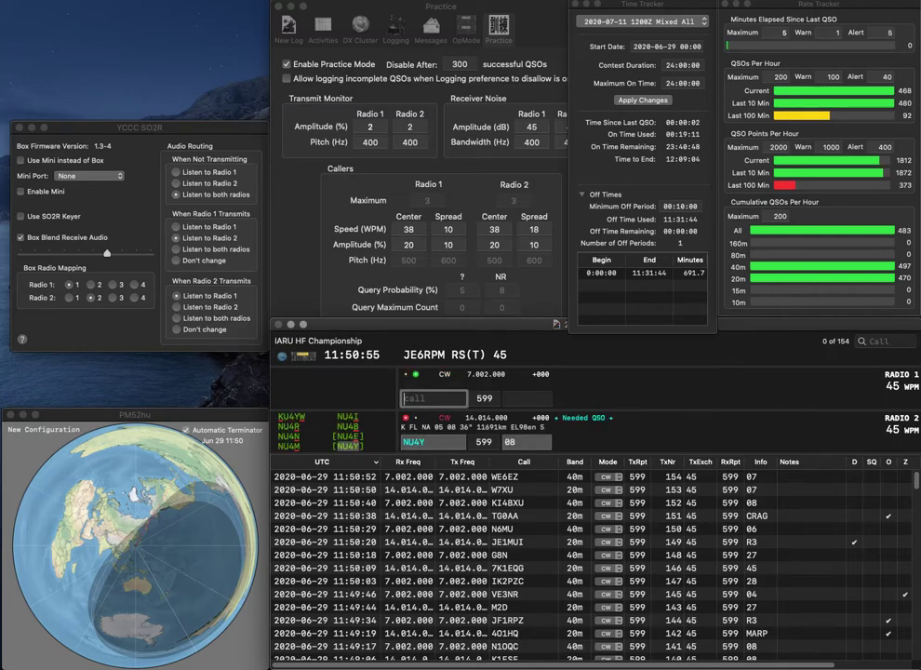
type("YU1RH")
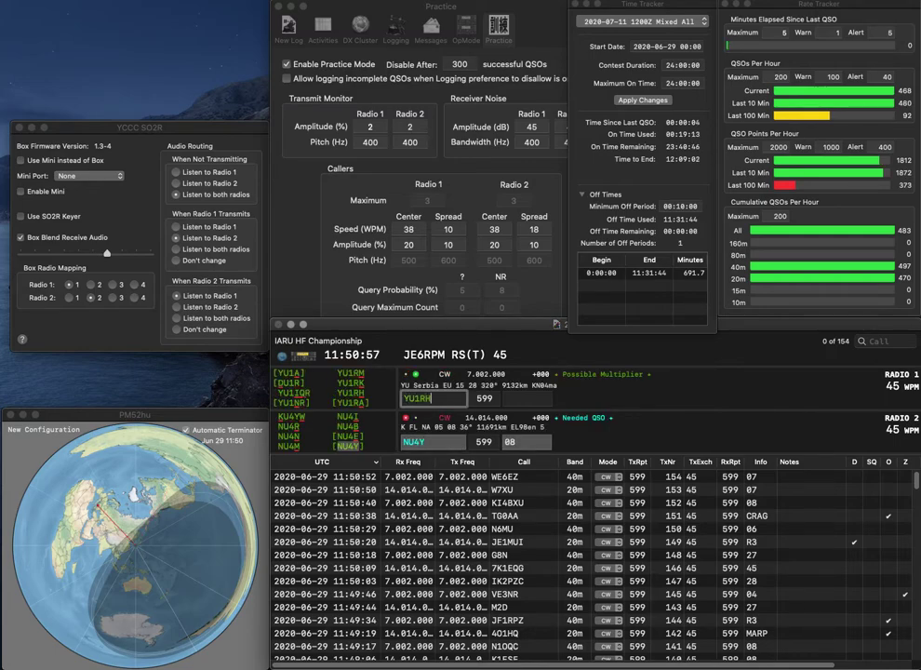
key("Return")
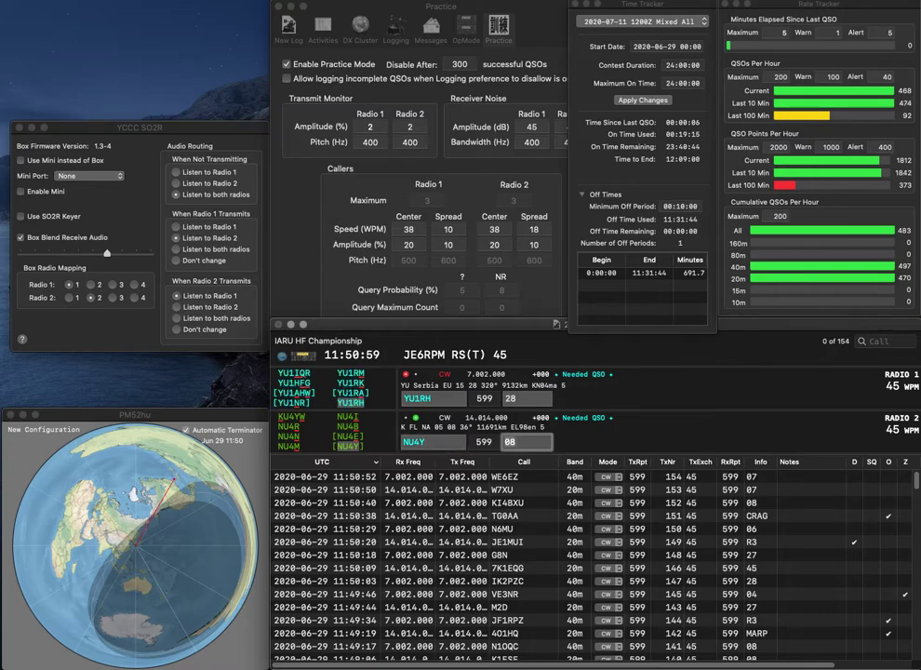
key("Tab")
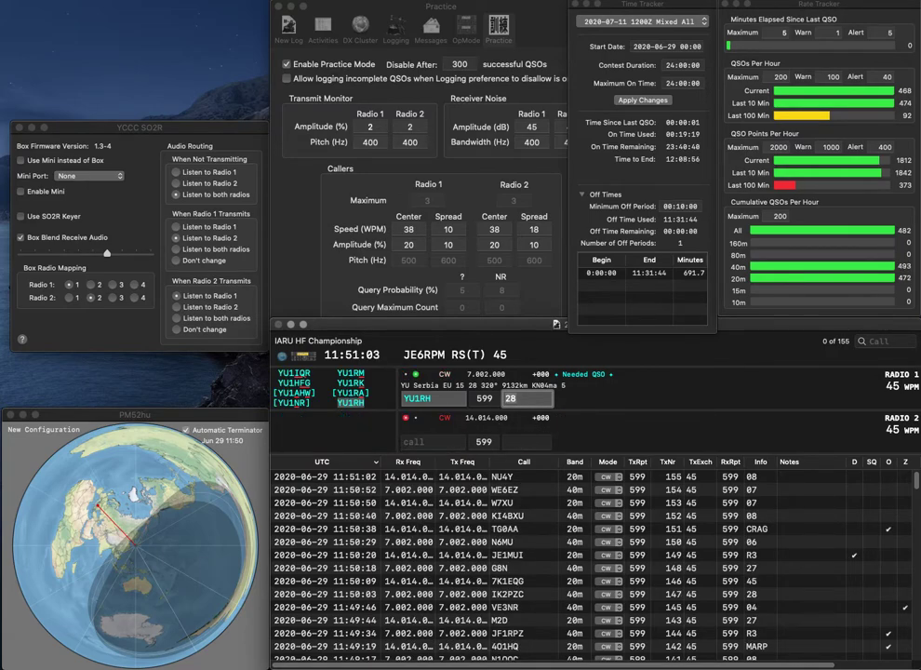
key("Return")
Work and log K7TYE on Radio 2 with exchange 06 and OH6JE on Radio 1 with exchange 18.
type("K")
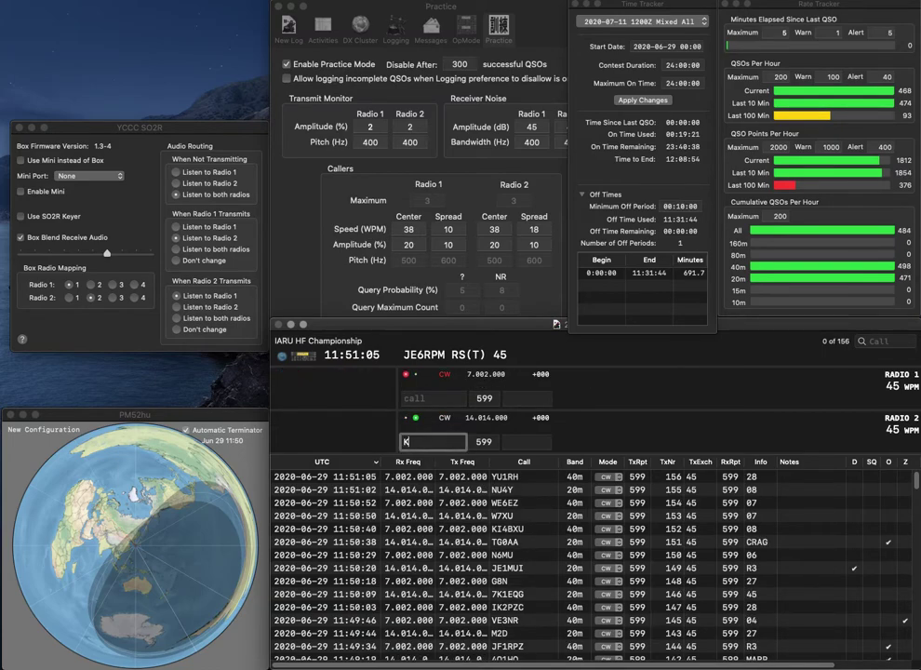
type("7TYE")
key("Return")
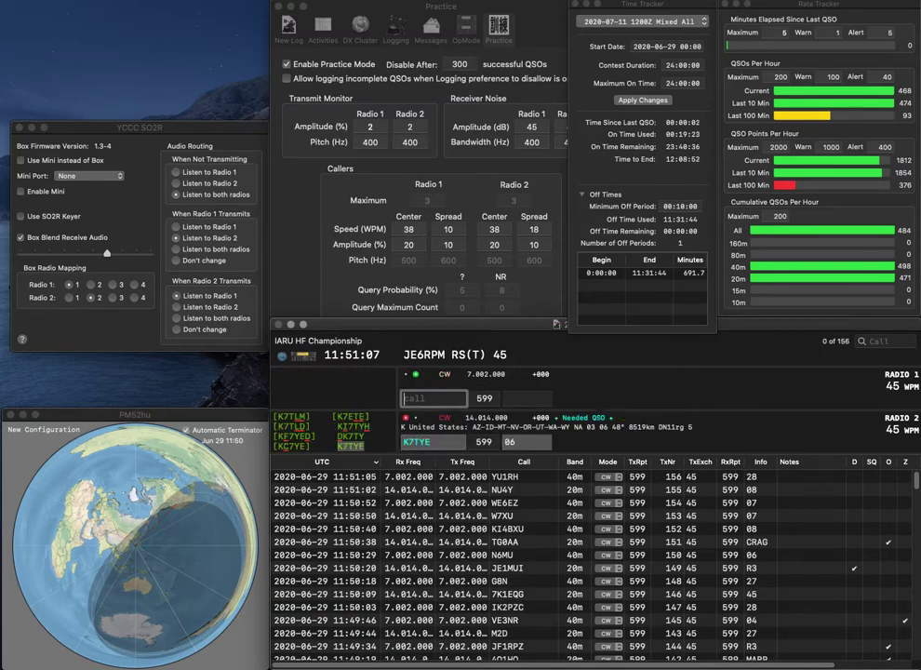
type("OH6JE")
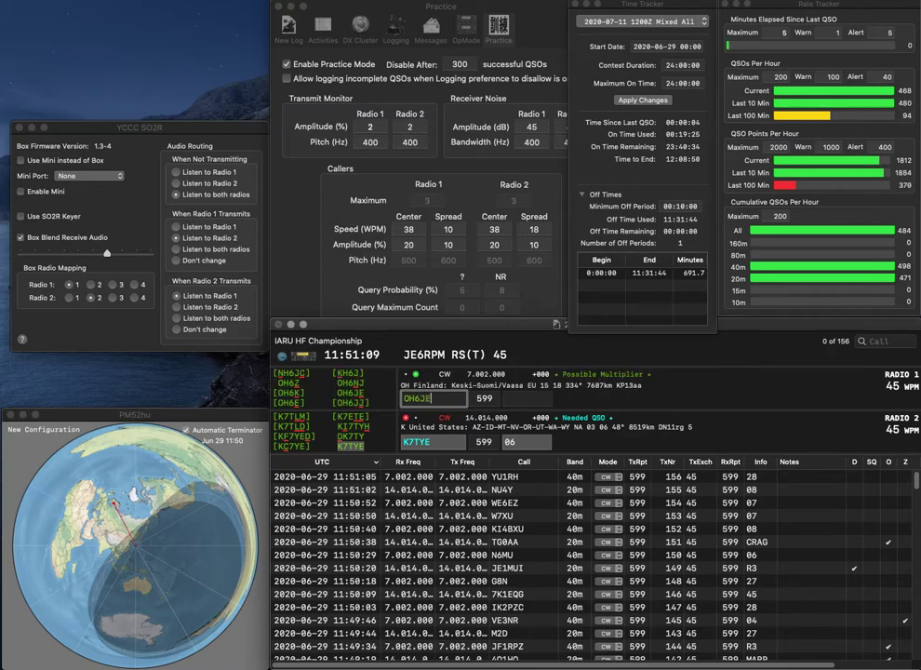
key("Return")
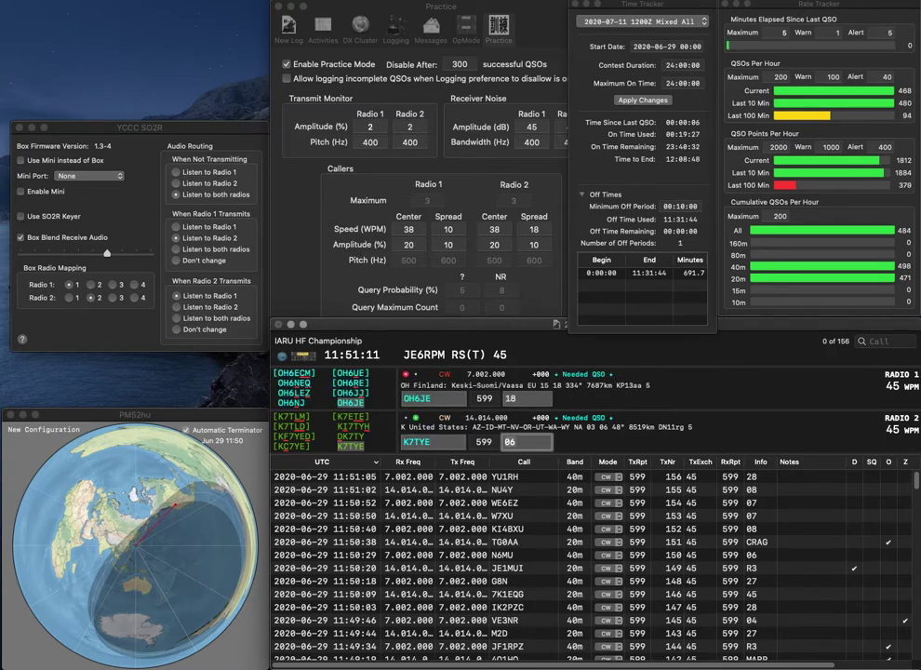
key("Return")
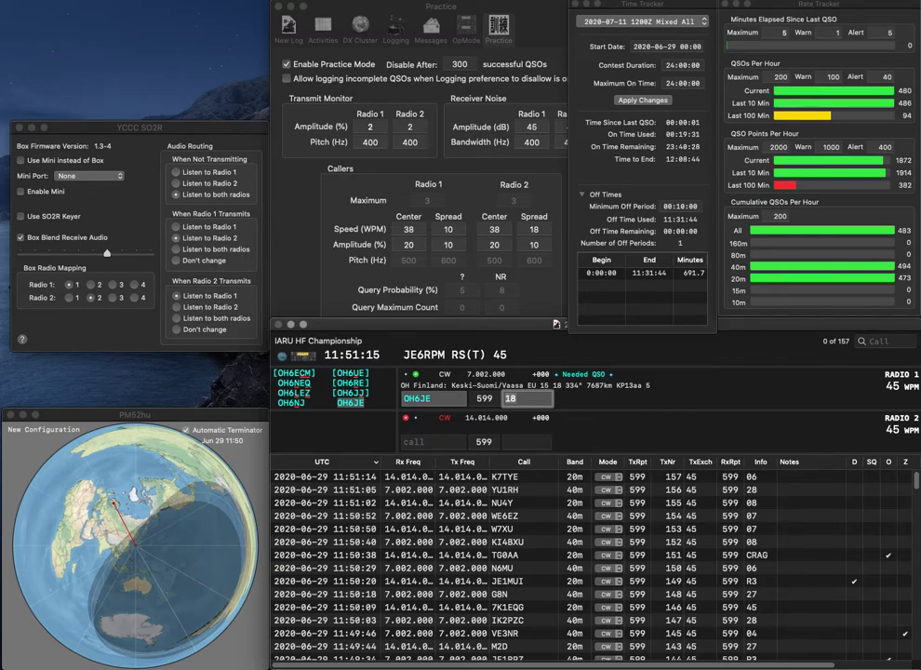
key("Return")
type("F4C")
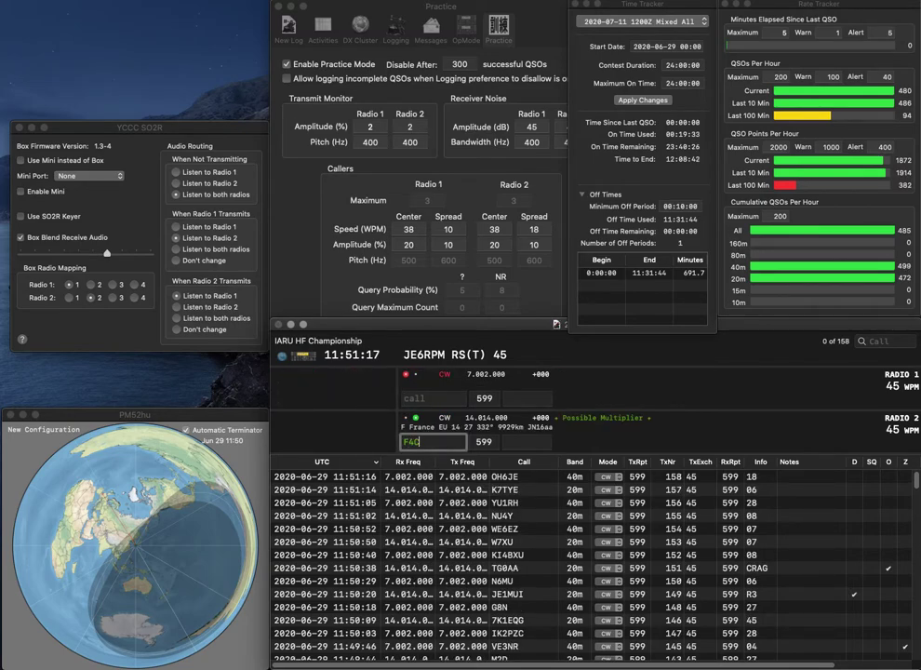
type("PF")
key("Return")
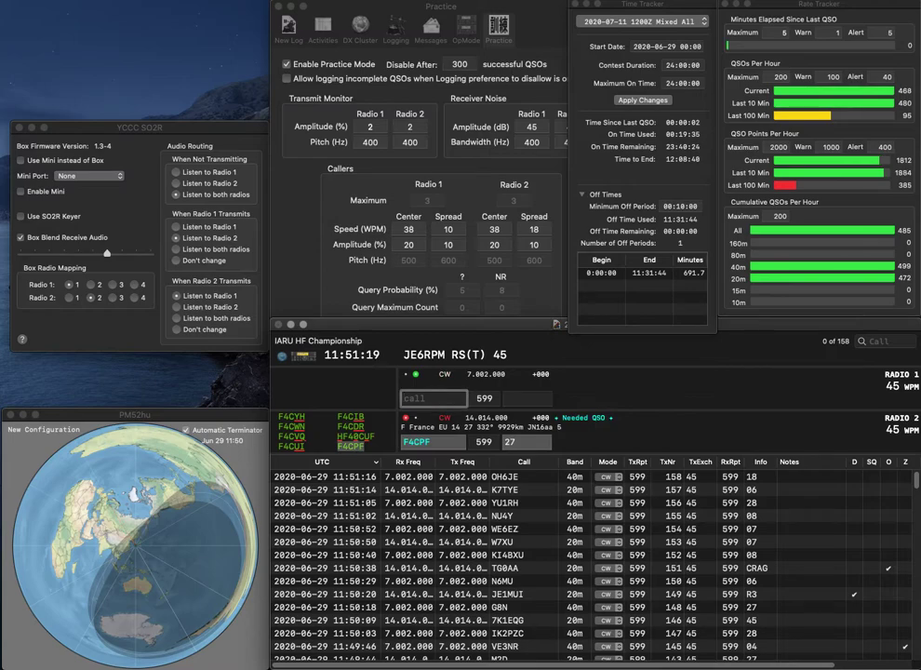
type("HC2CR")
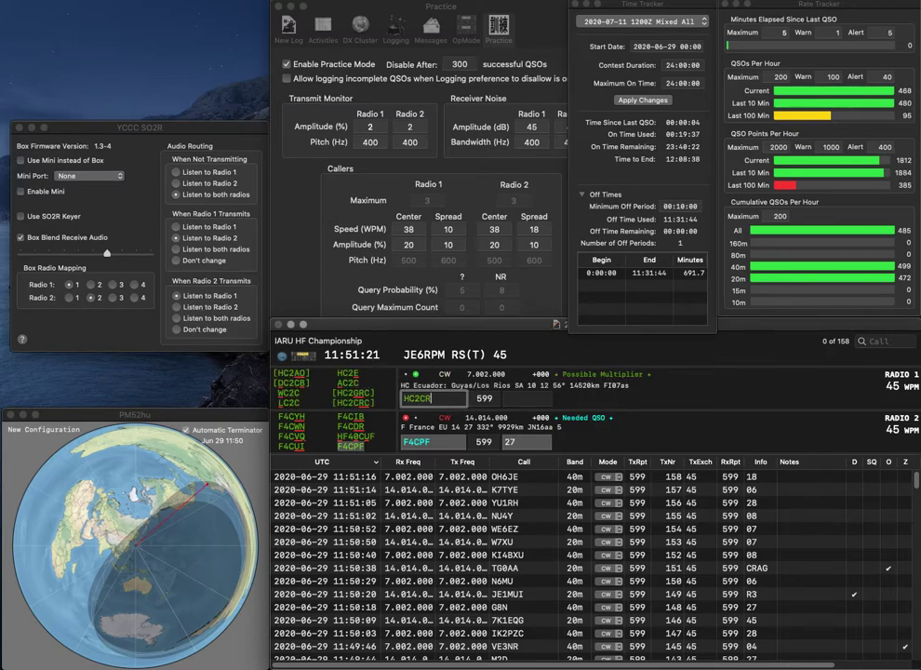
type("C")
key("Return")
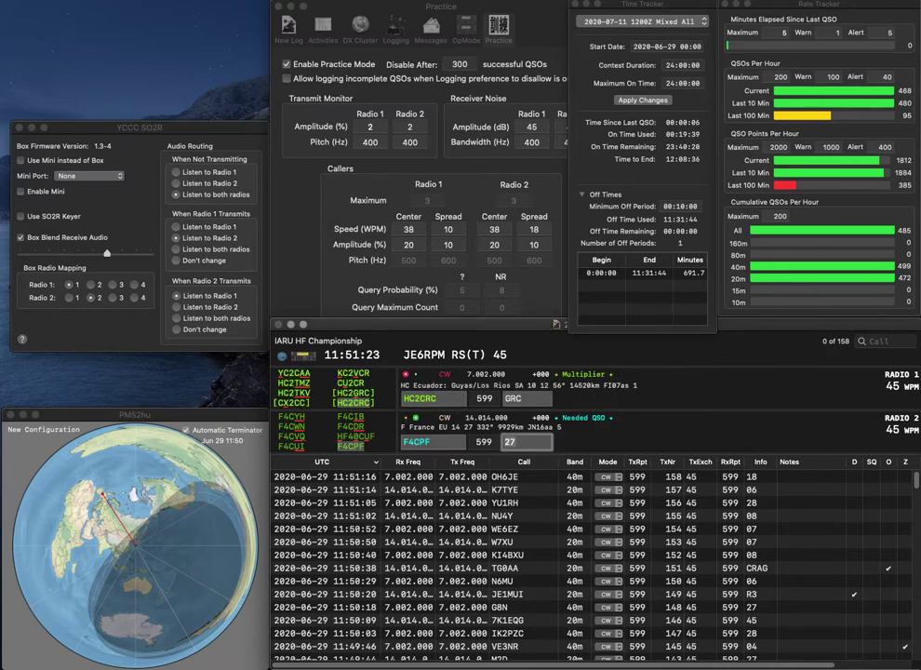
key("Return")
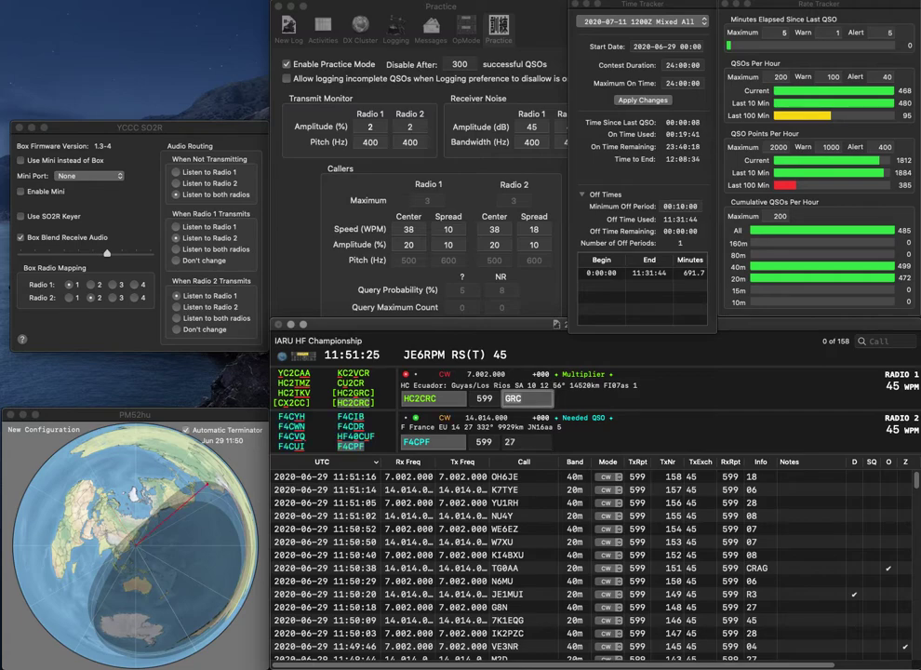
key("Return")
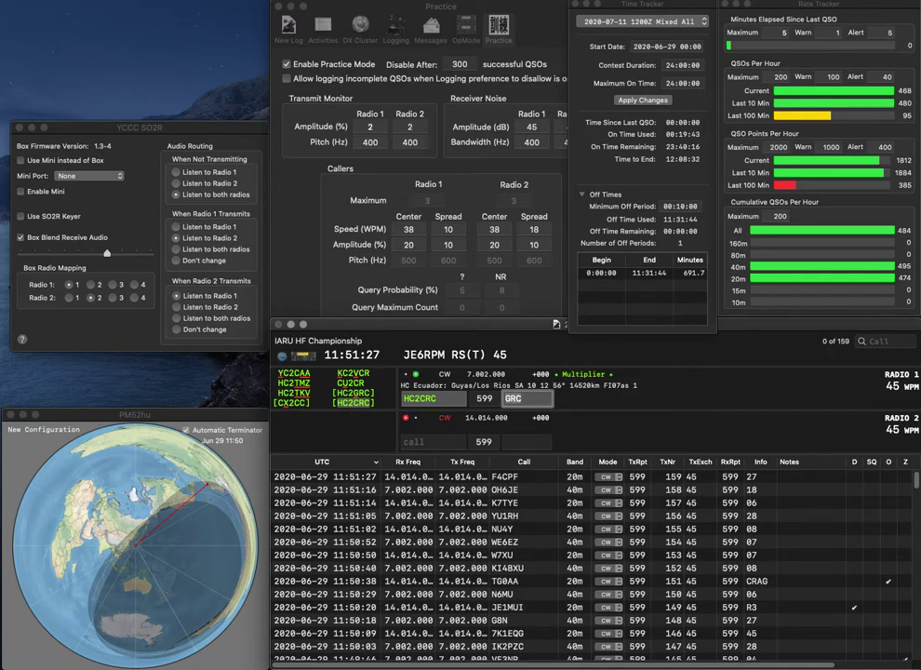
key("Return")
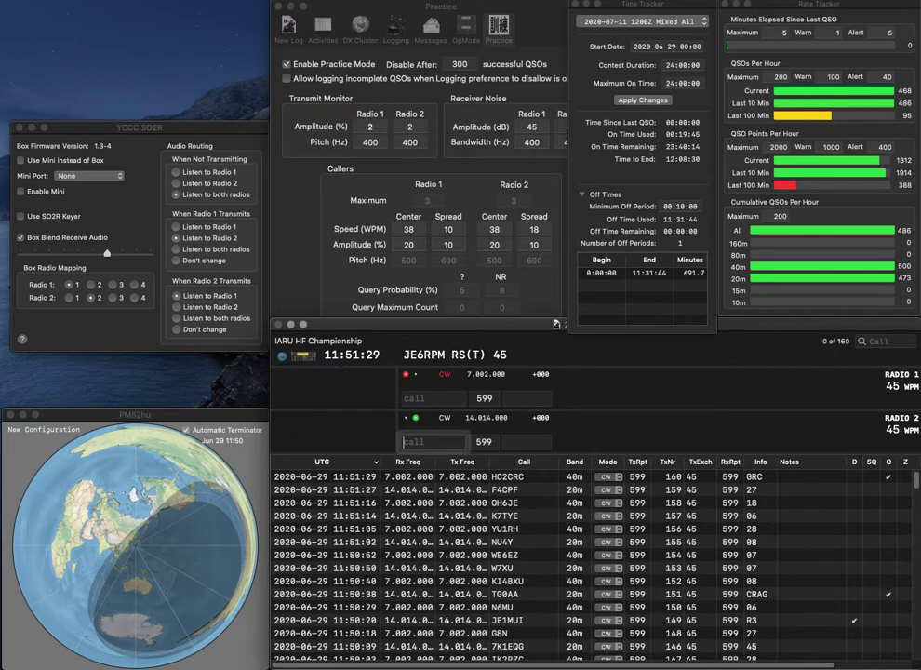
type("W1SFR")
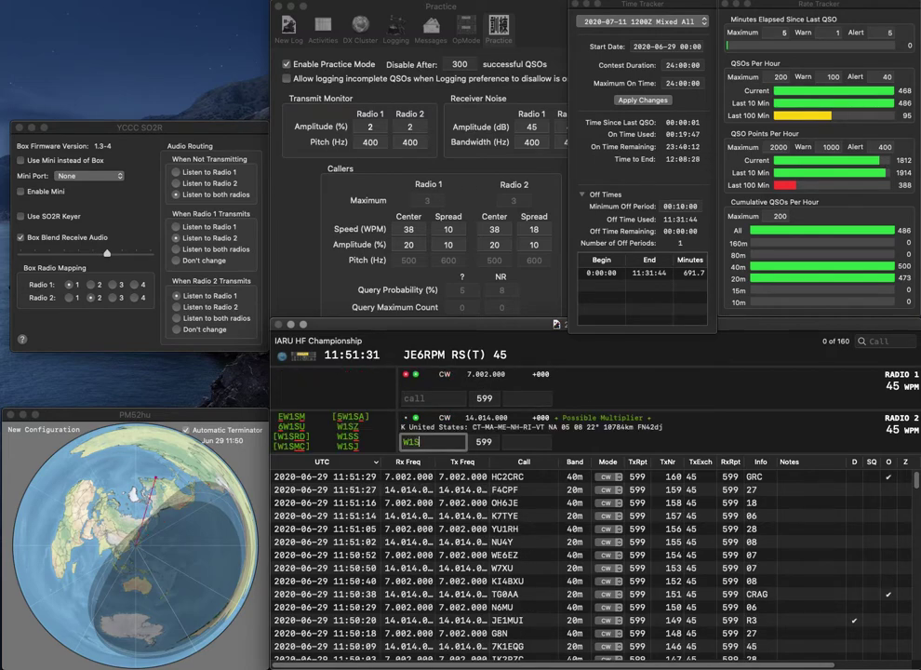
key("Return")
type("SQH")
key("Return")
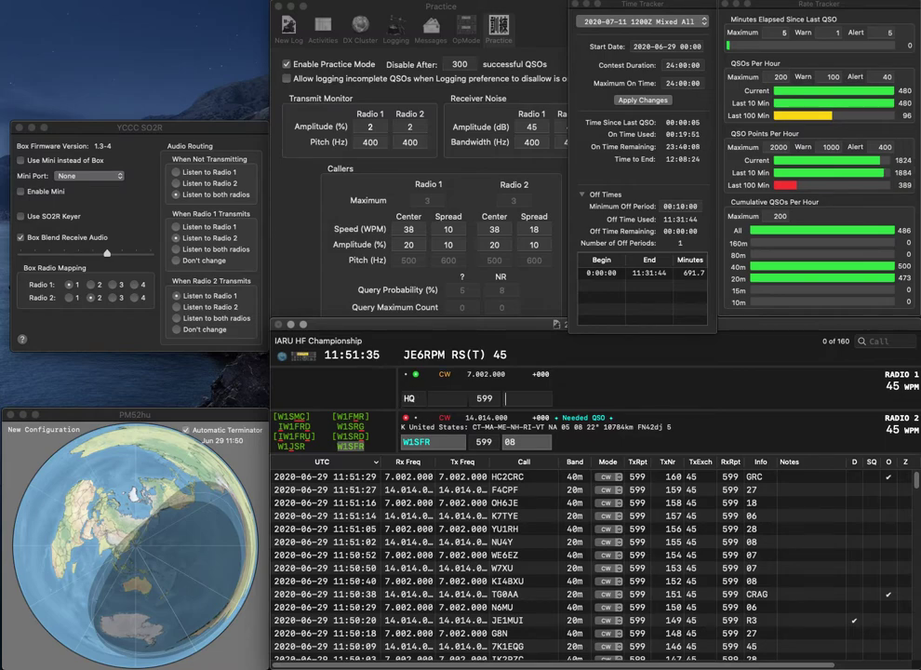
key("space")
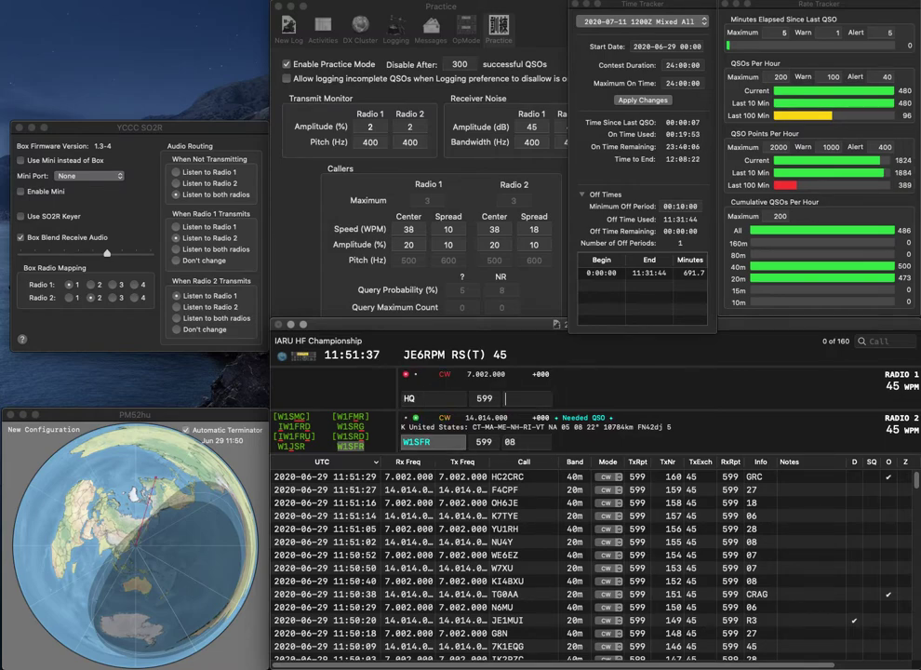
key("Return")
type("IO2")
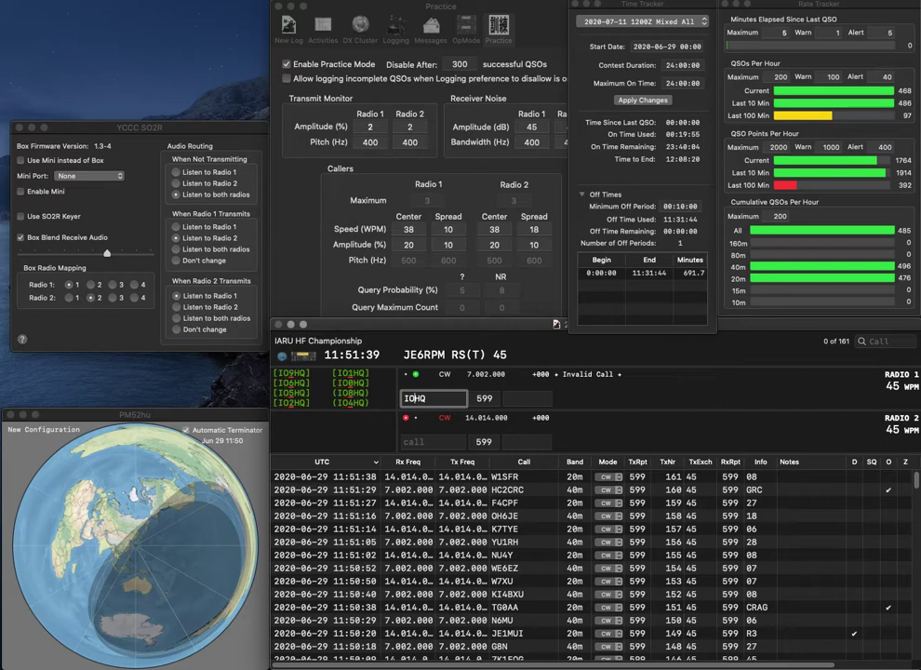
key("Return")
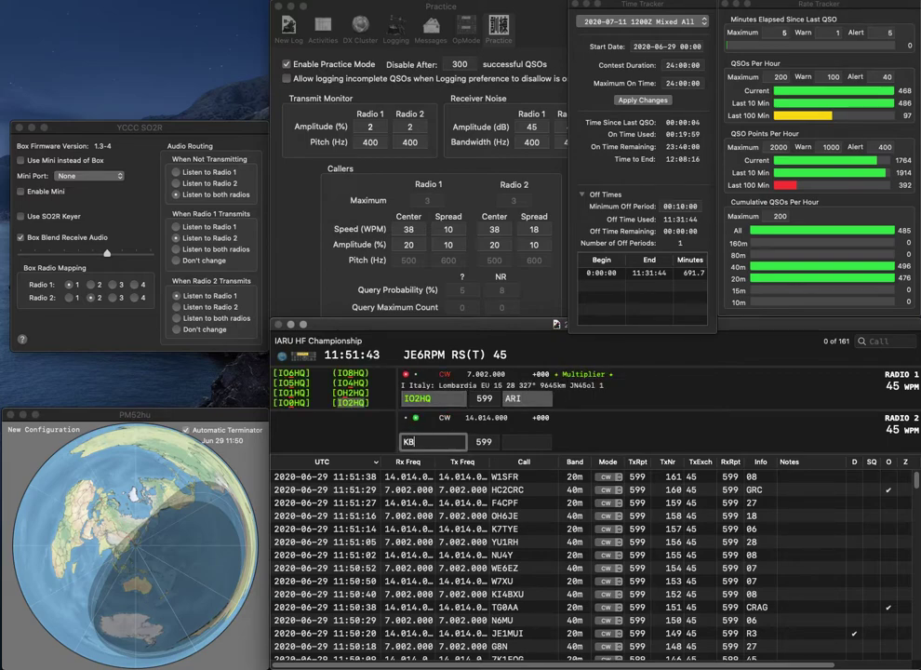
type("1")
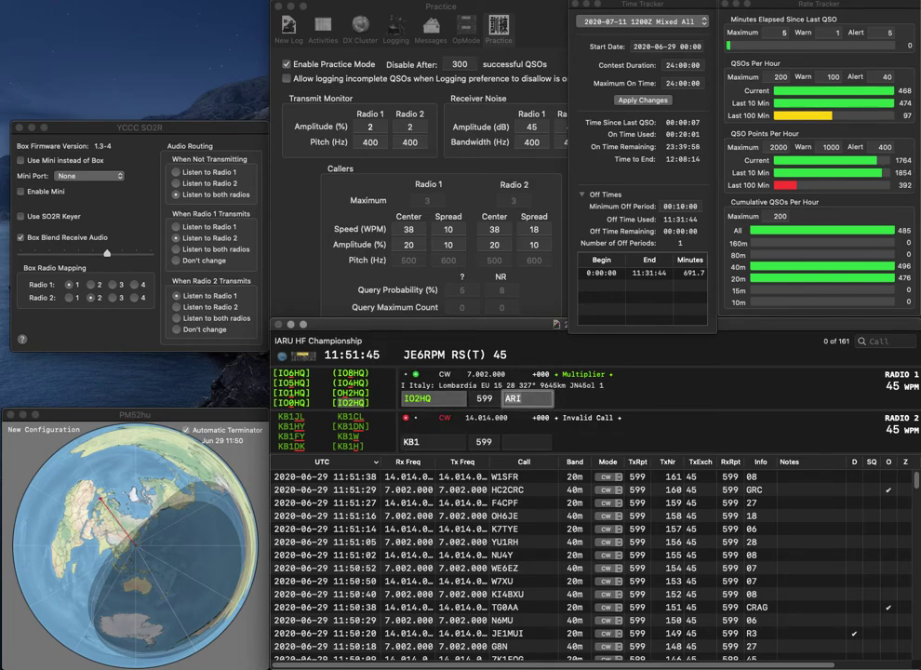
type("Y")
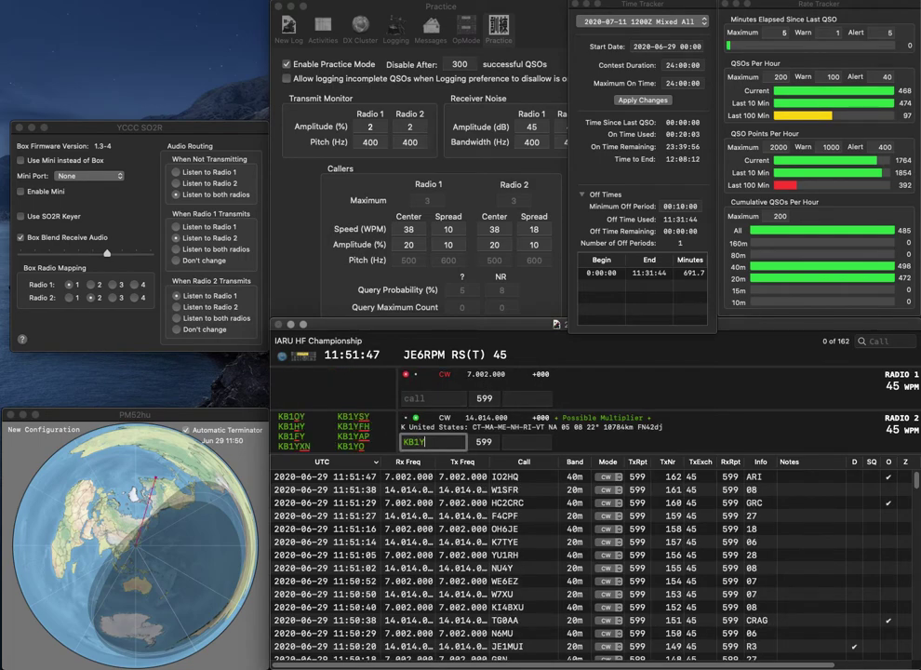
type("VX")
key("Return")
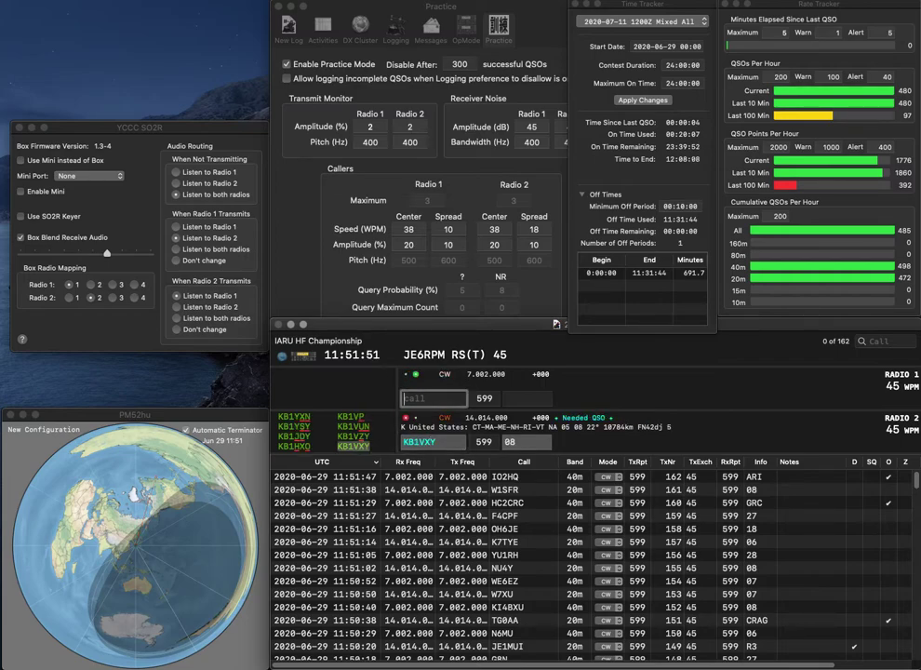
type("JOW")
key("Home")
type("N4")
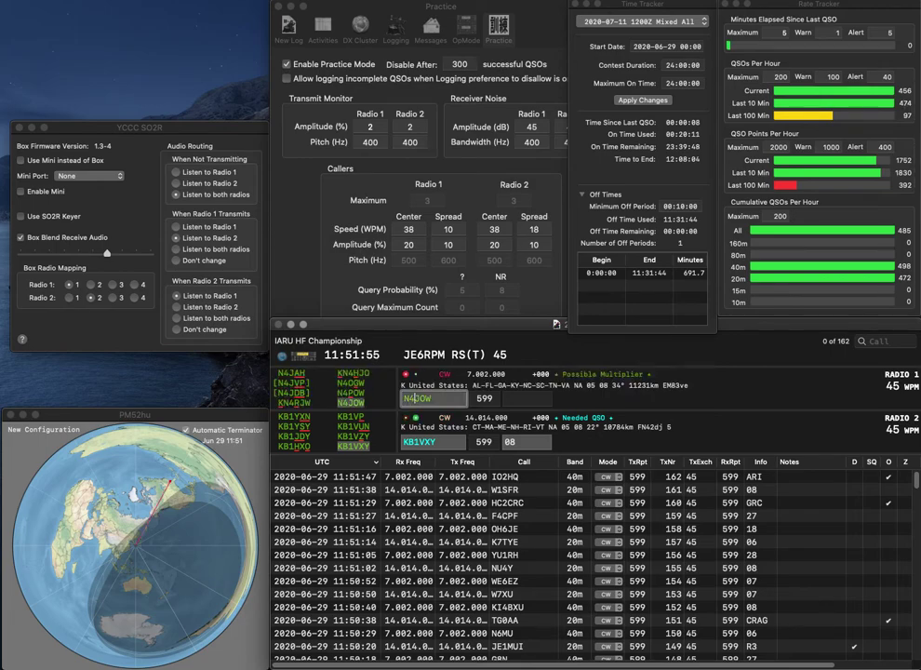
key("Return")
key("Up")
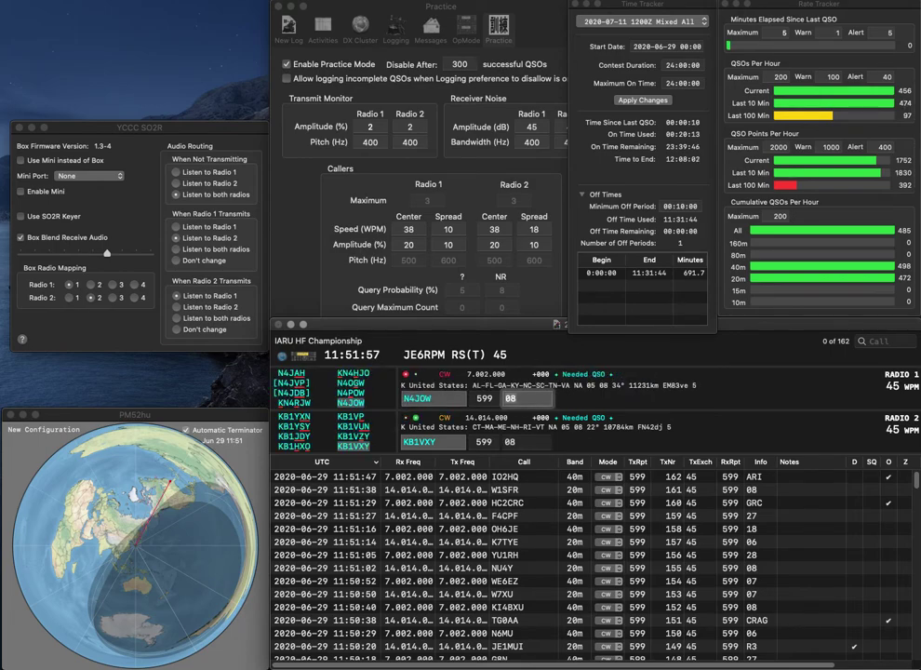
key("Return")
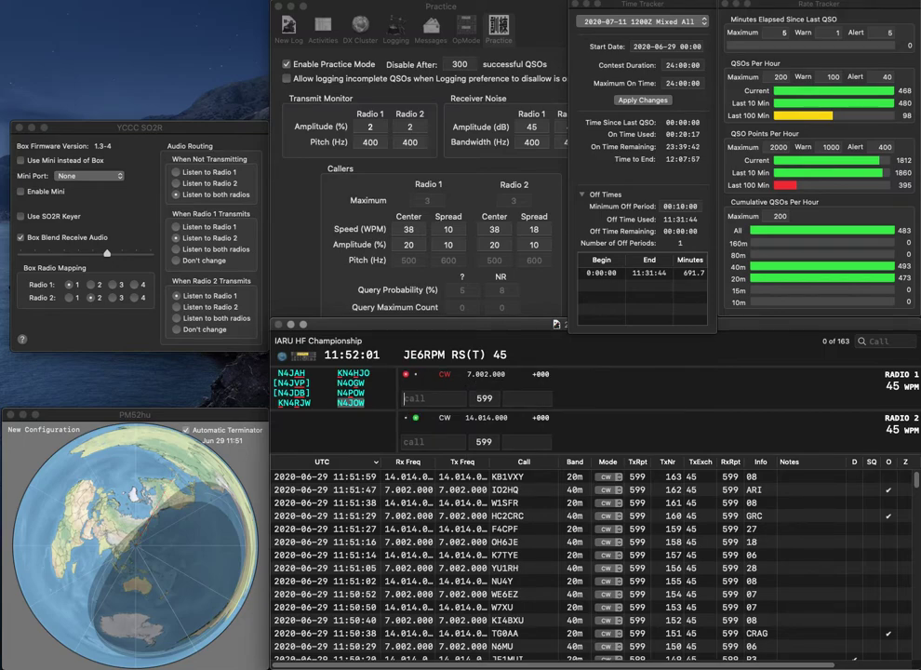
key("Return")
type("UR5MM")
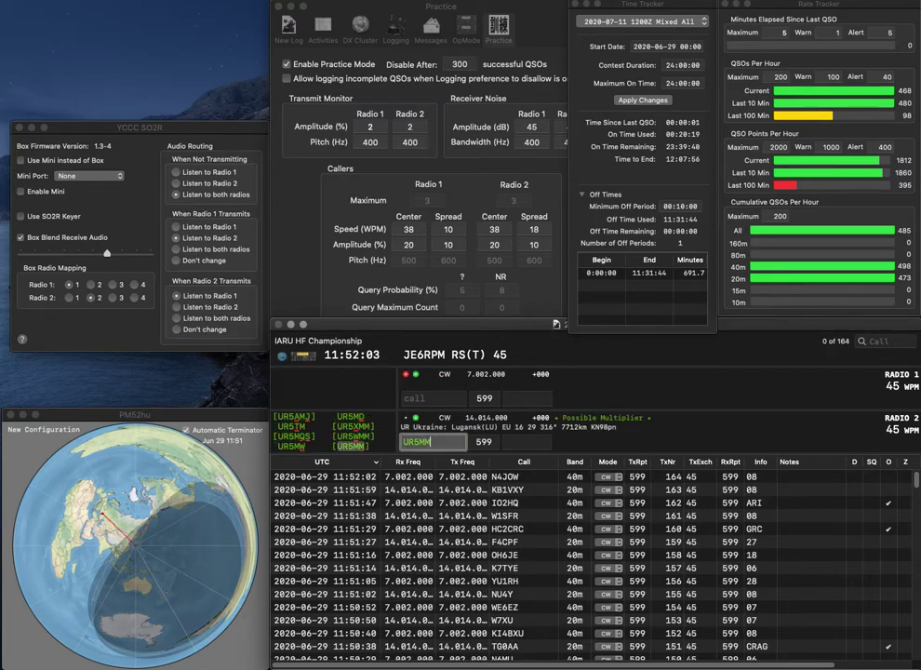
key("Return")
type("VY1RAC")
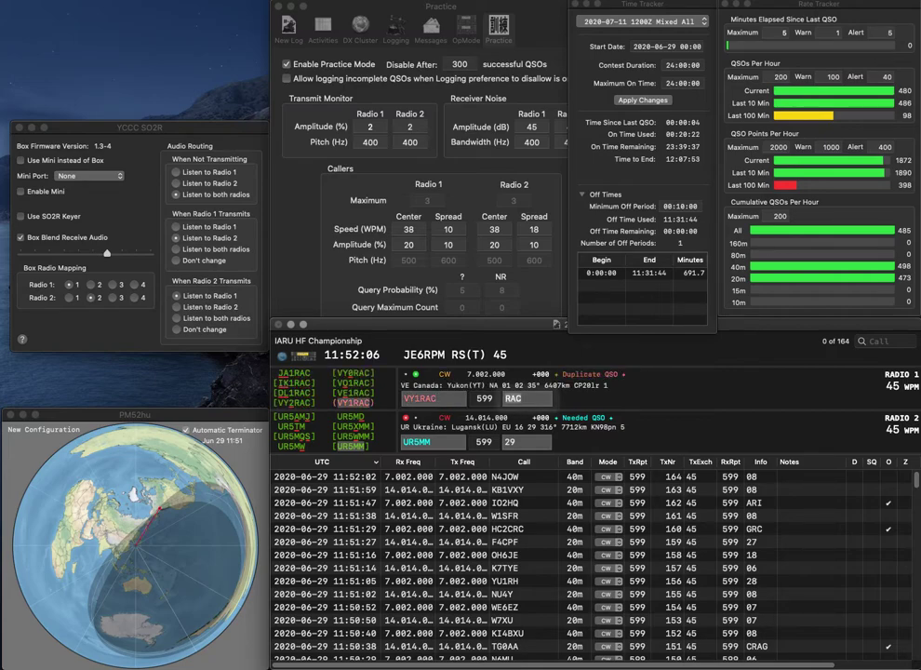
key("Return")
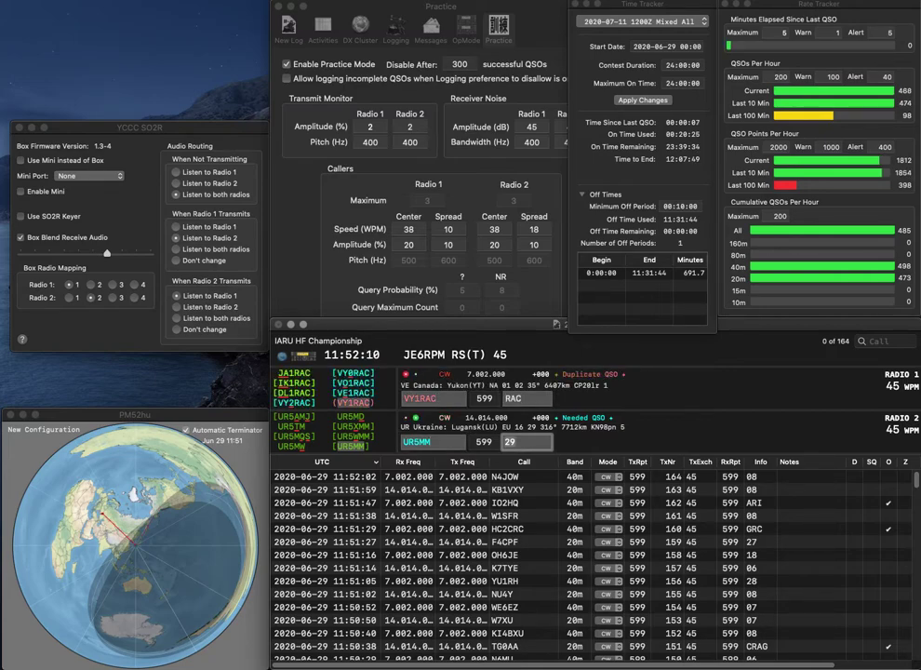
key("Return")
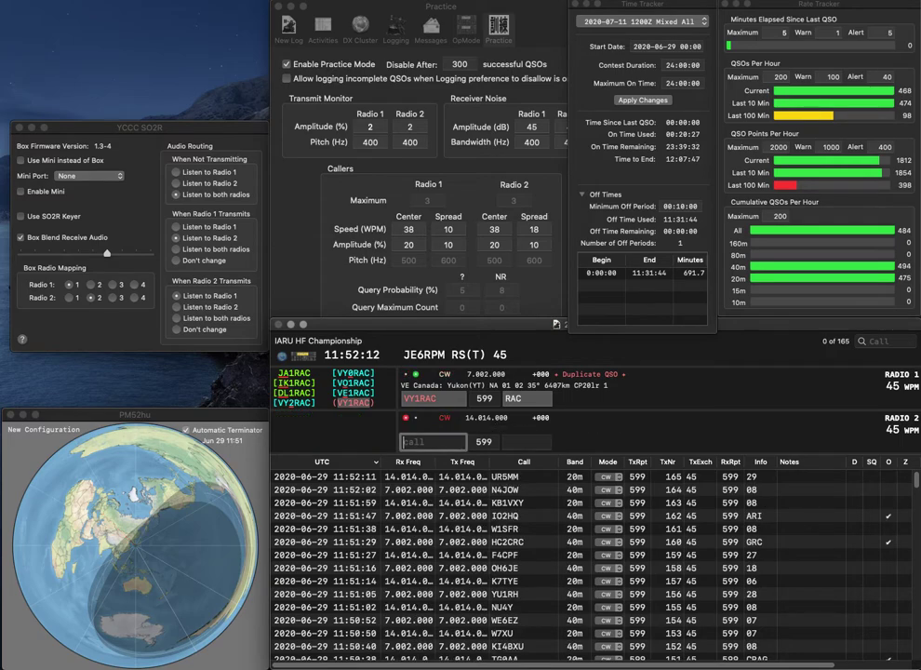
key("grave")
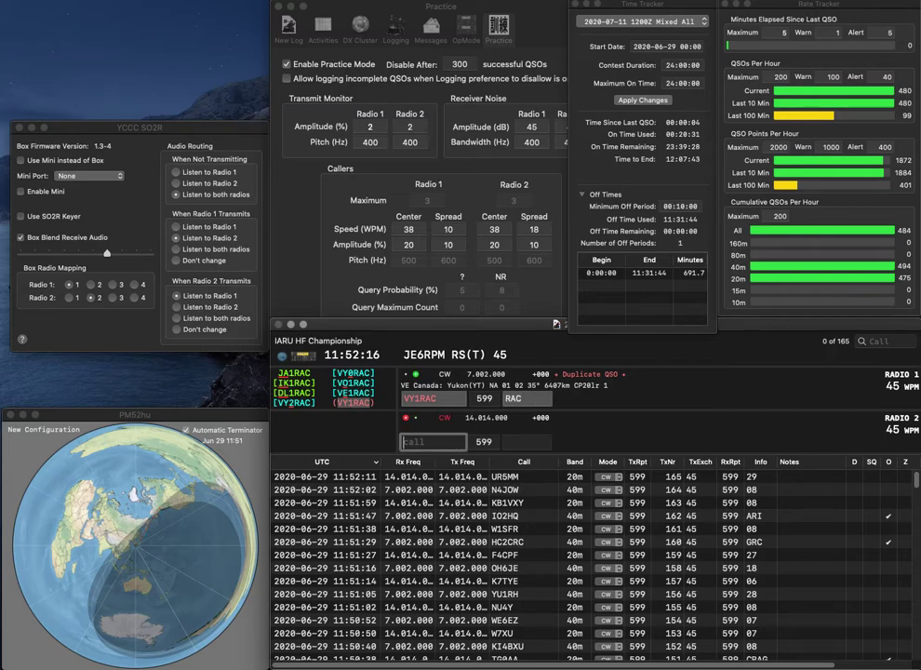
key("Return")
type("3")
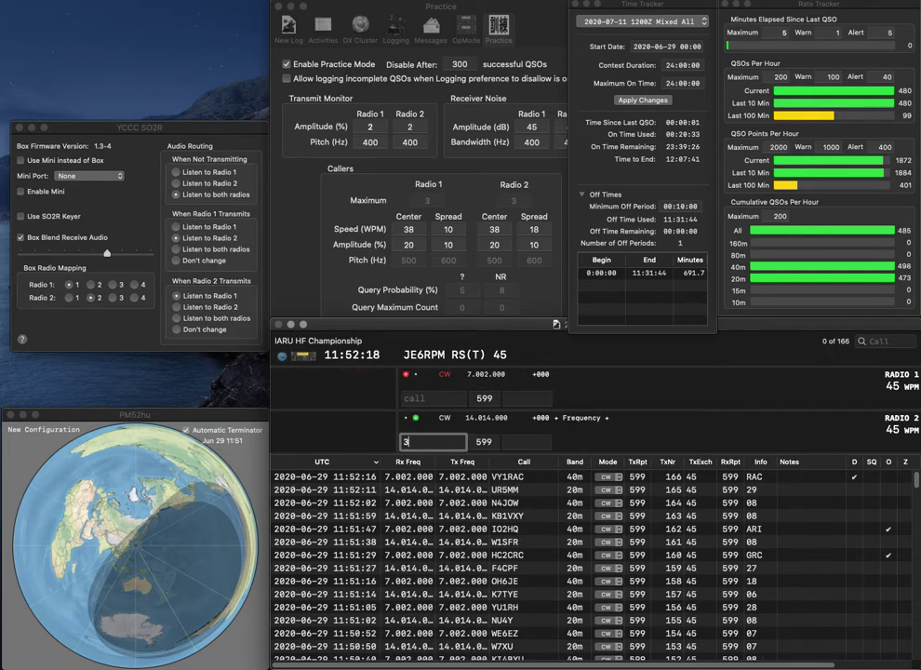
type("OFR")
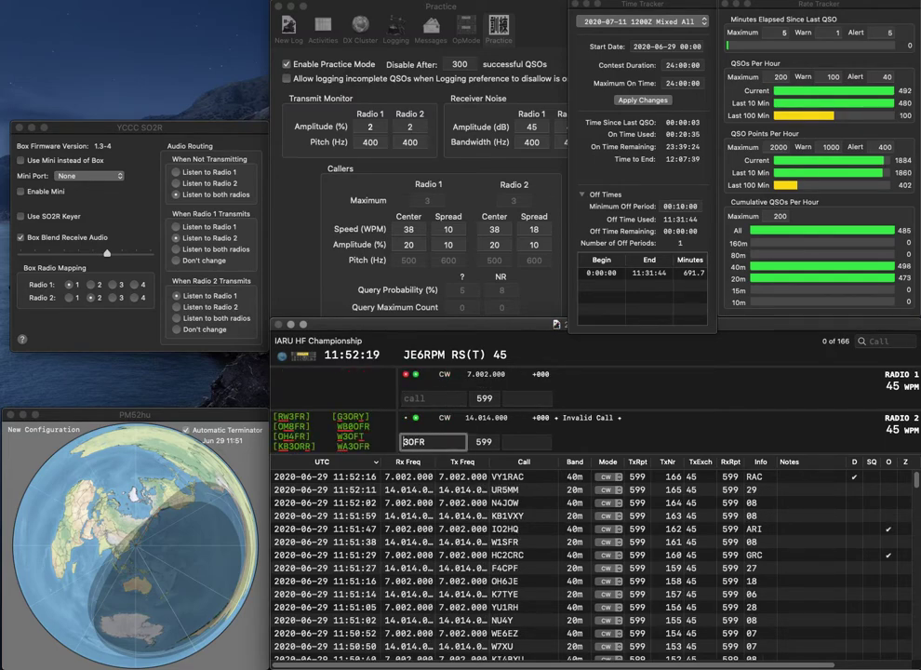
key("Home")
type("WA")
key("Return")
type("K")
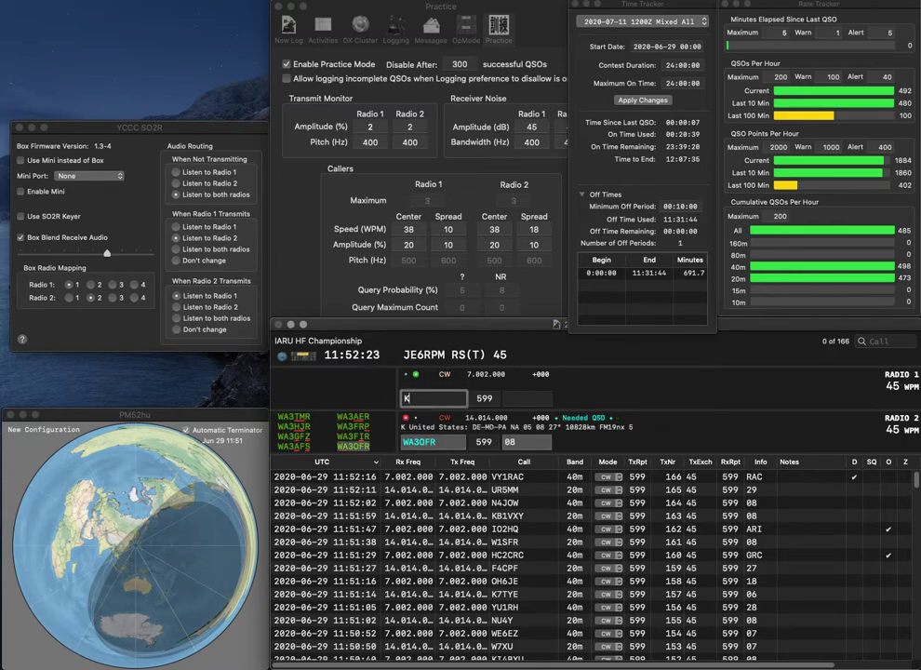
type("9OW")
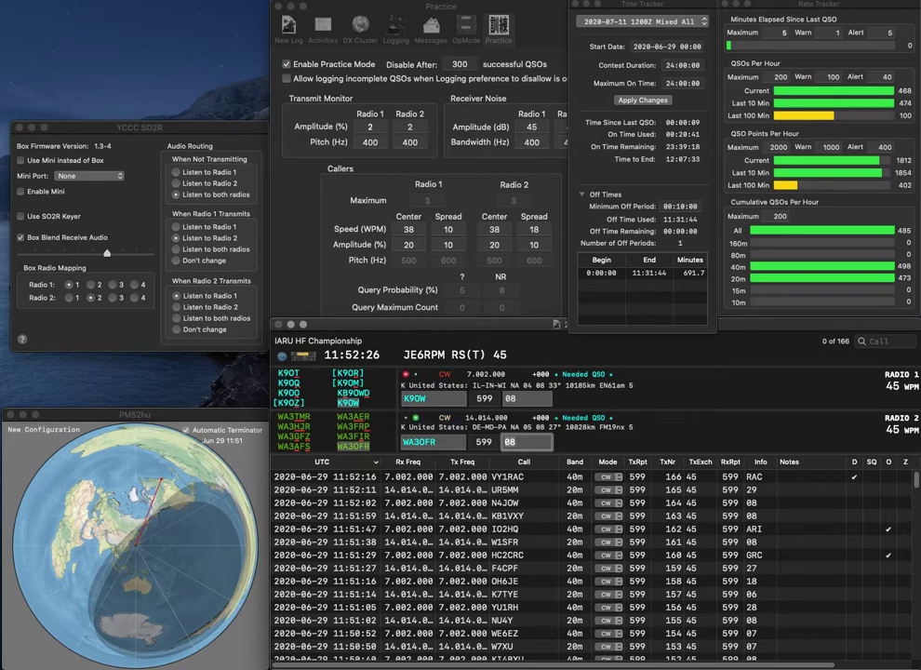
key("Return")
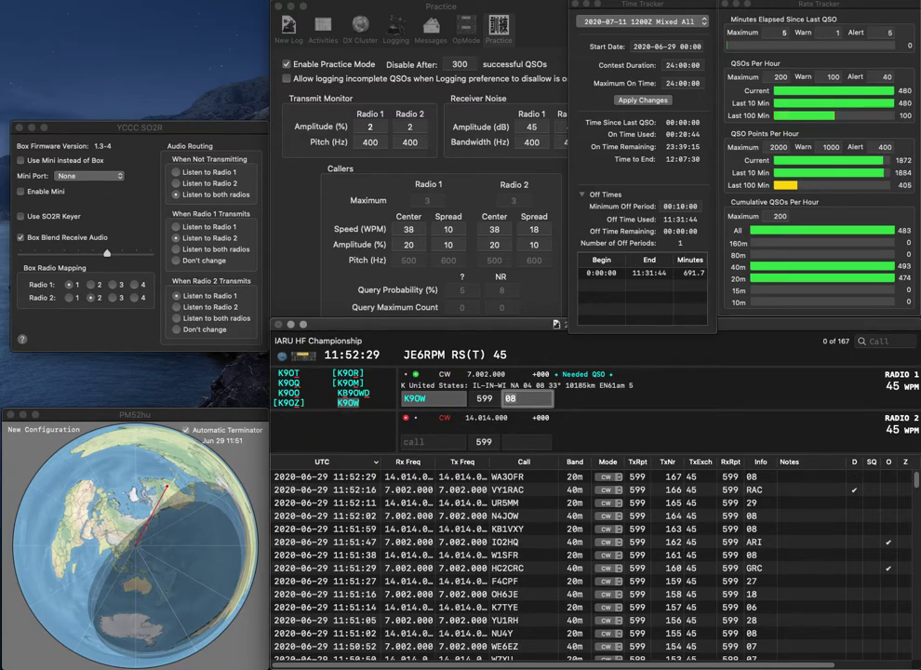
key("Return")
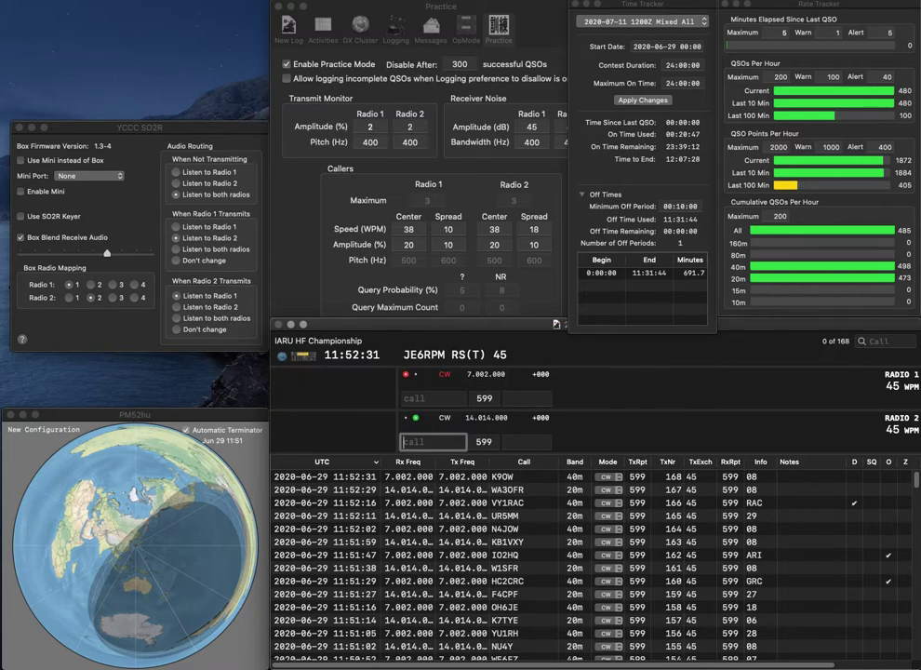
type("XV4Y")
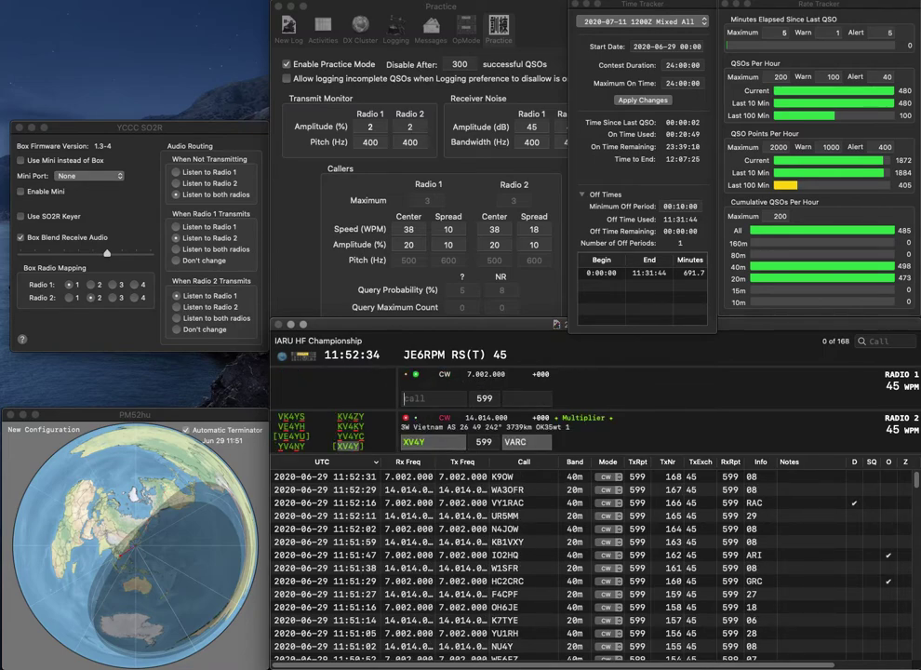
key("Return")
type("RA3LJ")
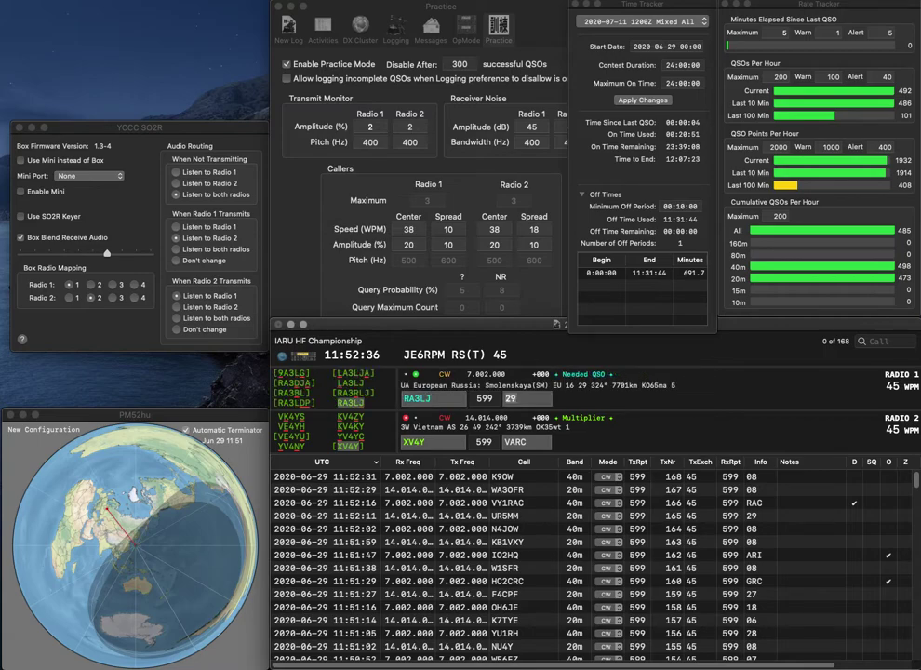
key("Return")
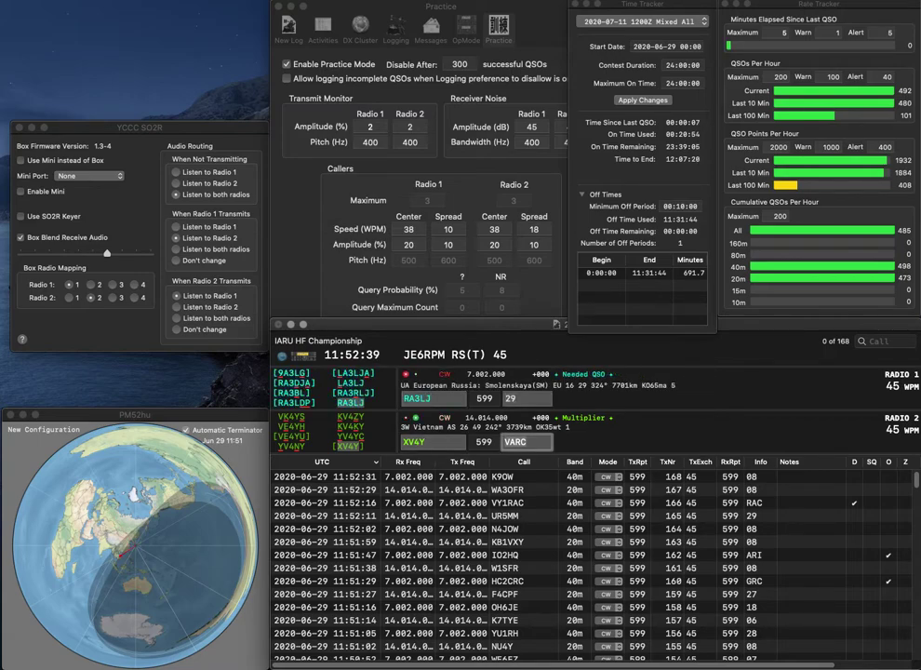
key("Return")
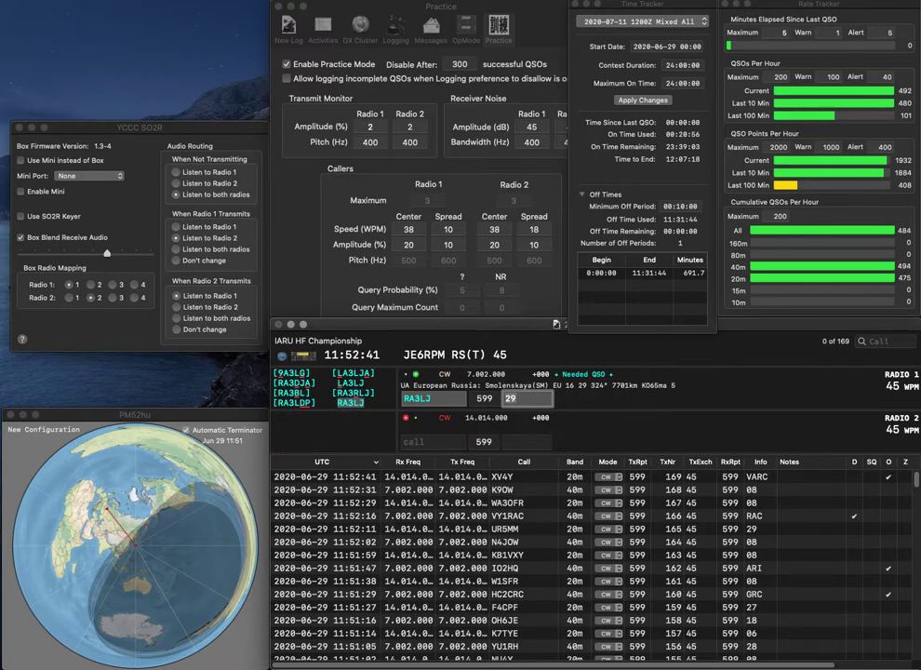
key("Return")
type("VE9RAC")
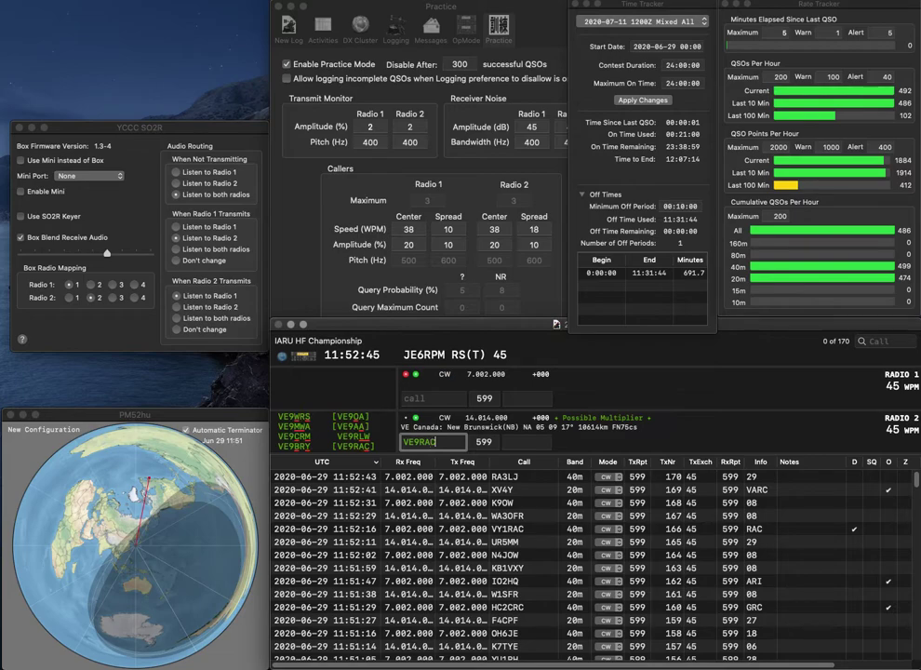
key("Return")
type("VE6S")
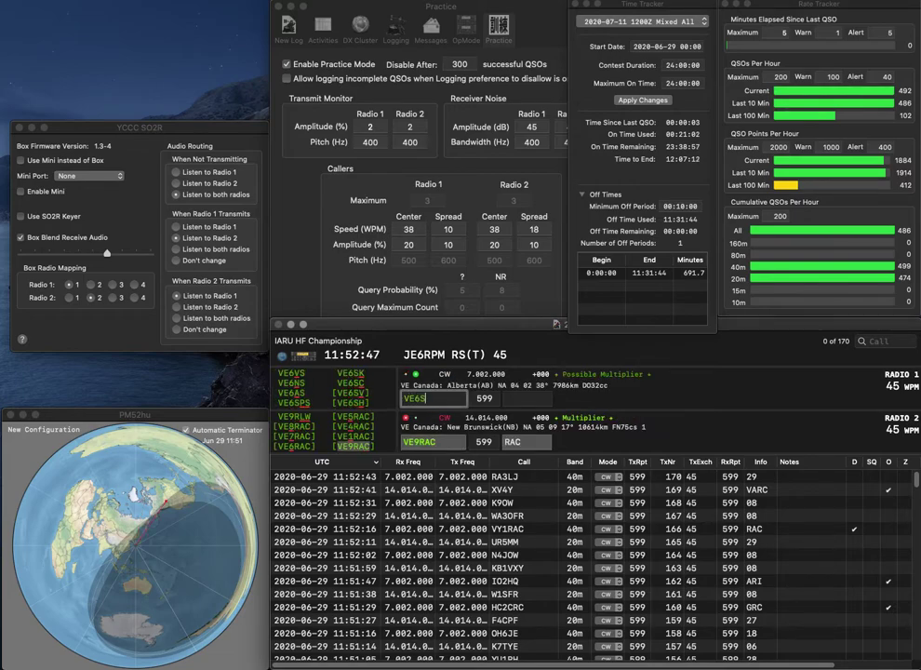
type("SH")
key("Return")
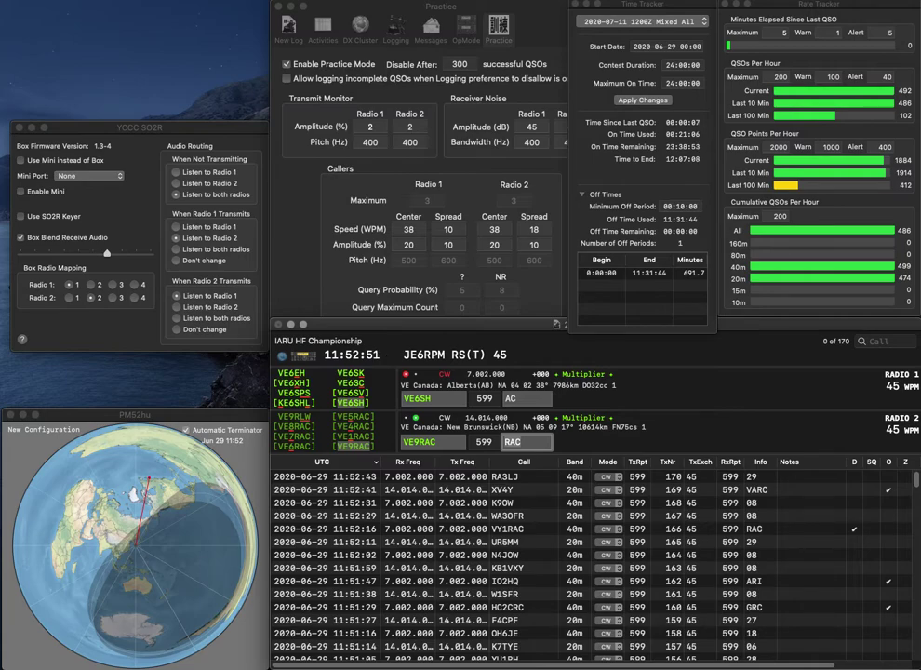
key("Return")
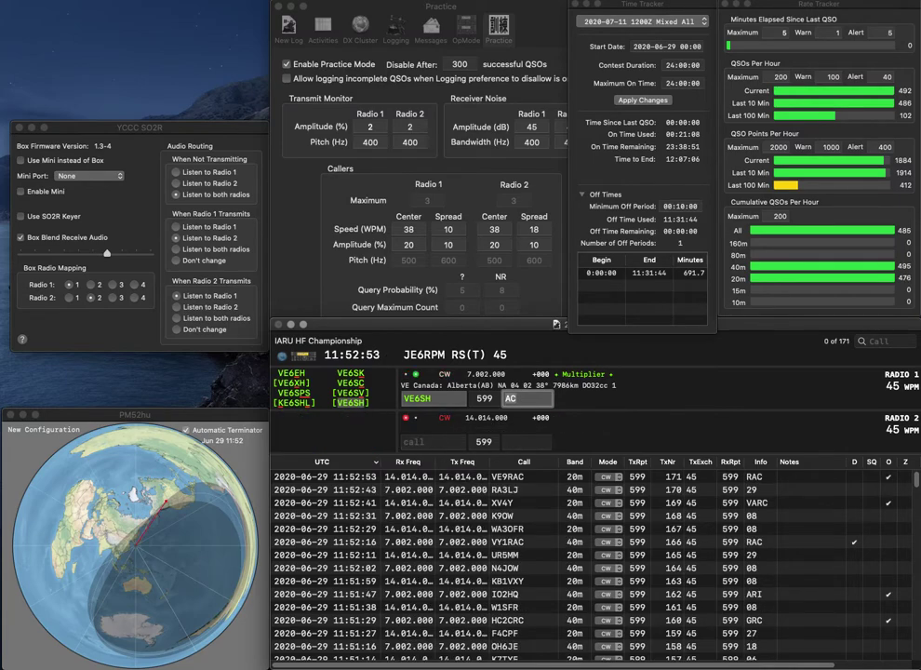
key("Return")
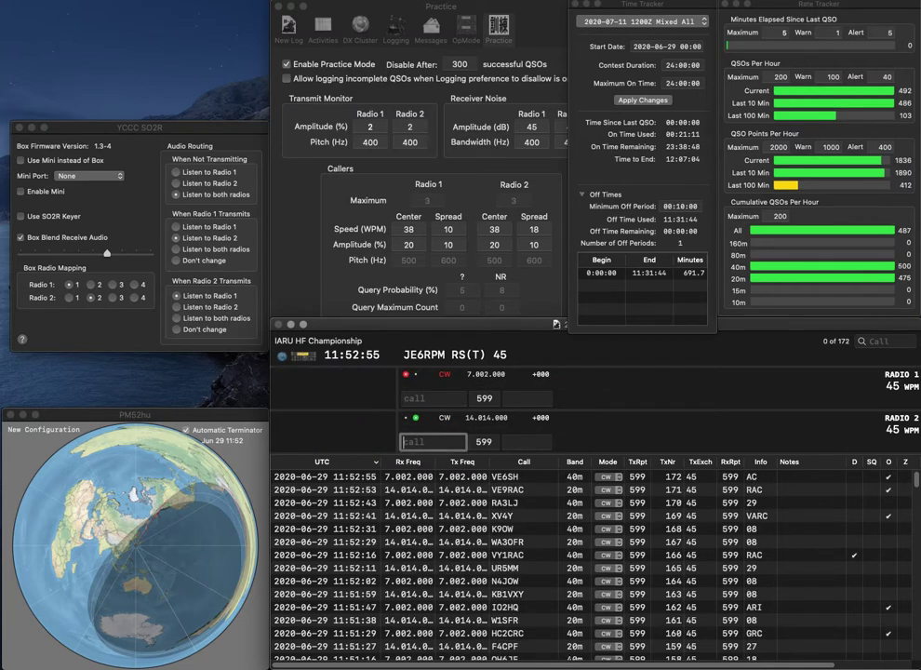
Work and log LZ5XQ on Radio 2 with exchange 28 and RX3QFN on Radio 1 with exchange 29.
type("LZ5XQ")
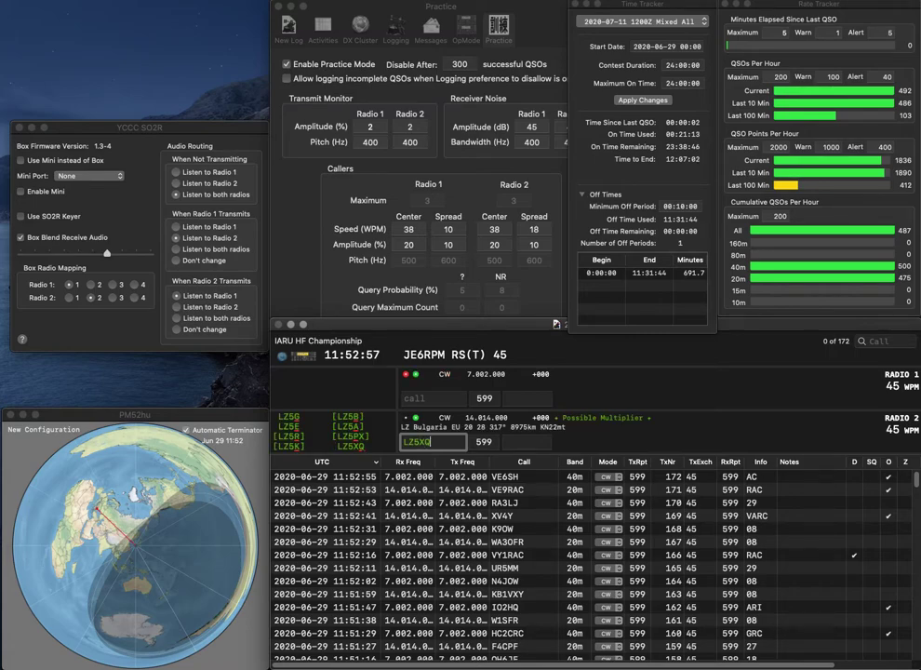
key("Return")
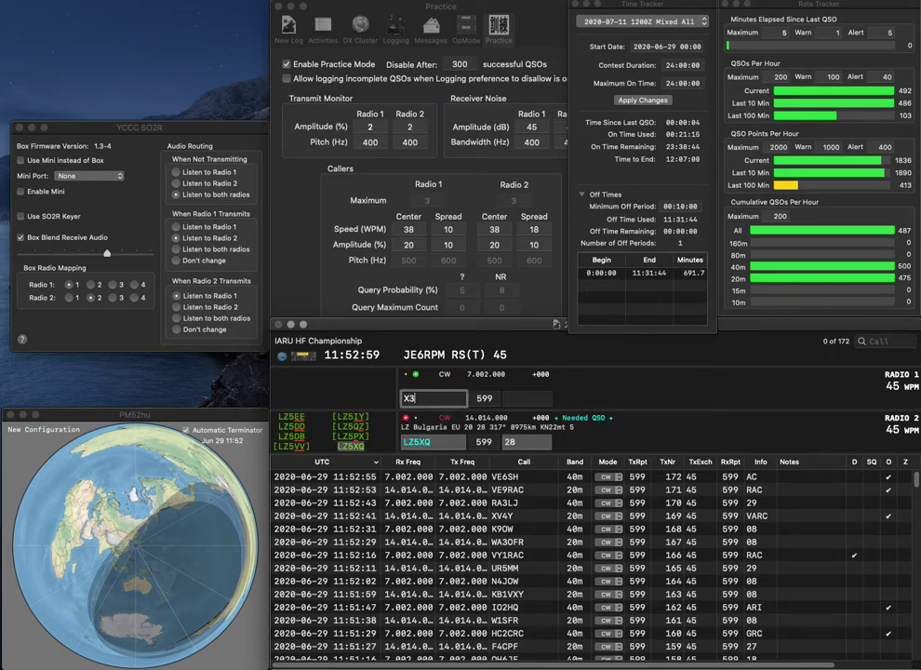
type("X3QFN")
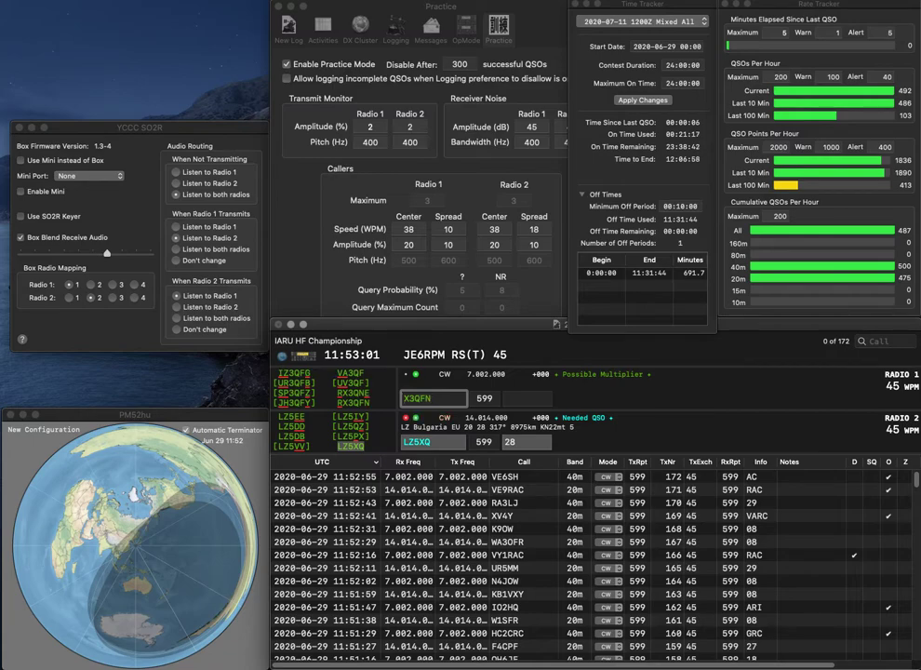
key("Home")
type("R")
key("Return")
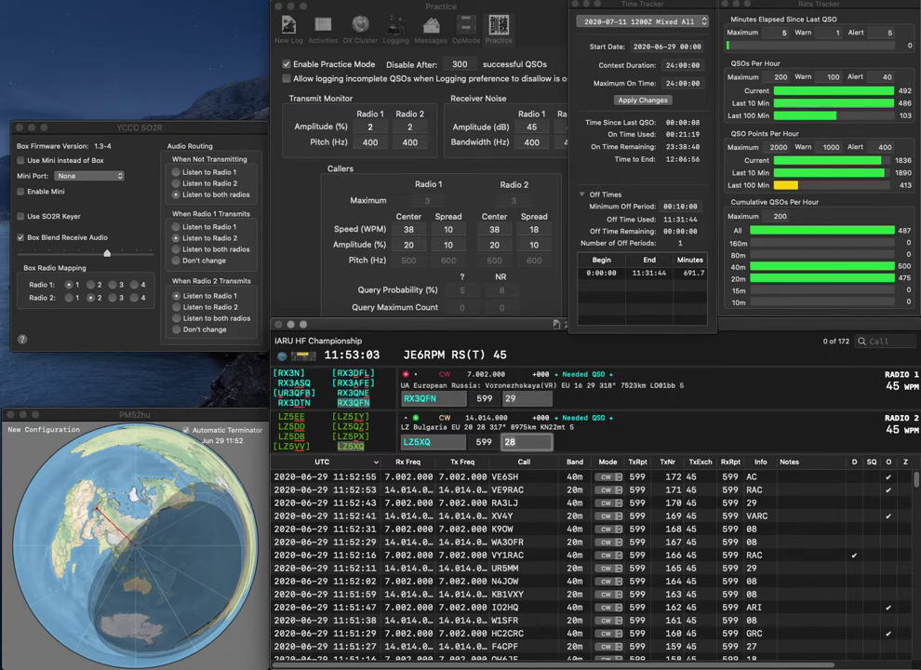
key("Up")
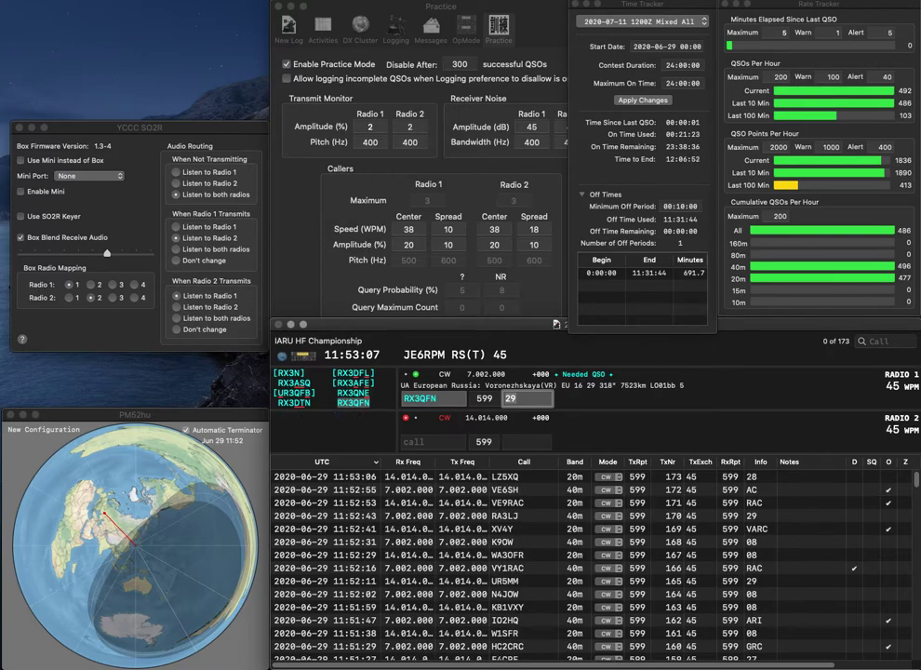
key("Return")
type("9A3K")
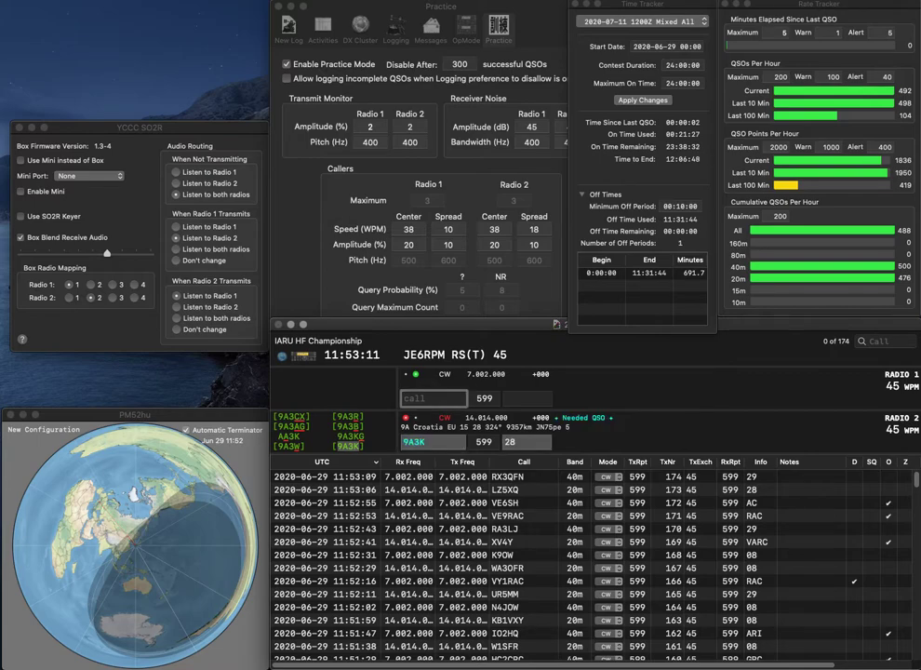
type("K1KDG")
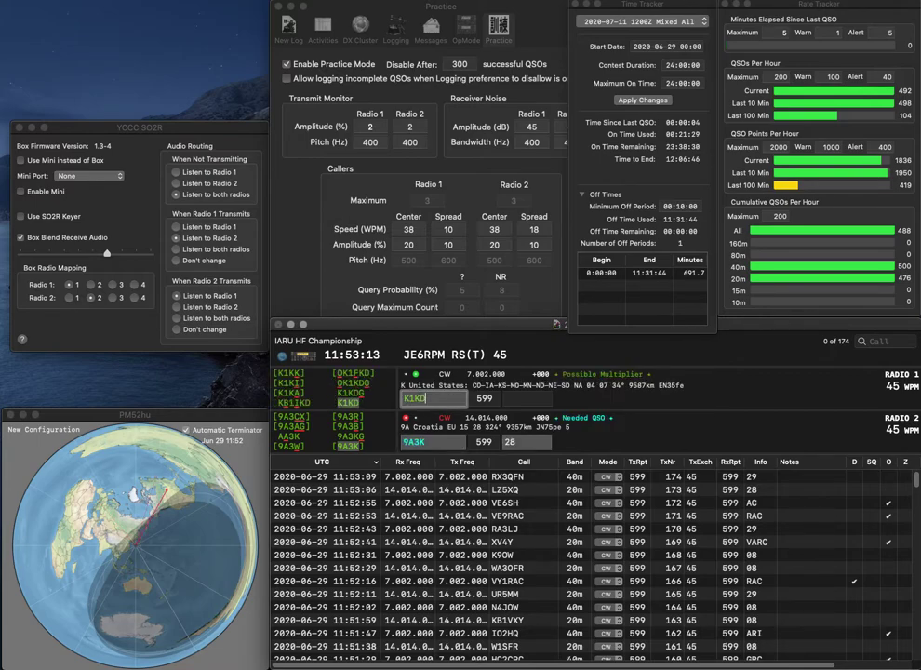
key("Return")
key("Tab")
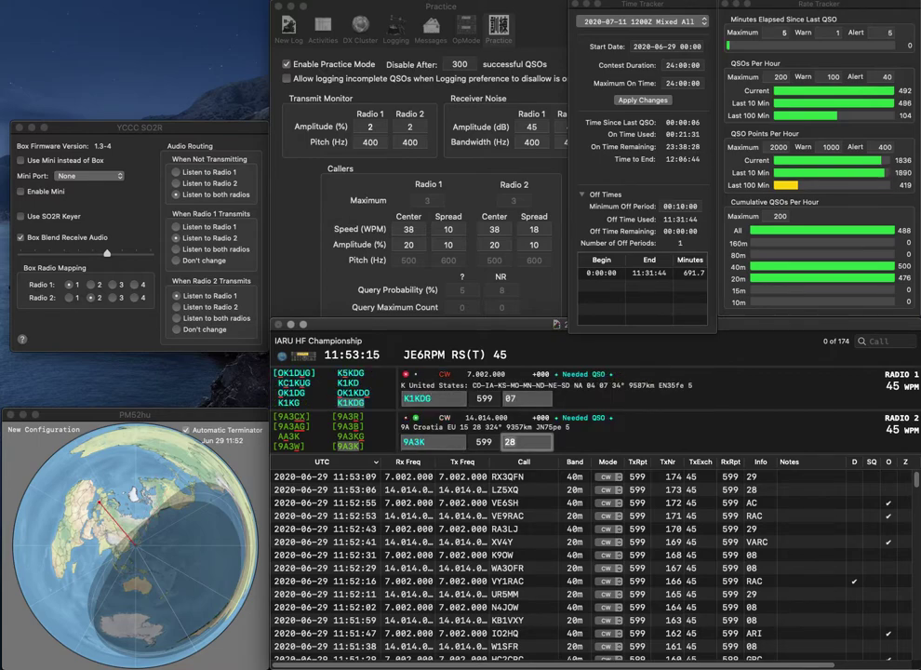
key("Return")
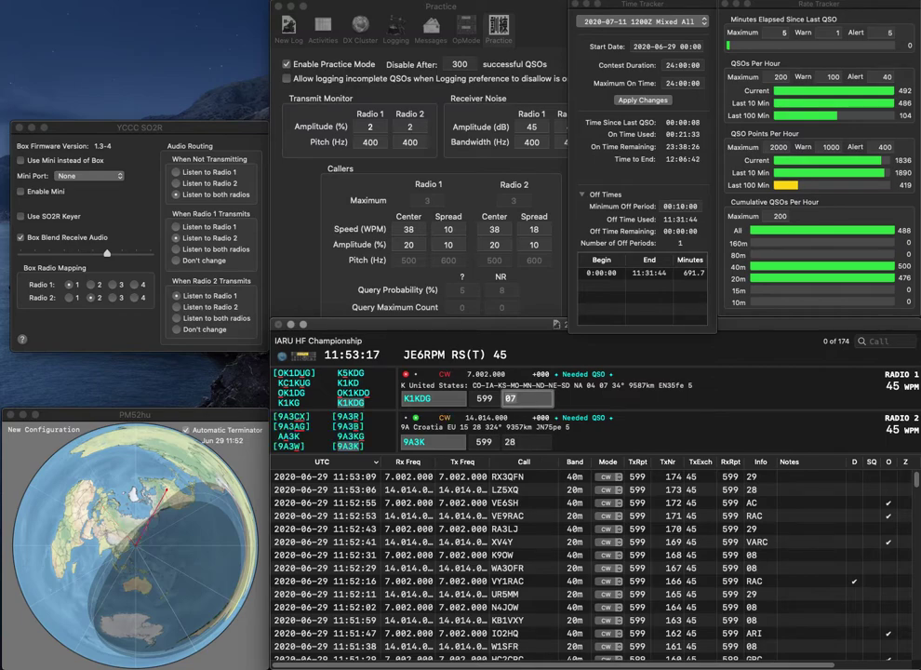
key("Return")
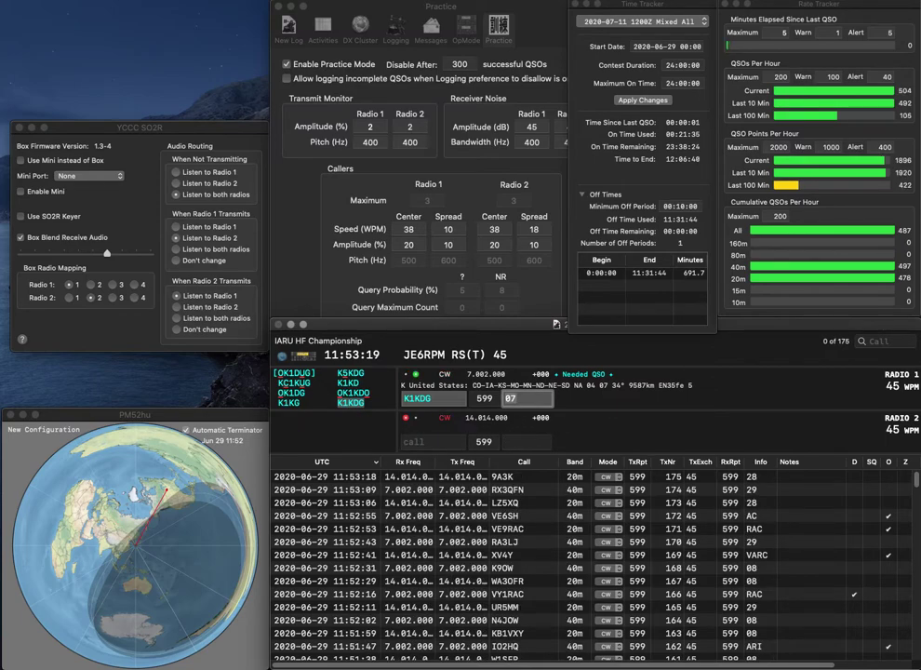
Work and log IZ4OSS on Radio 2 with exchange 28 and OG5G on Radio 1 with exchange 18.
type("IZ")
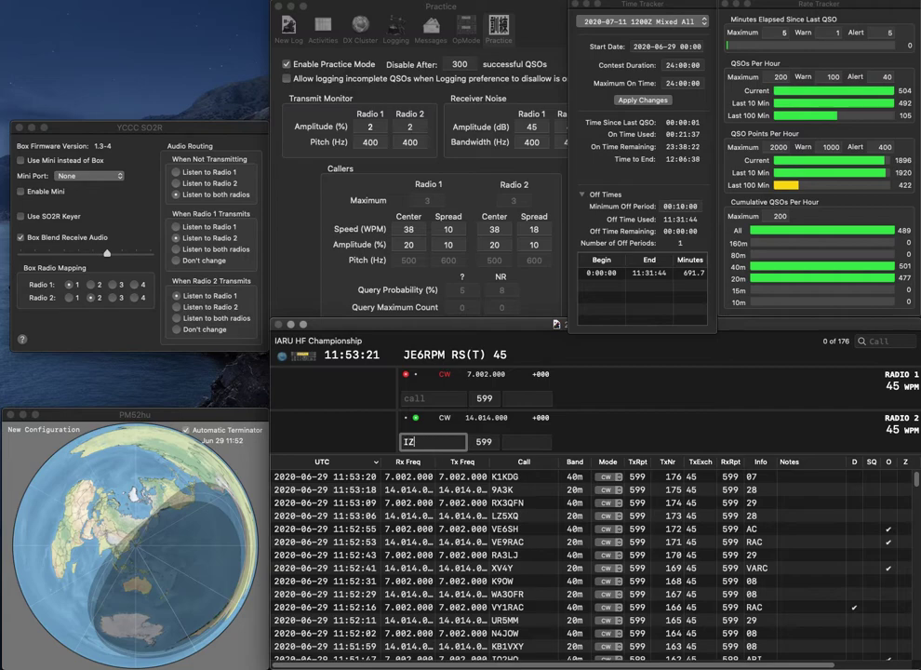
type("4OSS")
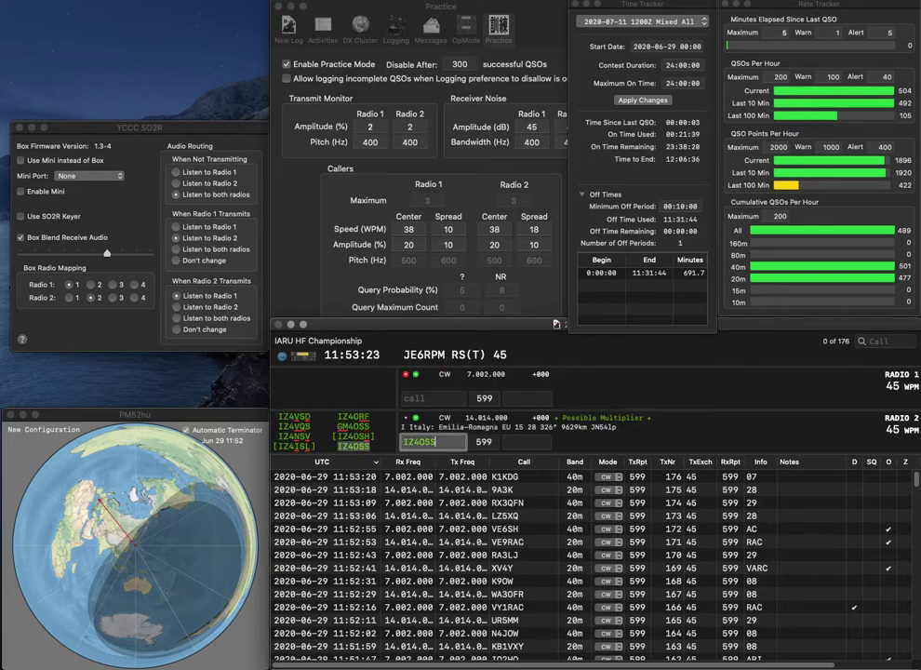
key("Return")
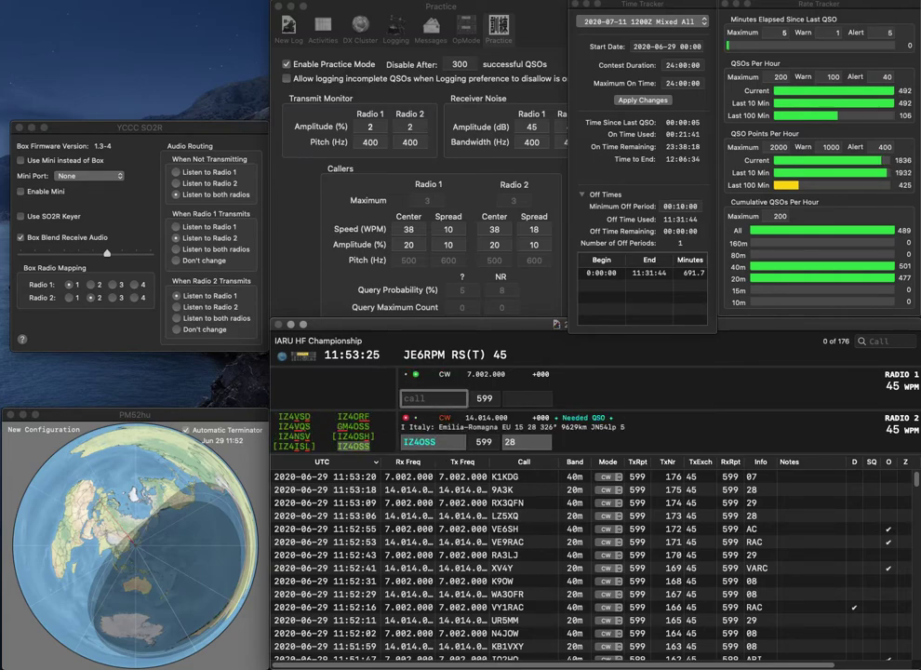
type("OG5G")
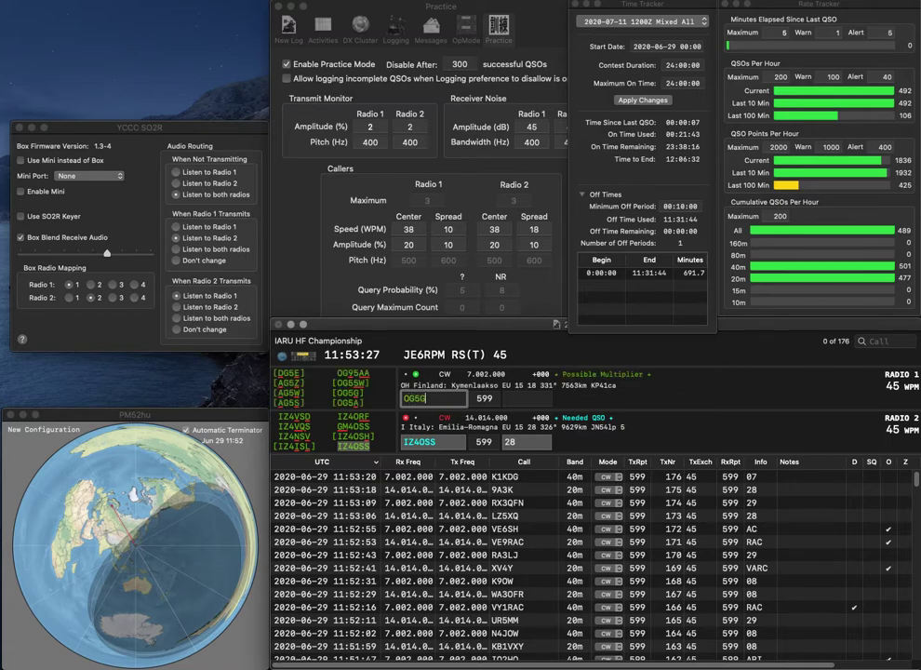
key("Return")
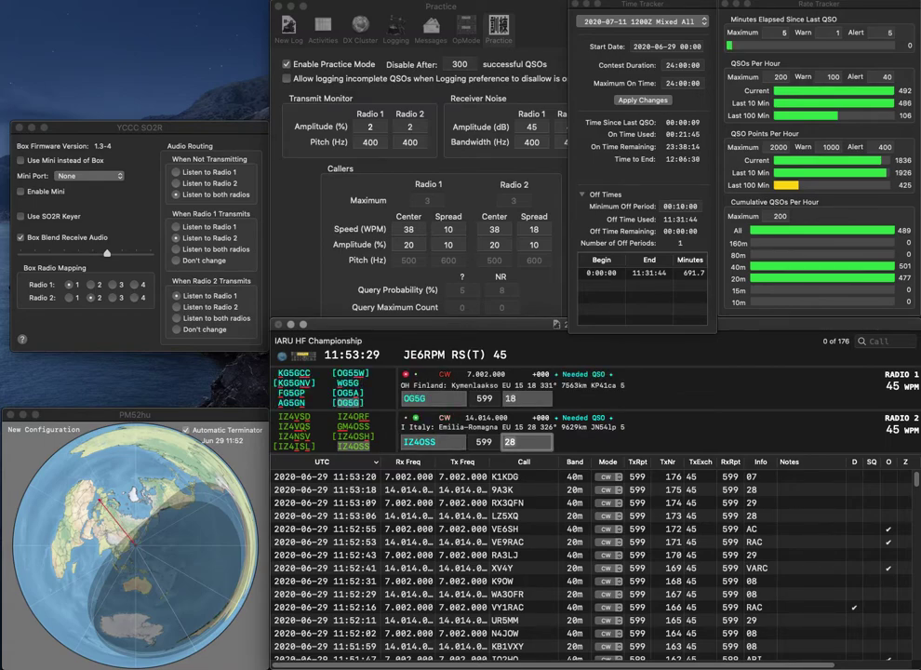
key("Return")
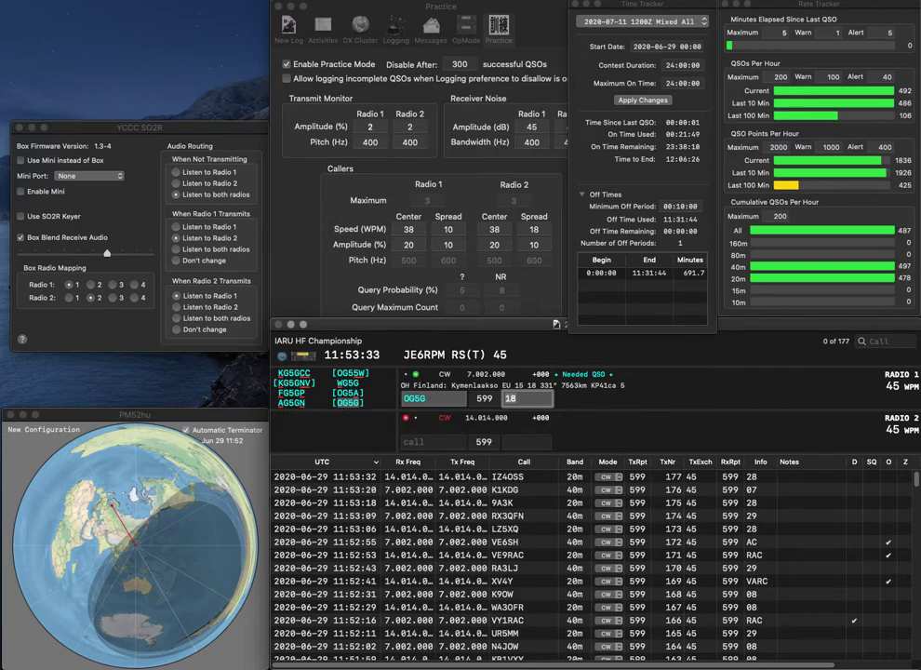
key("Return")
Answer EC1K on Radio 2 with exchange 37 and E7HQ on Radio 1 with exchange ARABH.
type("EC1K")
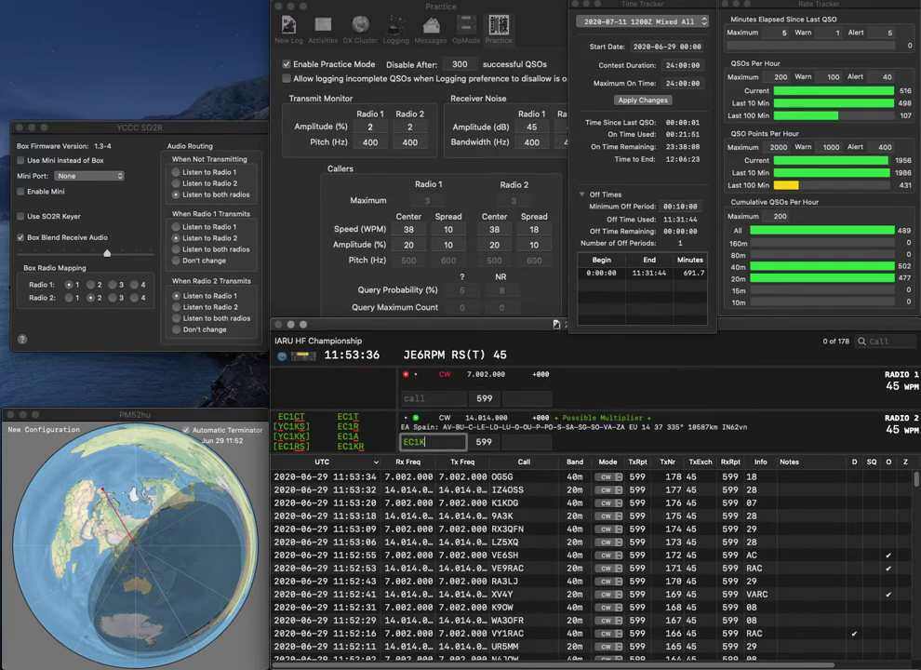
key("Return")
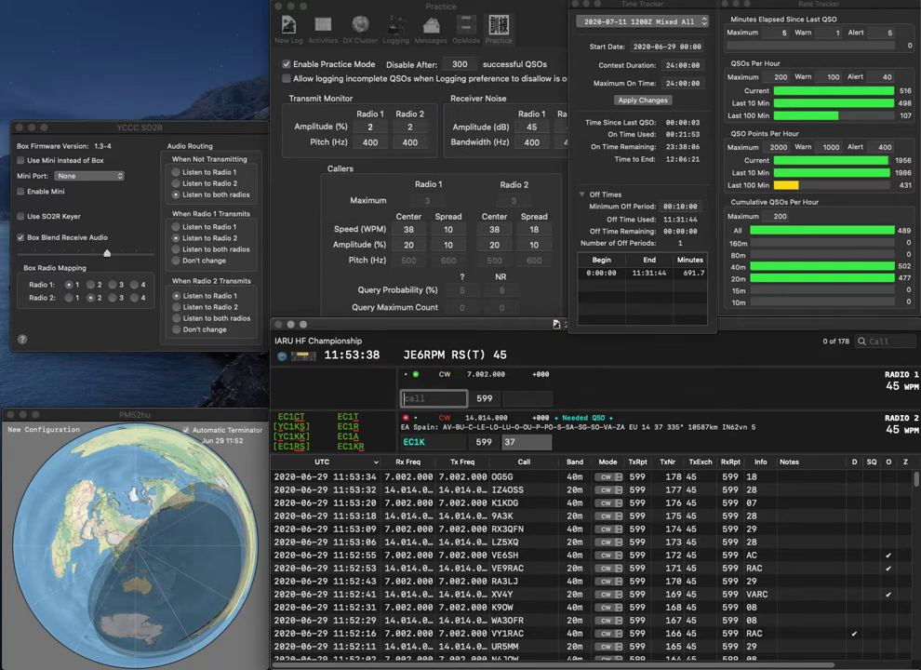
type("E7HQ")
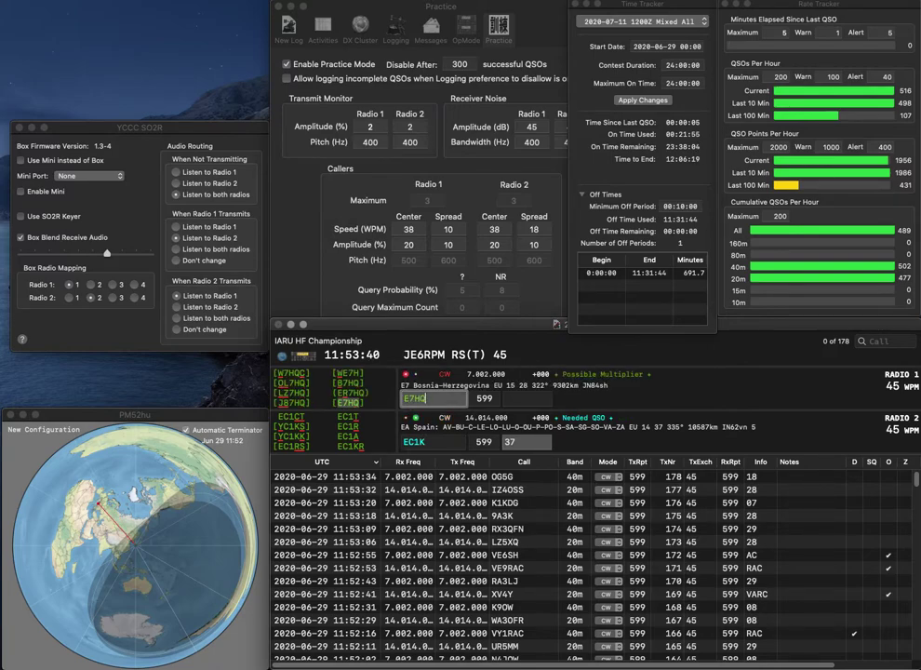
key("Return")
key("BackSpace")
key("BackSpace")
type("7D")
key("Return")
key("Tab")
key("Left")
key("Right")
type("W")
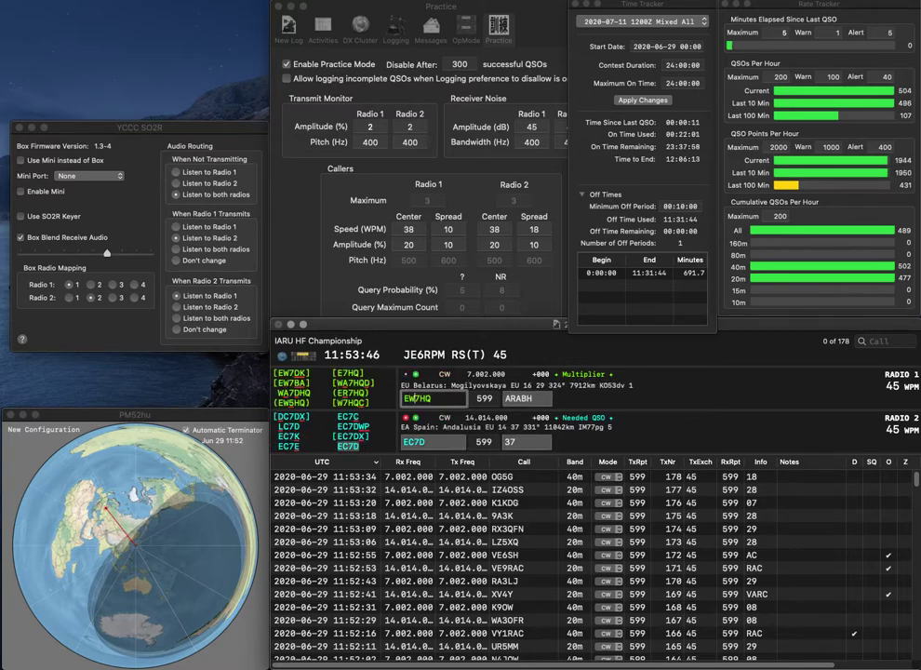
key("Return")
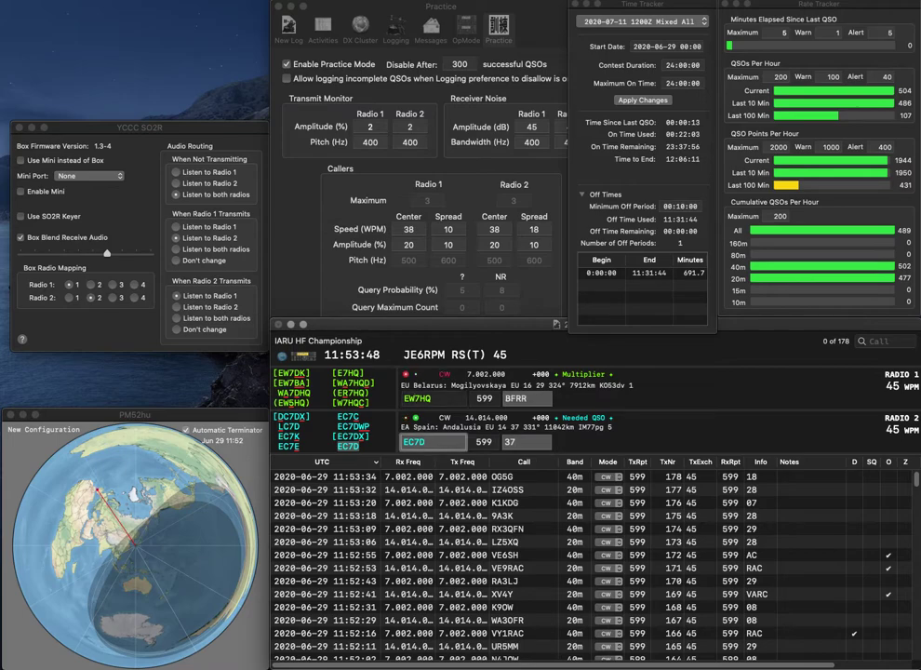
key("Return")
key("Delete")
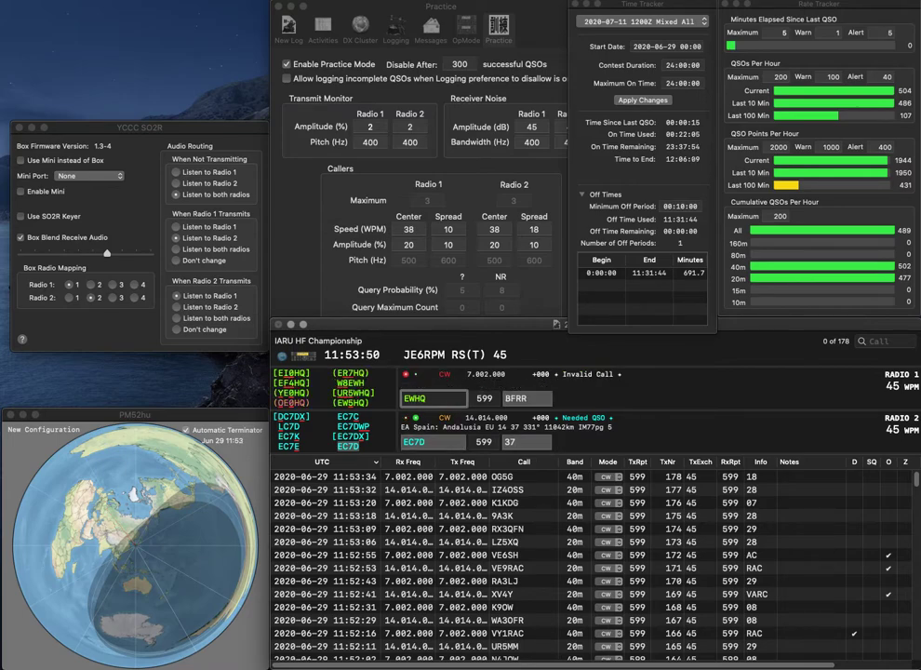
type("5")
key("Return")
Answer JO1DZA on Radio 2 with exchange 45, and log it together with the pending EW5HQ contact on Radio 1.
type("JO1DZA")
key("Return")
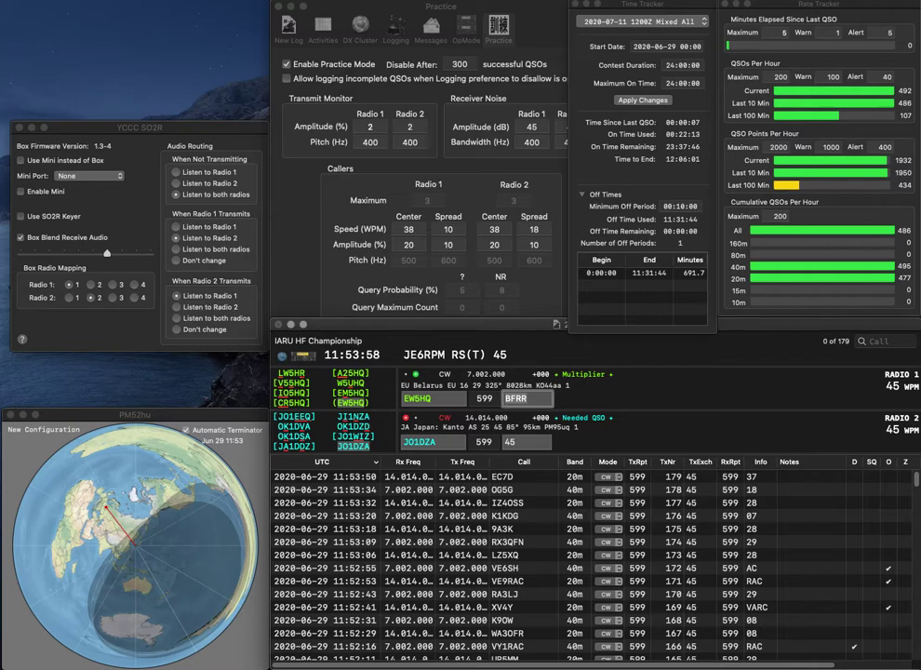
key("Tab")
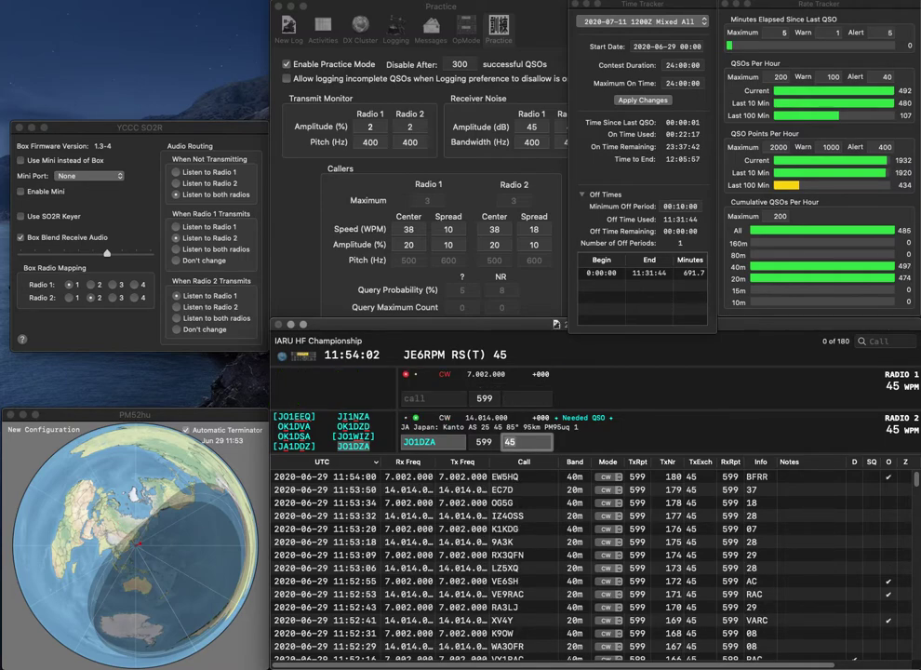
key("Return")
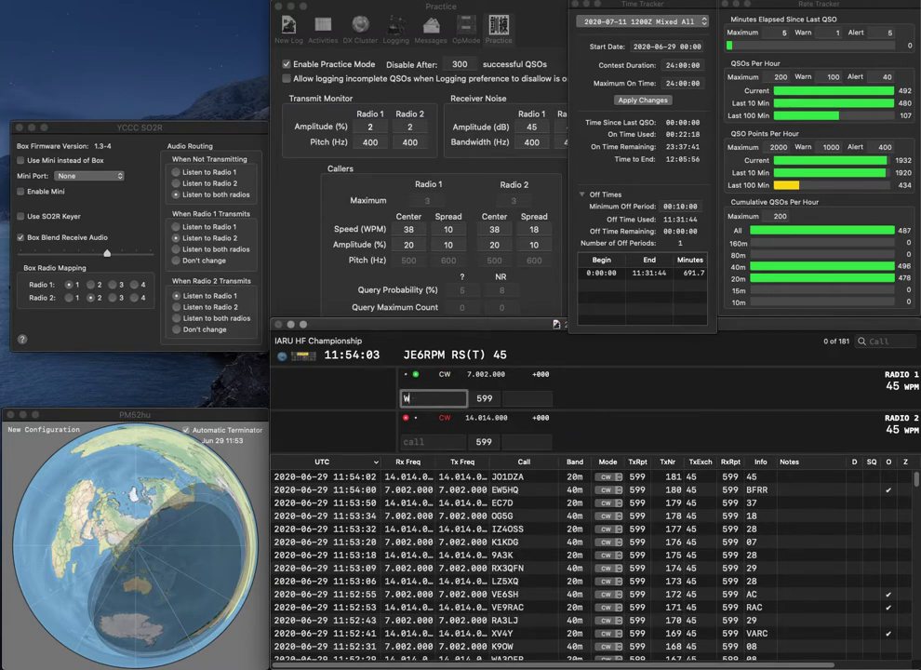
Answer WI7P on Radio 1 with exchange 06 and W4PRS on Radio 2 with exchange 08, and log both contacts.
type("WI7P")
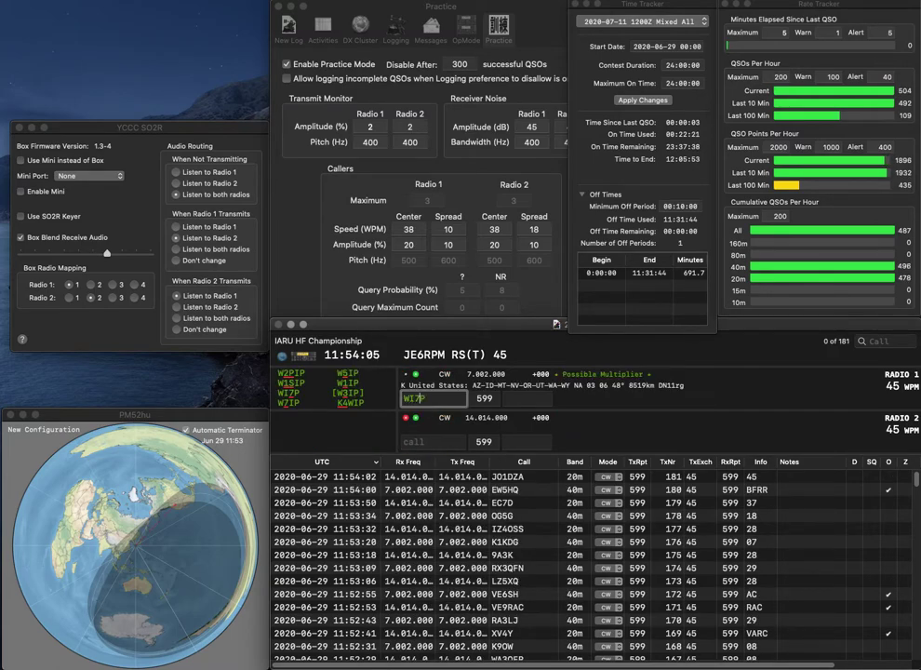
key("Return")
type("PRS")
key("Home")
type("W4")
key("Return")
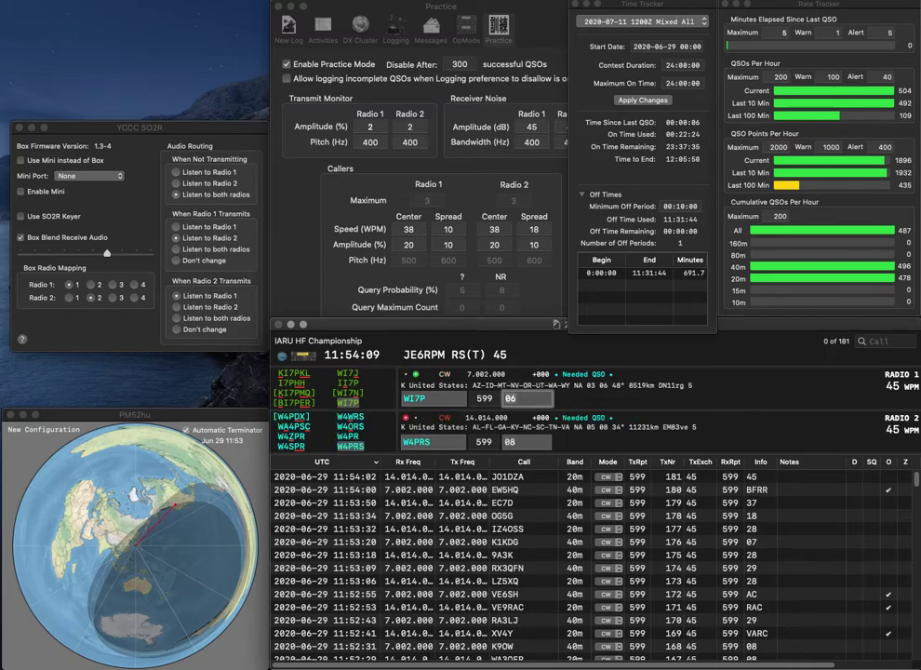
key("Return")
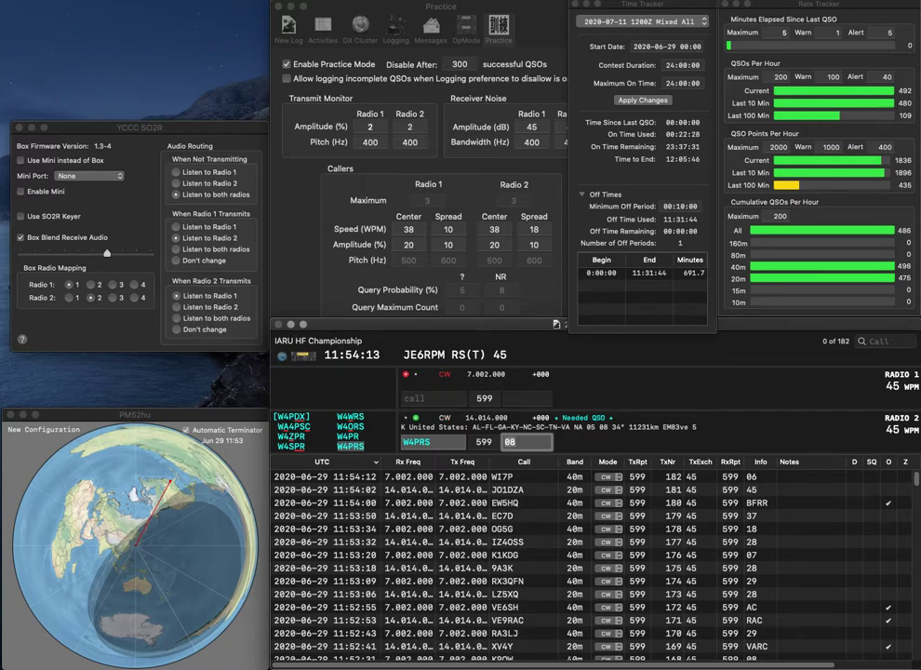
type("ZW0HQ")
key("Return")
type("ES5J")
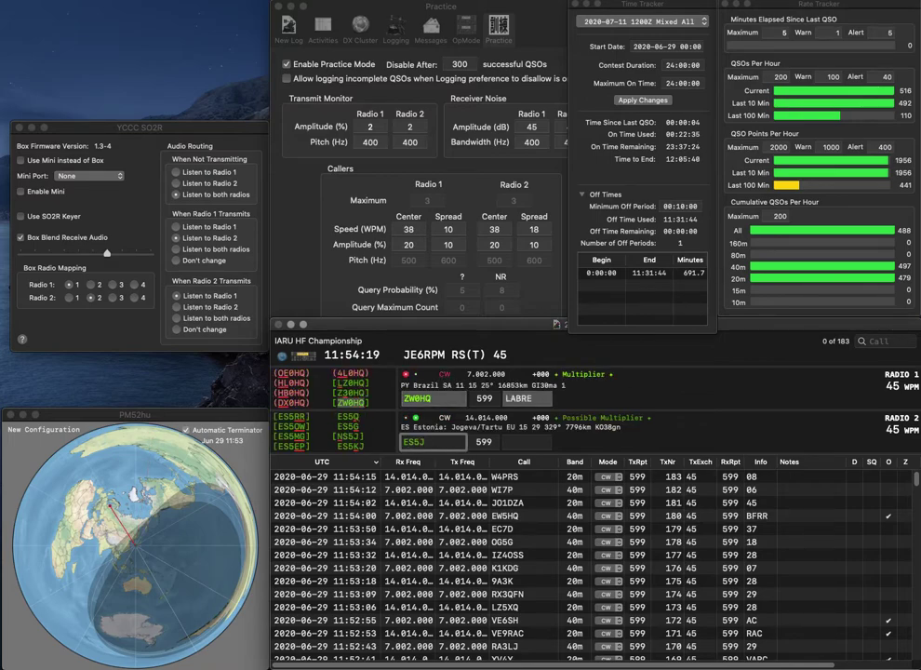
key("BackSpace")
type("E")
key("Return")
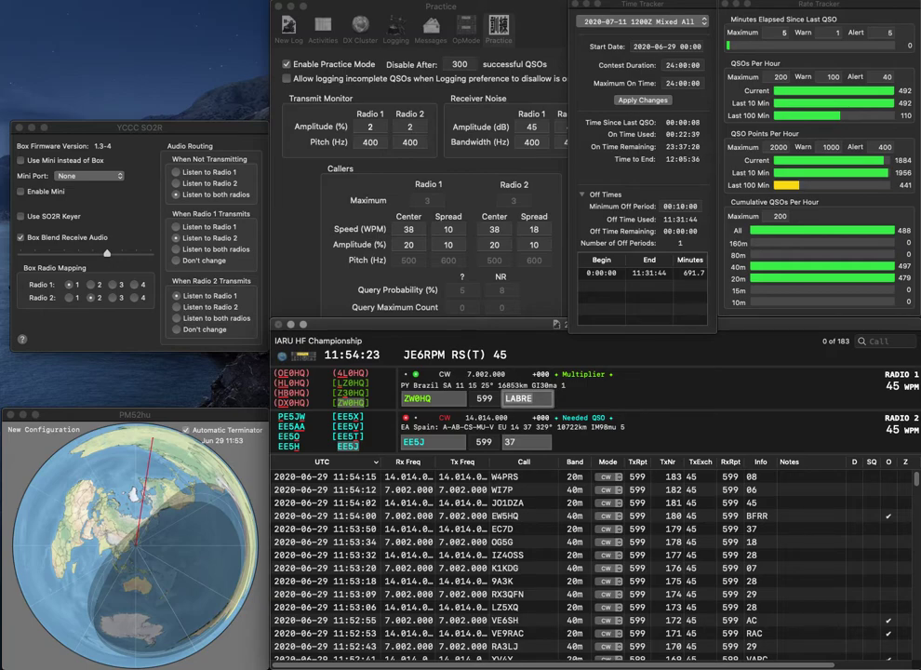
key("Return")
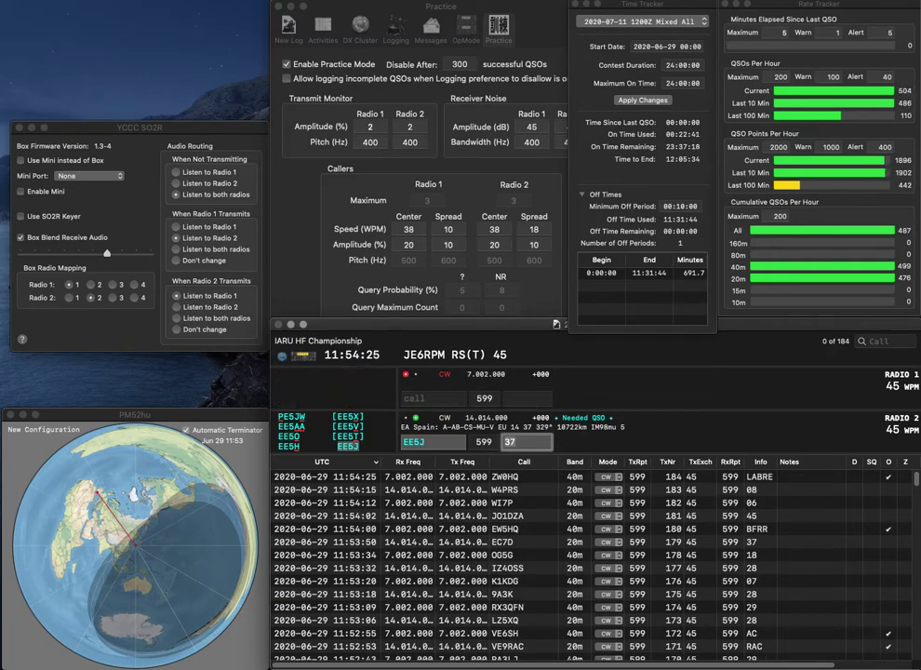
key("Return")
type("NA6")
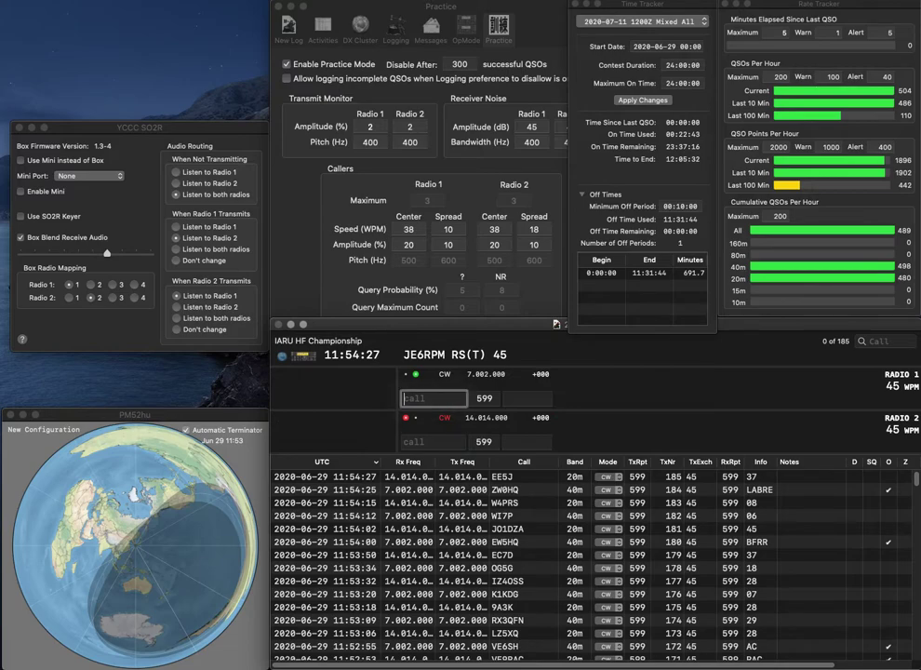
type("CW")
key("Return")
type("EF5Y")
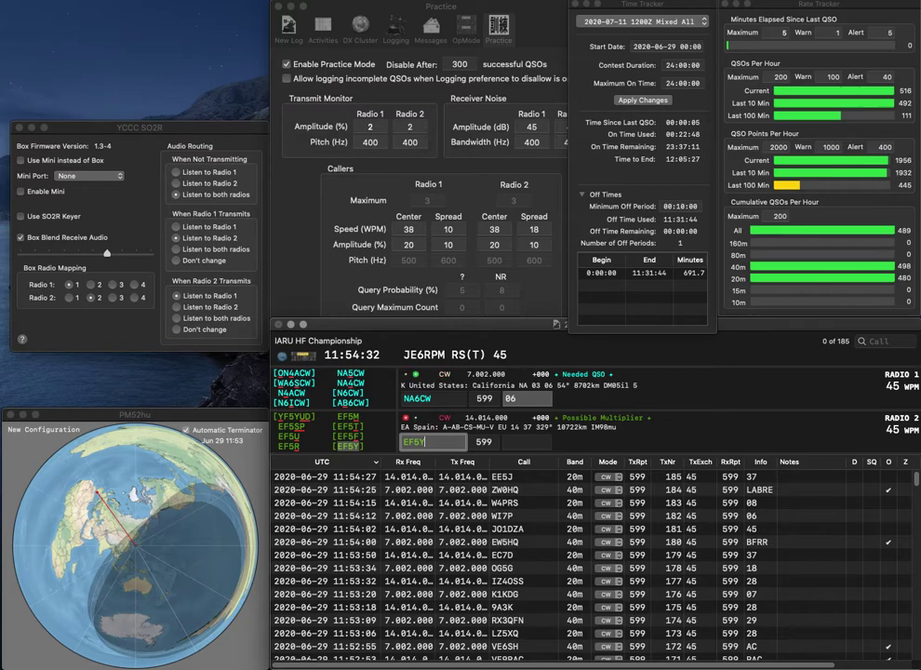
key("Return")
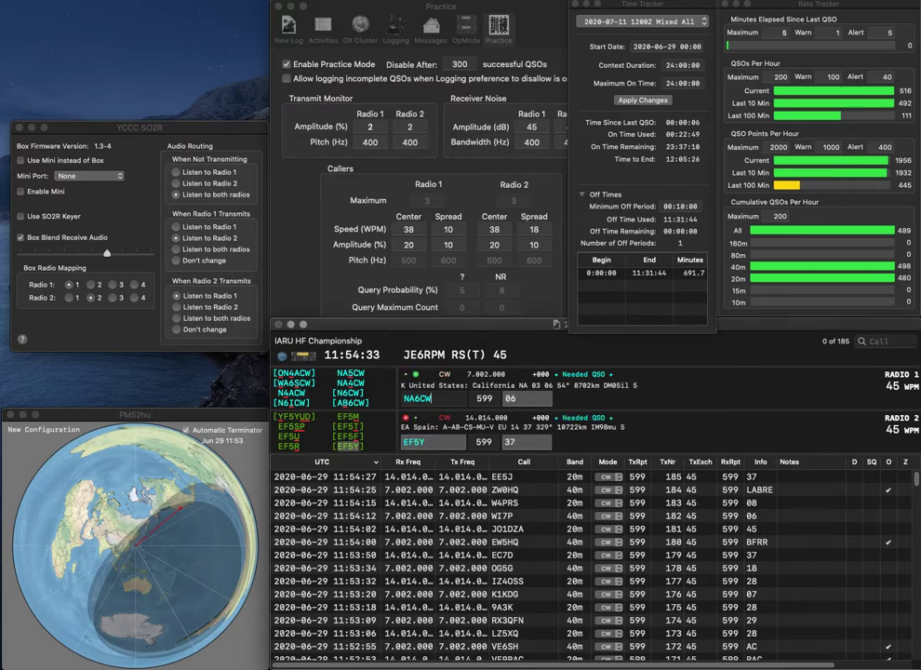
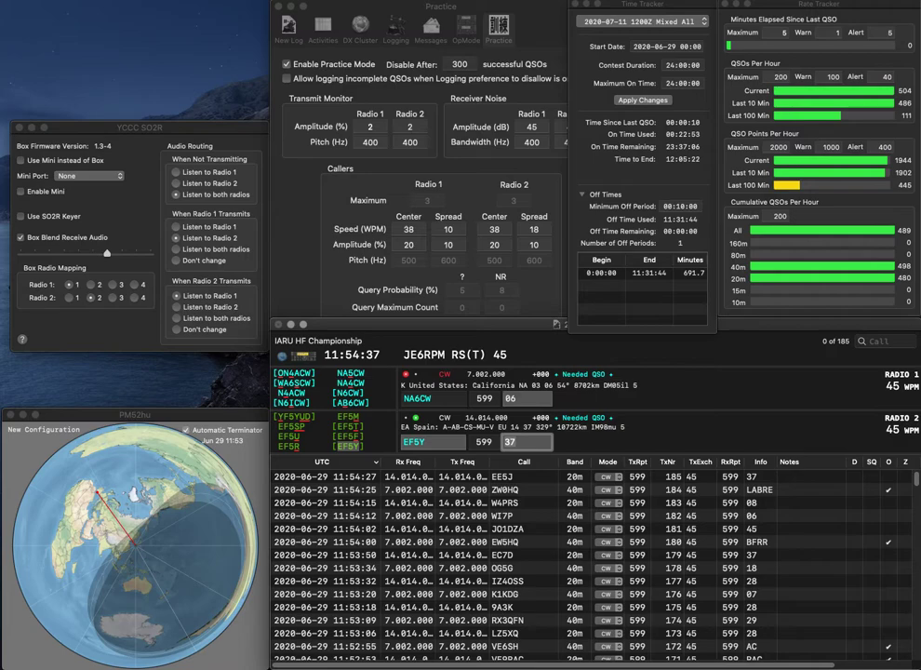
key("Return")
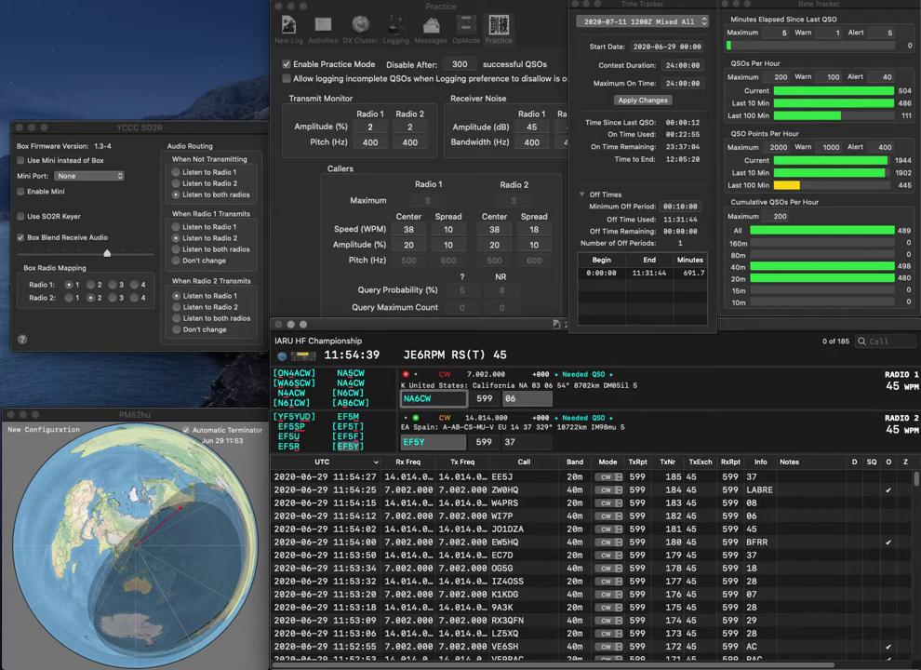
key("Return")
left_click(413, 398)
key("Delete")
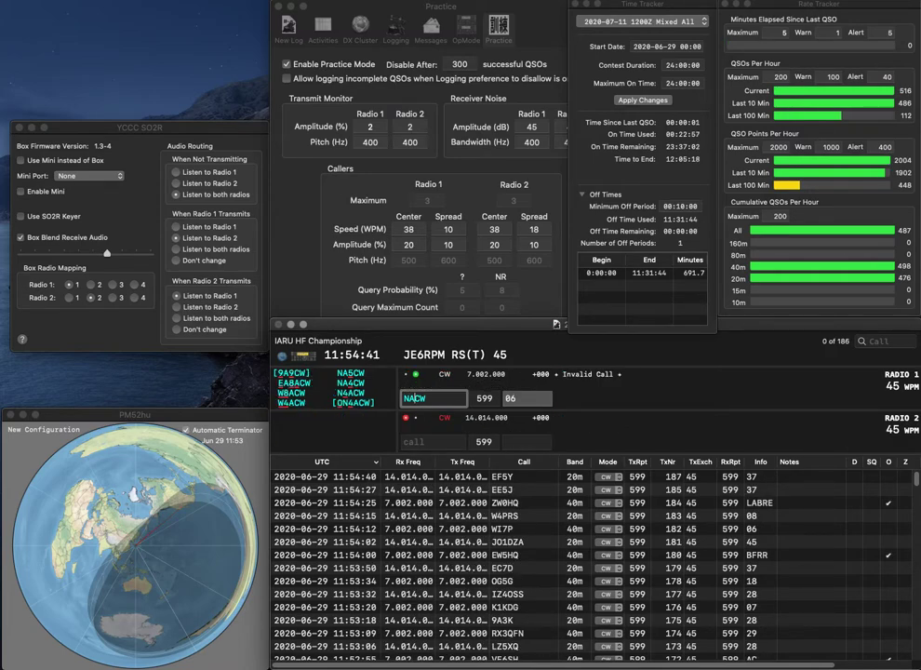
type("5")
key("Return")
type("PY5AKW")
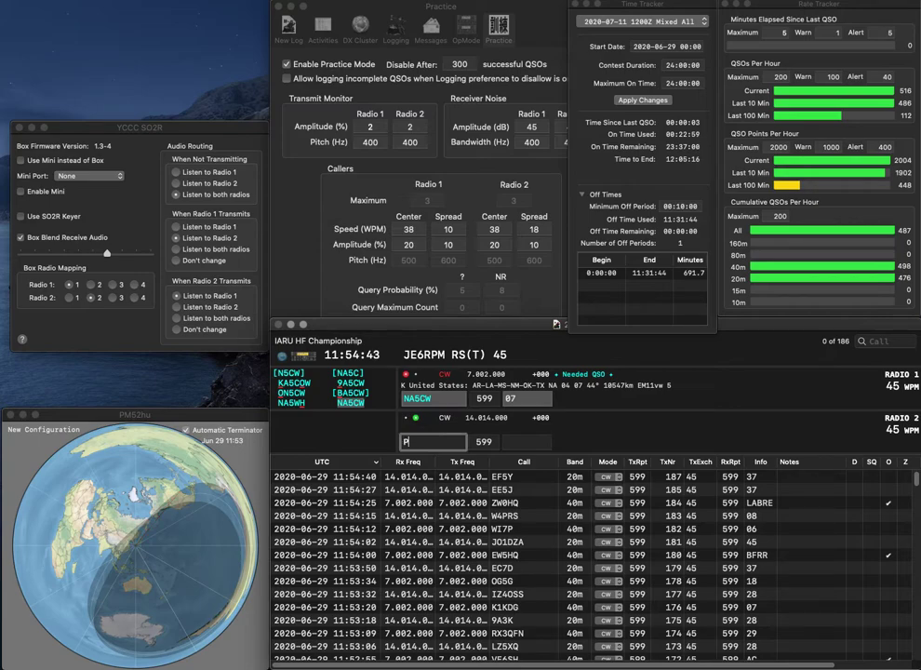
key("Return")
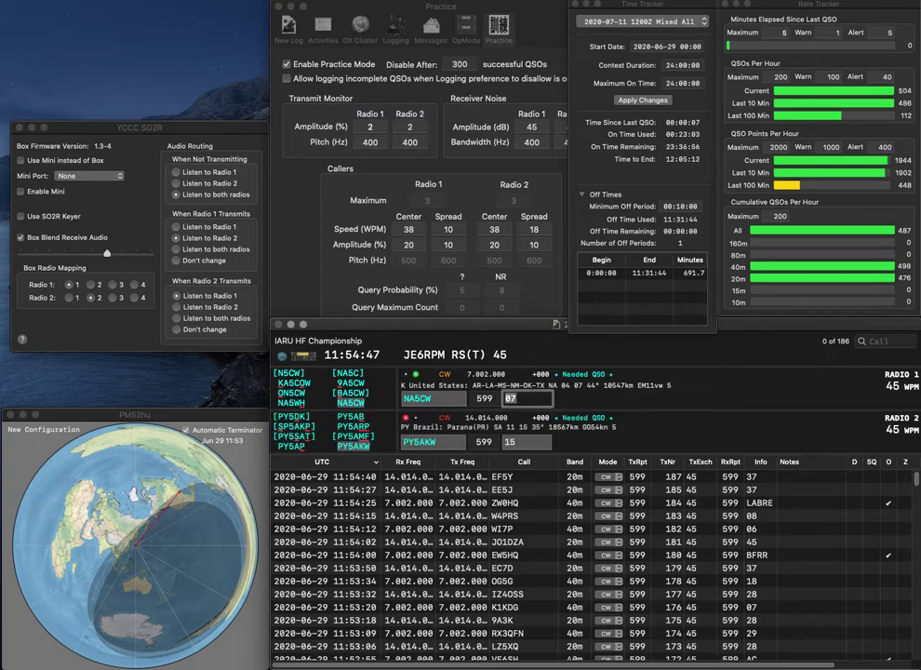
key("Return")
key("Return")
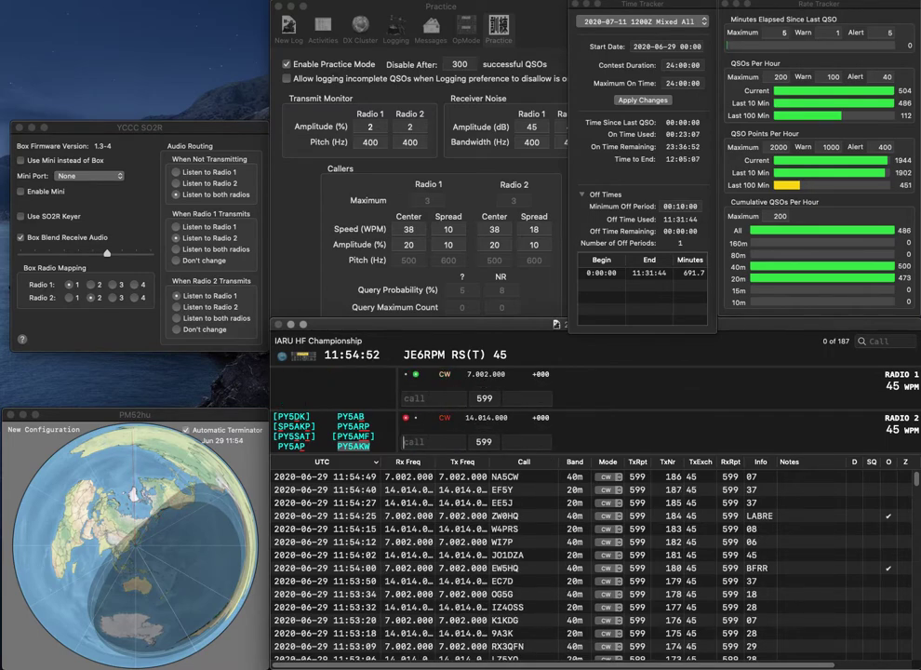
key("Return")
Answer VE8RAC on Radio 1 with exchange RAC and ES9A on Radio 2 with exchange ERAU, and log both contacts.
type("VE8RAC")
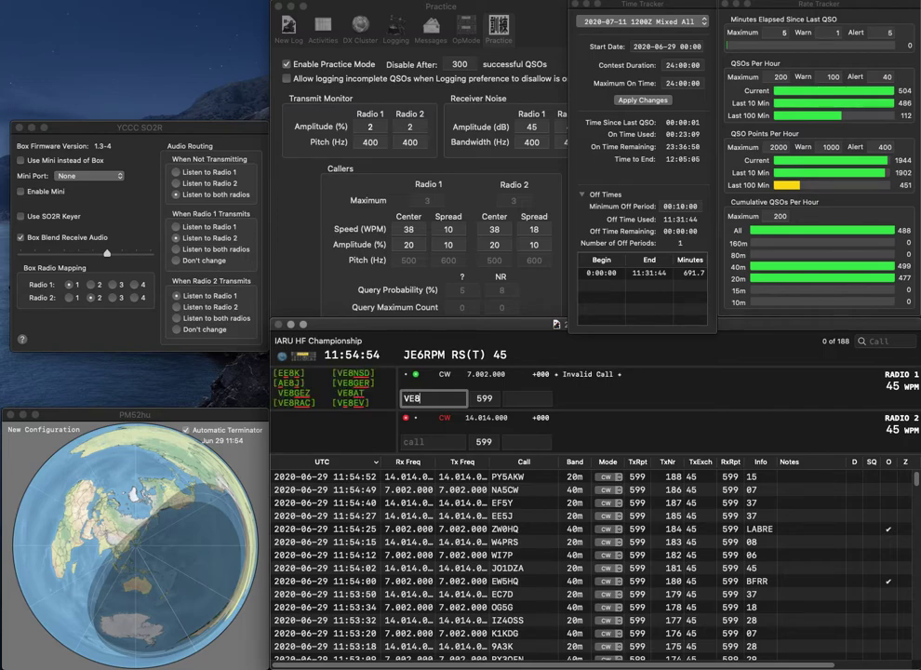
key("Return")
type("ES")
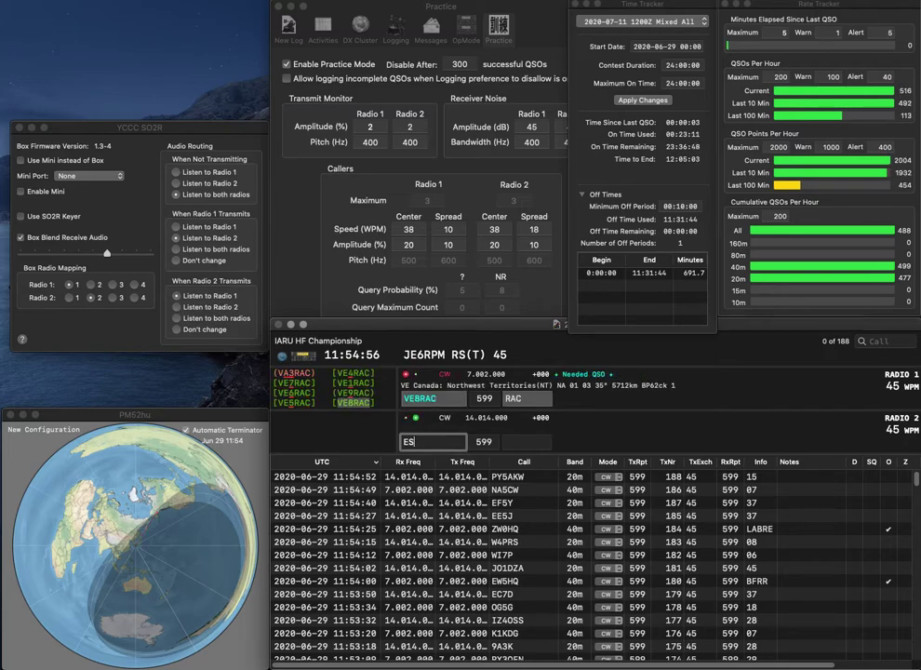
type("9A")
key("Return")
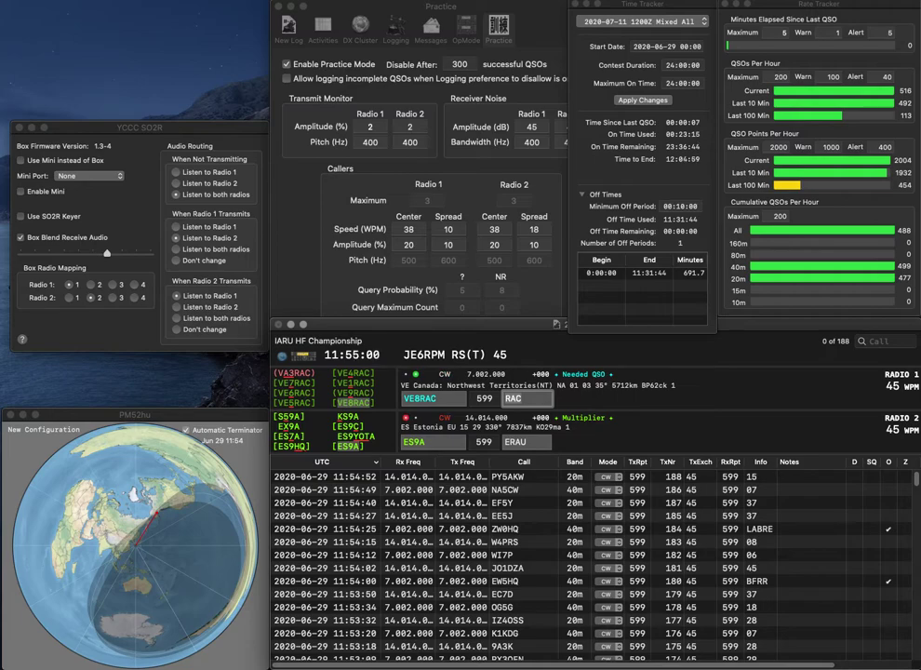
key("Return")
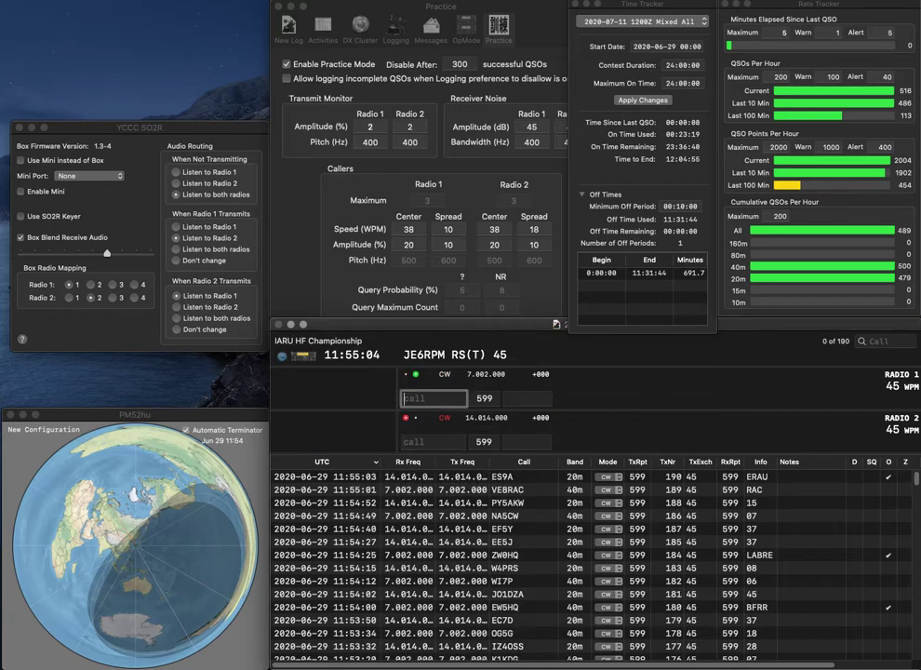
type("3B")
key("Return")
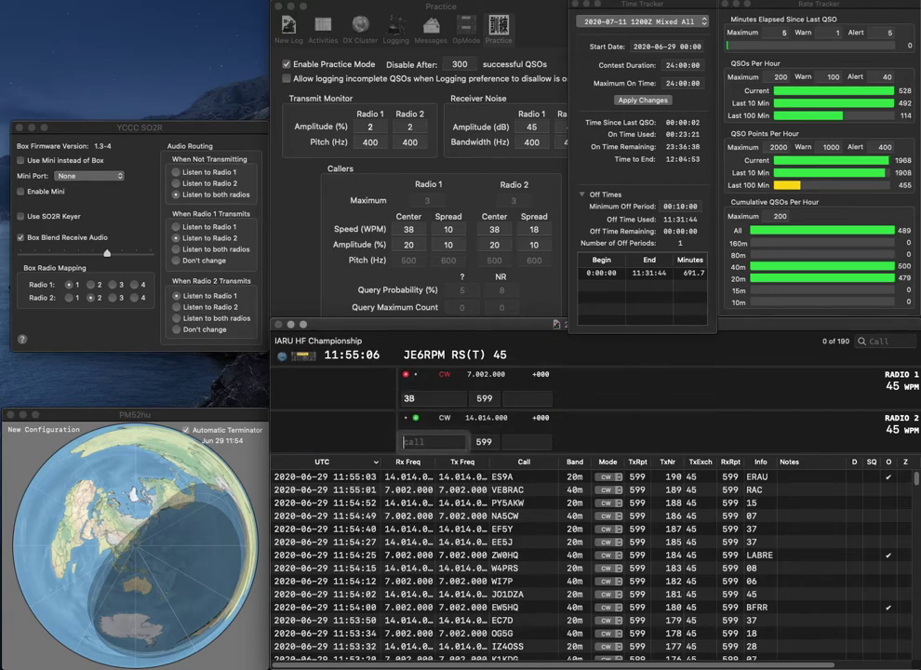
type("KD")
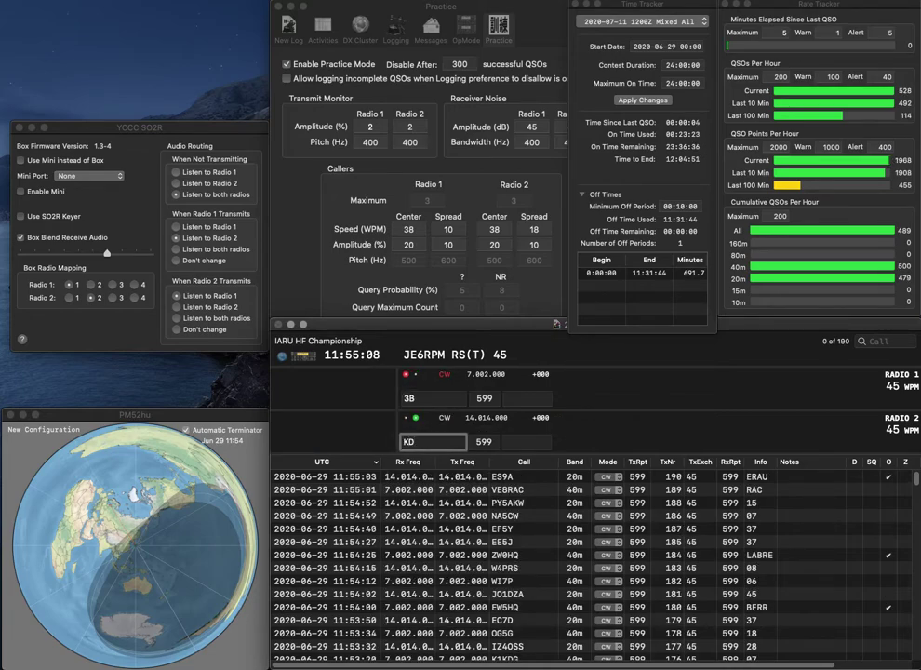
type("0JF")
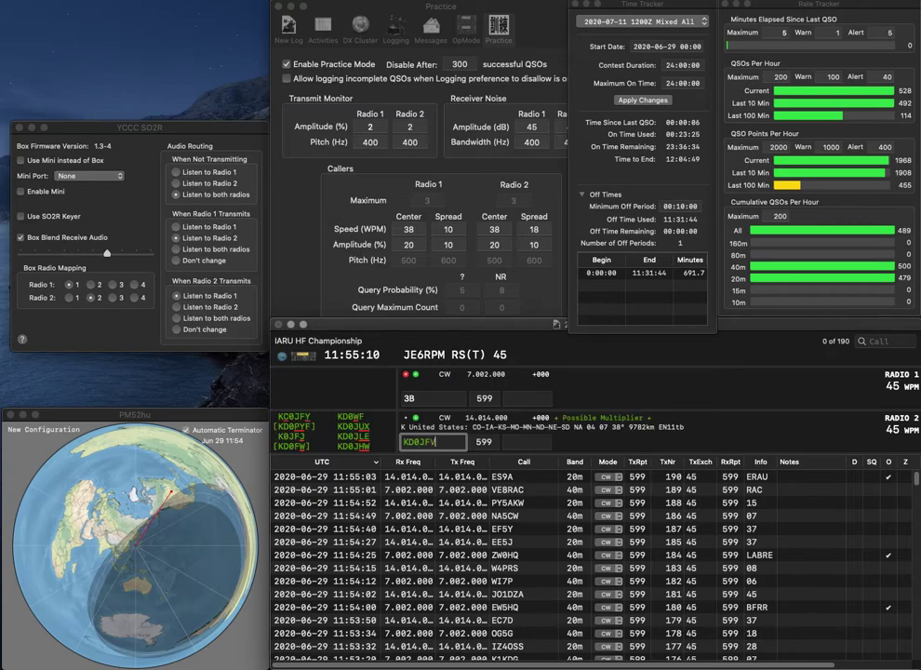
type("V")
key("Return")
type("EA")
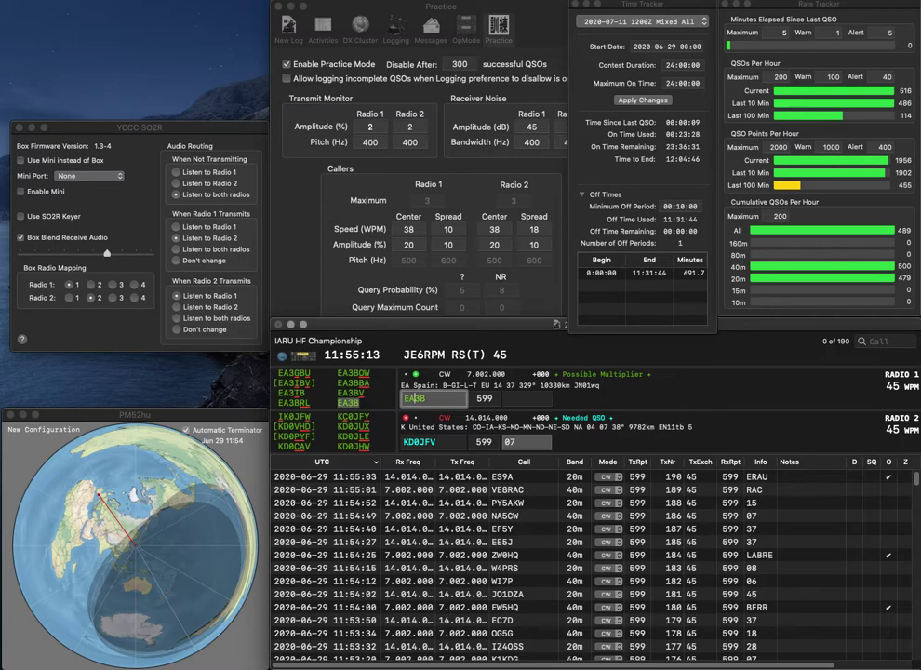
key("Return")
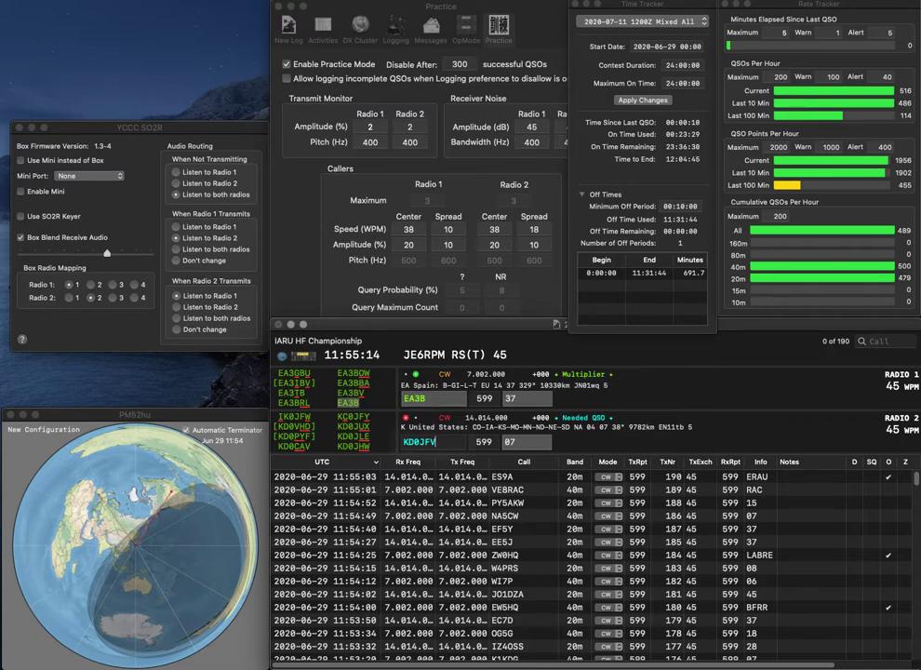
key("BackSpace")
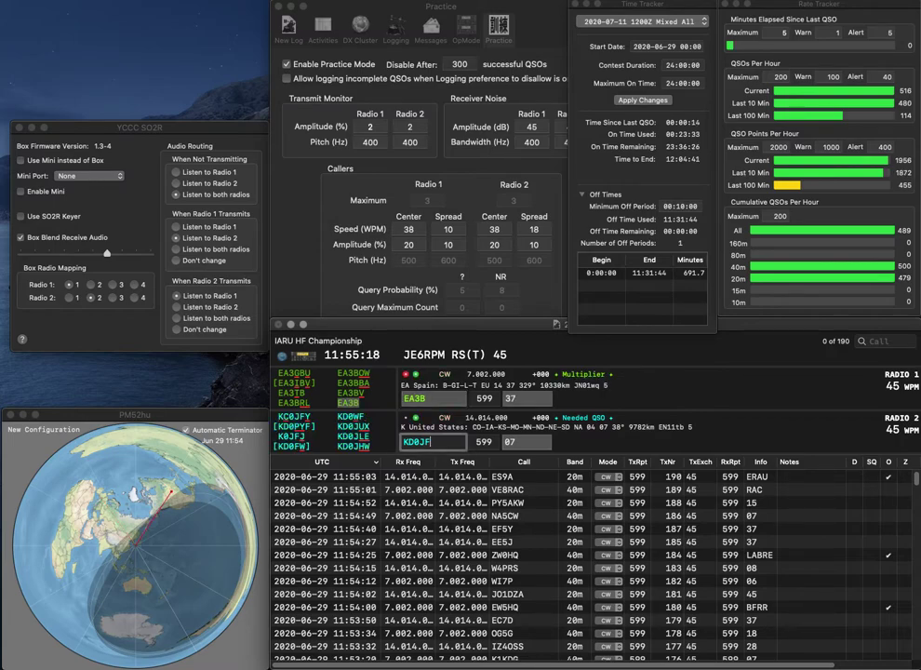
key("BackSpace")
type("UX")
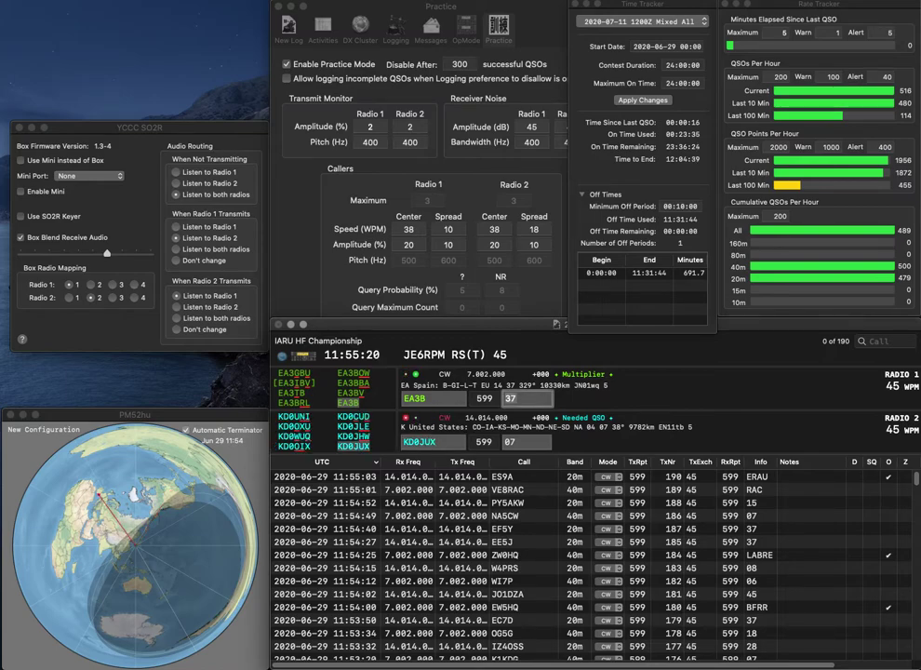
key("Tab")
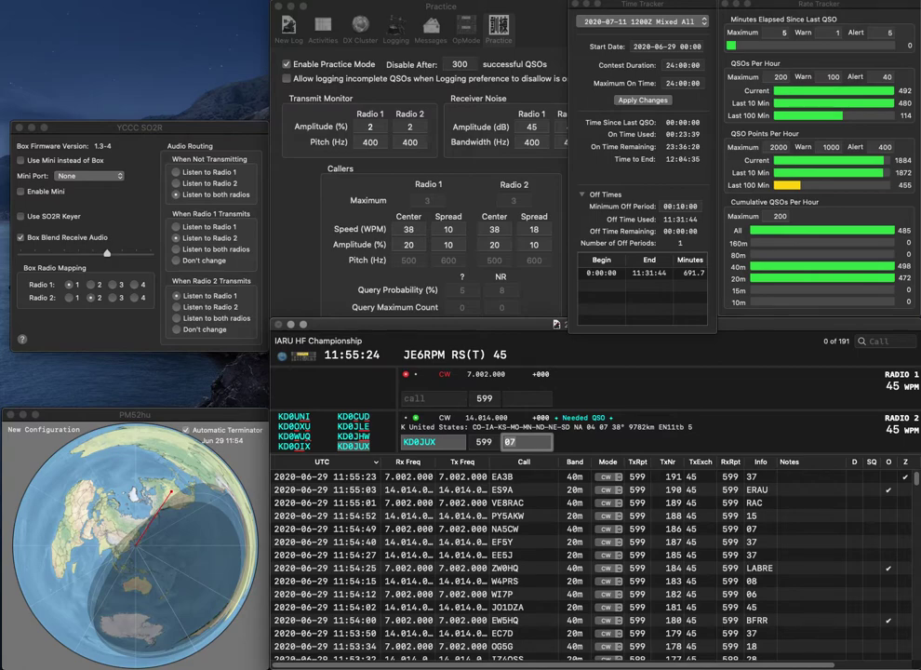
key("Return")
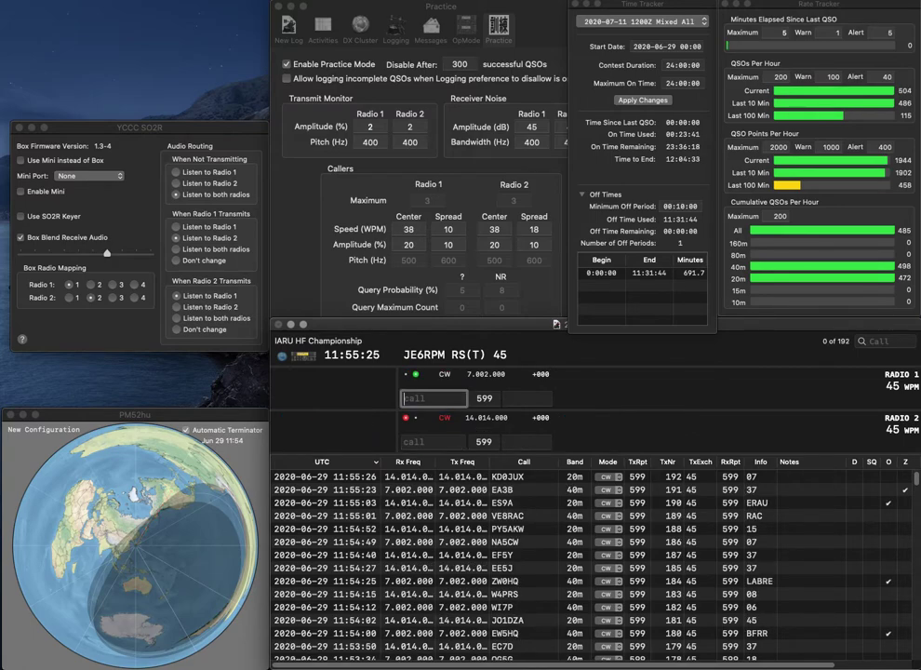
type("VA3CD")
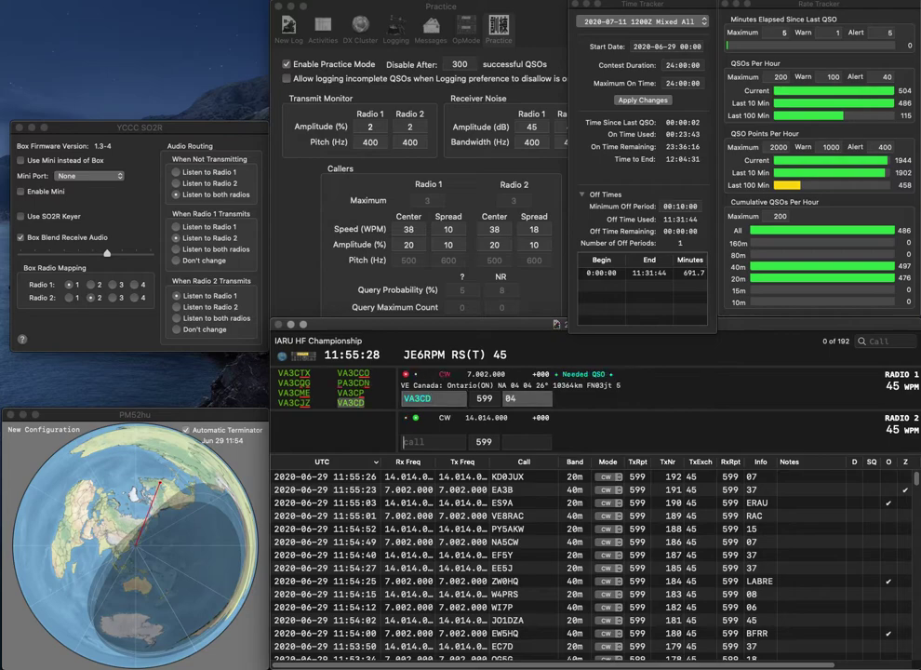
key("Return")
type("YO")
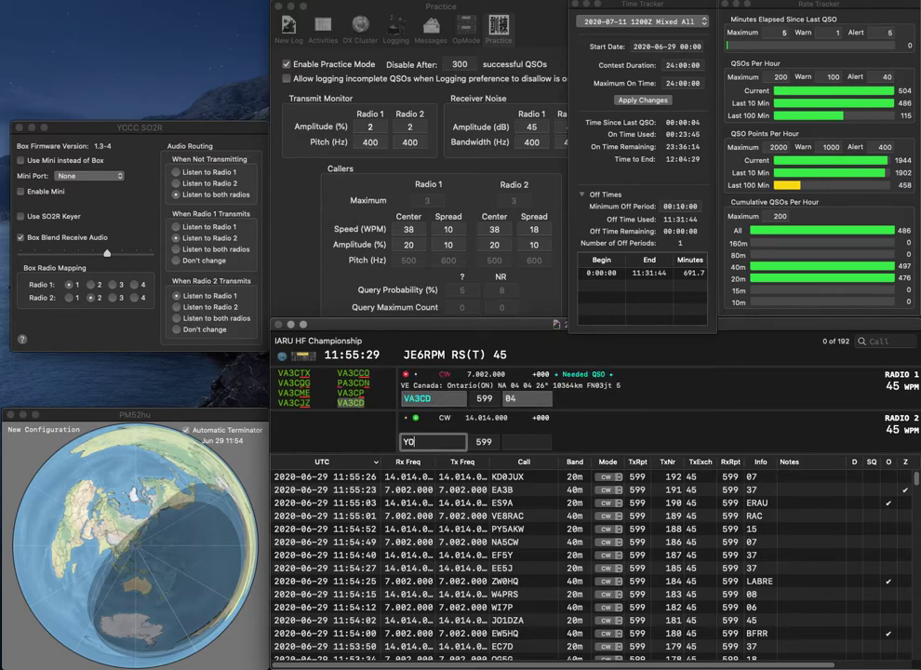
type("5BXI")
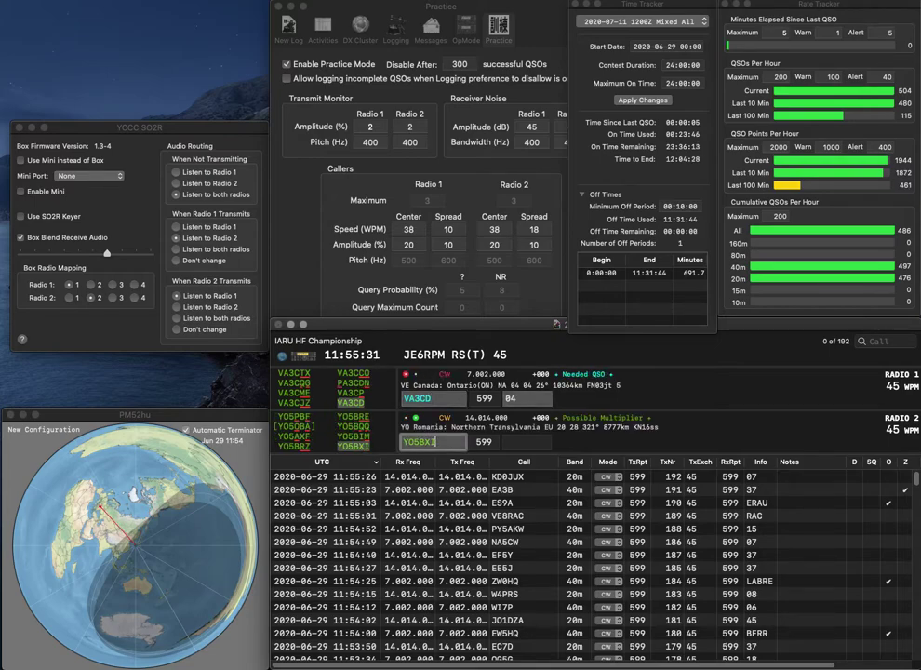
key("Return")
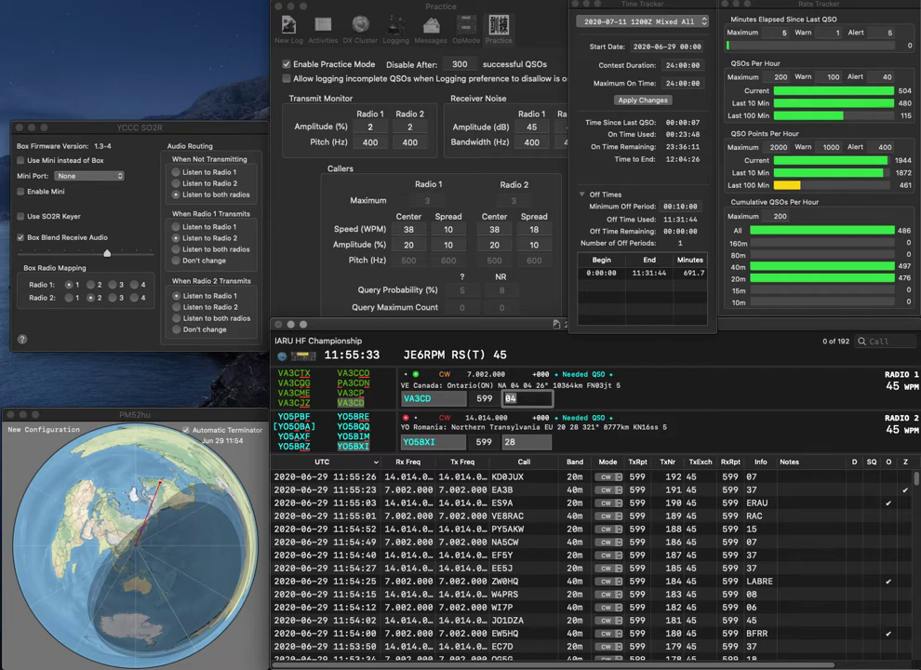
key("Return")
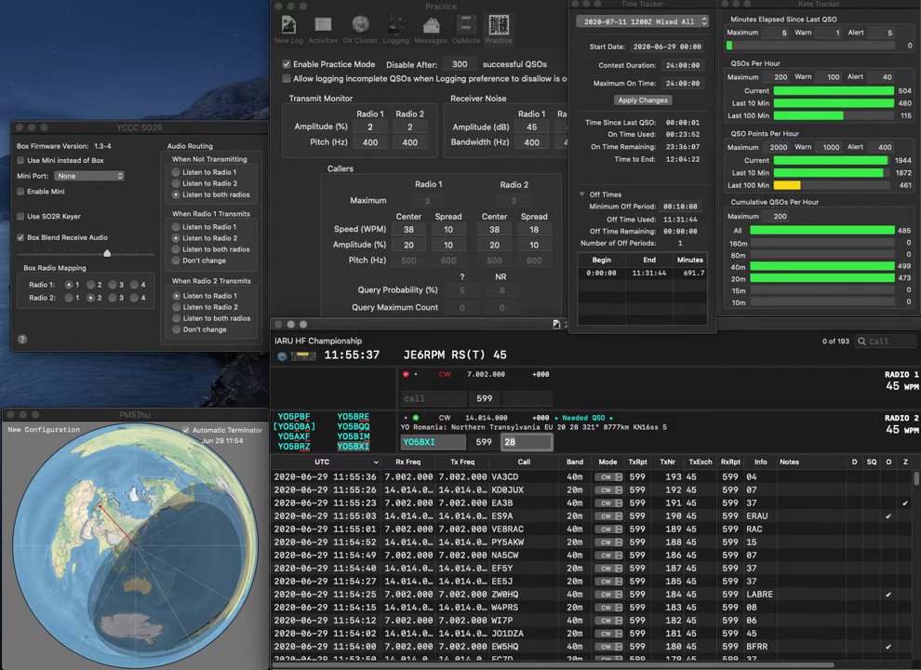
key("Return")
type("OA4")
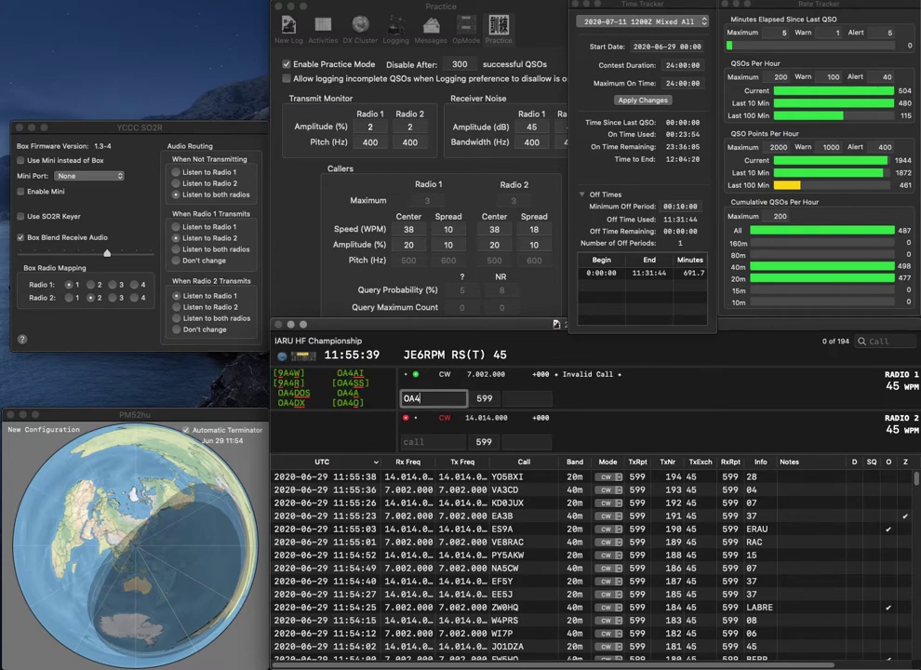
type("O")
key("Return")
type("EA")
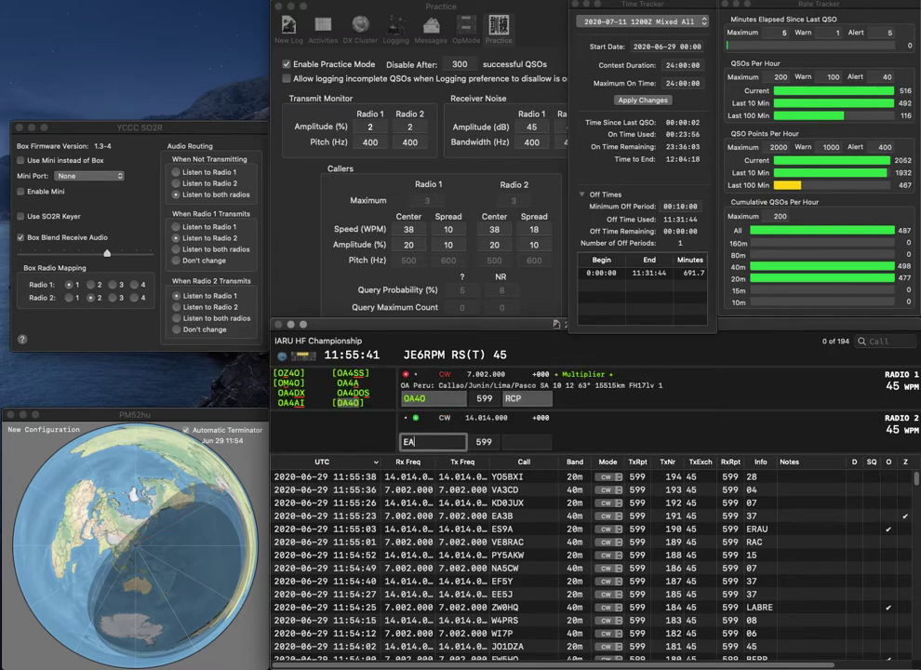
type("3DPA")
key("Return")
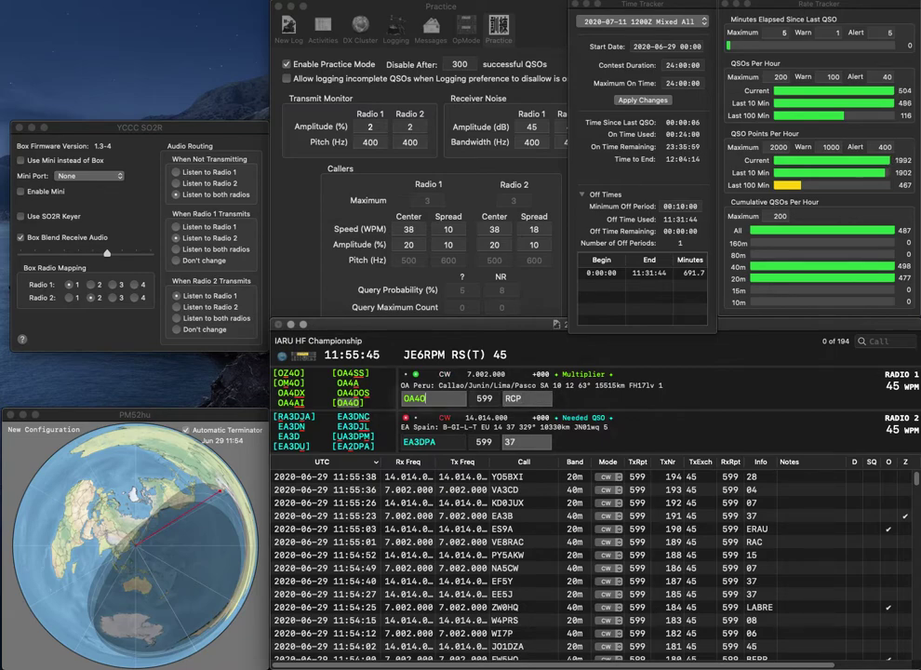
key("Return")
key("Return")
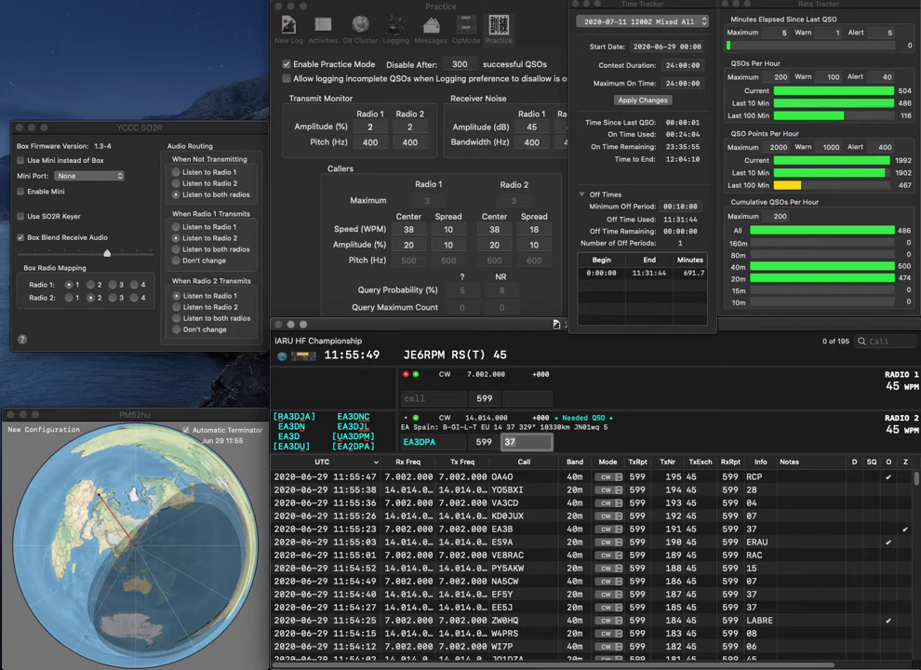
Correct the Radio 2 call to EA2DPA and resend it with exchange 37.
key("Tab")
key("Right")
key("Right")
key("Delete")
type("2")
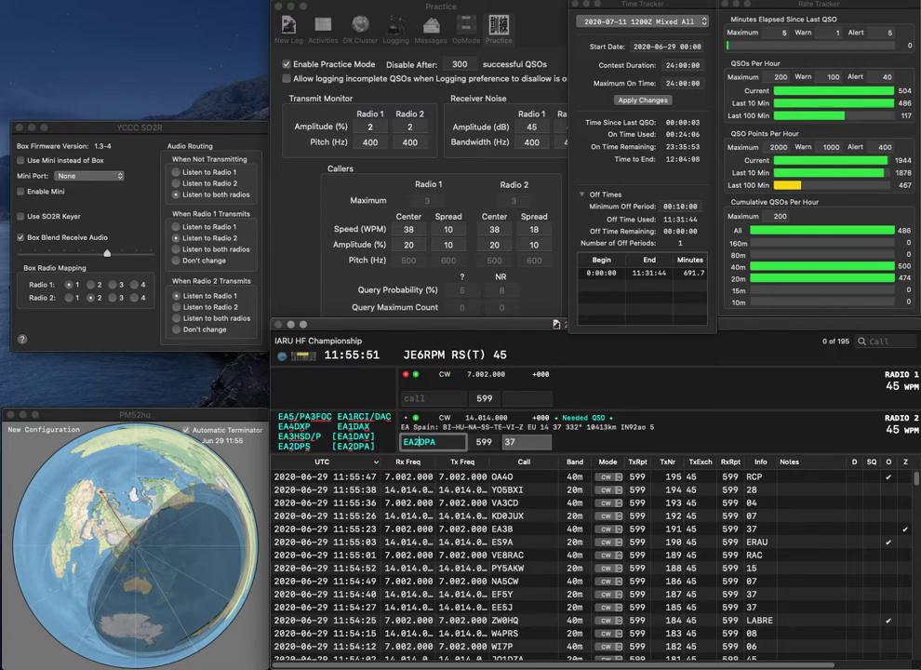
key("Return")
Answer PA6T on Radio 1 with exchange 27, and log both EA2DPA and PA6T.
key("grave")
type("PA6T")
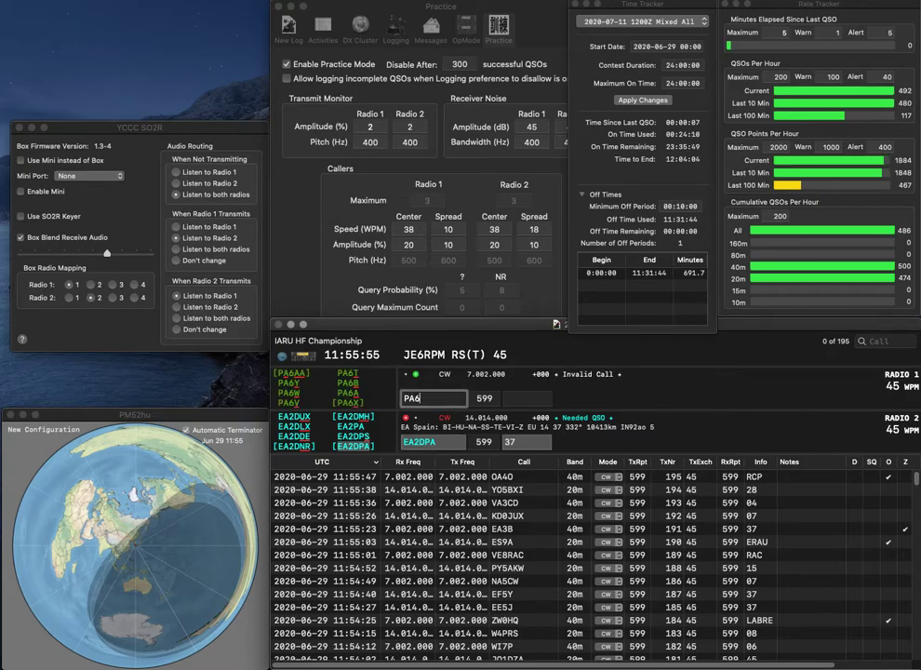
key("Return")
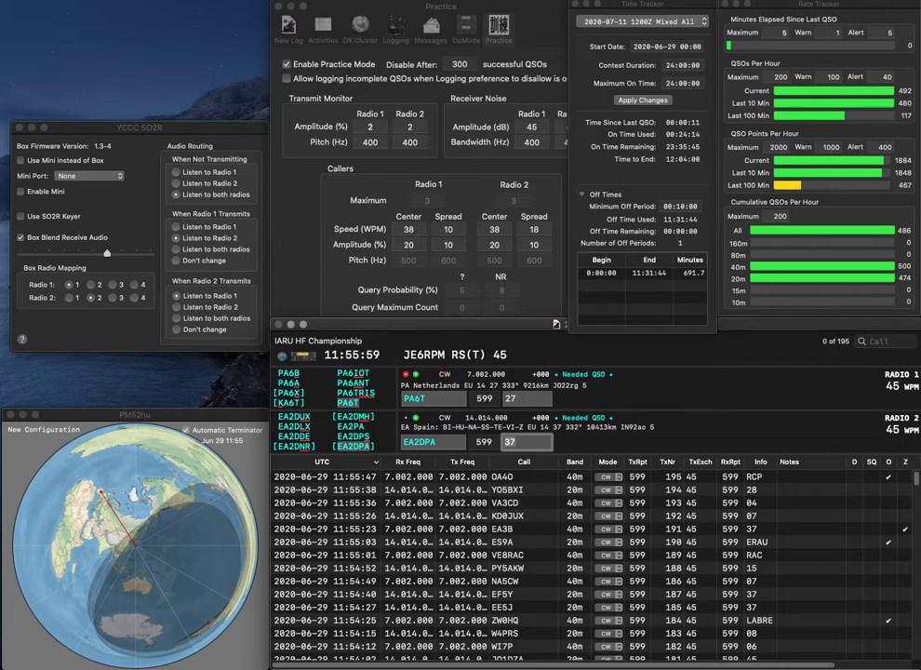
key("Return")
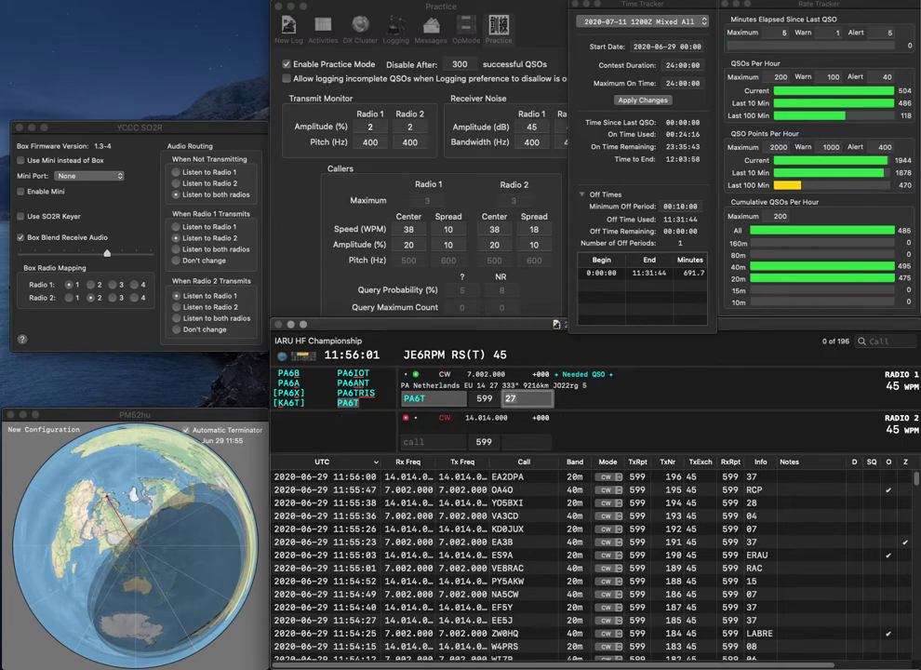
key("Return")
Query a partial call on Radio 2 and the partial call W on Radio 1.
type("WA")
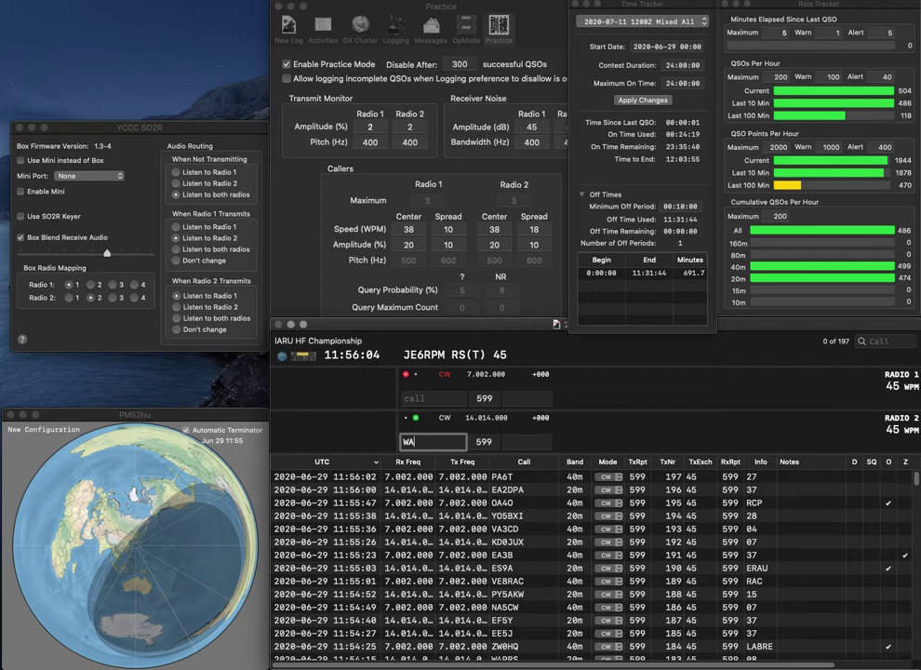
key("BackSpace")
type("A")
key("Return")
type("W")
key("Return")
Complete the Radio 2 call as A47RS and answer it with exchange ROARS.
key("BackSpace")
type("ARS")
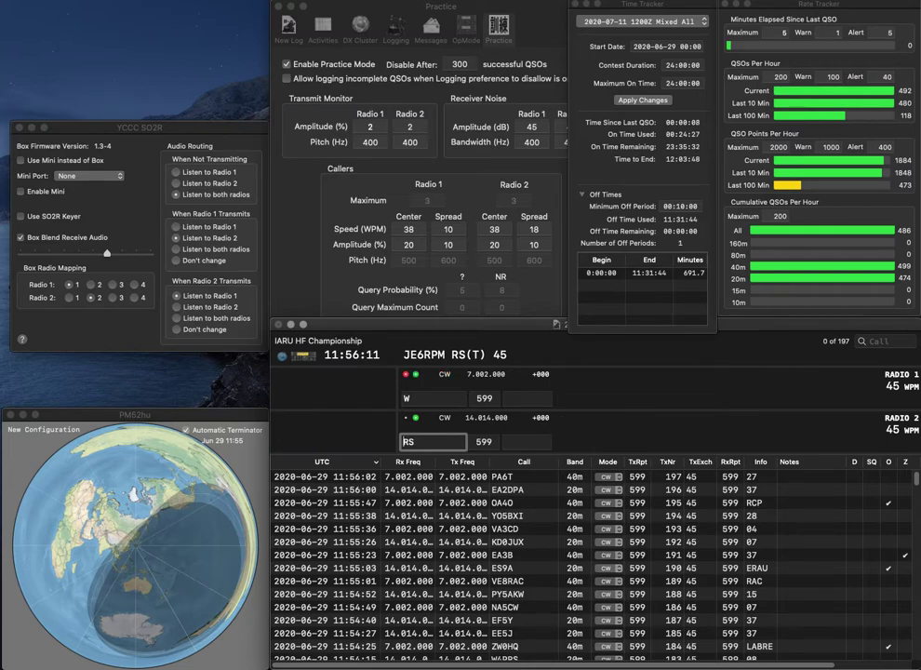
key("Left")
key("Left")
type("47")
key("Return")
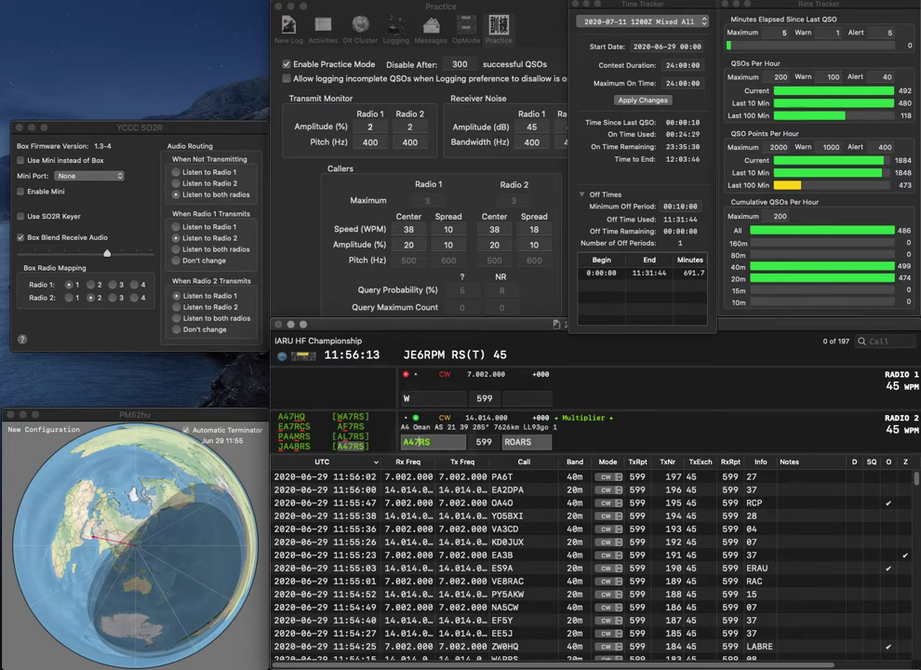
type("B")
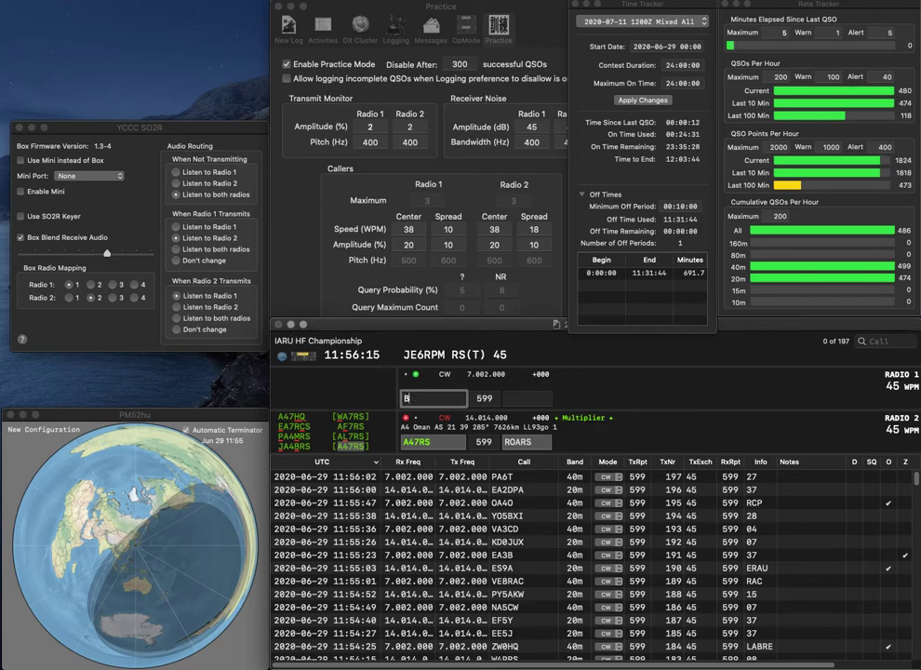
type("HBX")
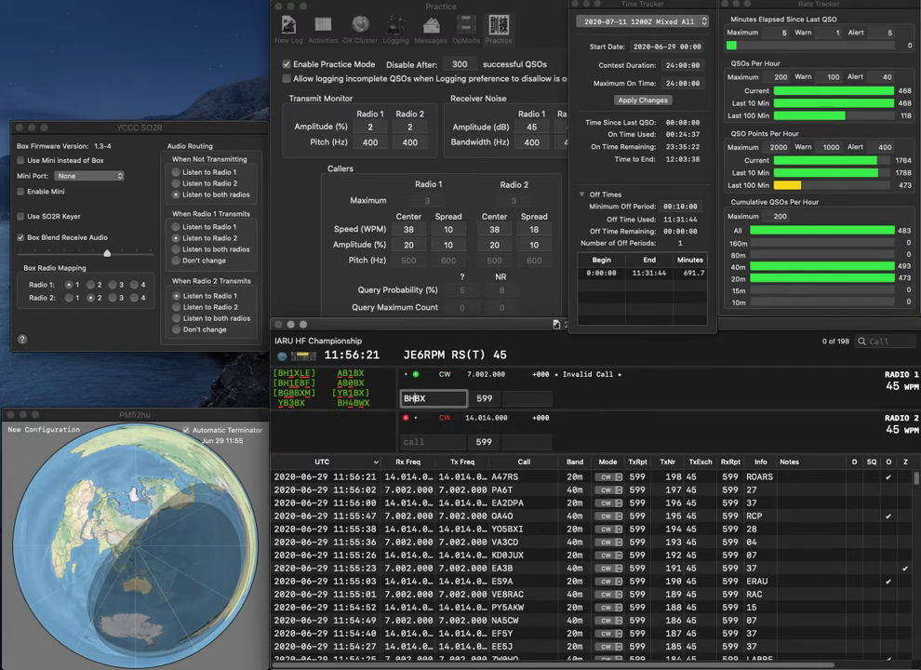
type("4BW")
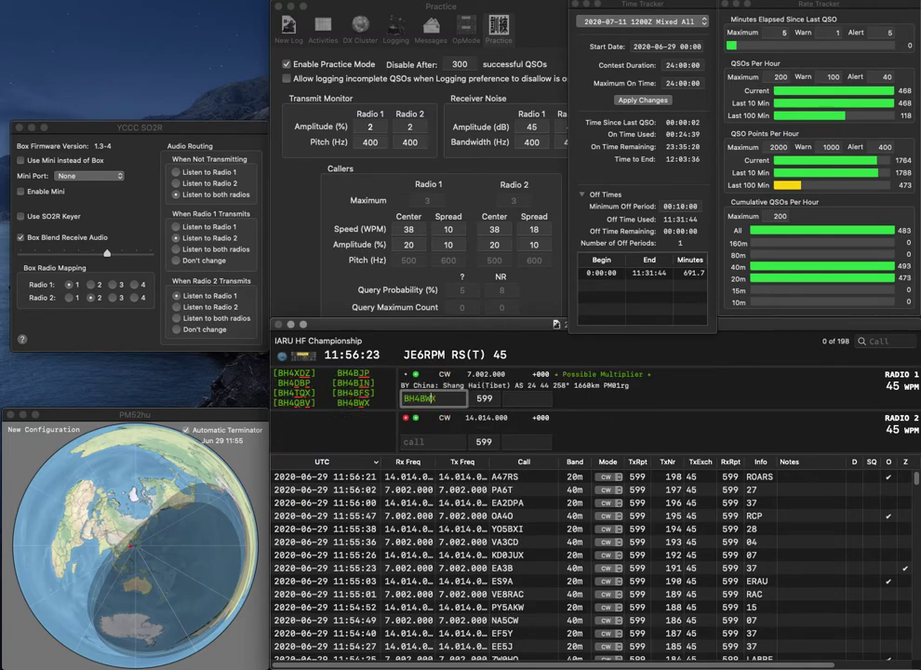
key("Return")
type("VP2V")
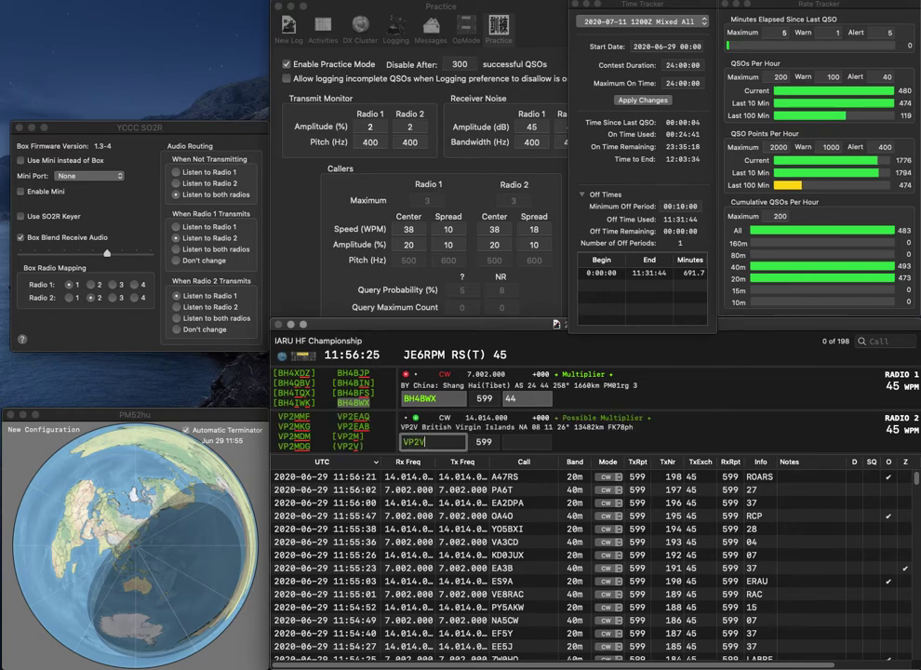
key("Return")
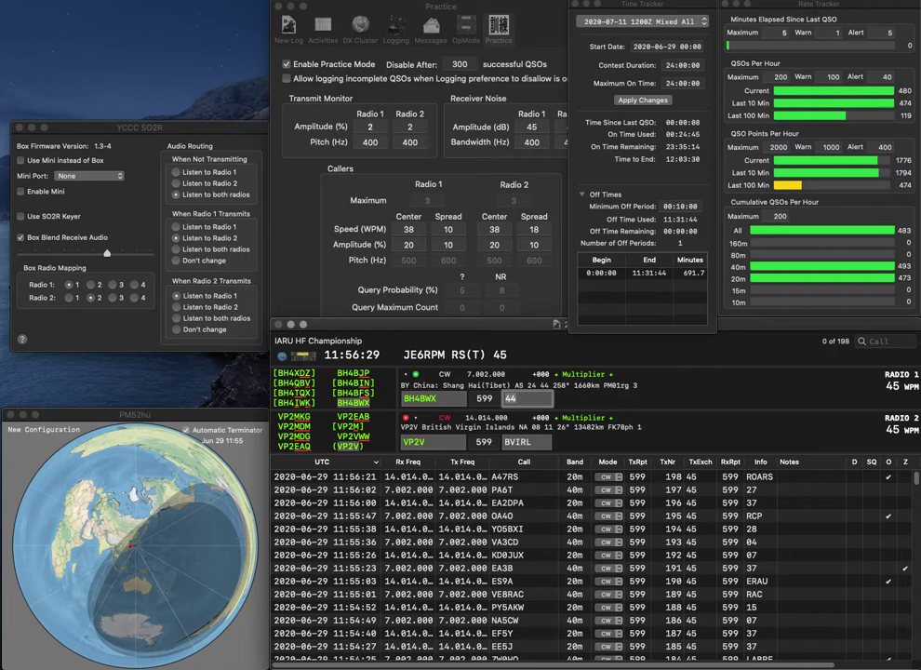
key("Return")
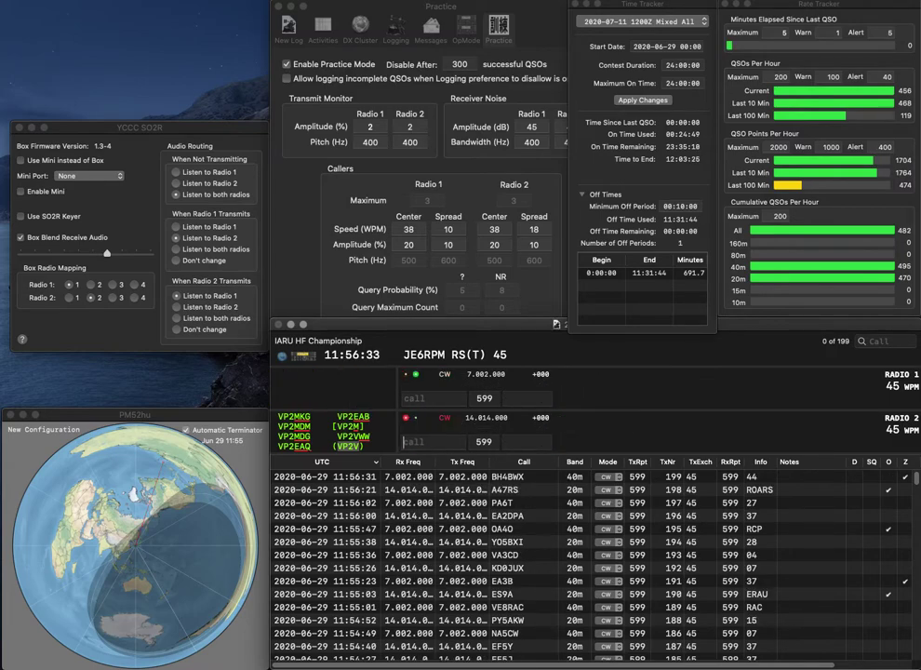
key("Return")
Answer T40HQ on Radio 1 with exchange FRC and IQ1LA on Radio 2 with exchange 28, and log both contacts.
type("T40HQ")
key("Return")
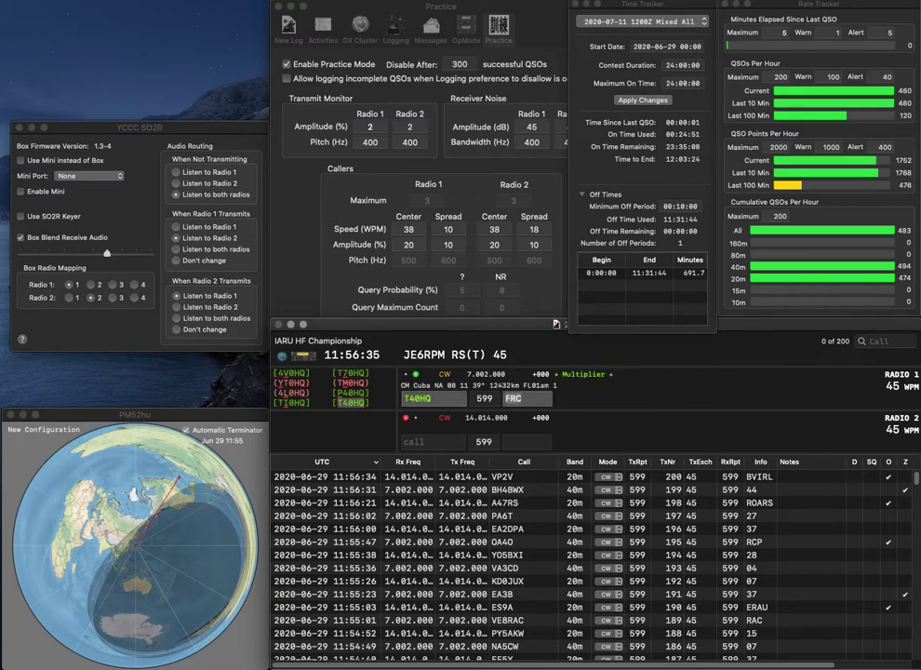
type("IQ1")
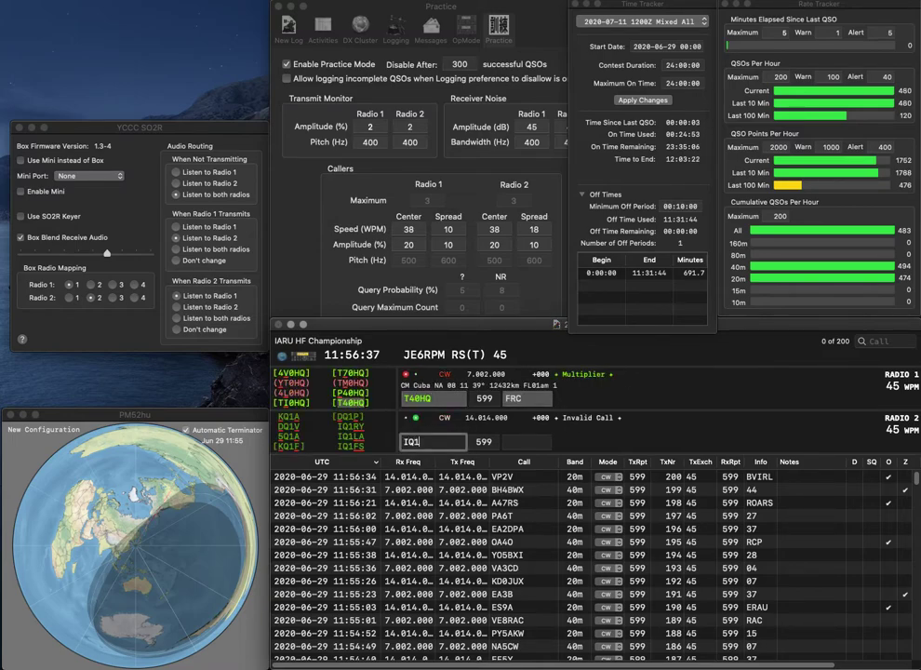
type("LA")
key("Return")
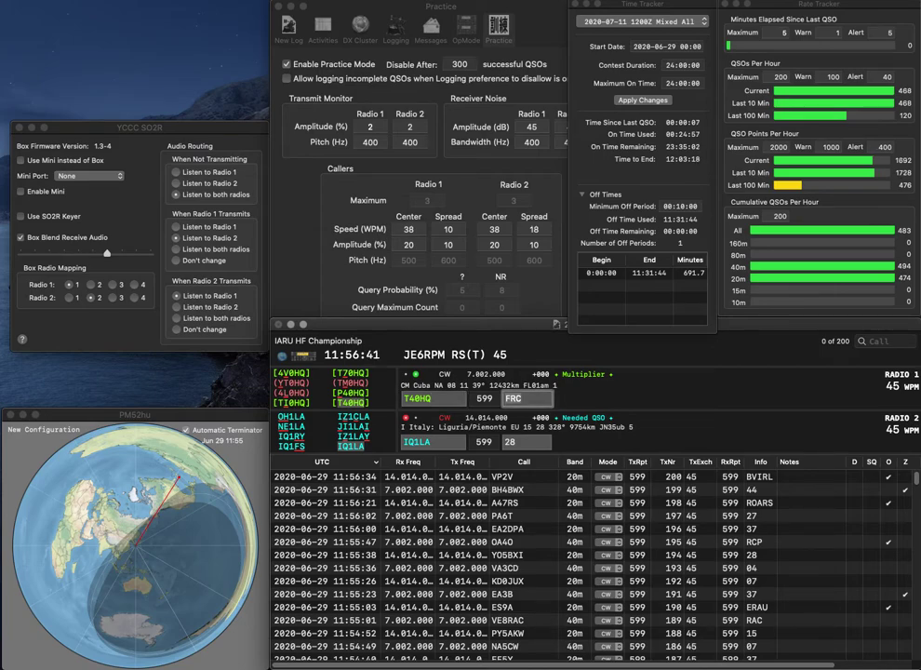
key("Return")
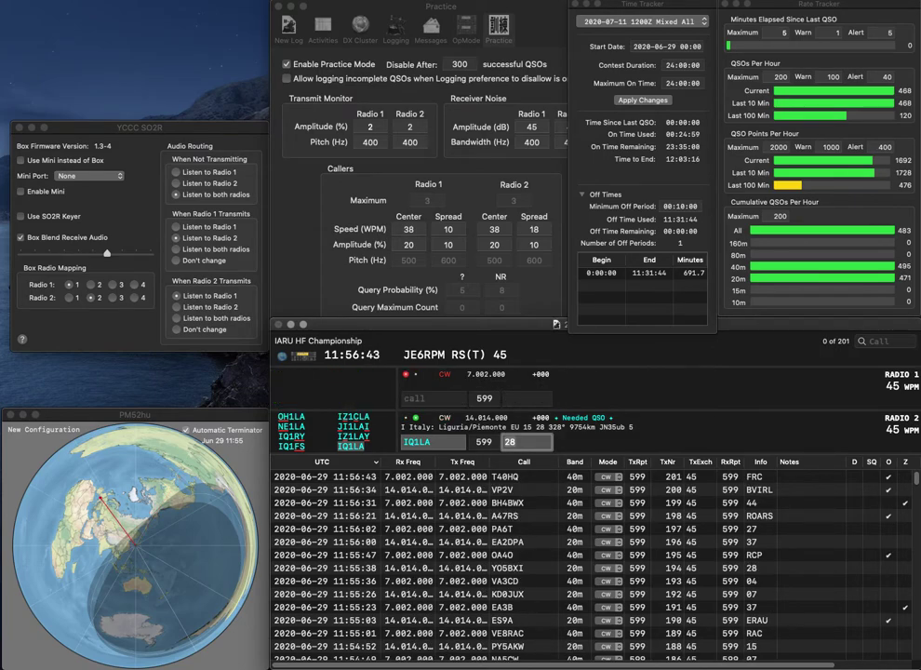
key("Return")
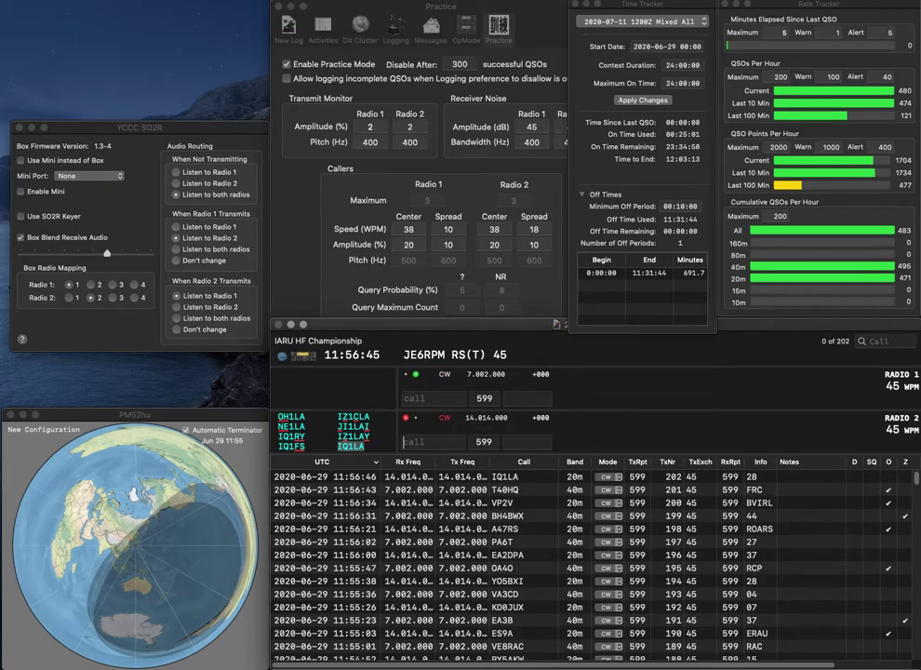
Answer VE3YV on Radio 1 with exchange R2 and W8IWD on Radio 2 with exchange 08, and log both contacts.
type("VEYV")
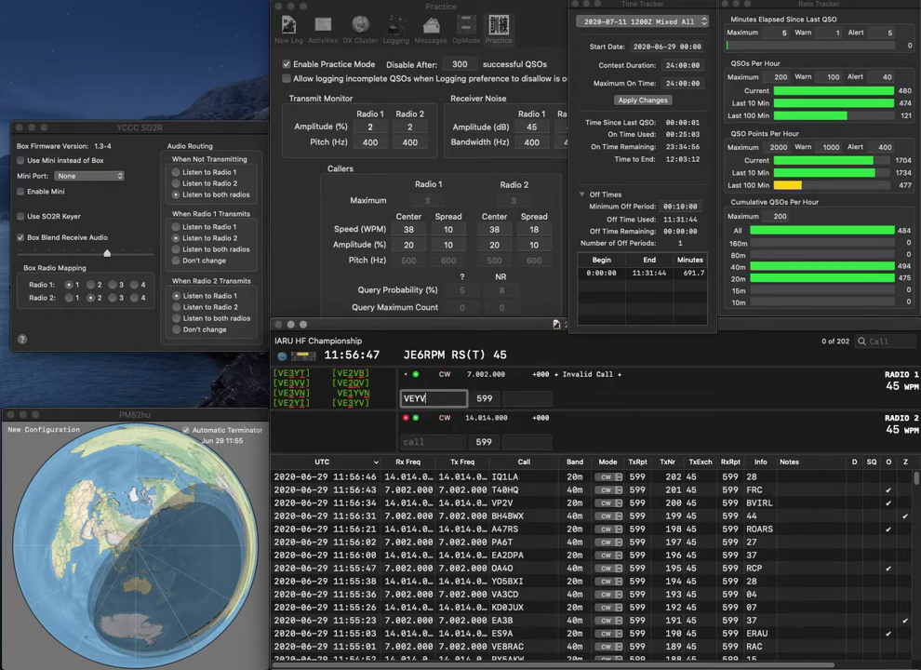
type("3")
key("Return")
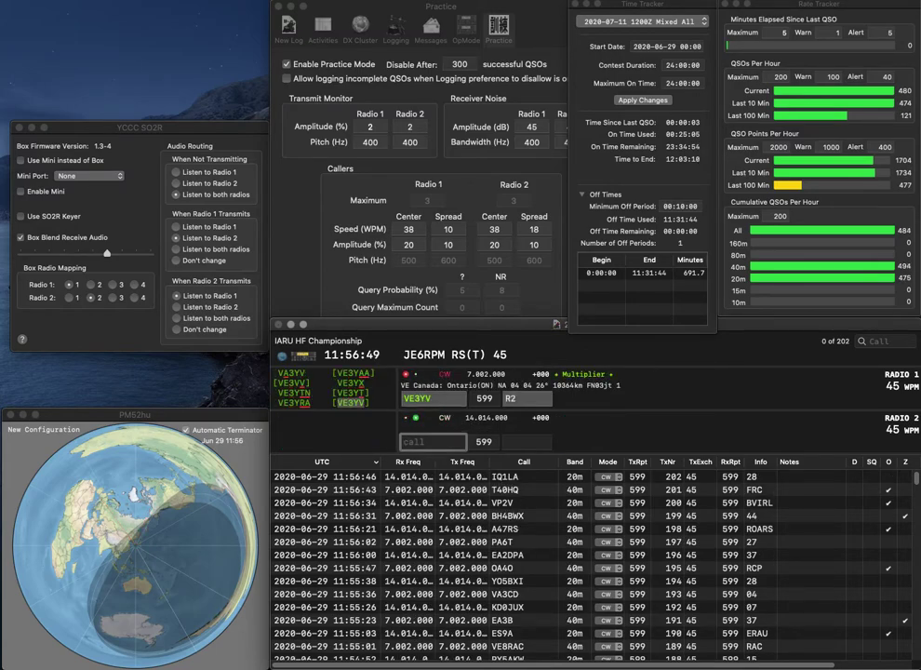
type("D8IWD")
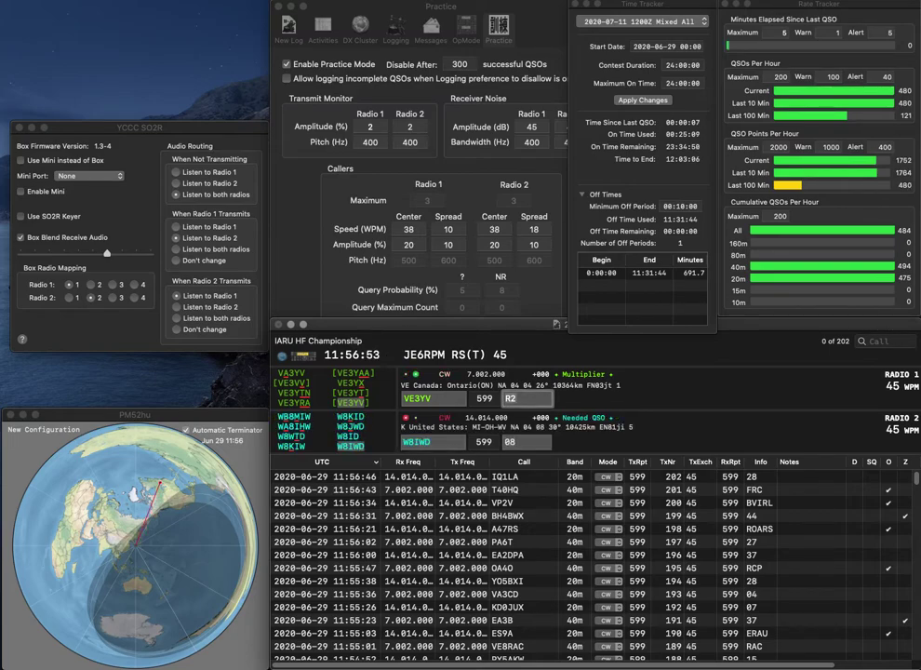
key("Tab")
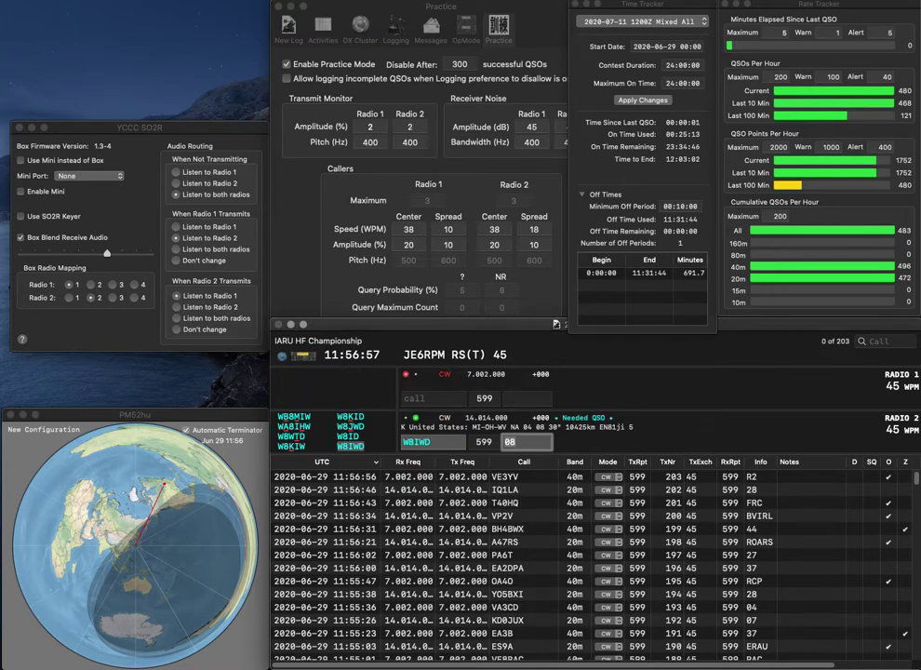
Answer 4K7Z on Radio 1 with exchange FRS and W2TAG on Radio 2 with exchange 08, and log both contacts.
type("K7Z")
key("Home")
type("4")
key("Return")
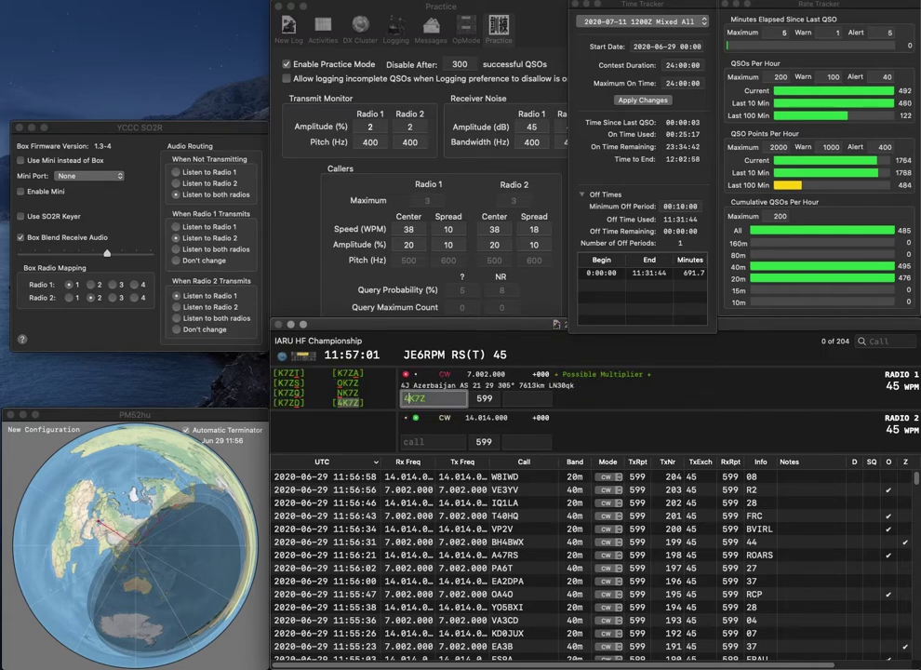
key("Return")
type("W2TAG")
key("Return")
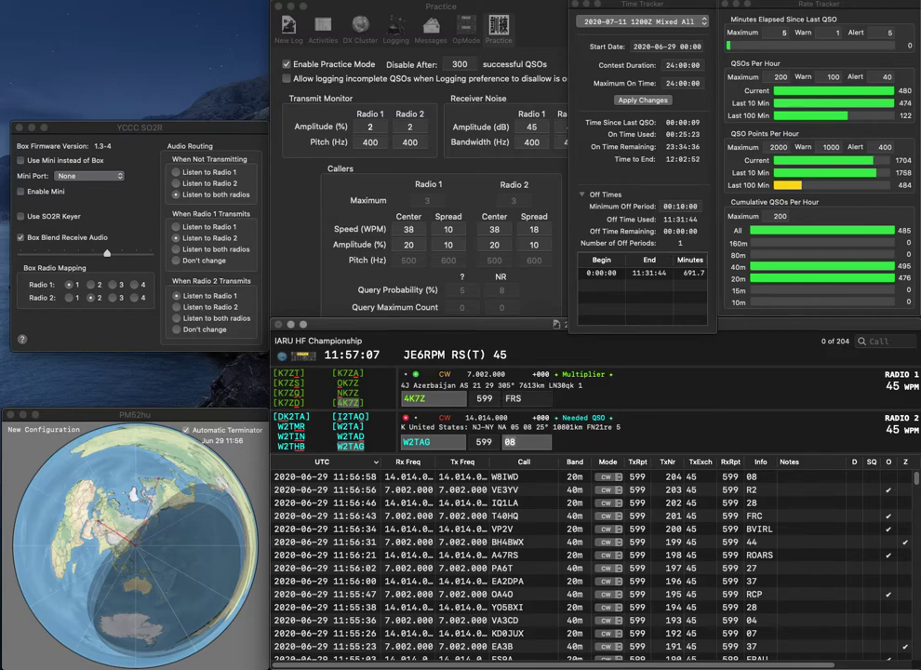
key("Return")
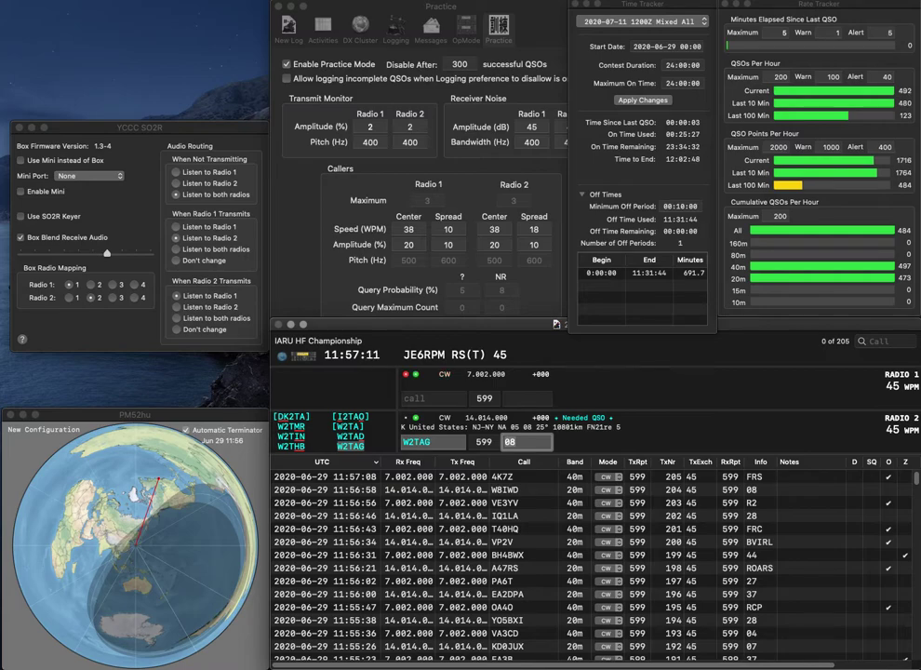
key("Return")
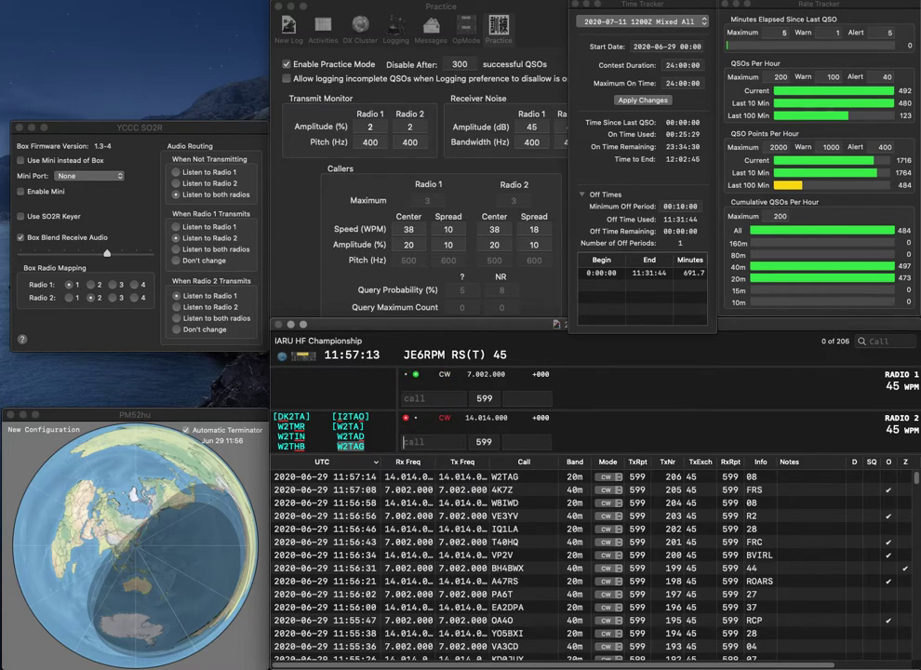
type("R6AP")
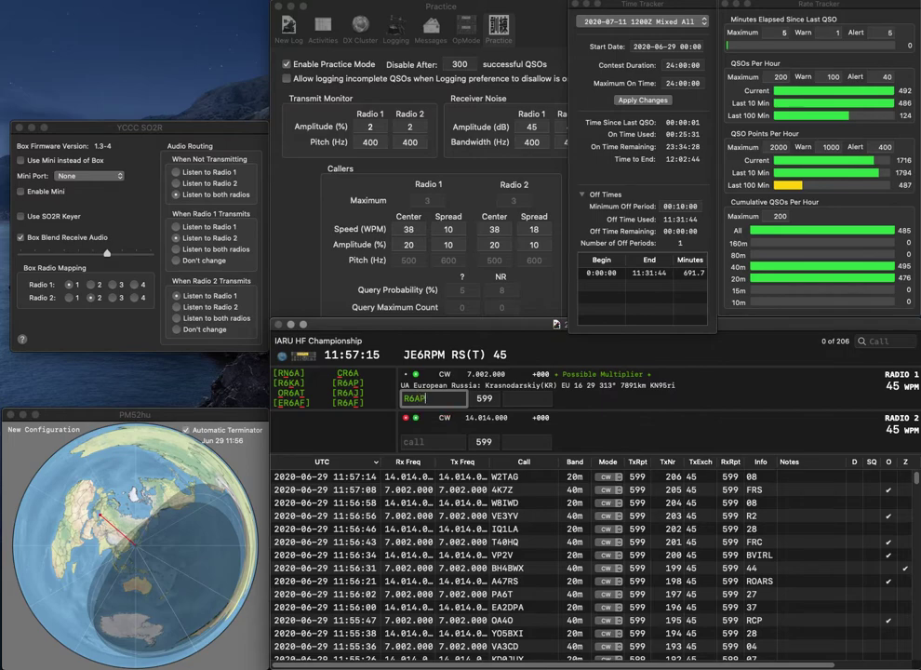
key("Return")
type("V")
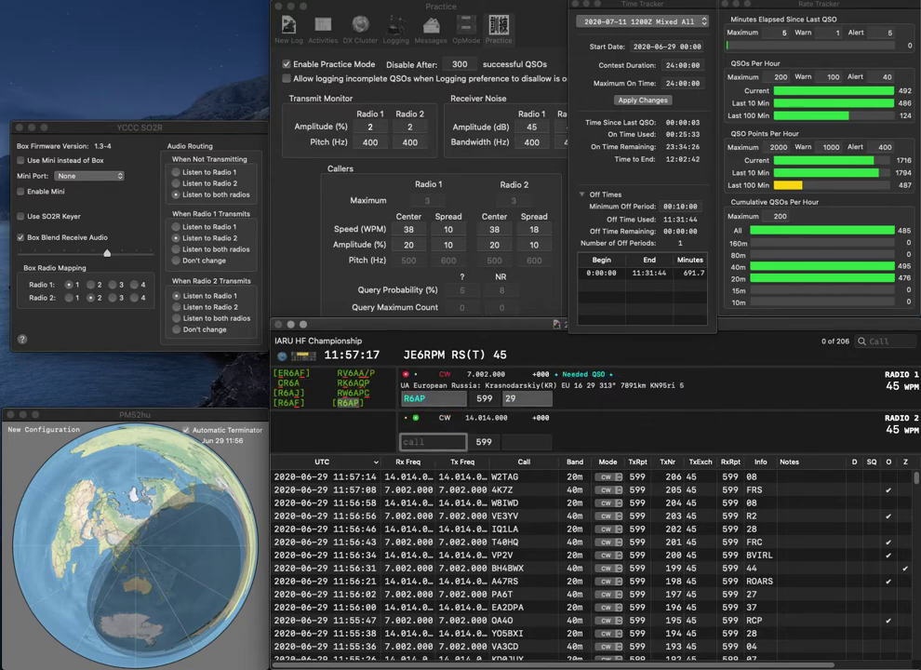
type("0OIA")
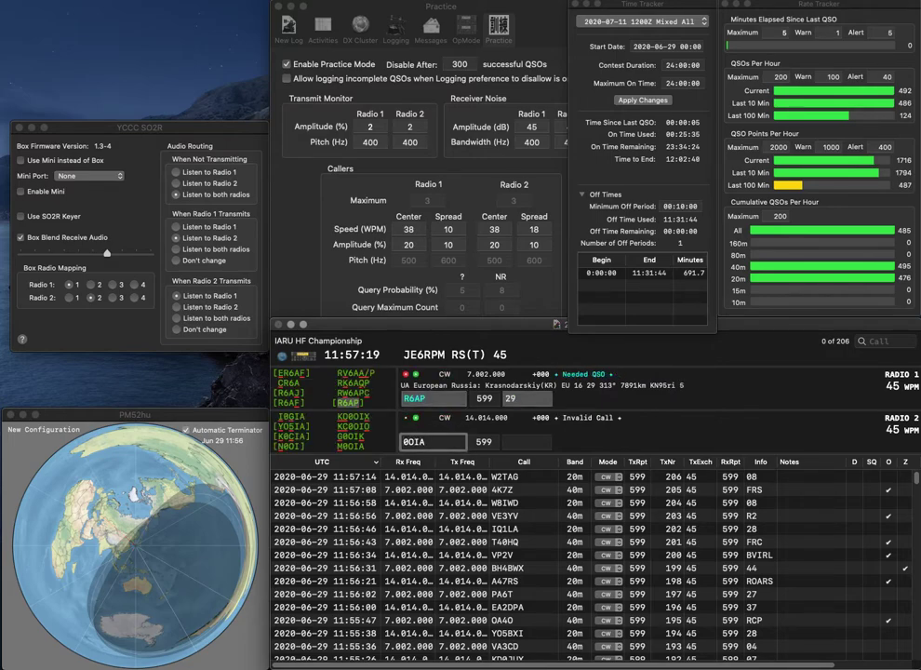
type("G")
key("Return")
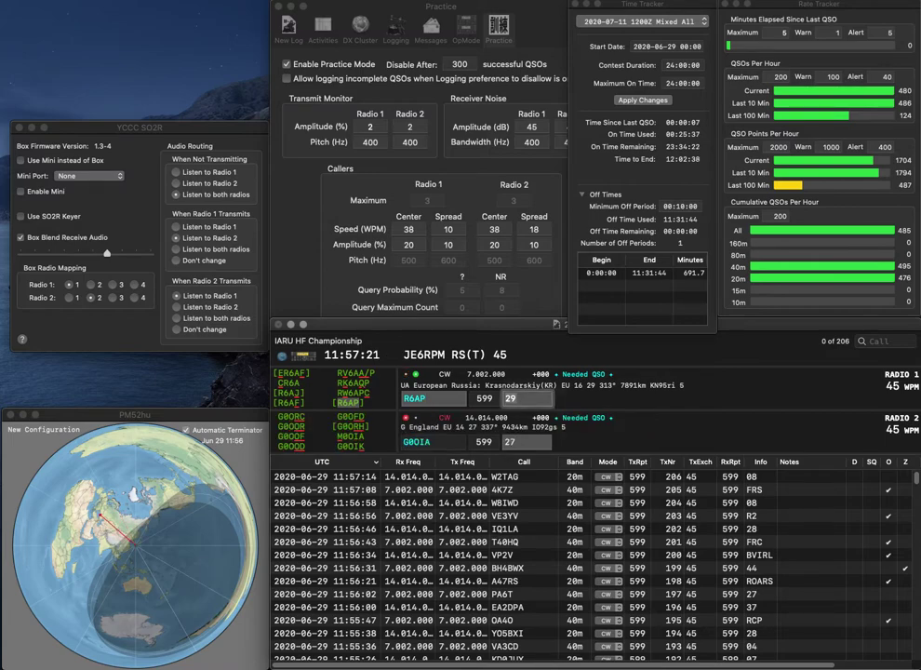
key("Return")
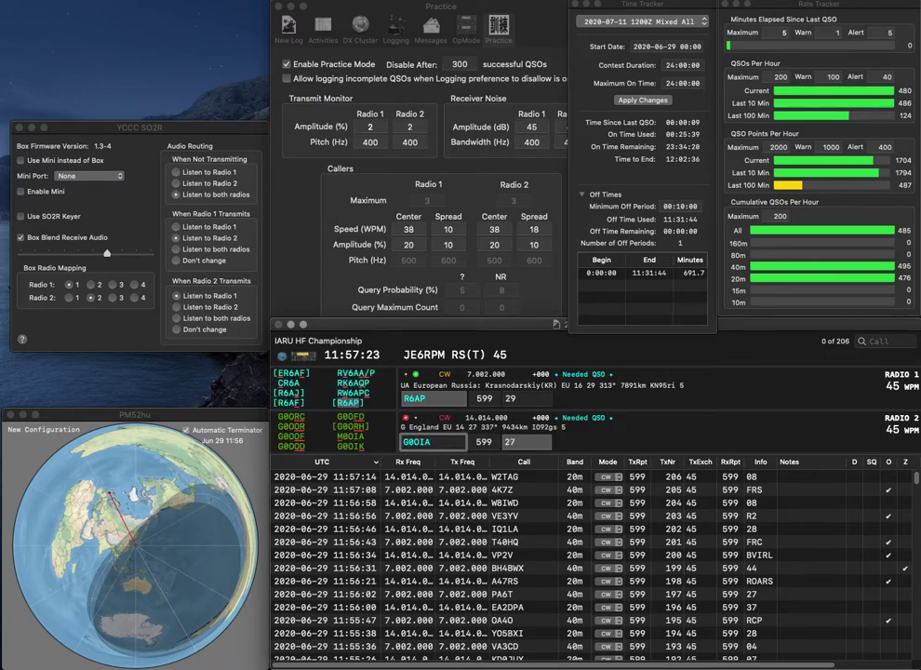
key("BackSpace")
type("M")
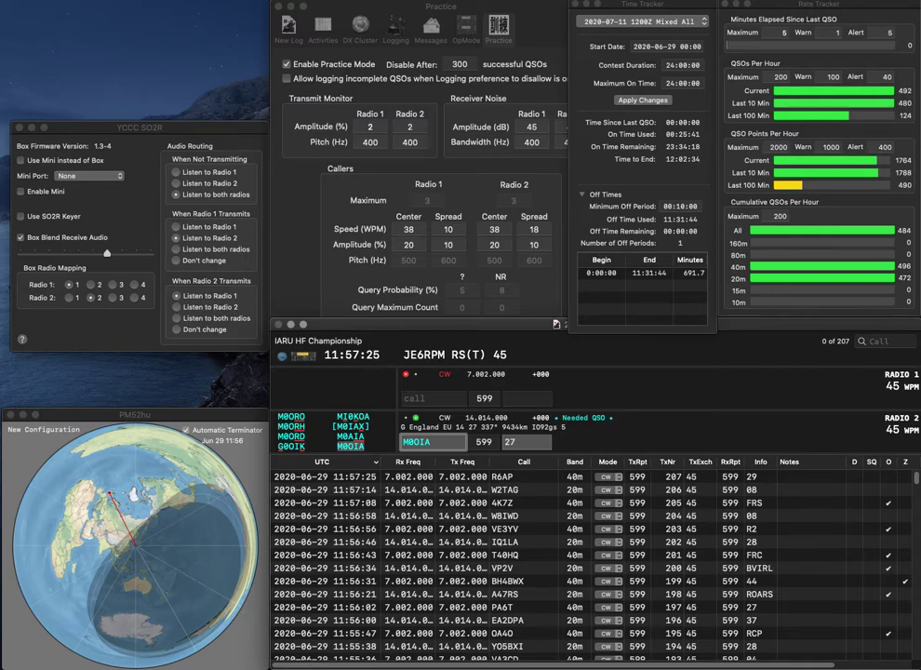
key("Return")
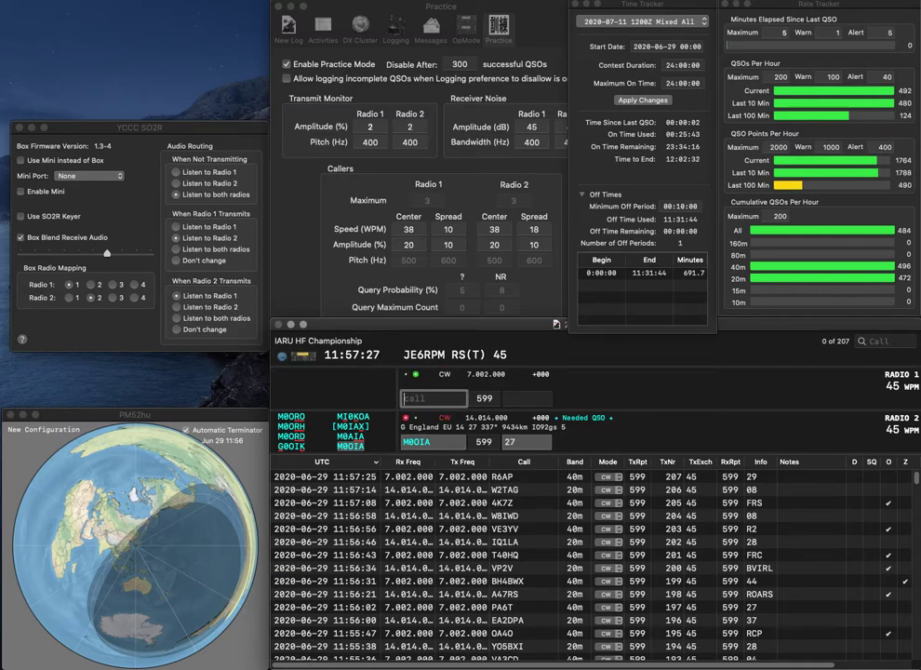
type("KM4JA")
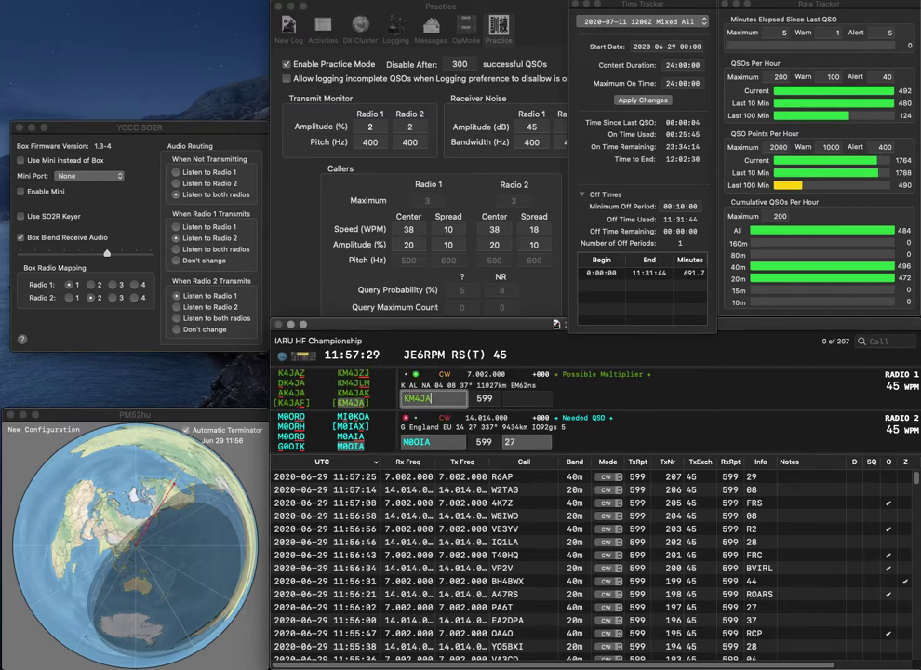
key("Return")
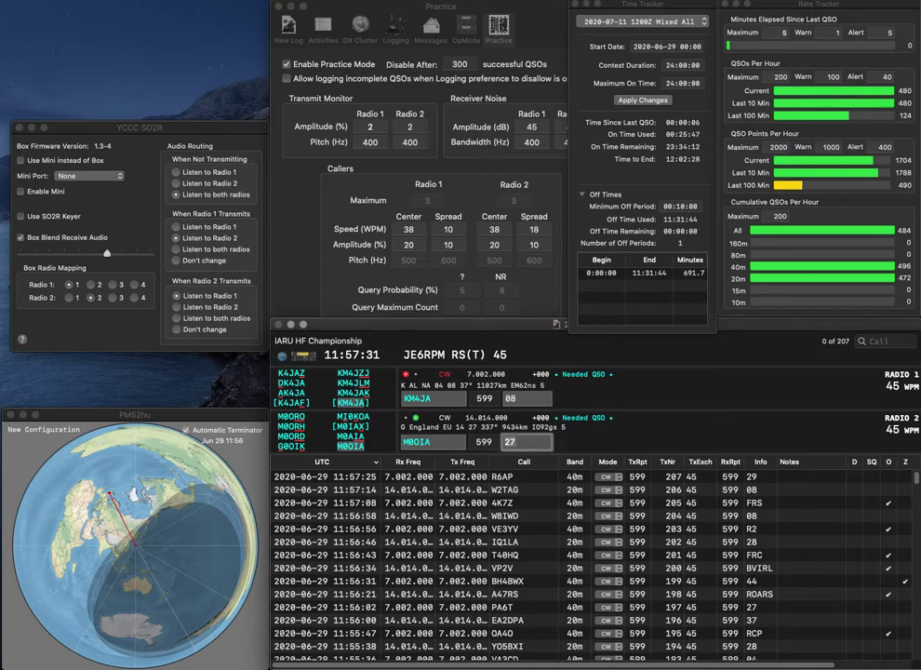
key("Return")
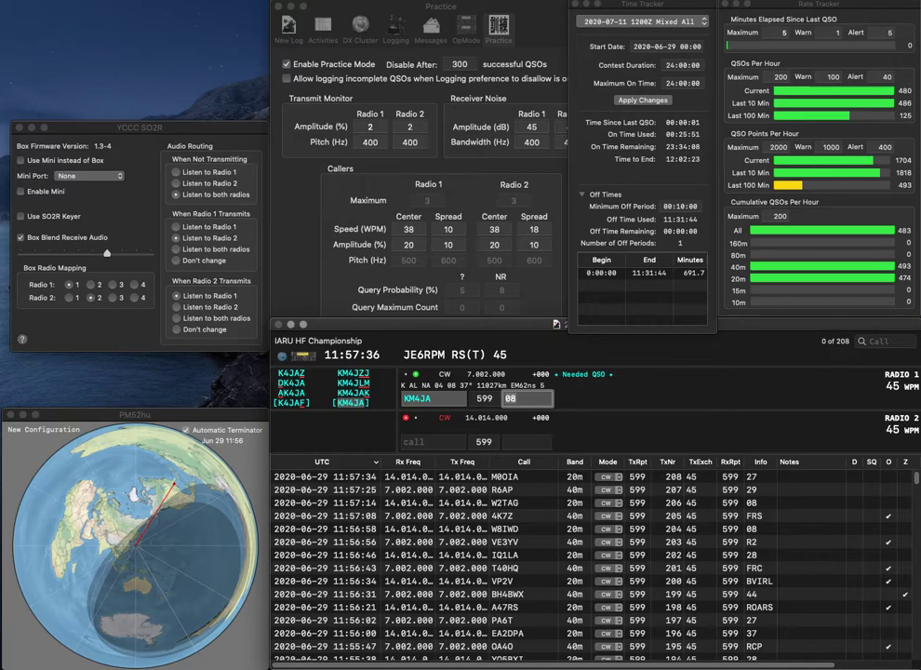
key("Return")
Answer VP2V on Radio 2 with exchange BVIRL and G7TYT on Radio 1 with exchange 27, and log both contacts.
type("VP")
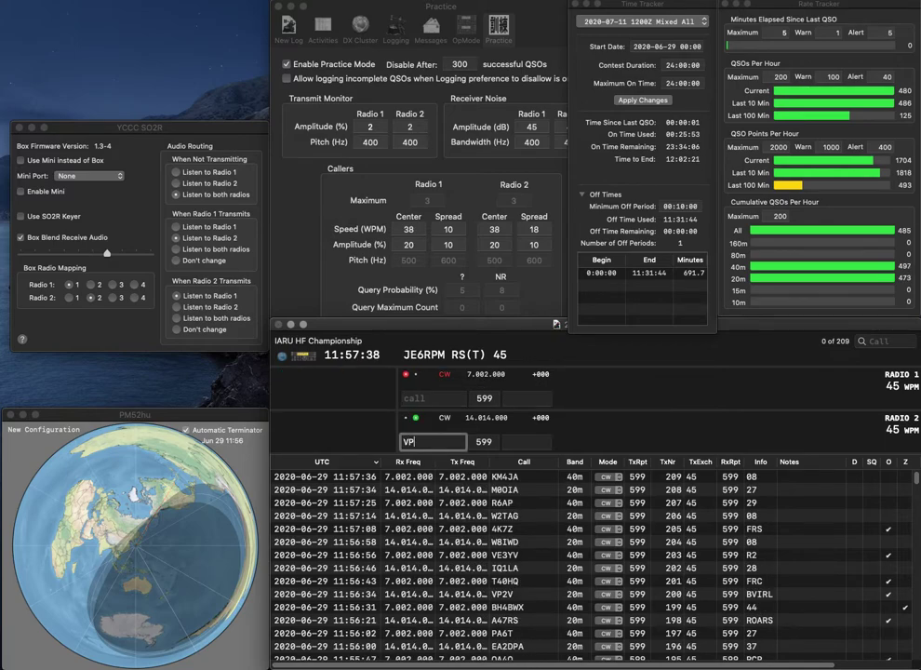
type("2V")
key("Return")
type("G")
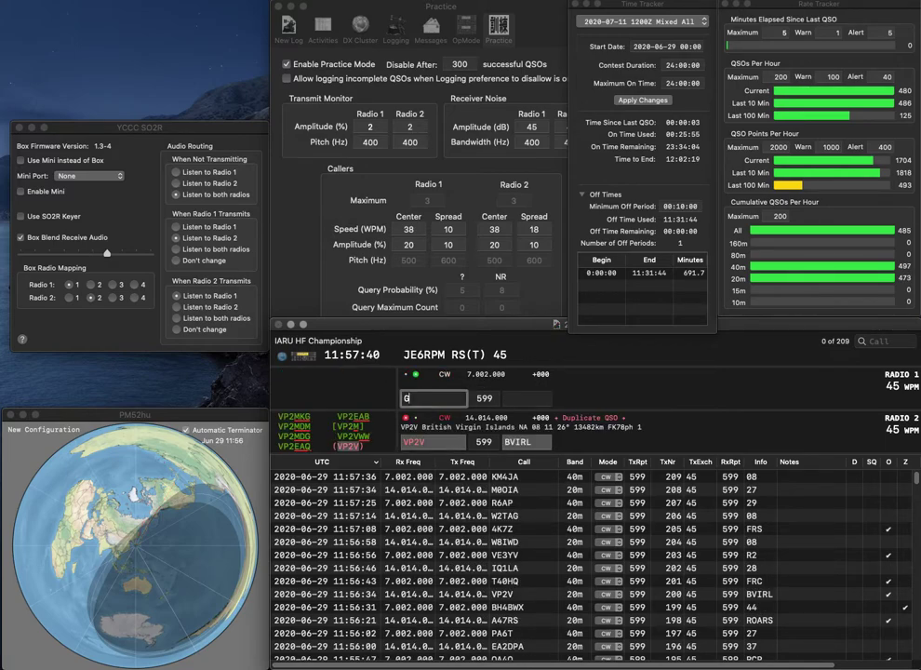
type("7TYT")
key("Return")
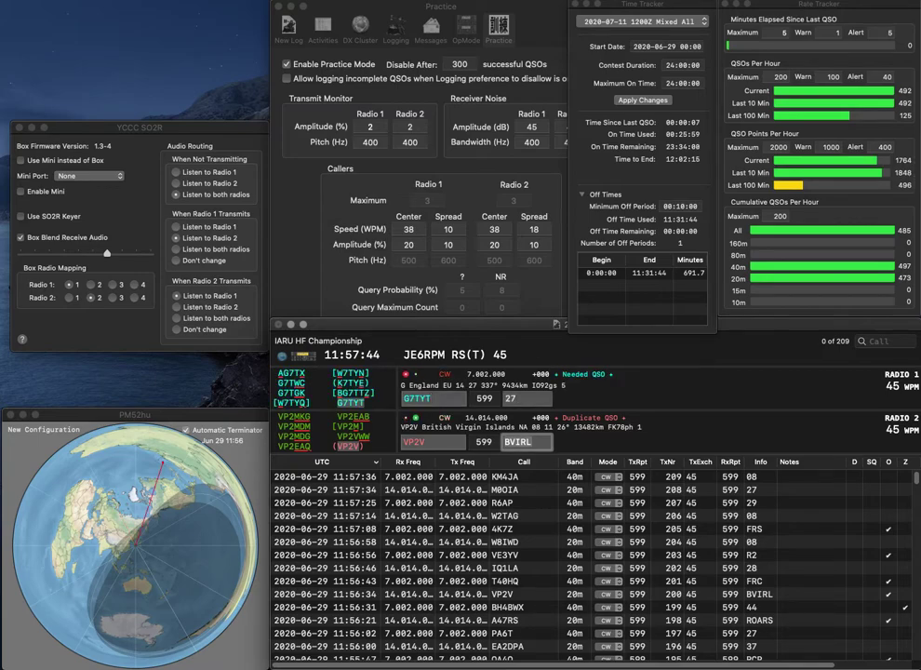
key("Return")
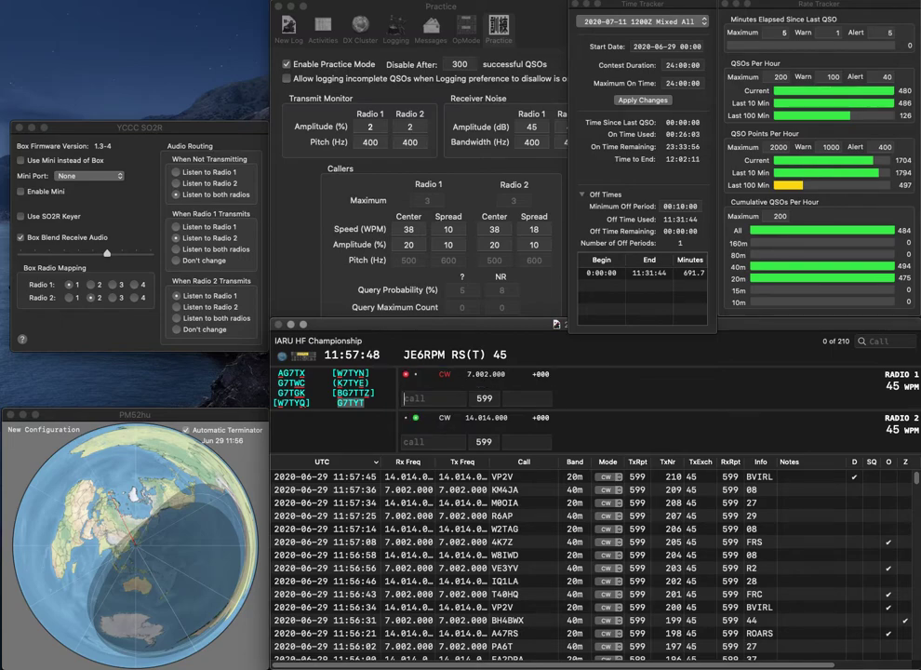
key("Return")
type("KE0QPG")
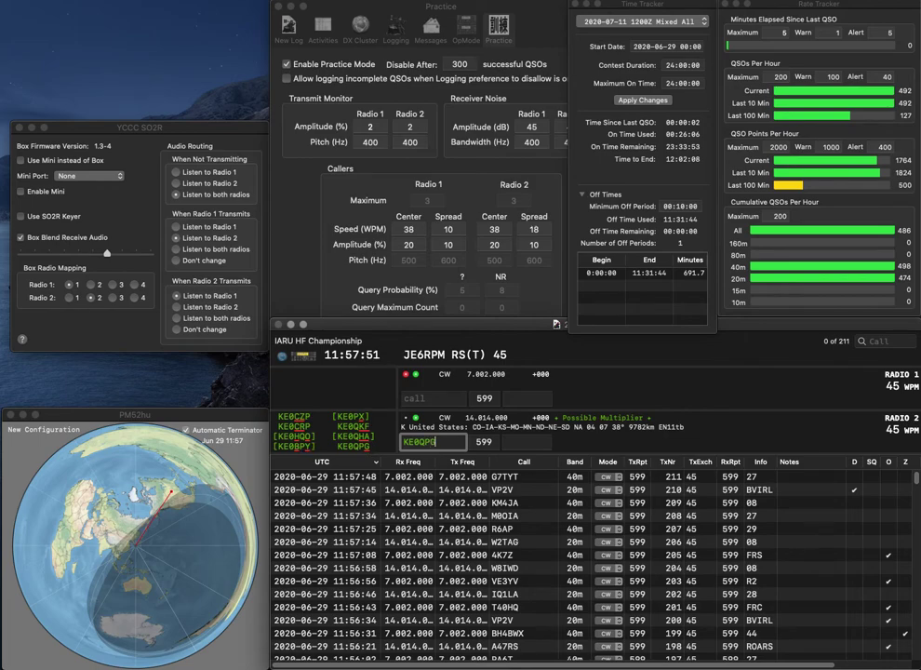
key("Return")
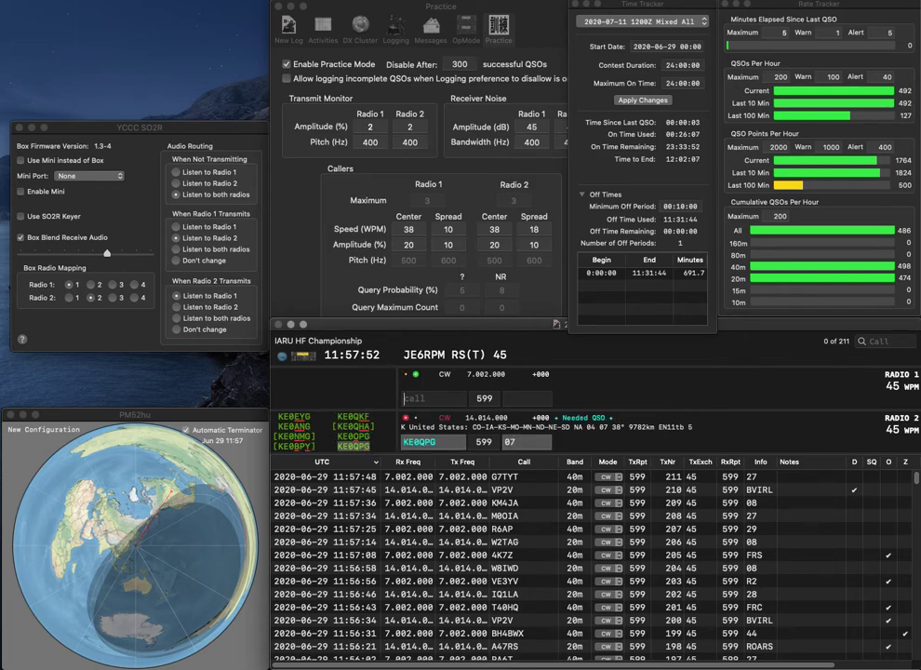
type("0HQ")
key("Return")
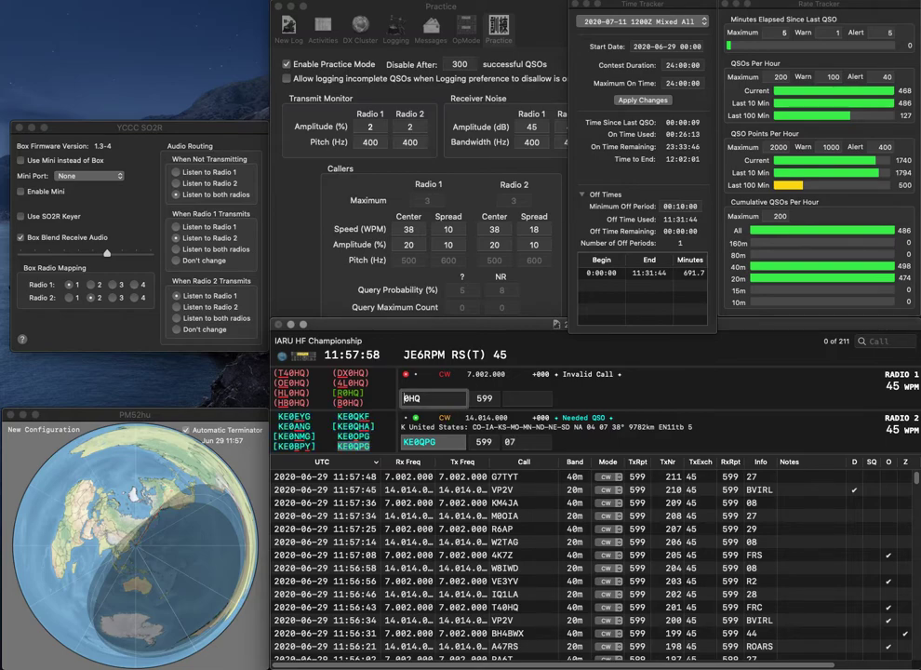
key("Return")
Complete the Radio 1 call as HP0HQ with exchange LPRA, send the partial call IB on Radio 2, and log HP0HQ.
key("Home")
type("HP")
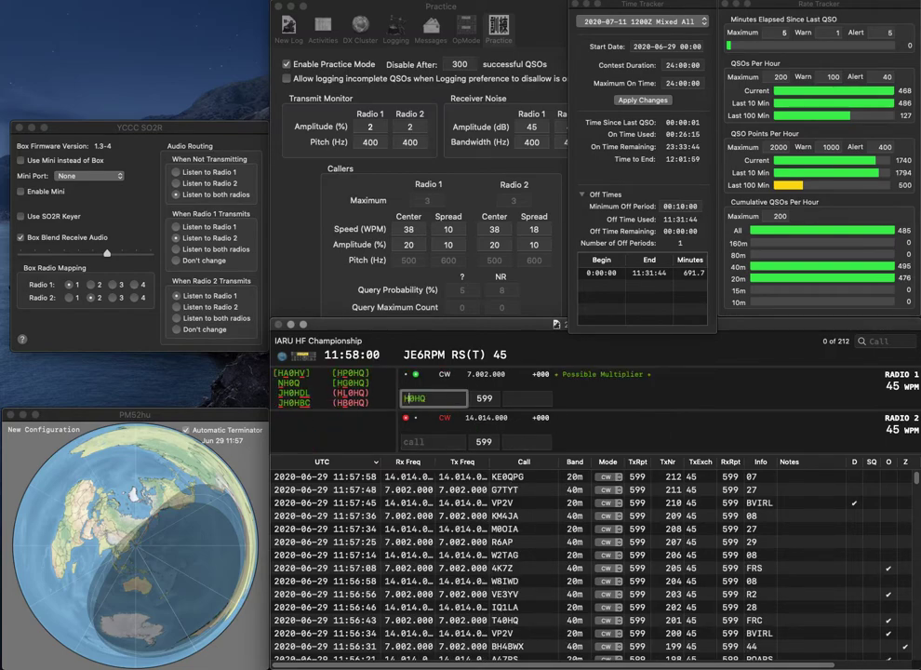
key("Return")
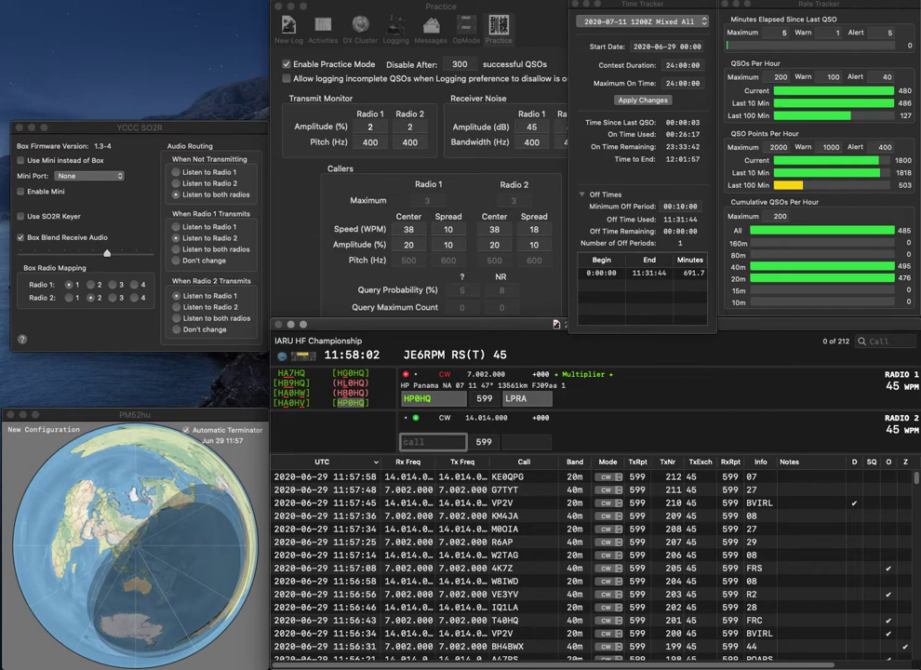
type("IB")
key("Return")
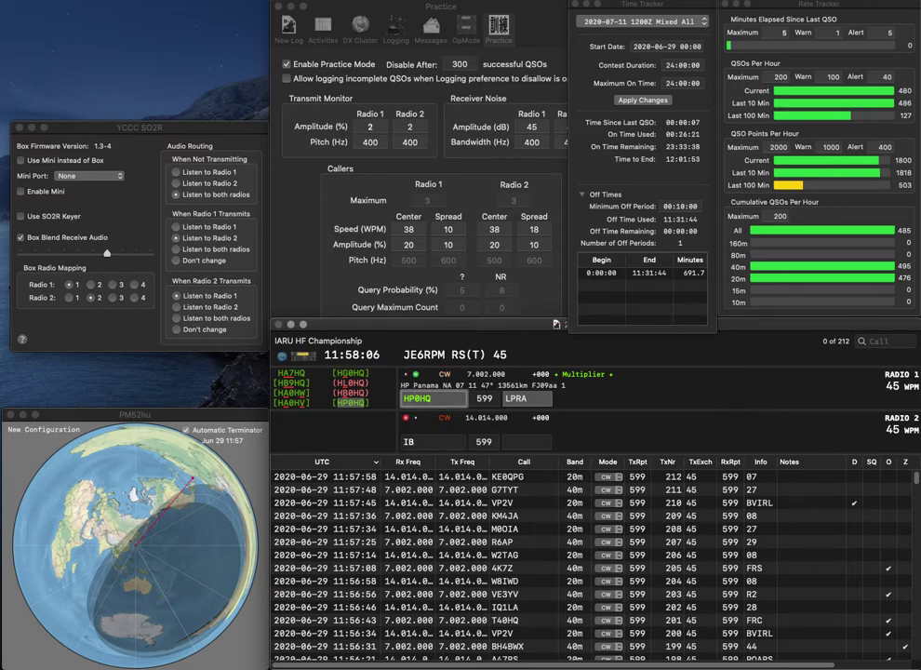
key("Return")
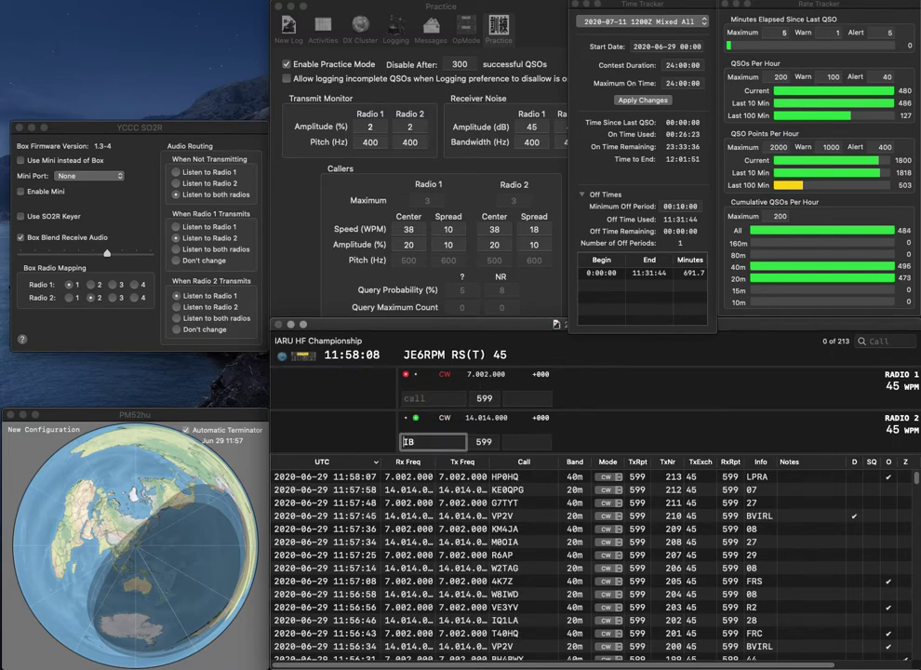
Fill out the partial Radio 2 call as ER4IB and answer CR3S on Radio 1 with exchange 36.
key("Home")
type("ER4")
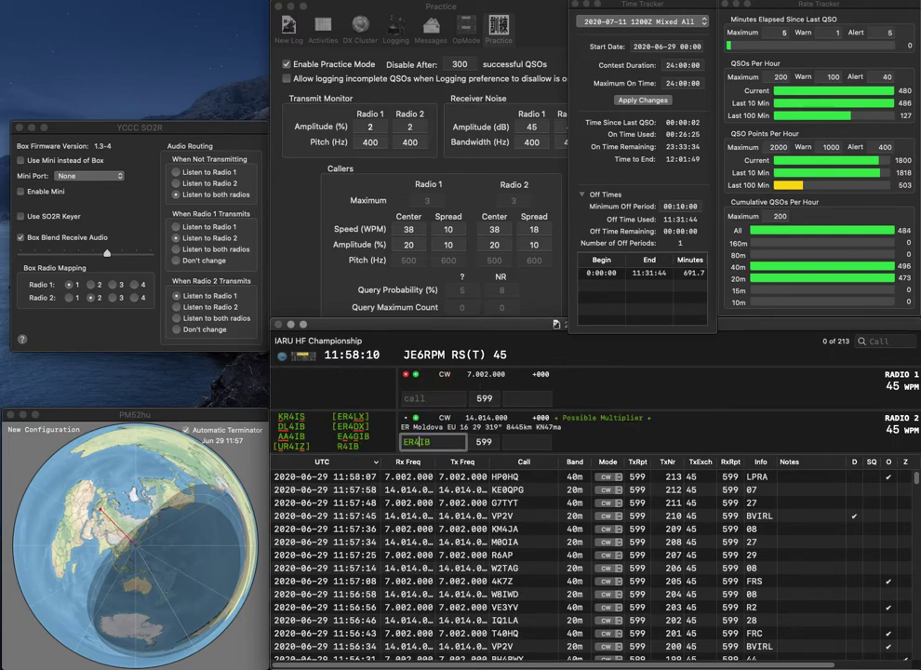
key("Return")
type("CR3S")
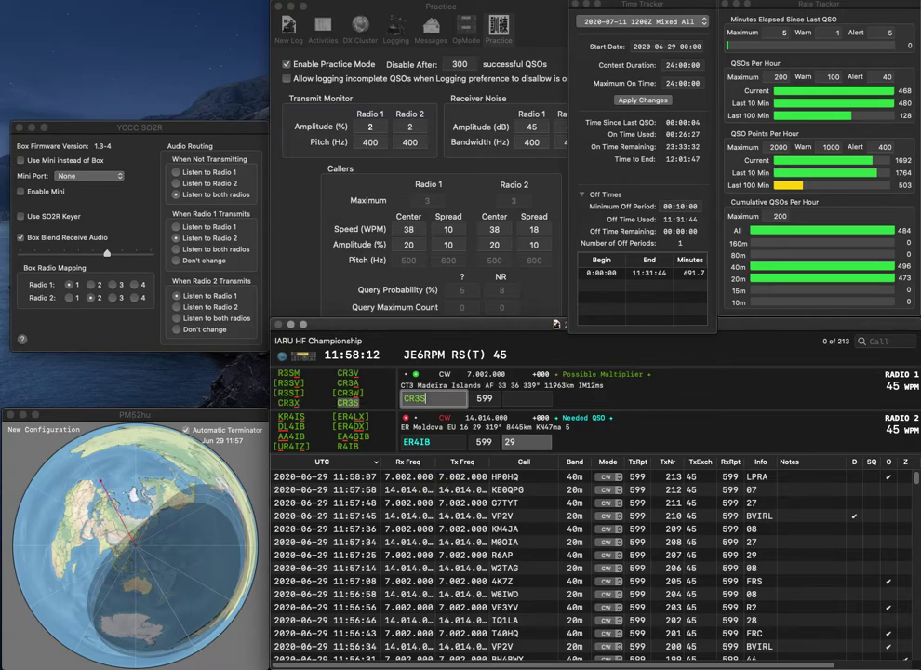
key("Return")
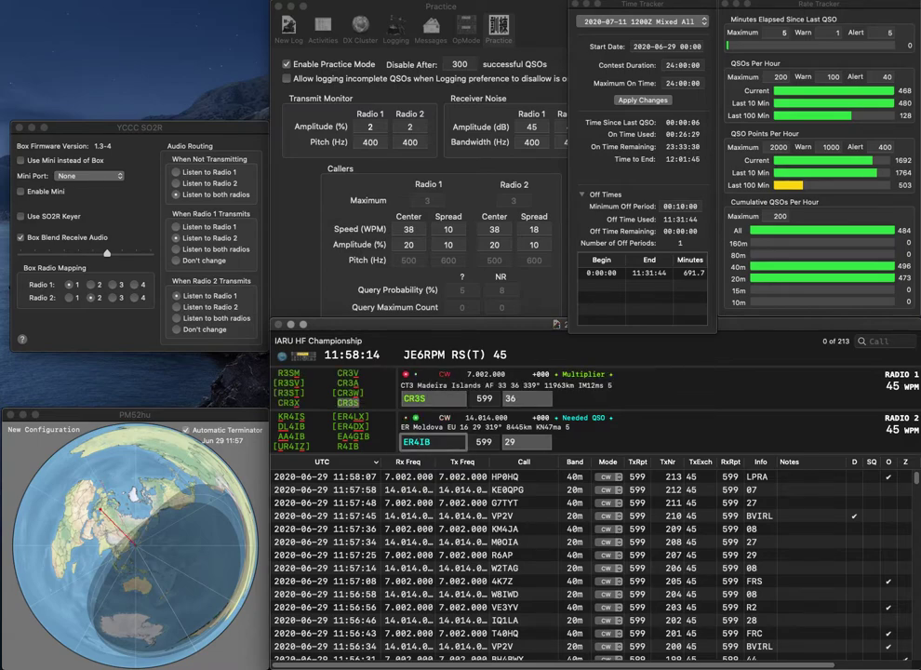
key("BackSpace")
type("I")
key("Right")
key("BackSpace")
type("3")
key("Return")
key("space")
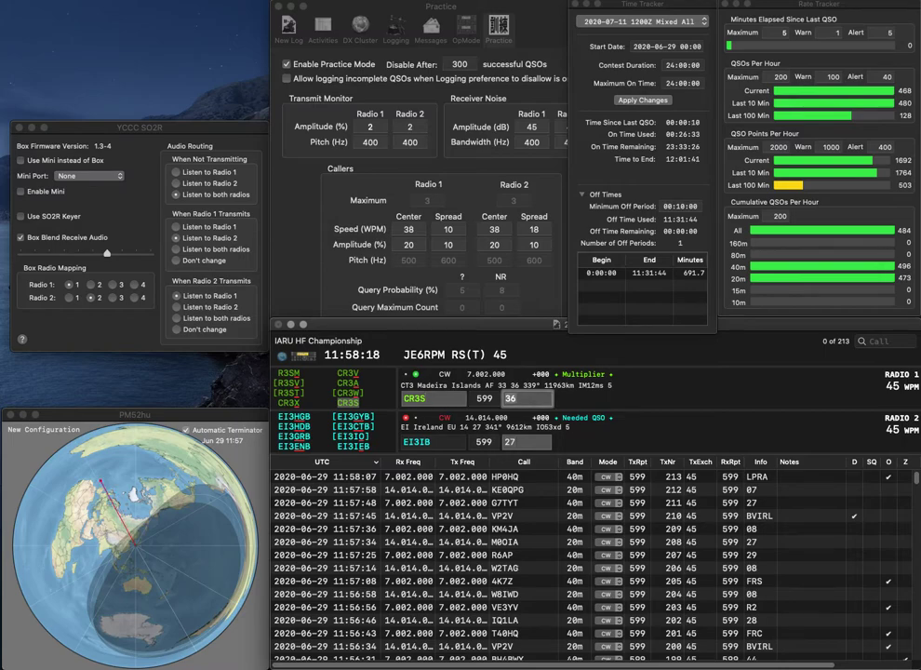
key("Return")
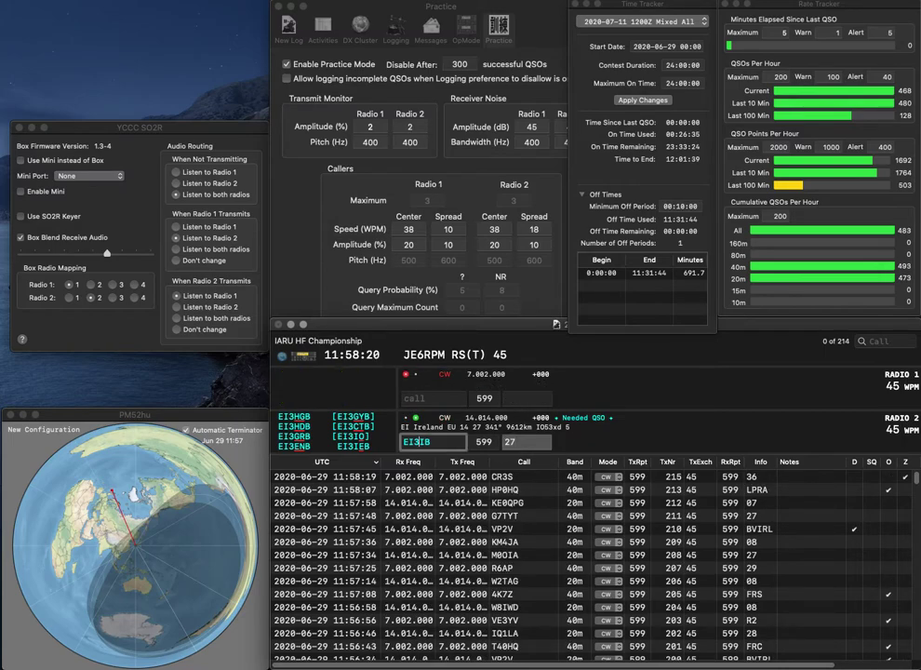
key("BackSpace")
type("E")
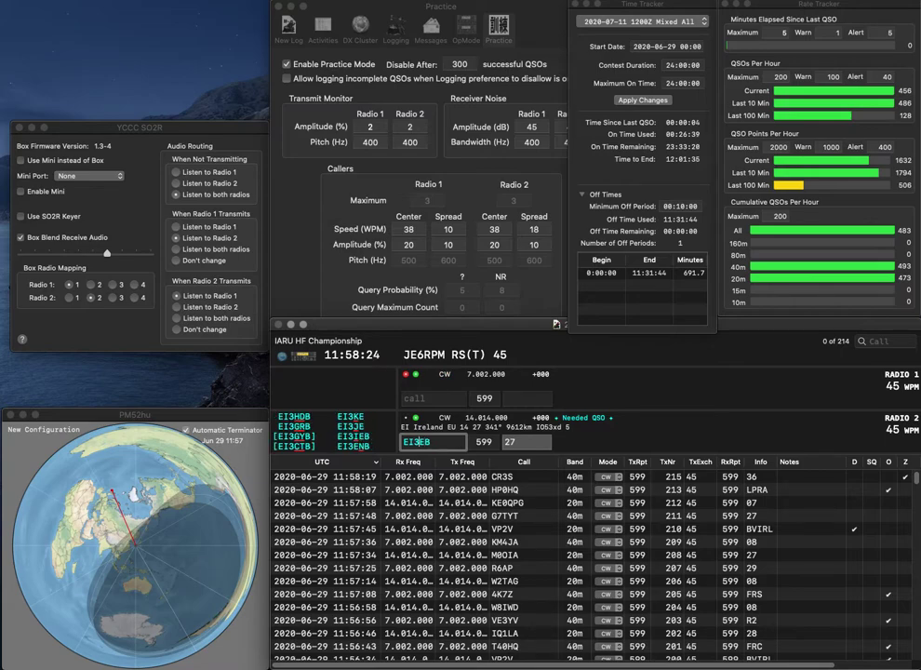
type("I")
key("Return")
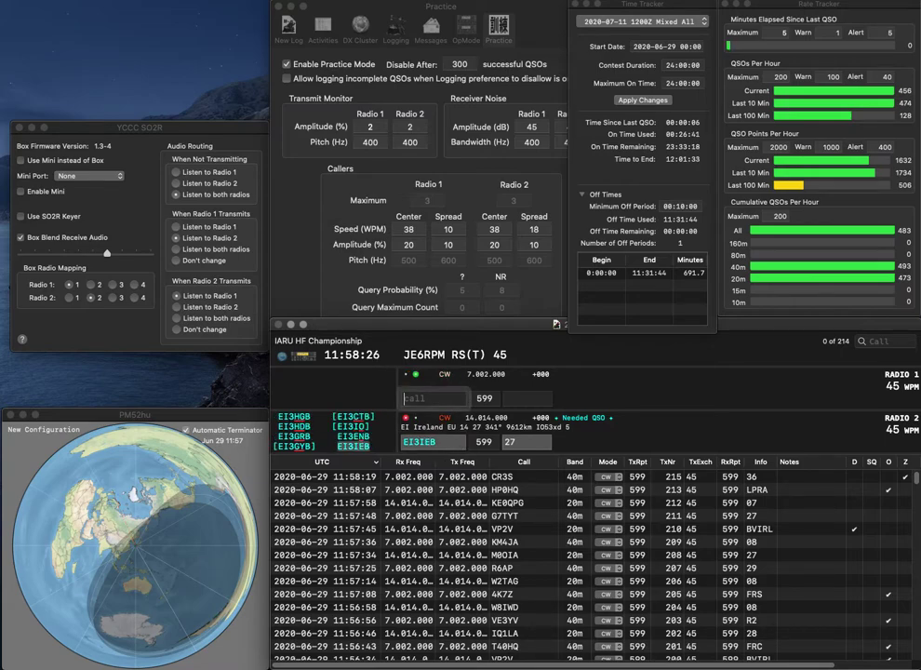
type("9Y4X")
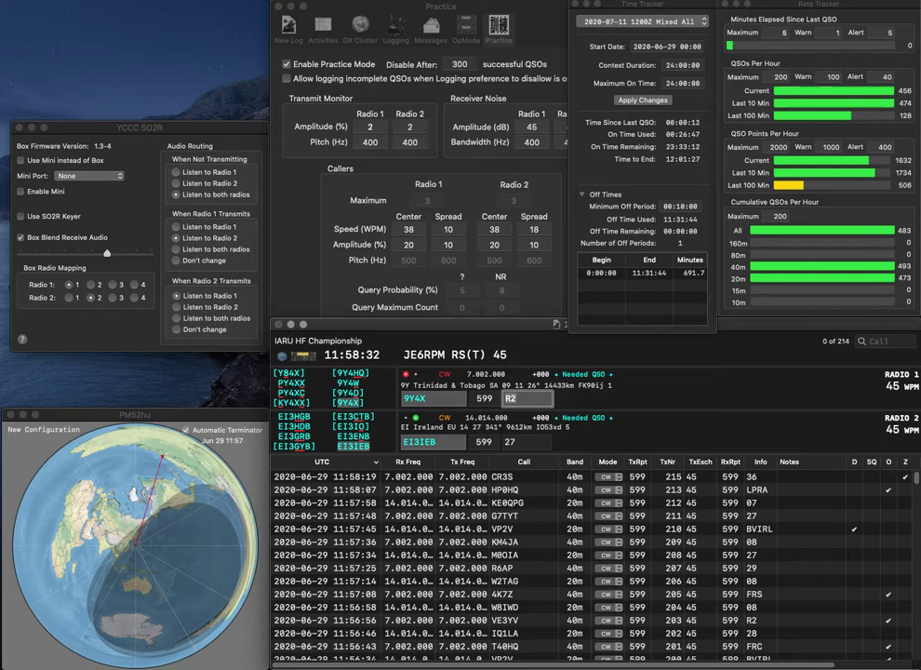
key("Return")
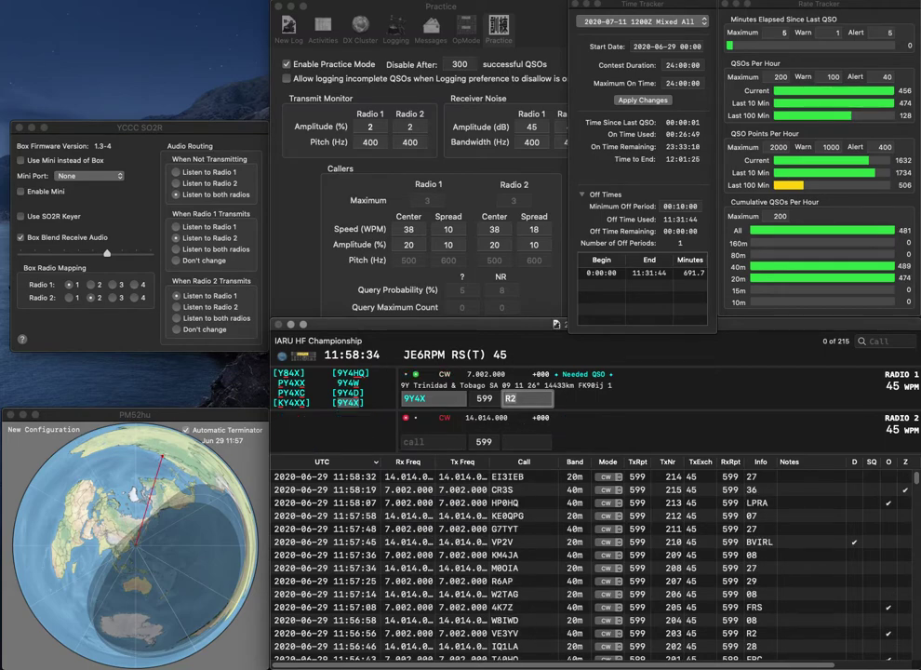
key("Return")
Answer 9K9HQ on Radio 2 with exchange KARS and OK1DWQ on Radio 1 with exchange 28, and log both contacts.
type("9K9HQ")
key("Return")
type("HK1DWQ")
key("Home")
key("Delete")
type("O")
key("Return")
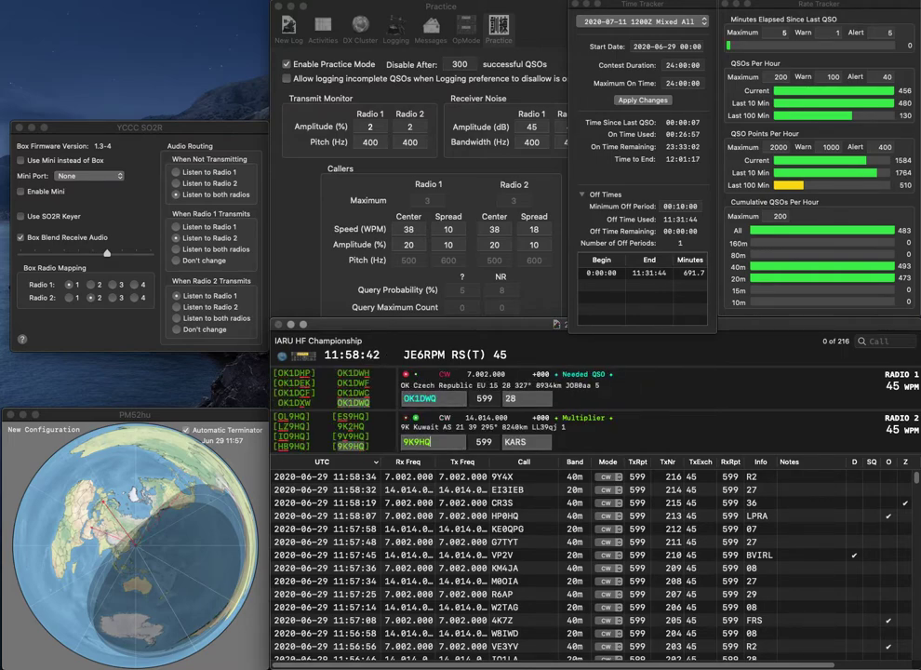
key("Tab")
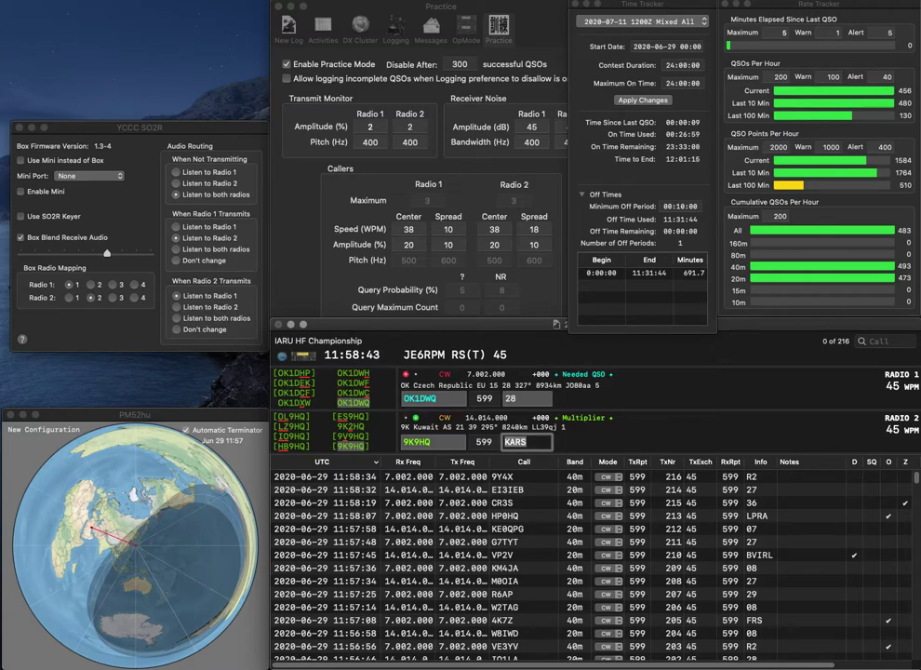
key("Tab")
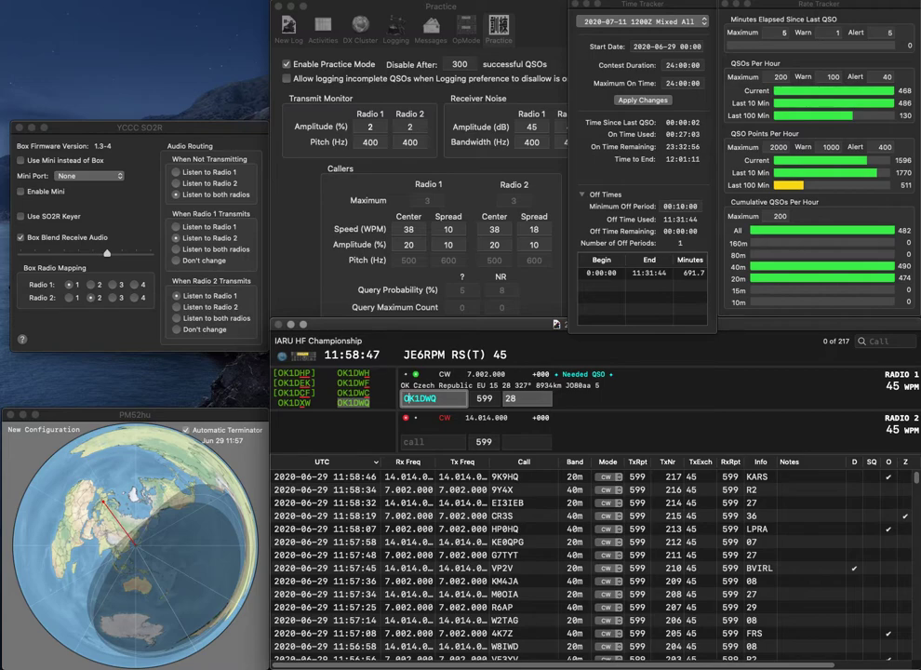
key("Return")
type("LU4")
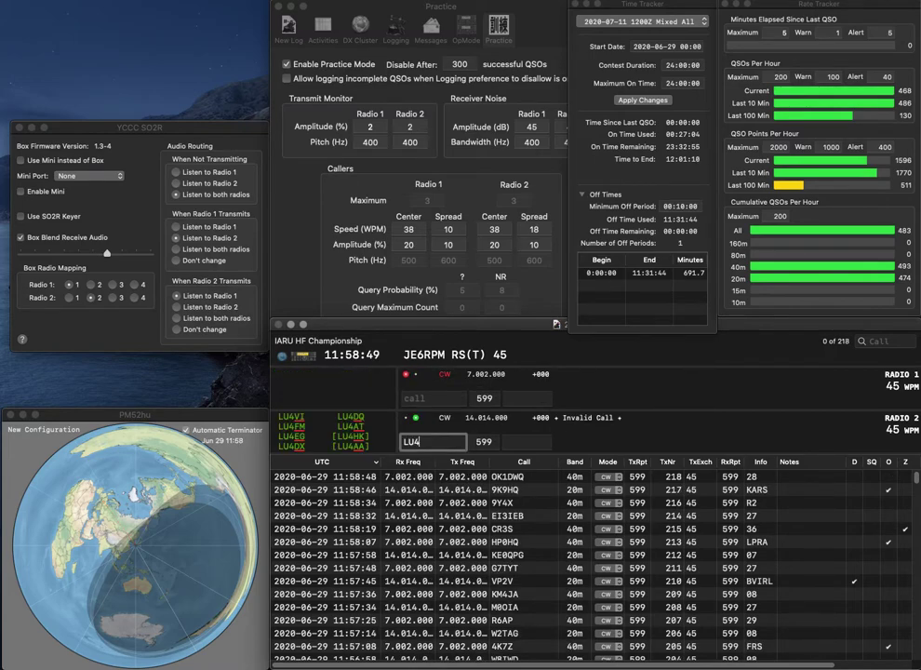
type("AA")
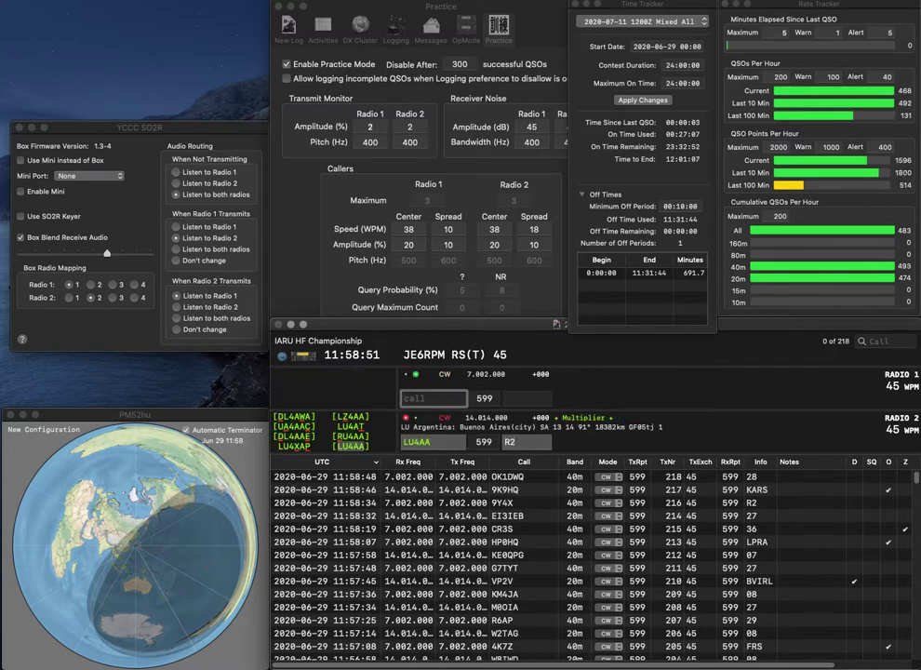
type("0MGP")
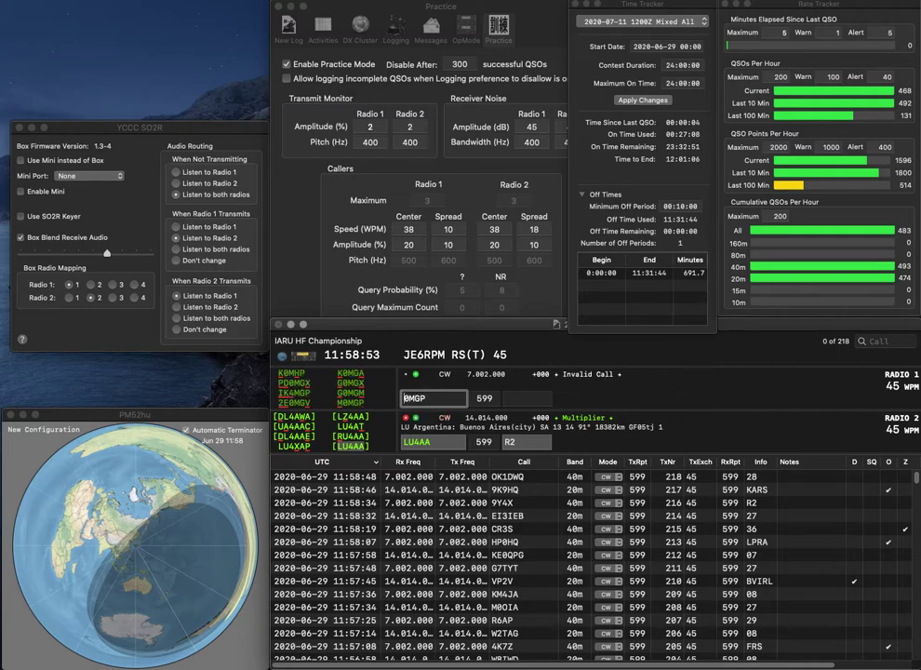
key("Home")
type("M")
key("Return")
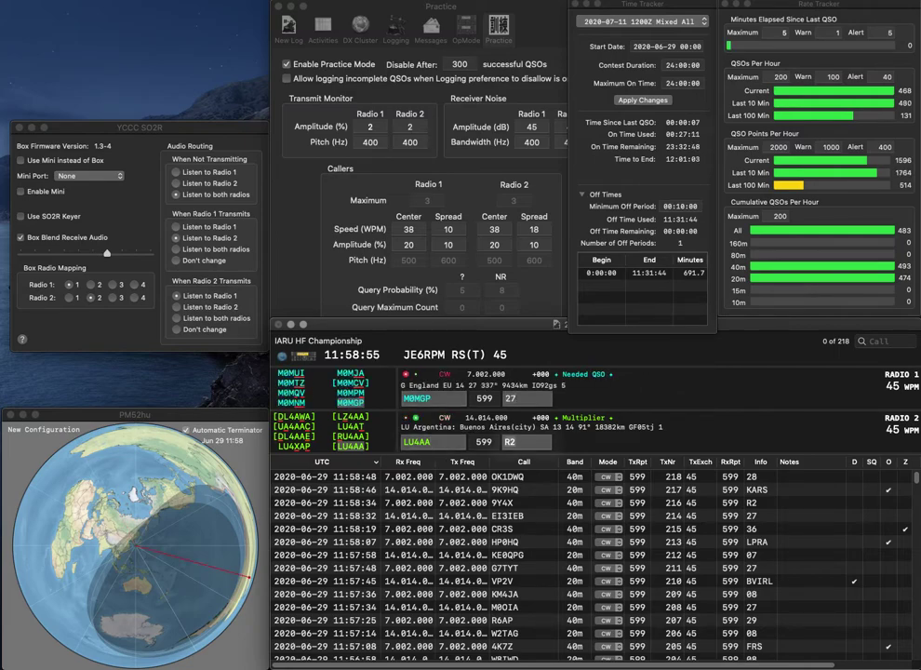
key("Tab")
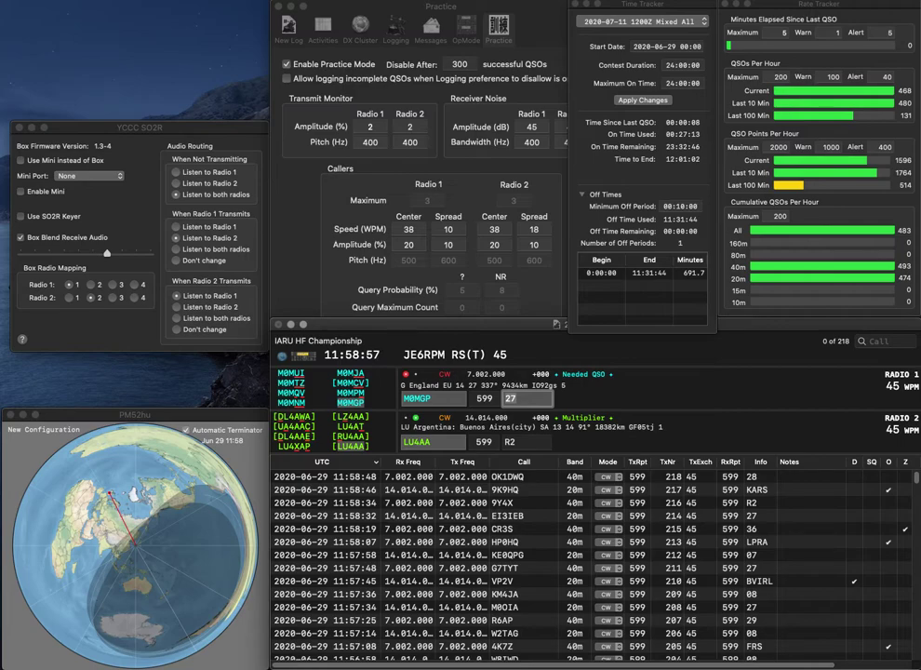
key("Return")
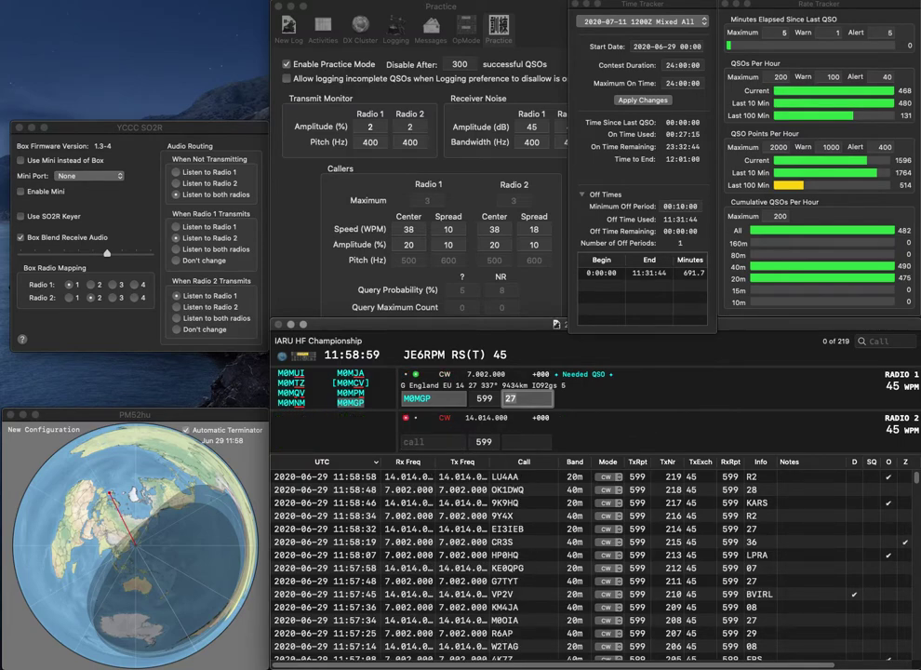
key("Return")
Answer KN1H on Radio 2 with exchange 08 and ZW0HQ on Radio 1 with exchange LABRE, and log both contacts.
type("KN1H")
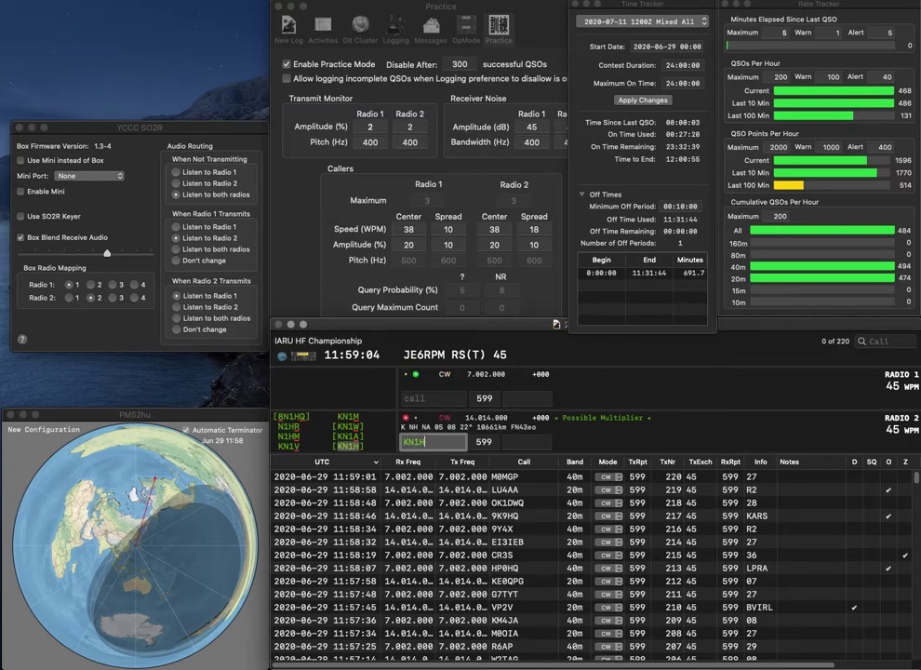
key("Return")
type("P0HQ")
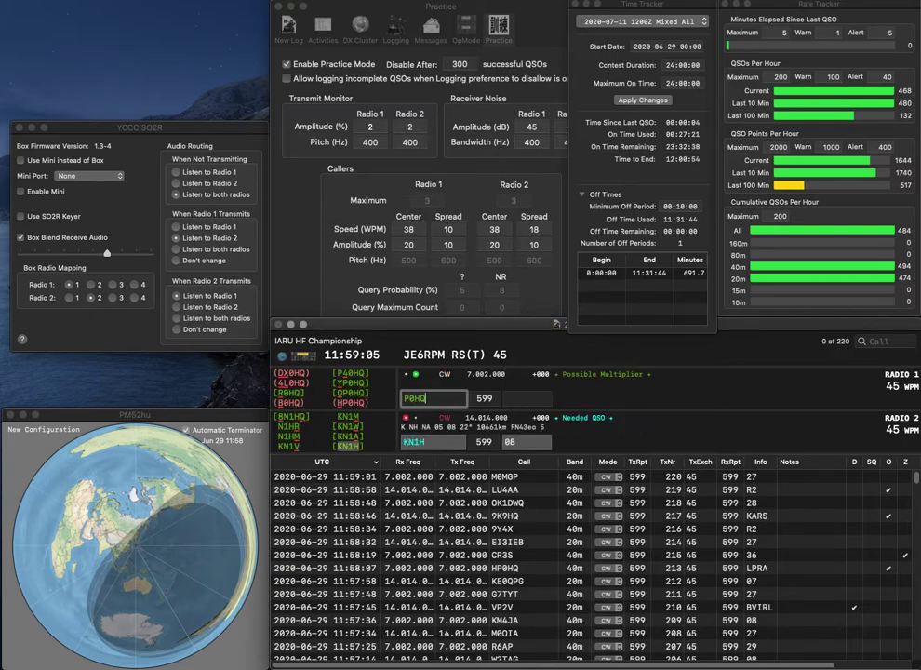
type("Z")
key("Delete")
type("W")
key("Return")
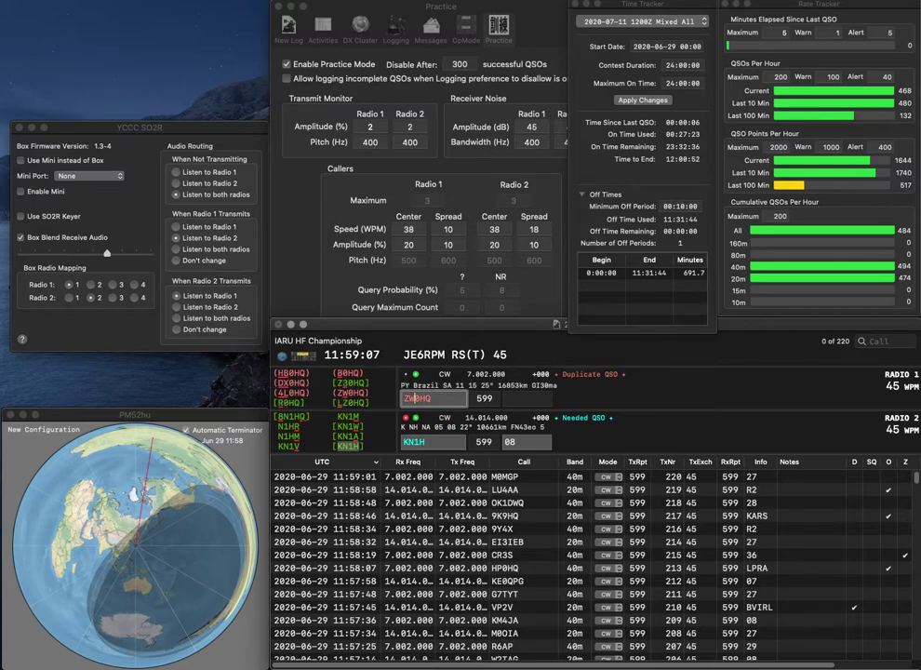
key("Tab")
key("Return")
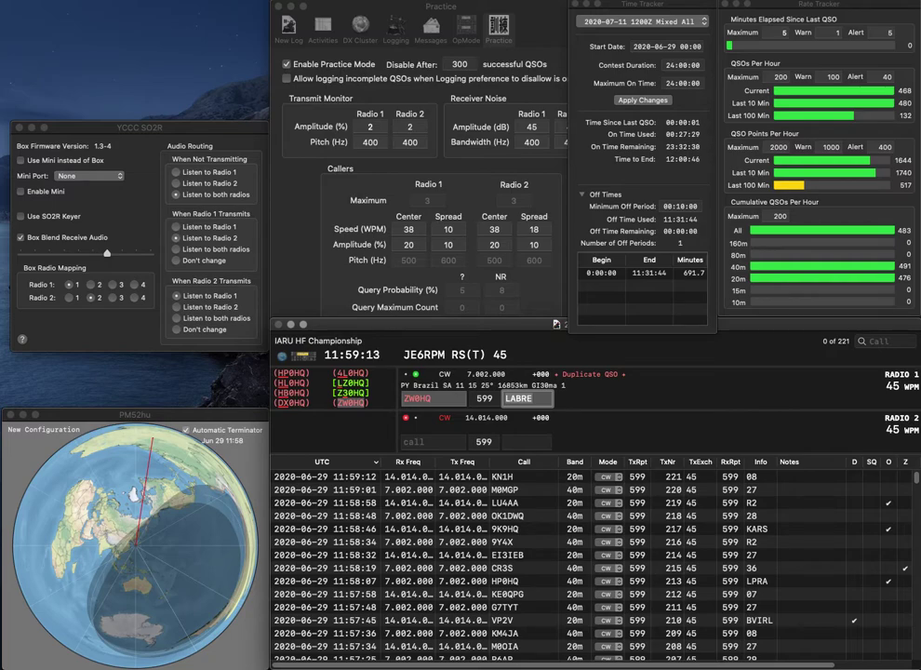
key("Return")
type("LZ8U")
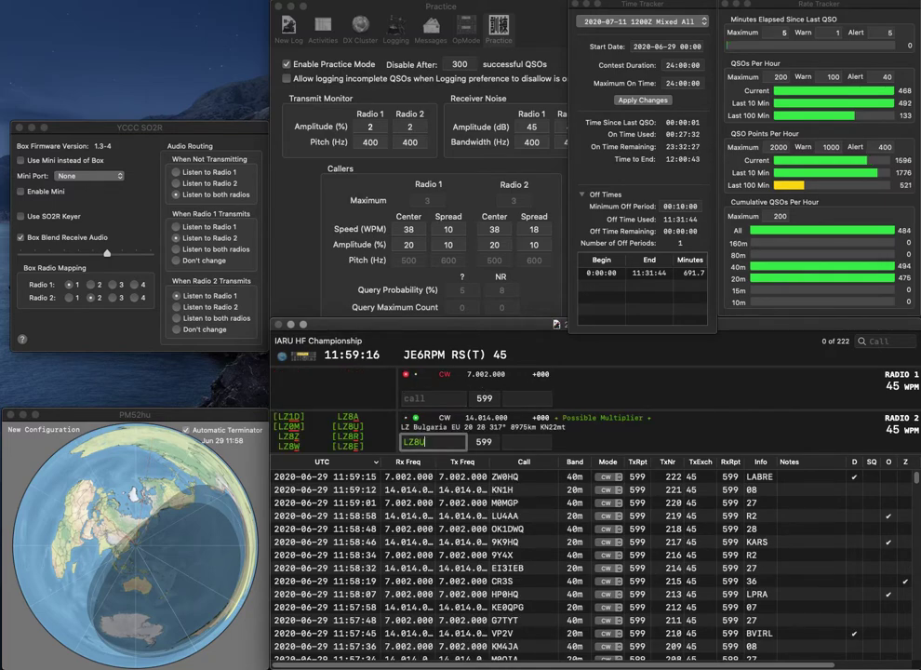
key("Return")
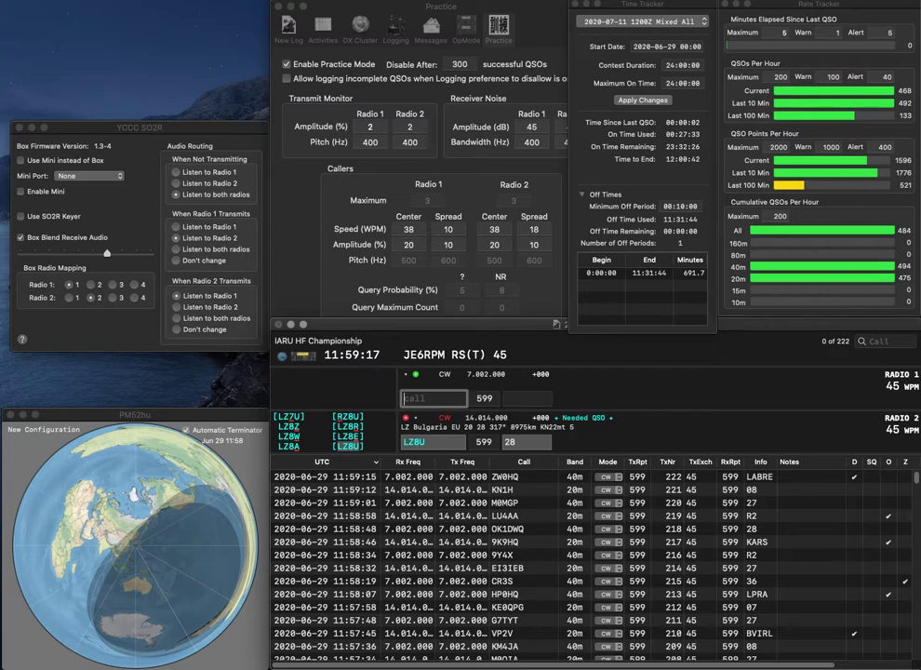
type("YL2PJ")
key("Return")
Correct the Radio 2 call to RZ8U with exchange 31, and log the contacts on both radios.
key("space")
key("Home")
key("Delete")
type("R")
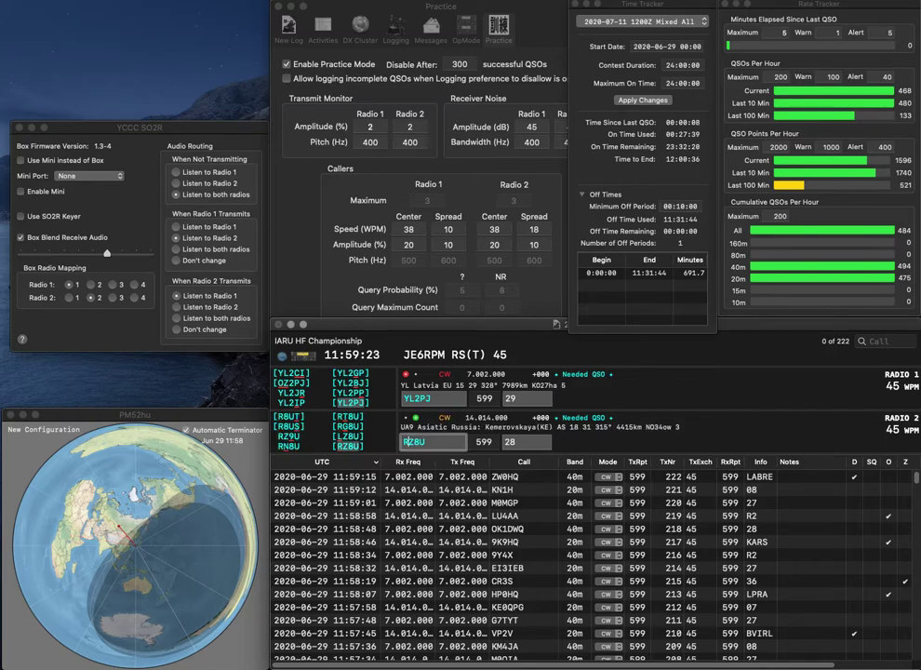
key("Return")
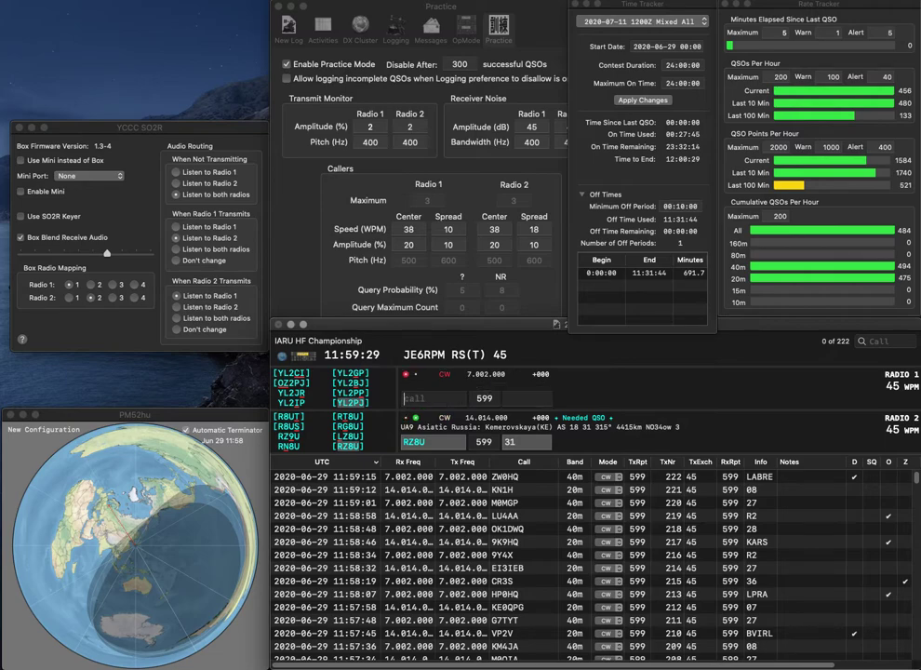
key("Return")
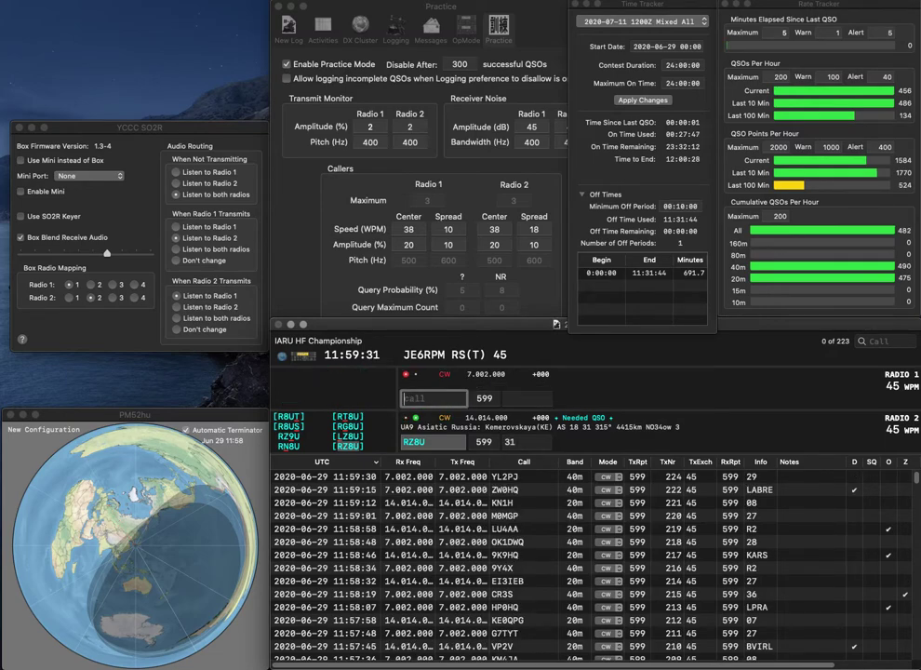
key("Return")
type("WC5D")
key("Return")
type("IZ0HL")
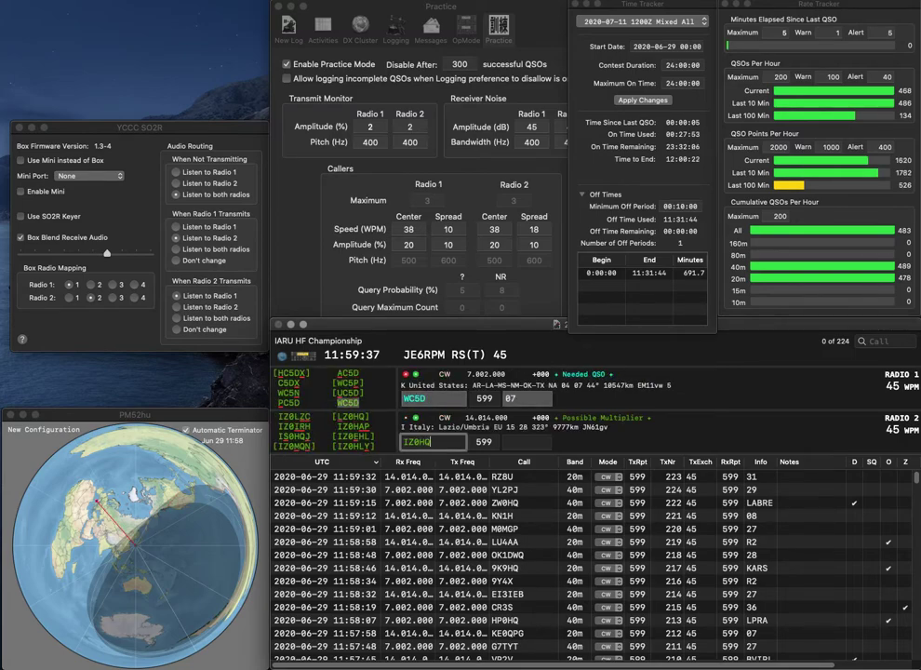
type("Y")
key("Return")
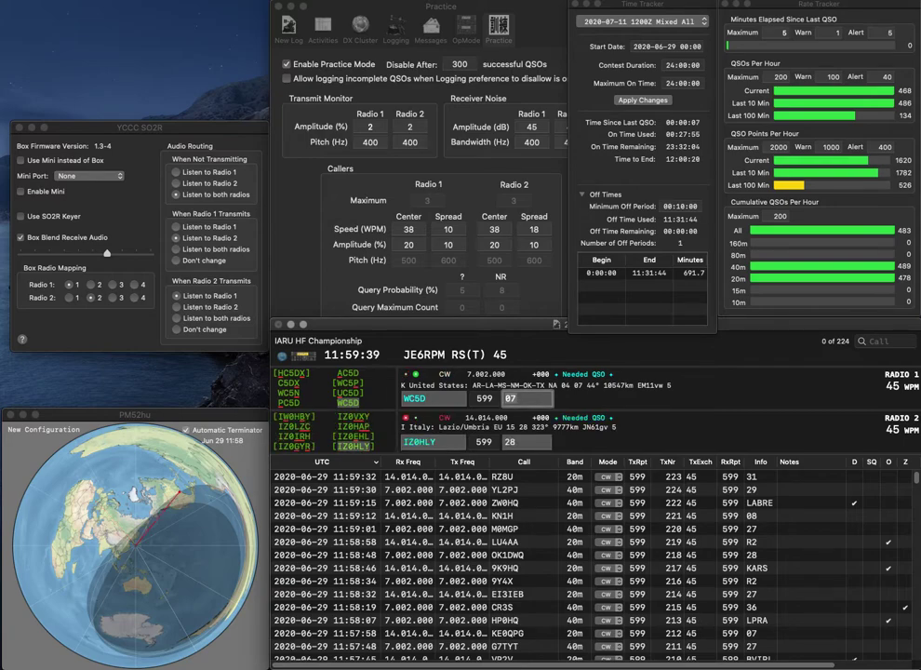
key("Tab")
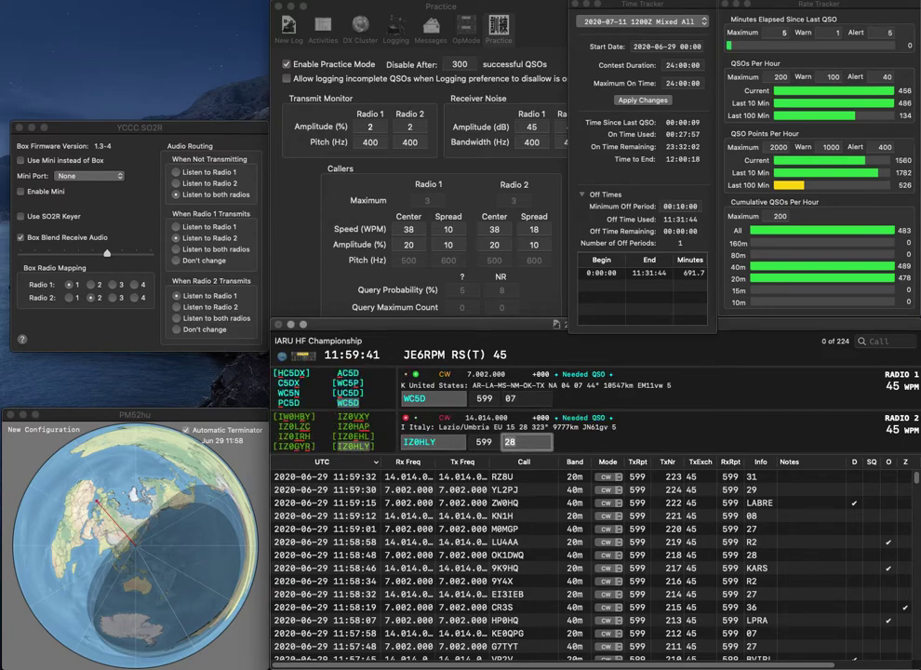
key("Return")
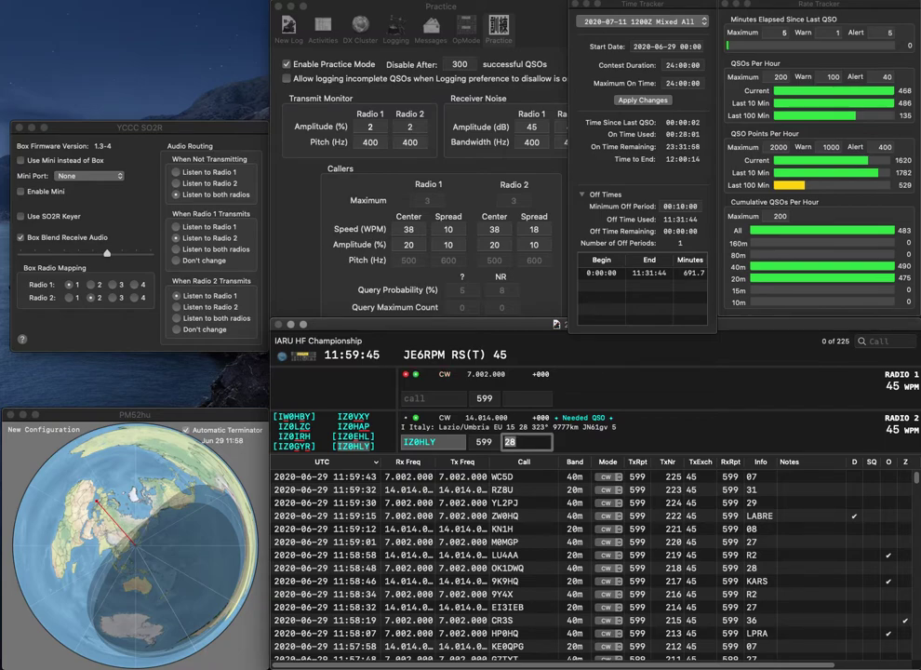
key("Return")
Answer G7BXU on Radio 1 with exchange 27 and OK1BSQ on Radio 2, and log the G7BXU contact.
type("G7BXU")
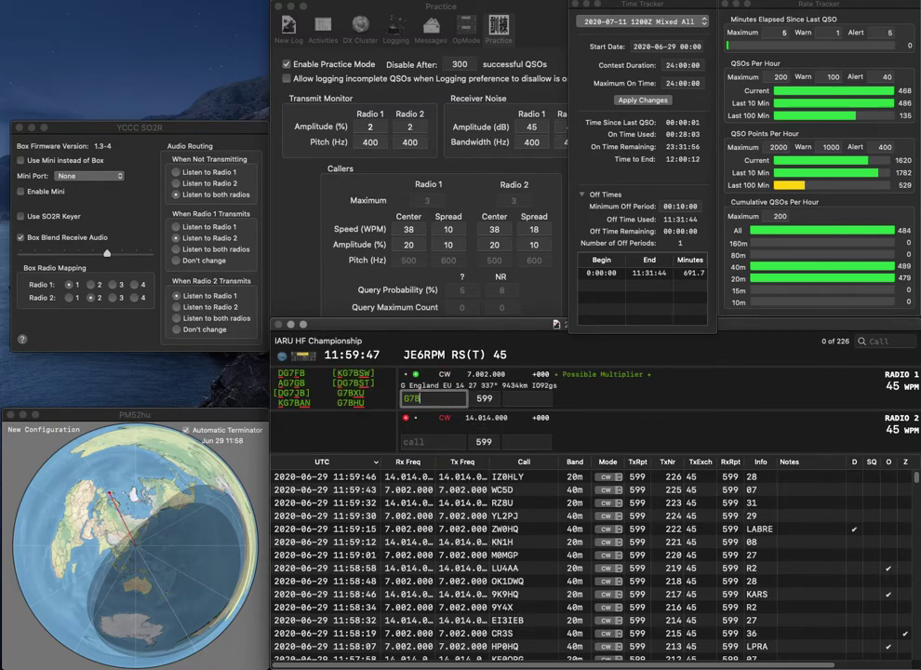
key("Return")
type("OK1BSQ")
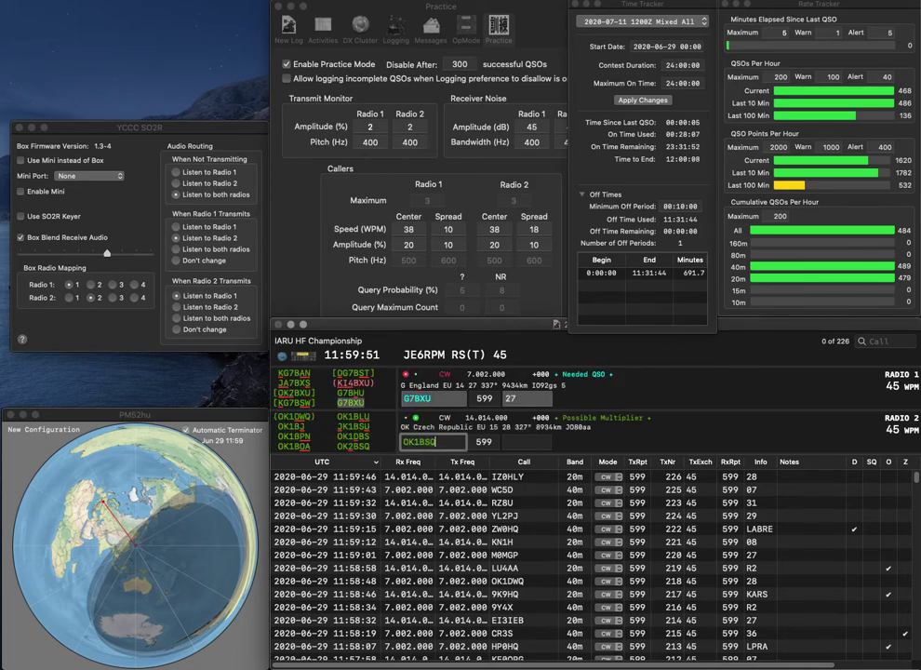
key("Return")
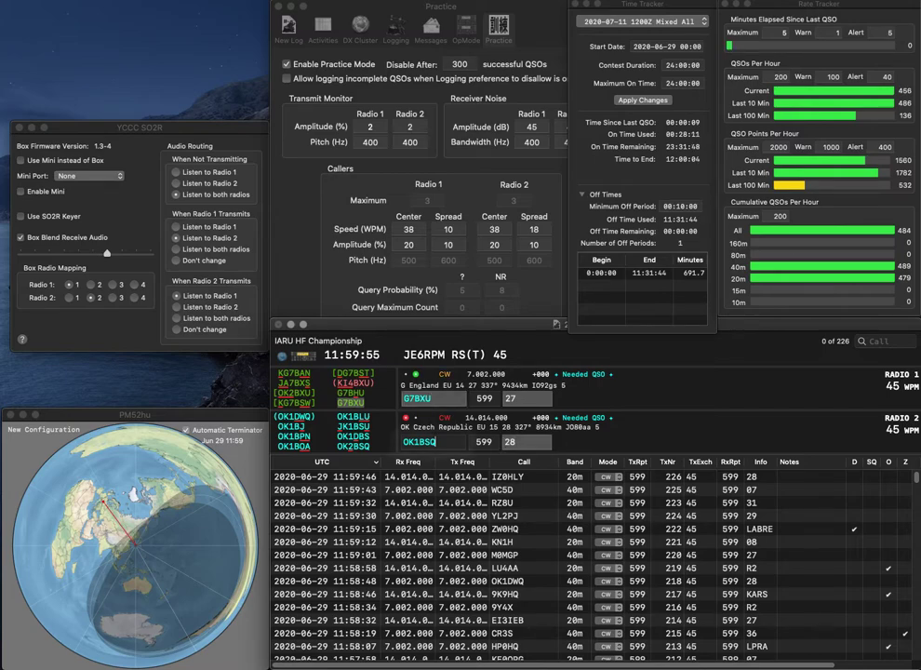
key("Return")
Correct the Radio 2 call to OK2BSQ with exchange 28, answer W1FM/6 on Radio 1 with exchange 06, and log both contacts.
key("Delete")
type("2")
key("Return")
type("W")
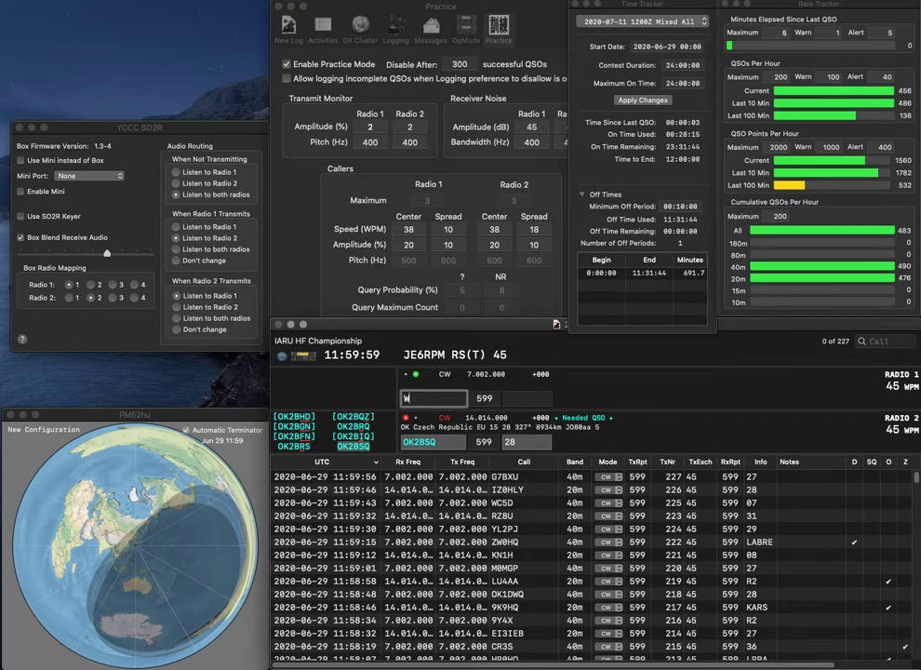
type("1FM/6")
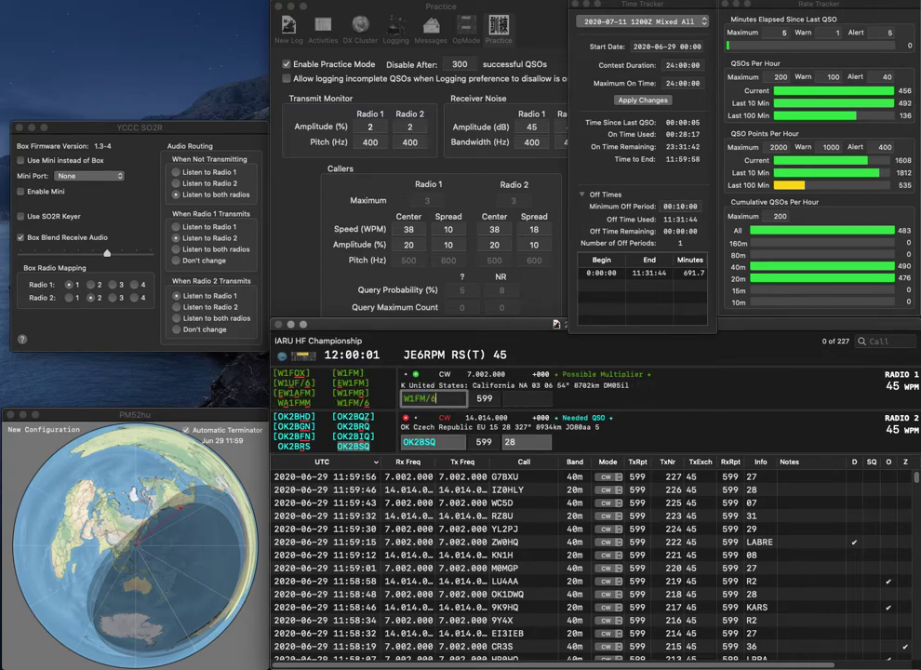
key("Return")
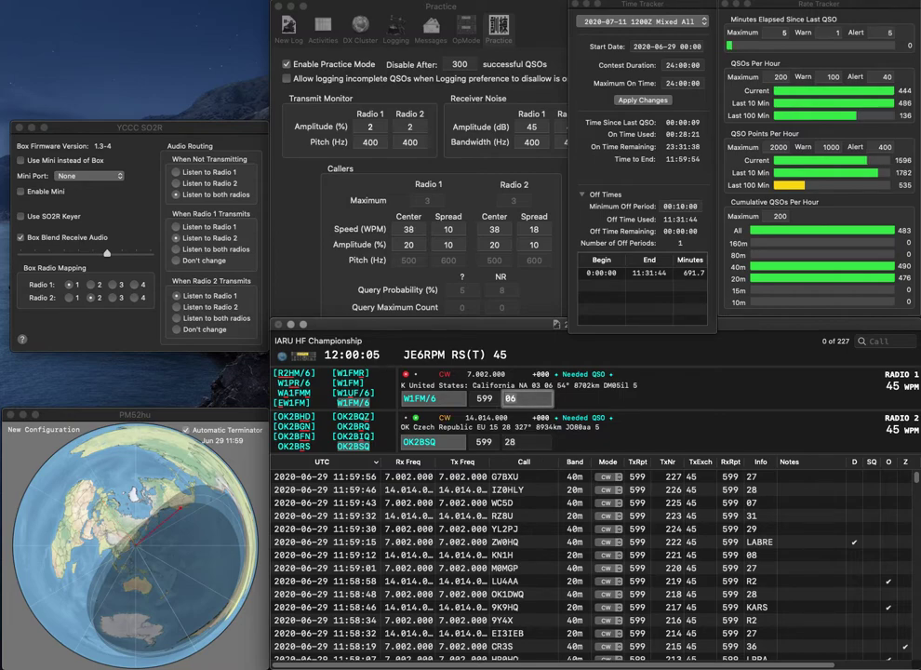
key("Return")
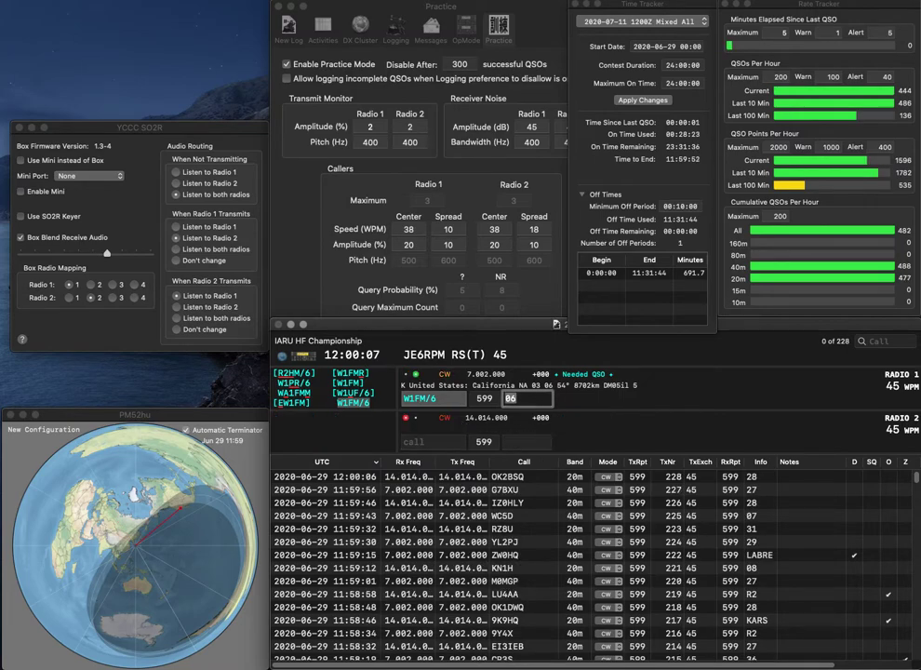
key("Return")
type("NG7M")
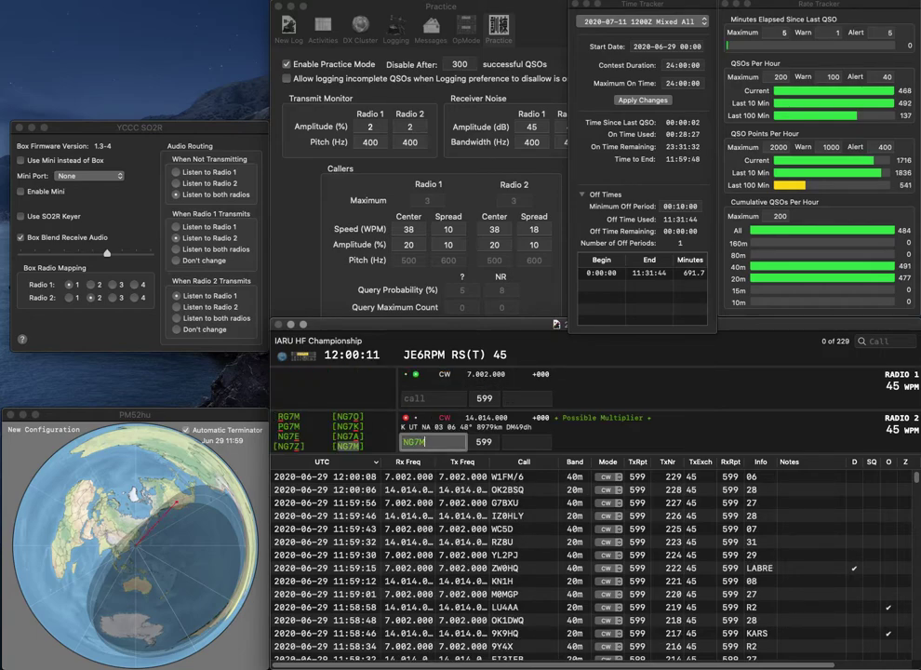
key("Return")
type("N5WW")
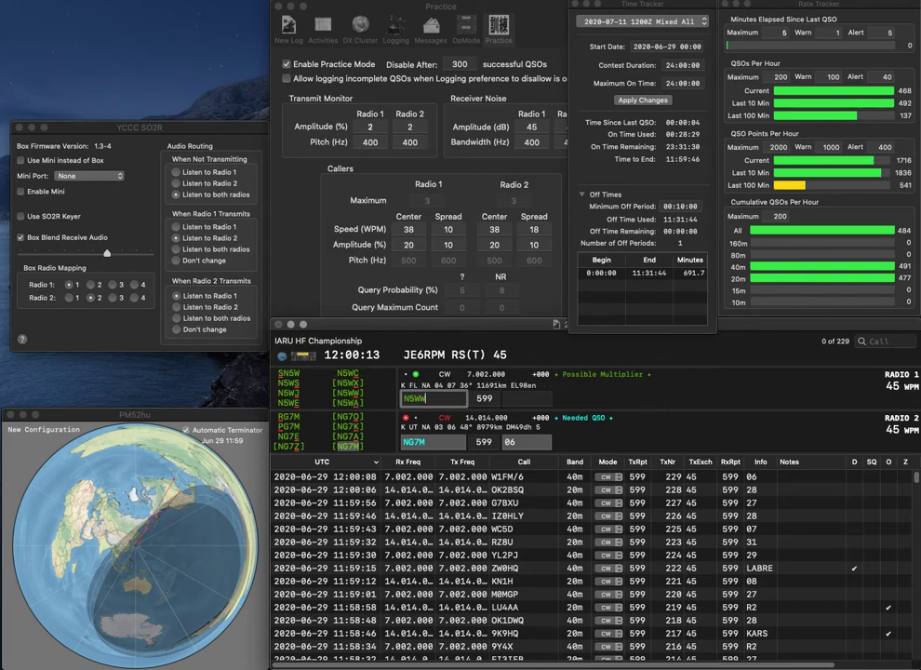
key("Return")
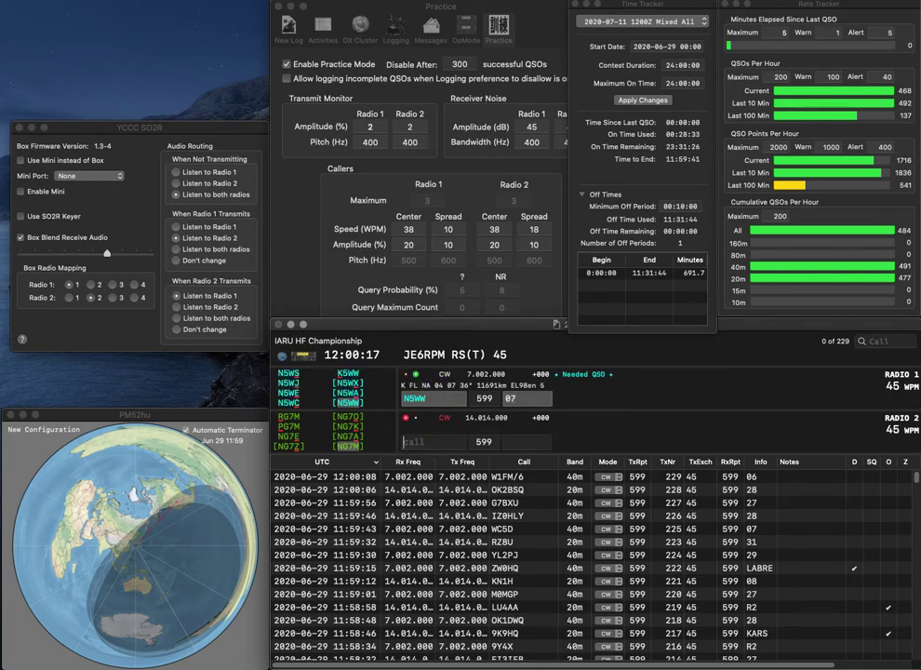
key("Return")
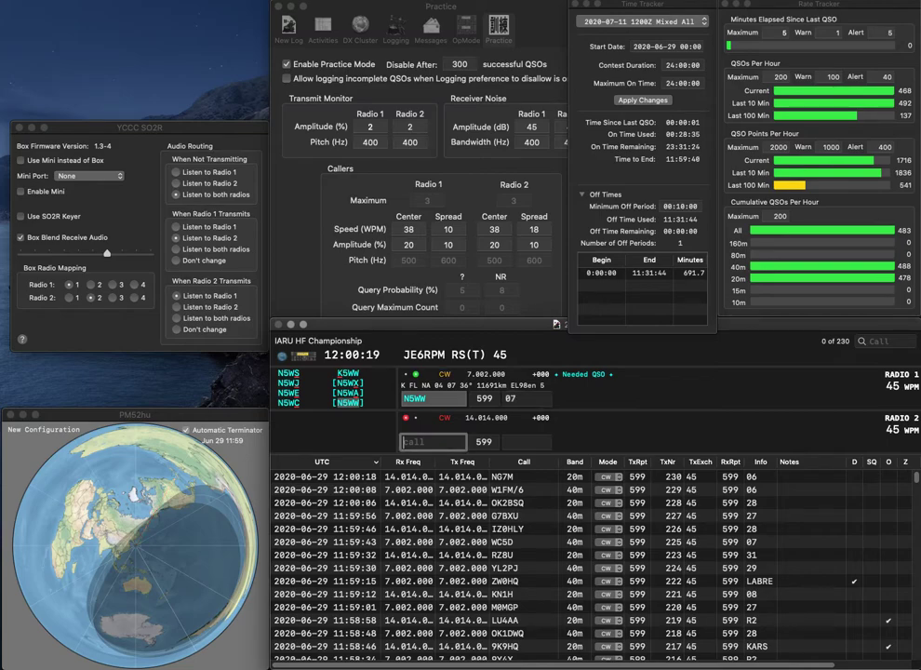
key("Return")
type("K9CQ")
key("Return")
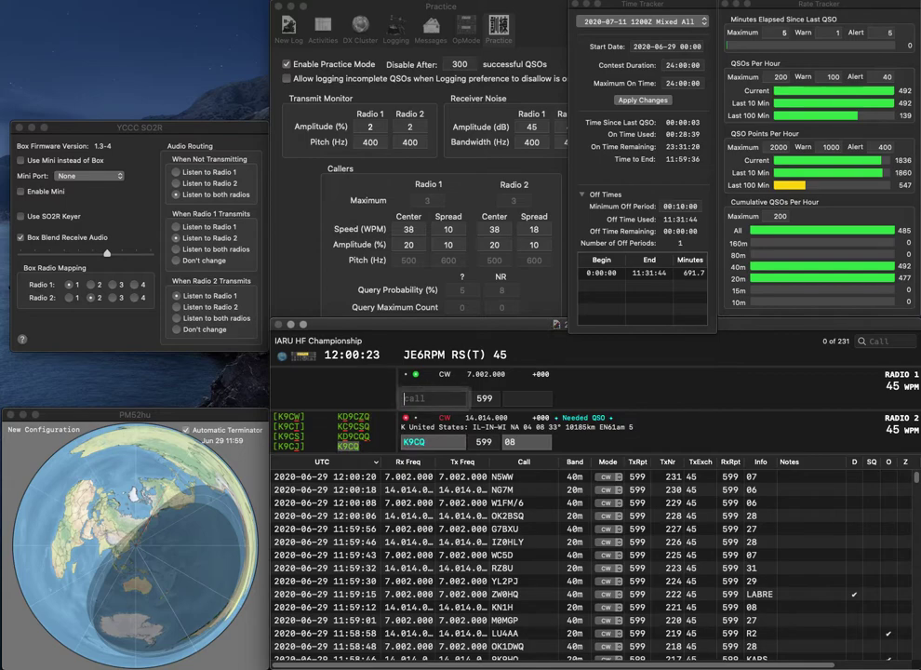
type("FVV3FU")
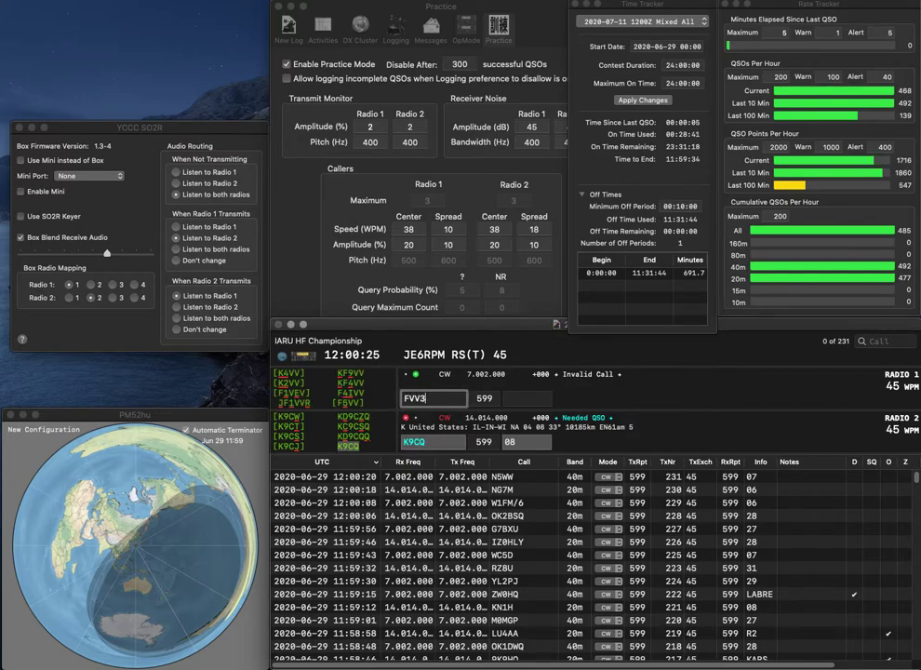
key("BackSpace")
type("V")
key("Left")
key("Left")
key("Left")
key("Left")
key("Left")
key("BackSpace")
key("Right")
key("Right")
key("BackSpace")
type("E")
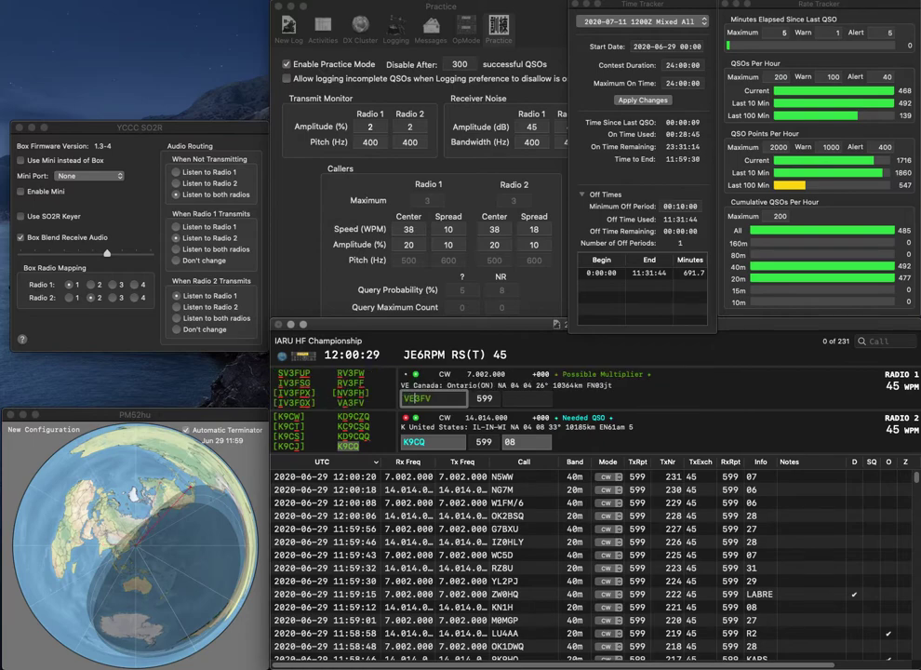
key("Return")
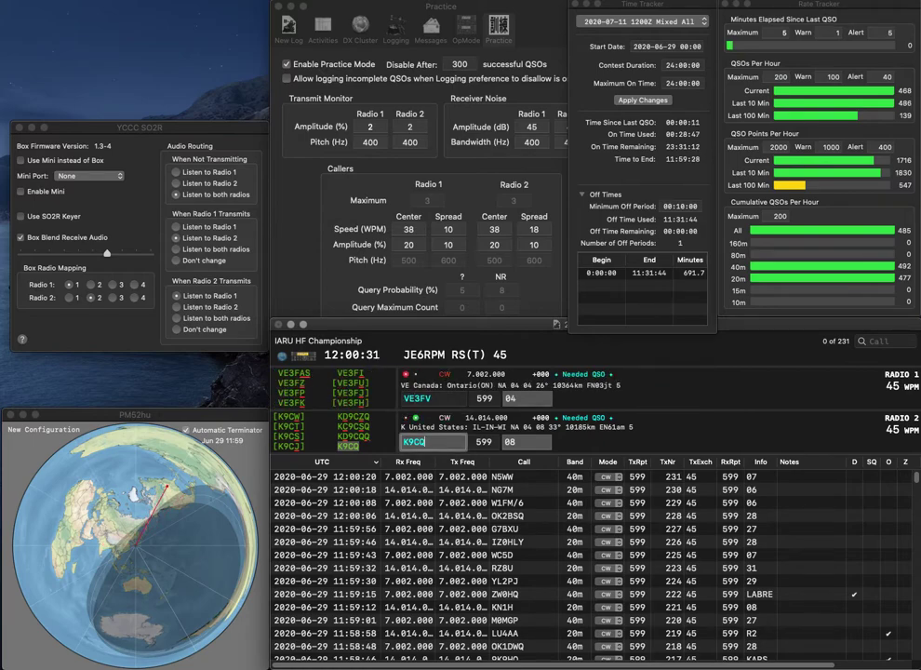
key("Return")
key("Left")
key("Left")
key("BackSpace")
type("2")
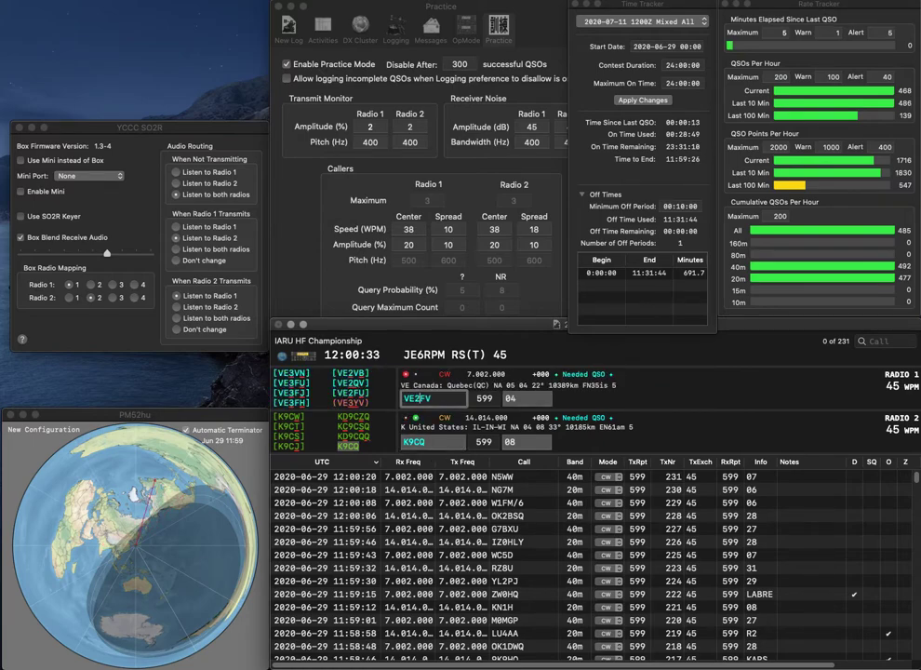
key("BackSpace")
type("3")
key("Right")
key("Right")
key("BackSpace")
type("U")
key("Return")
Answer RV9VC on Radio 2 with exchange 31 and log the VE3FU contact on Radio 1.
type("RV9V")
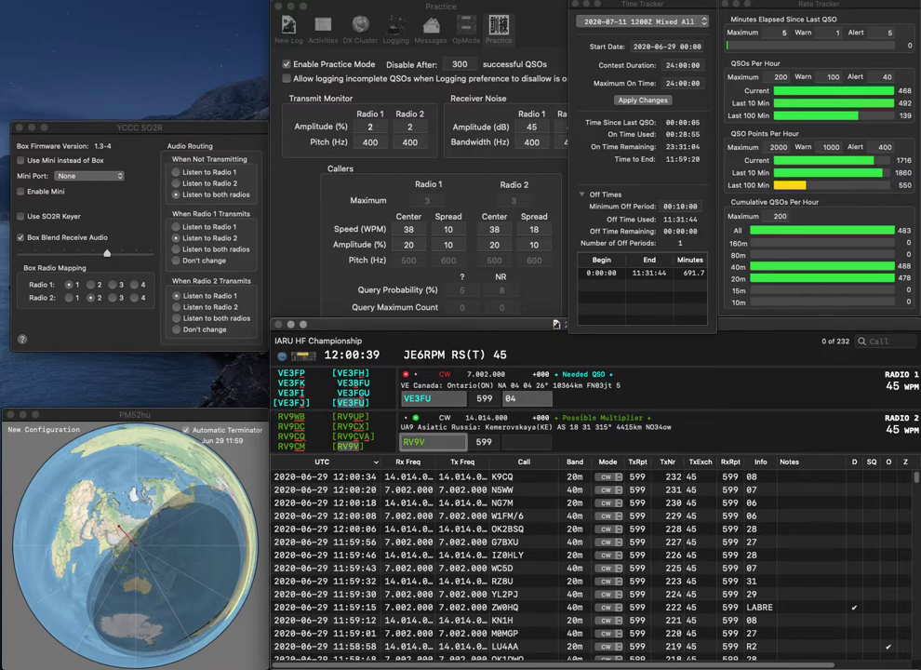
type("C")
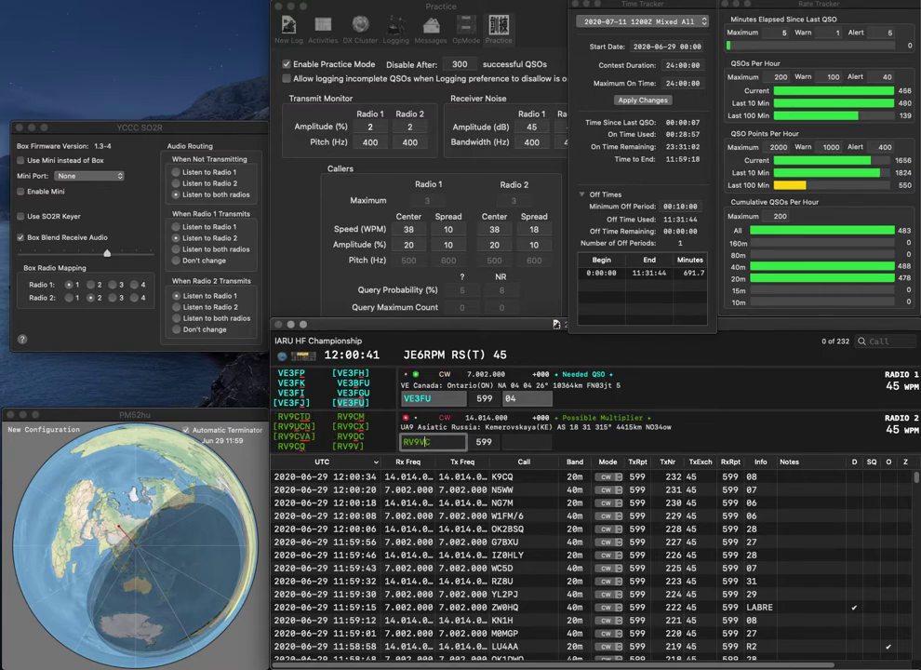
key("Return")
Change the Radio 2 call to RV9UTN and send it again with exchange 31.
left_click(425, 442)
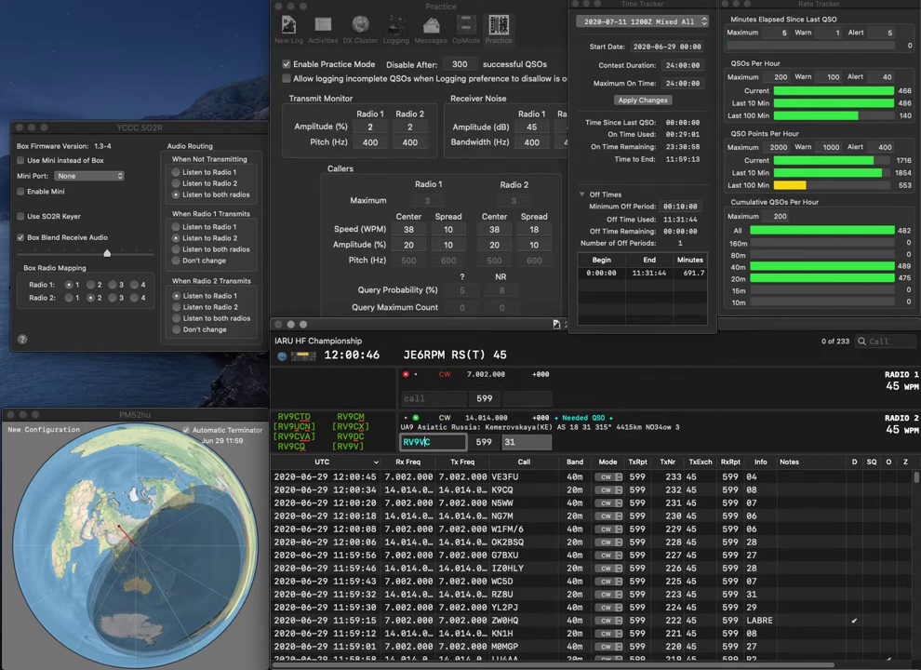
key("Left")
key("BackSpace")
type("UT")
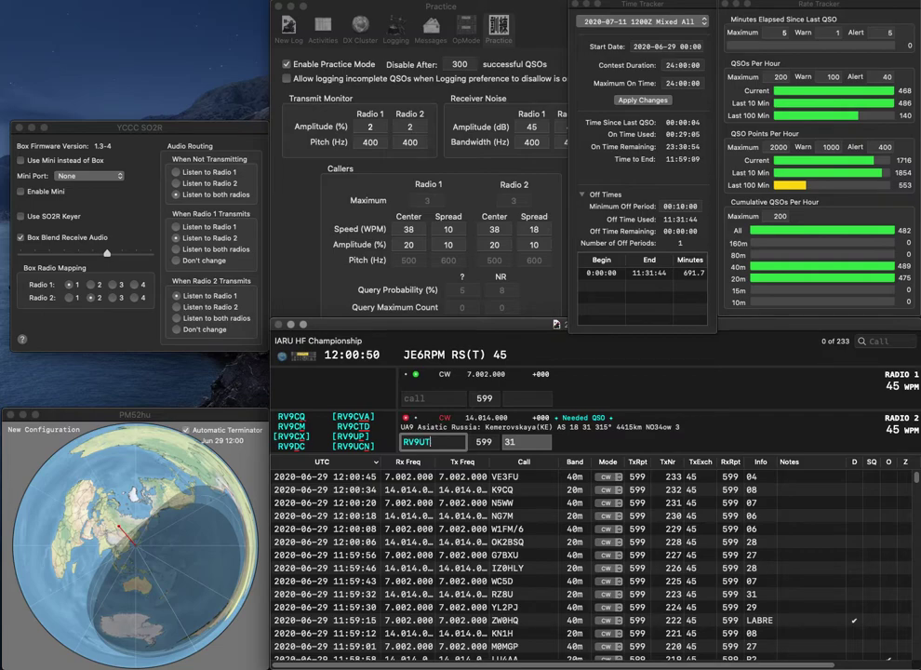
key("Delete")
type("N")
key("Return")
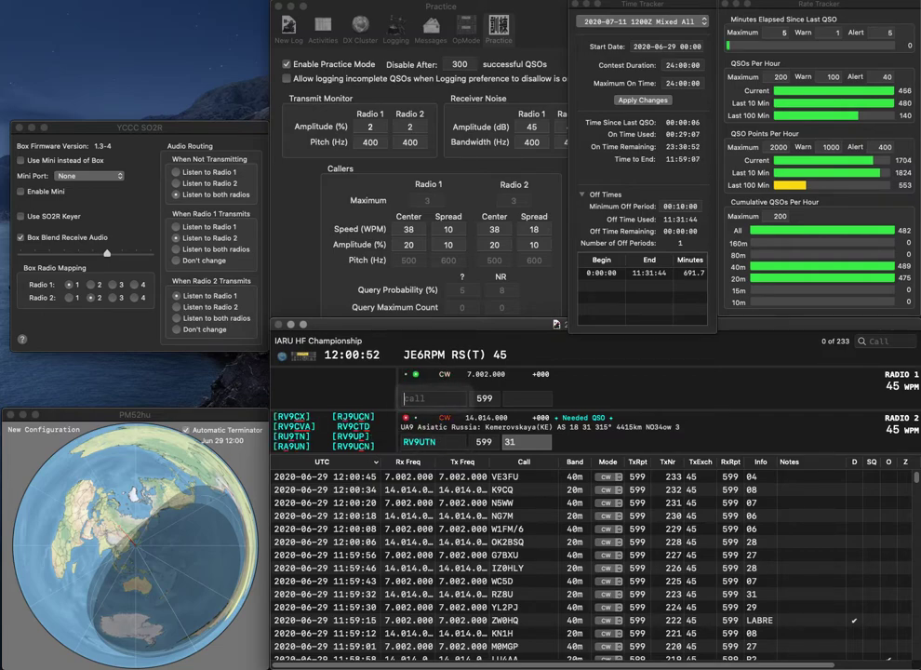
Answer 3Z0X on Radio 1 with exchange 28.
type("Z0")
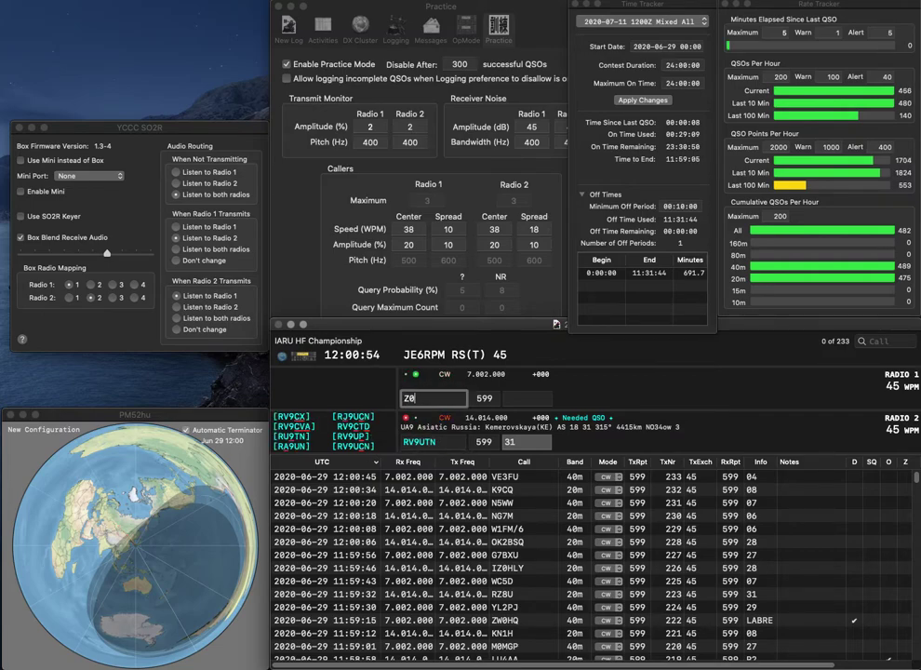
type("X")
key("Home")
type("3")
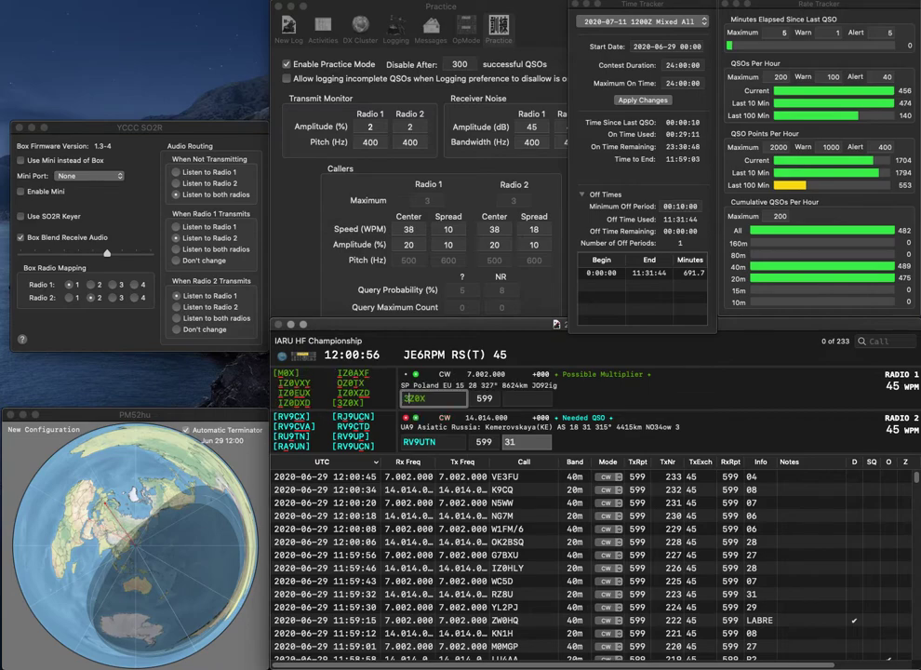
key("Return")
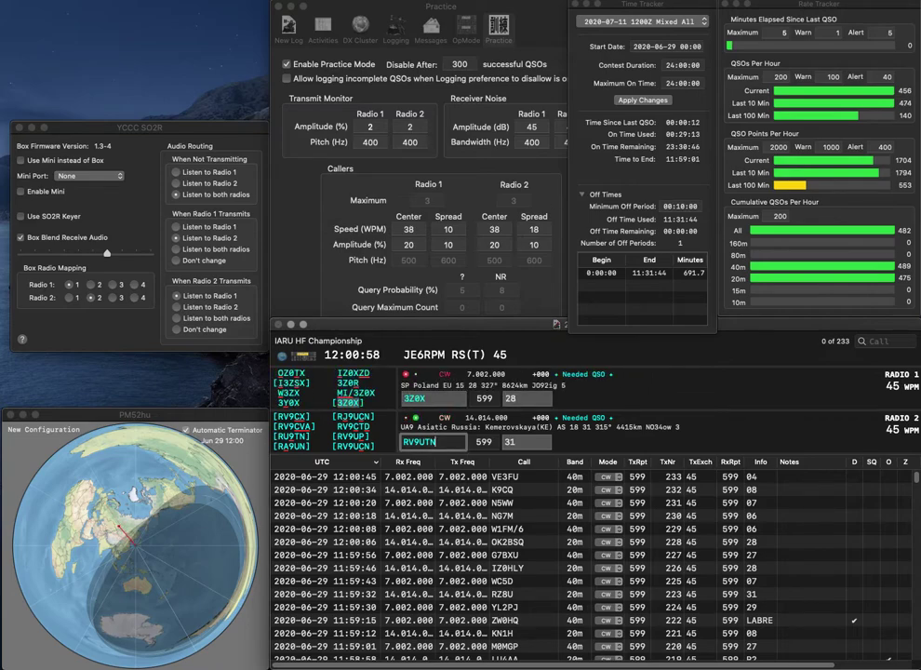
key("Left")
key("BackSpace")
type("C")
key("Return")
key("space")
key("space")
key("Return")
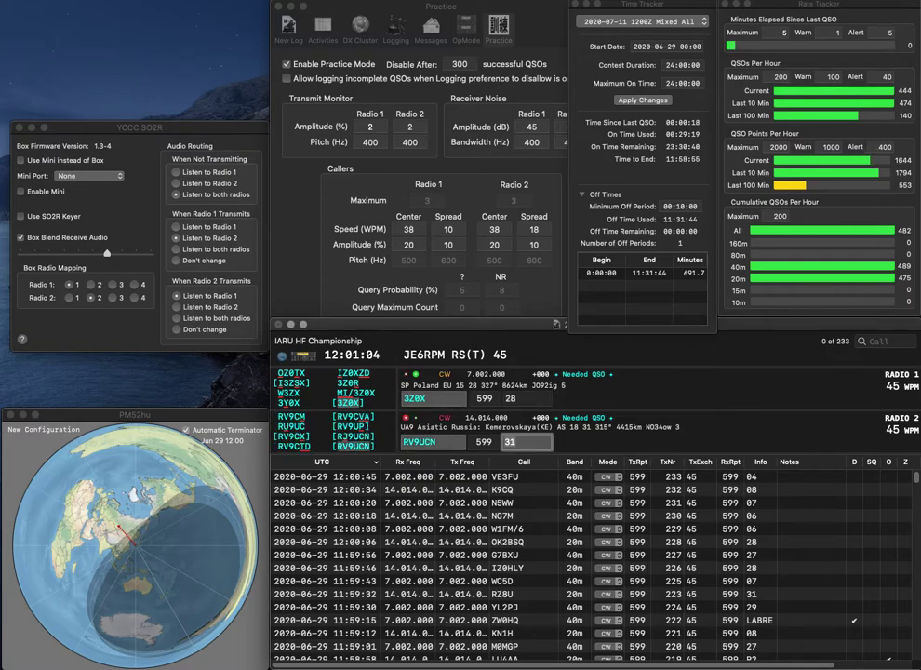
key("Return")
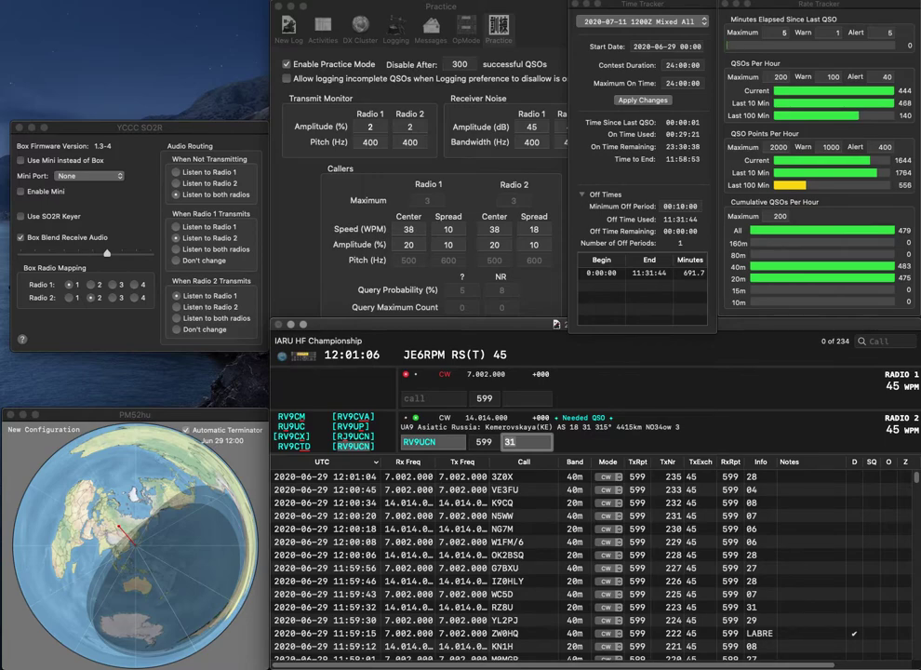
key("Return")
type("K8UR")
key("Return")
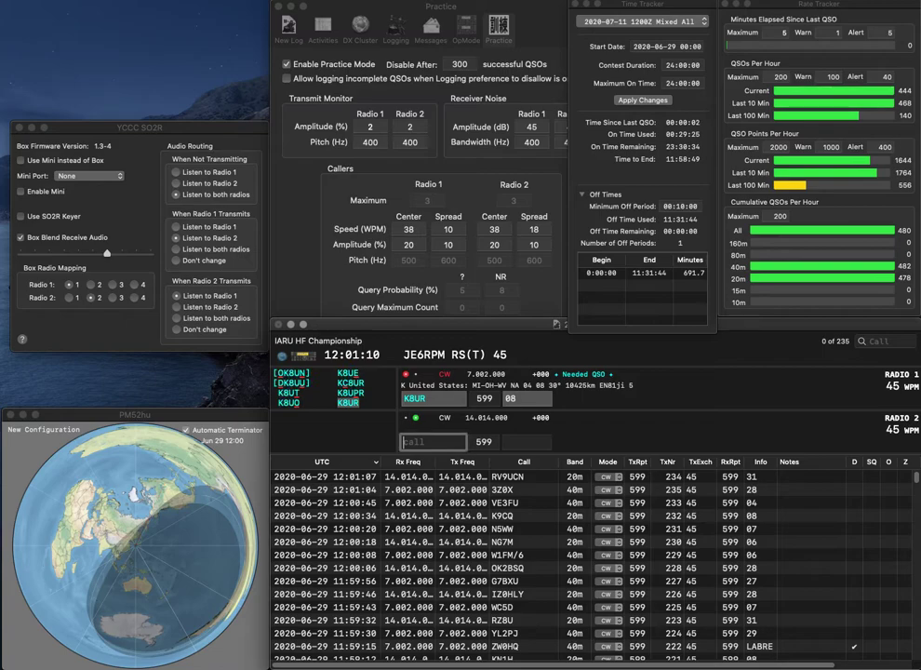
type("DL")
key("Return")
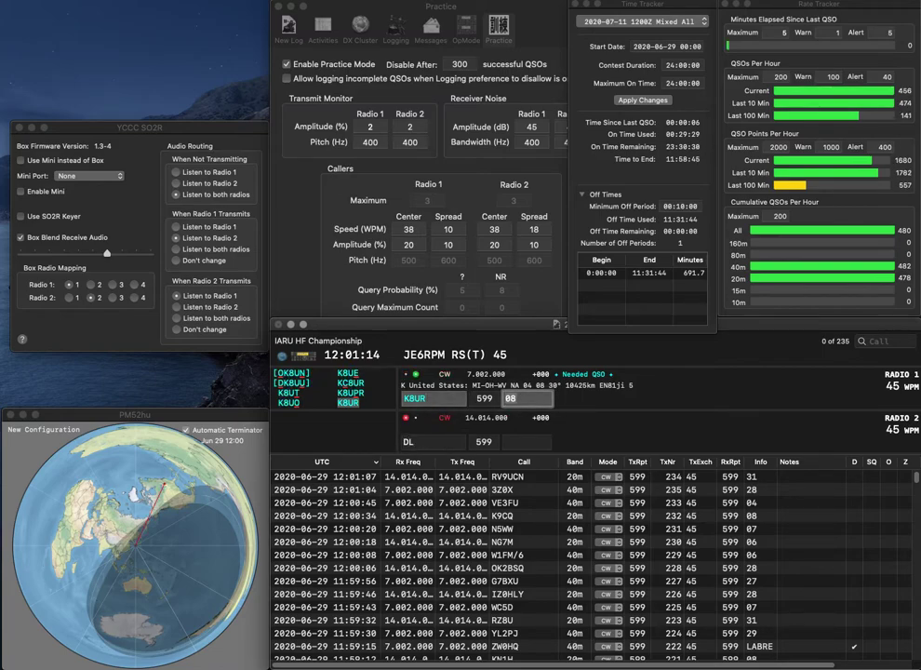
key("Return")
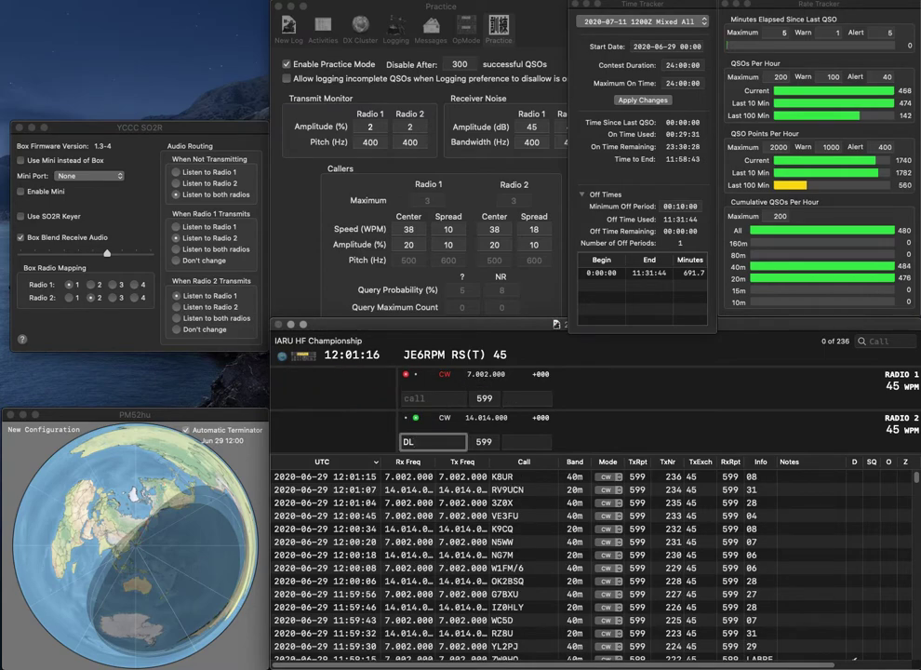
type("K4YJ")
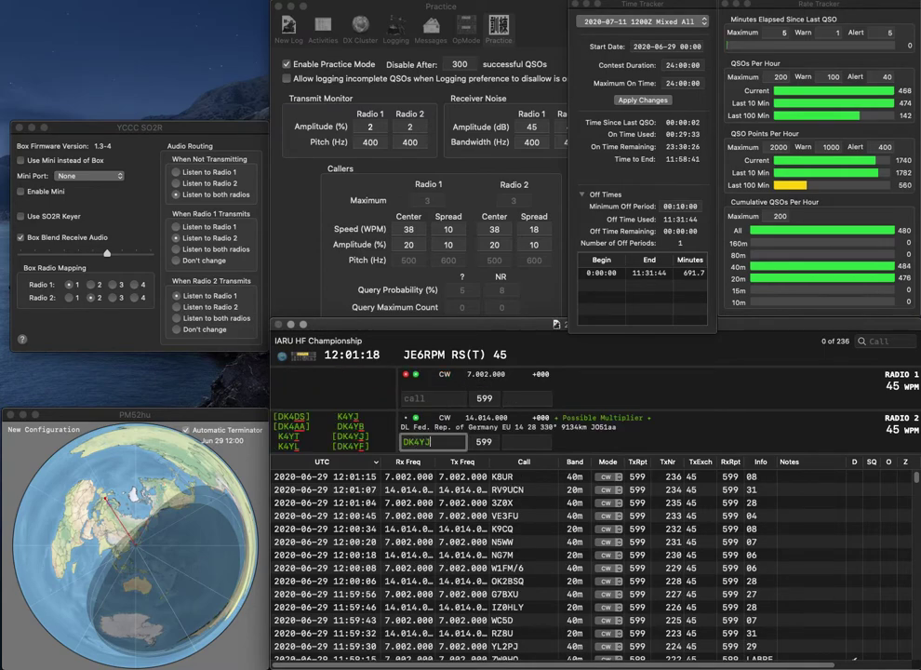
key("Return")
type("XA1")
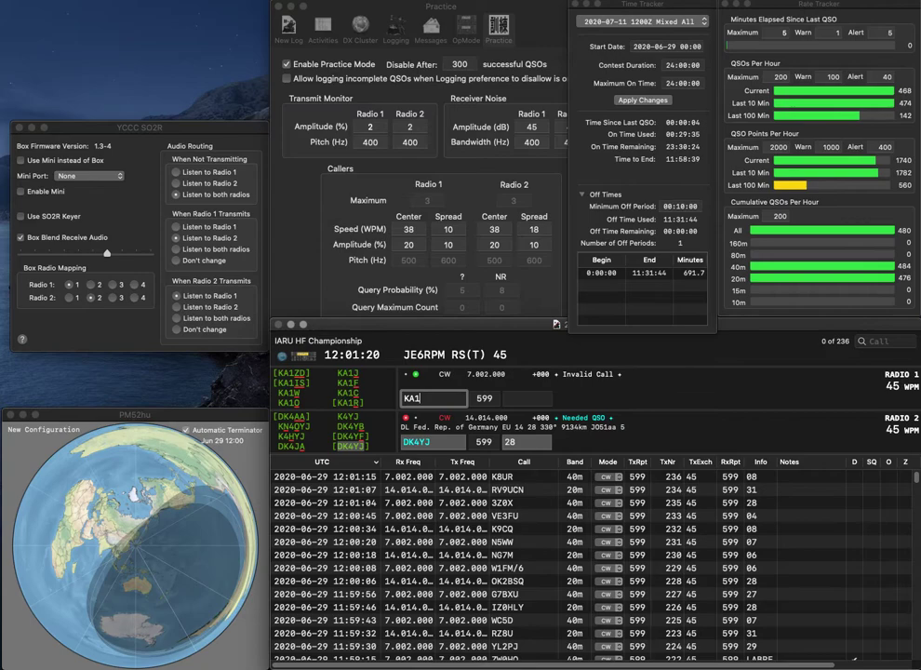
type("O")
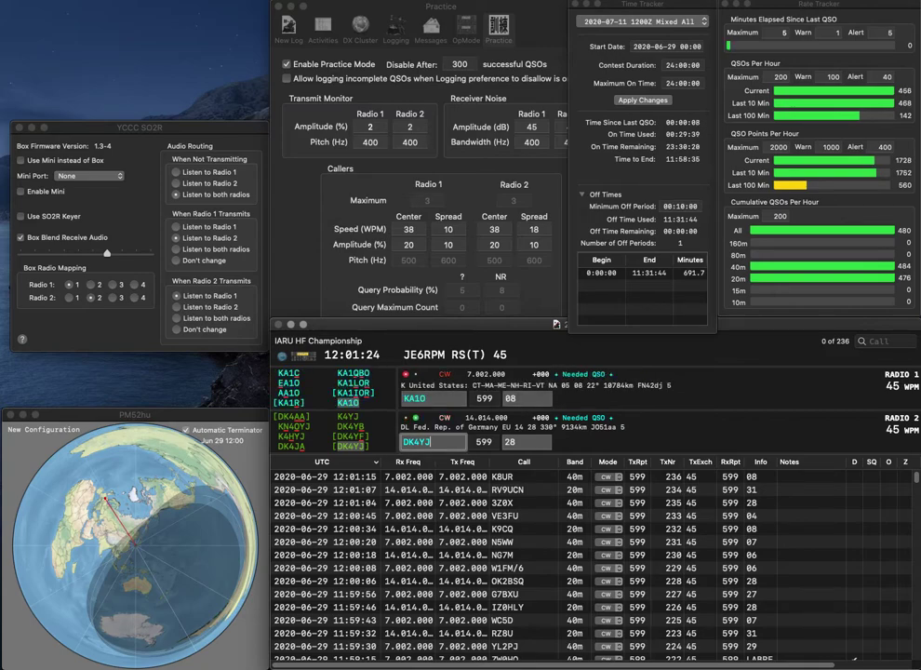
key("Return")
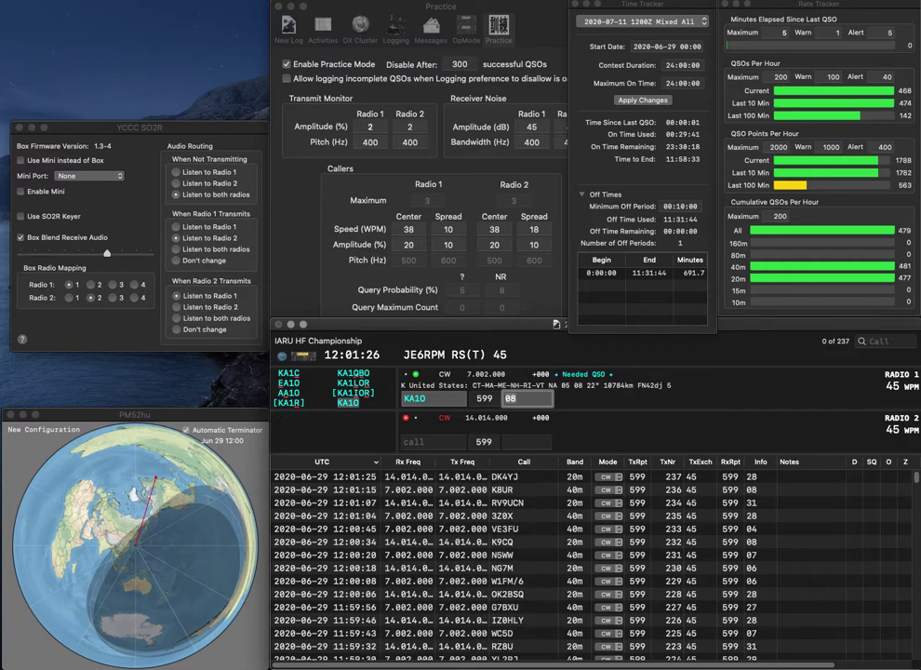
key("Return")
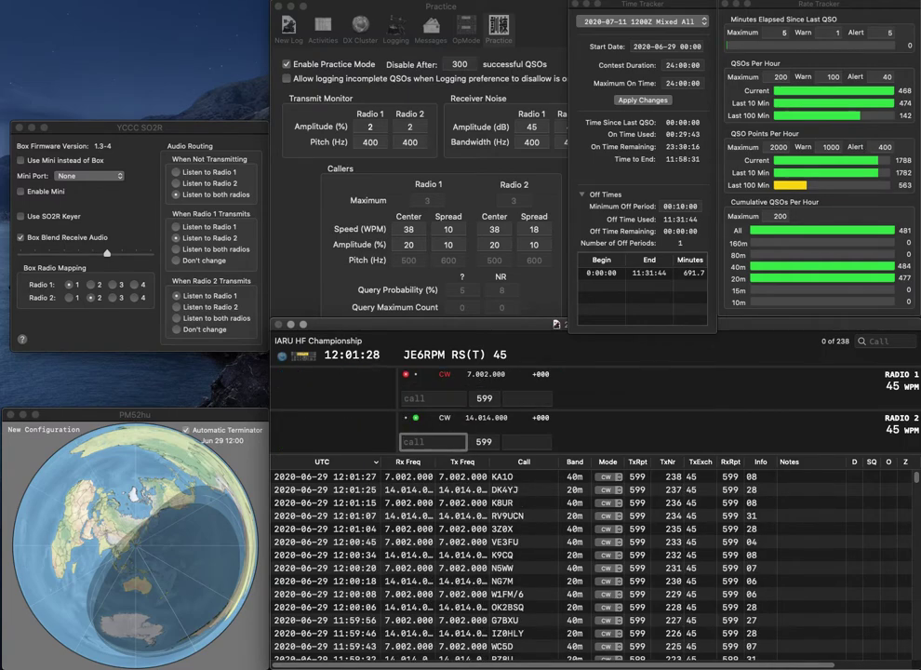
Answer W9YS on Radio 2 with exchange 08 and XV4Y on Radio 1 with exchange VARC, and log both contacts.
type("W9YS")
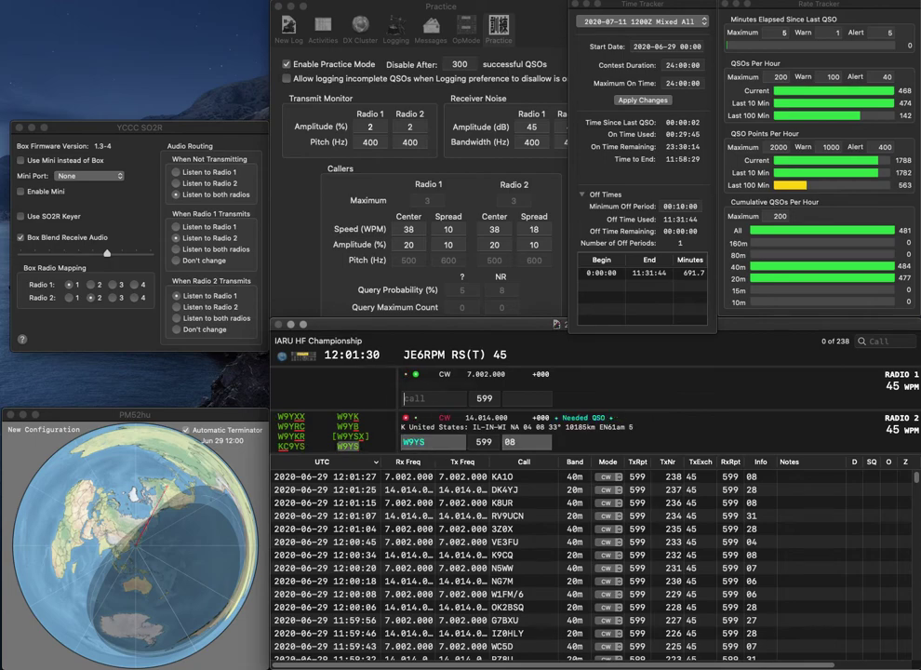
key("Return")
type("XV4Y")
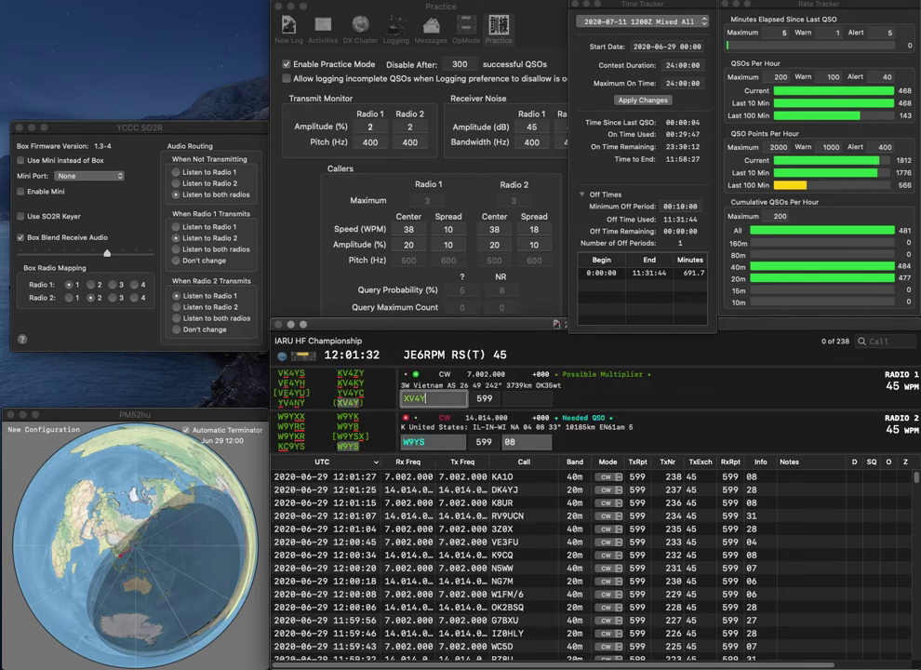
key("Return")
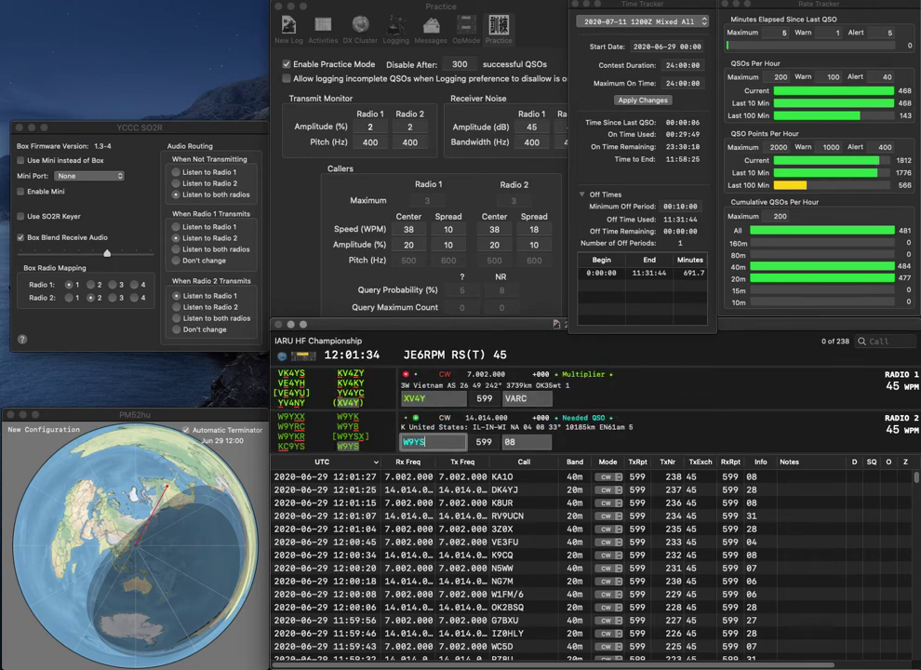
key("Return")
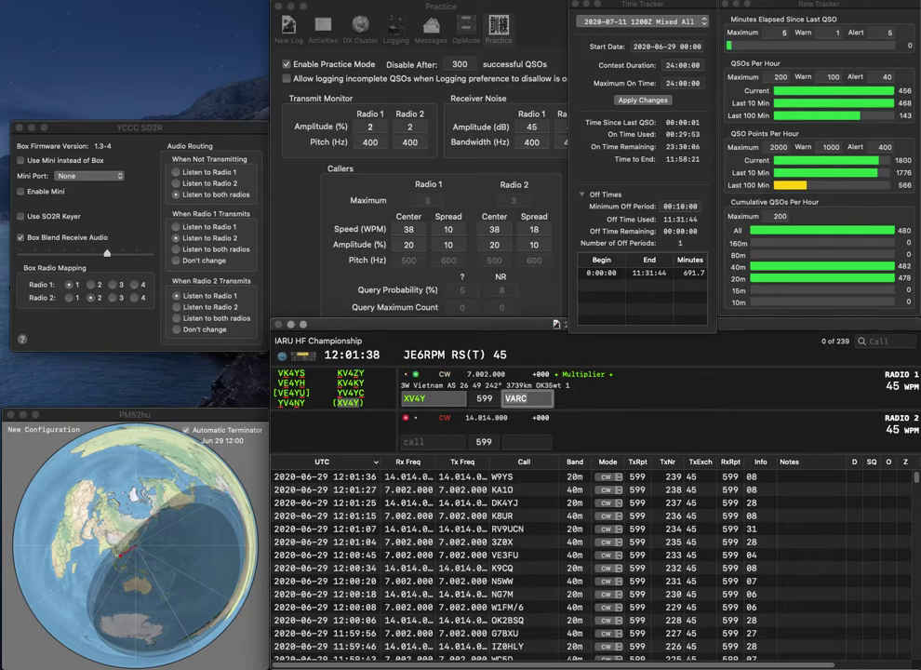
key("Return")
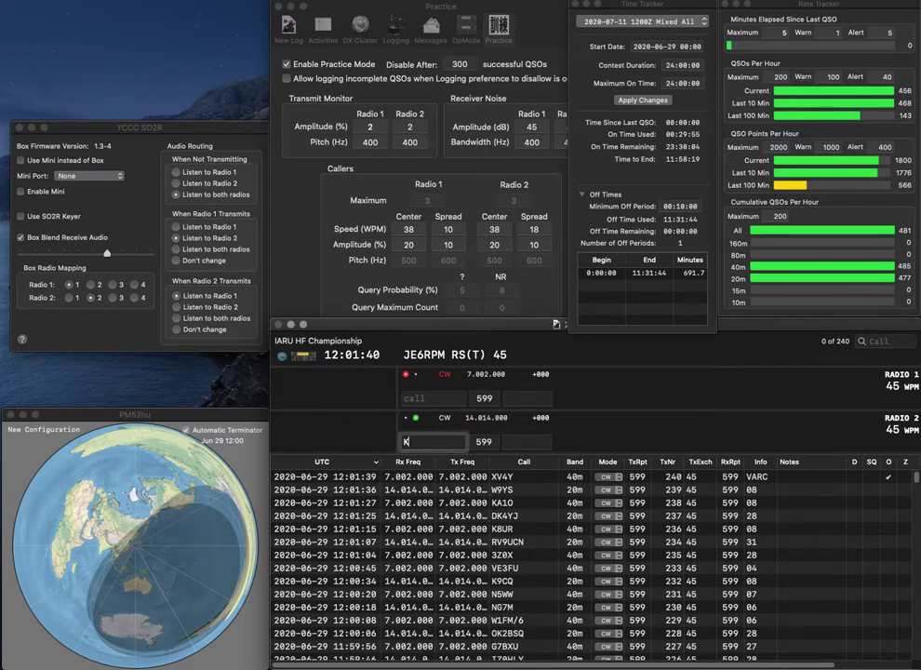
type("WE4ZRB")
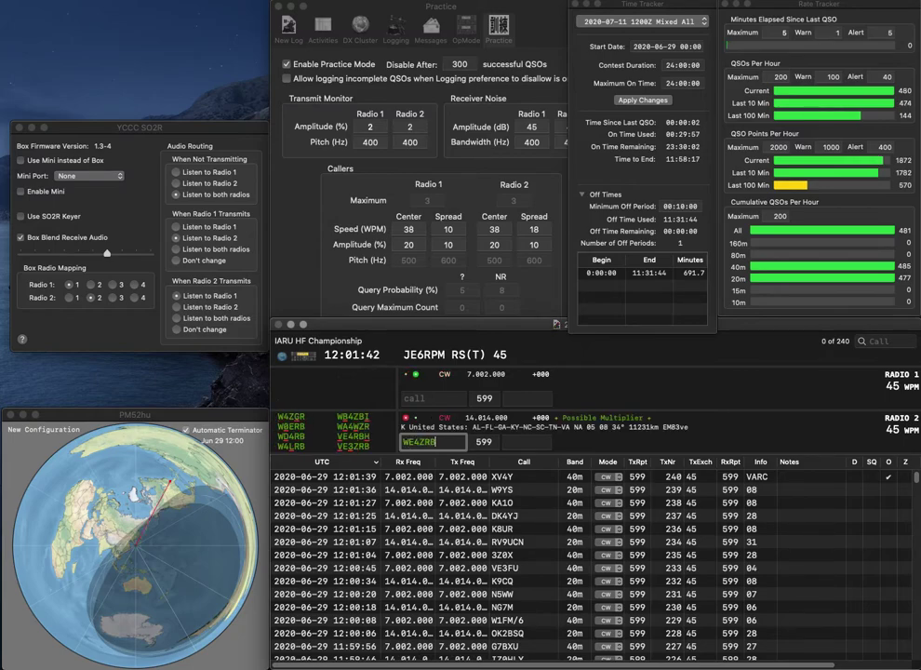
key("Return")
key("BackSpace")
type("D")
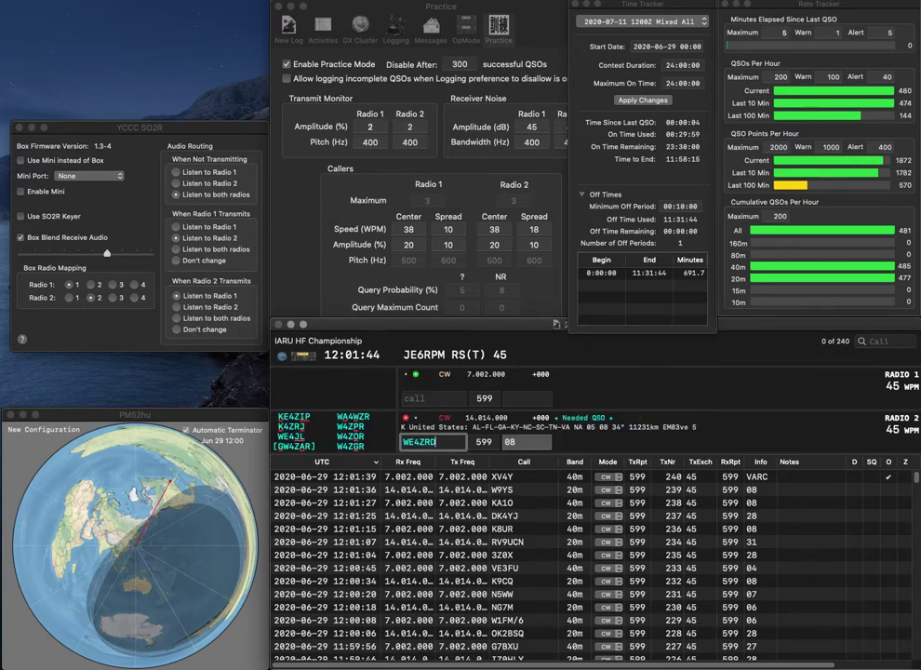
key("Right")
key("Right")
key("BackSpace")
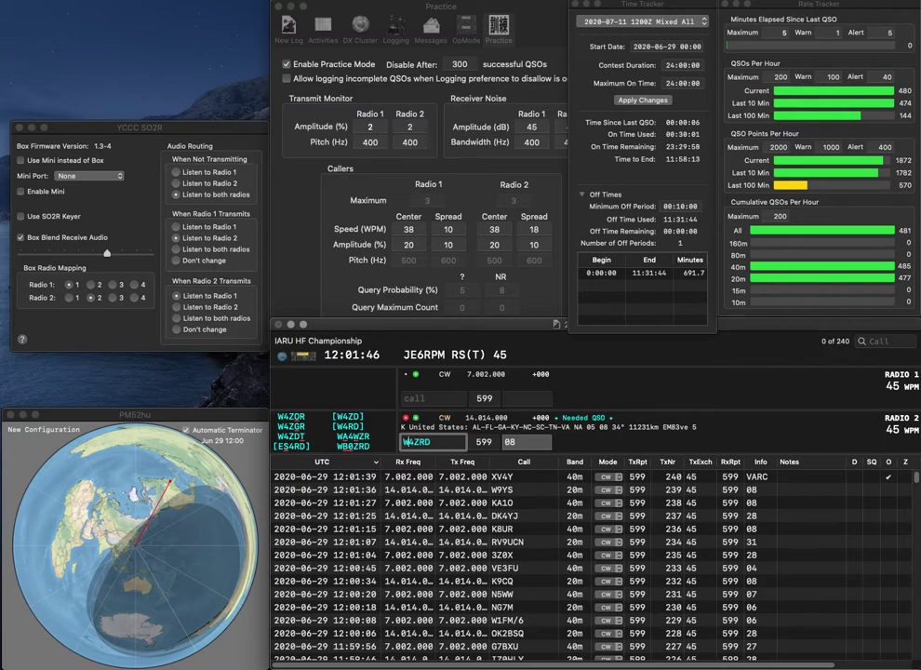
type("B")
key("BackSpace")
key("BackSpace")
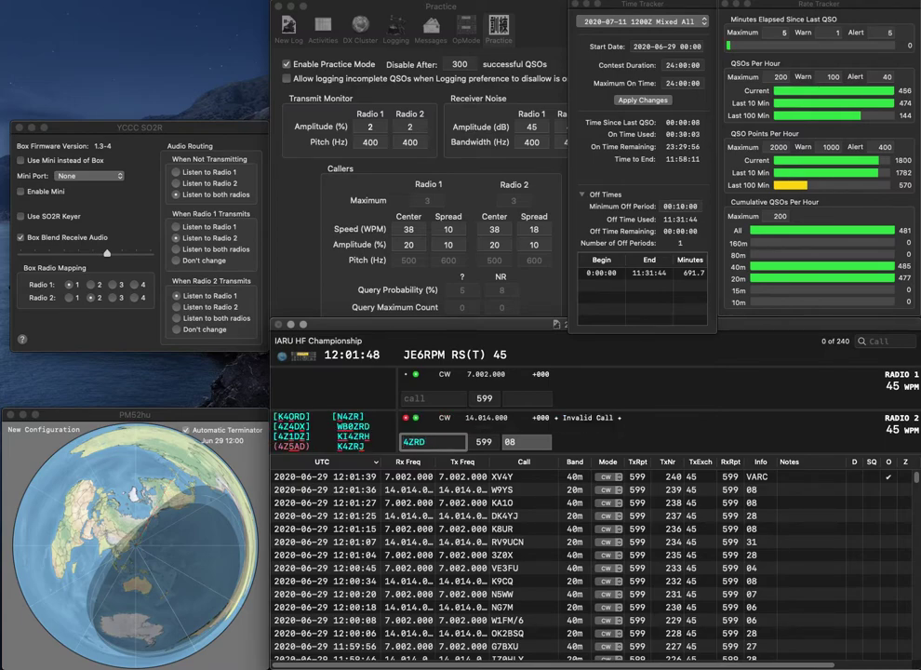
type("VA")
key("End")
key("BackSpace")
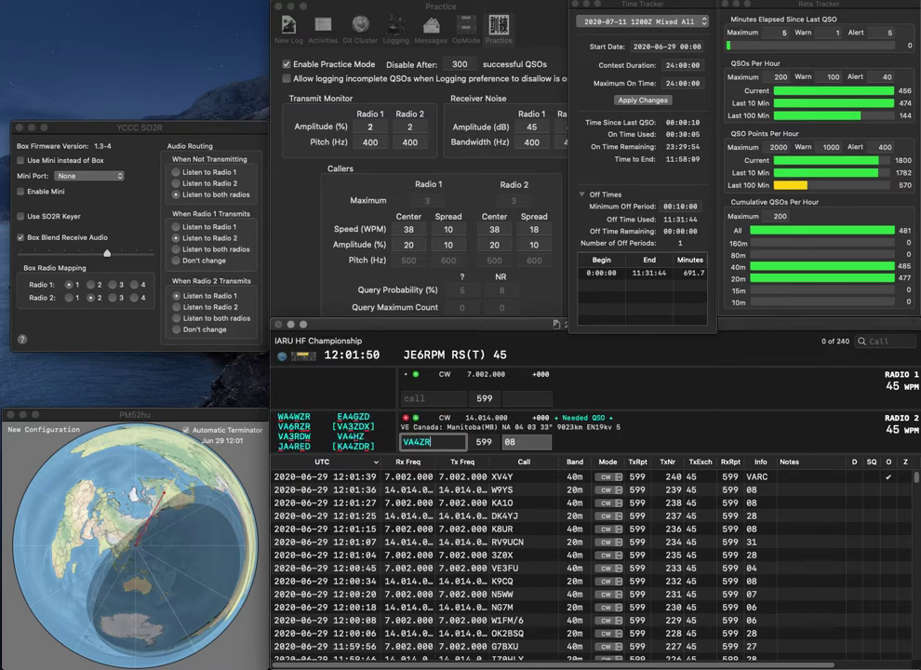
type("B")
key("Right")
key("BackSpace")
type("E")
key("Return")
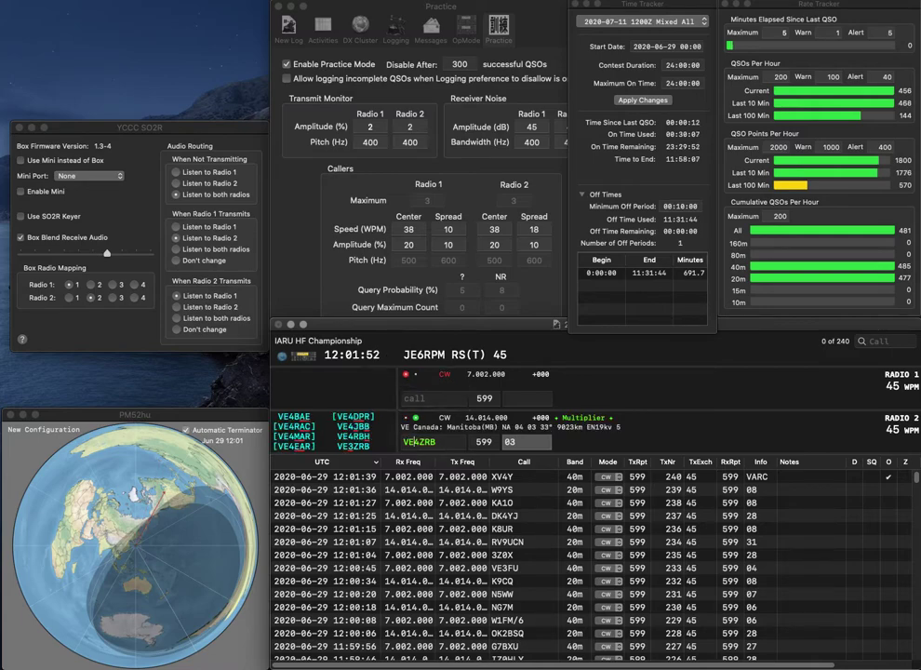
Answer WA2VZQ on Radio 1 with exchange 08, correct the Radio 2 call to VE3ZRB with exchange 04, and log both contacts.
key("Return")
type("WA")
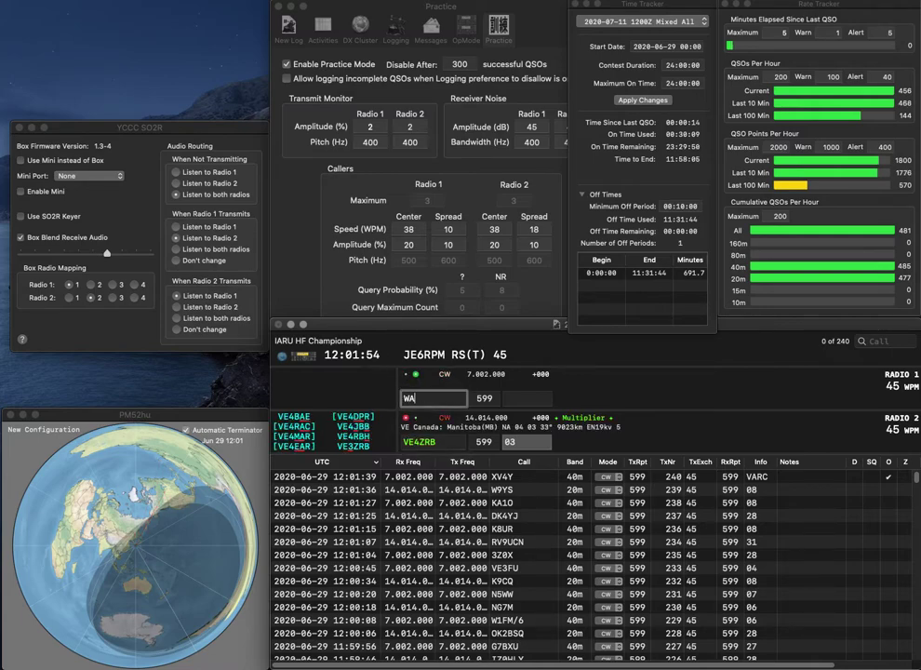
type("2VZQ")
left_click(410, 441)
key("BackSpace")
type("3")
key("Return")
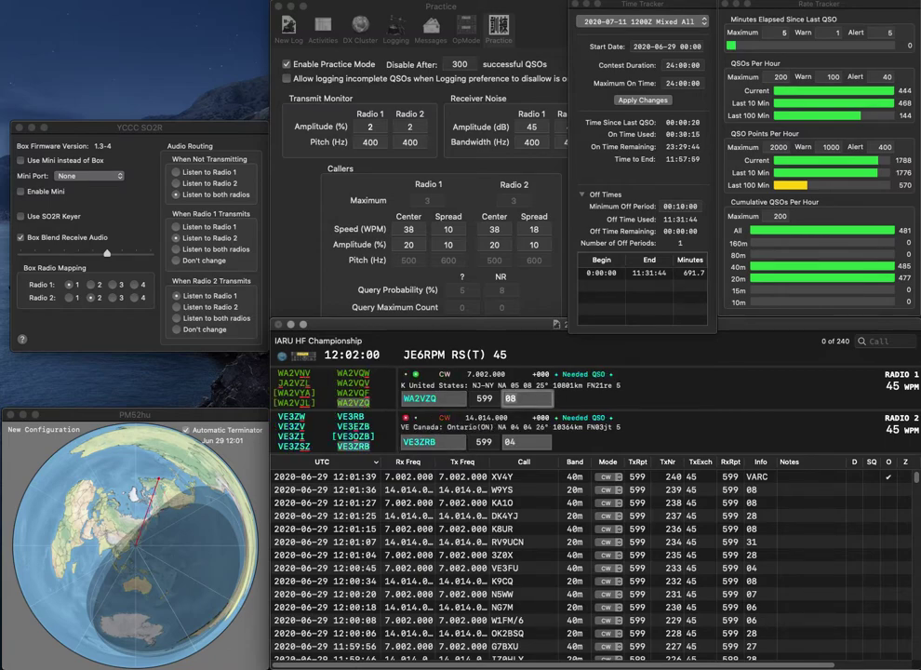
key("backslash")
key("Return")
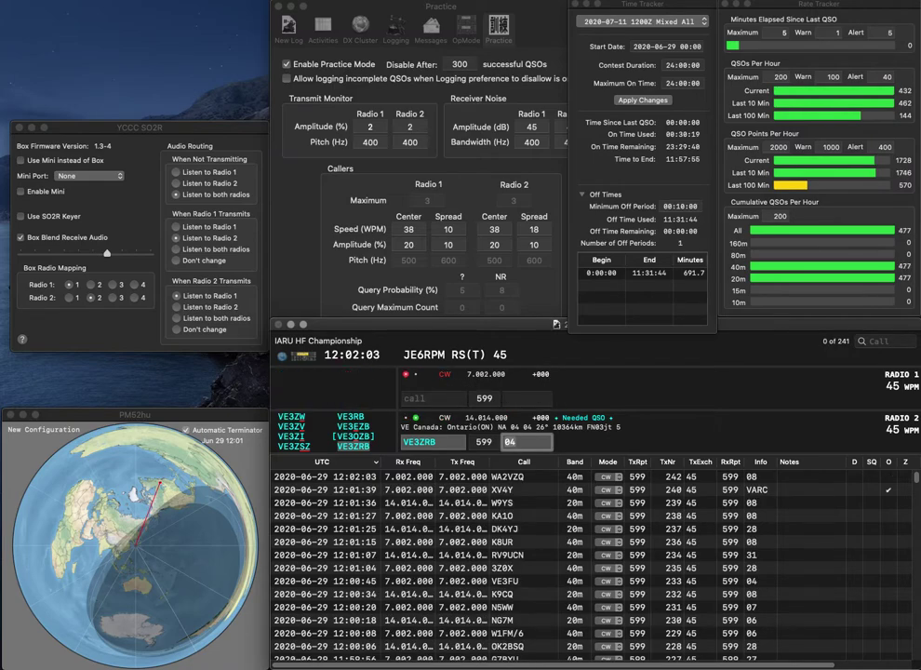
key("Return")
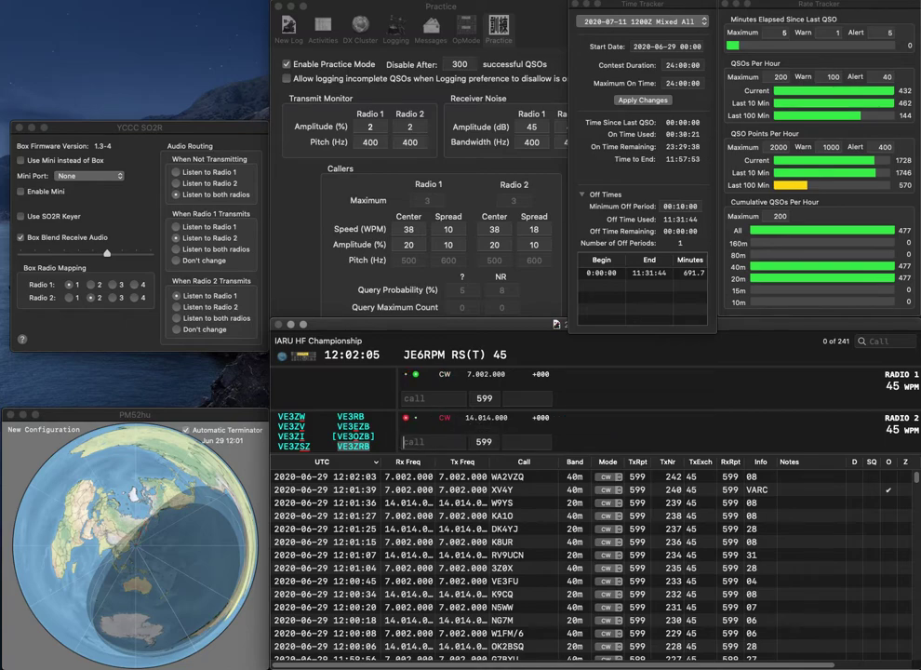
type("VE7SSD")
key("Return")
type("WA3")
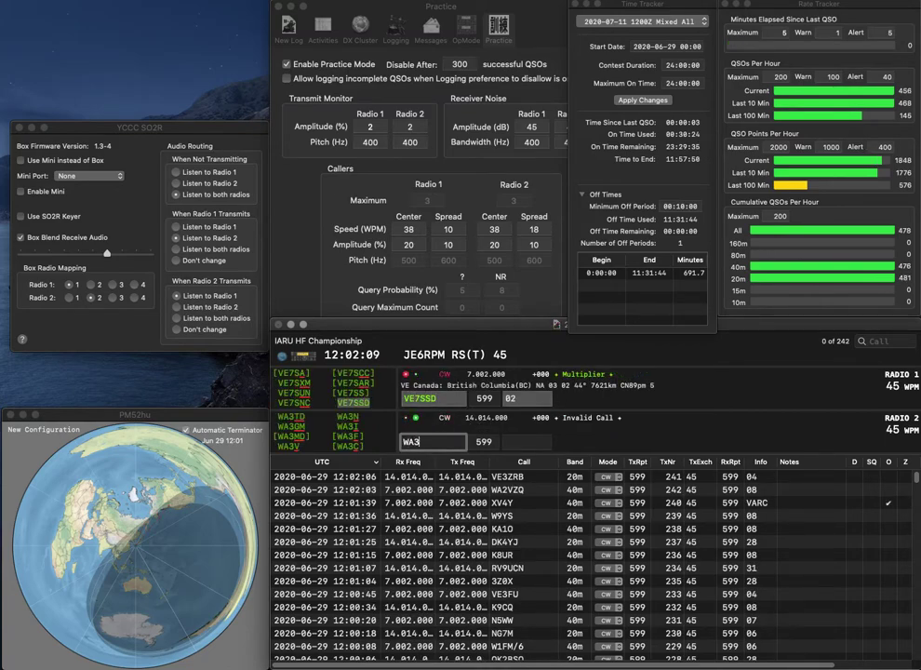
type("WXR")
key("Return")
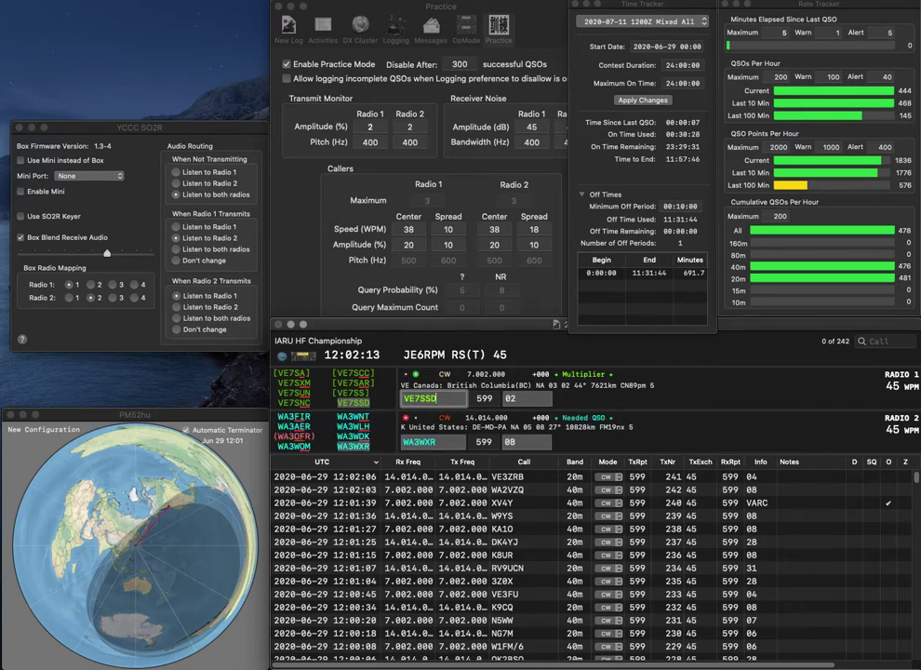
key("Return")
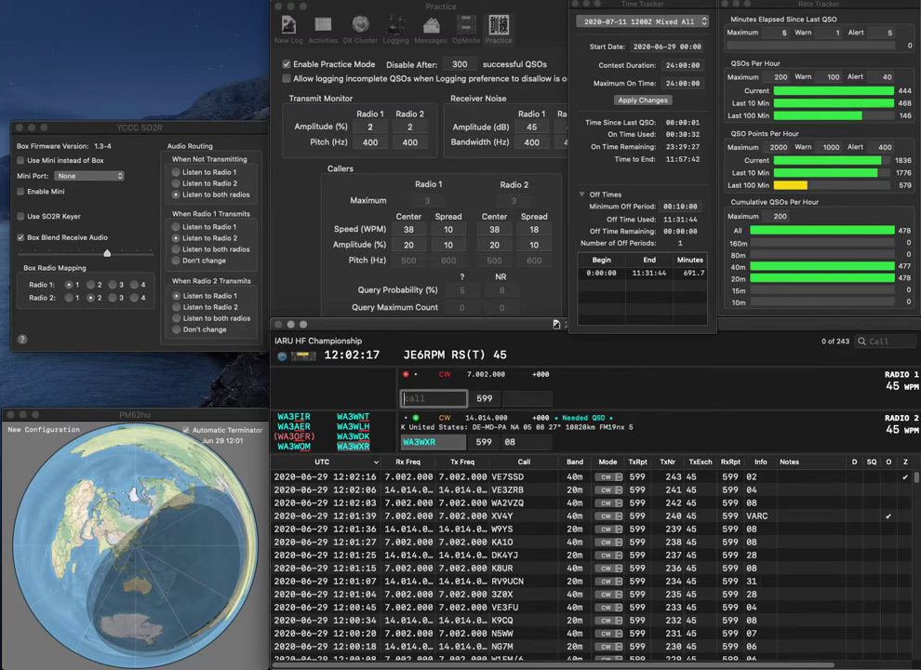
key("Return")
type("KM4")
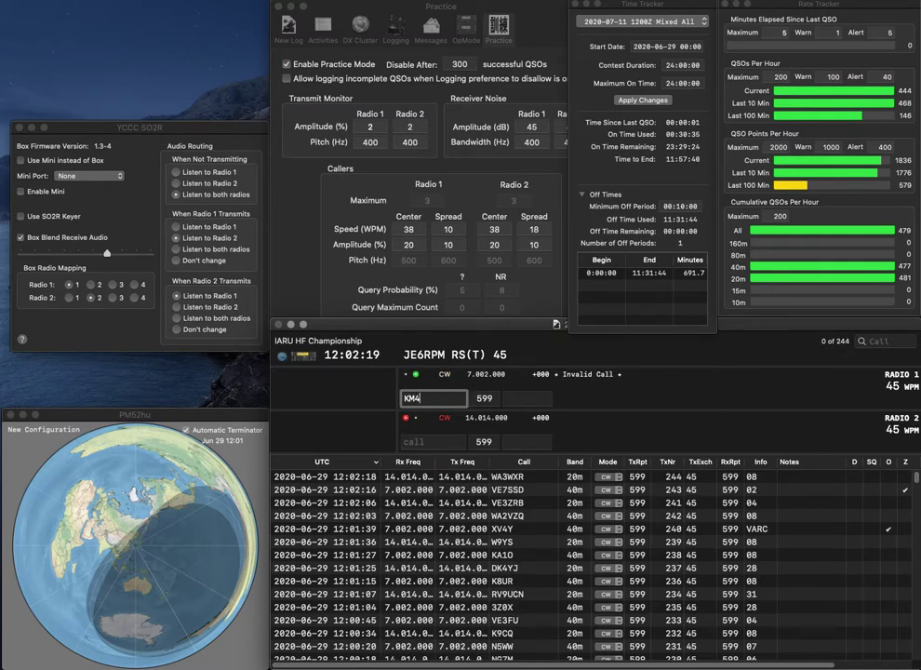
type("DNU")
key("Return")
type("K7SD")
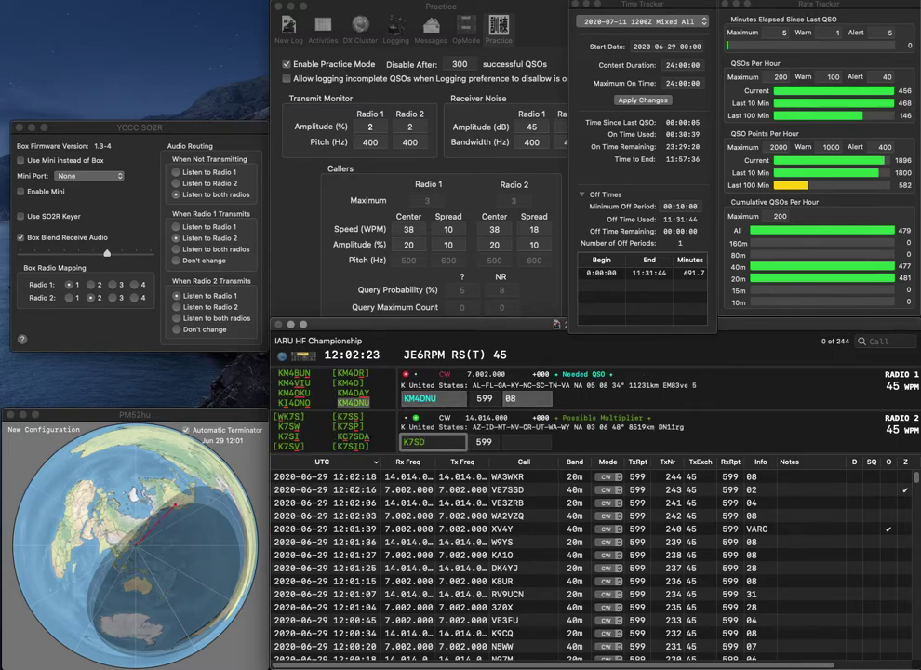
key("Return")
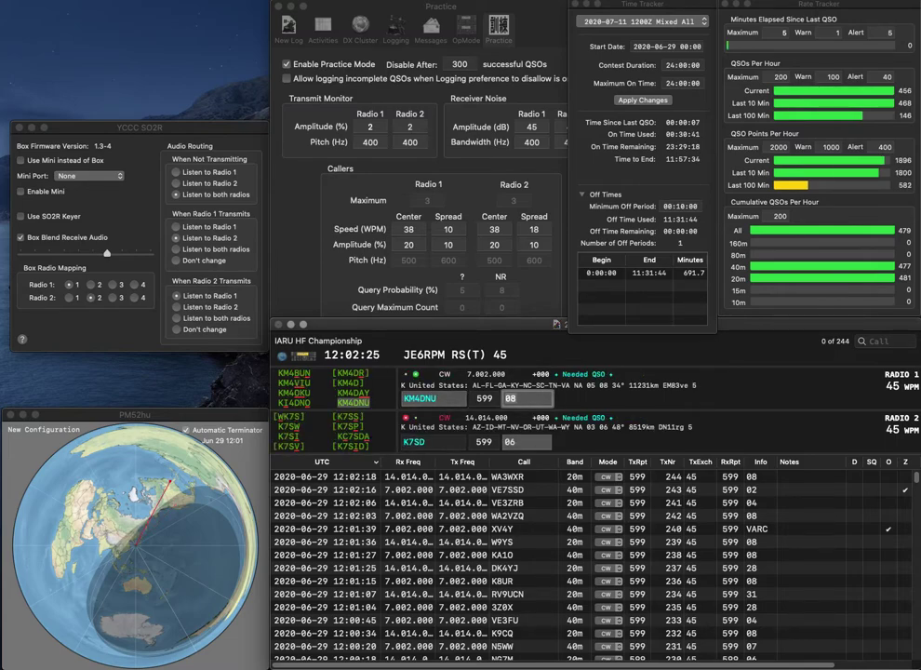
key("Return")
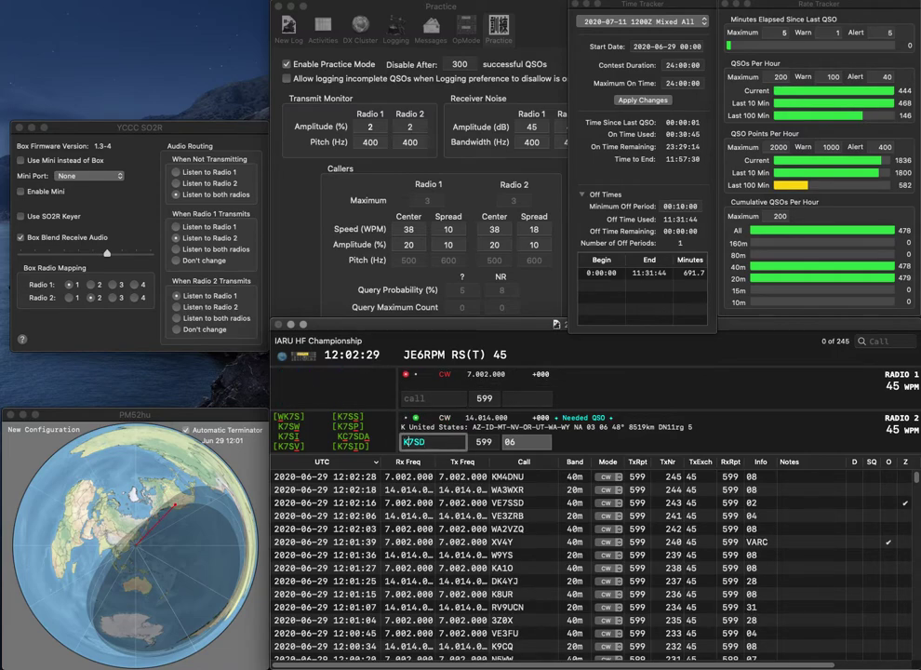
Correct the Radio 2 call to K8SD with exchange 08, log it, and enter the partial call VE5 on Radio 1.
key("Right")
key("BackSpace")
type("8")
key("Return")
type("WV")
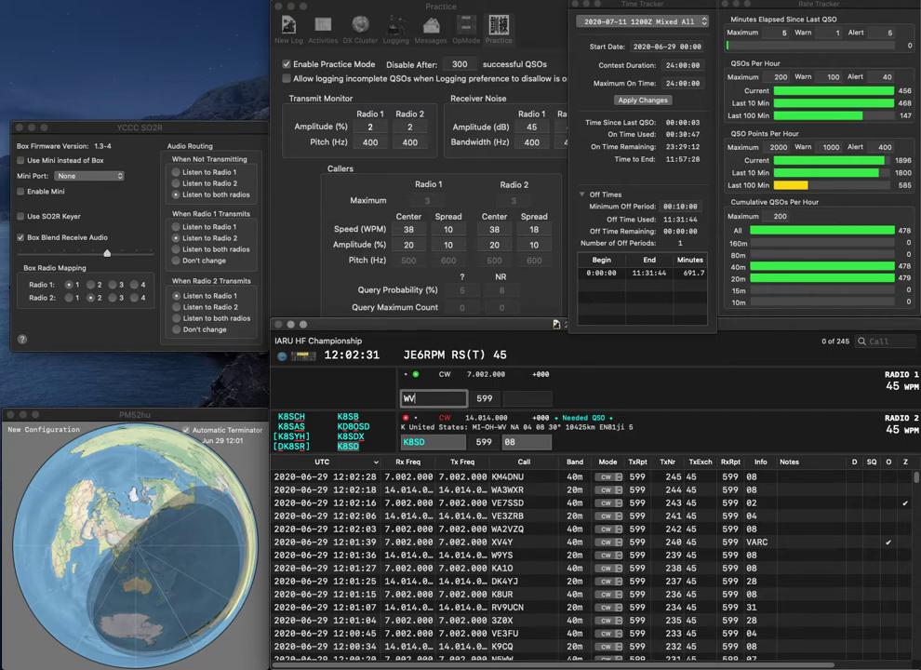
key("BackSpace")
key("BackSpace")
type("VE5")
key("Return")
key("Up")
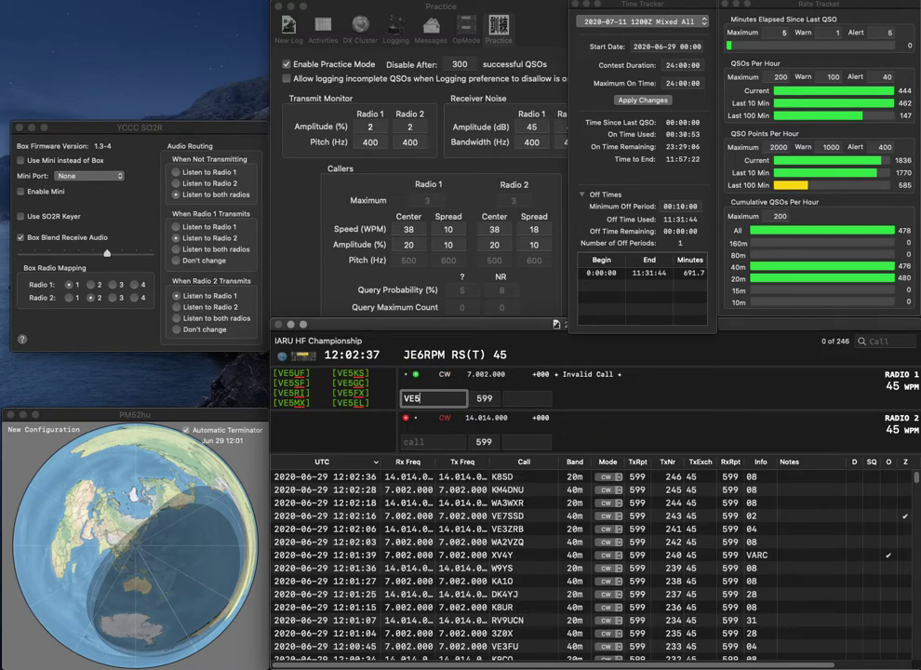
Complete the Radio 1 call as VE5KS with exchange 03, answer G4LPD on Radio 2 with exchange 27, and log both contacts.
type("KS")
key("Return")
type("G4LPD")
key("Return")
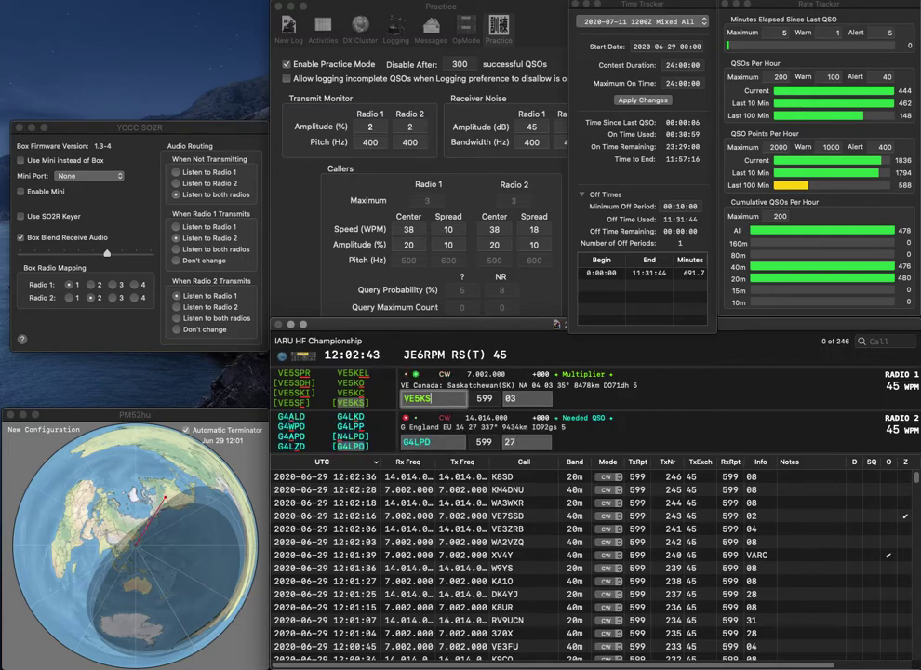
key("Return")
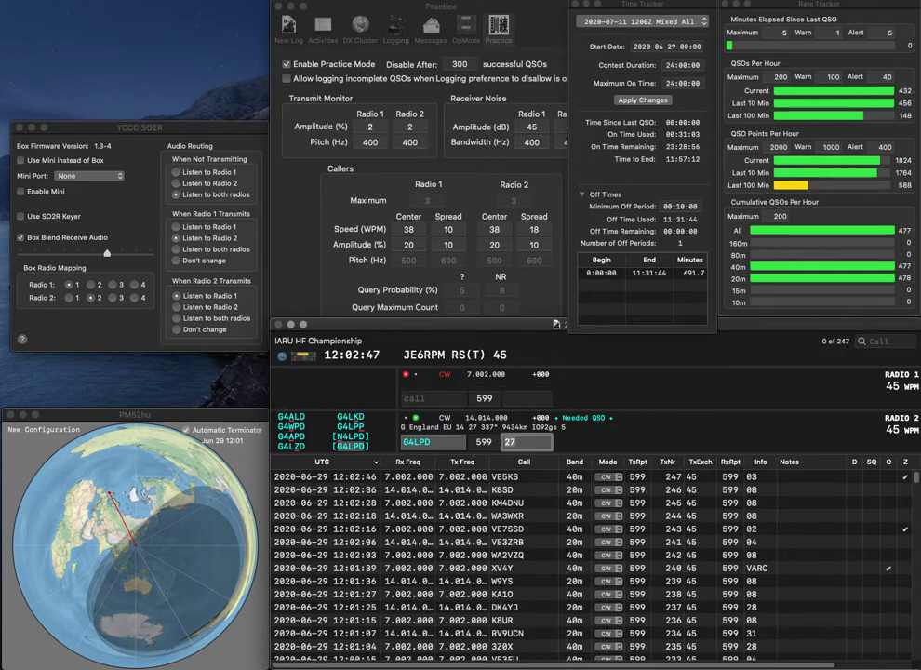
key("Return")
type("ES0HQ")
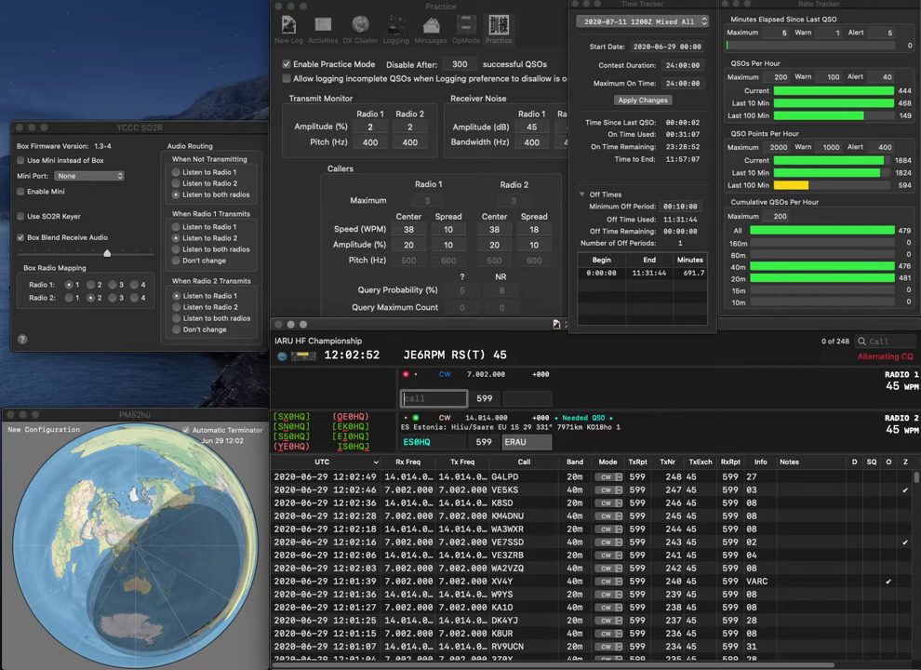
type("9A2NA")
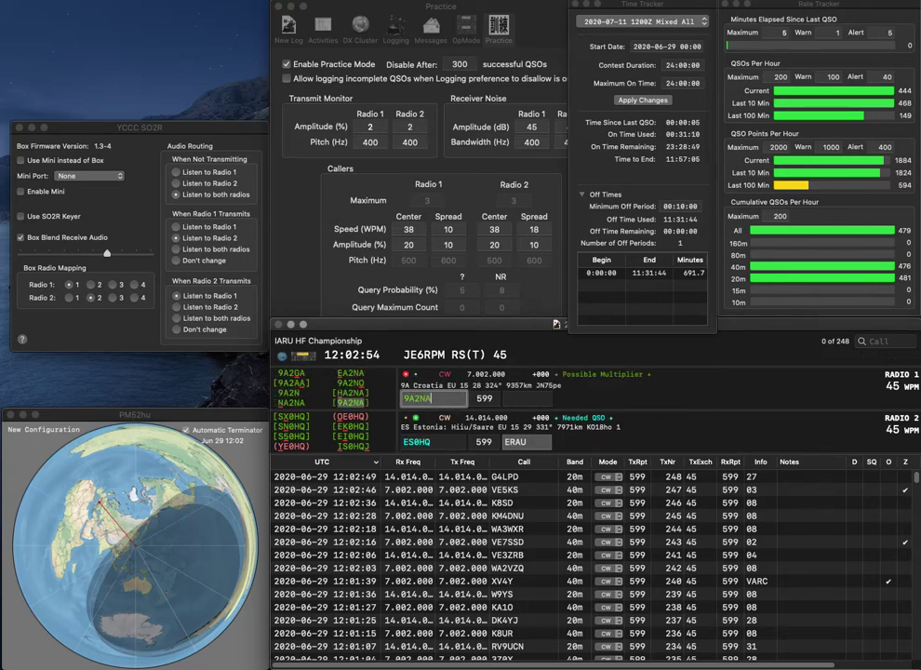
key("Return")
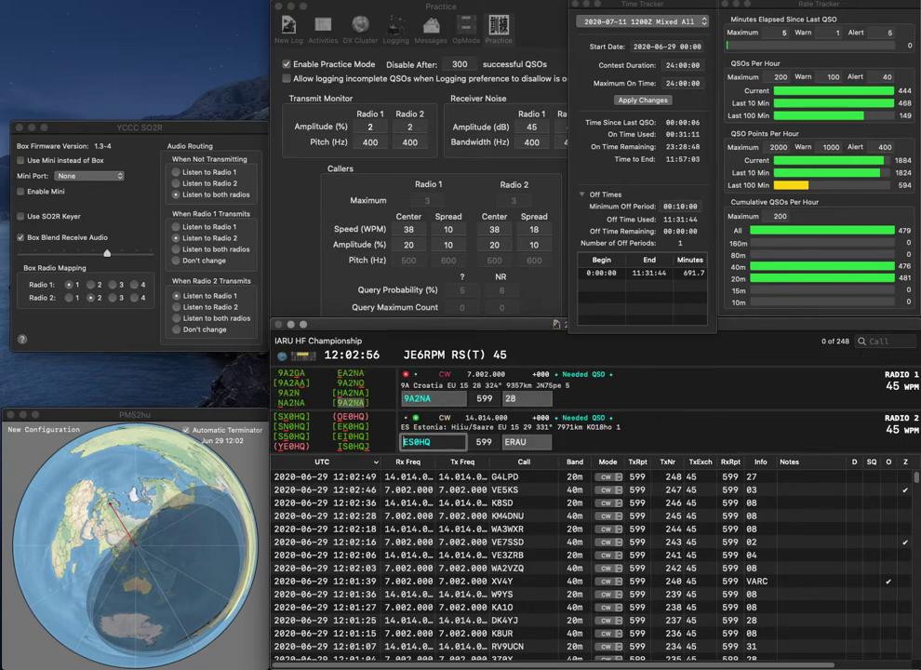
key("Return")
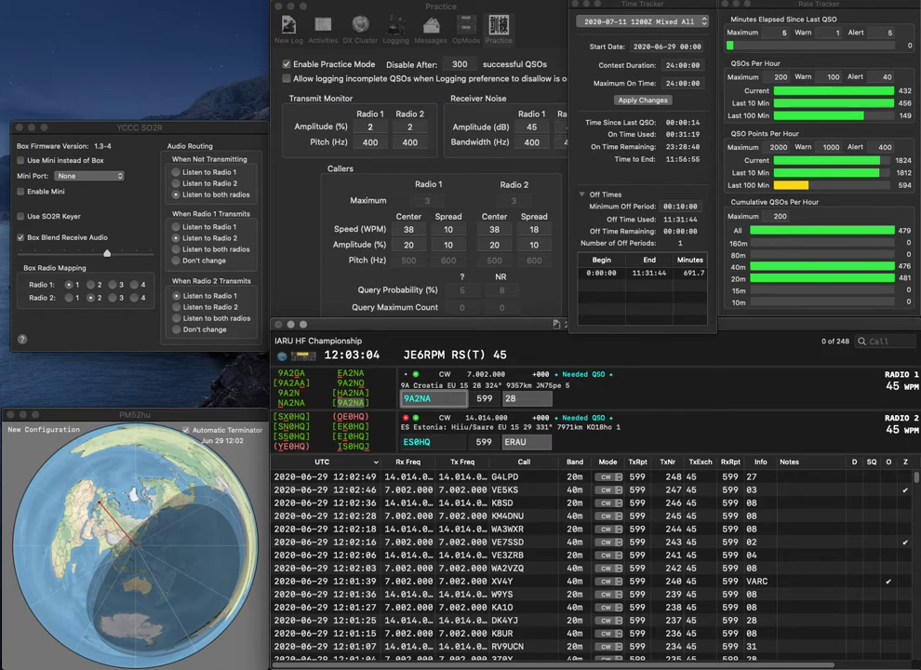
Replace the Radio 1 call with EI0HQ and exchange IRTS, and send it.
key("BackSpace")
type("W")
key("BackSpace")
type("EX")
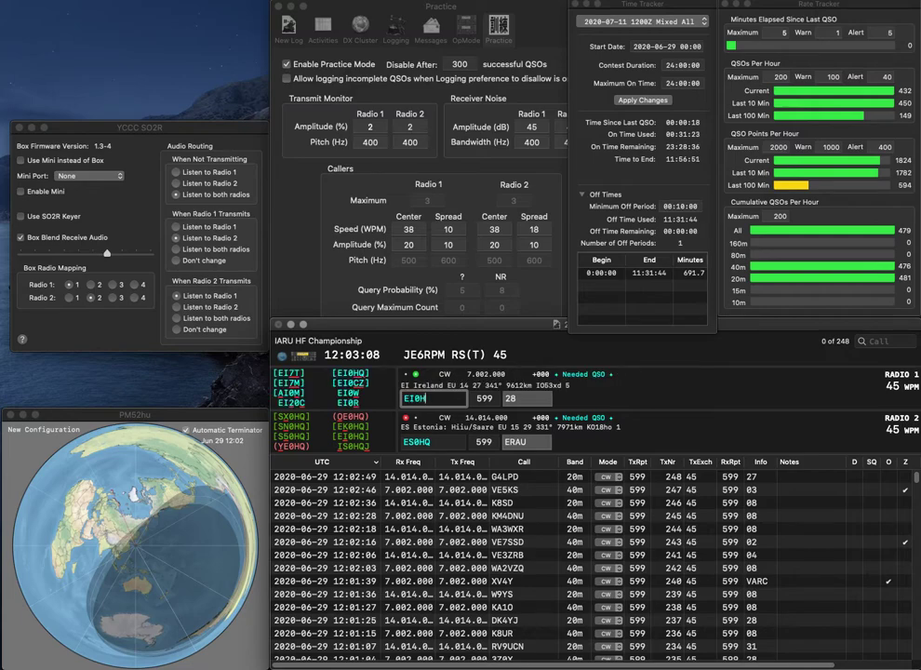
type("0HQ")
key("Tab")
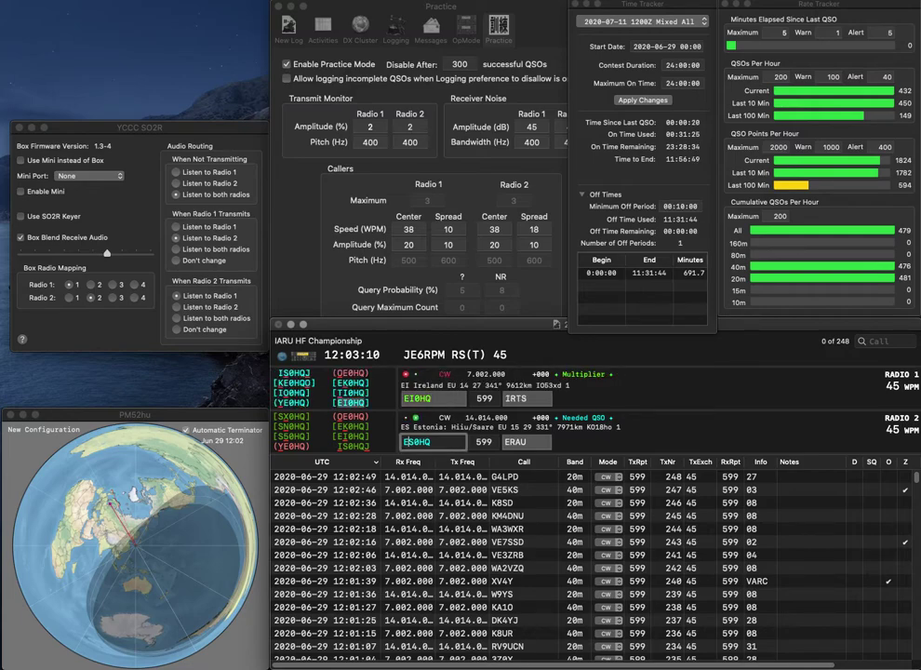
key("BackSpace")
type("9MA")
key("BackSpace")
type("6NA")
key("Return")
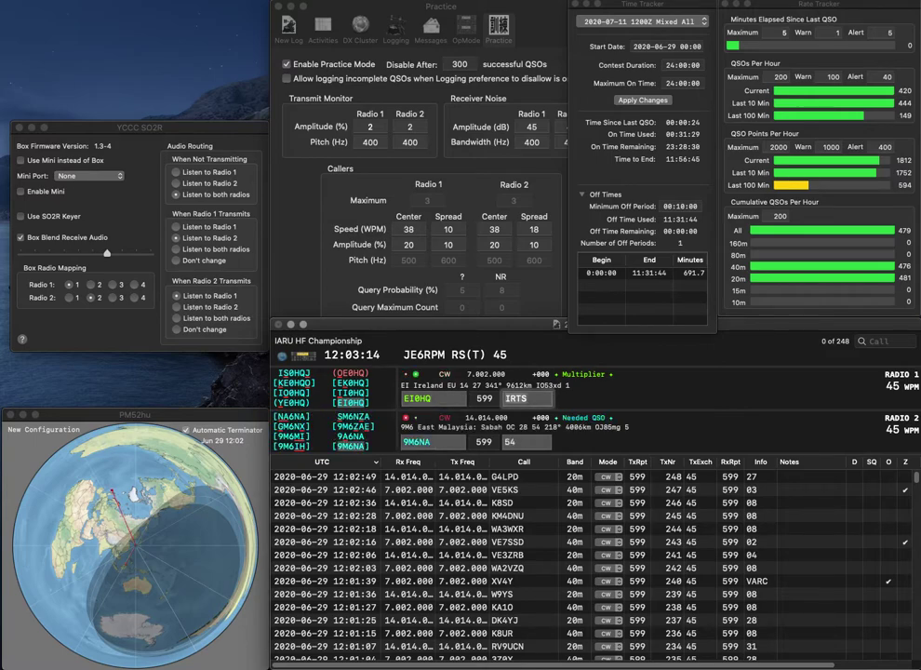
key("Tab")
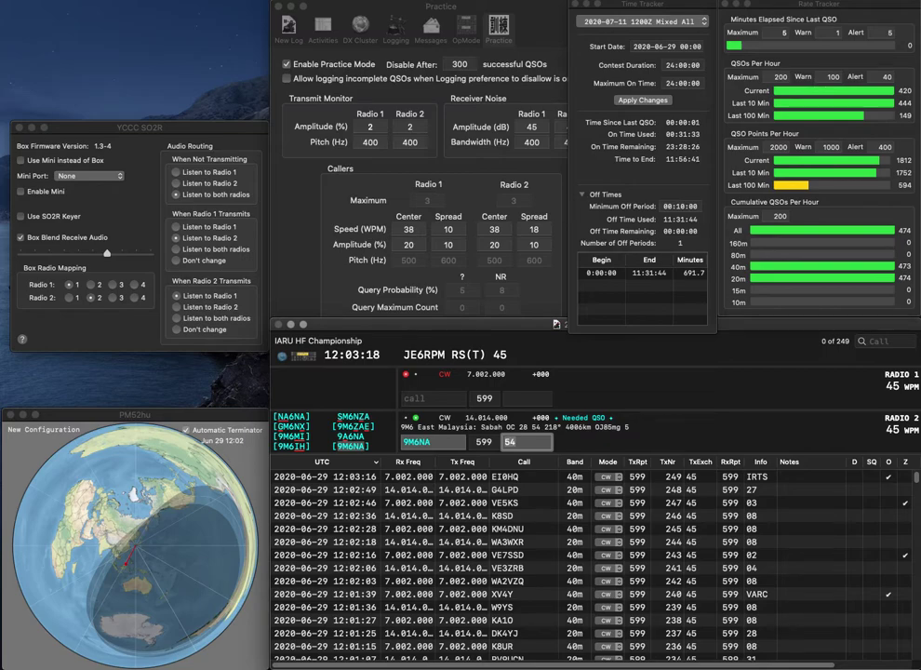
key("Tab")
type("9M2N")
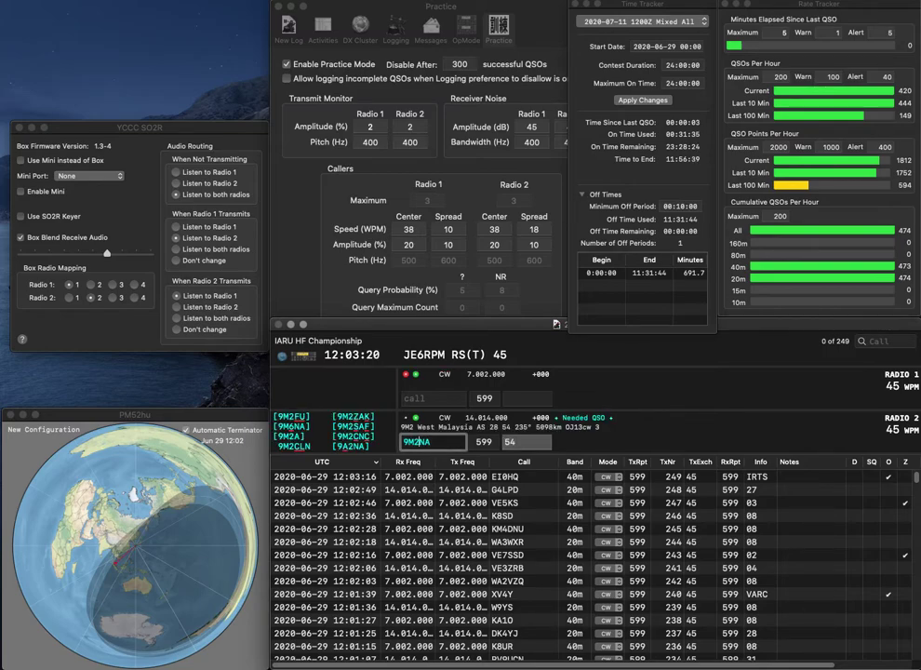
type("A")
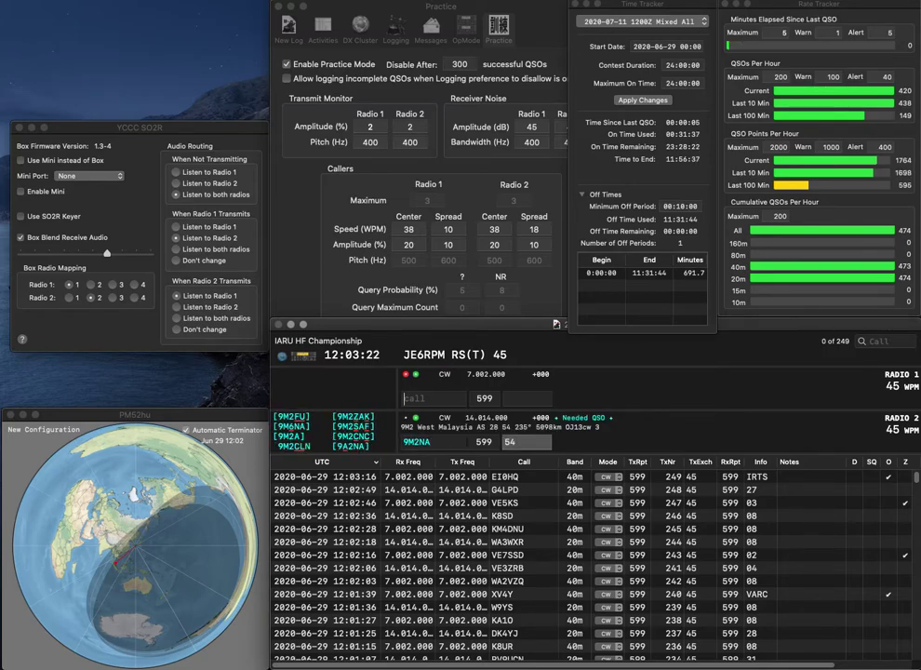
key("Return")
Answer RW1QN on Radio 1 with exchange 29, correct the Radio 2 call to 9A2NA with exchange 28, and log both contacts.
type("RW")
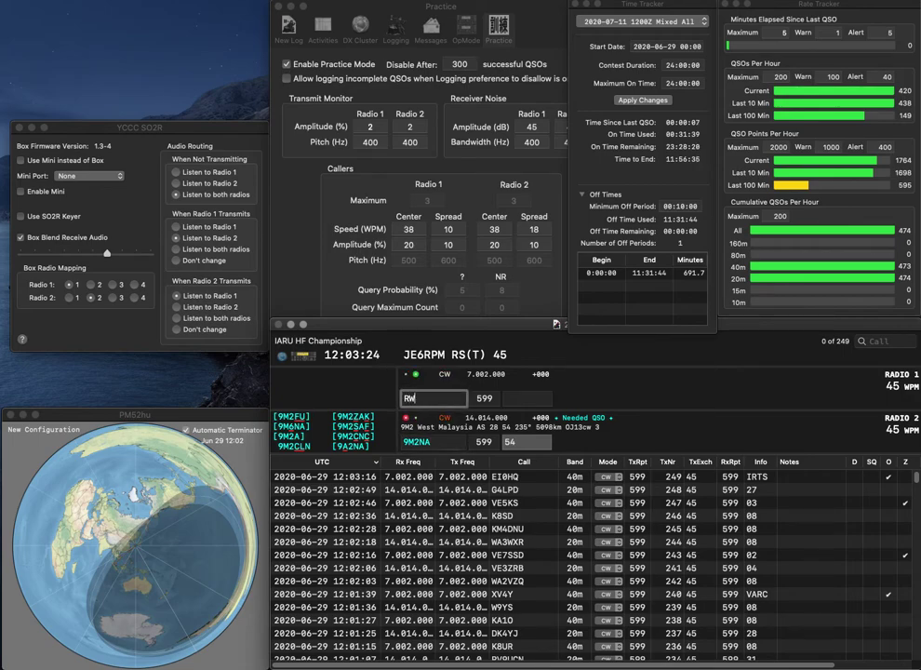
type("1QN")
key("Left")
key("Left")
key("Left")
key("BackSpace")
type("A")
key("Return")
left_click(527, 398)
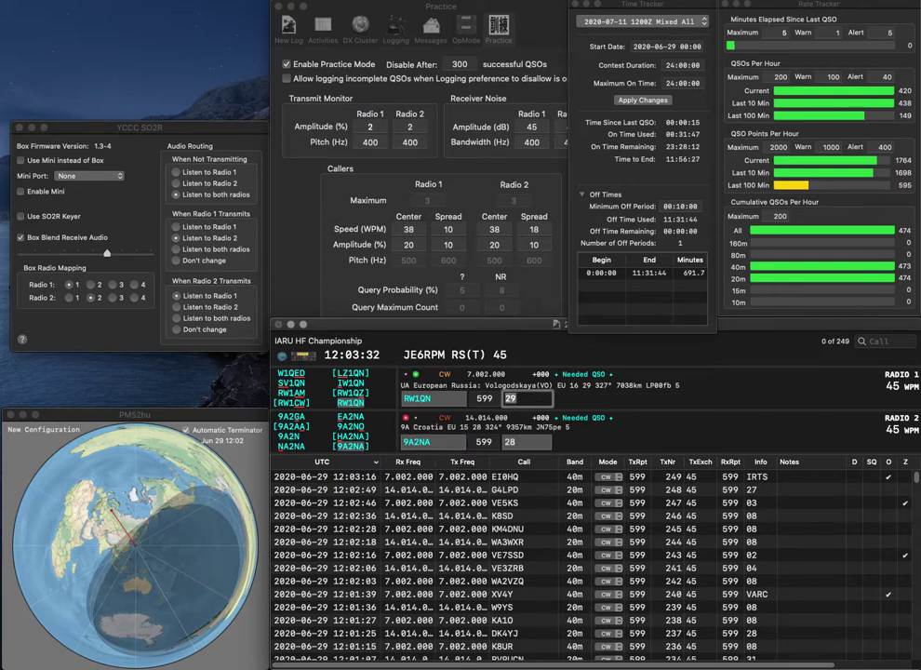
key("Return")
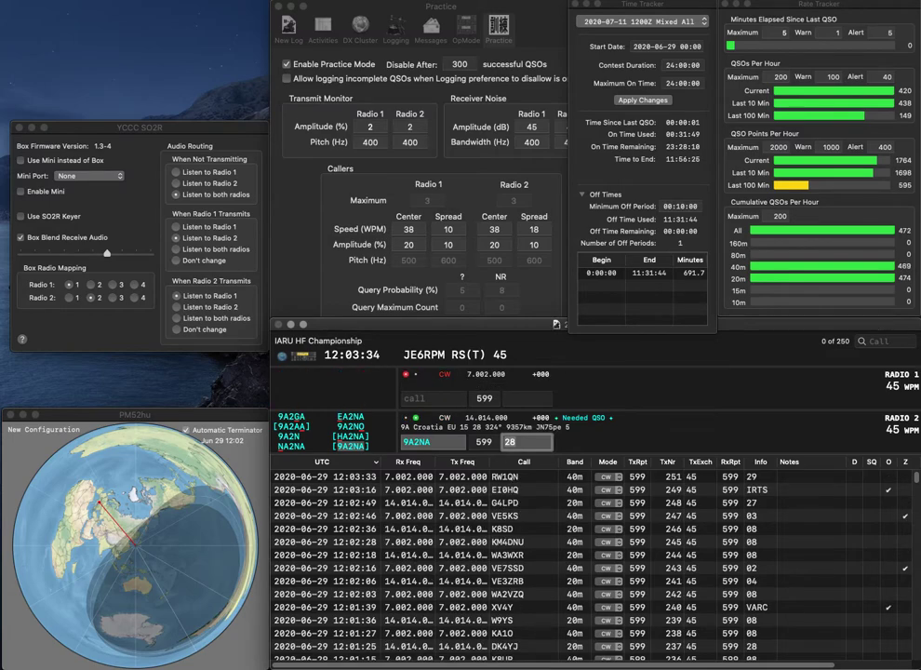
key("Return")
Answer HA7I on Radio 2 with exchange 28 and UA9QM on Radio 1 with exchange 30, and log both contacts.
type("UA")
key("Return")
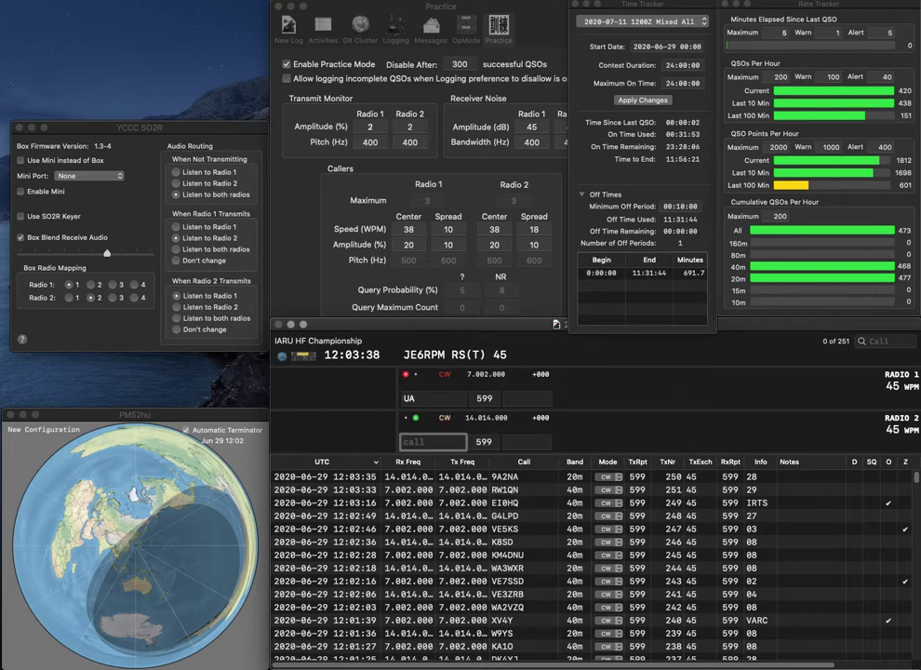
type("HA7")
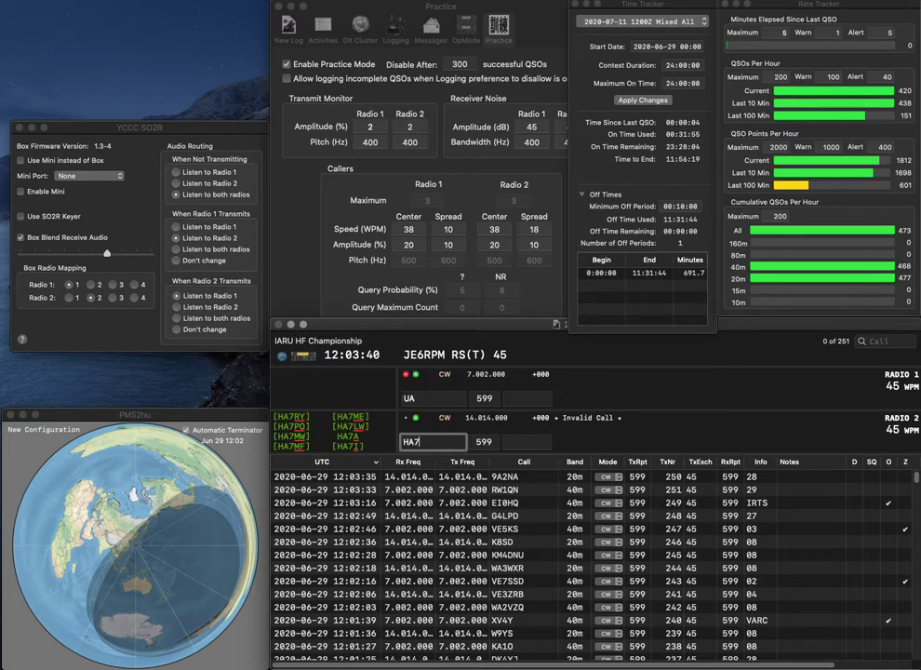
type("I")
key("Return")
type("9")
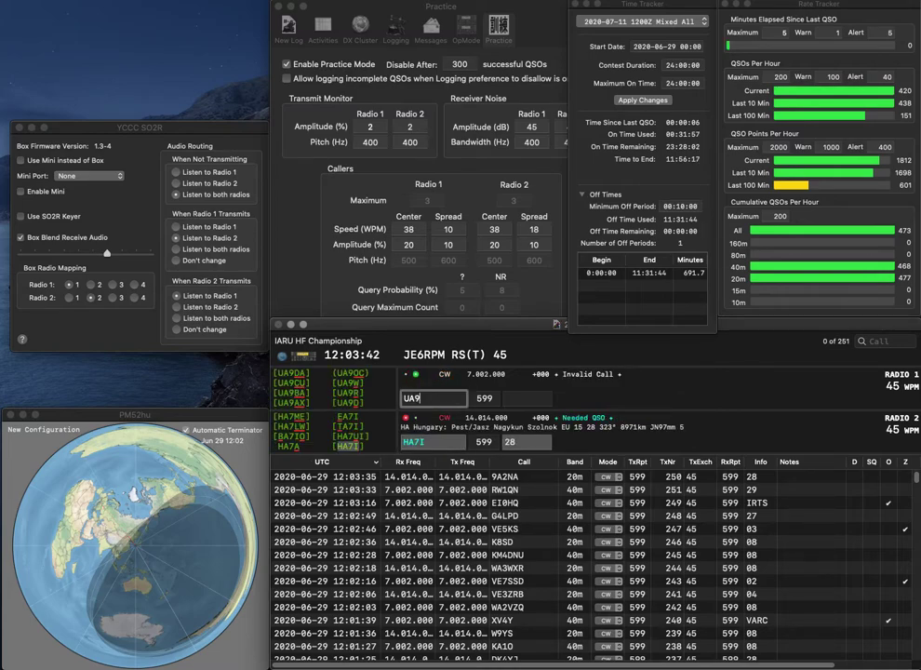
type("QM")
key("Return")
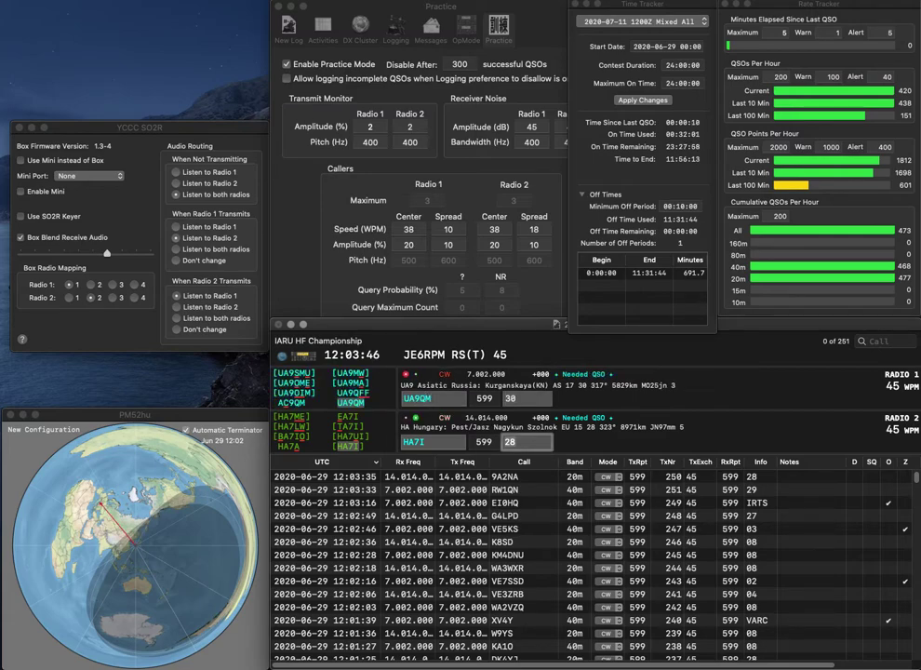
key("Return")
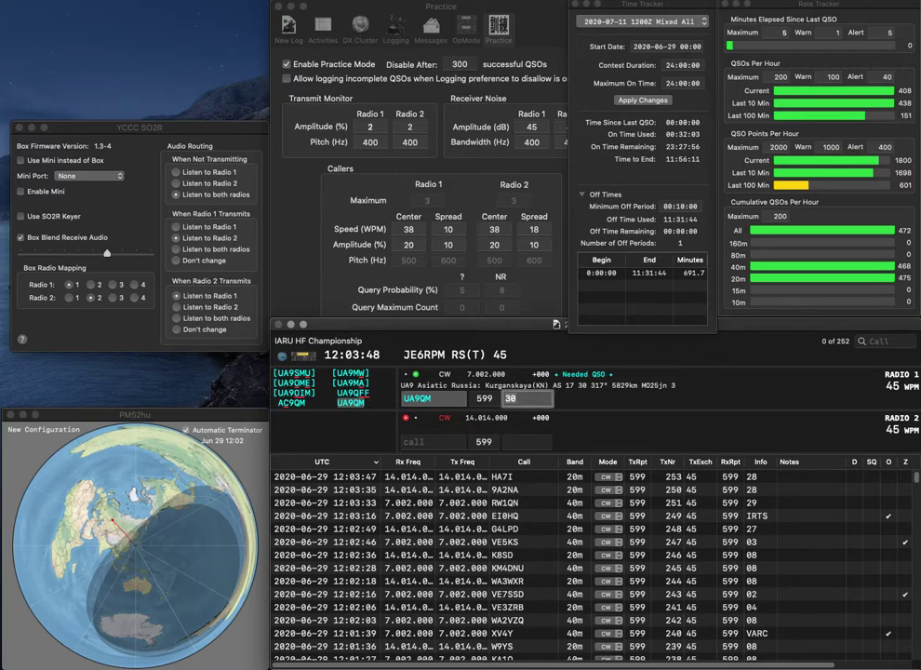
key("Return")
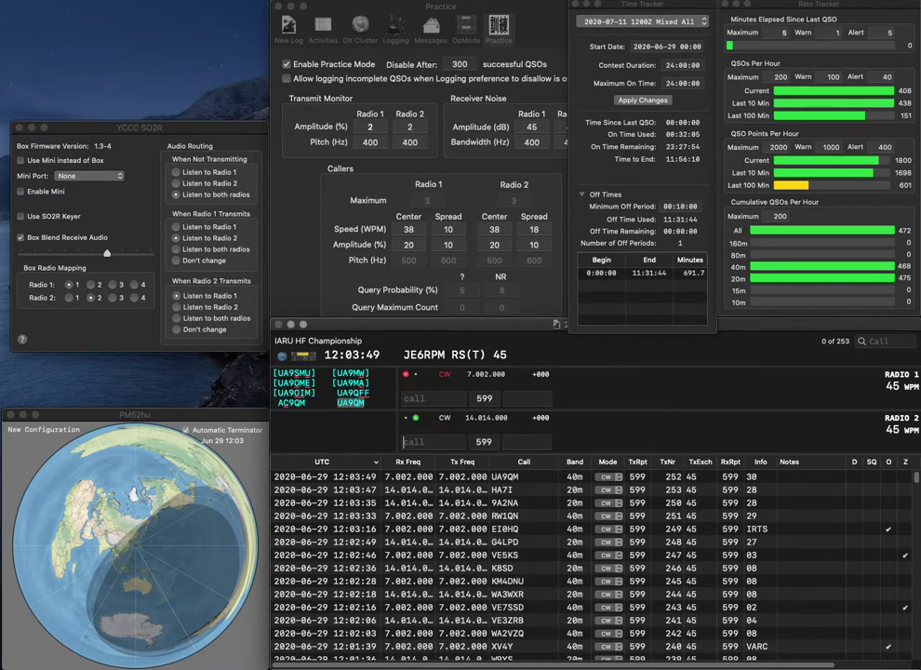
type("IK3O")
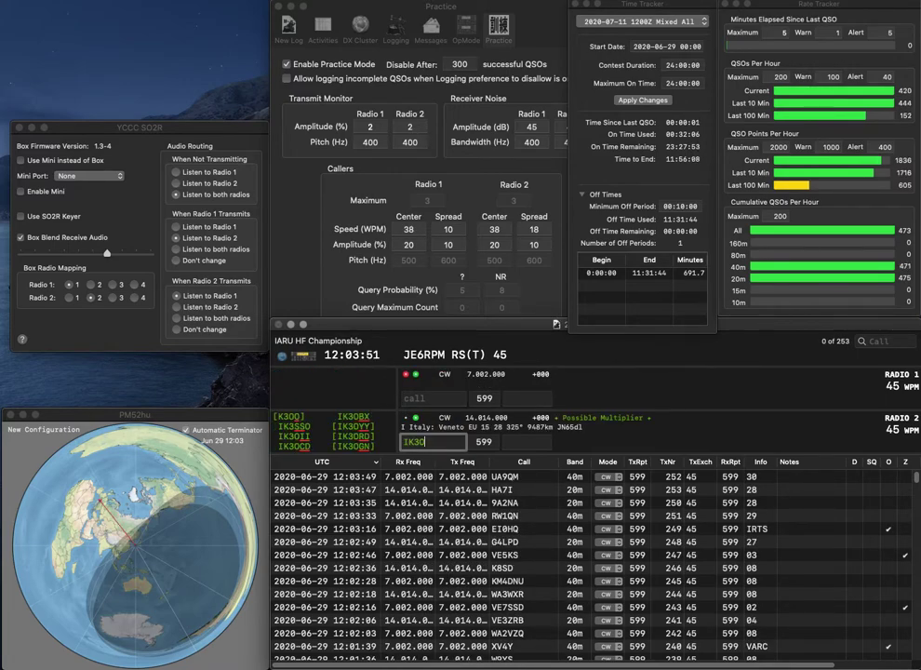
type("RD")
key("Return")
type("8CB")
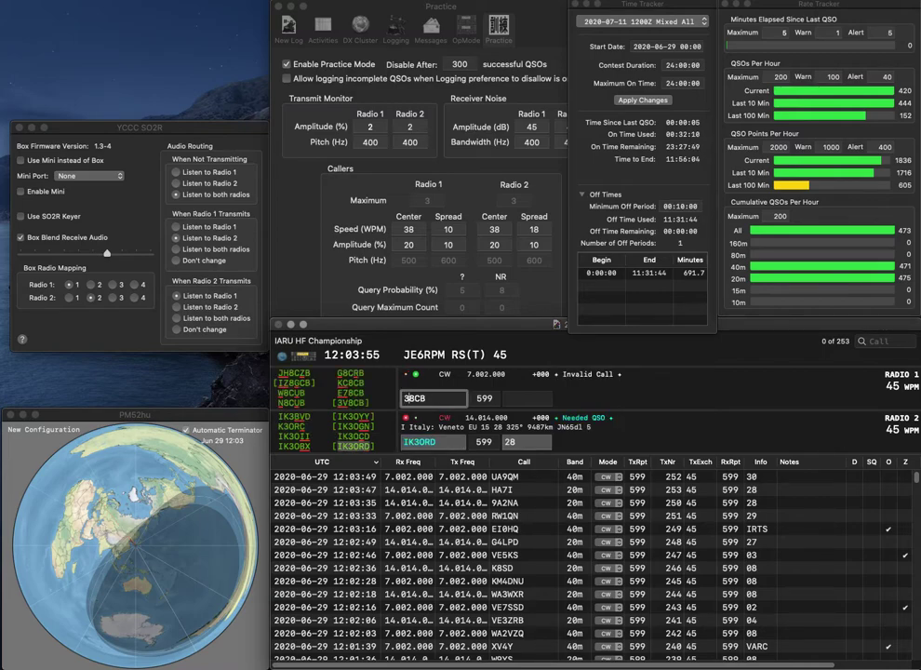
key("Home")
type("3V")
key("Return")
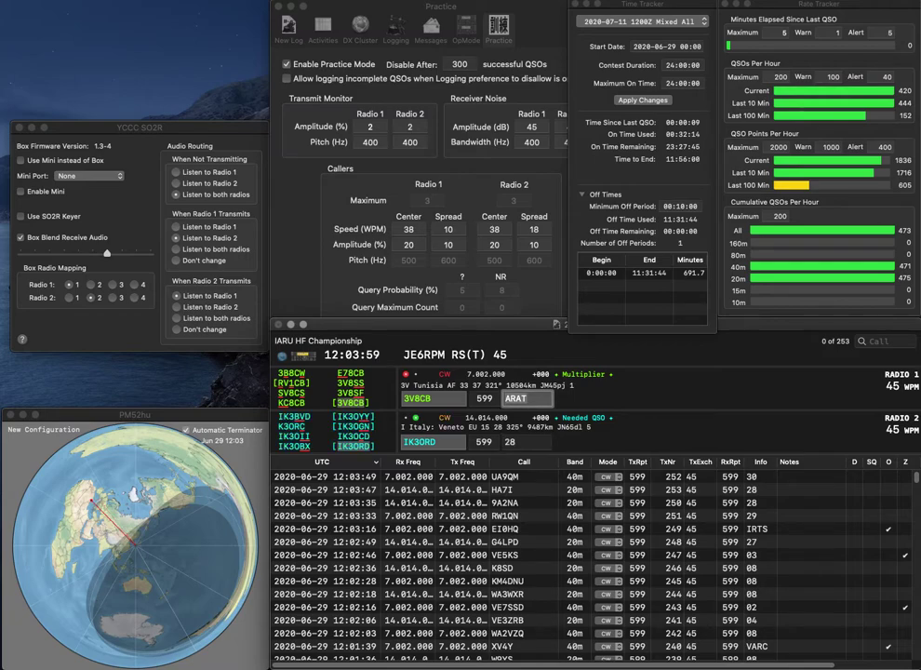
key("Return")
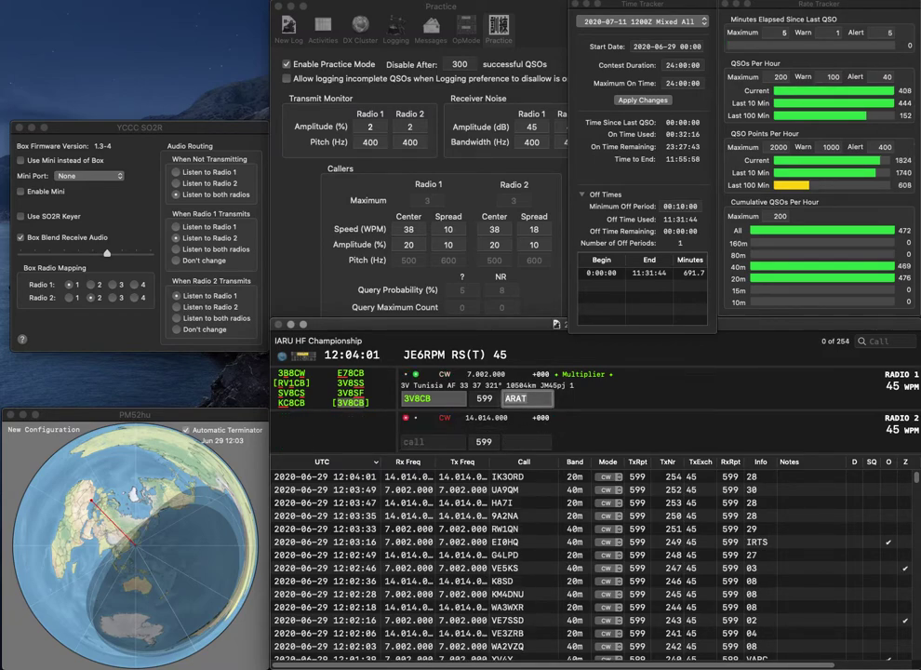
key("Return")
type("SQMZ")
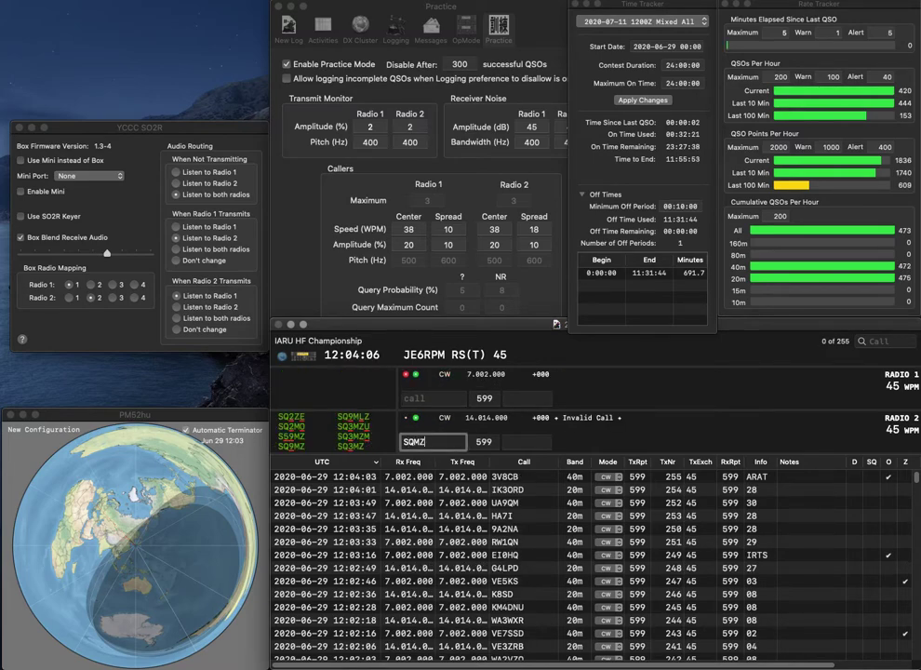
key("Left")
key("Left")
type("3")
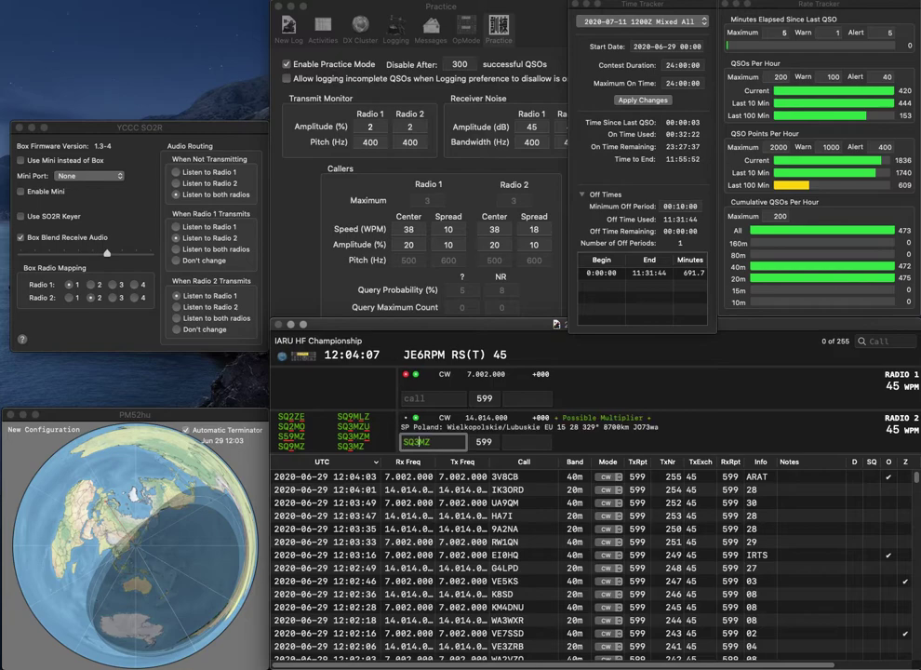
key("Return")
type("VR2HK")
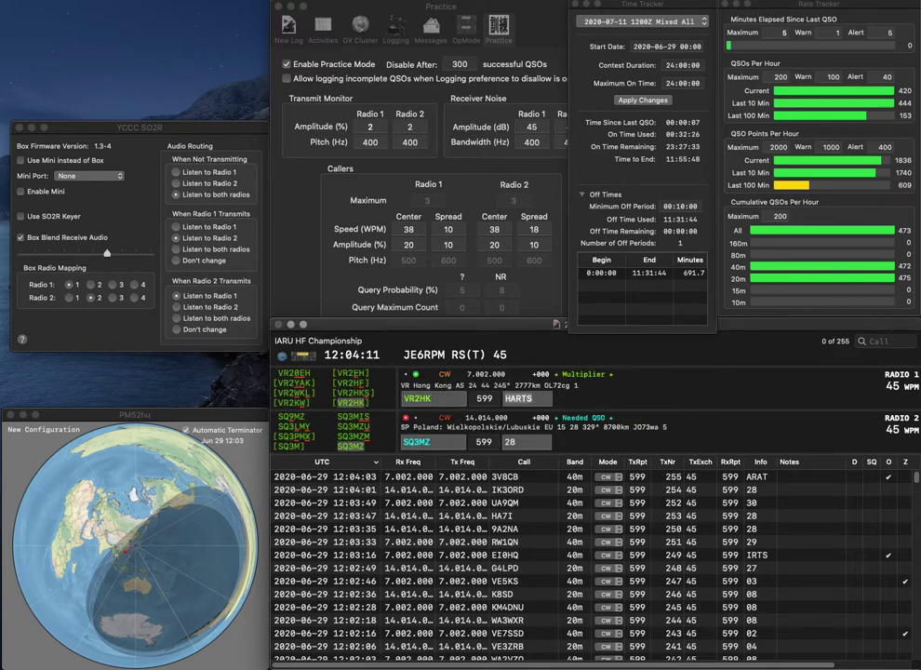
key("Return")
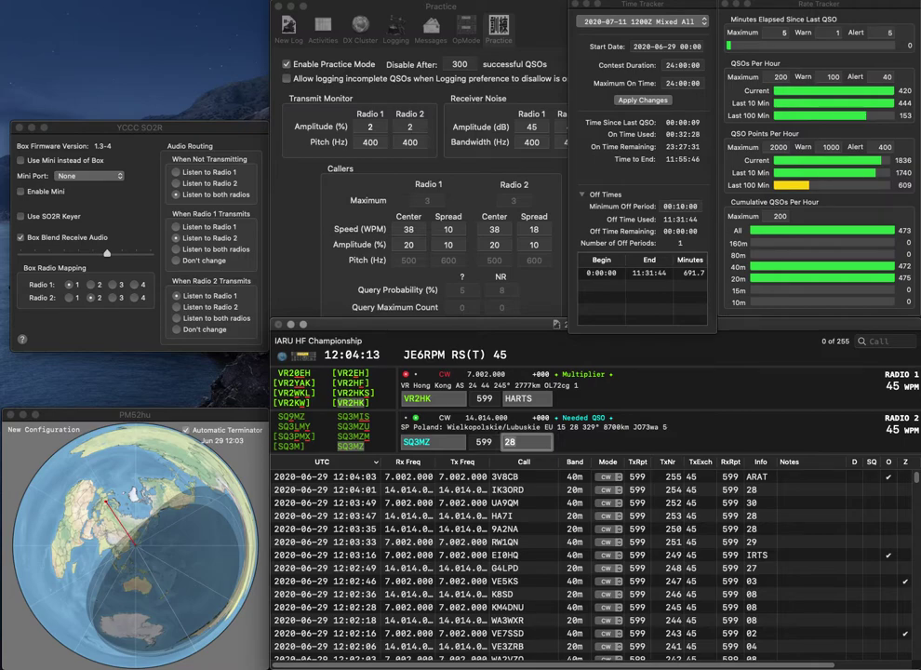
key("Return")
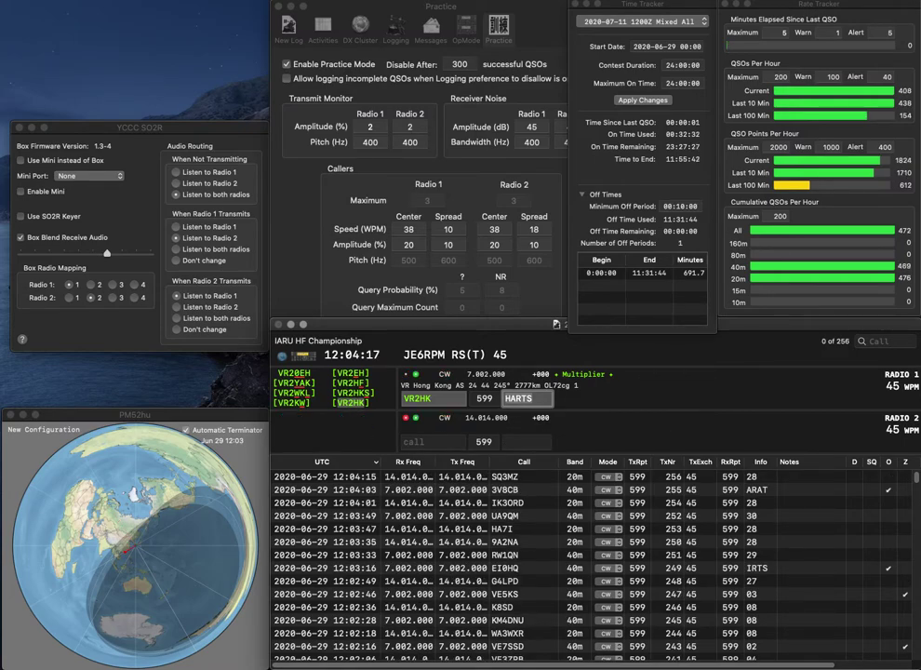
key("Return")
type("9K")
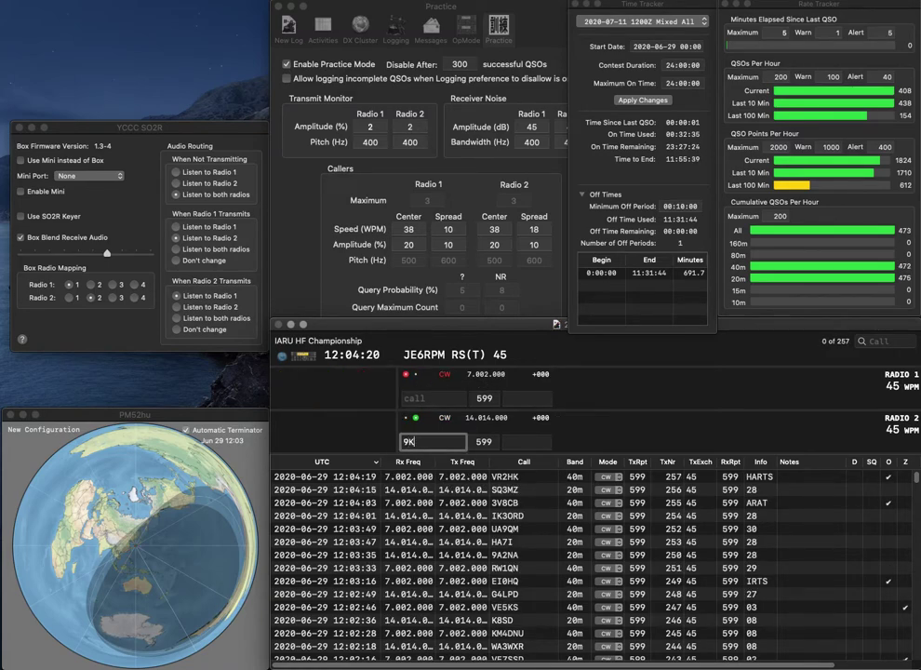
key("BackSpace")
type("CC")
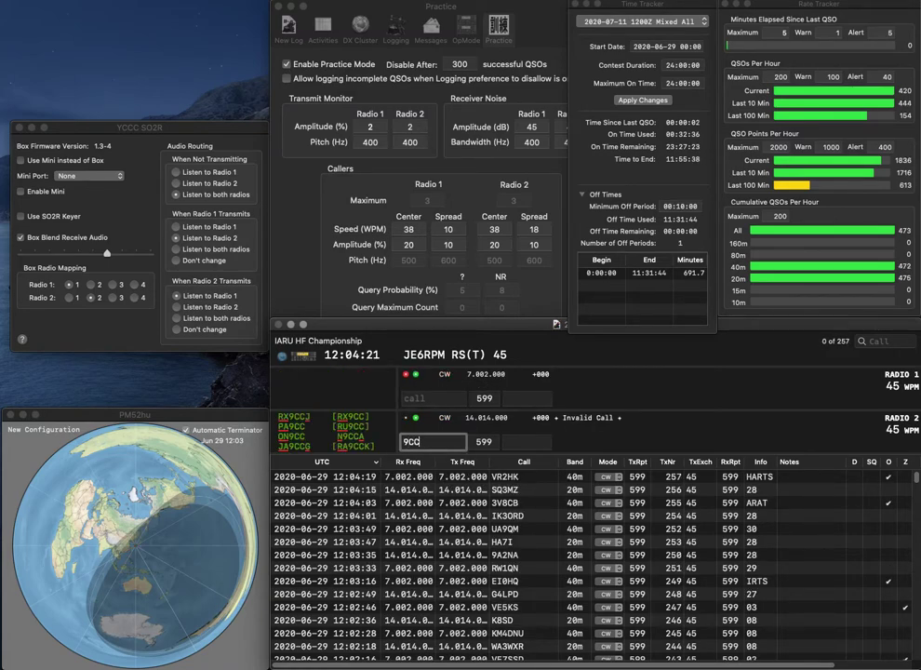
type("DRA")
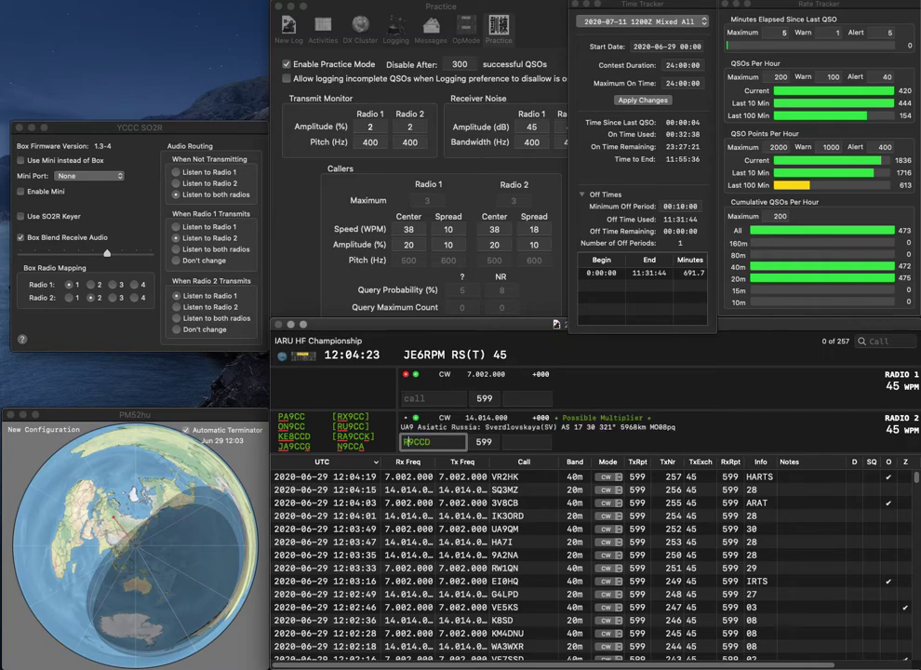
key("Return")
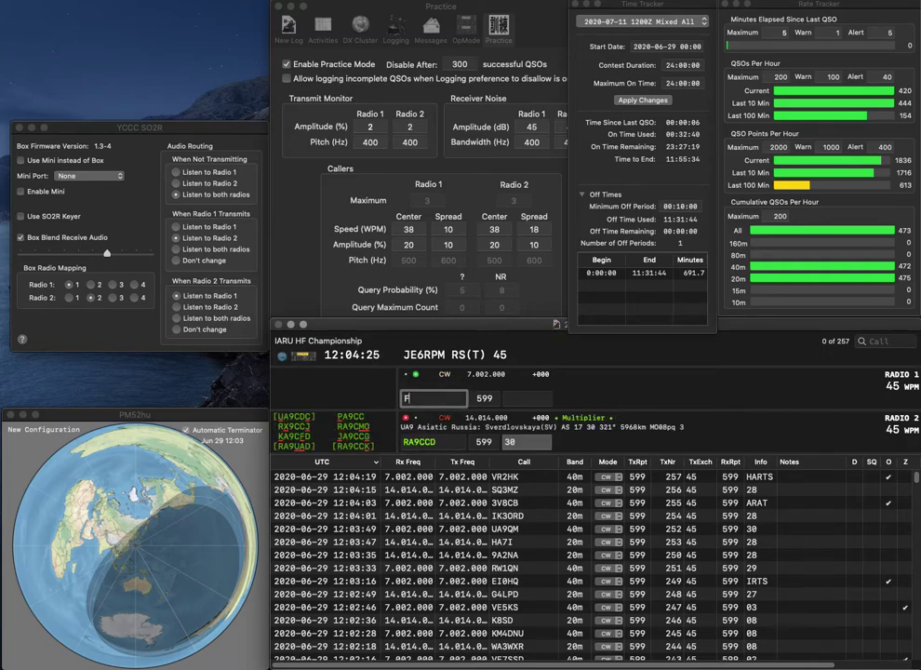
type("F5LAL")
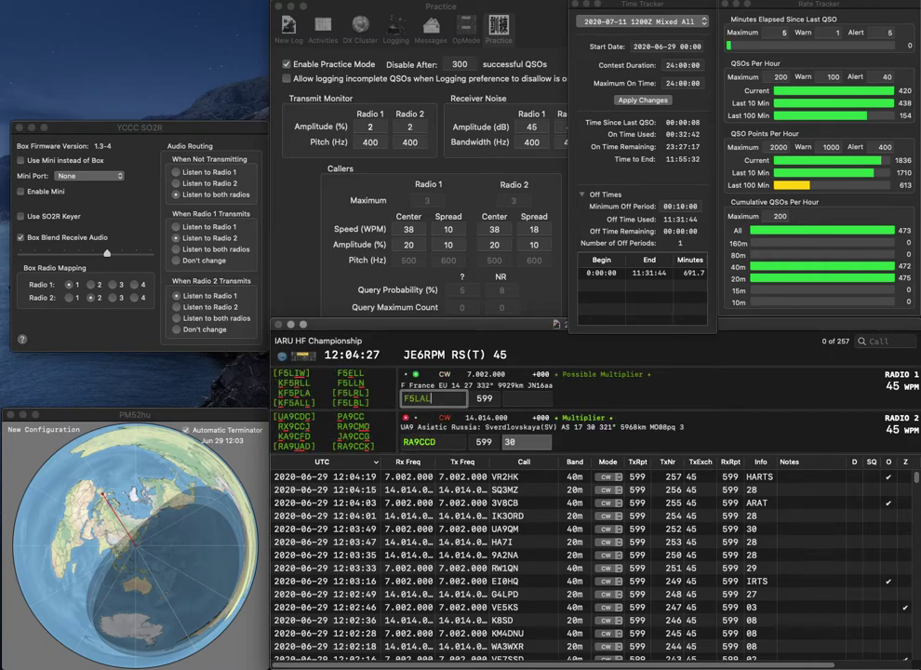
key("Return")
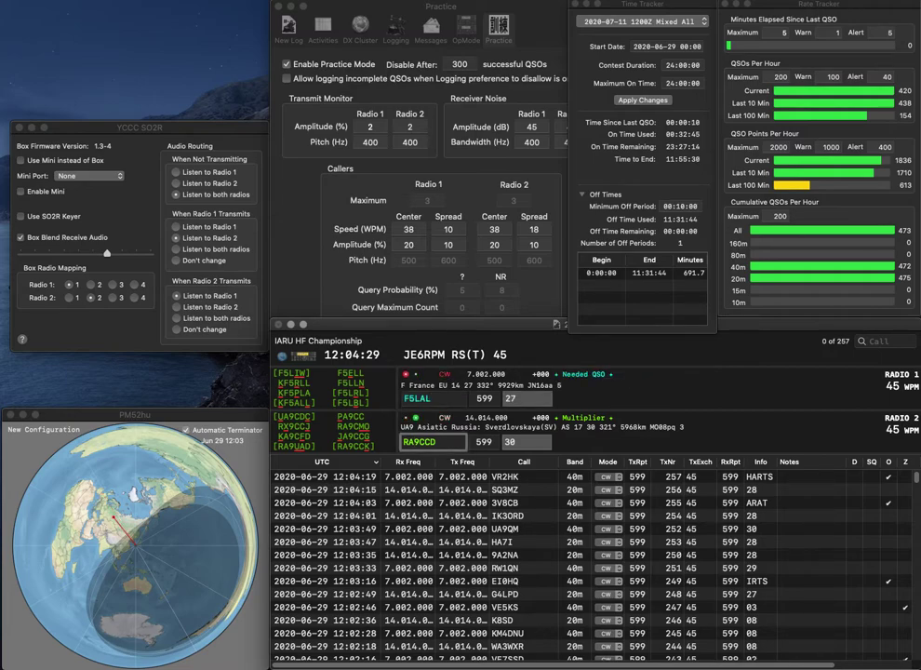
Correct the Radio 2 call to IT9KCD with exchange 28 and the Radio 1 call to F5LRL, and log both contacts.
key("BackSpace")
key("BackSpace")
type("IT9K")
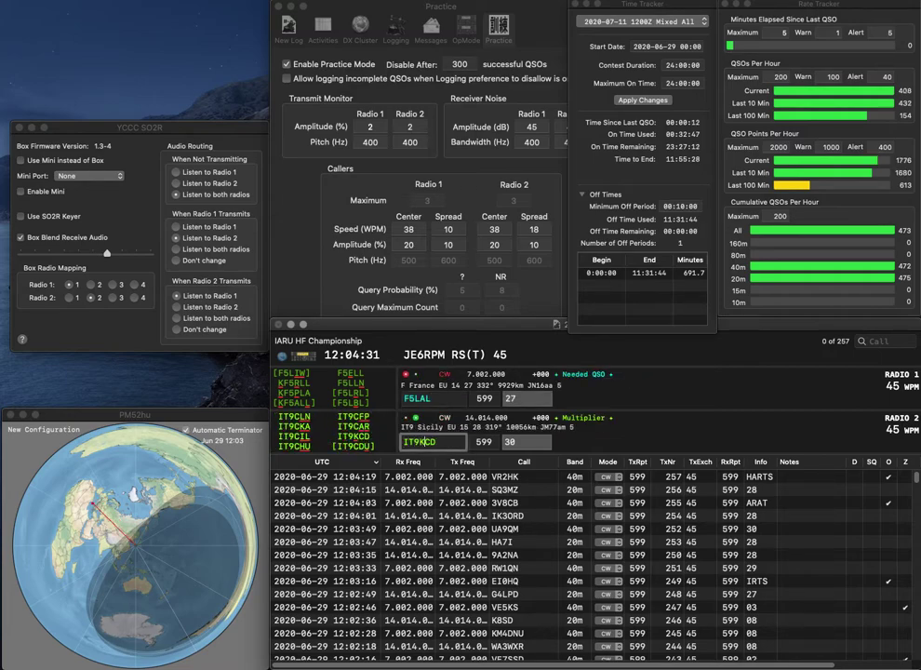
key("Return")
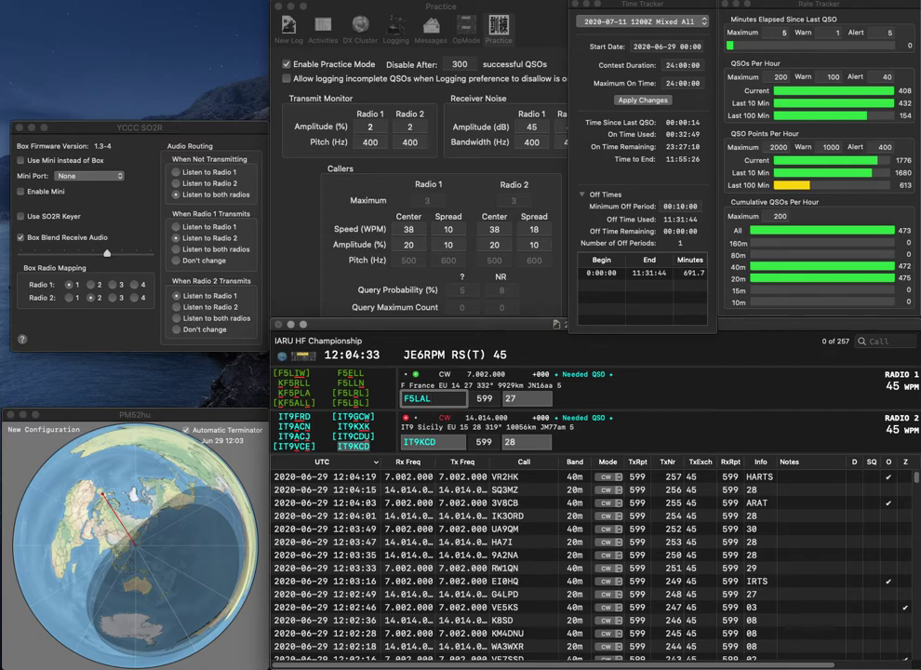
type("R")
key("Return")
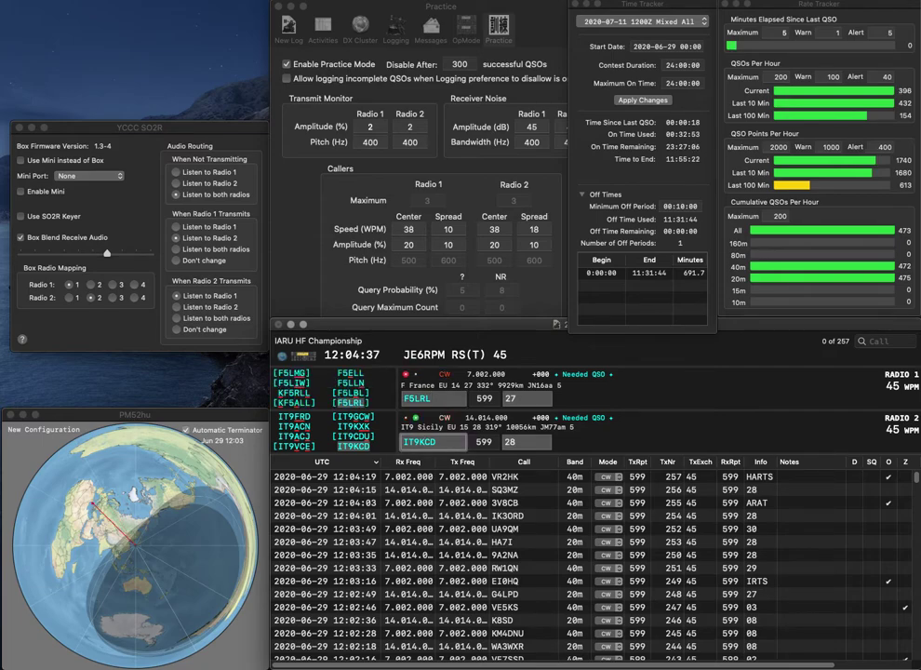
key("Return")
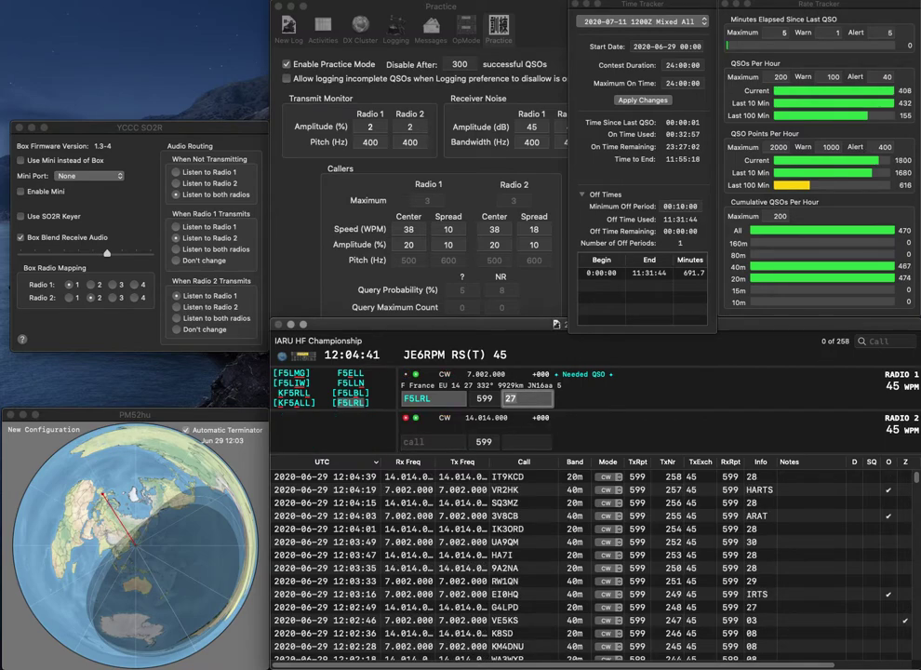
key("Return")
type("ER7H")
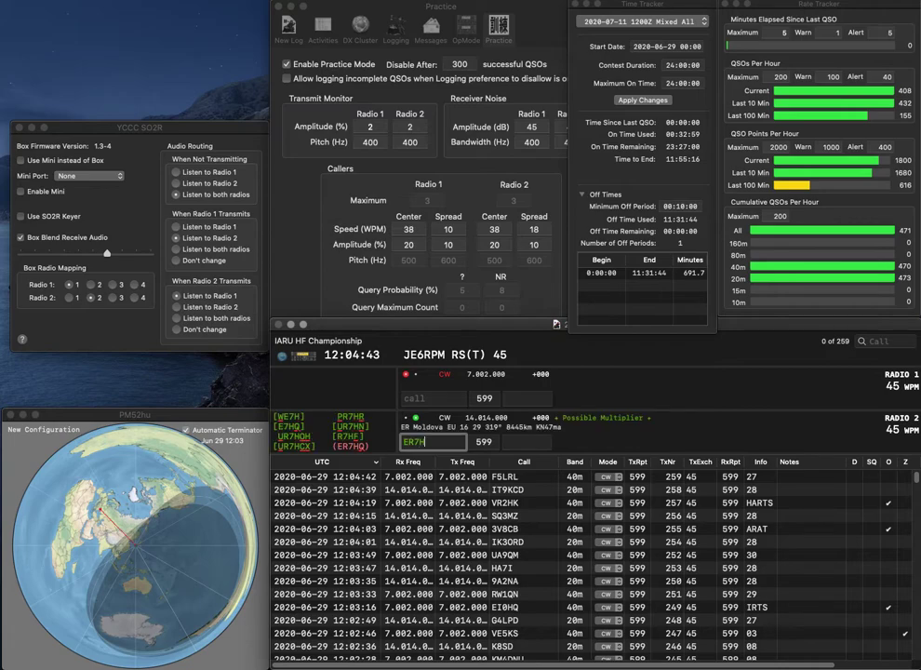
type("QEA6NB")
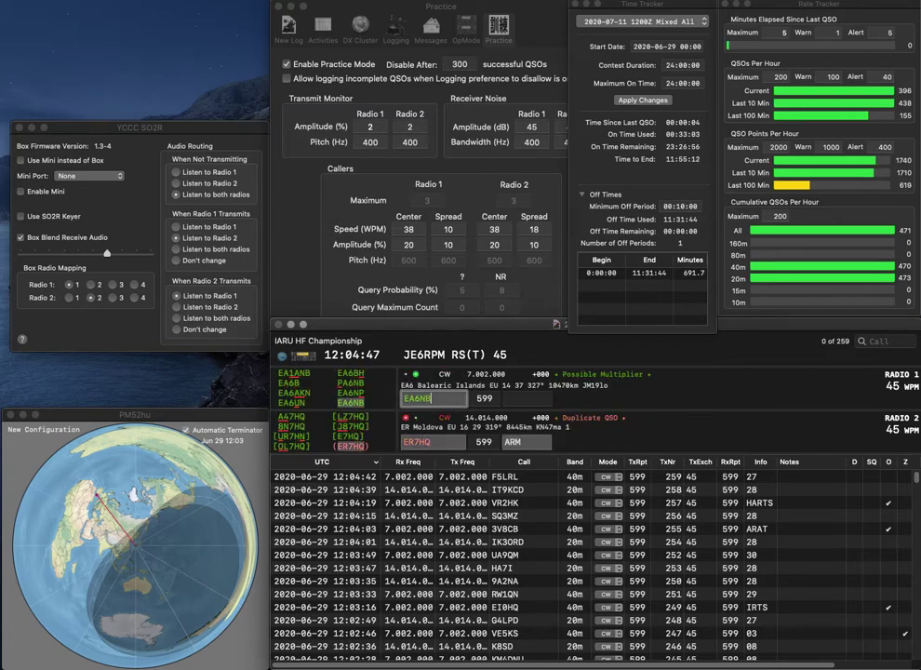
key("Return")
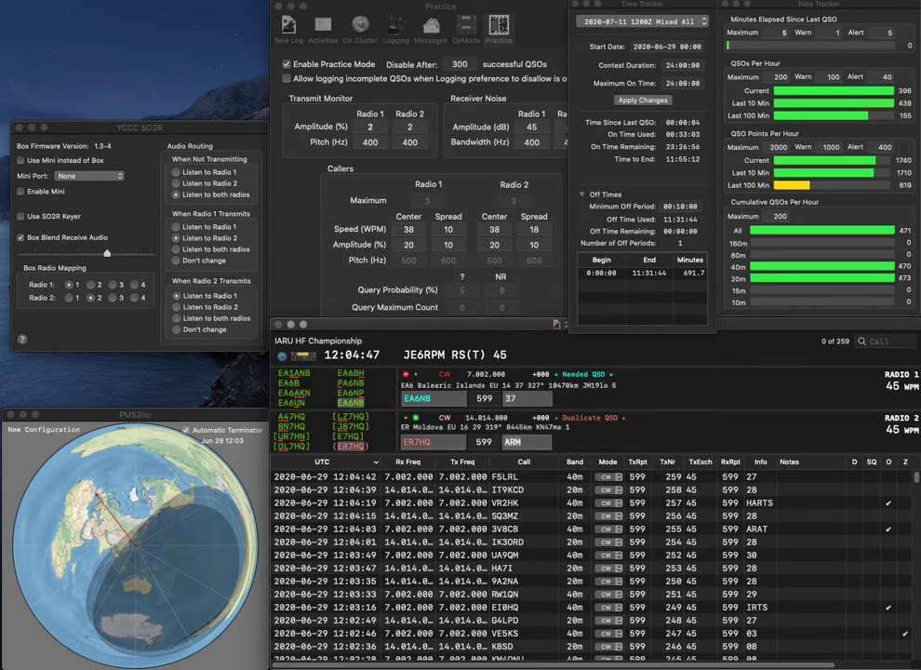
type("37")
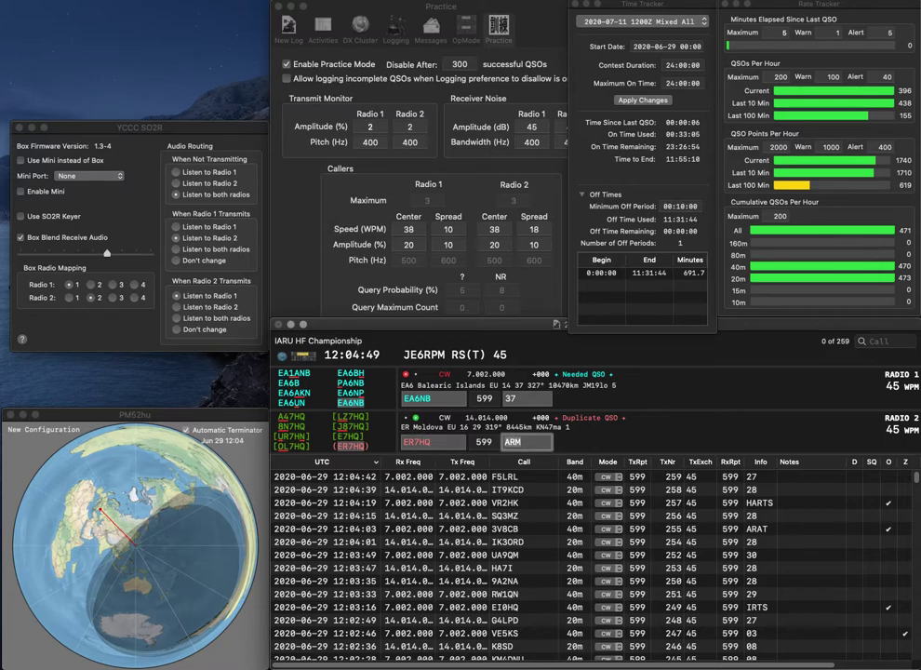
key("Return")
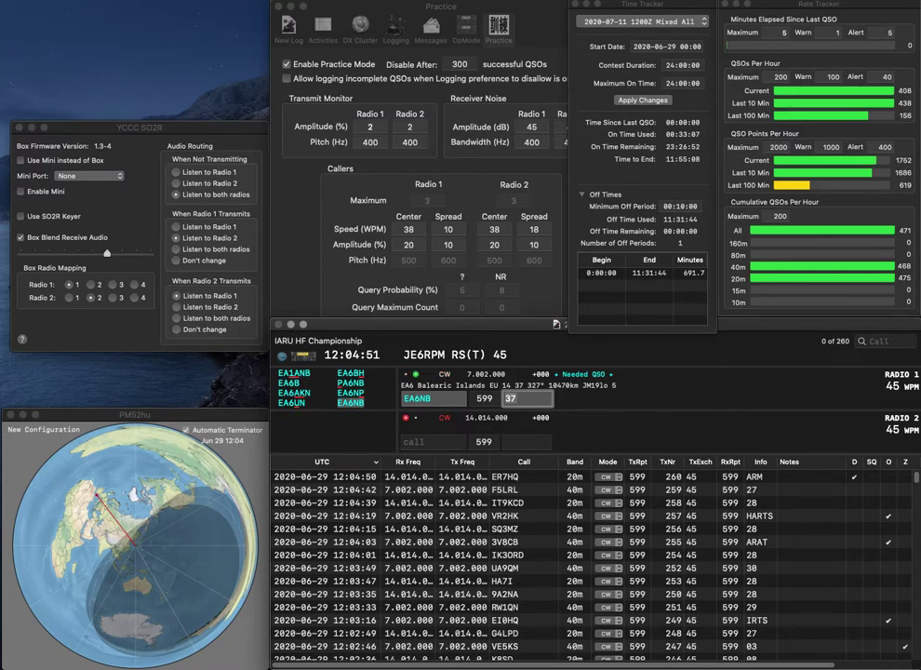
key("Return")
Answer VI1F on Radio 2 with exchange 59 and HA5ARX on Radio 1 with exchange 28.
type("VI1F")
key("Return")
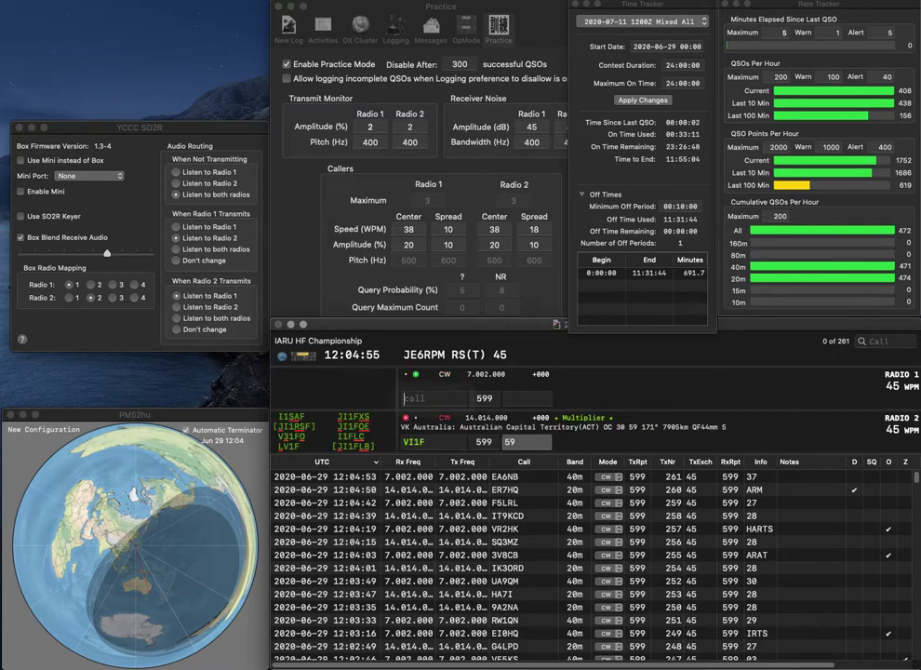
type("HA5ARX")
key("Return")
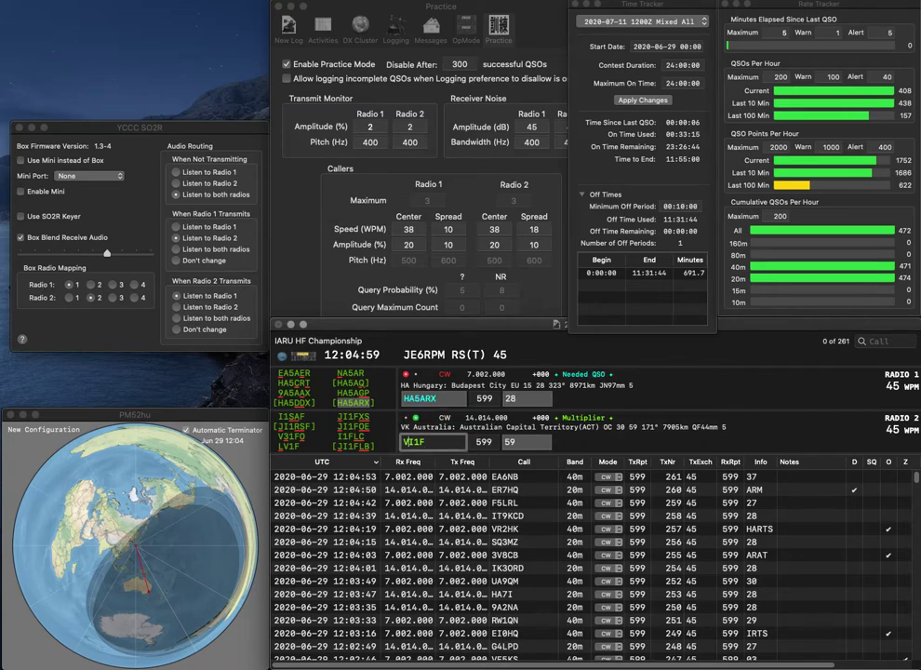
key("BackSpace")
type("U")
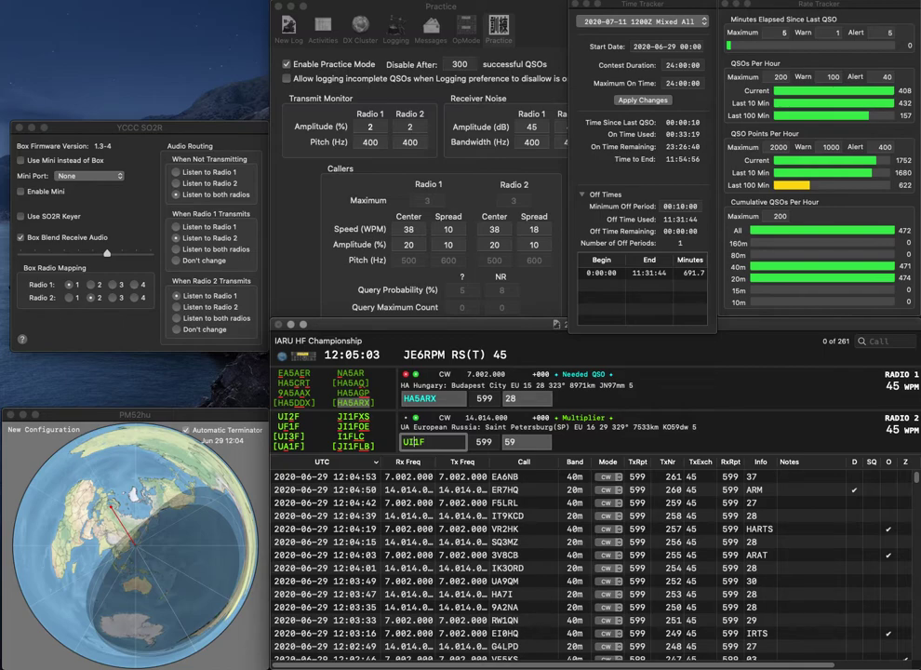
key("Return")
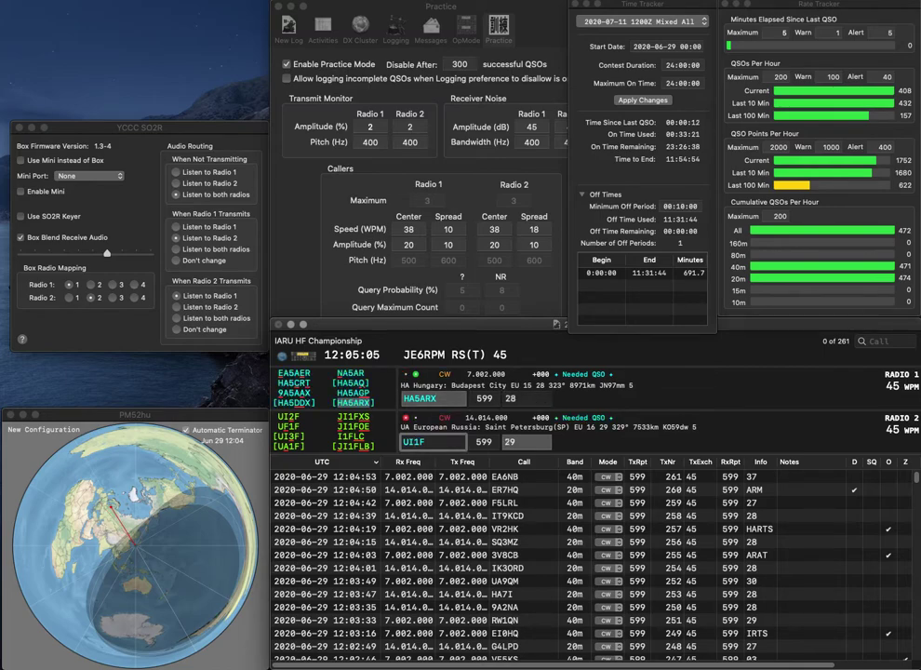
key("Return")
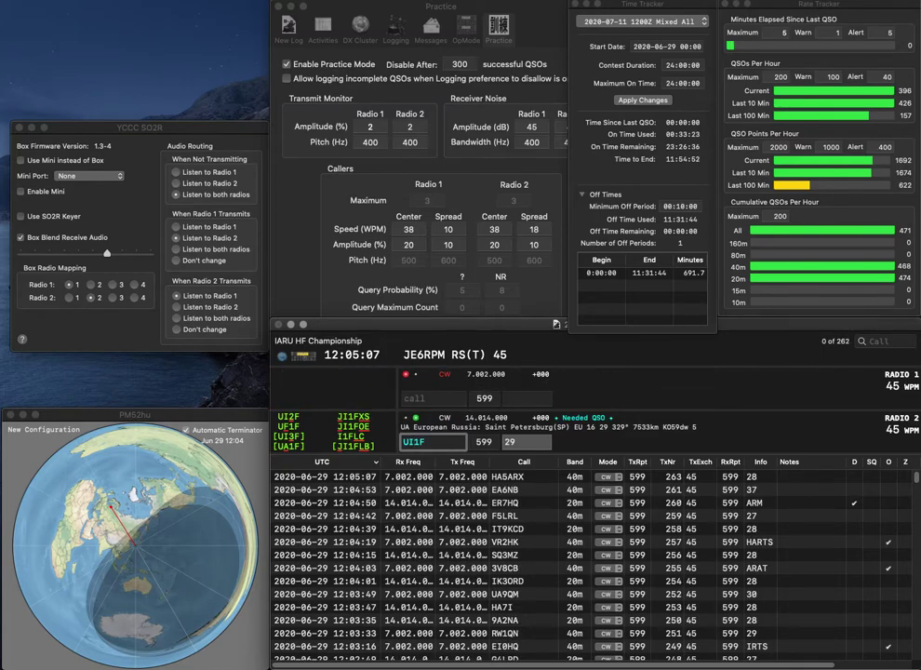
key("Delete")
type("2")
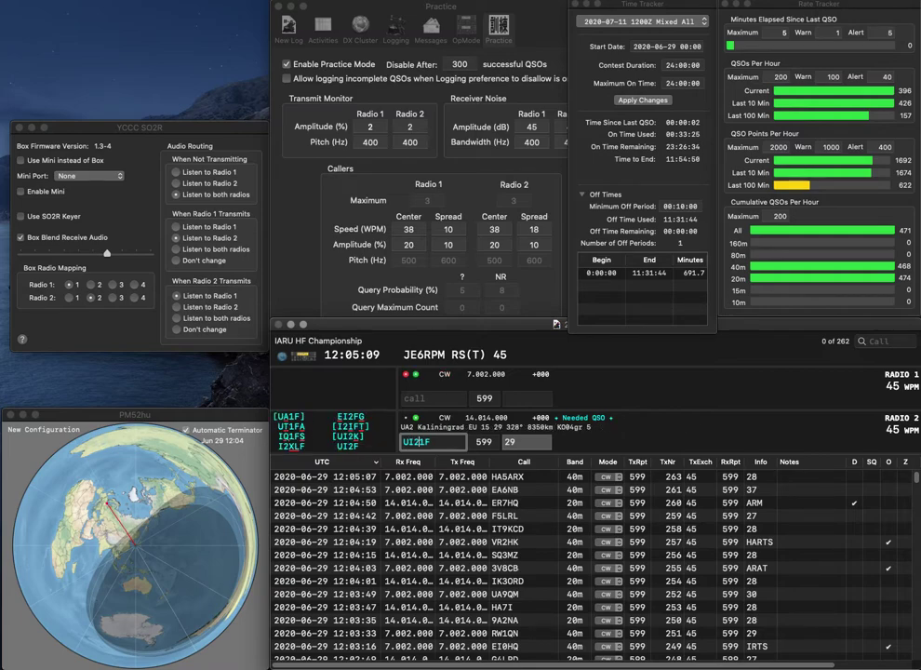
key("Return")
key("Return")
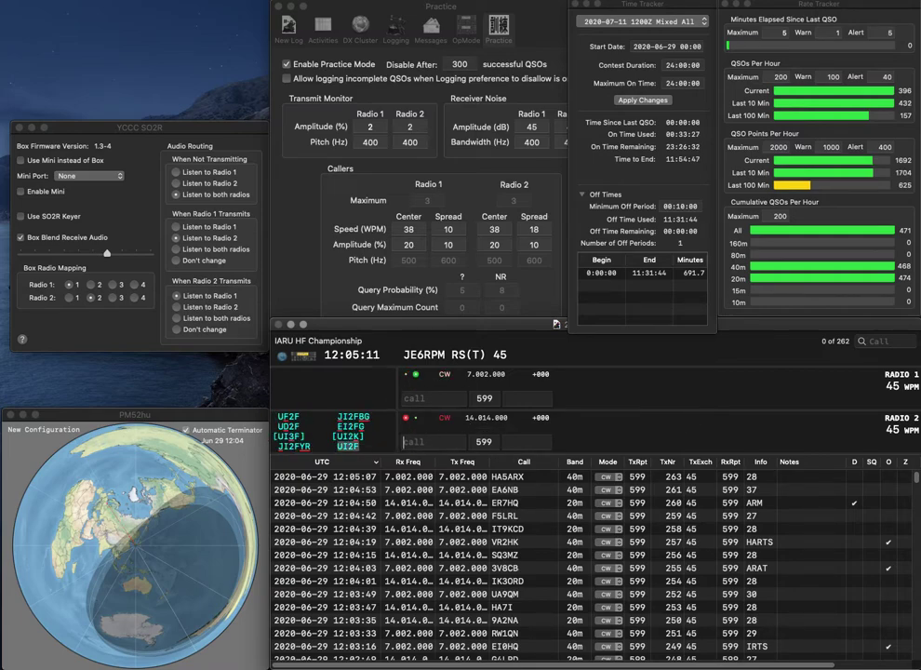
Answer EM5HQ on Radio 1 with exchange UARL and N4JED on Radio 2 with exchange 08, and log both contacts.
type("EM5HQ")
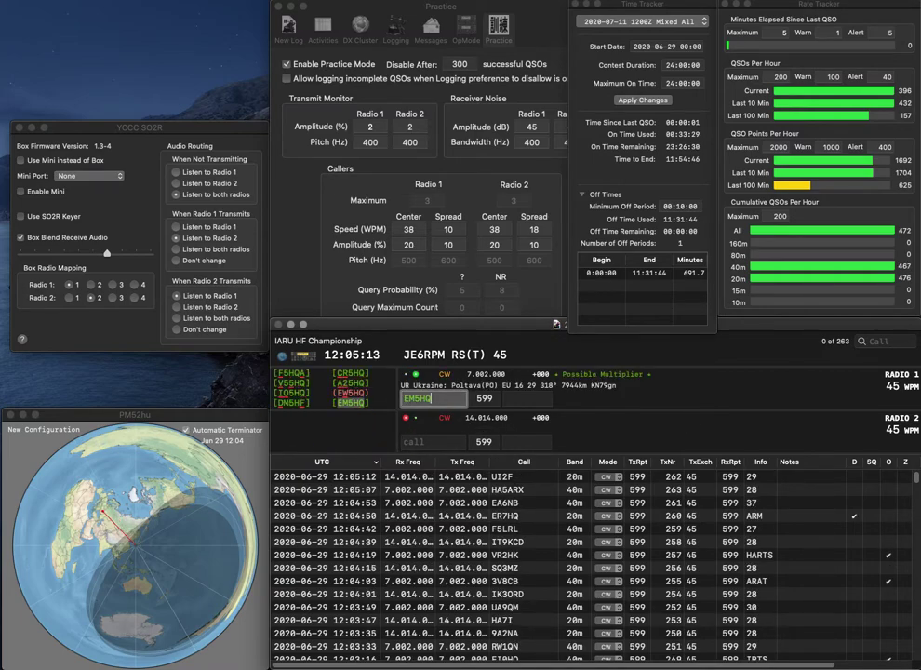
key("Return")
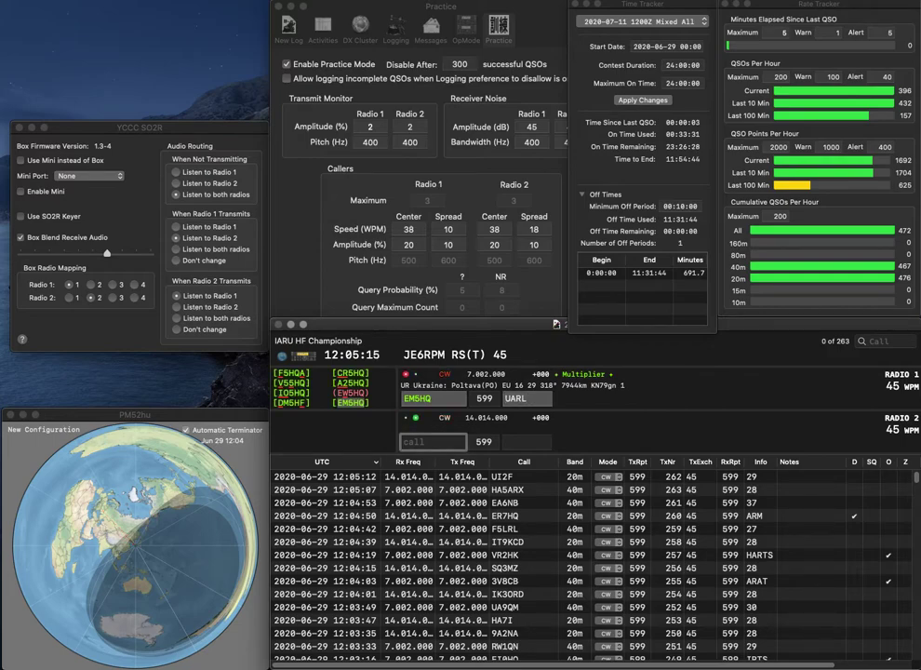
type("N4JE")
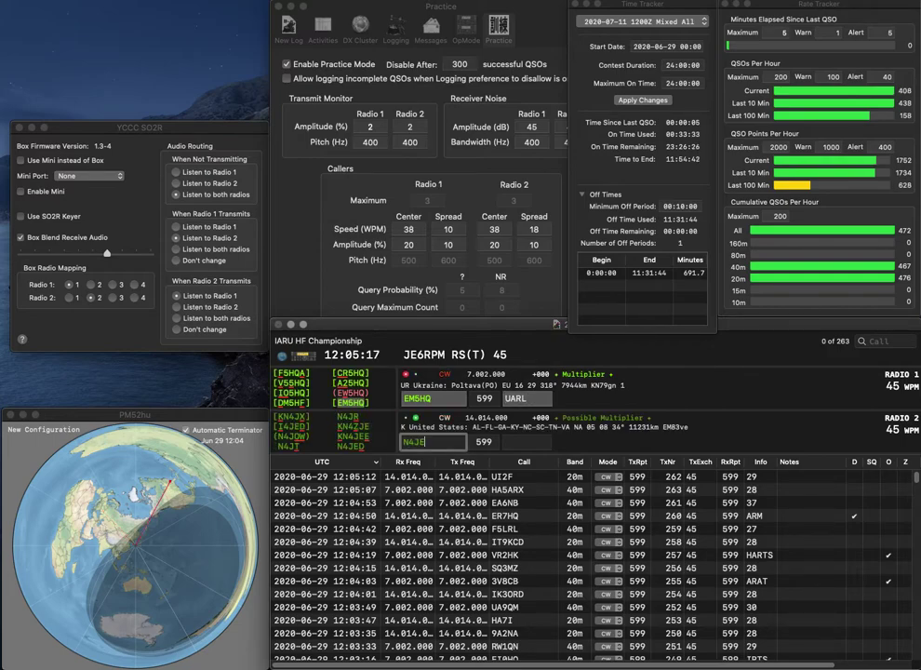
type("D")
key("Return")
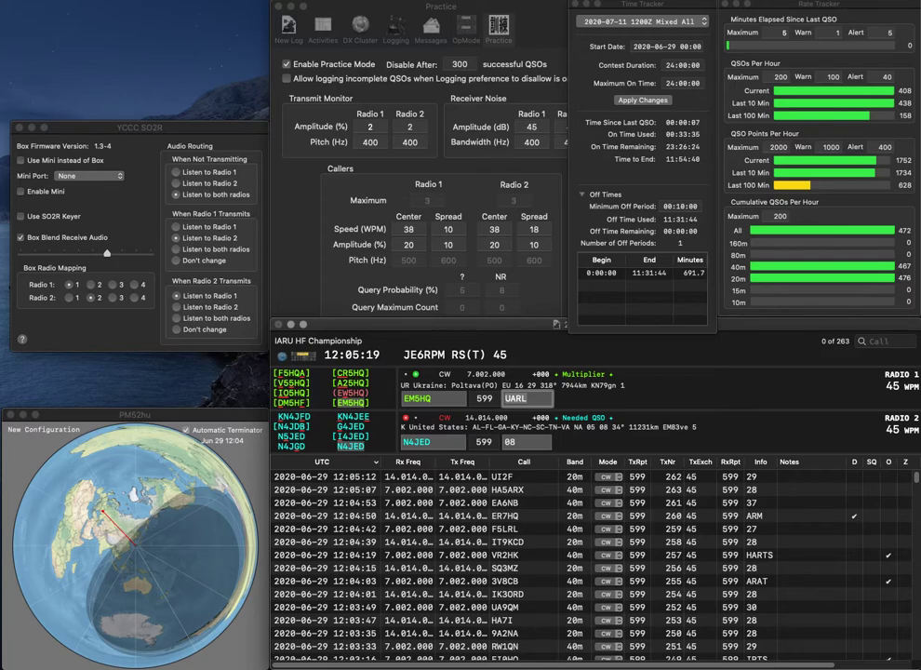
key("Return")
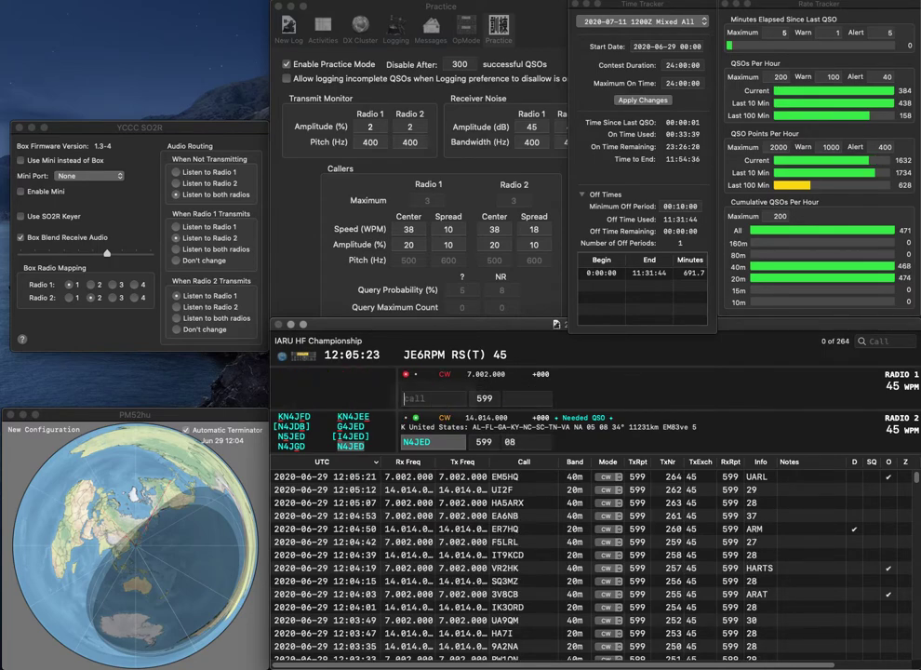
key("Return")
Answer SP4FPF on Radio 1 with exchange 28 and KG4C on Radio 2 with exchange 08.
type("SP4FPF")
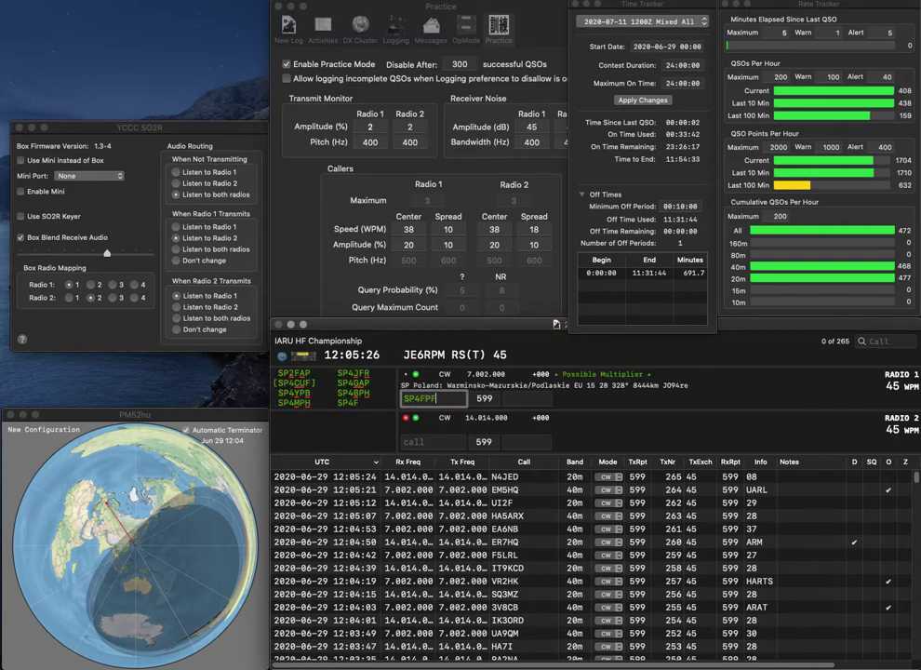
key("Return")
type("KG4C")
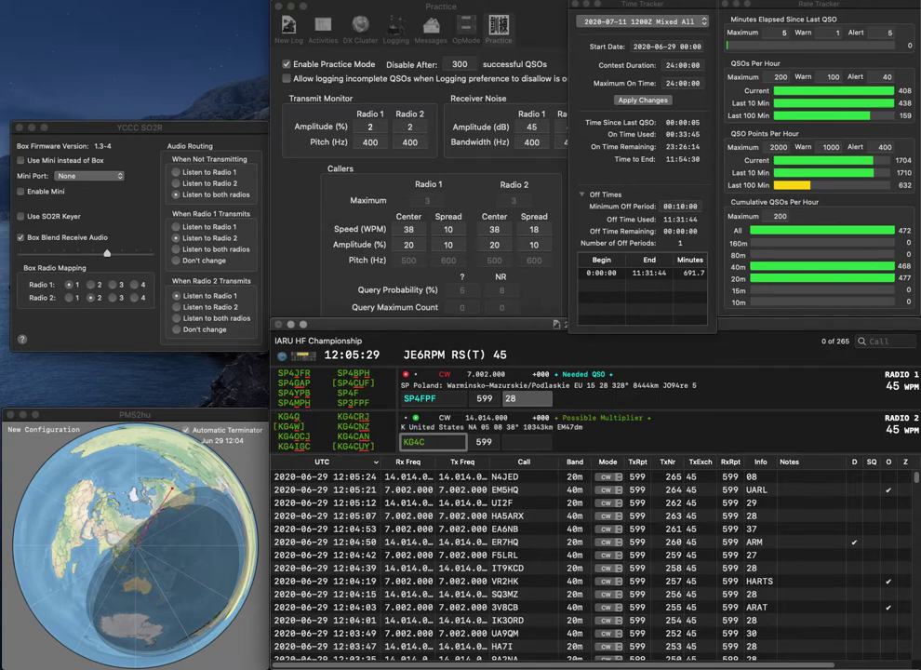
key("Return")
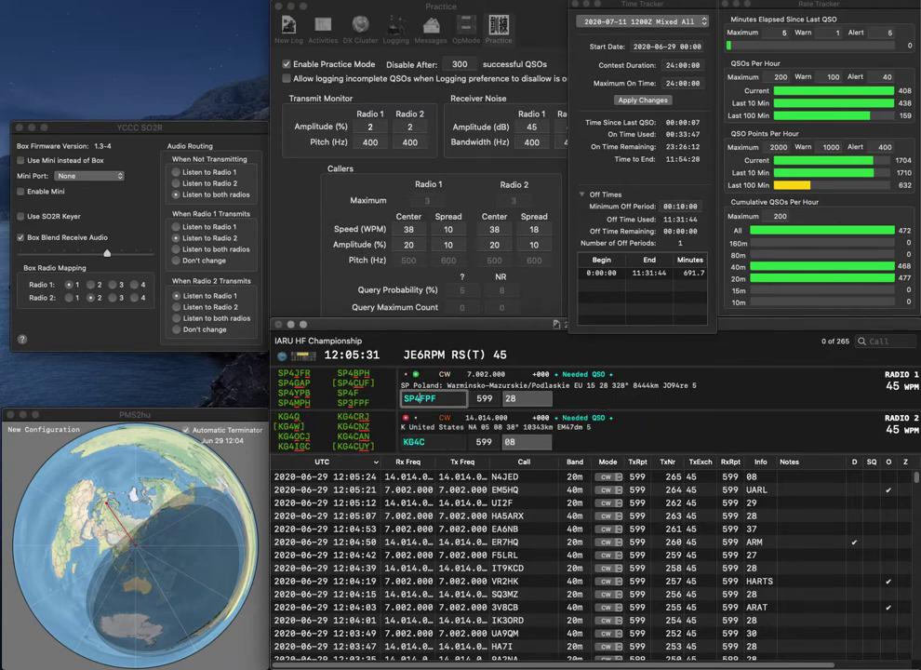
Correct the Radio 1 call to SP3FPF and send it again.
key("BackSpace")
type("3")
key("Return")
key("BackSpace")
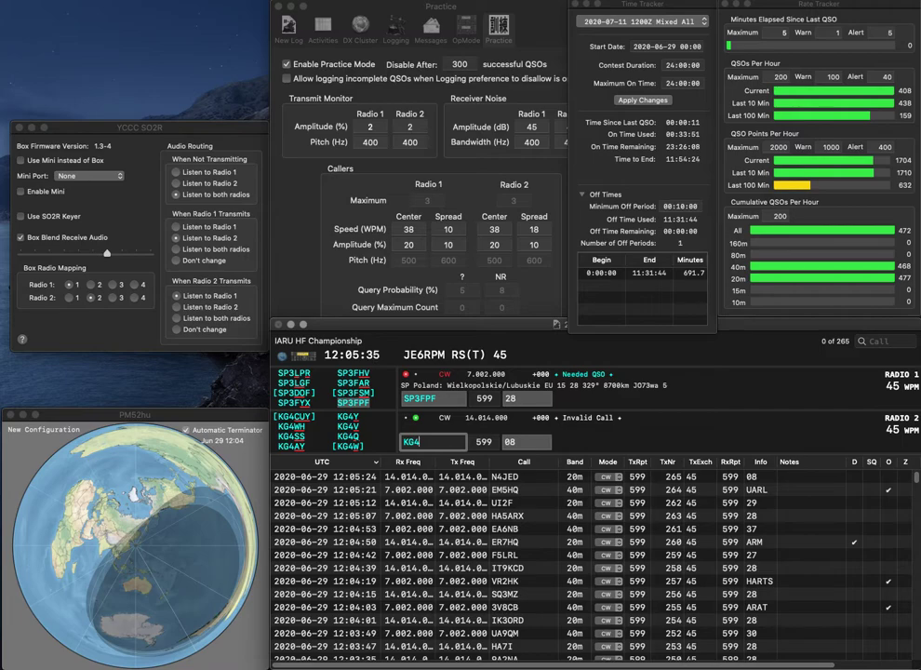
key("BackSpace")
type("5KC")
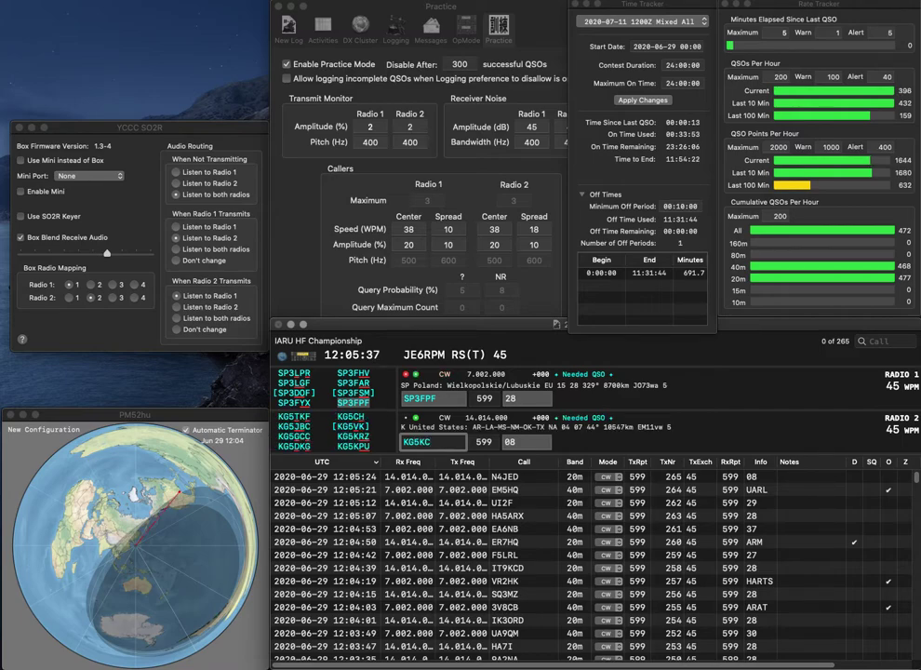
key("BackSpace")
type("JA")
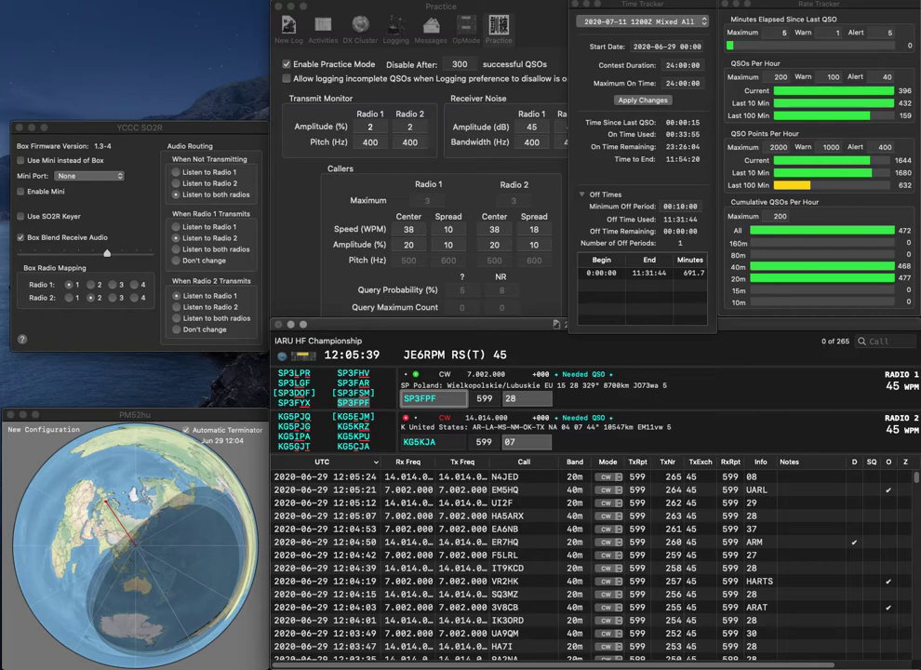
key("Tab")
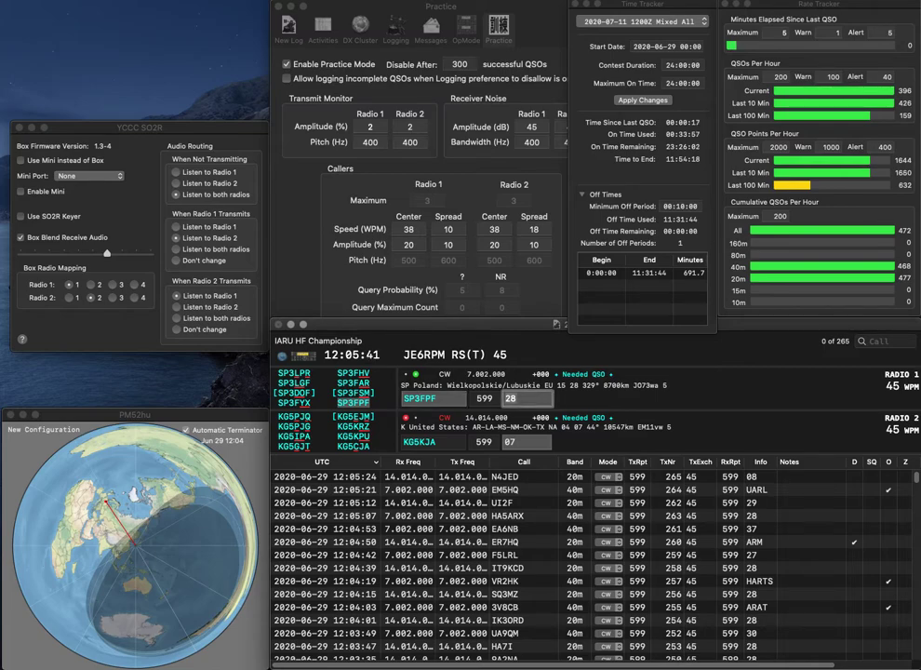
key("Return")
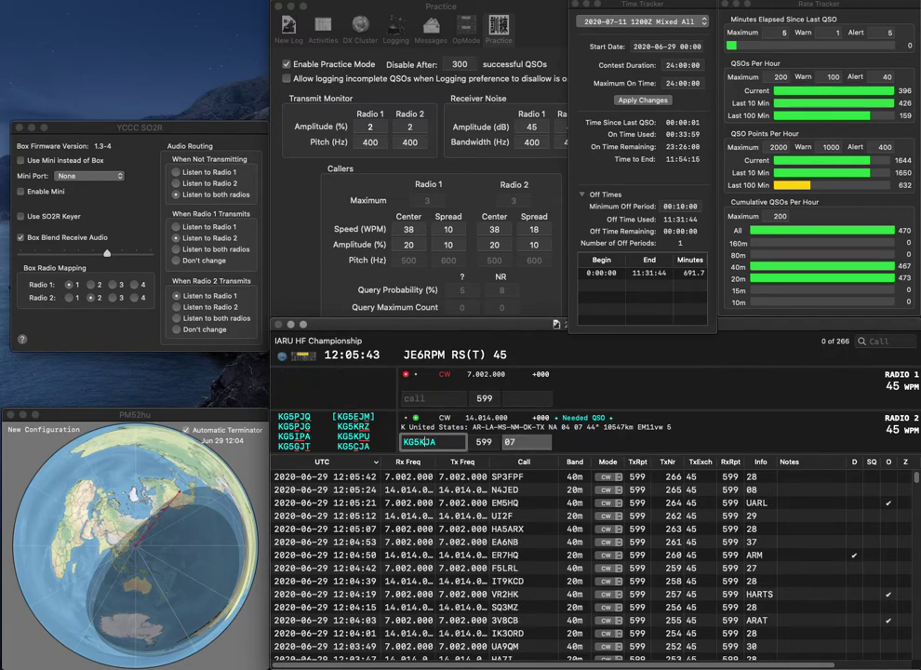
key("BackSpace")
type("C")
key("Return")
type("DL")
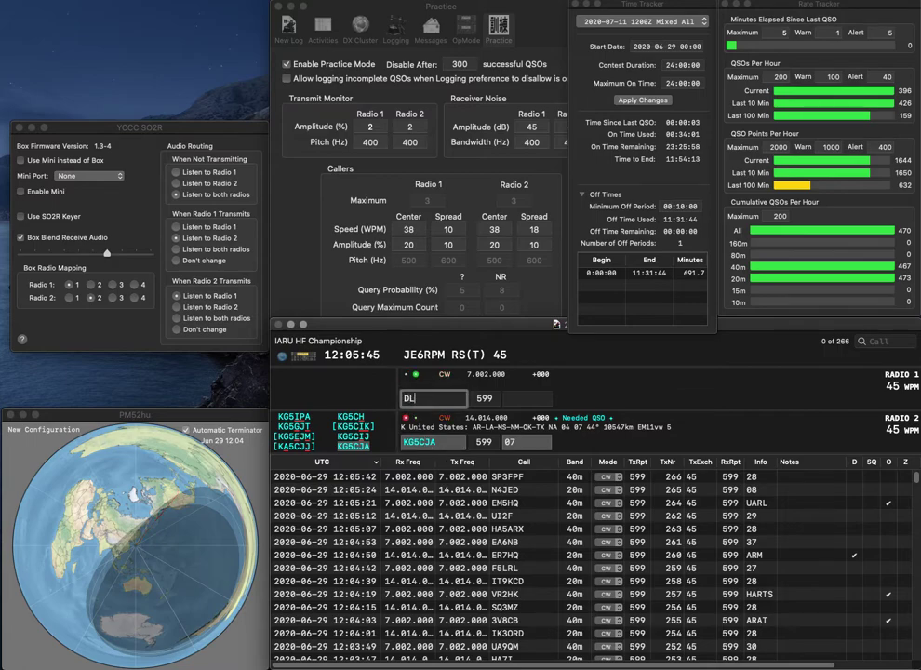
type("7JO")
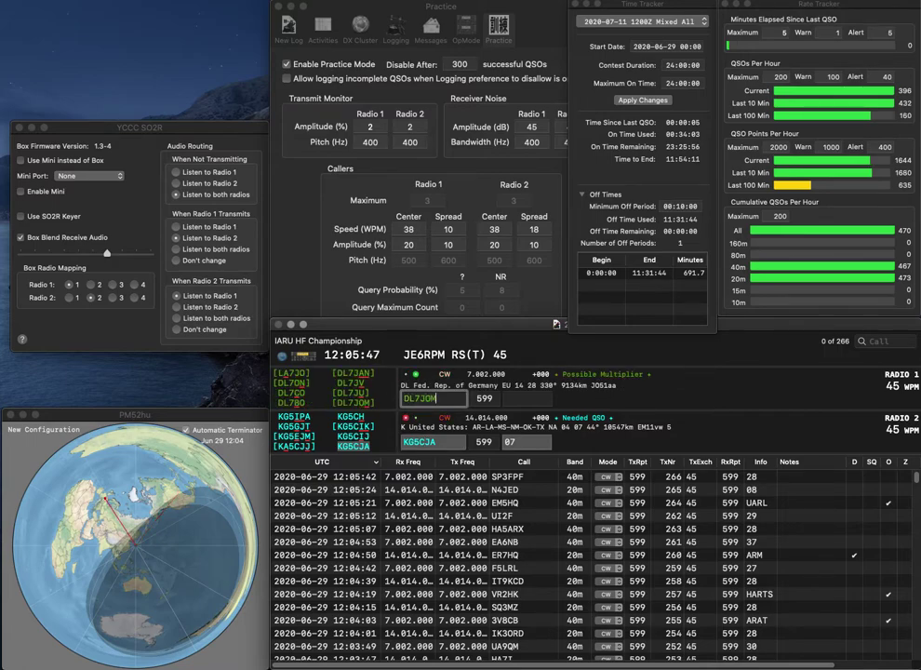
type("M")
key("Return")
Log KG5CJA on Radio 2 with exchange 07 and DL7JOM on Radio 1 with exchange 28.
key("Tab")
key("Return")
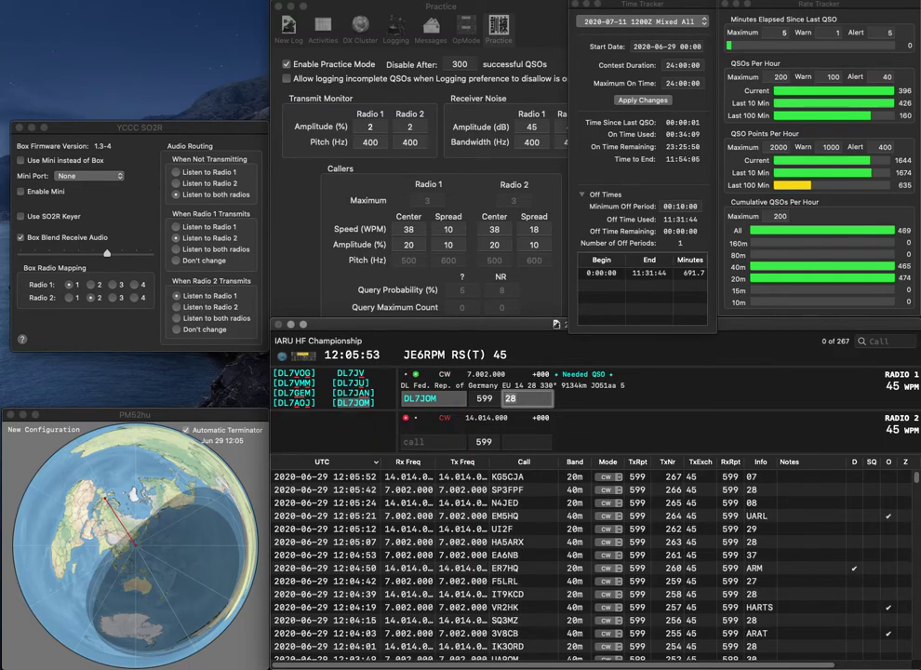
key("Return")
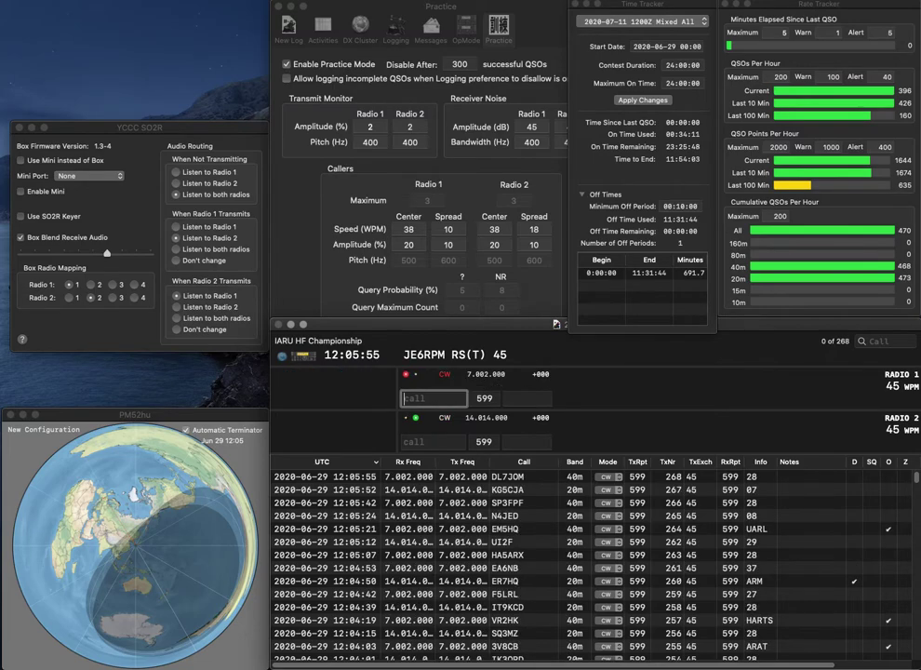
Send the partial calls LM and 9LM on Radio 2 while answering and logging K9YX on Radio 1 with exchange 08.
type("LM")
key("Return")
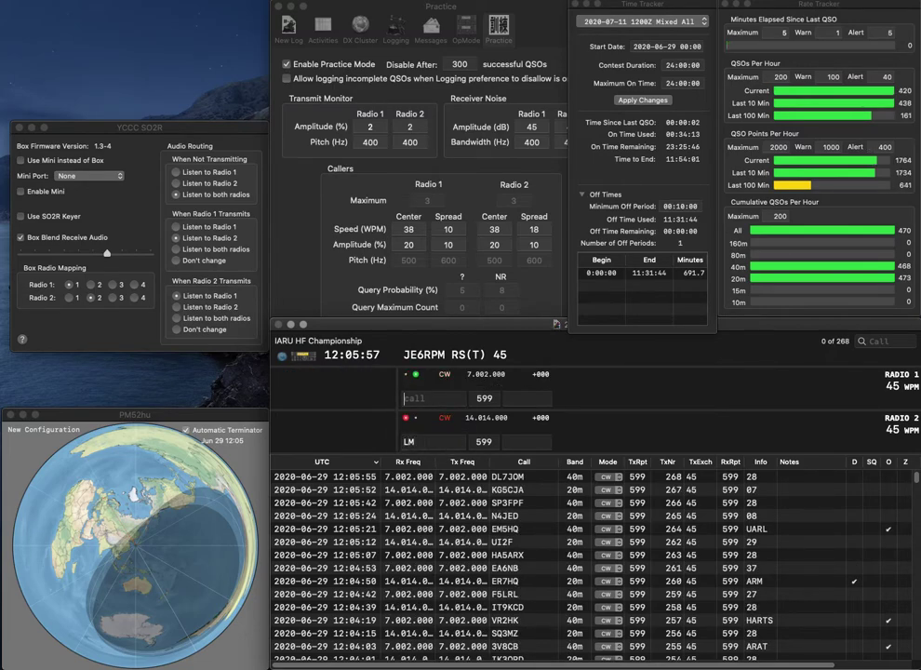
type("K9YX")
key("Return")
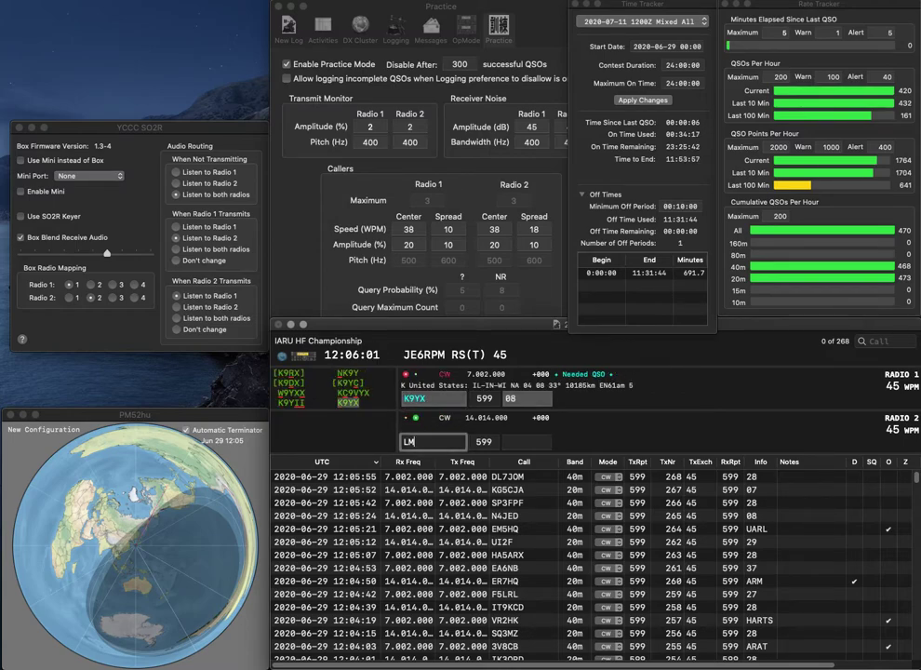
type("9")
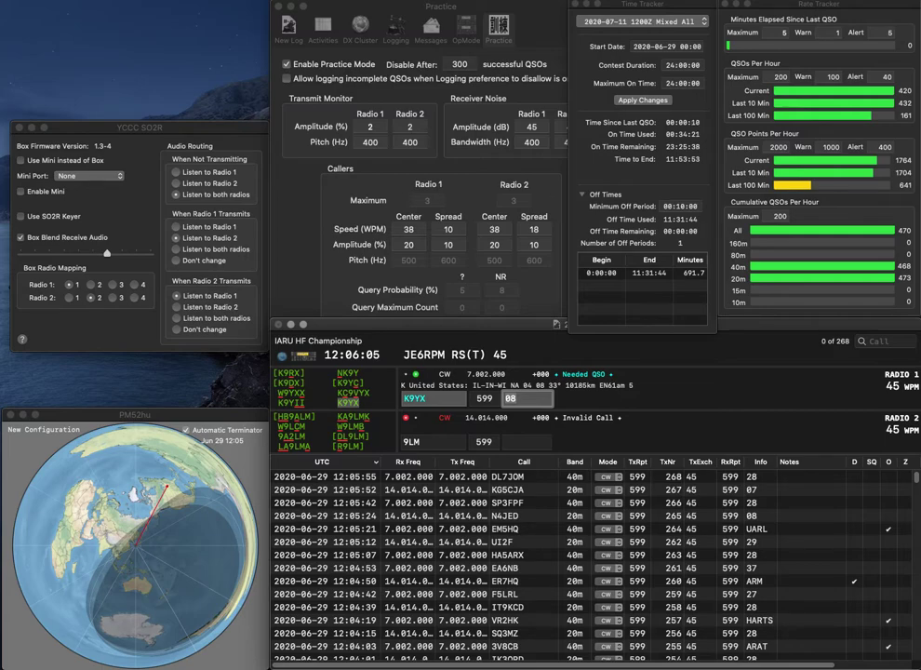
key("Return")
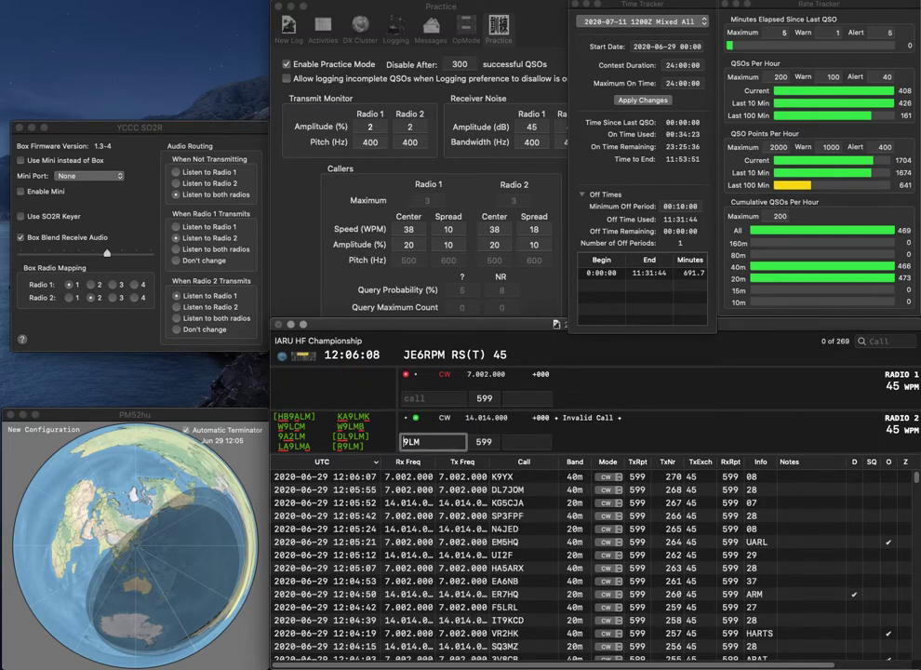
type("XE")
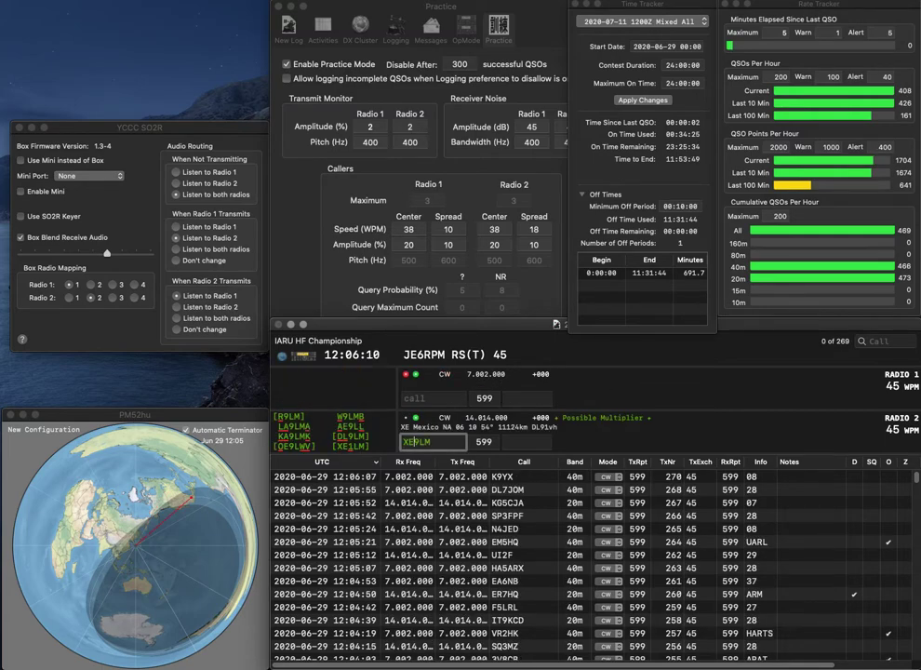
key("Delete")
type("1")
key("Return")
Answer OP2K on Radio 1 with exchange 27.
type("W")
key("BackSpace")
type("O")
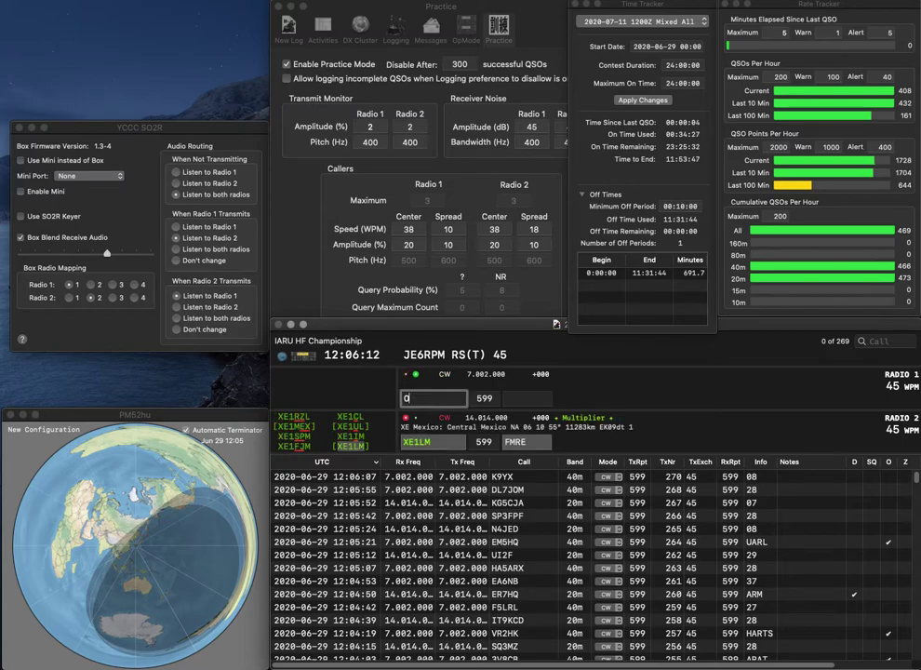
type("P2K")
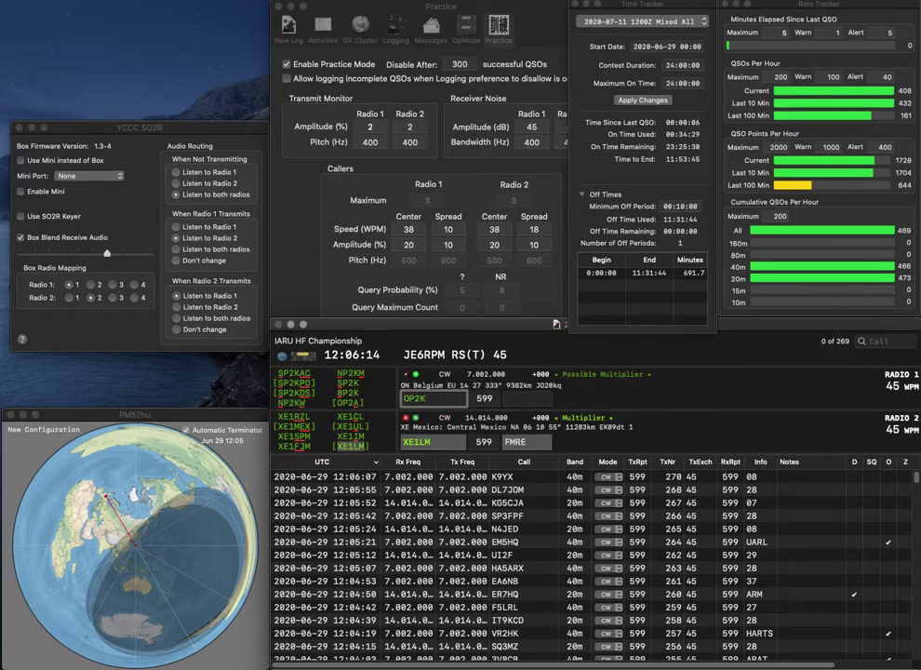
key("Return")
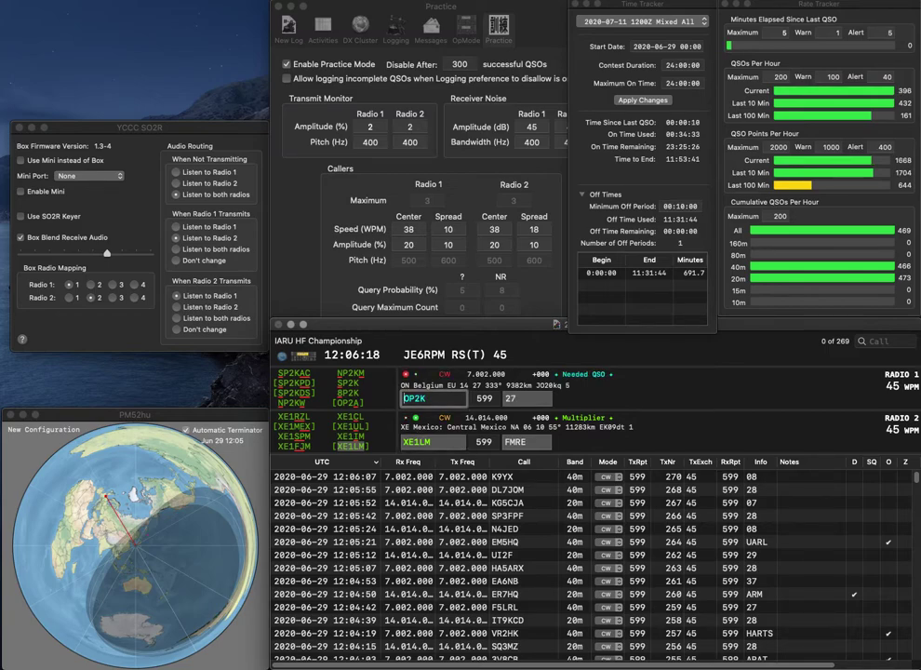
Log XE1LM on Radio 2 with exchange FMRE, and correct the Radio 1 call to 8P2K with exchange 11.
key("Return")
key("Home")
key("Delete")
type("8")
key("Tab")
key("Return")
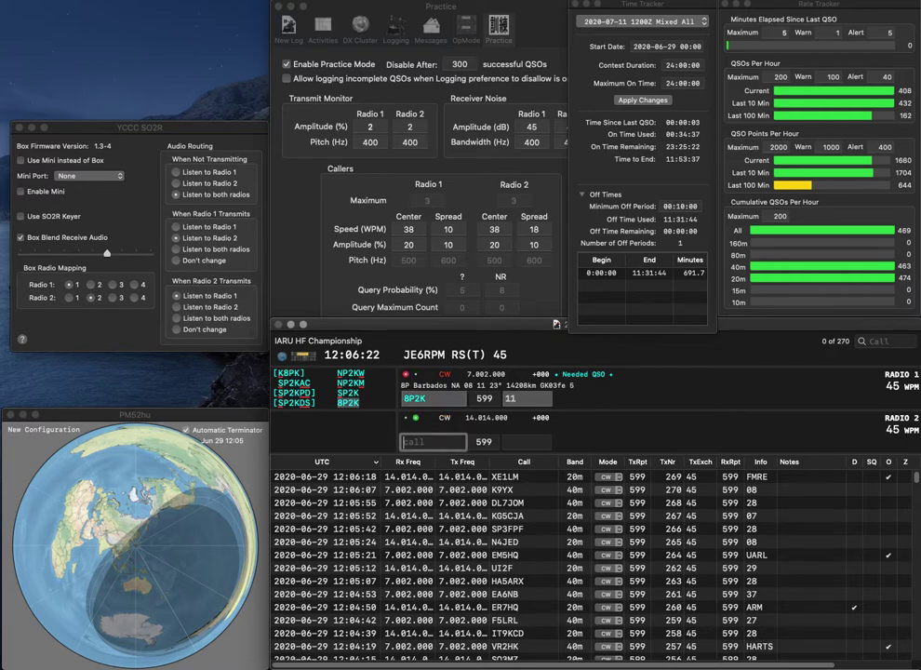
Answer OL0HQ on Radio 2 with exchange CRC, and log both 8P2K on Radio 1 and OL0HQ.
type("OL0HQ")
key("Return")
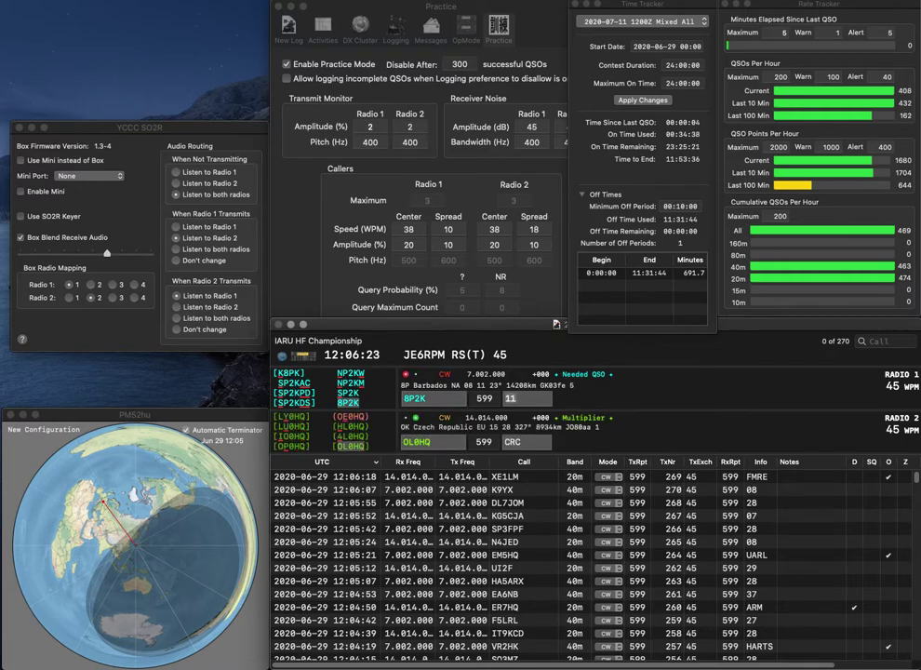
key("Tab")
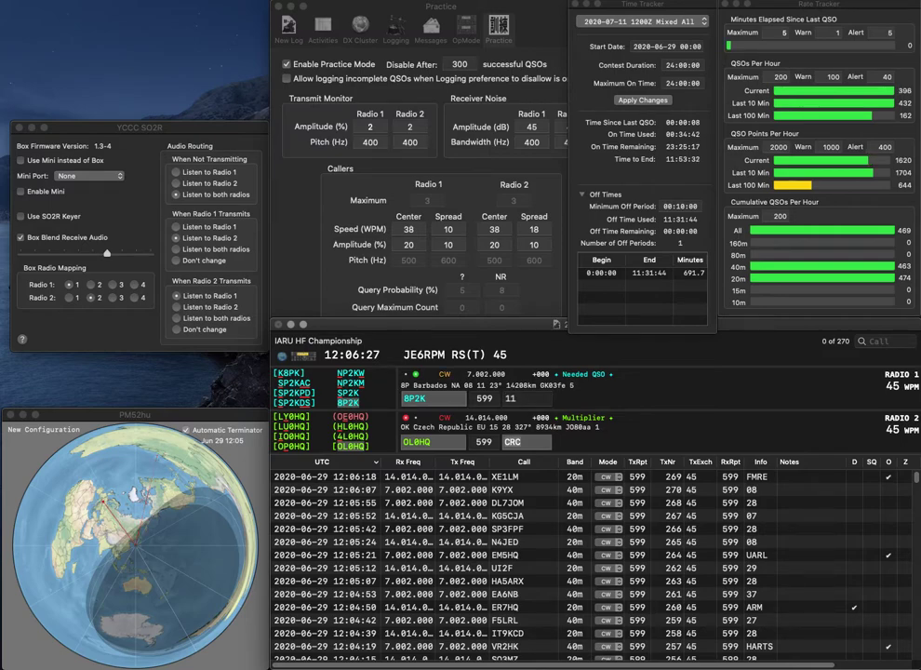
key("Return")
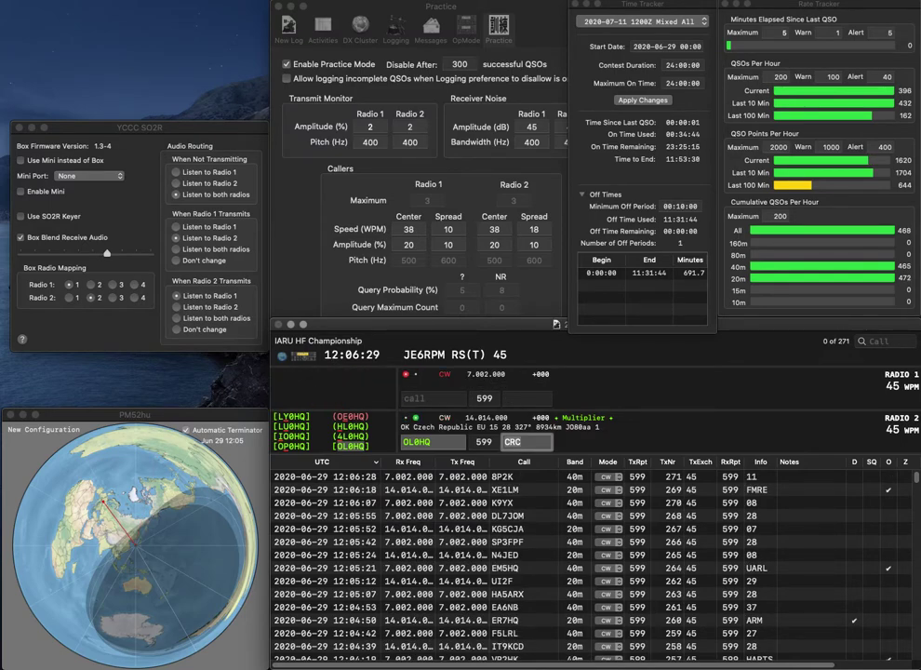
key("Return")
Answer and log W0UC on Radio 1 with exchange 07 while sending the partial call W6 on Radio 2.
type("W0UC")
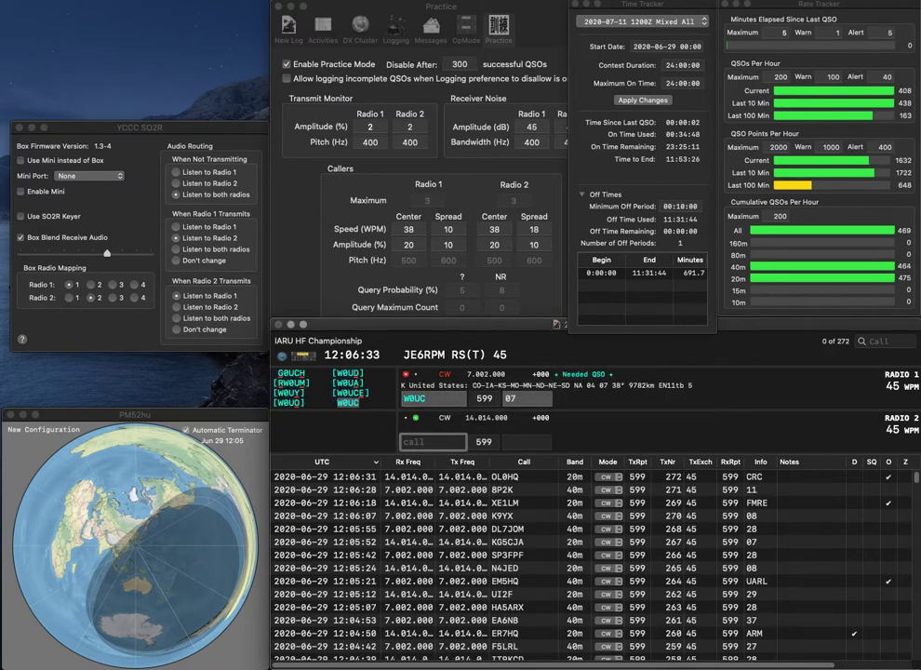
key("BackSpace")
key("Return")
key("space")
key("space")
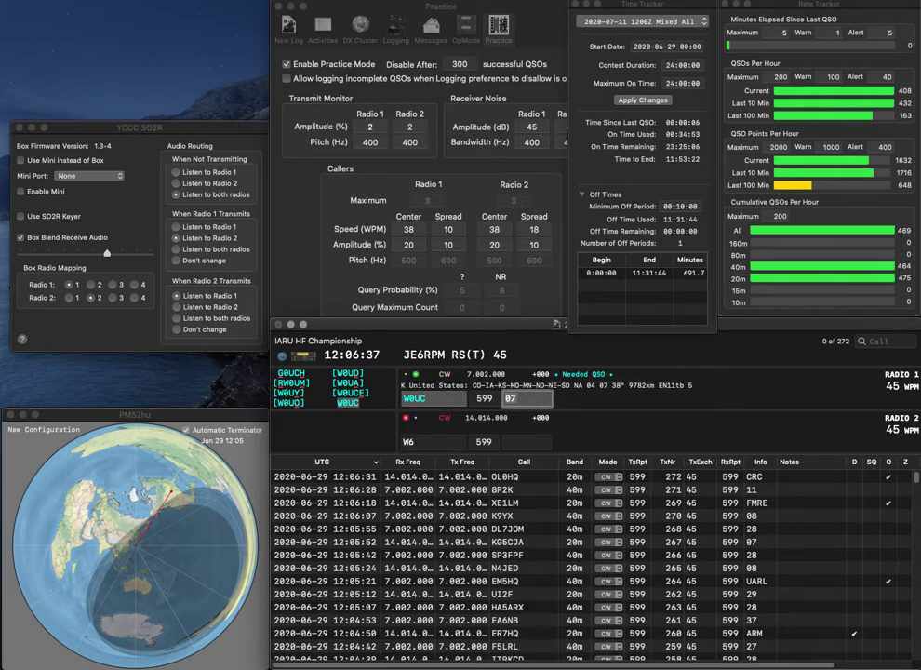
key("Return")
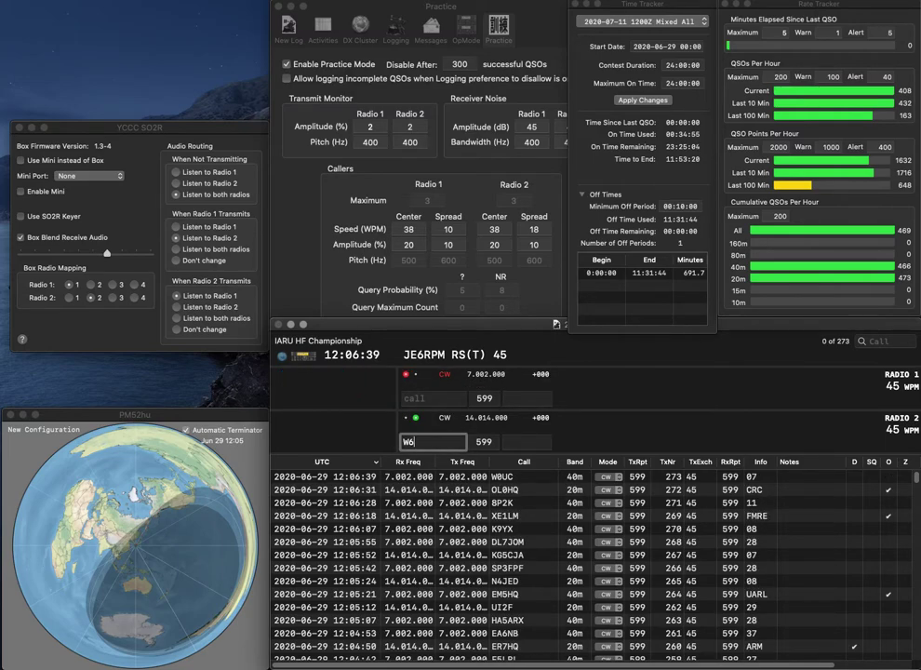
type("AJF")
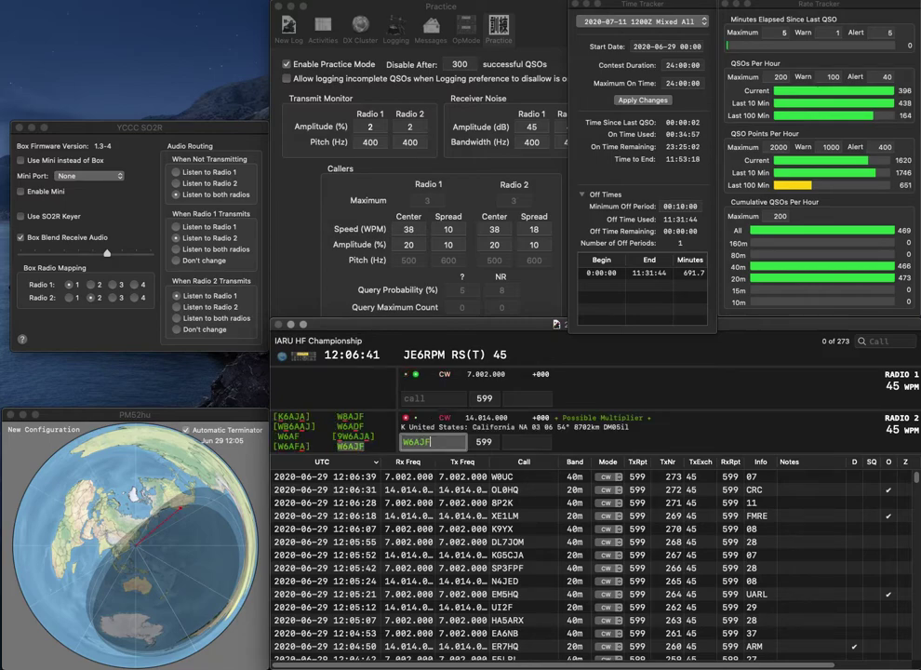
key("Return")
type("K0RDP")
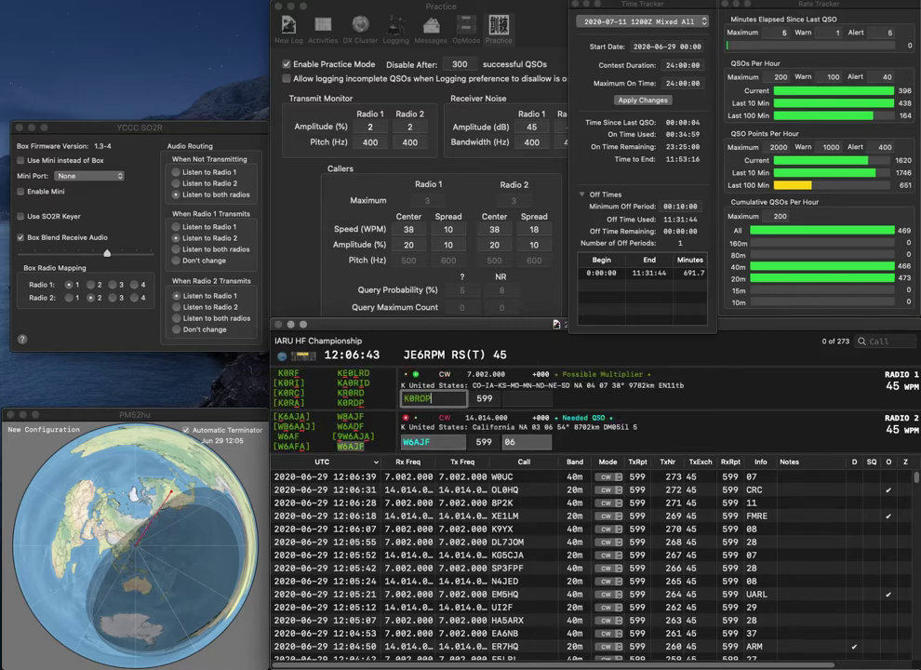
key("Return")
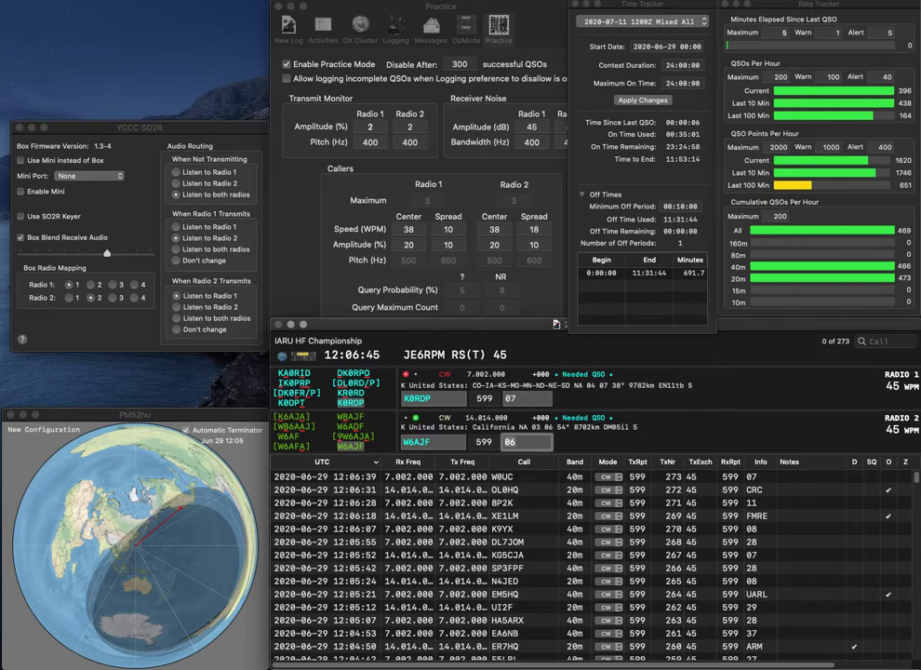
key("Return")
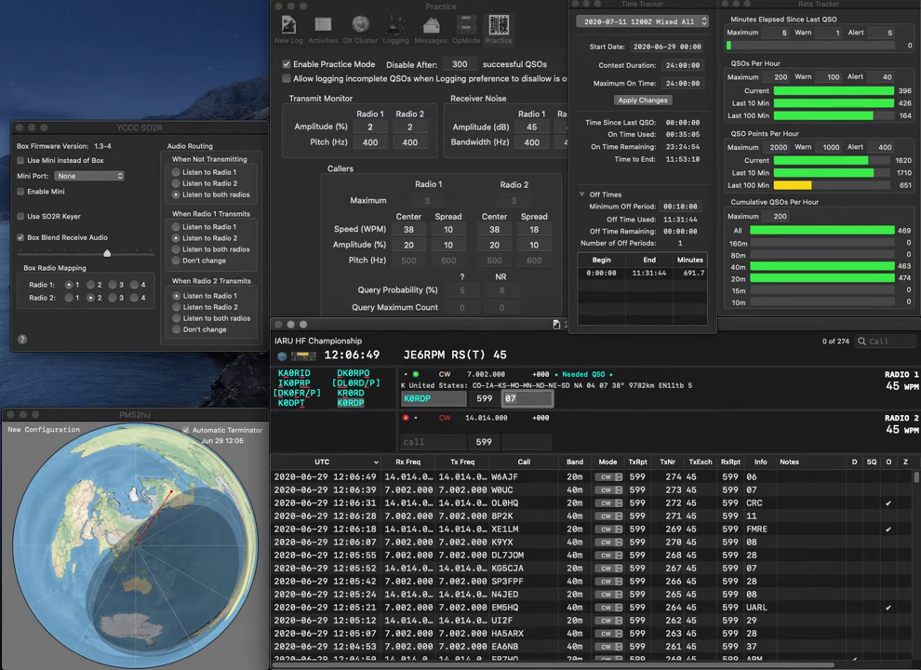
key("Return")
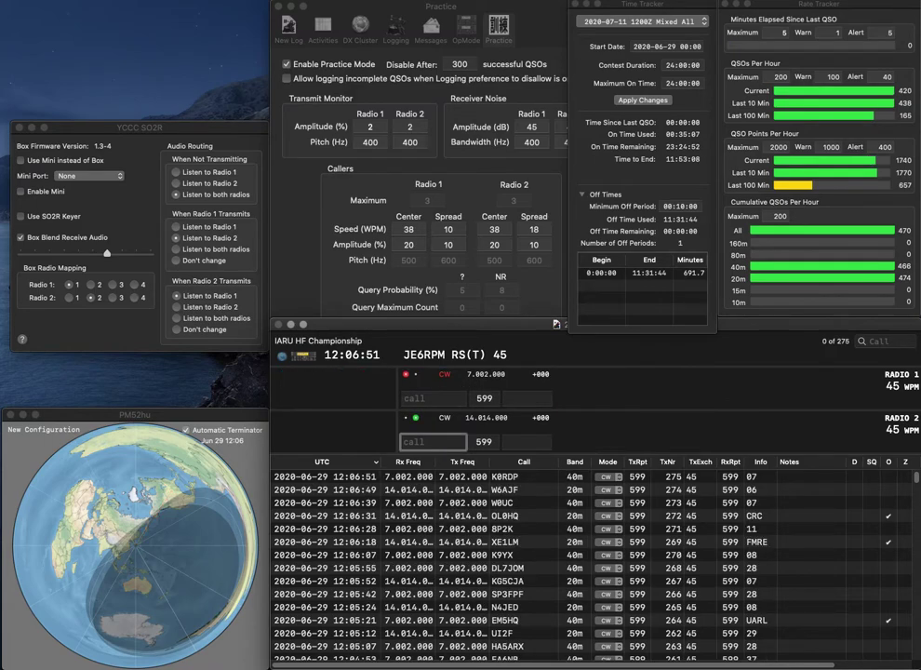
Send the partial call A on Radio 2 and answer EA1ITX on Radio 1 with exchange 37.
type("A")
key("Return")
type("EA1ITX")
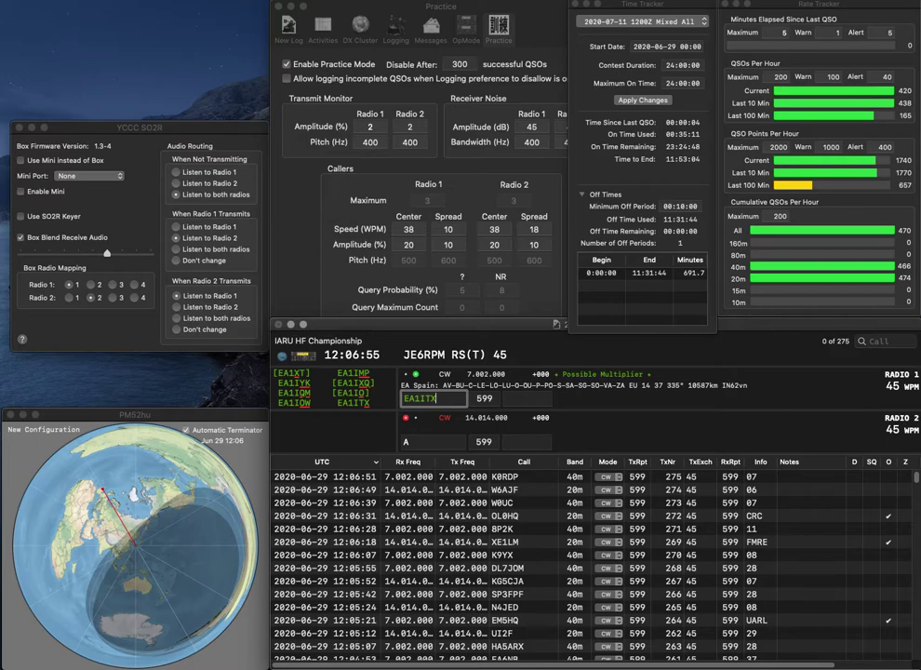
key("Return")
type("UA9")
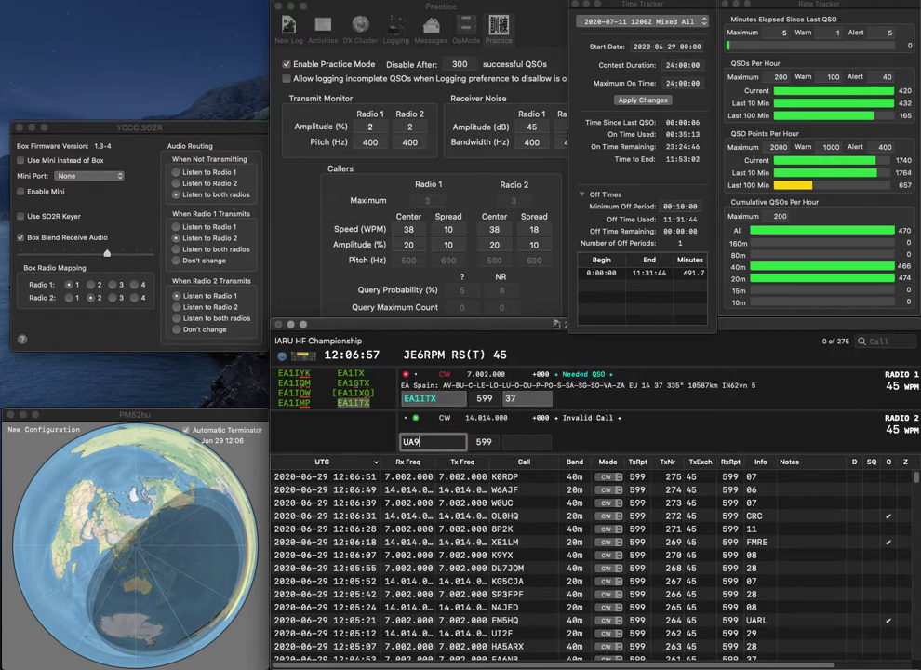
type("AGX")
key("Return")
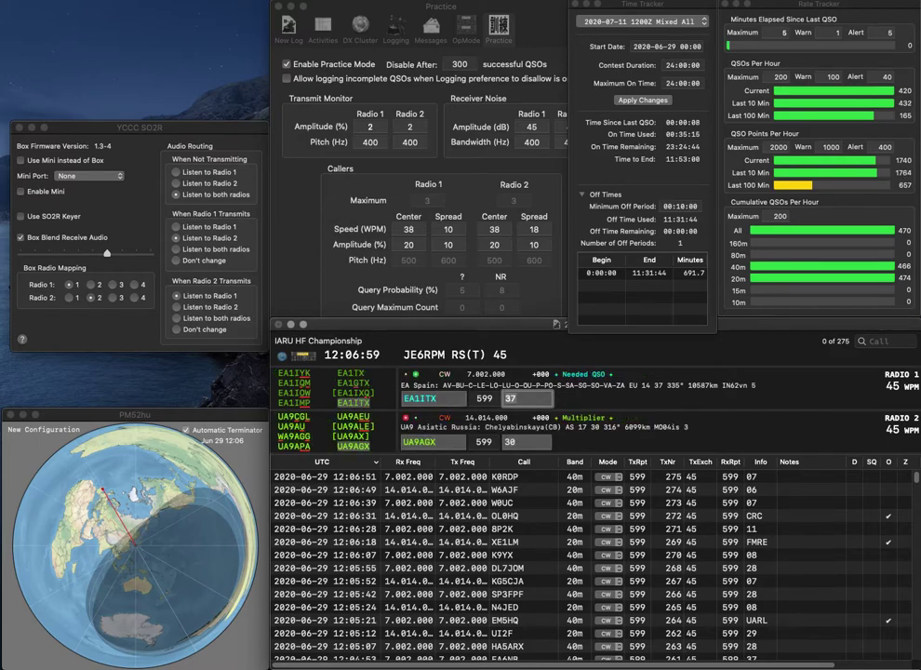
Log EA1ITX with exchange 37 on Radio 1 and UA9AGX with exchange 30 on Radio 2.
key("Return")
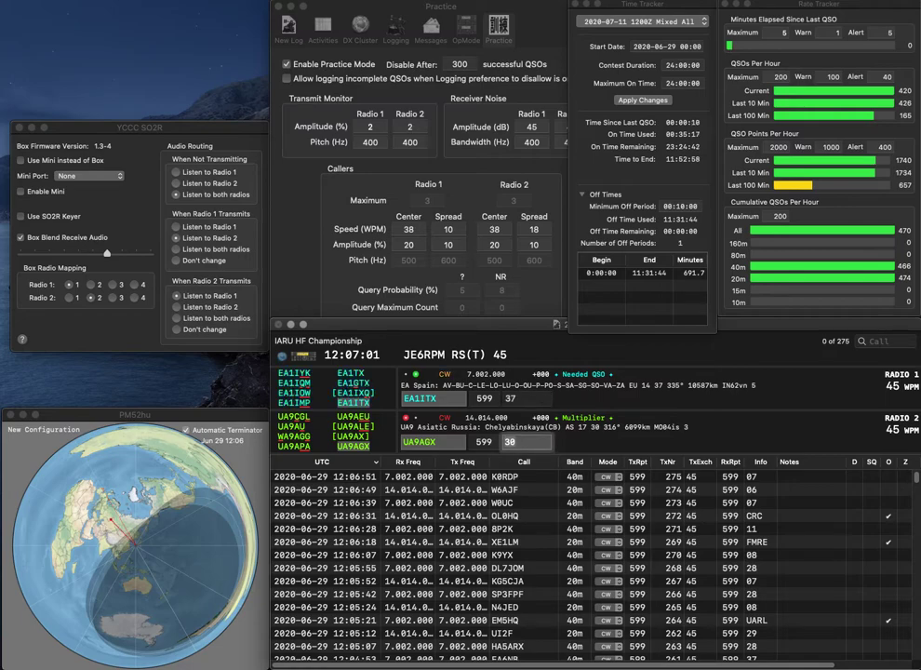
key("Return")
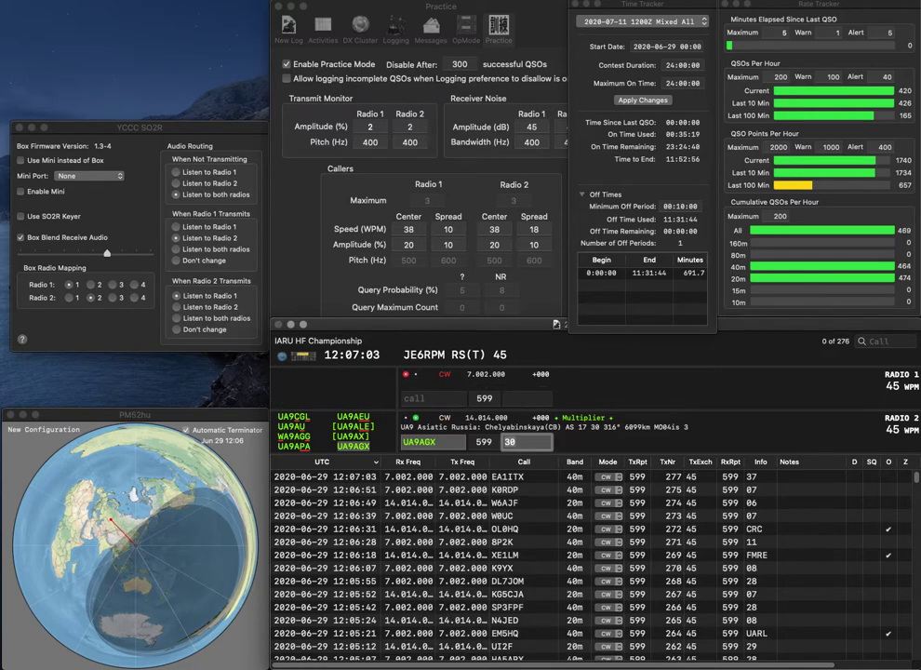
key("Return")
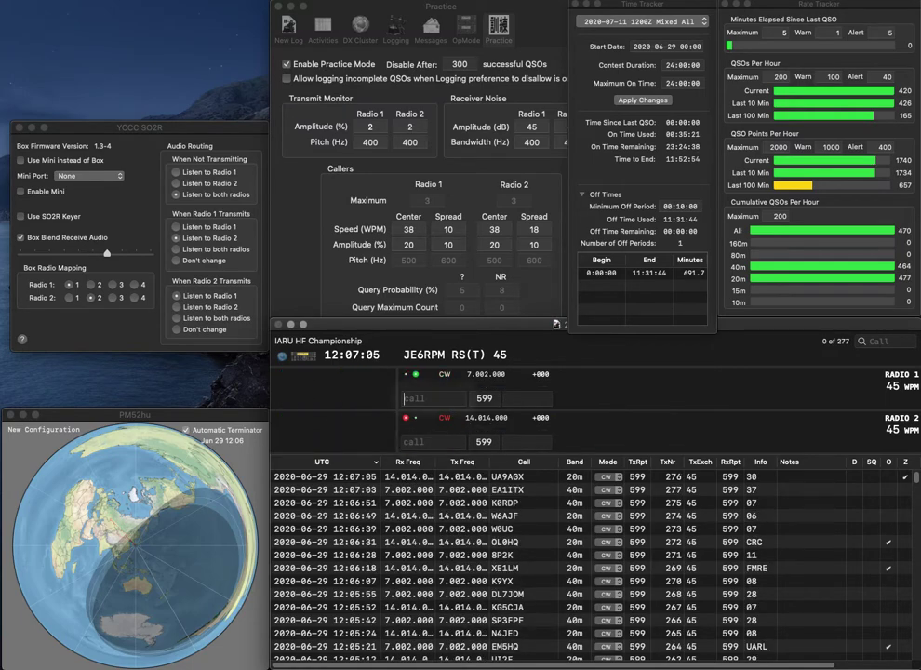
Answer a new Radio 1 caller as RU4K with exchange 29.
type("R")
key("BackSpace")
type("U4K")
key("Return")
Enter VR2HK on Radio 2 and answer the station with exchange HARTS.
type("2HQ")
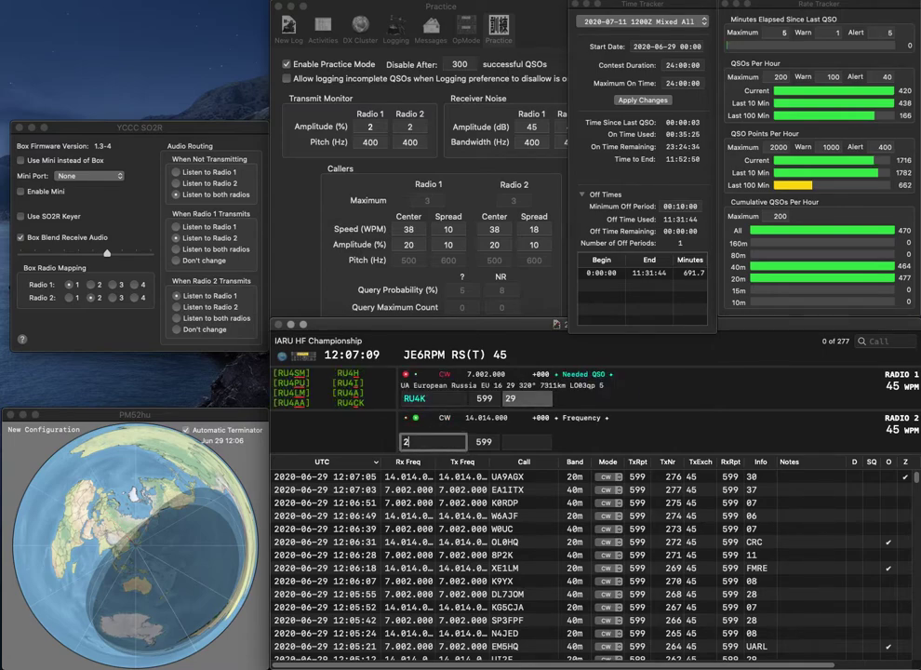
key("BackSpace")
type("K")
key("Home")
type("VR")
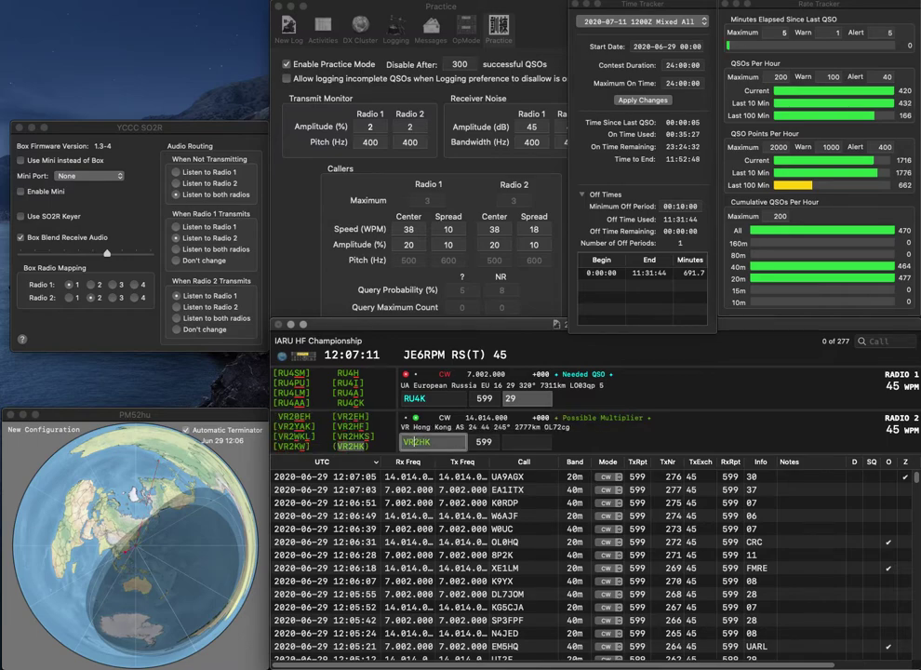
key("Return")
key("Right")
key("BackSpace")
type("5")
key("Return")
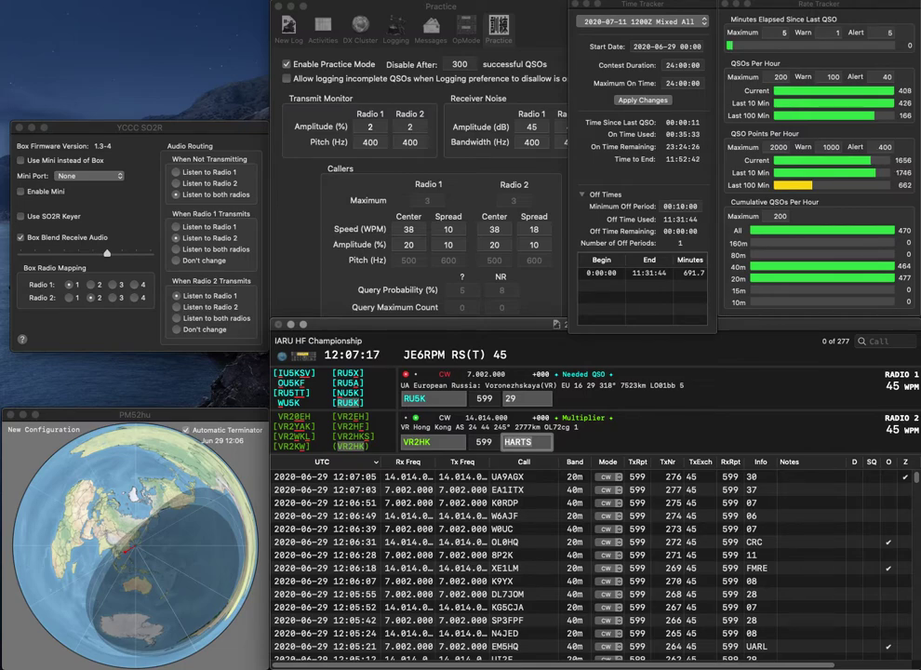
key("Return")
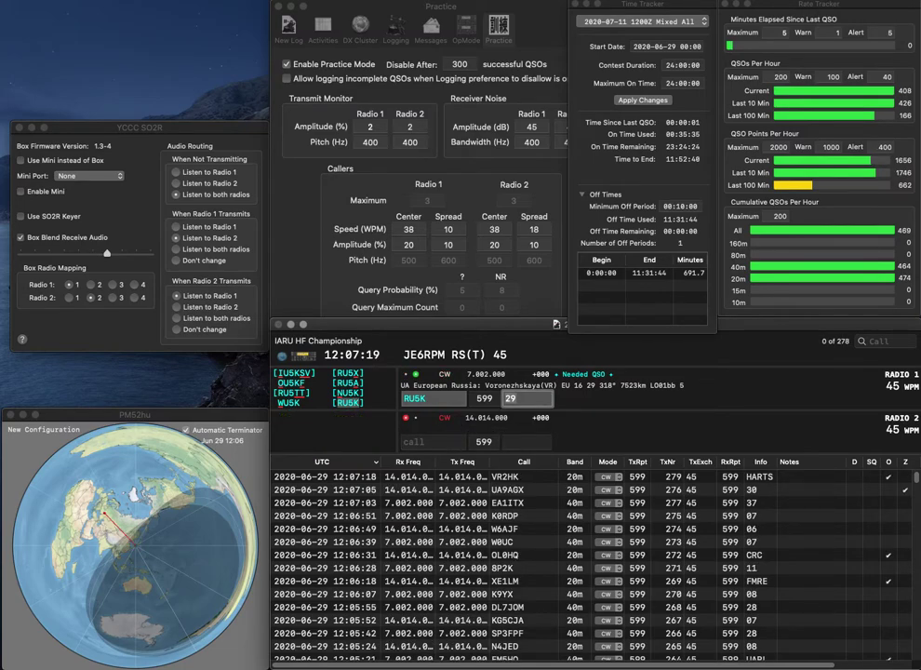
key("Return")
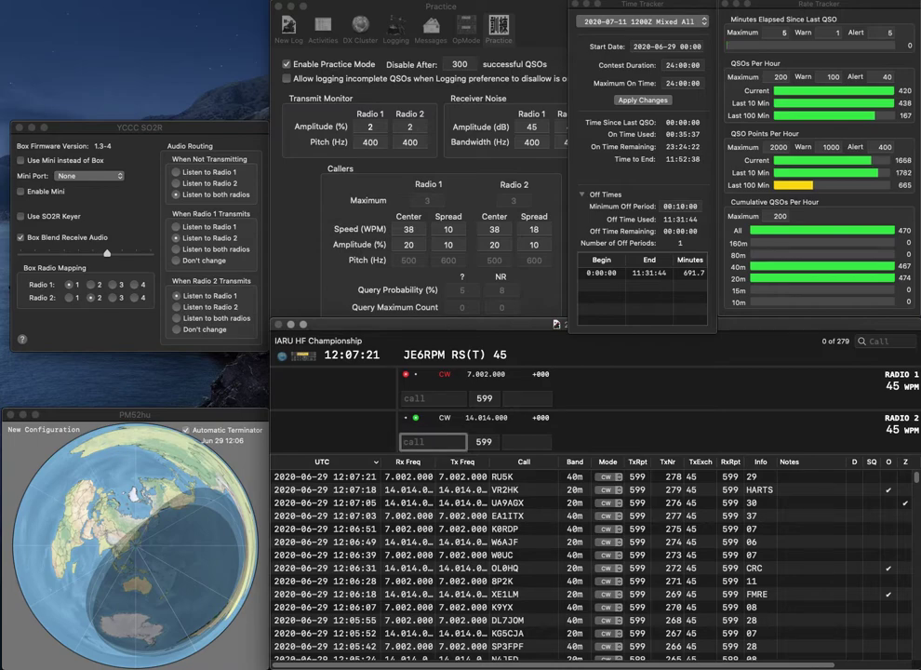
Answer JF1RPZ on Radio 2 with exchange R3 and NF5KF on Radio 1 with exchange 07, and log both contacts.
type("JF1R")
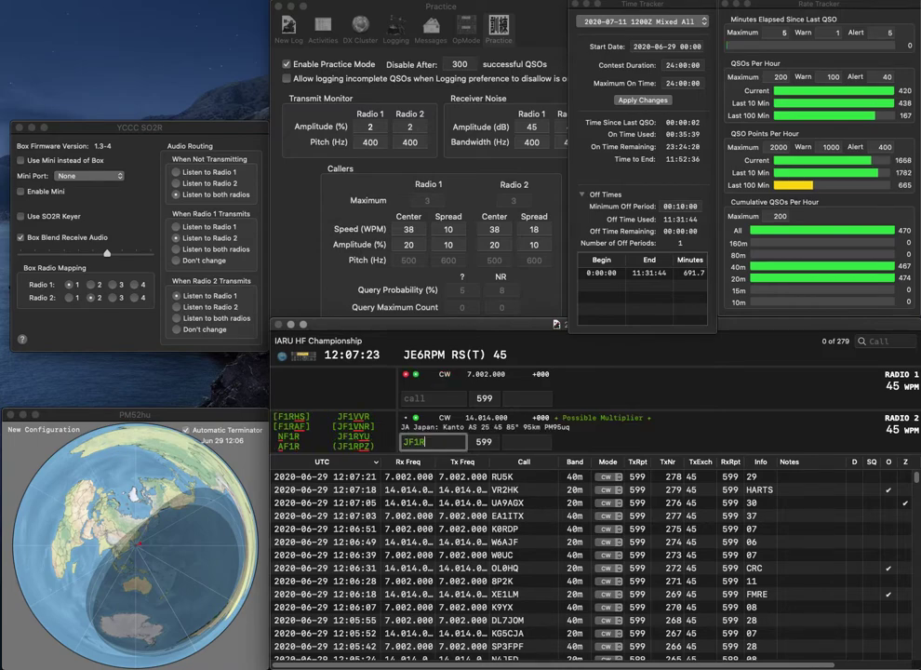
type("PZ")
key("Return")
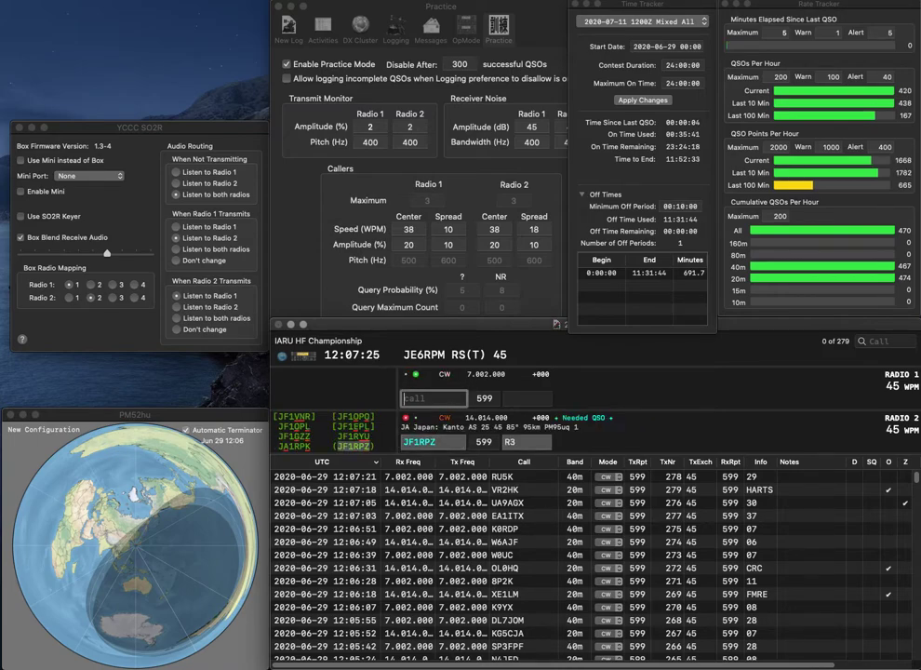
type("NF5KF")
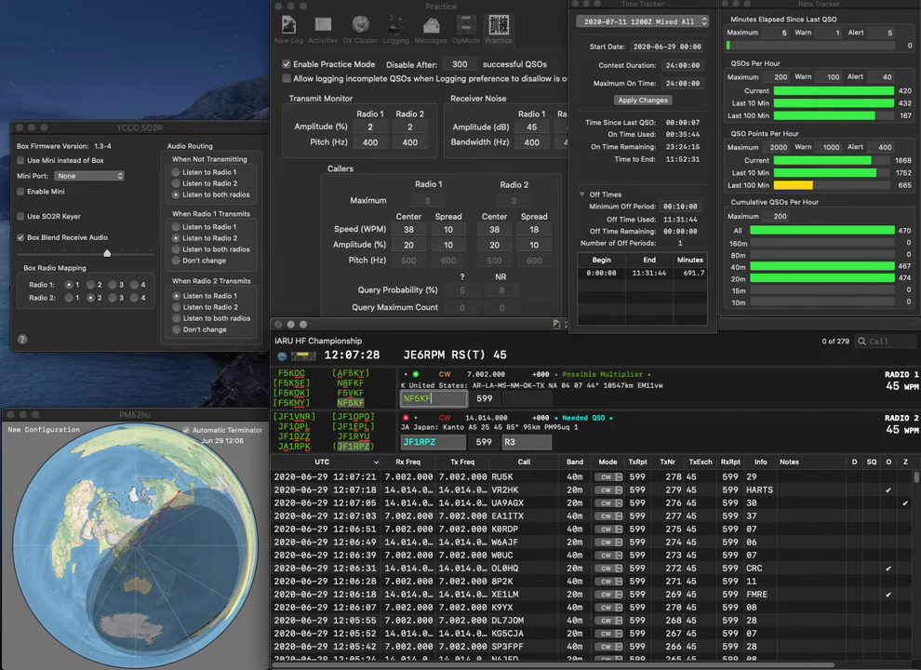
key("Return")
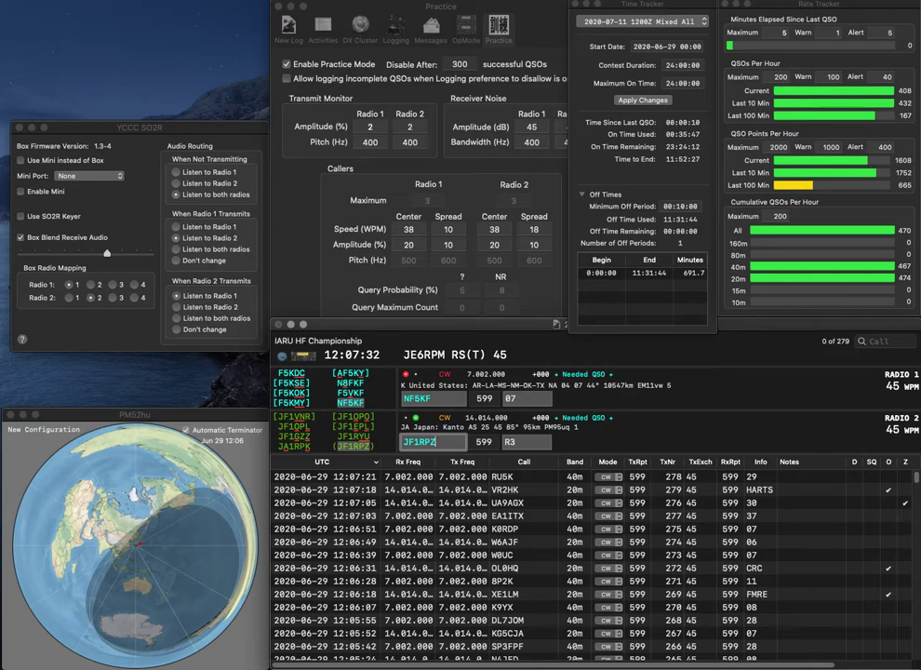
key("Return")
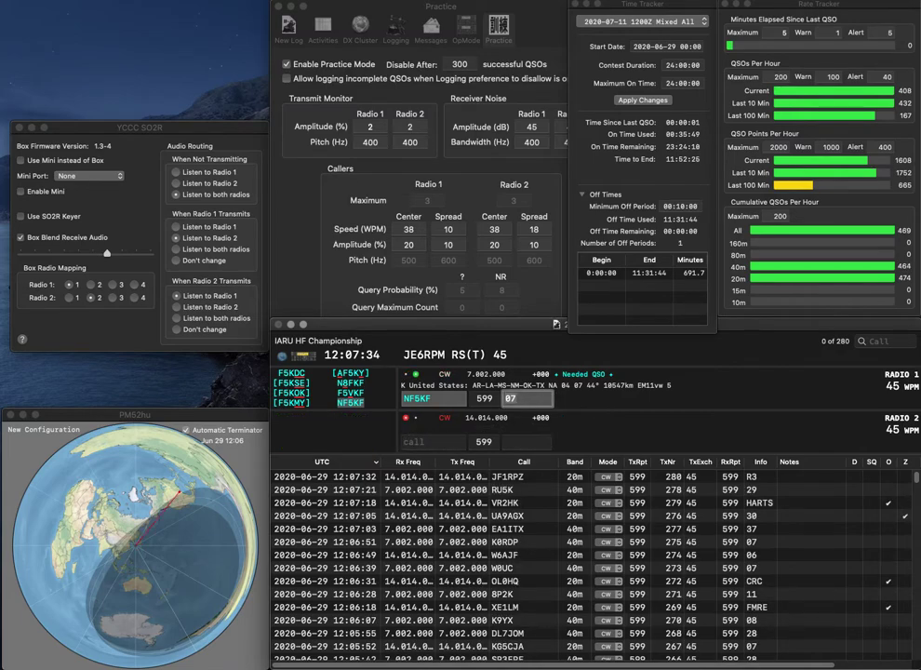
key("Return")
type("E")
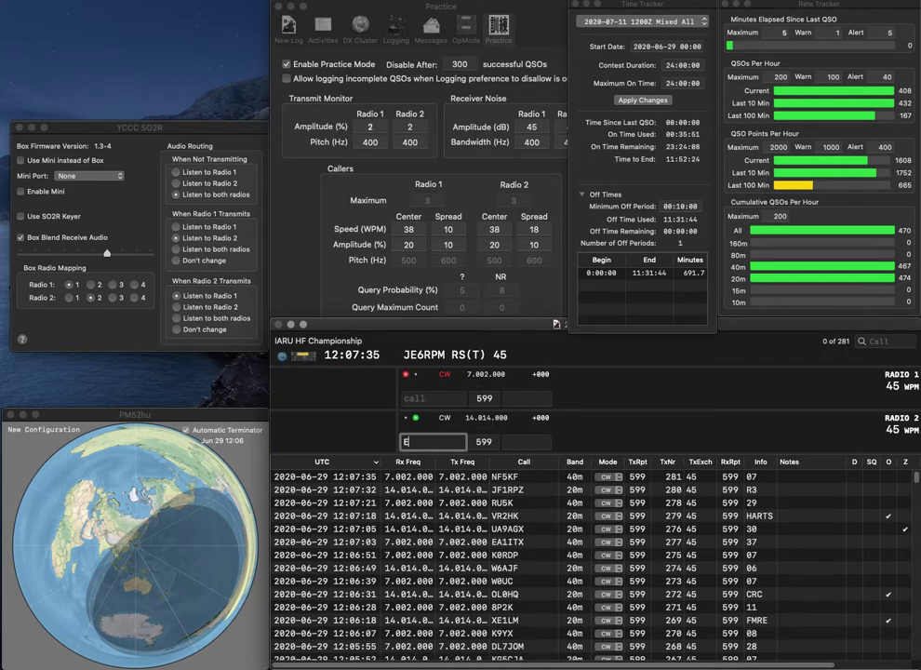
type("A5HEW")
key("Return")
type("IK6X")
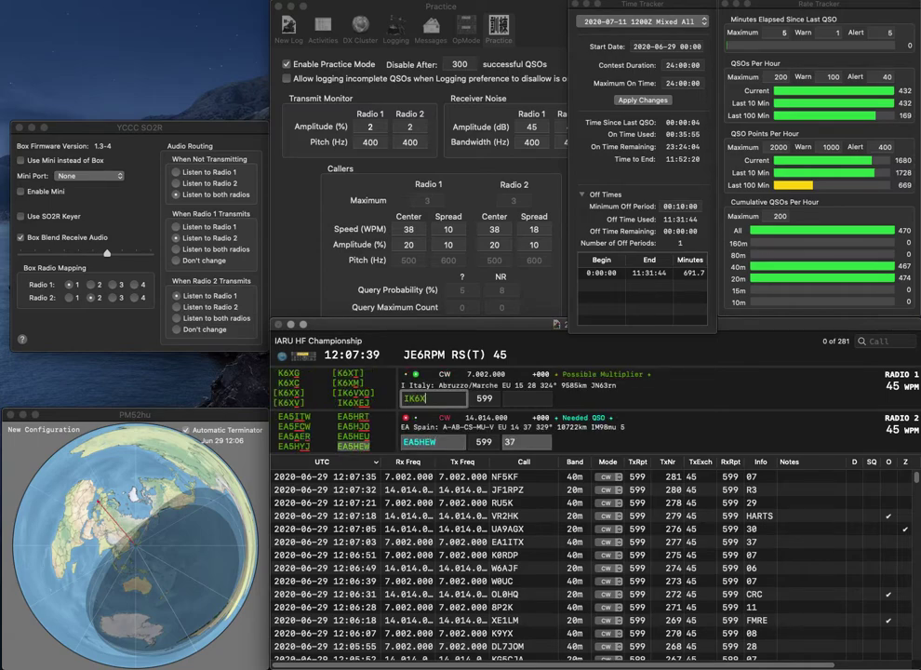
type("EJ")
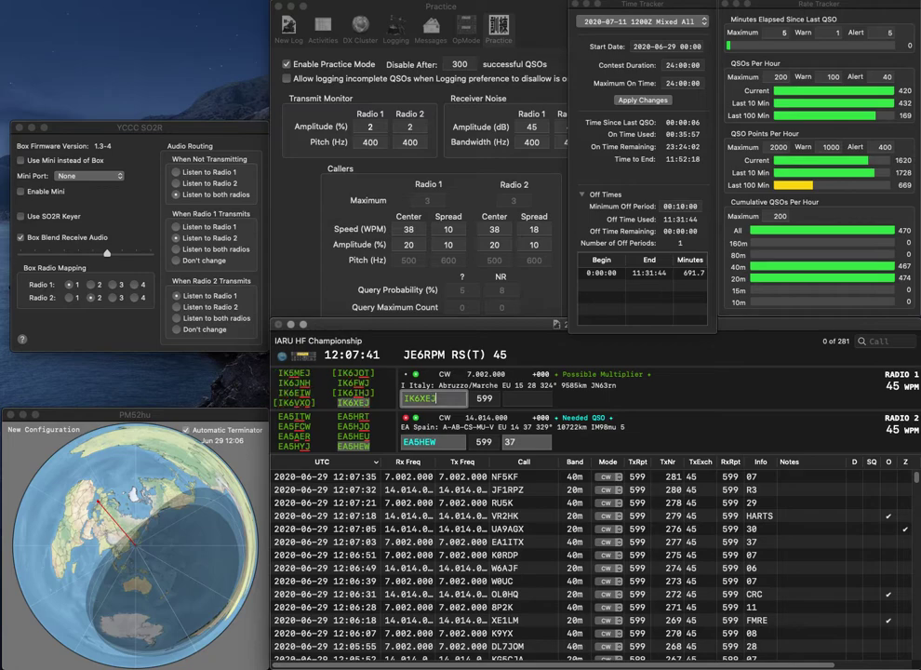
key("Return")
key("Return")
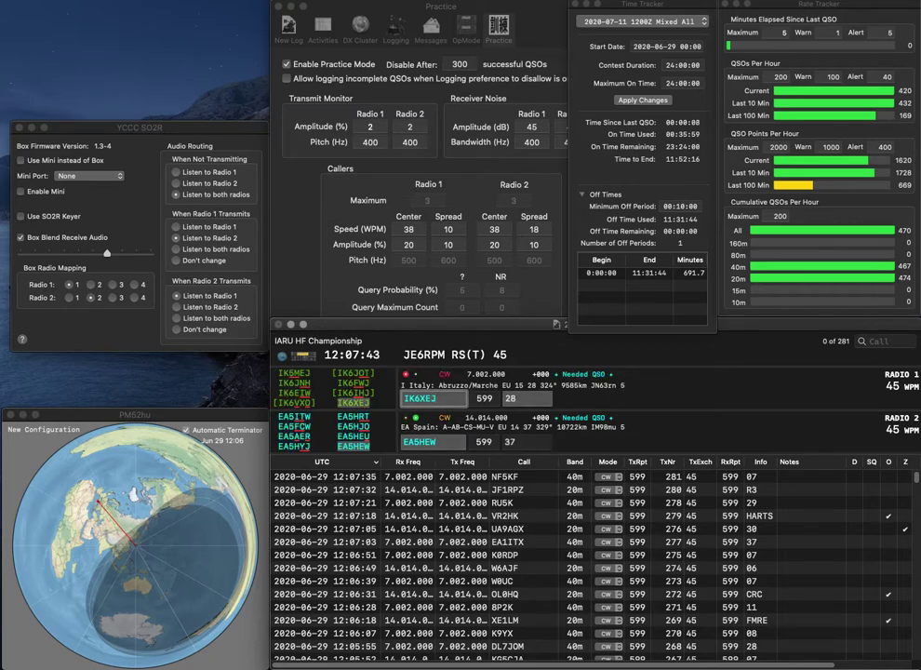
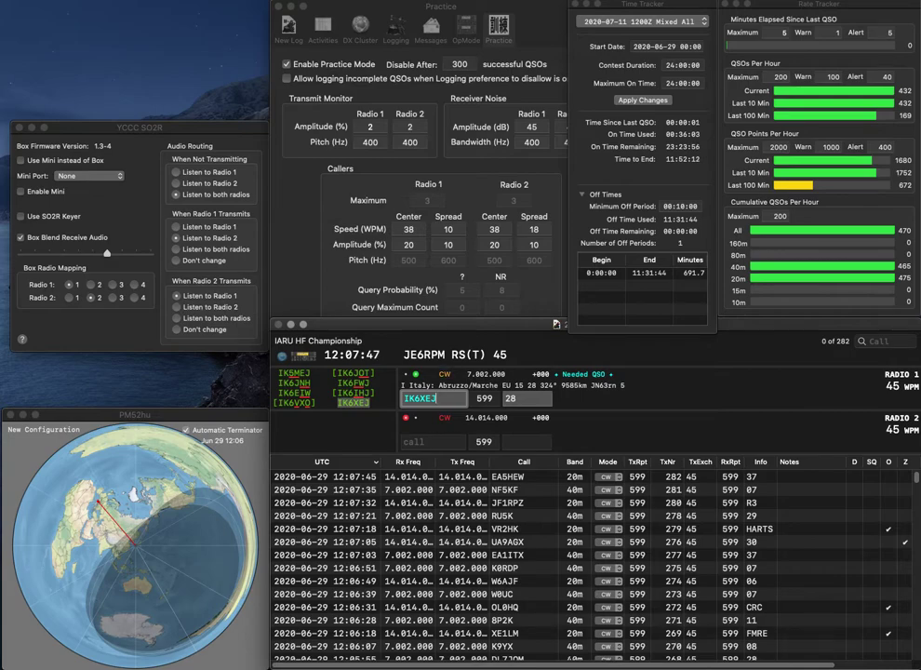
key("Return")
type("SP8ONB")
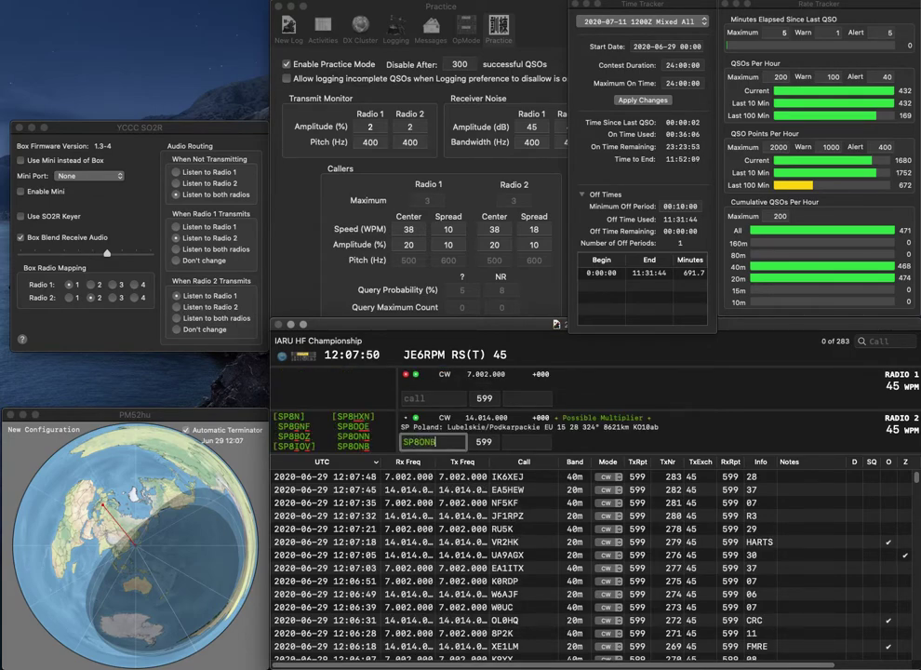
key("Return")
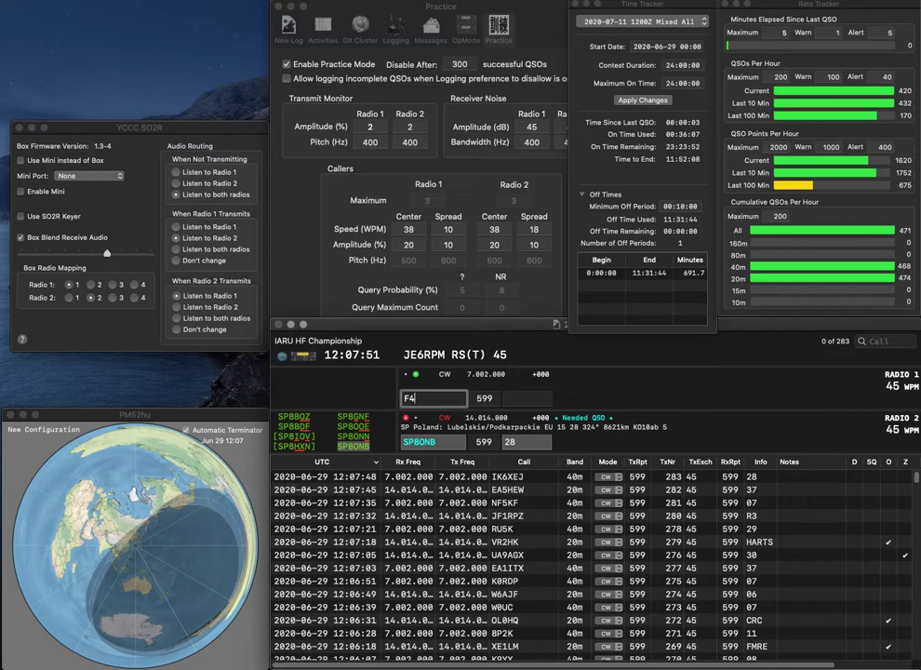
type("F4HER")
key("Return")
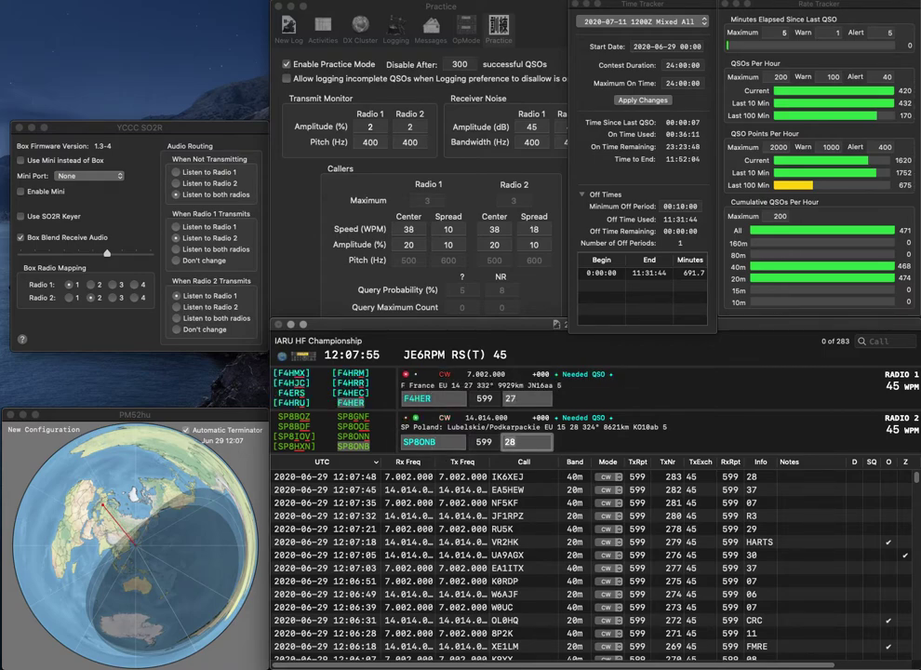
key("Return")
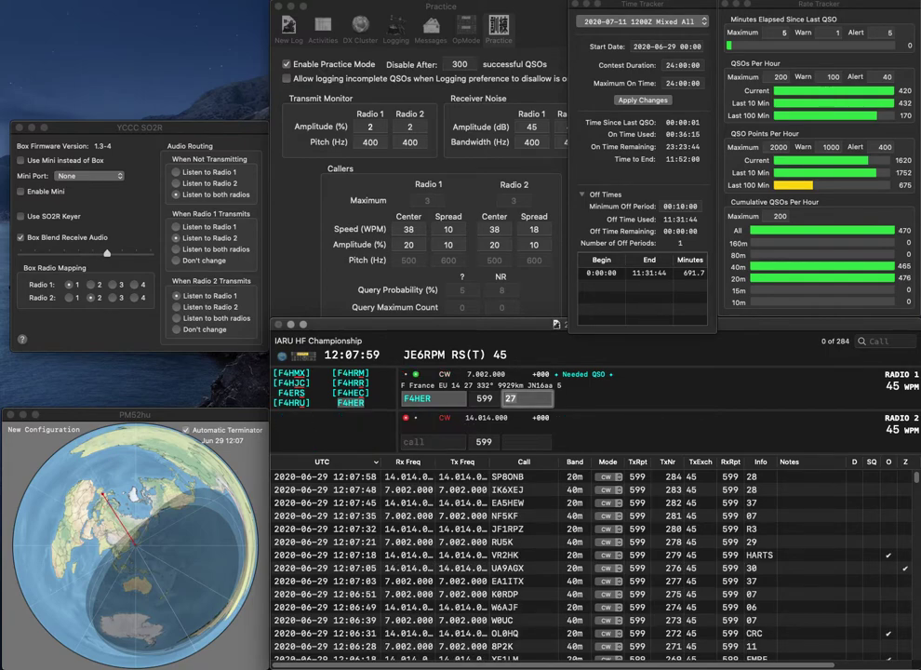
key("Return")
type("JC6C")
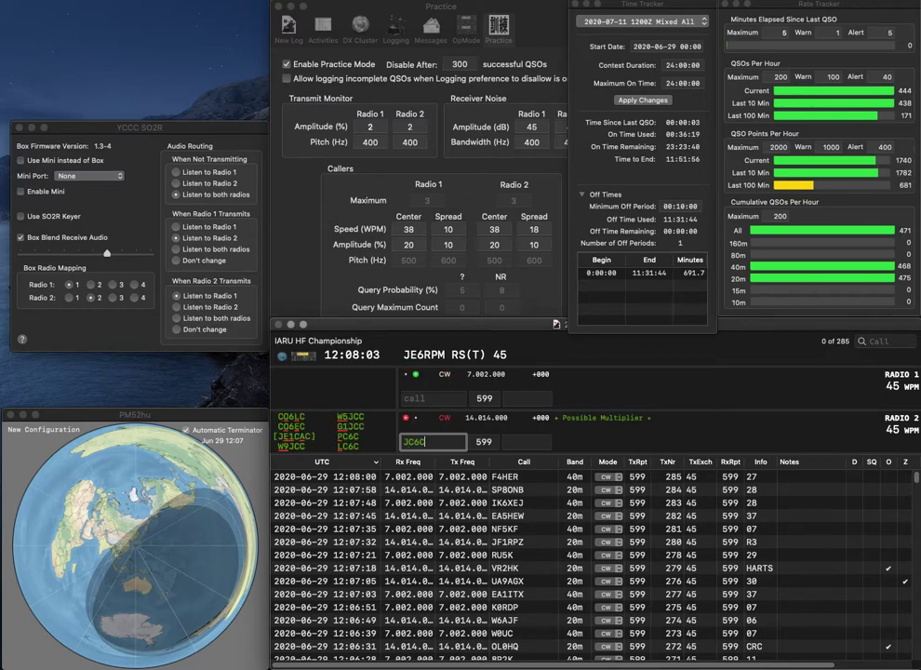
key("Return")
type("CNCE")
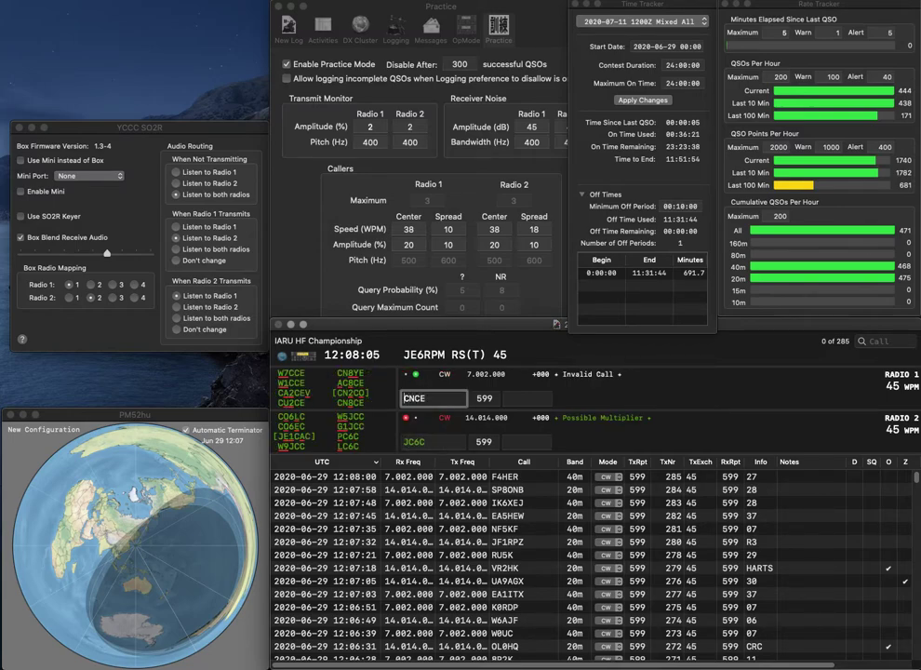
key("Right")
type("8")
key("Return")
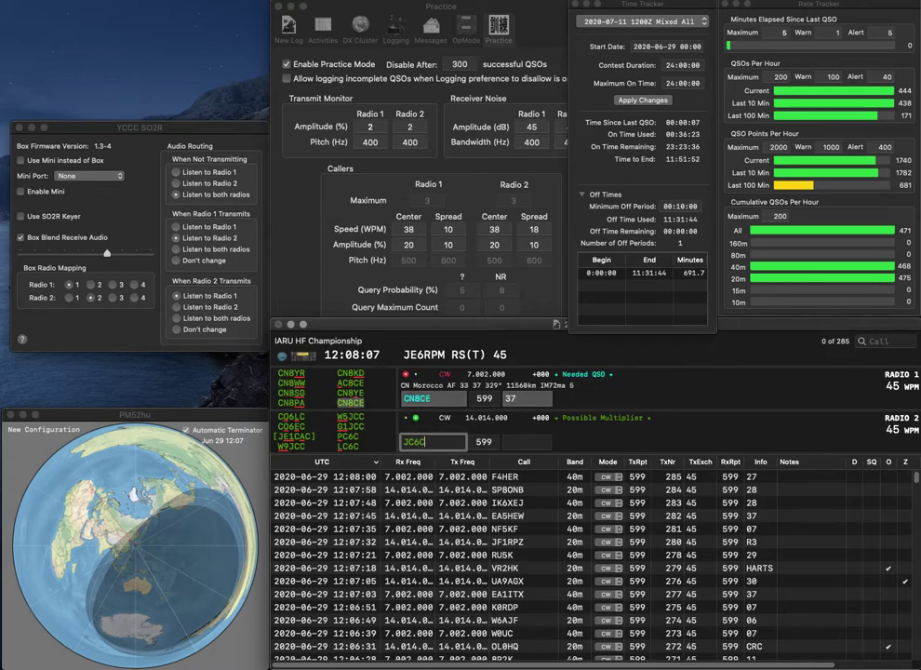
Correct the Radio 2 call to PC6C with exchange 27, and log CN8CE on Radio 1 and PC6C on Radio 2.
key("Home")
key("Delete")
type("P")
key("Return")
key("grave")
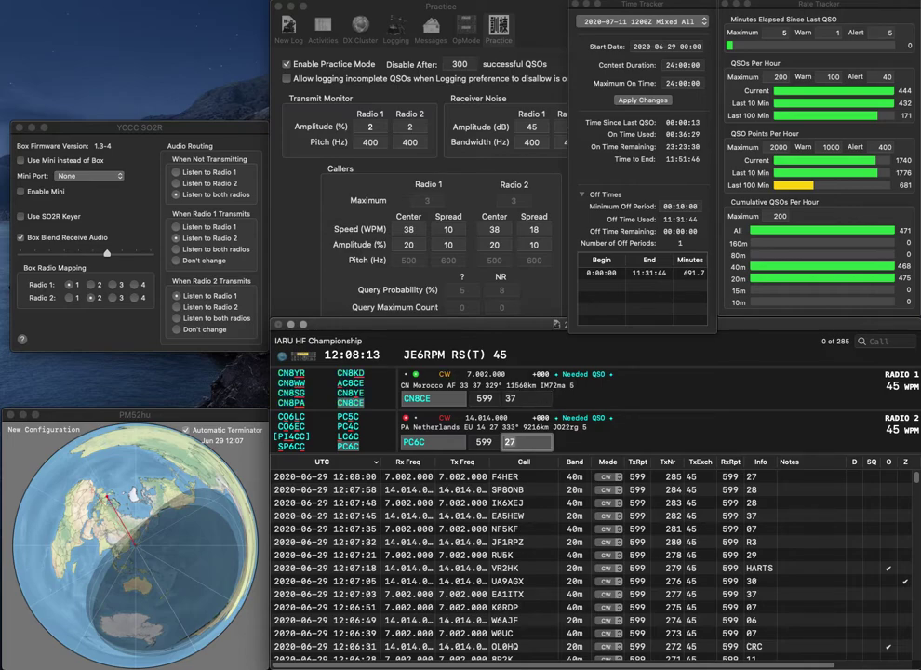
key("Return")
key("grave")
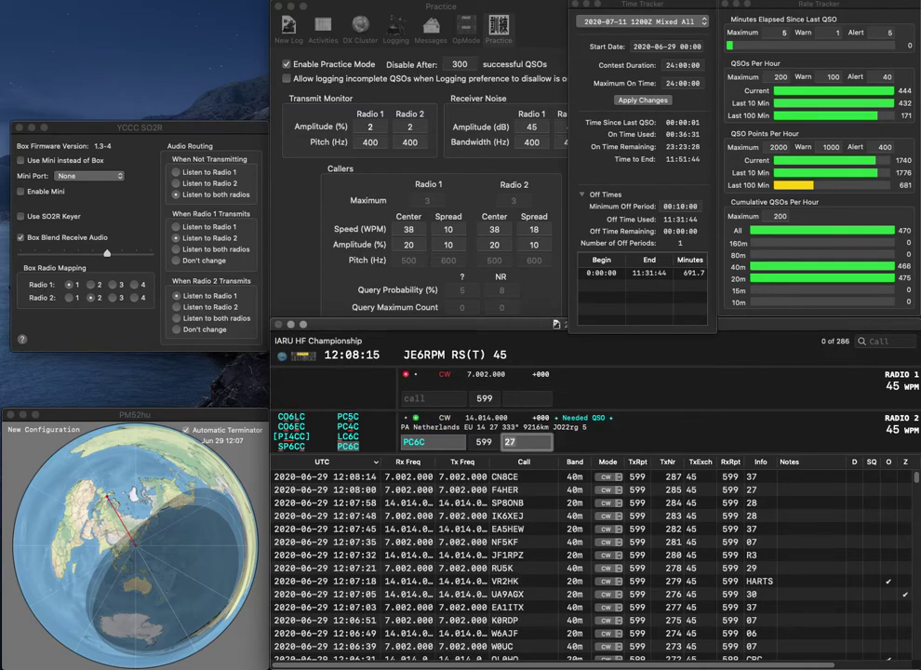
key("Return")
key("grave")
type("Y")
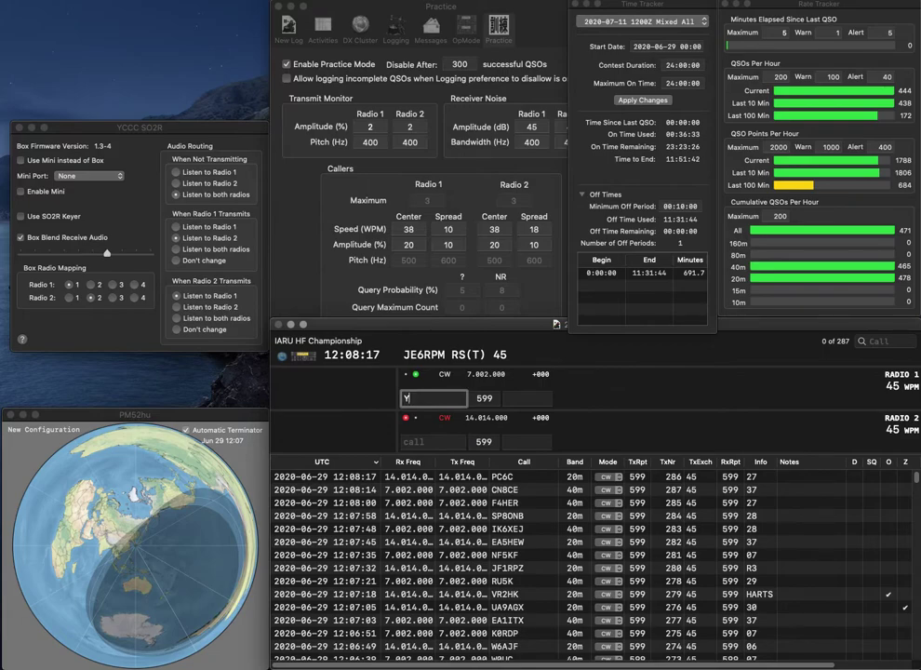
type("V4ABR")
key("Return")
type("WZ9T")
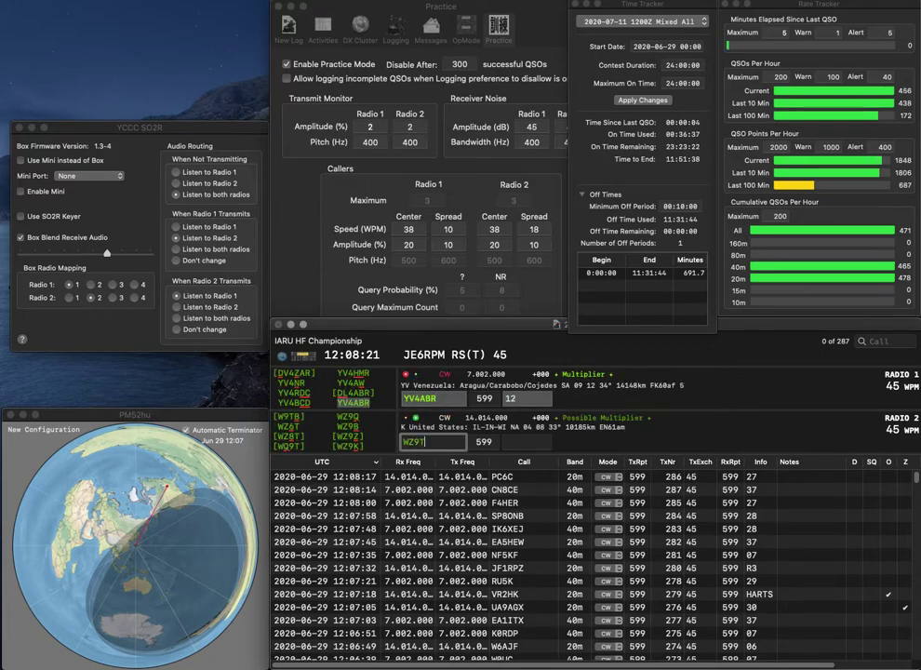
key("BackSpace")
type("8")
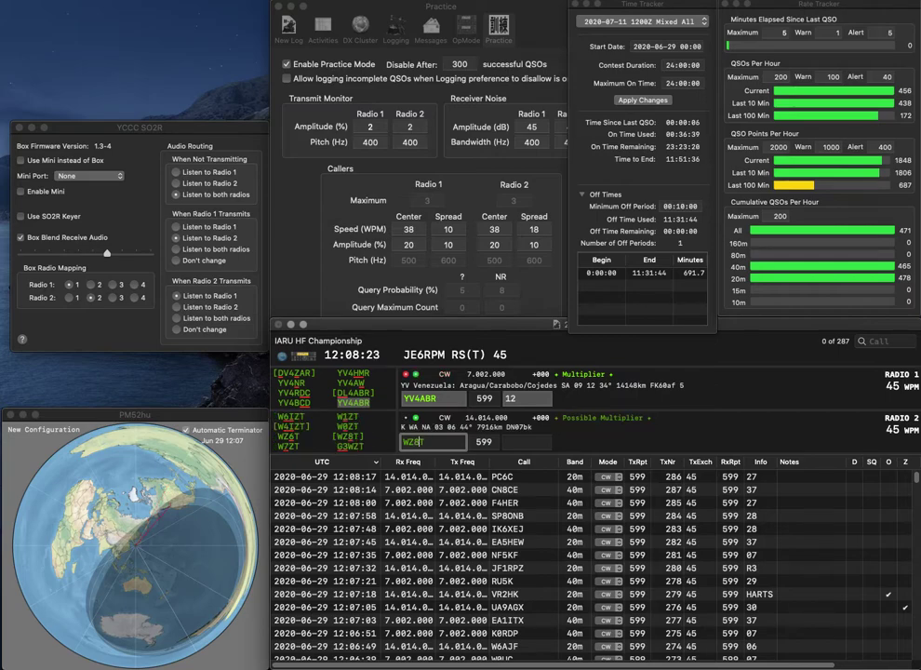
key("Return")
key("Tab")
key("Tab")
key("Tab")
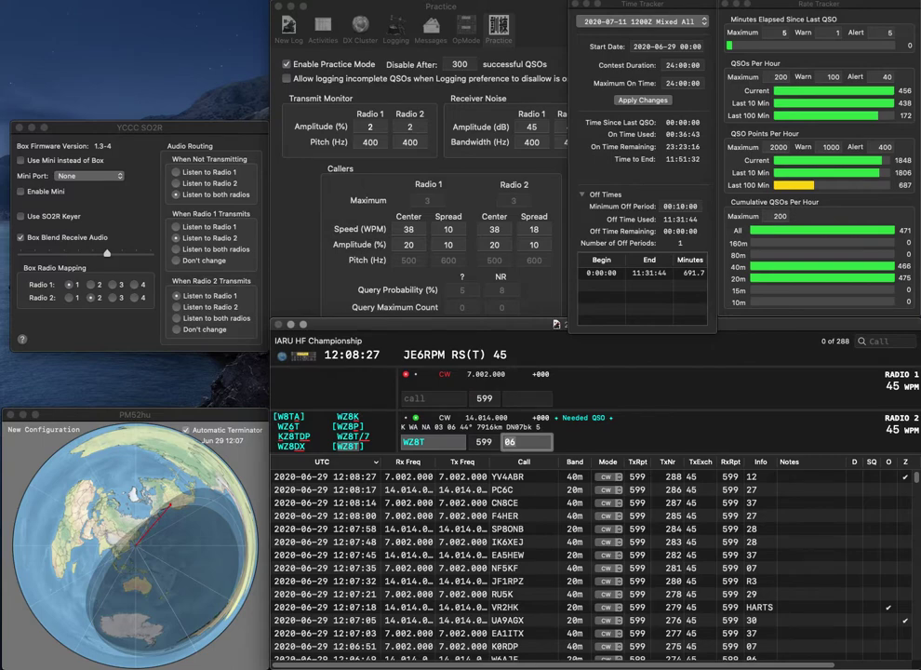
key("Return")
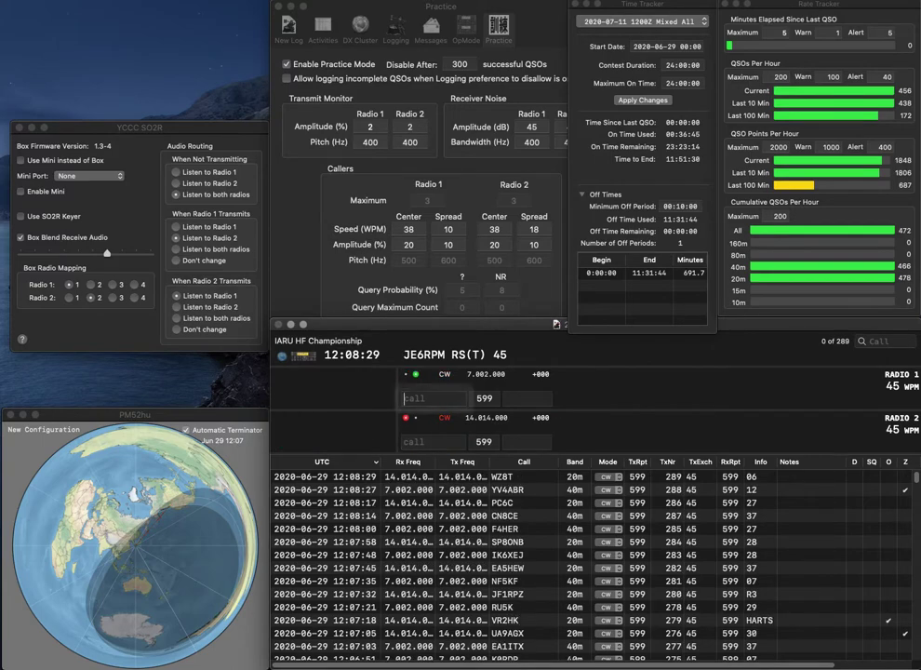
Answer ZF1A on Radio 1 with exchange CARS and LY3G on Radio 2 with exchange 29.
type("ZF1A")
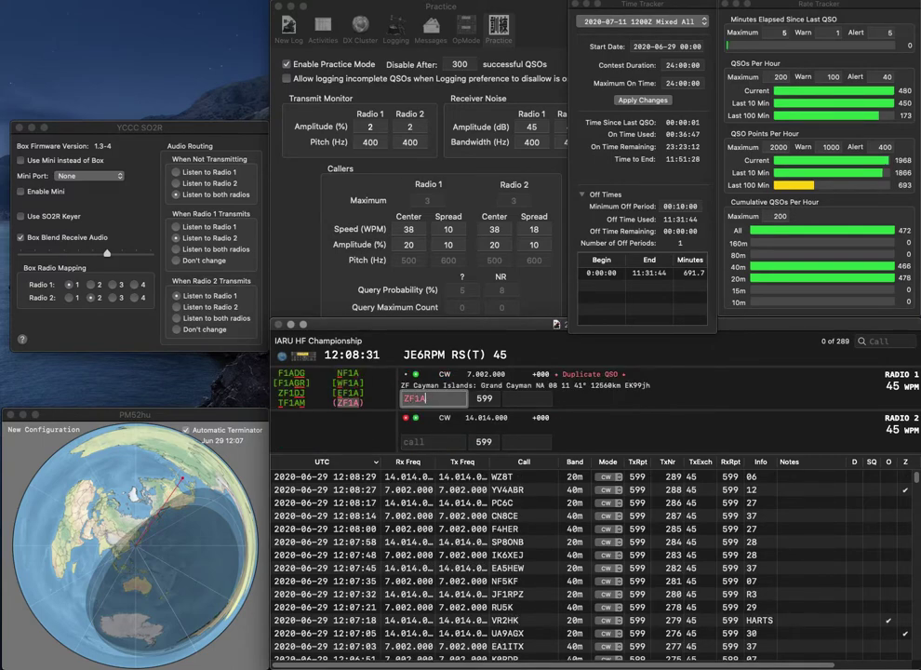
type("LY")
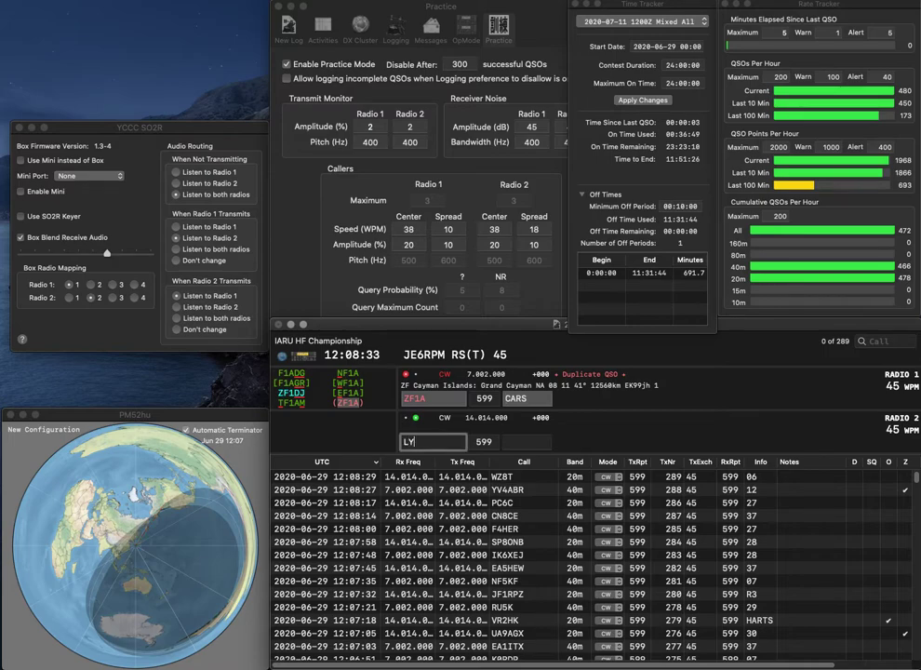
type("3G")
key("Return")
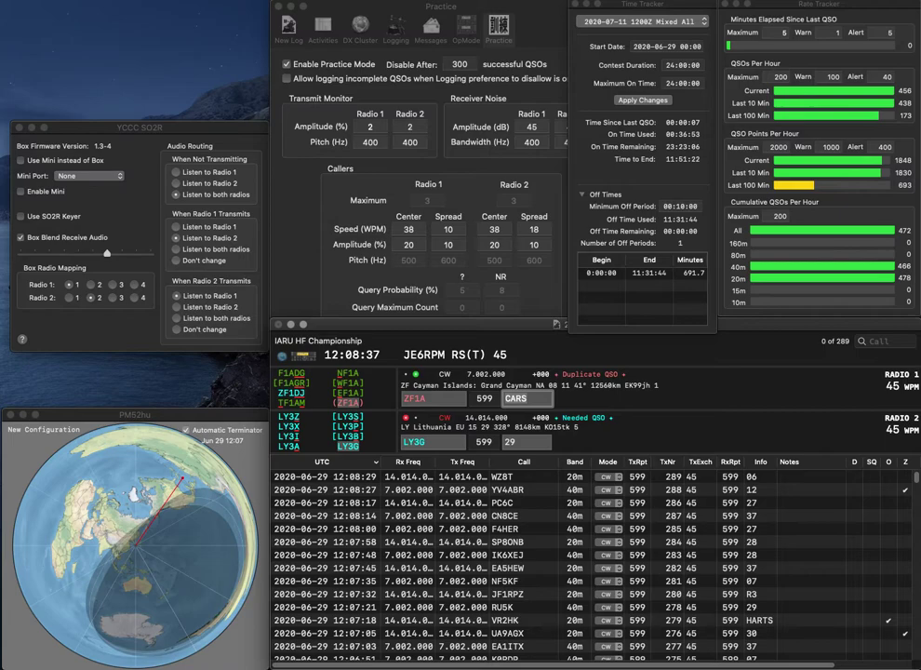
key("Return")
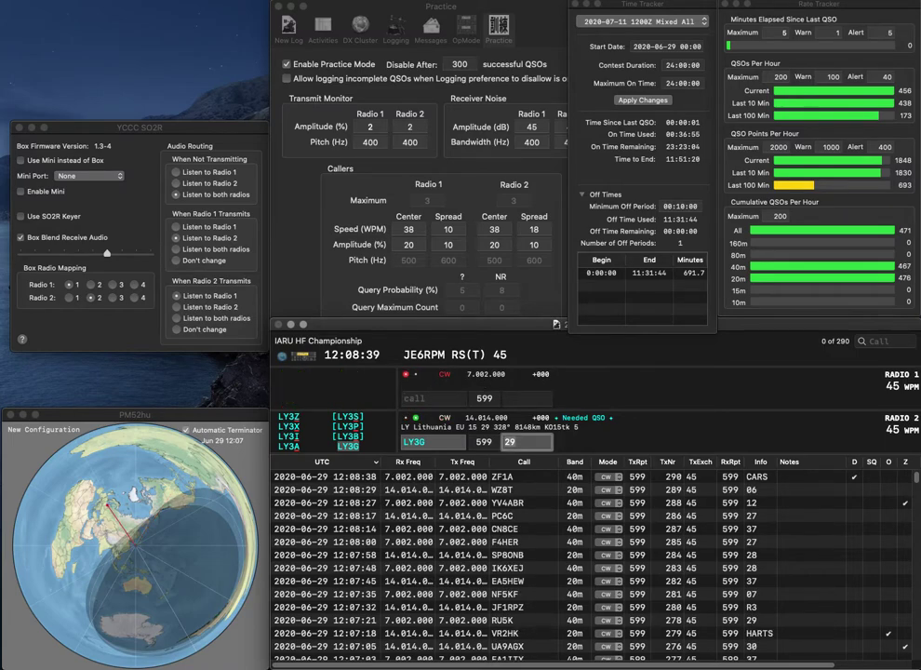
key("Return")
type("IQ2XZ")
key("Return")
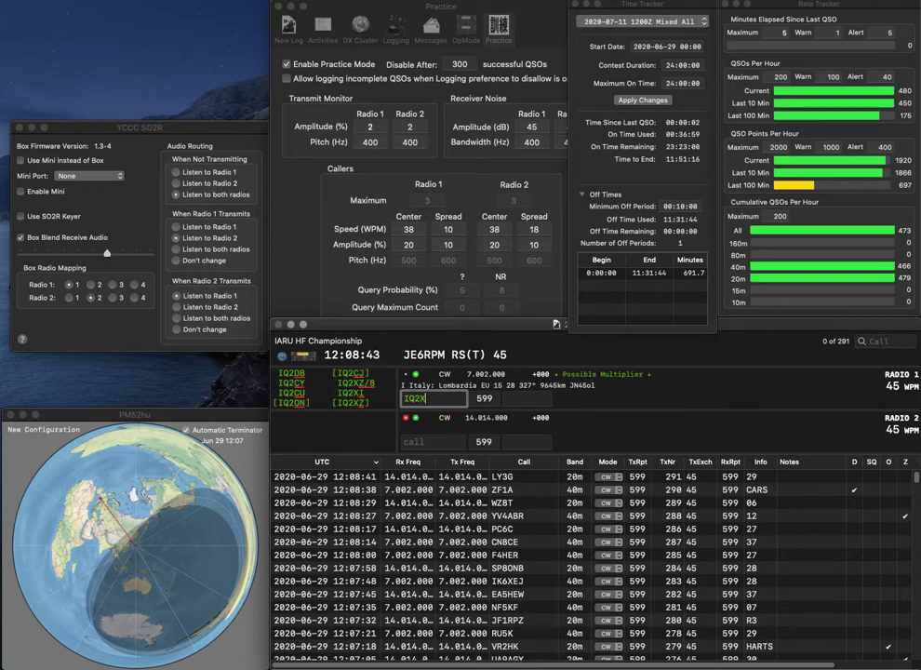
Log IQ2XZ on Radio 1, and complete the partial call 9HQ on Radio 2 as ZS9HQ with exchange SARL.
type("9HQ")
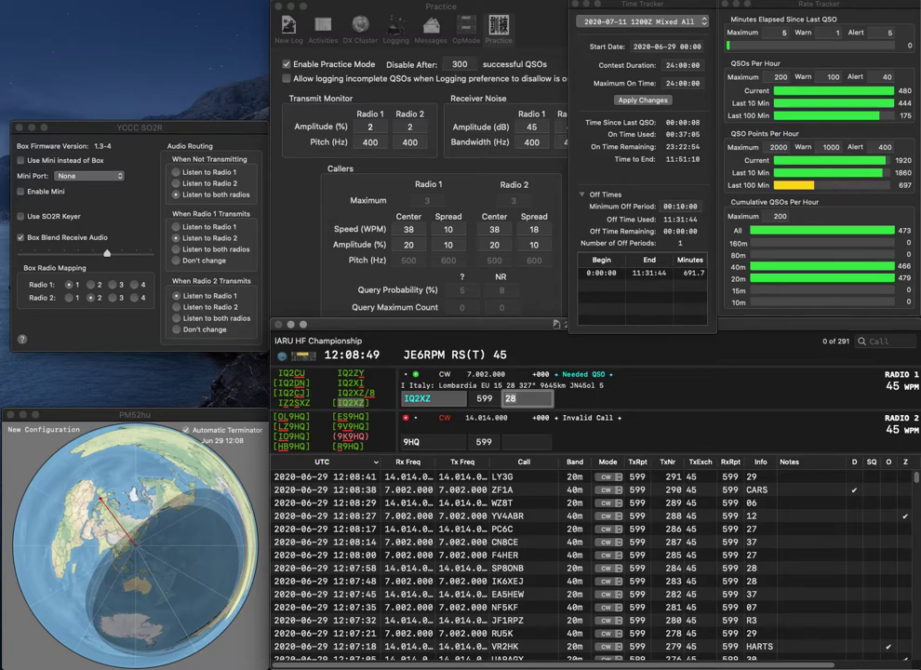
key("Return")
type("ZS")
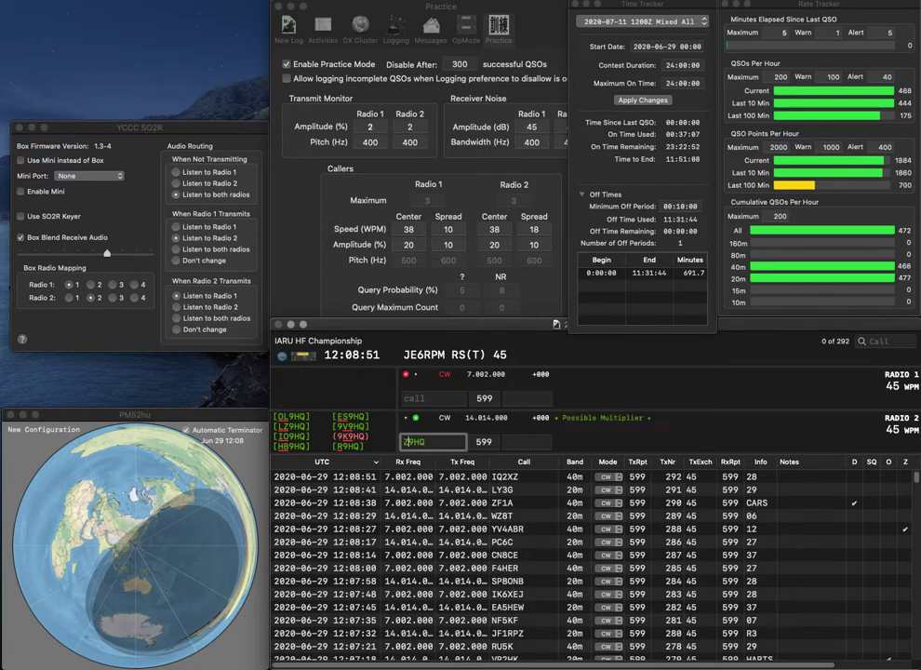
key("Return")
Answer OM4KWZ on Radio 1 with exchange 28 and log ZS9HQ on Radio 2.
type("OM4KWZ")
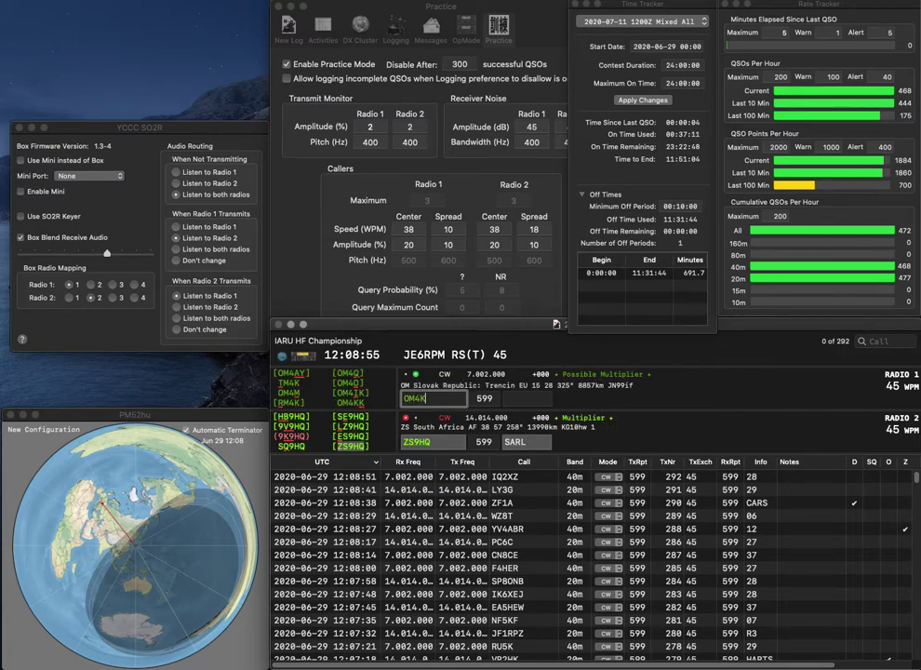
key("Return")
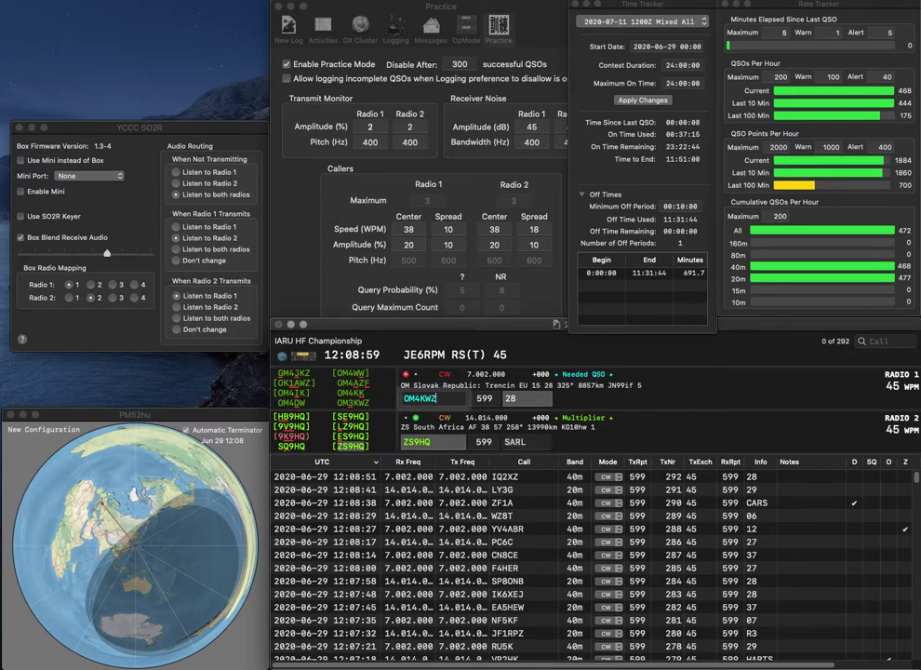
key("Return")
key("Tab")
key("Left")
key("Right")
key("Right")
key("Right")
key("BackSpace")
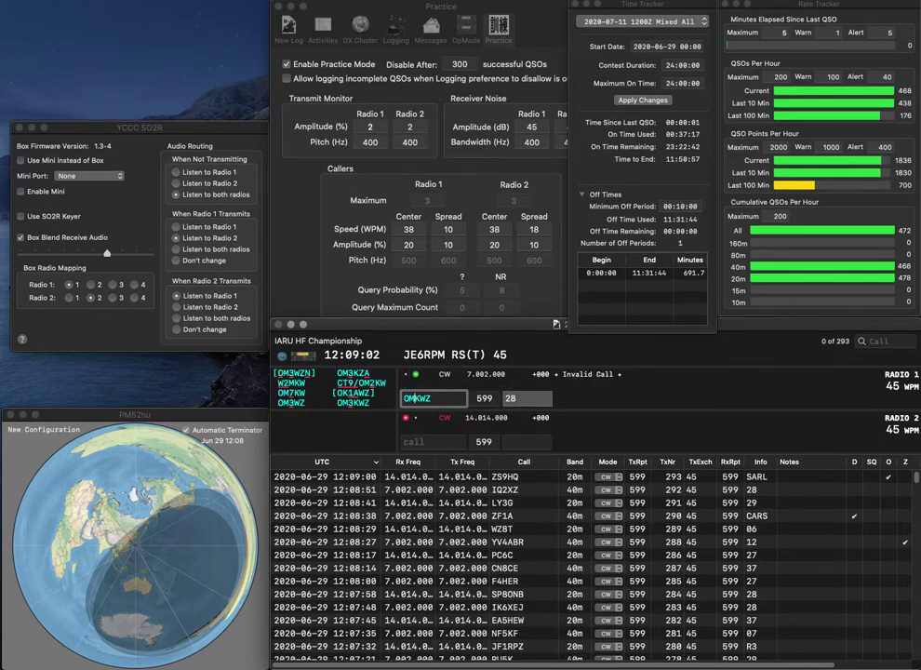
type("3")
key("Return")
Answer ES5DQ on Radio 2 with exchange 29 and log OM3KWZ on Radio 1.
type("ES5DC")
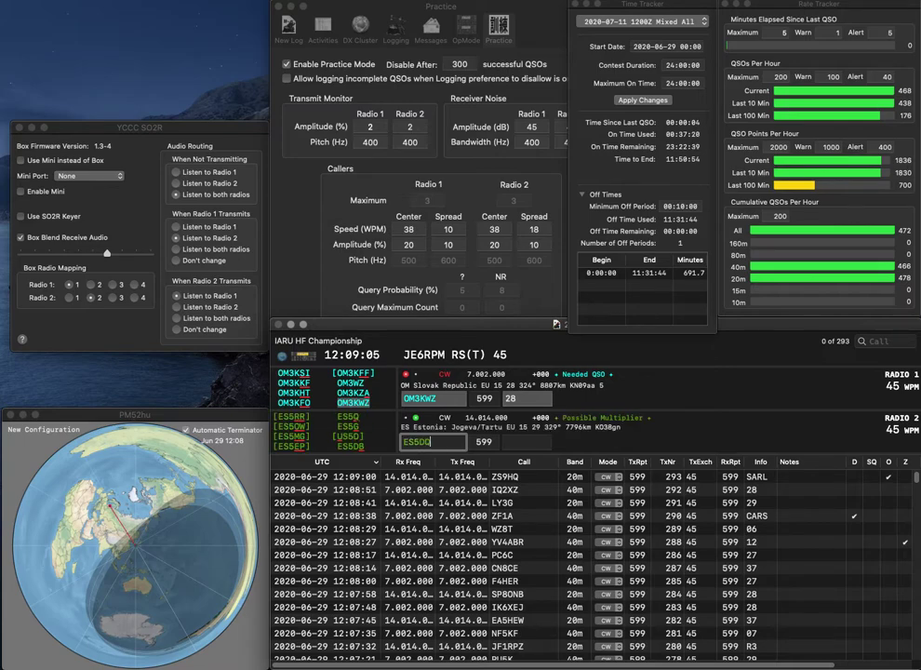
key("BackSpace")
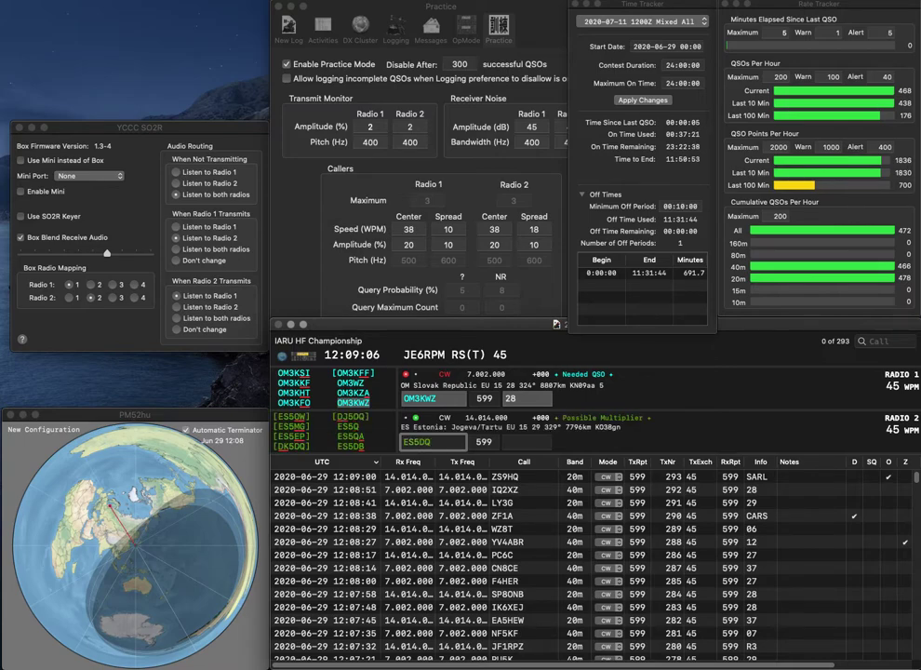
type("Q")
key("Return")
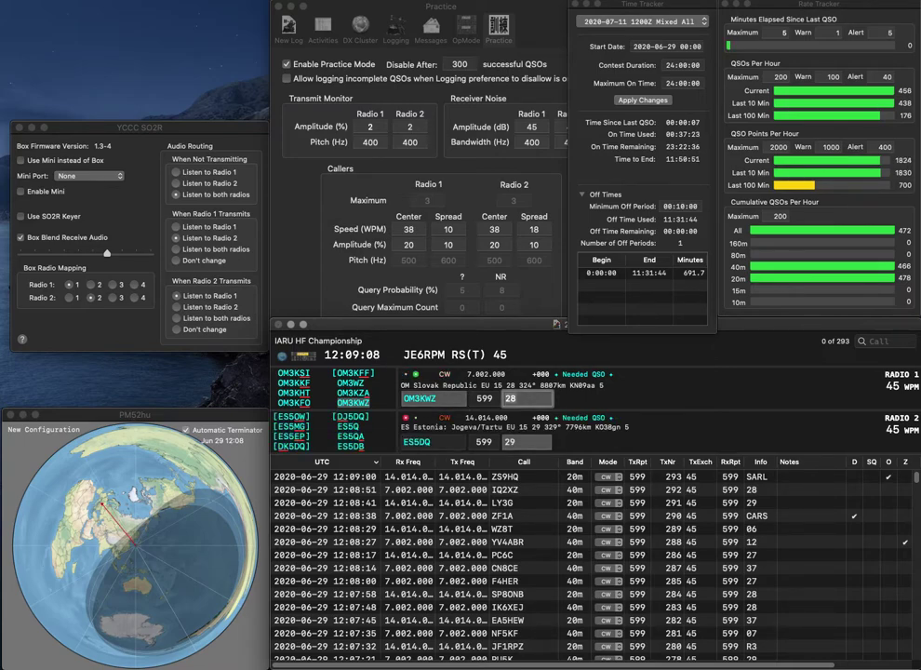
key("Return")
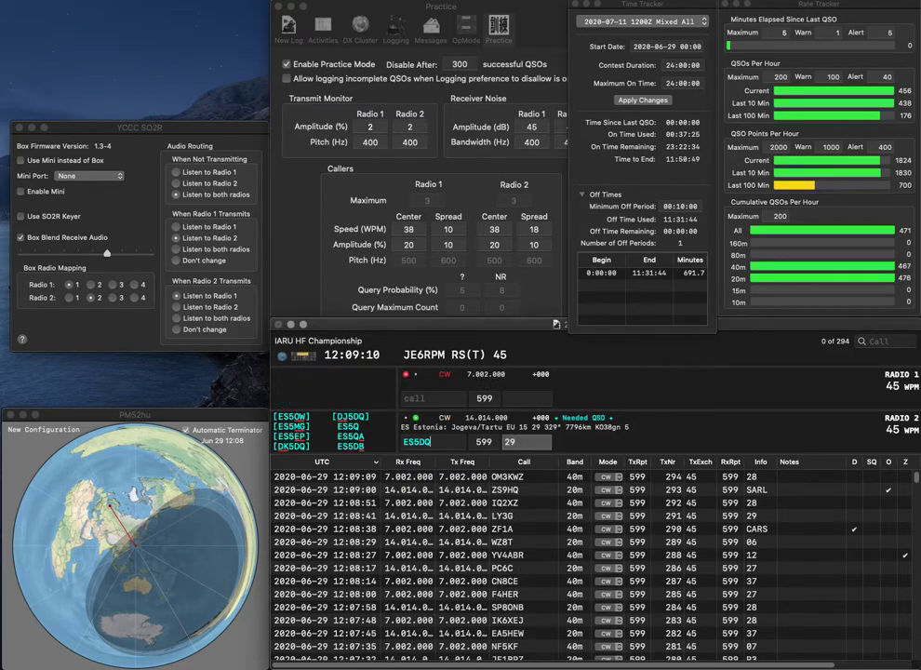
Correct the Radio 2 call to ES3BQ and send it again with exchange 29.
key("BackSpace")
type("3")
key("Right")
key("BackSpace")
type("B")
key("Return")
Answer JA1DOT on Radio 1 with exchange 45, and log ES3BQ on Radio 2 and JA1DOT on Radio 1.
type("JA")
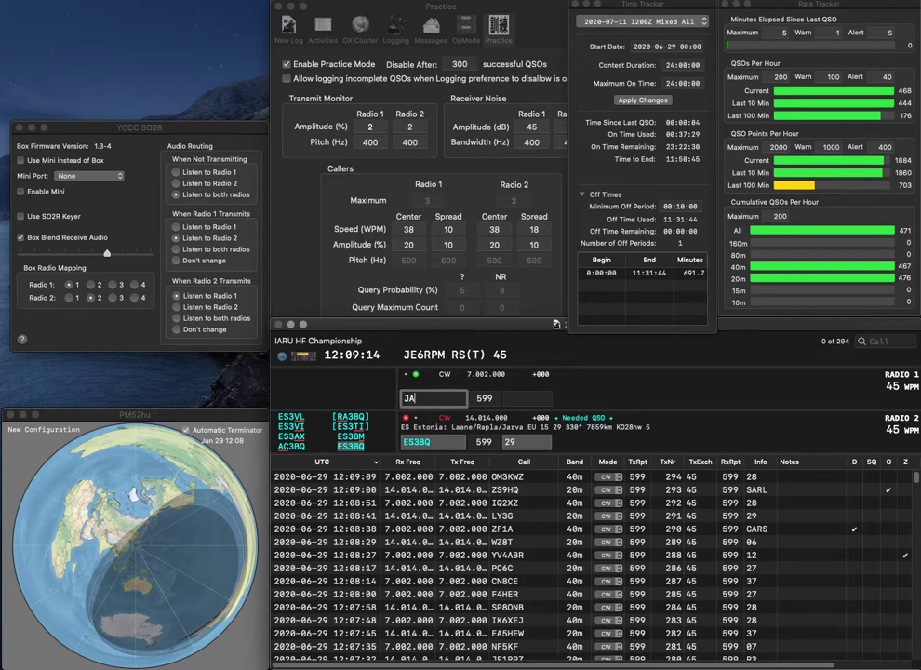
type("1DOT")
key("Return")
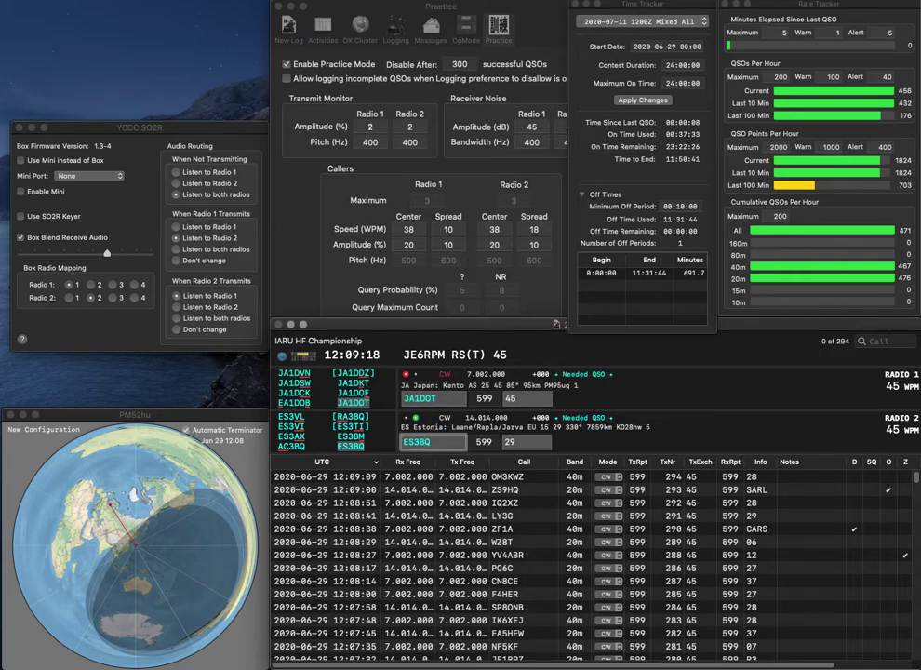
key("Return")
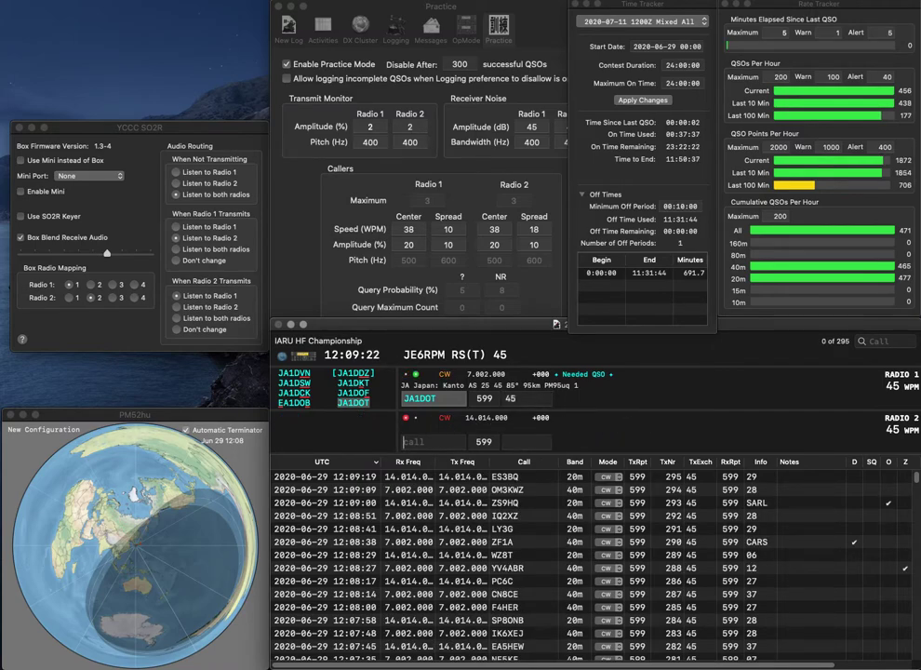
key("Return")
type("SN0HQ")
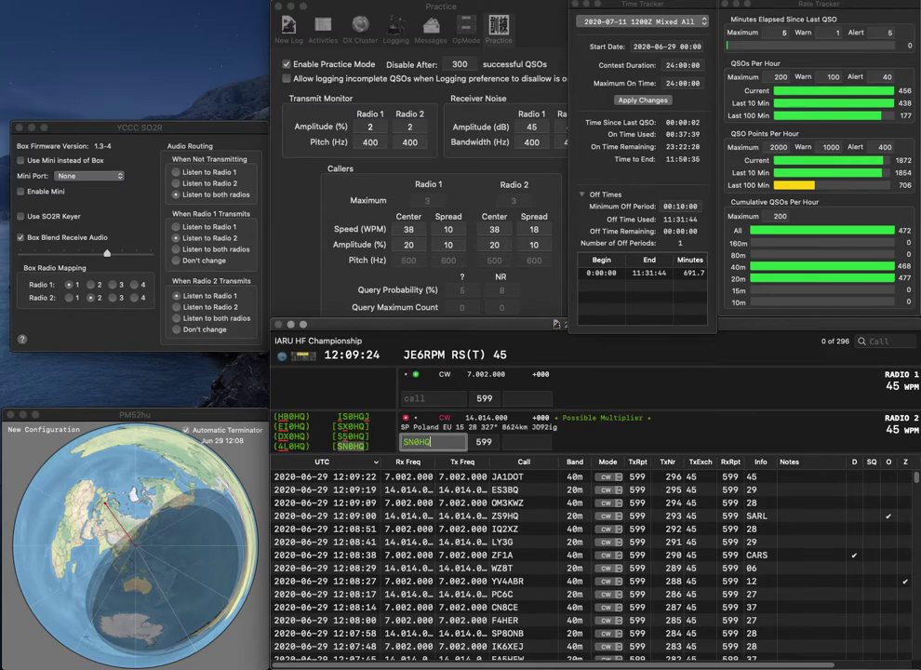
key("Return")
type("N")
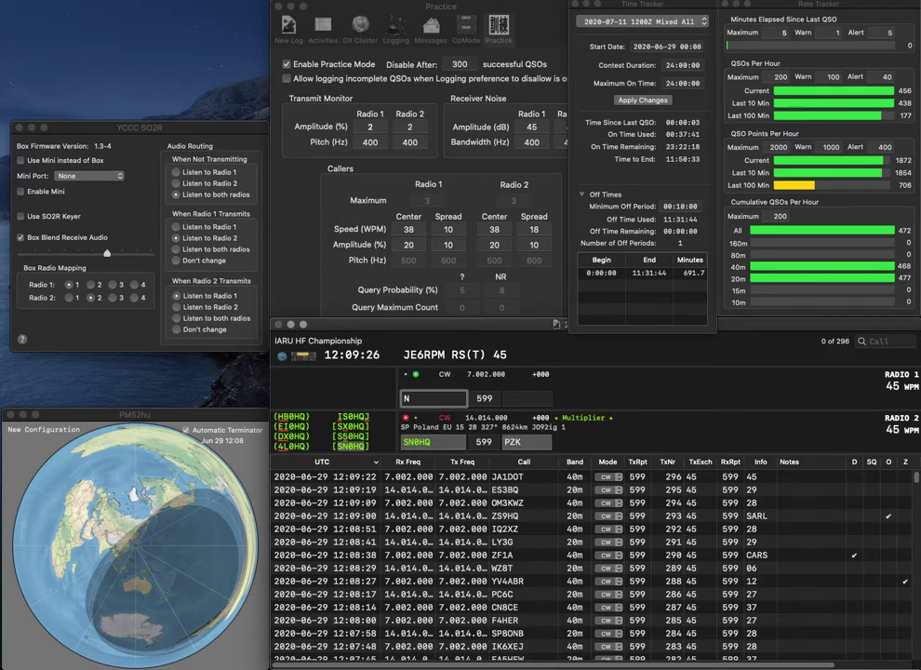
type("0NT")
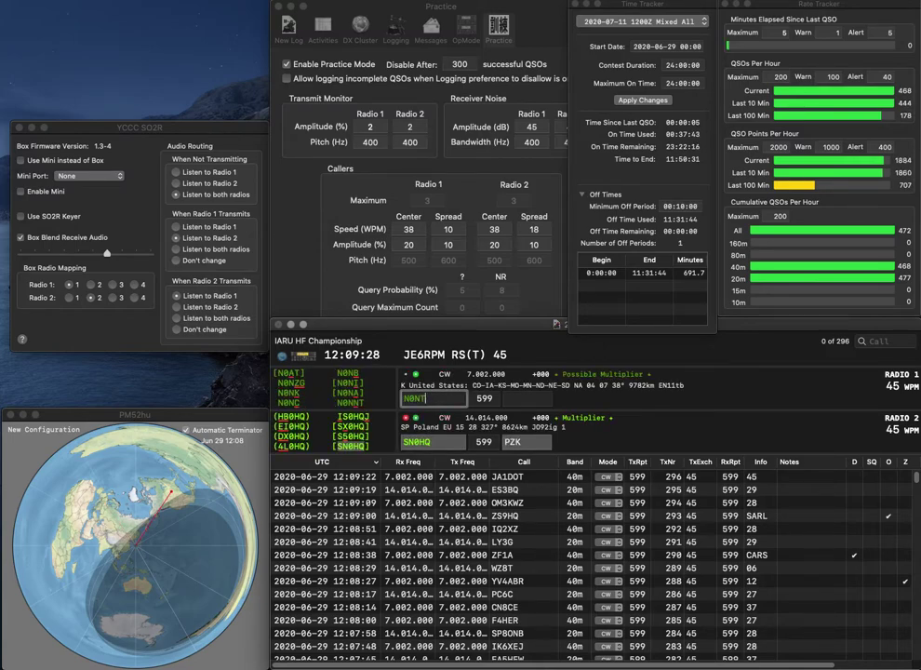
type("T")
key("Return")
type("07")
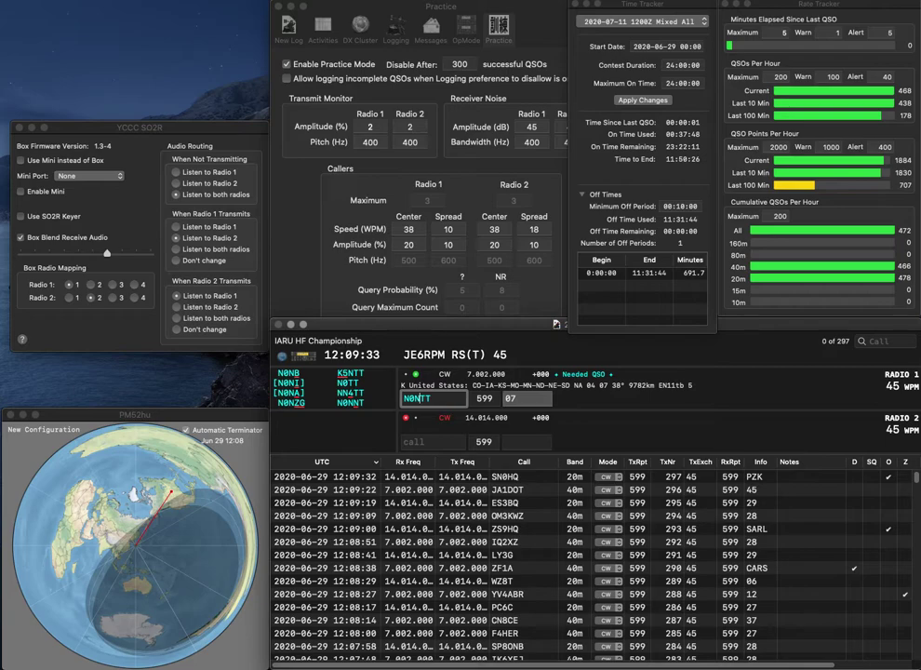
Correct the Radio 1 call to N0NNT and send it again with exchange 07.
key("Delete")
type("N")
key("Return")
type("3MCJ")
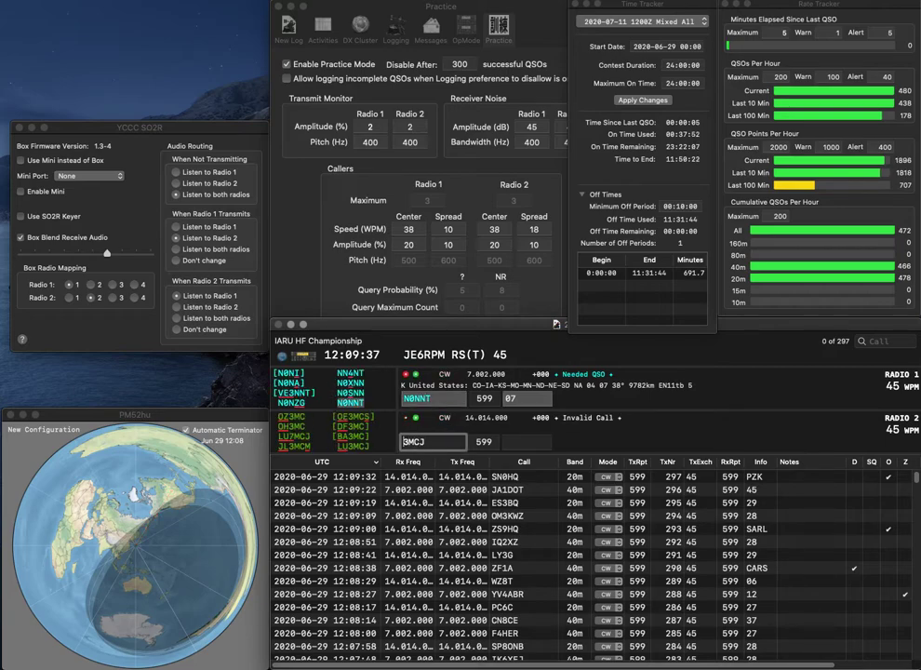
key("Return")
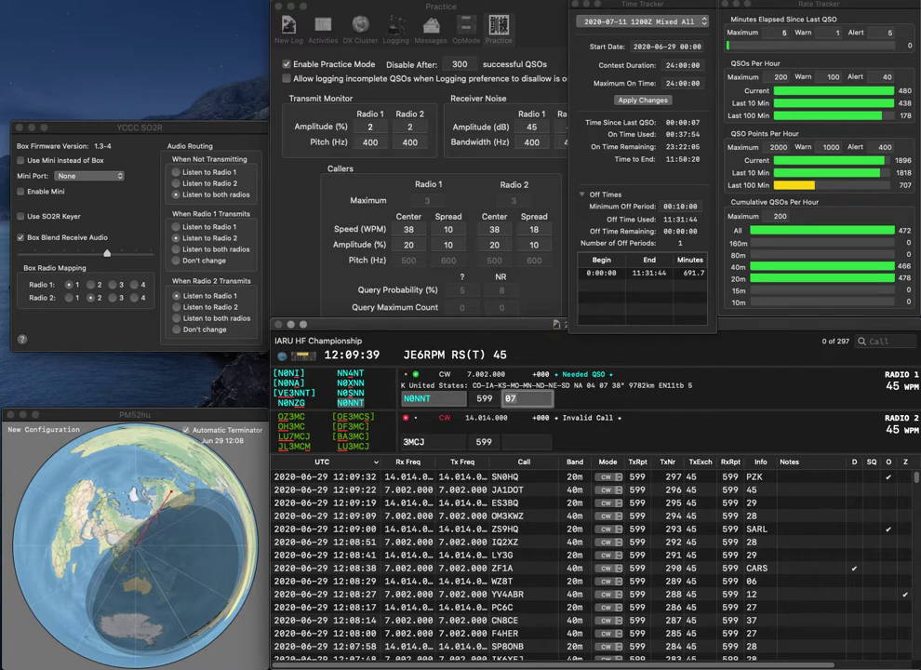
key("Tab")
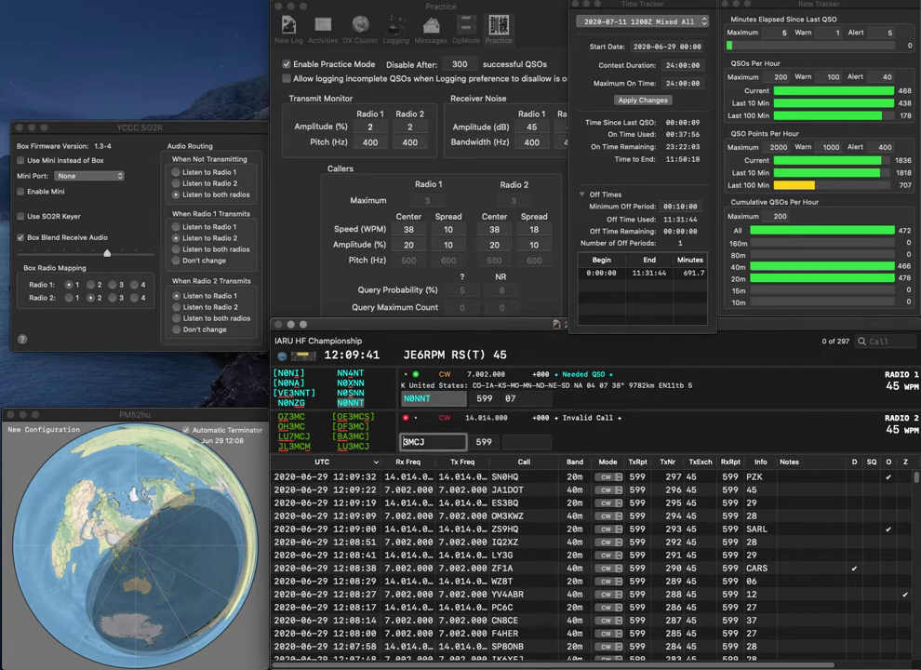
type("LU")
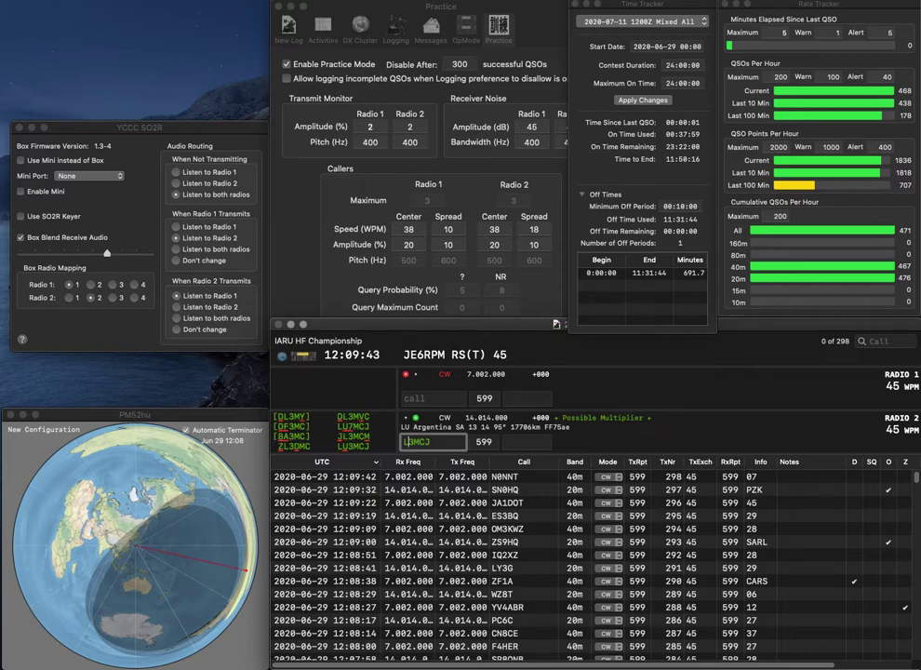
key("Return")
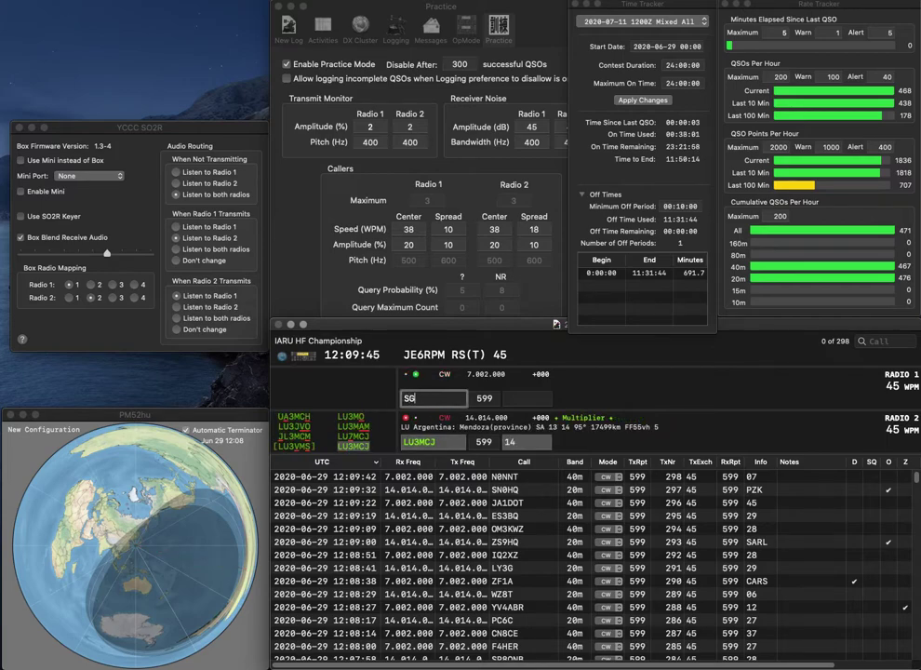
type("SG8X")
key("Return")
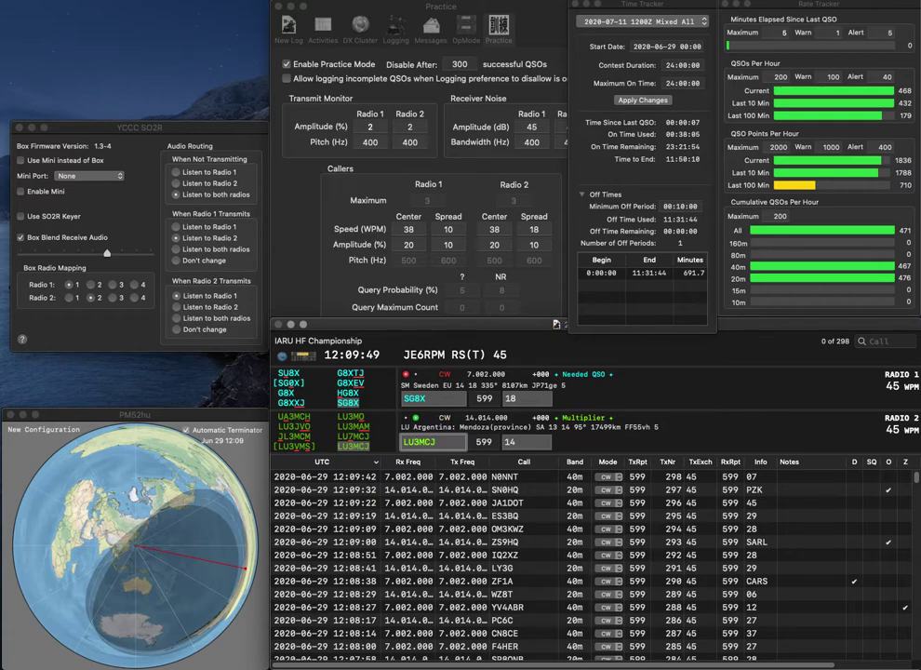
key("Return")
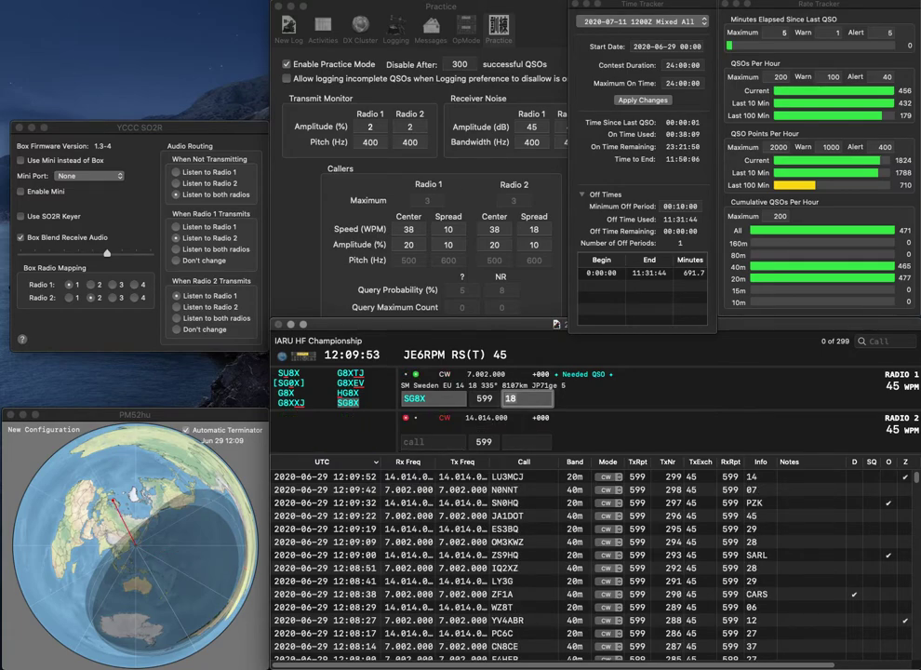
key("Return")
Turn off Practice Mode.
left_click(286, 67)
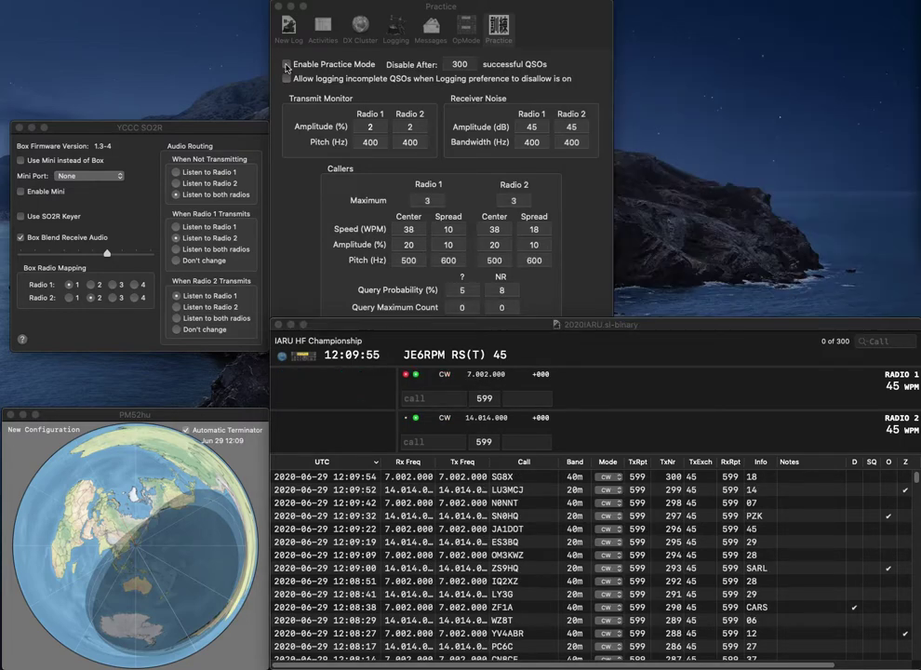